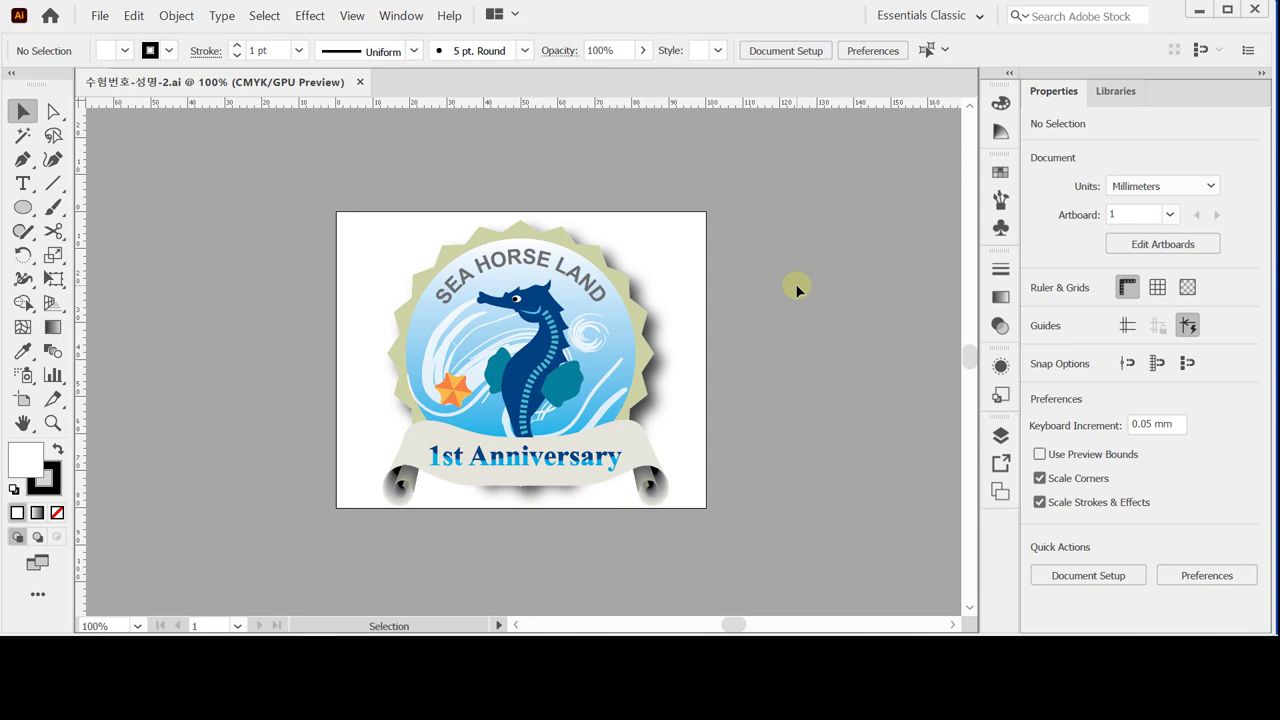
# - Create a new document 100 mm wide and 80 mm high, in millimetres with CMYK colour mode
pyautogui.click(100, 16)
pyautogui.click(113, 40)
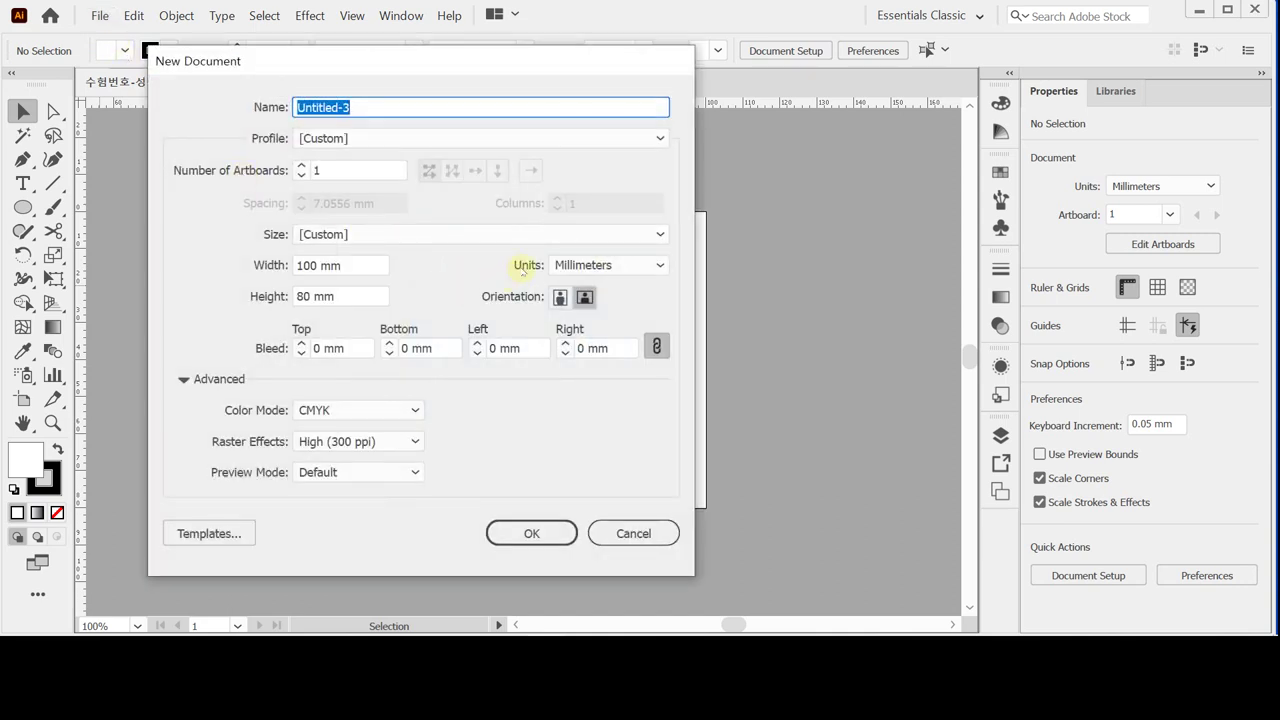
pyautogui.click(617, 266)
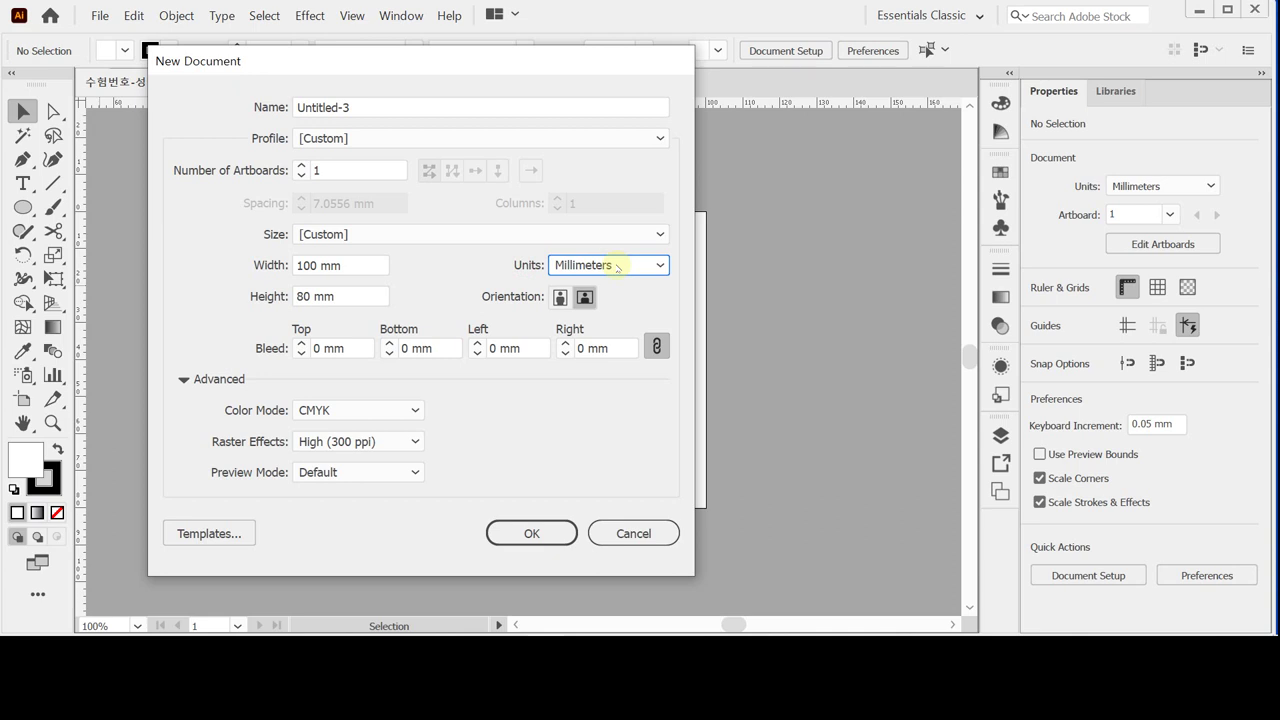
pyautogui.click(357, 265)
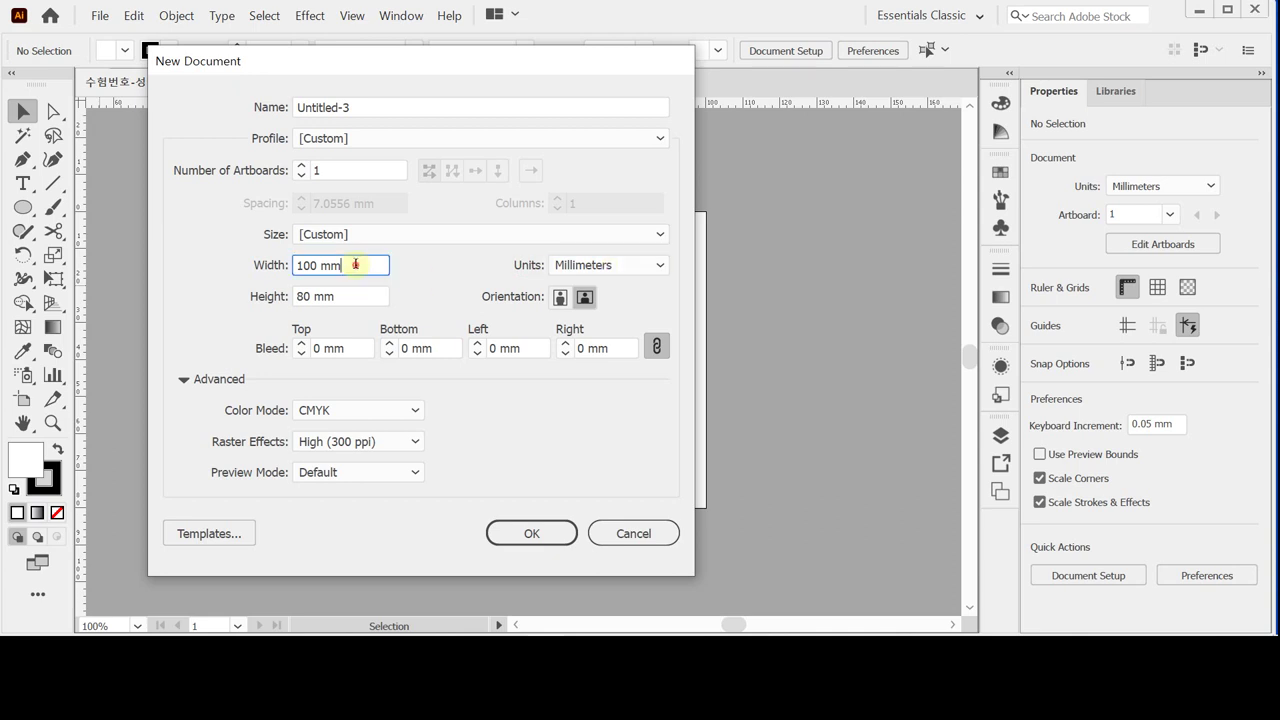
pyautogui.click(363, 295)
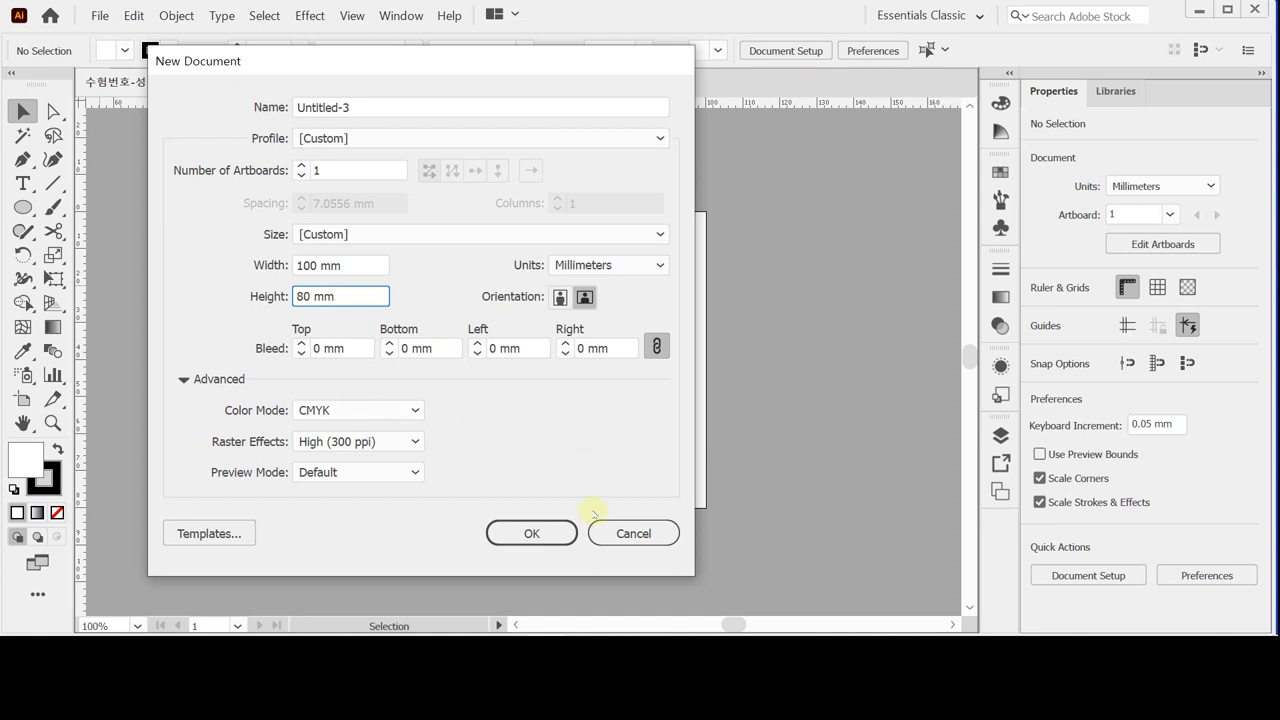
pyautogui.click(531, 532)
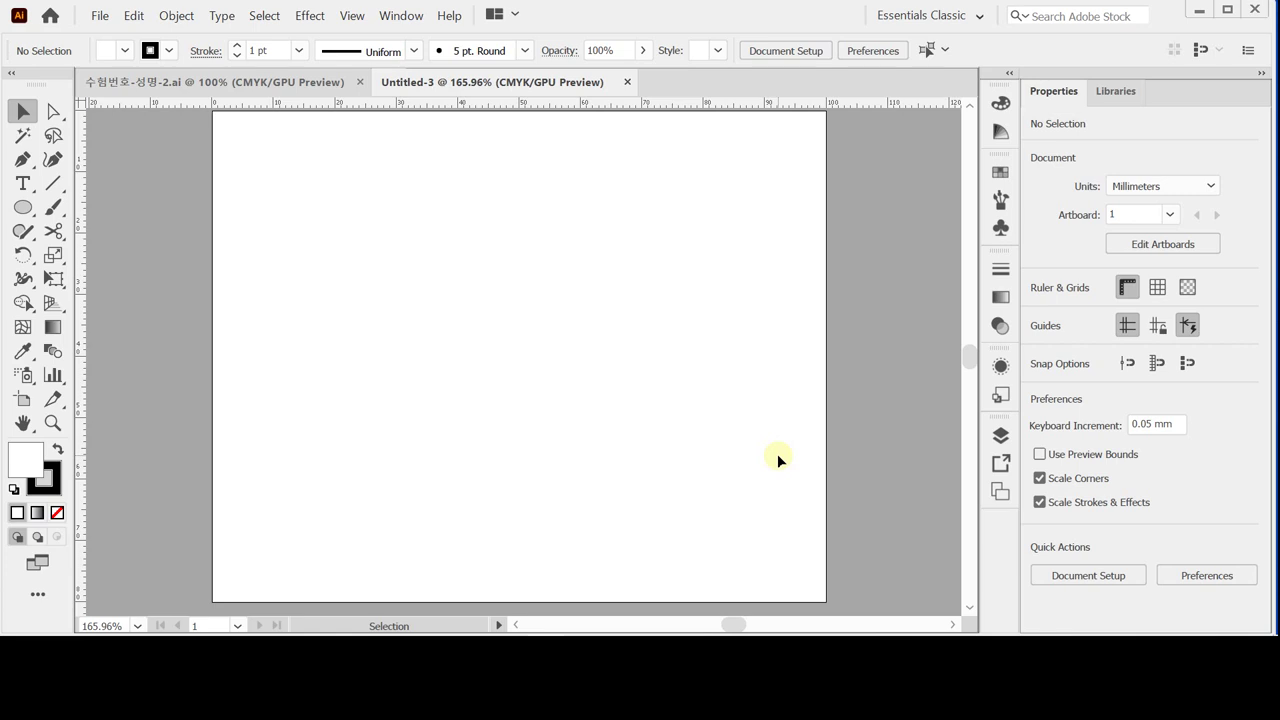
# - Paste the crossing vertical and horizontal lines at about 50 mm and 38 mm on the artboard and convert them to guides
pyautogui.press('a')
pyautogui.hotkey('ctrl', 'v')
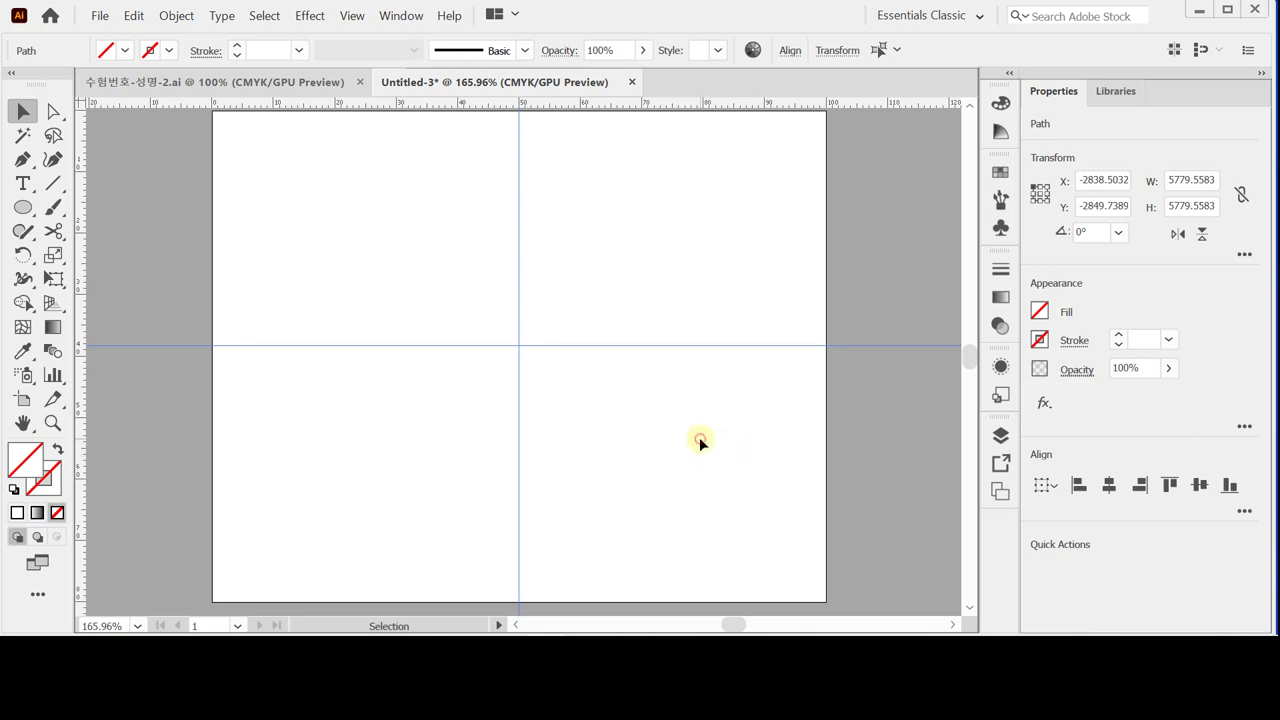
pyautogui.hotkey('ctrl', '5')
pyautogui.press('a')
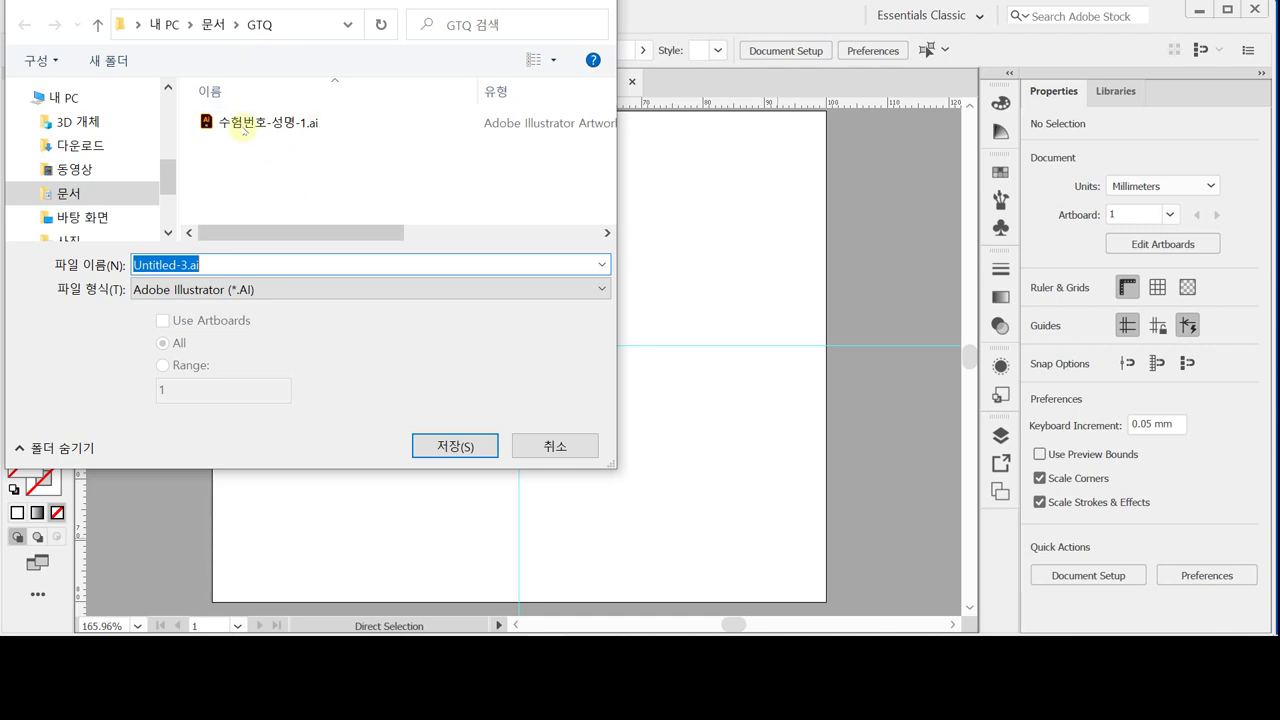
# - Save the document in the GTQ folder as 수험번호-성명-2 in Illustrator 2020 format with the default options
pyautogui.click(242, 124)
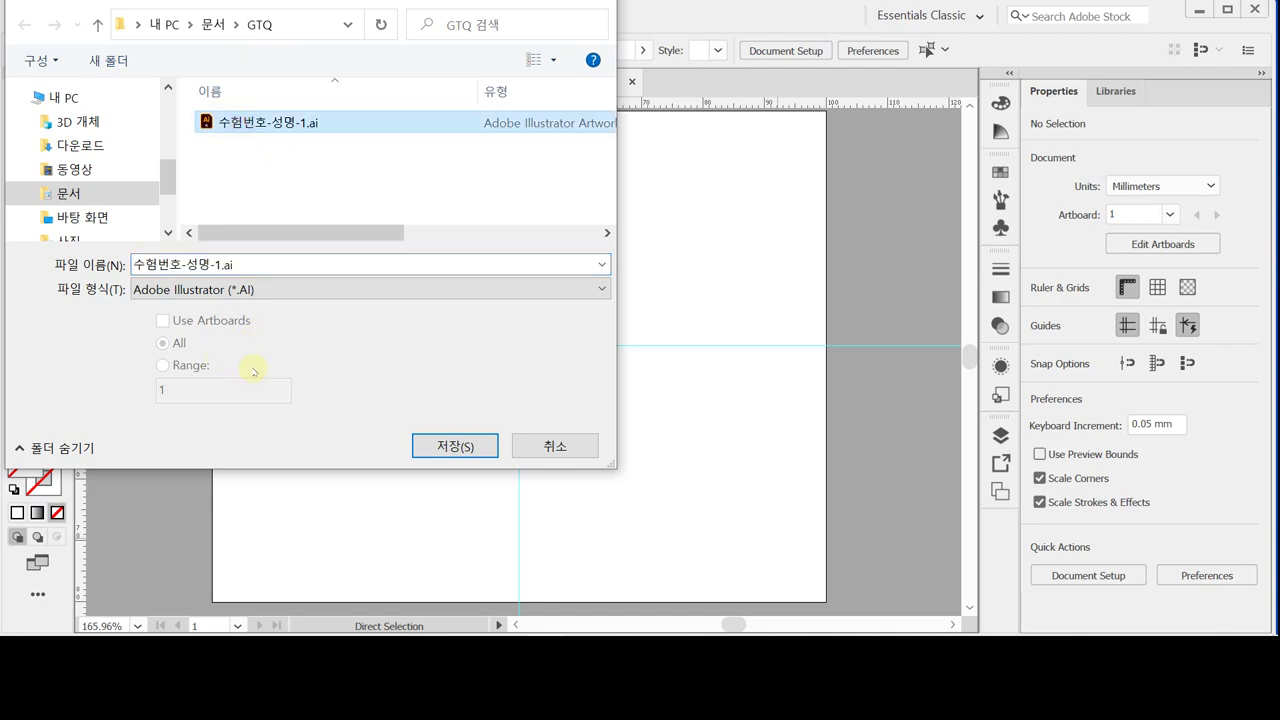
pyautogui.doubleClick(238, 264)
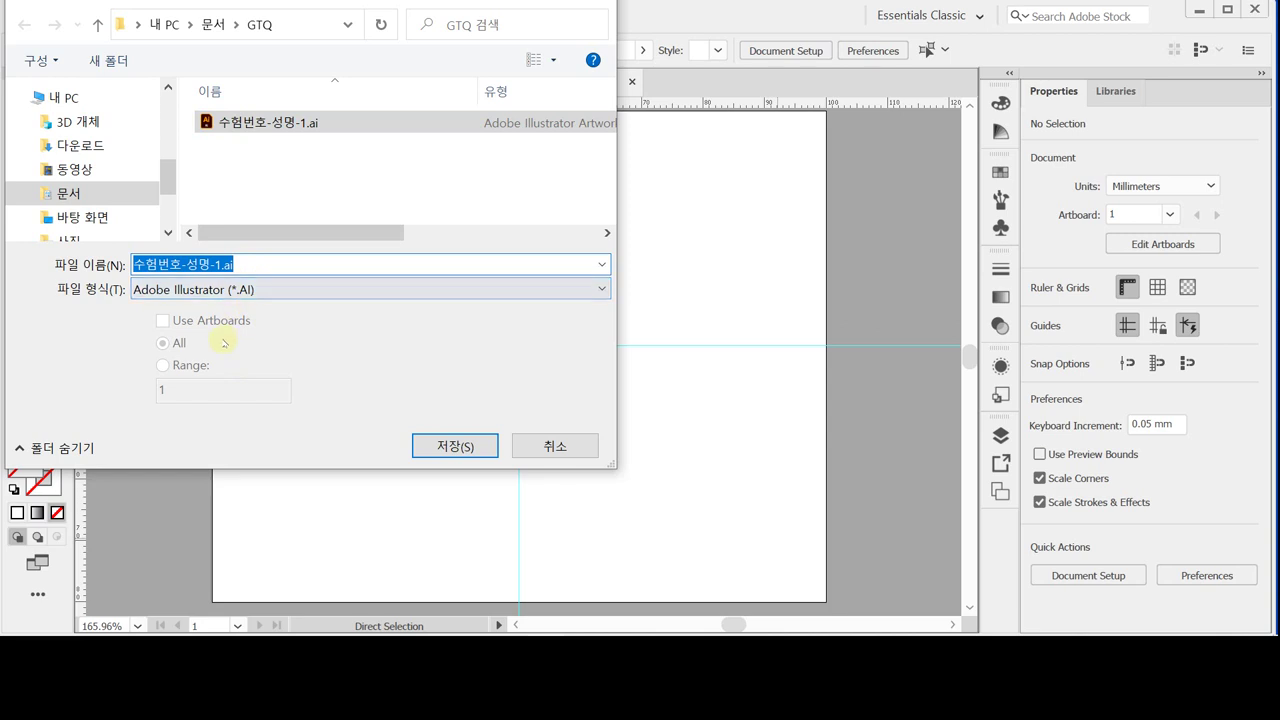
pyautogui.moveTo(217, 266); pyautogui.dragTo(252, 266)
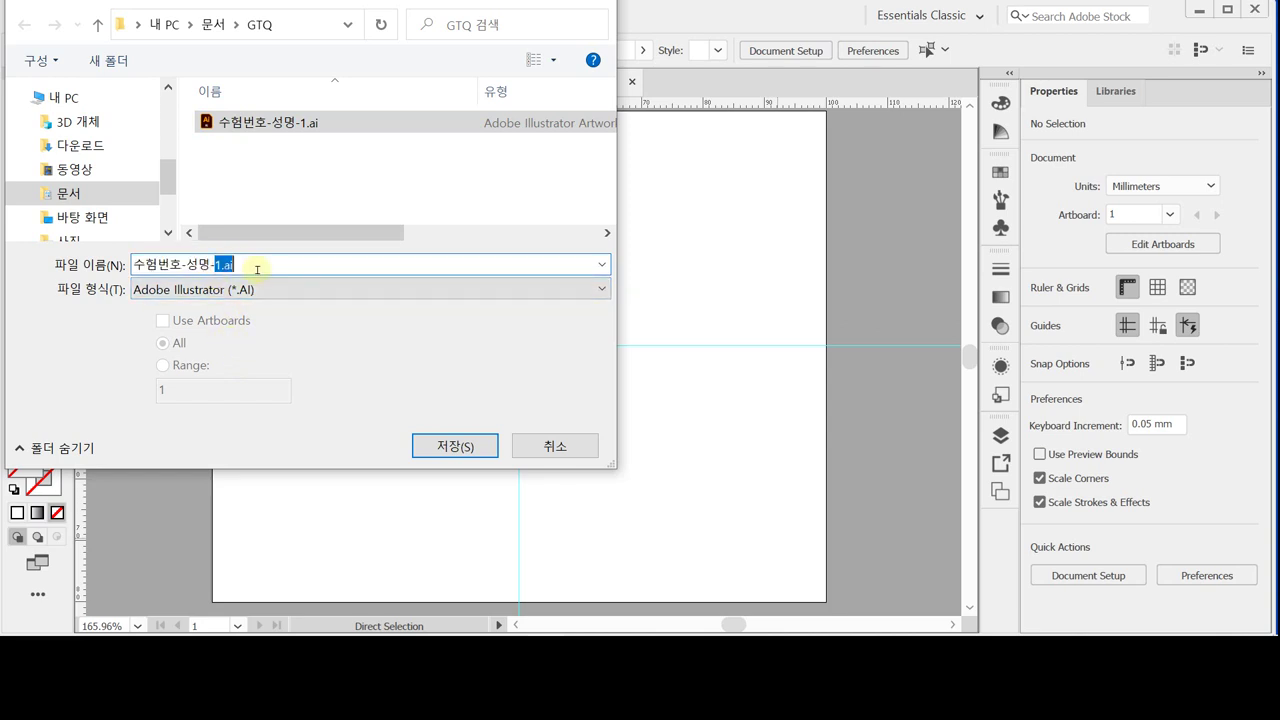
pyautogui.write('2')
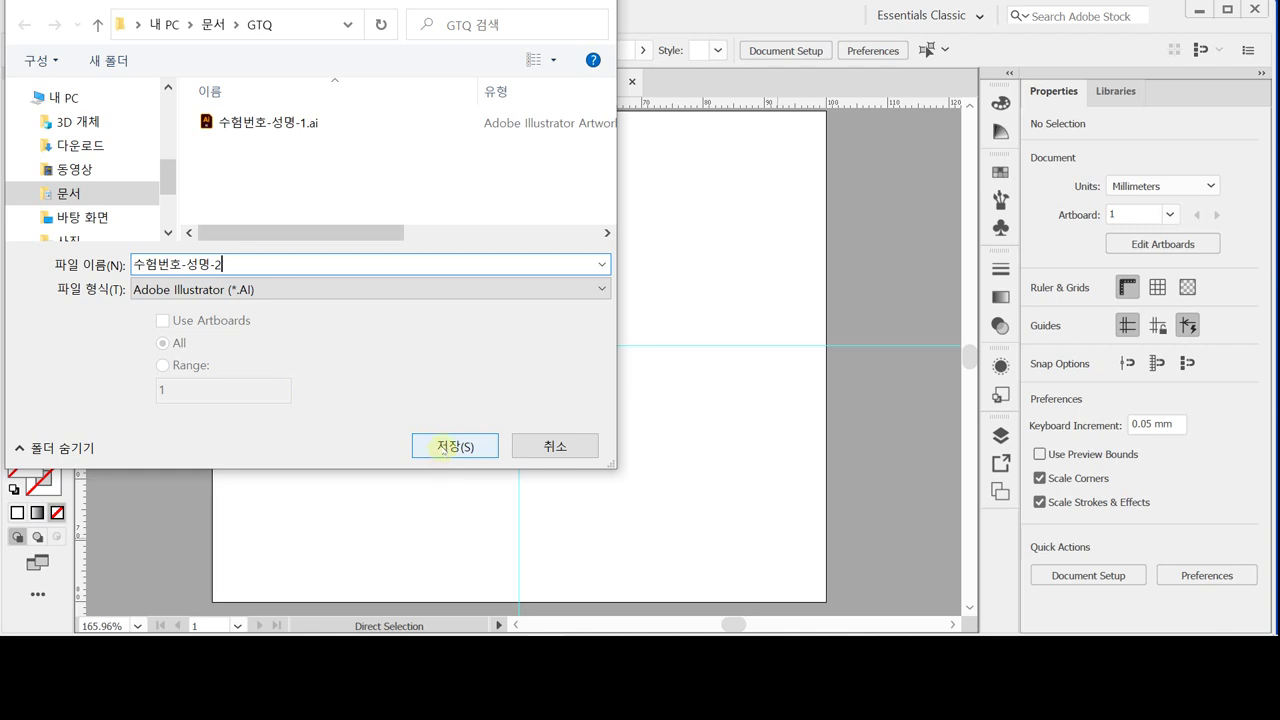
pyautogui.click(445, 452)
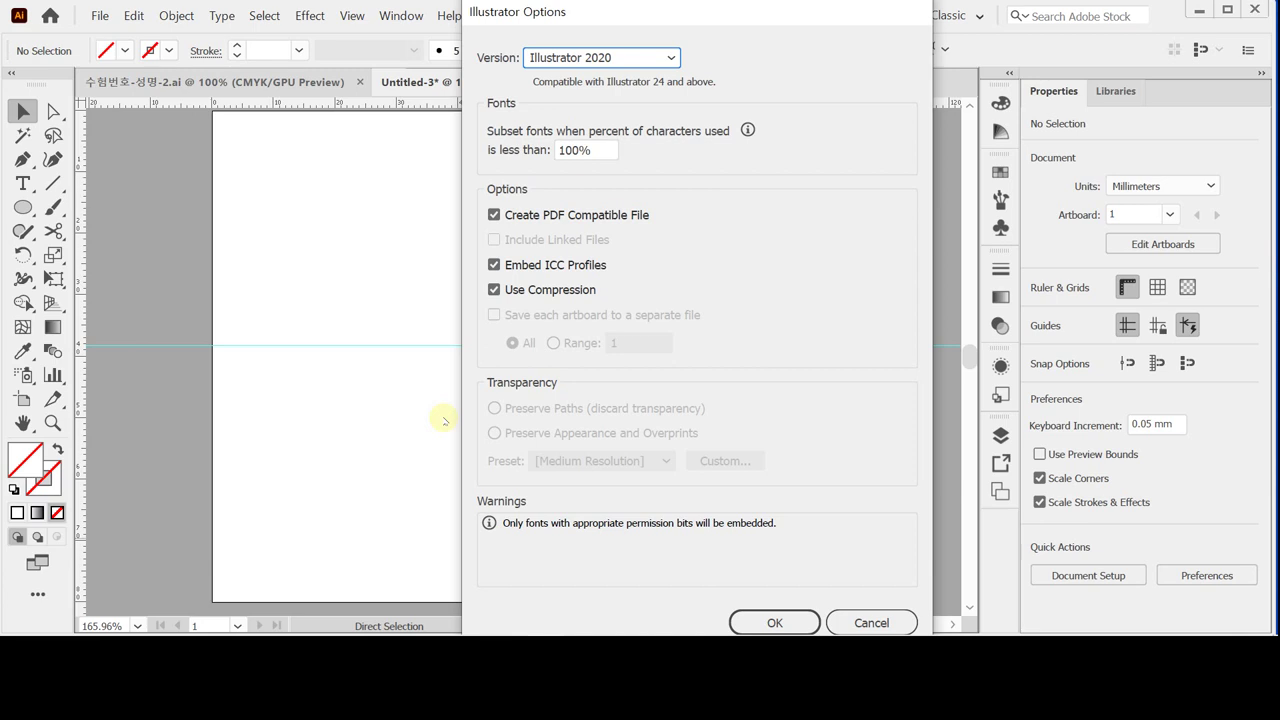
pyautogui.press('Return')
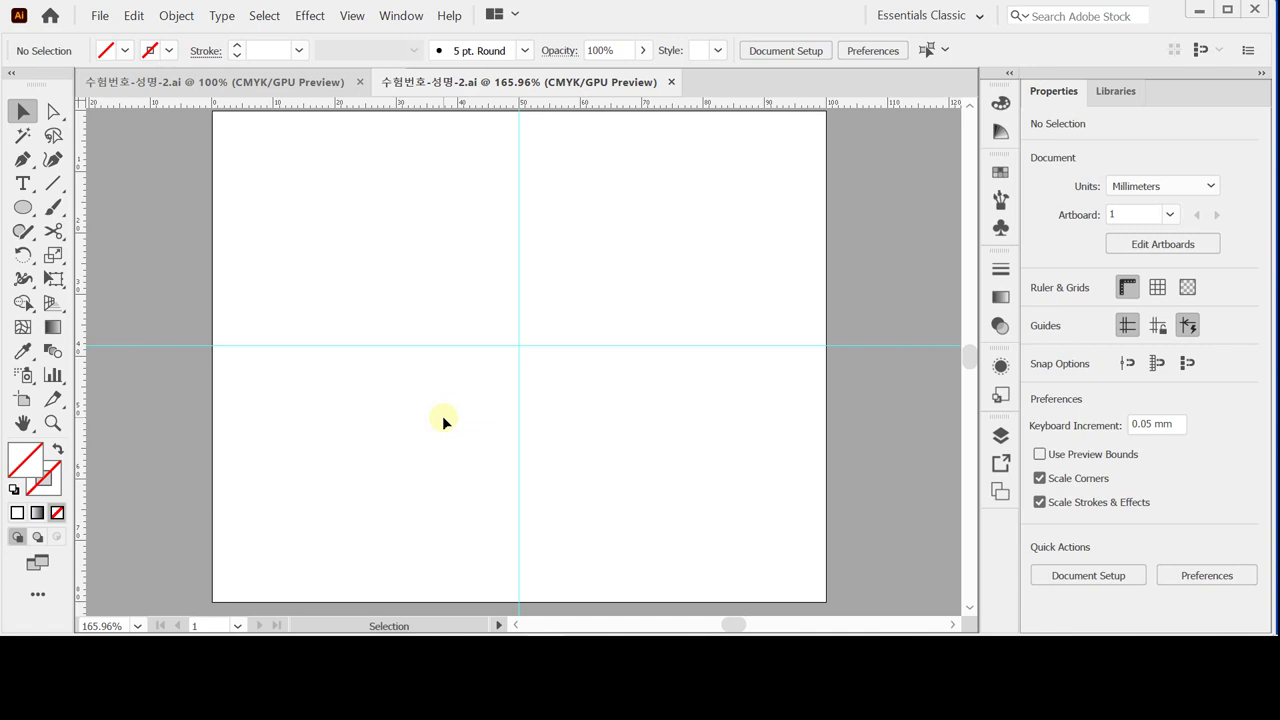
# - Detach the shape tools and draw a 69 by 69 mm circle centred on the intersection of the guides
pyautogui.click(22, 207)
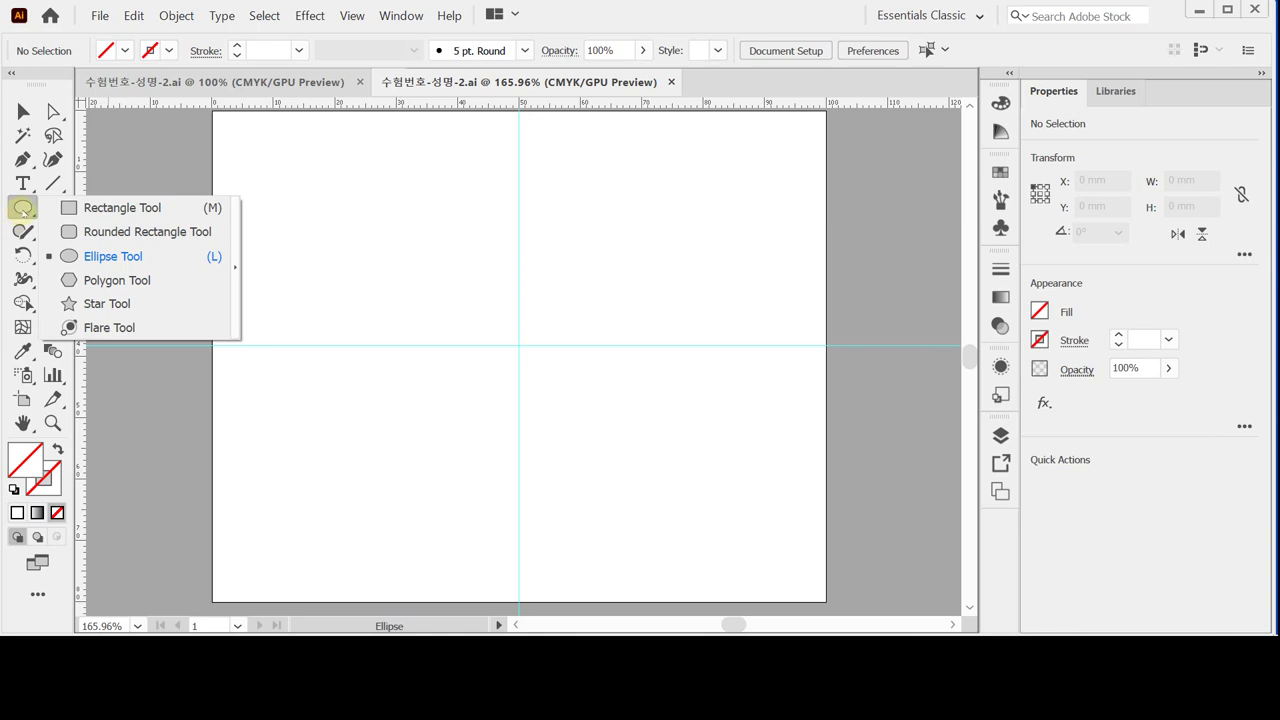
pyautogui.click(237, 218)
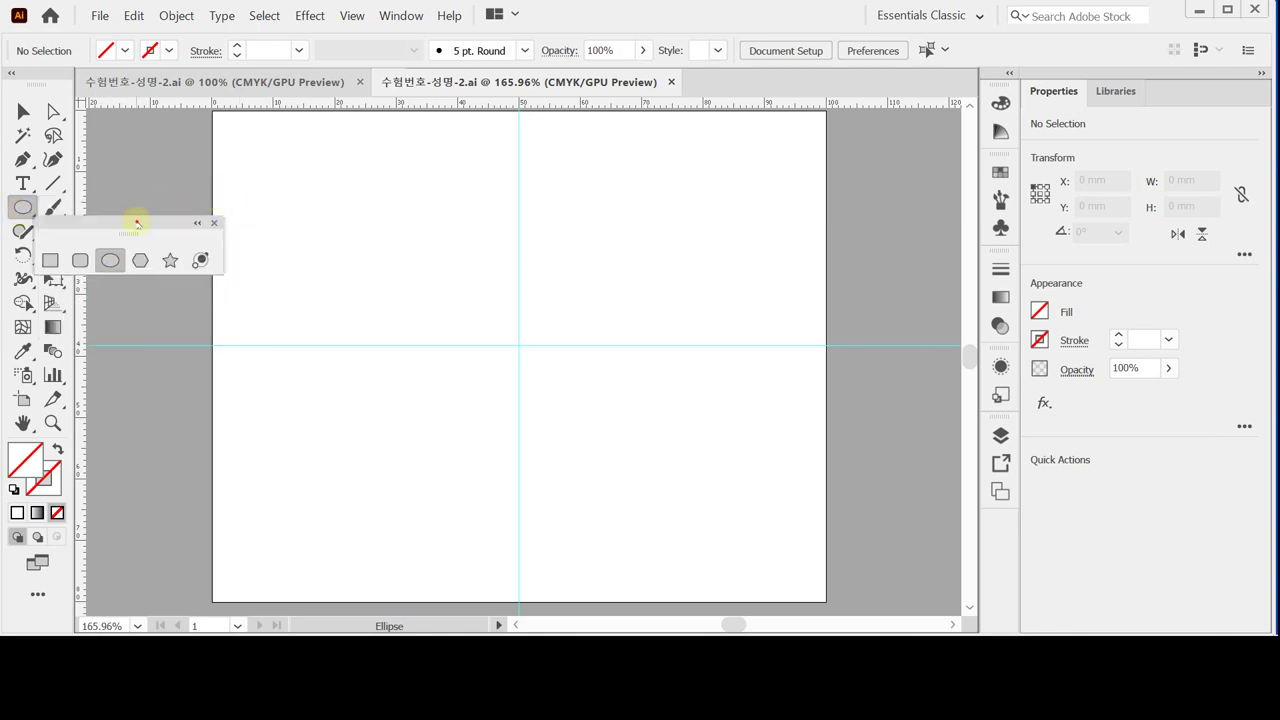
pyautogui.moveTo(134, 214); pyautogui.dragTo(214, 149)
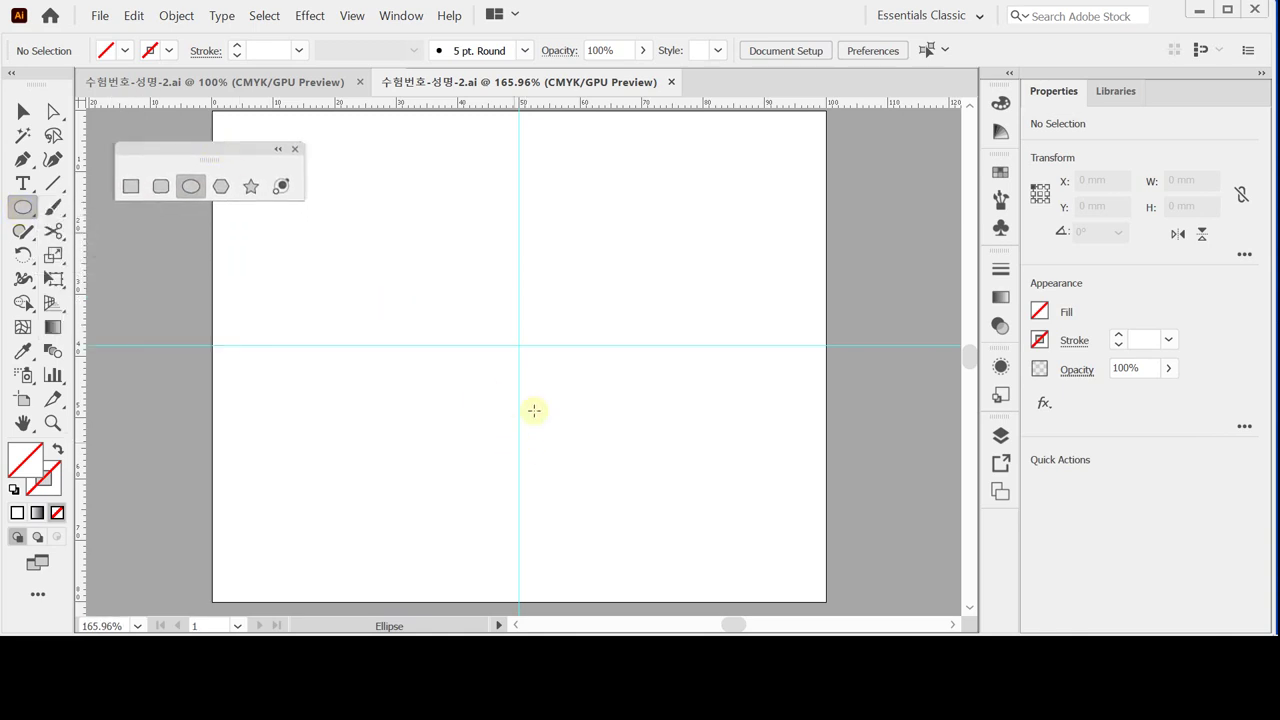
pyautogui.click(519, 345)
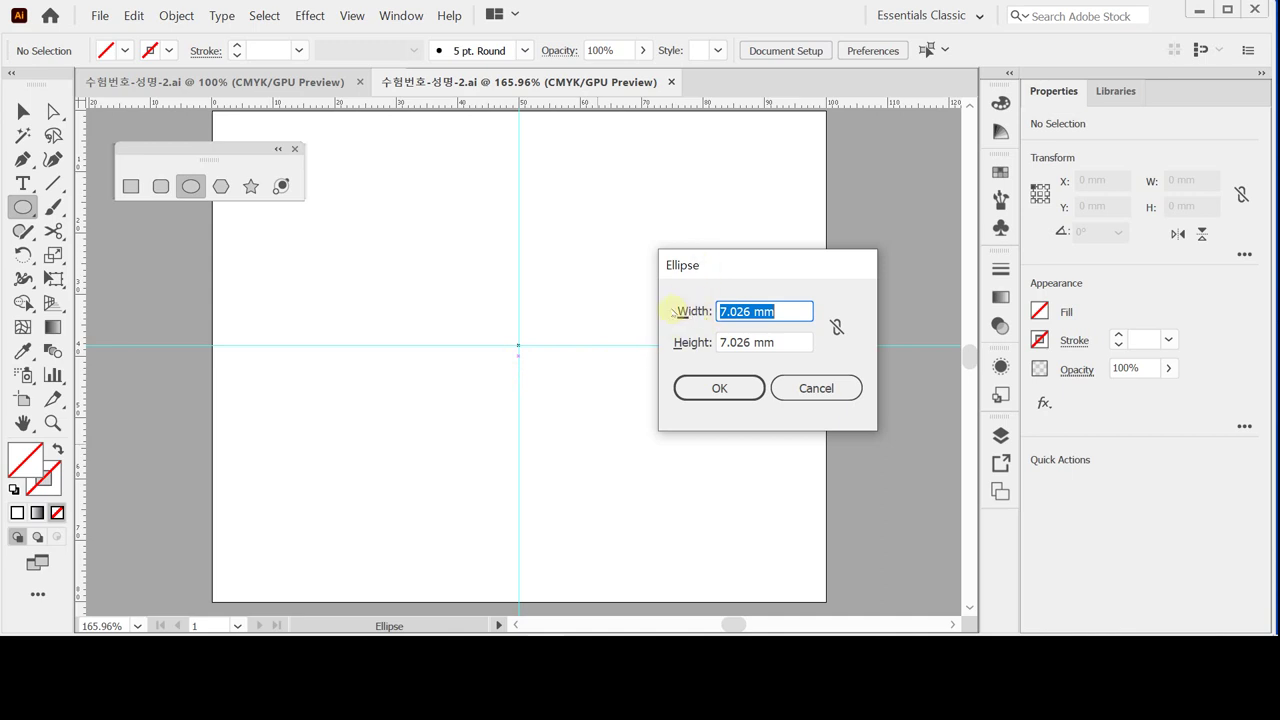
pyautogui.write('69')
pyautogui.press('Tab')
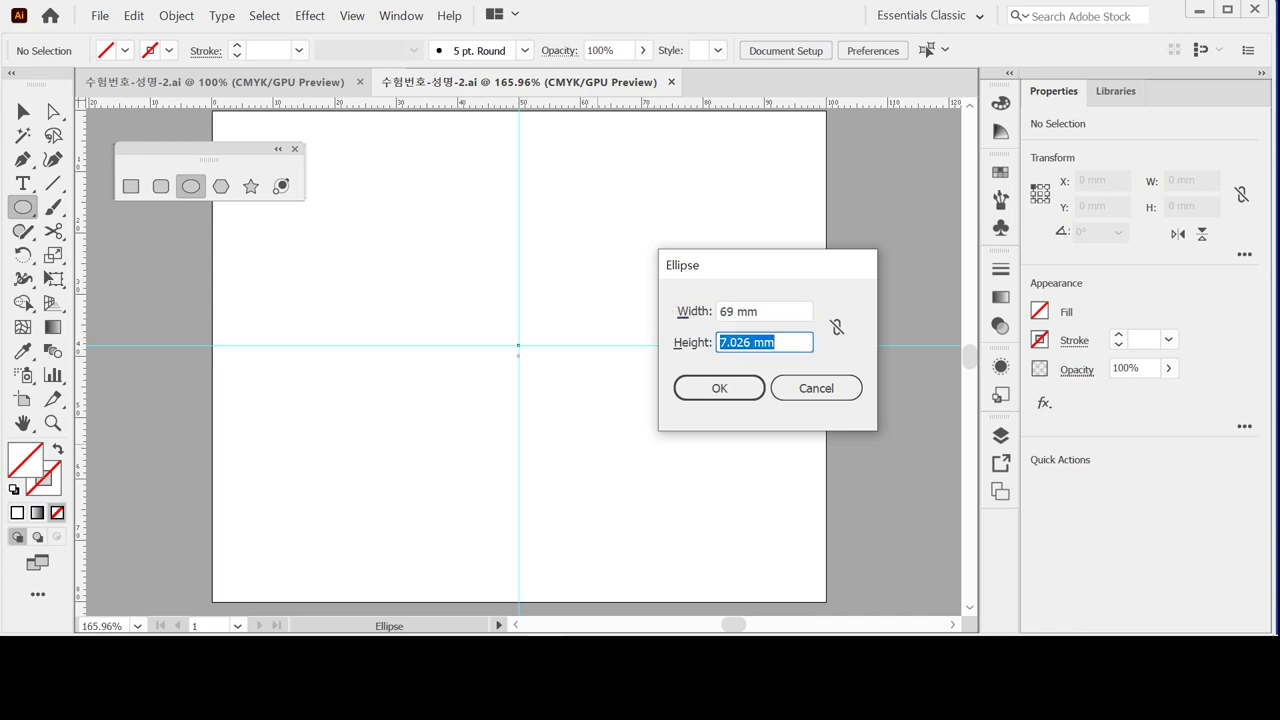
pyautogui.write('69')
pyautogui.press('Tab')
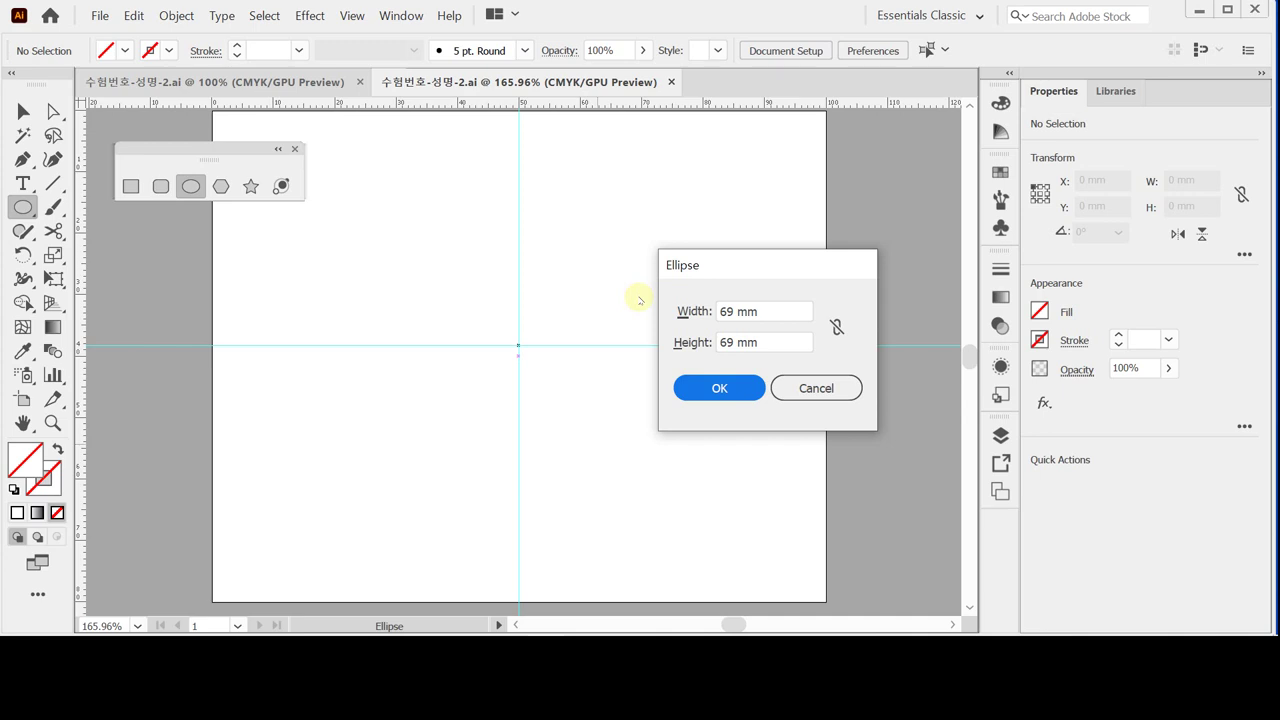
pyautogui.press('Return')
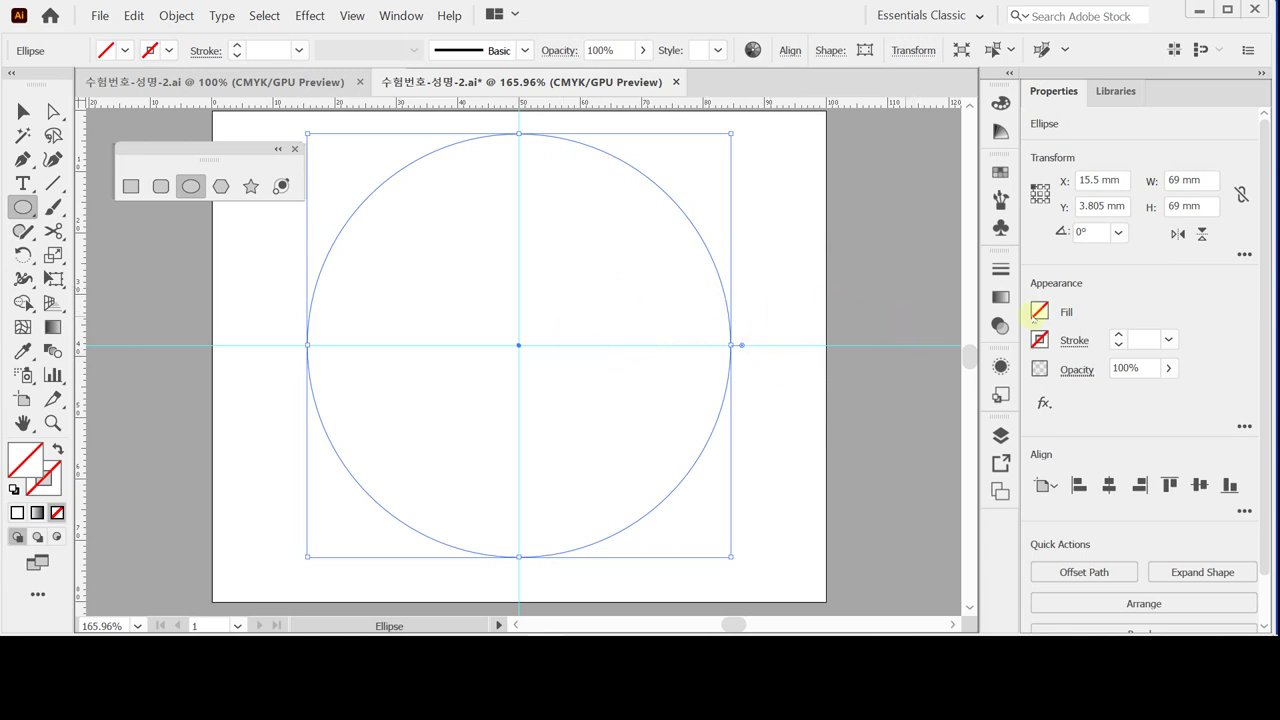
# - Float the colour controls beside the artwork with their sliders shown, in CMYK mode
pyautogui.moveTo(1000, 103); pyautogui.dragTo(775, 130)
pyautogui.click(785, 146)
pyautogui.click(788, 145)
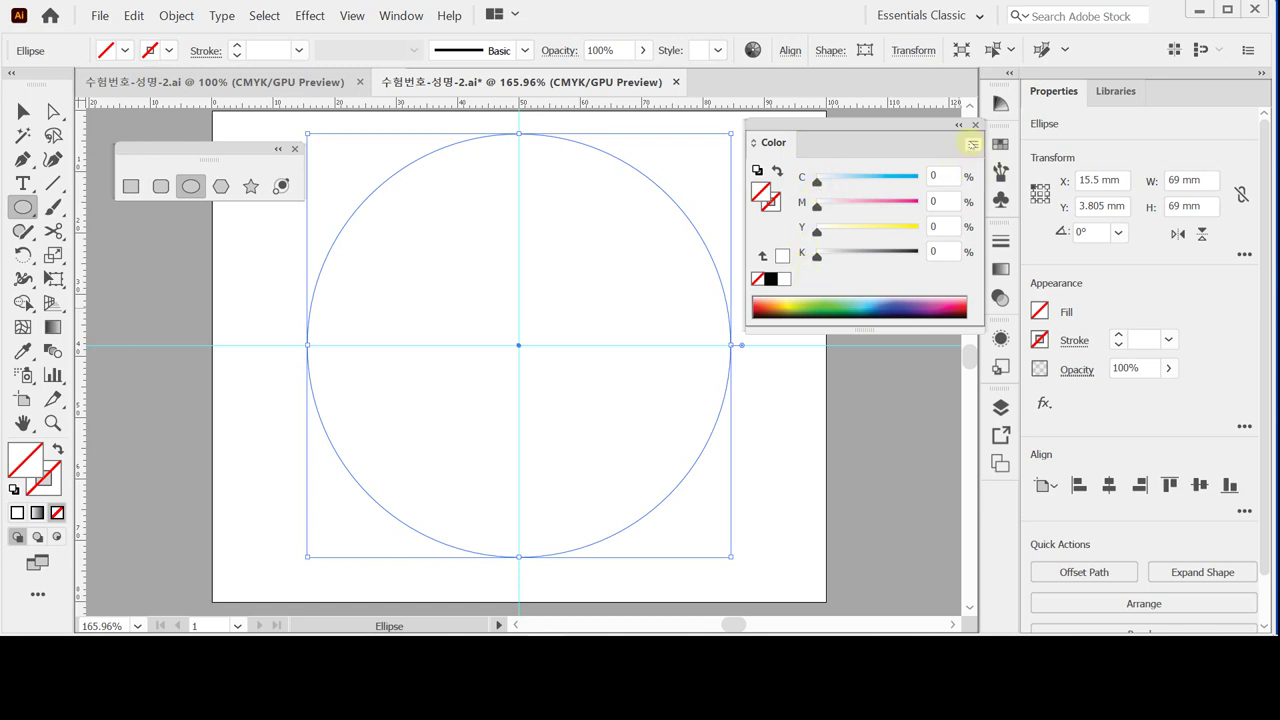
pyautogui.click(972, 145)
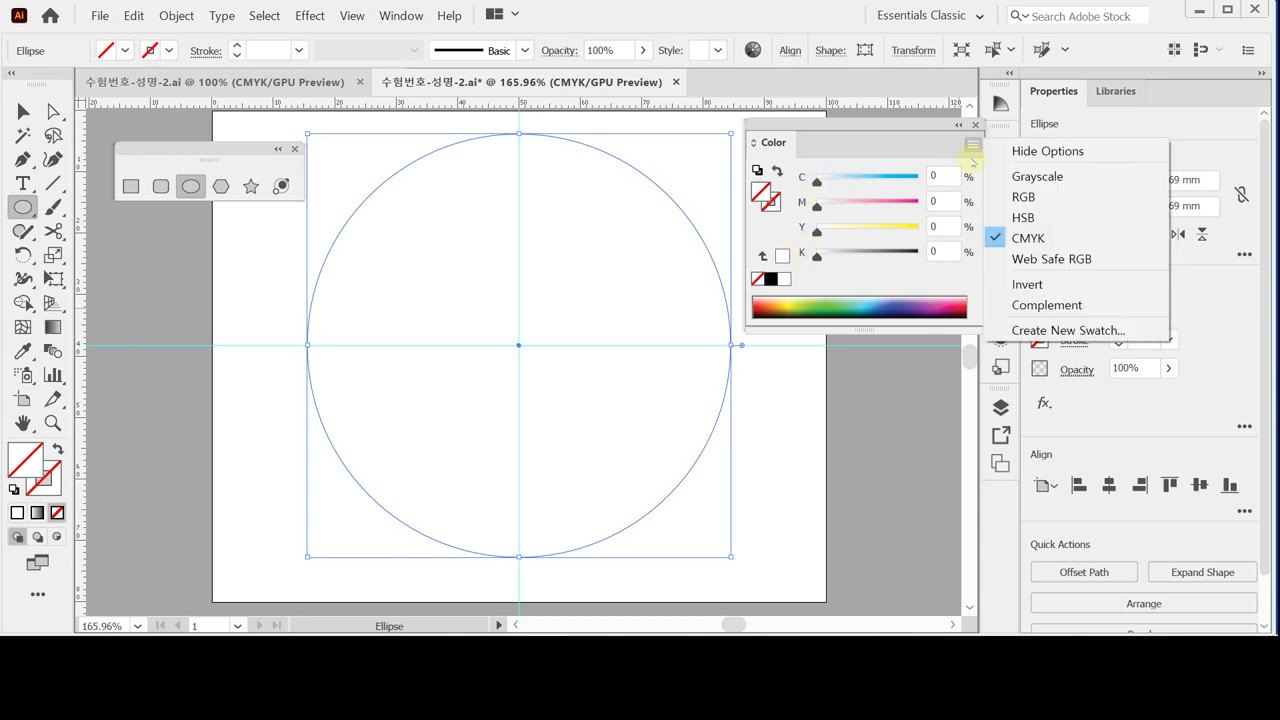
pyautogui.click(1015, 240)
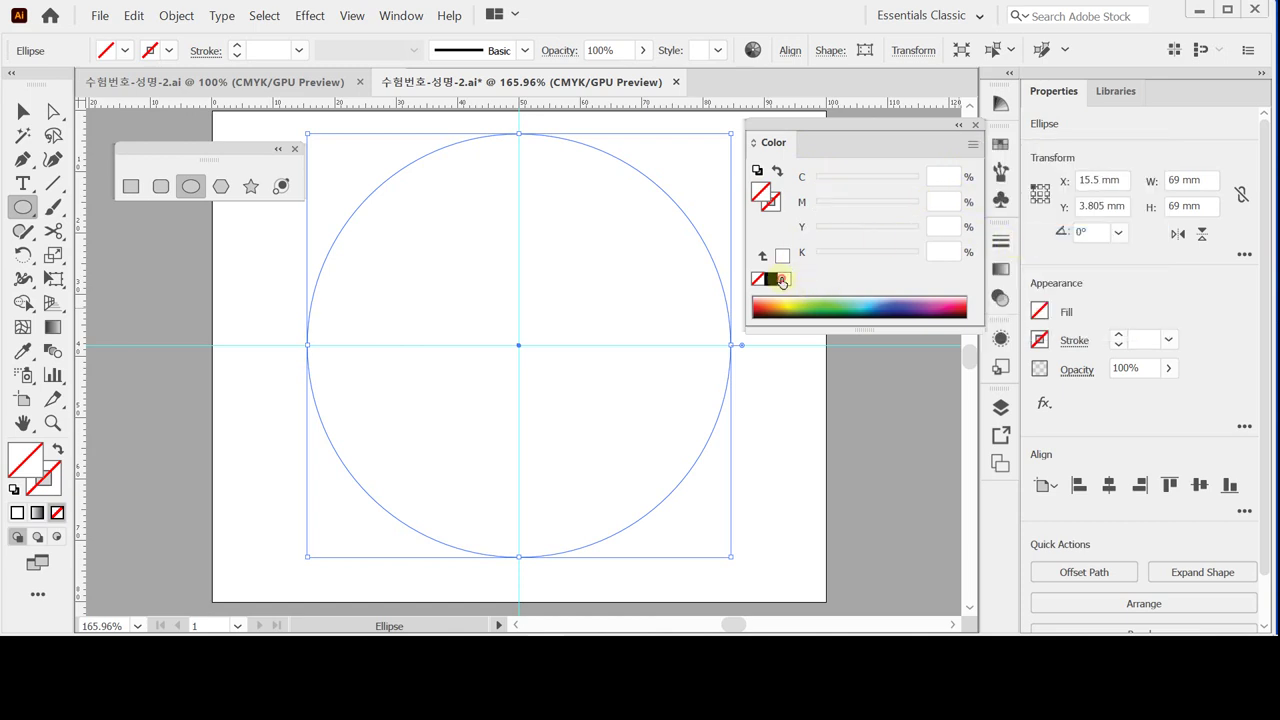
# - Fill the circle with C 20, M 10, Y 40, K 0 and save the document
pyautogui.click(783, 279)
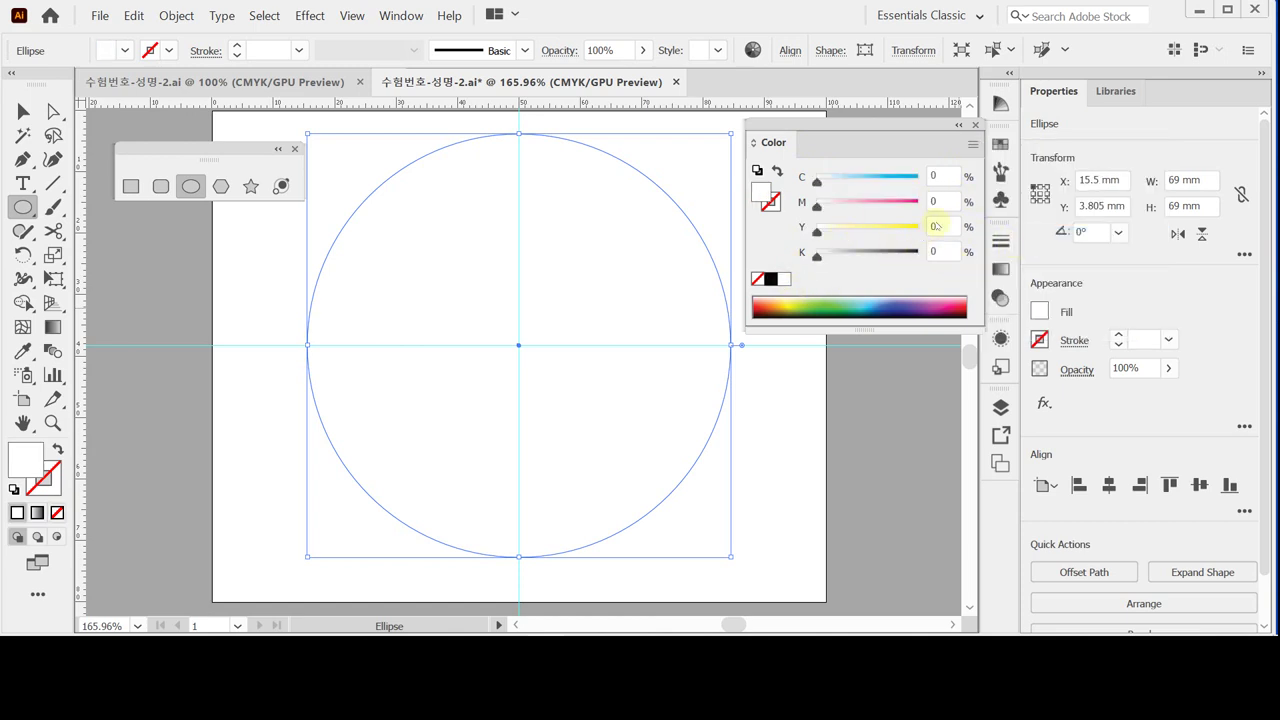
pyautogui.click(943, 176)
pyautogui.write('20')
pyautogui.press('Tab')
pyautogui.write('1')
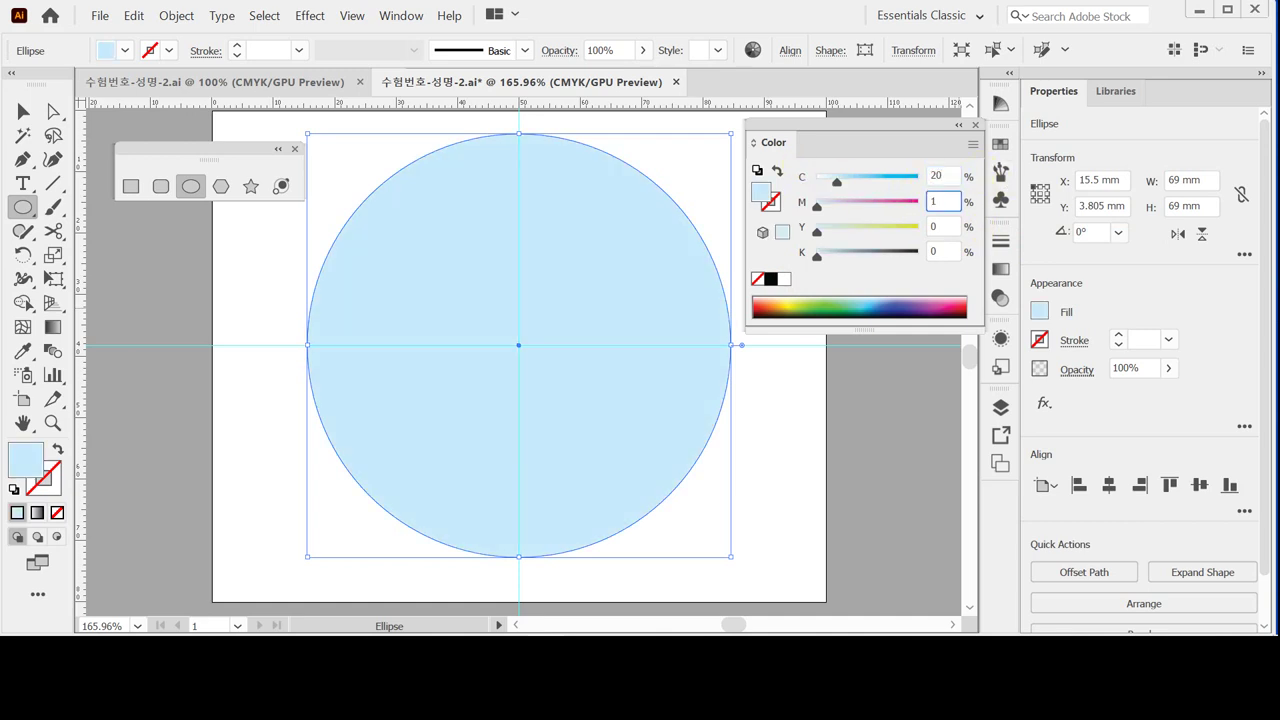
pyautogui.write('0')
pyautogui.press('Tab')
pyautogui.write('40')
pyautogui.press('Tab')
pyautogui.press('Return')
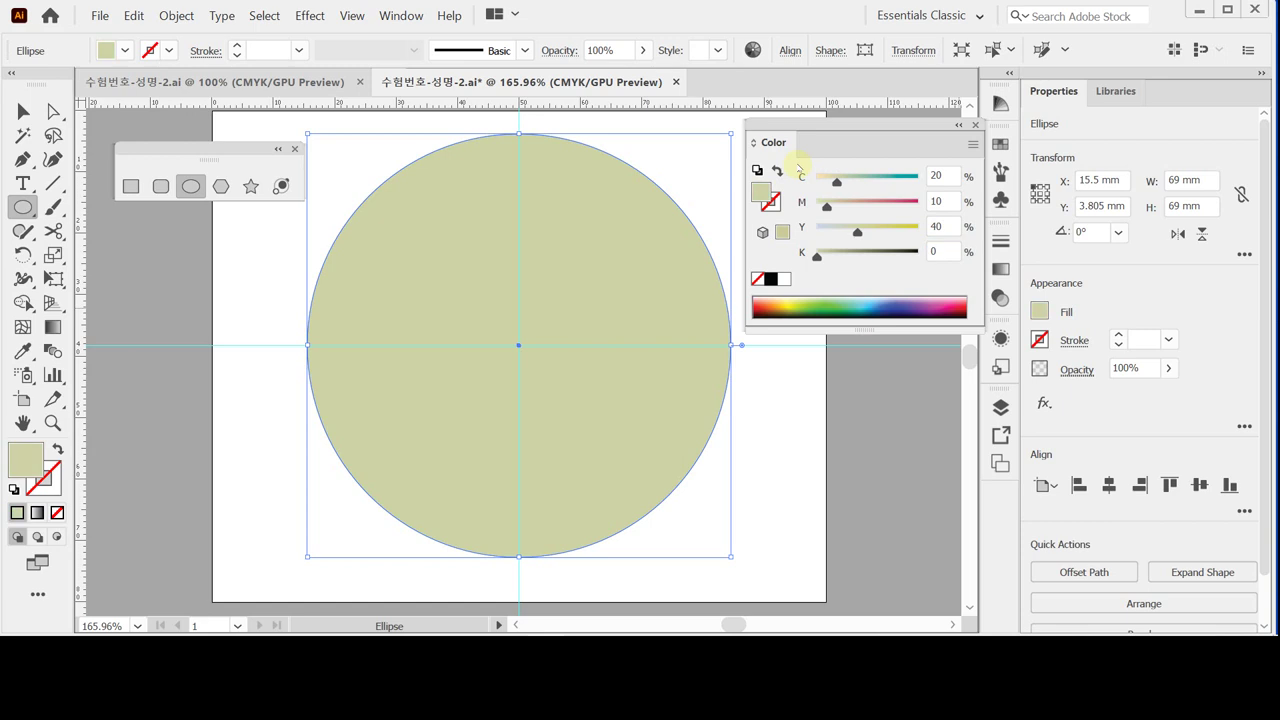
pyautogui.press('ctrl')
pyautogui.hotkey('ctrl', 's')
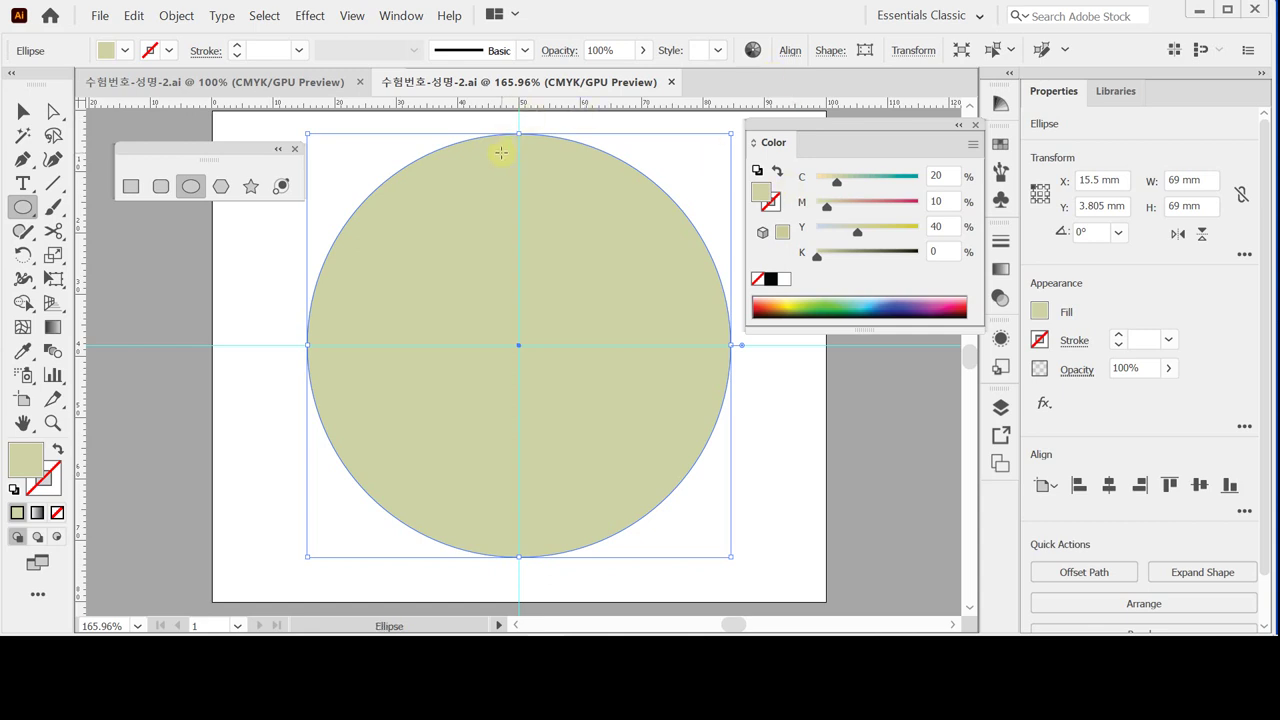
# - Start a Zig Zag effect on the circle, preview smooth points and set the points to Corner
pyautogui.click(309, 16)
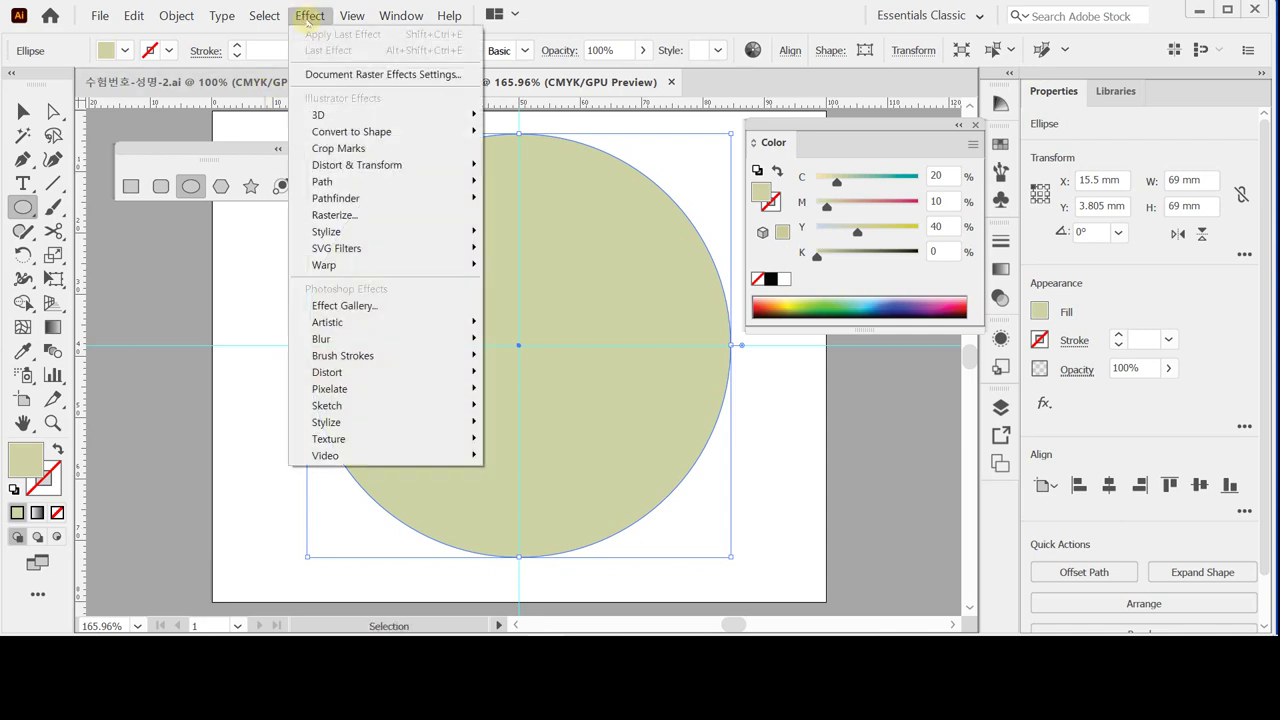
pyautogui.moveTo(380, 168)
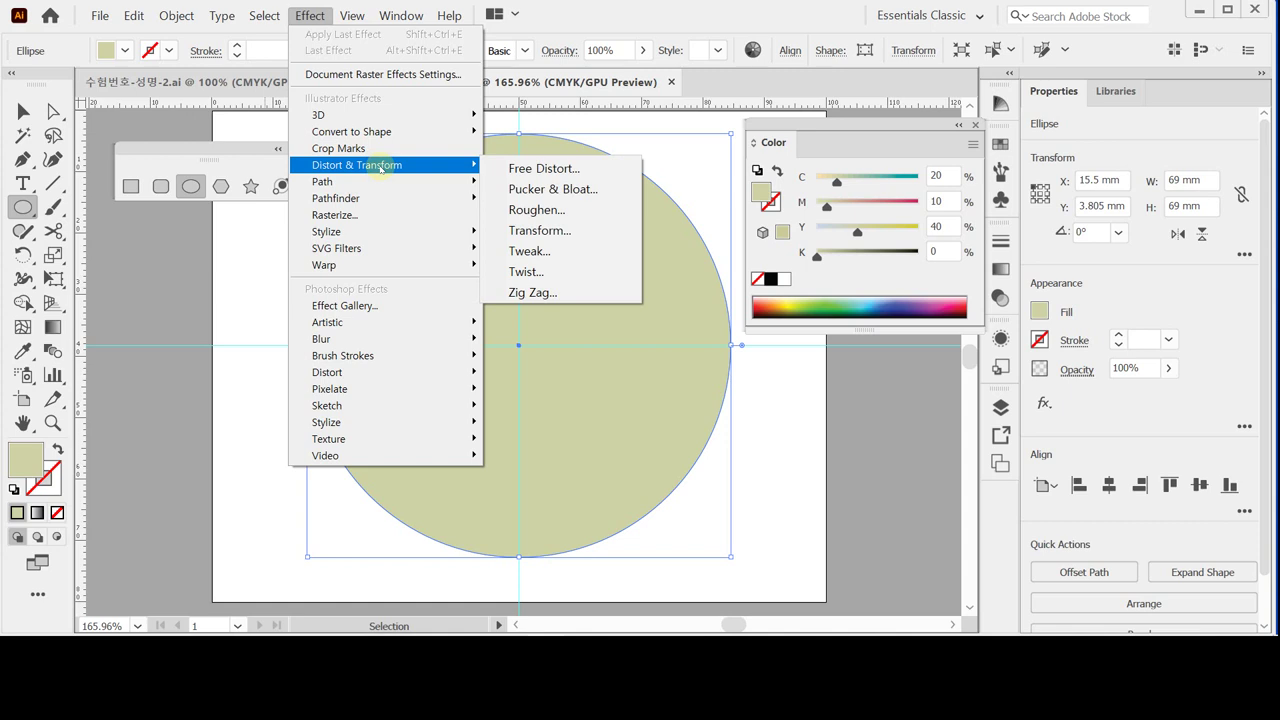
pyautogui.click(558, 292)
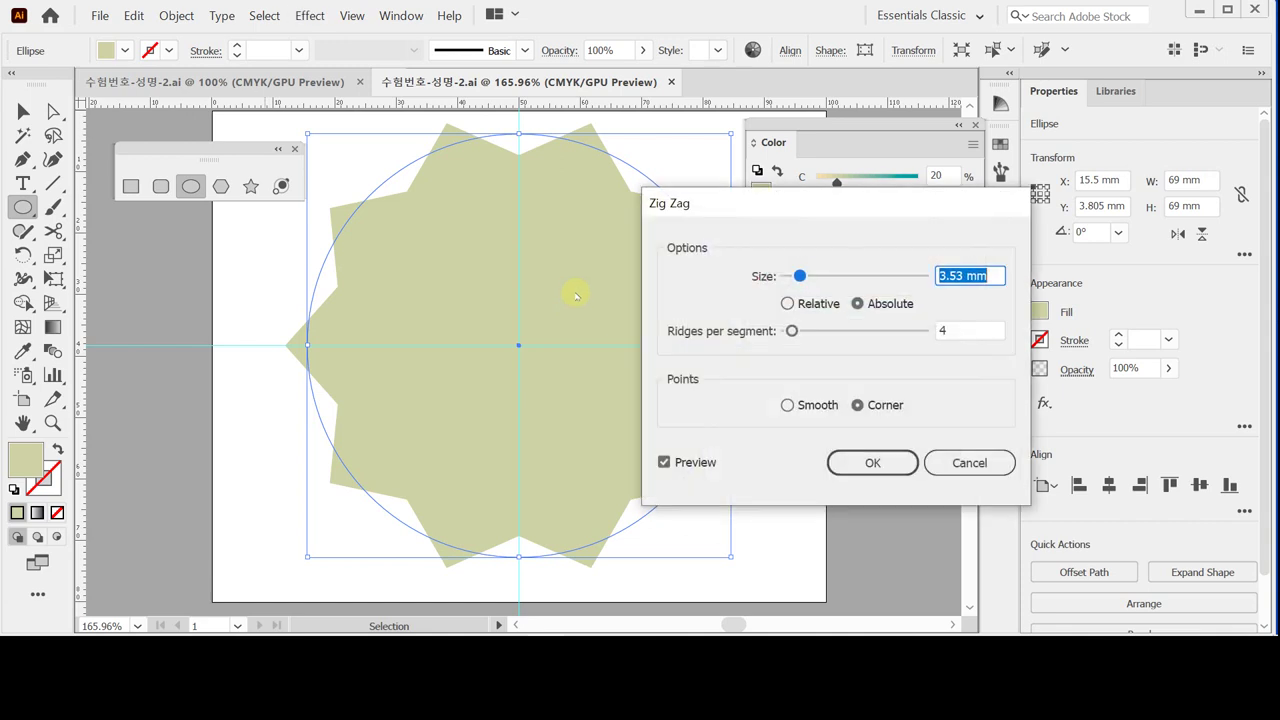
pyautogui.moveTo(743, 194); pyautogui.dragTo(752, 166)
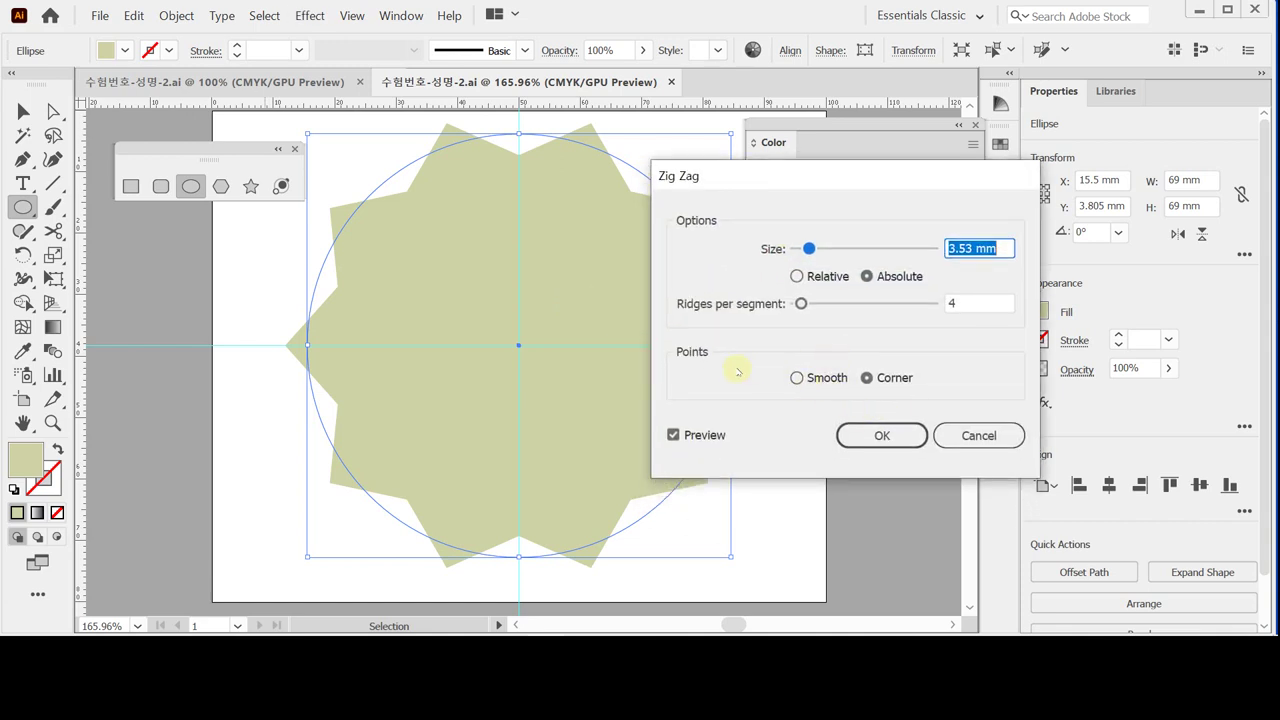
pyautogui.click(816, 380)
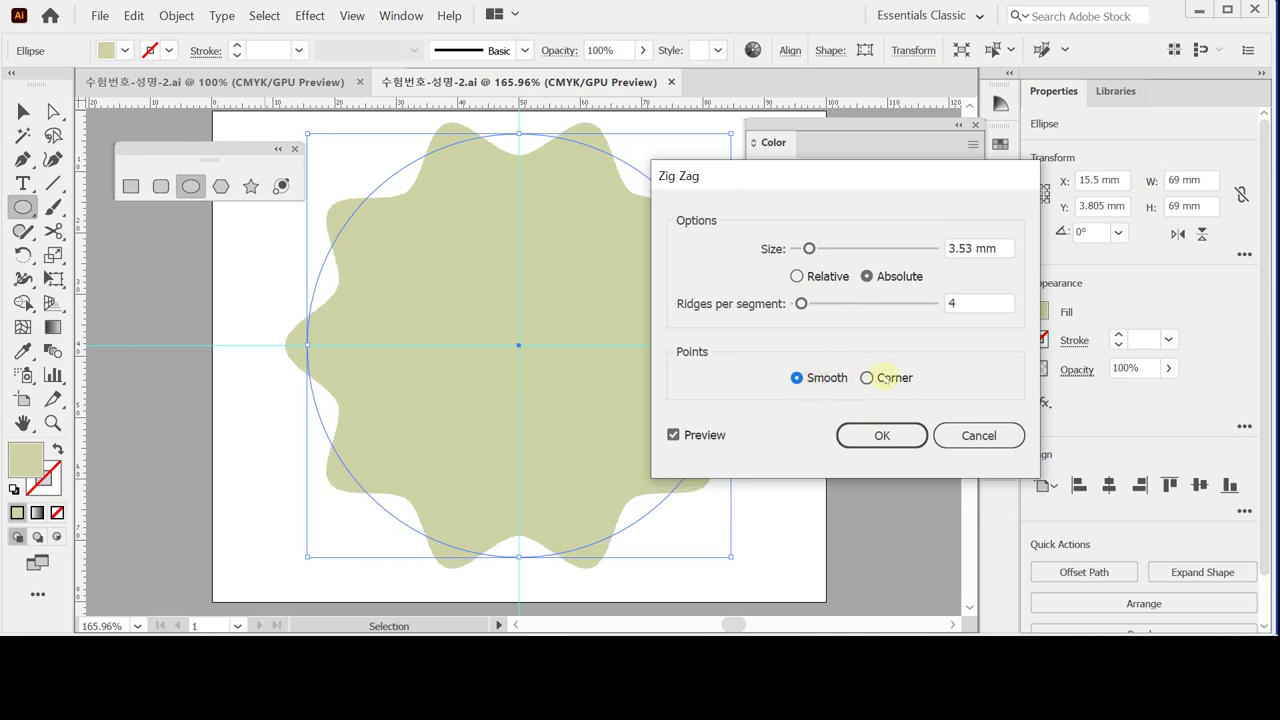
pyautogui.click(864, 378)
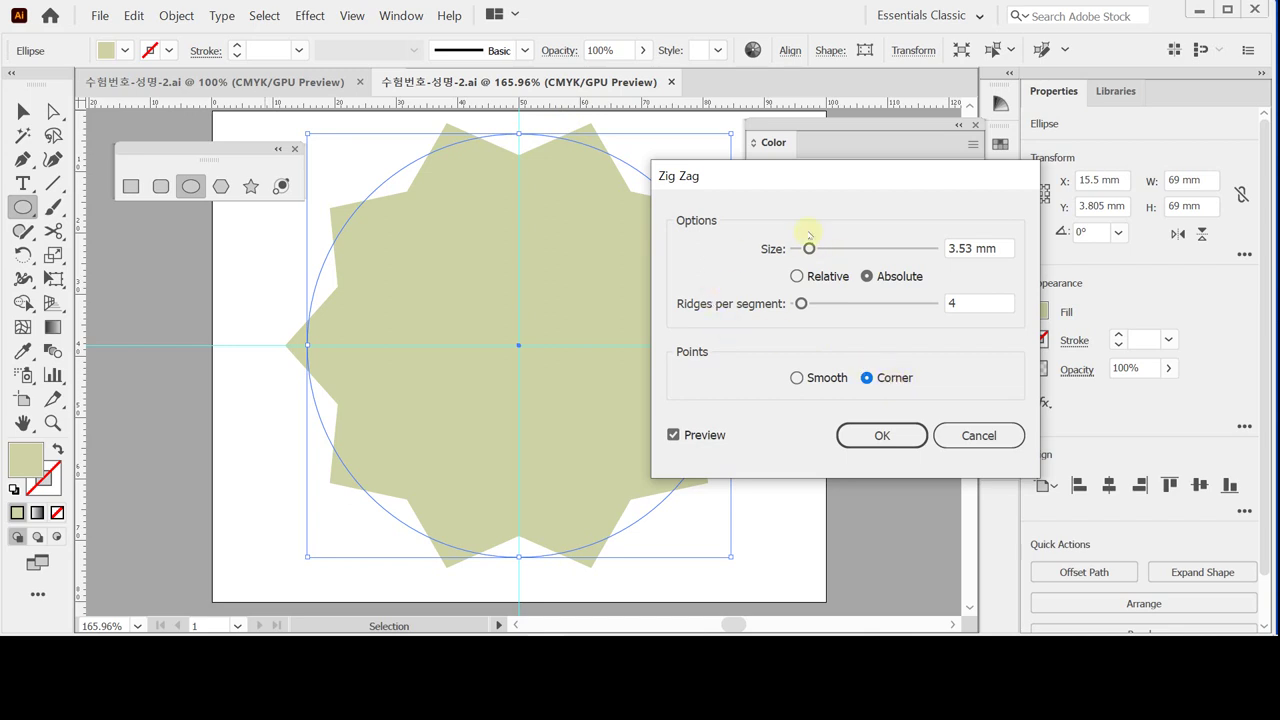
# - Try coarser Zig Zag settings on the circle, with sizes of 7.76 and 3.18 mm and 15 ridges per segment
pyautogui.moveTo(809, 248)
pyautogui.mouseDown()
pyautogui.moveTo(908, 248)
pyautogui.moveTo(806, 249)
pyautogui.moveTo(825, 248)
pyautogui.mouseUp()
pyautogui.moveTo(802, 303); pyautogui.dragTo(816, 303)
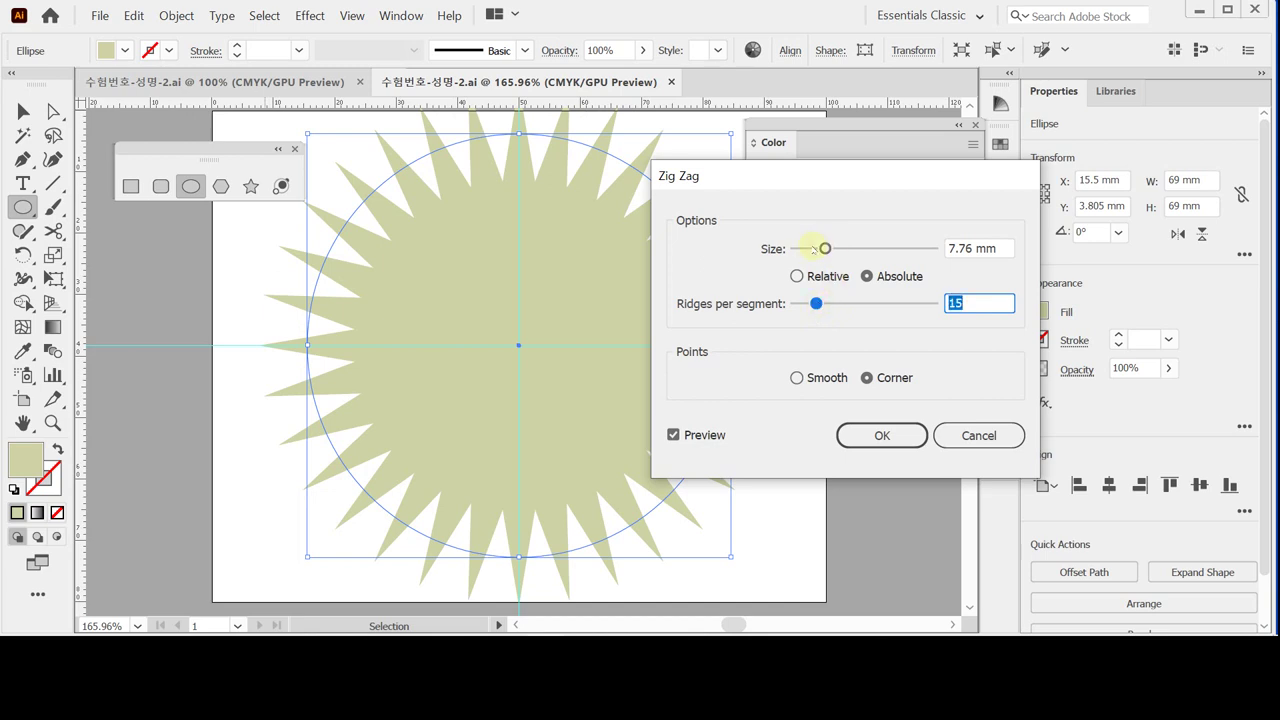
pyautogui.moveTo(825, 248)
pyautogui.mouseDown()
pyautogui.moveTo(802, 248)
pyautogui.moveTo(851, 248)
pyautogui.moveTo(807, 248)
pyautogui.mouseUp()
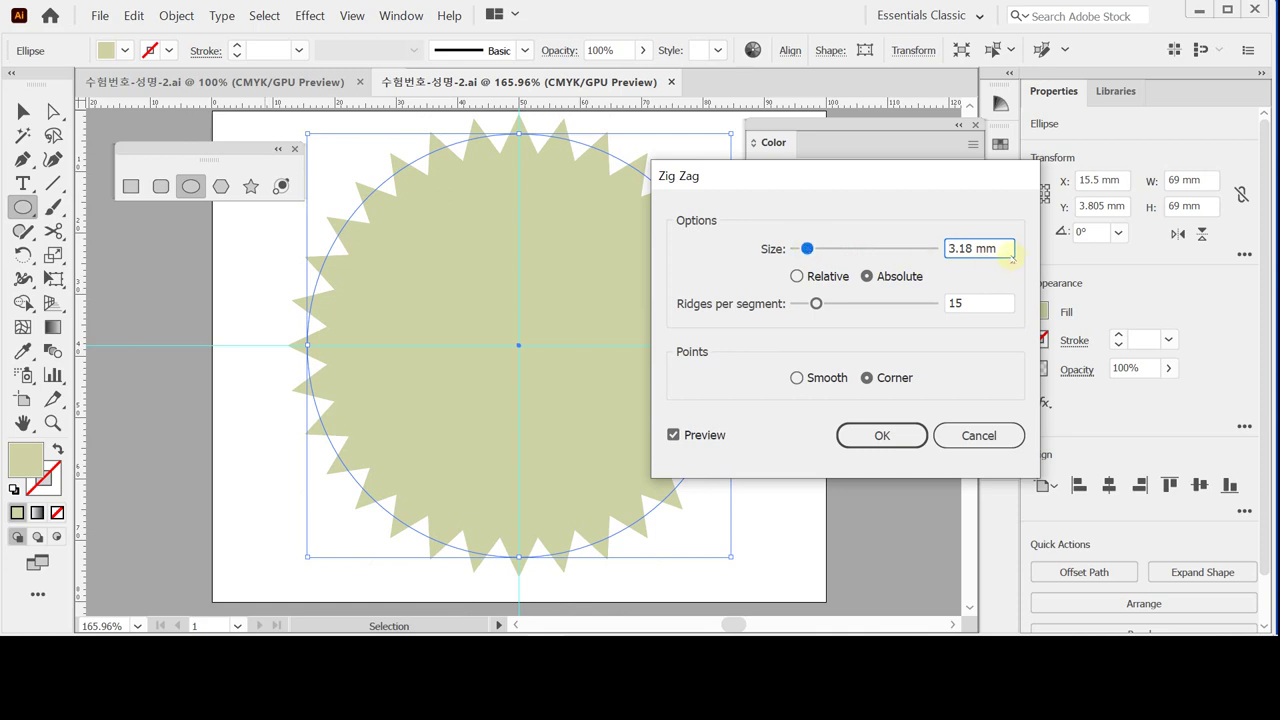
# - Set the Zig Zag size to 1.5 mm with 9 ridges per segment and apply the effect to the circle
pyautogui.moveTo(1006, 246); pyautogui.dragTo(880, 248)
pyautogui.write('1.5')
pyautogui.press('Tab')
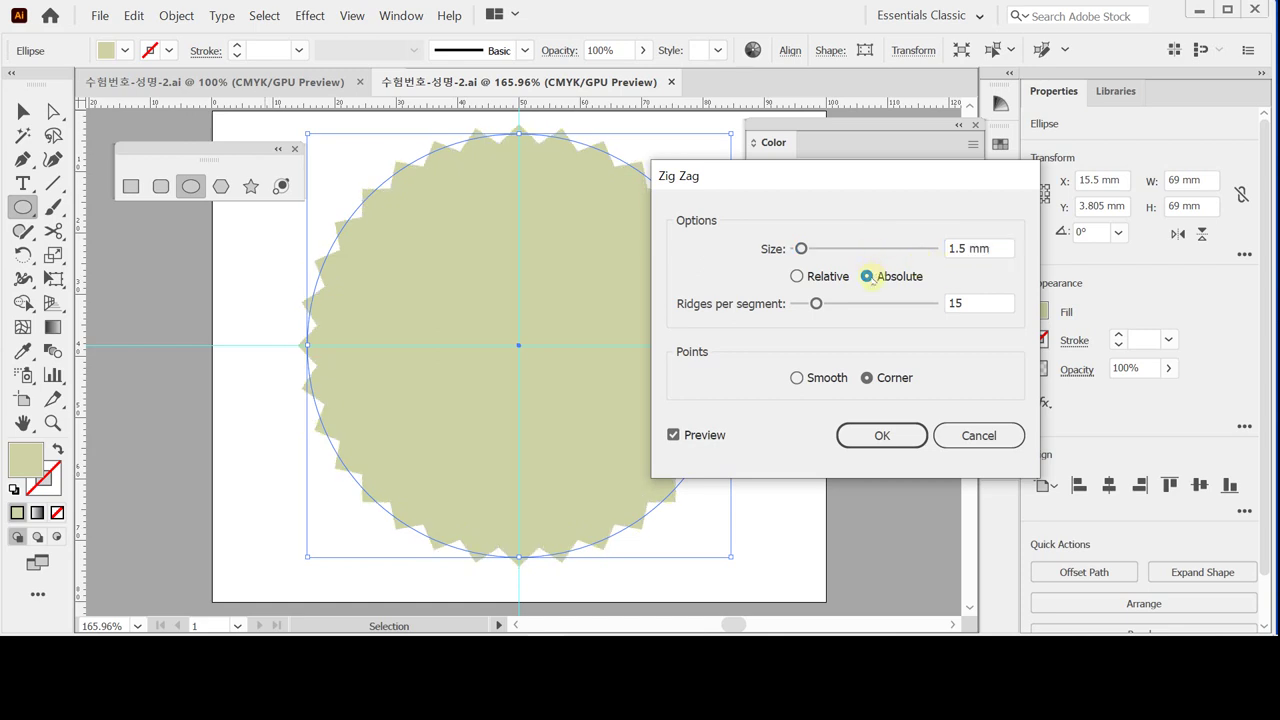
pyautogui.click(813, 302)
pyautogui.moveTo(802, 300); pyautogui.dragTo(832, 304)
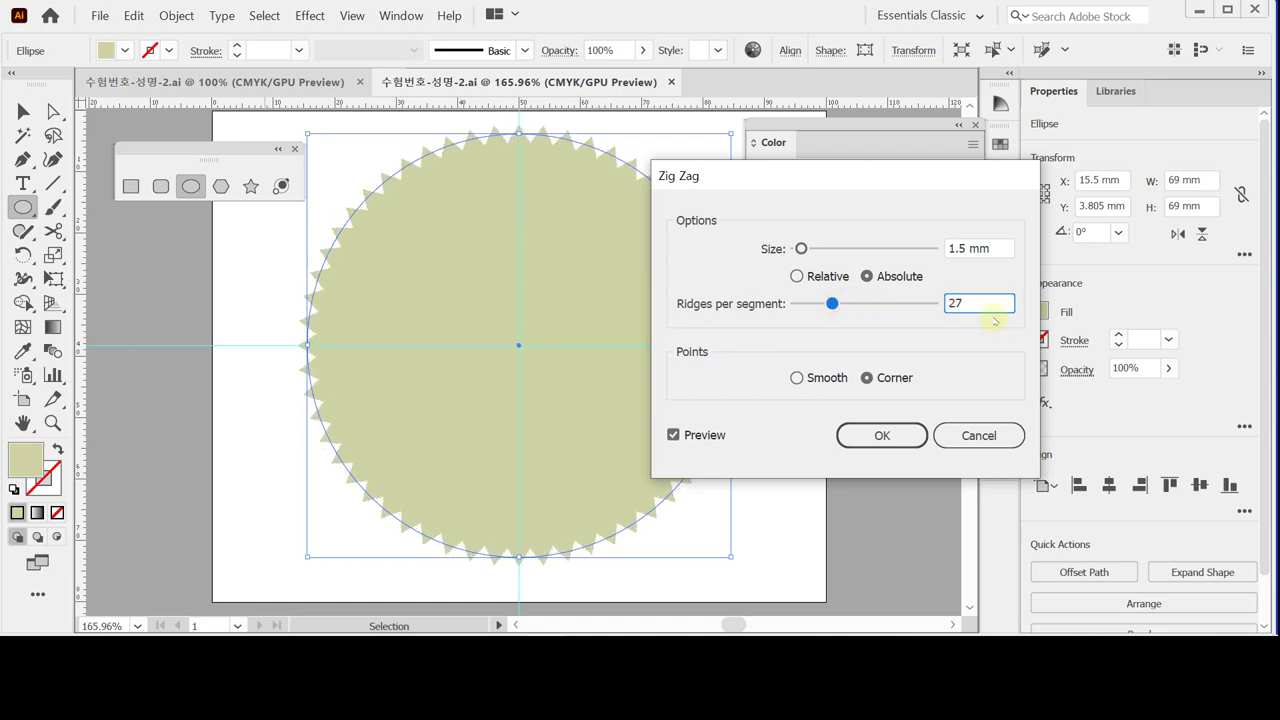
pyautogui.doubleClick(960, 303)
pyautogui.write('9')
pyautogui.press('Tab')
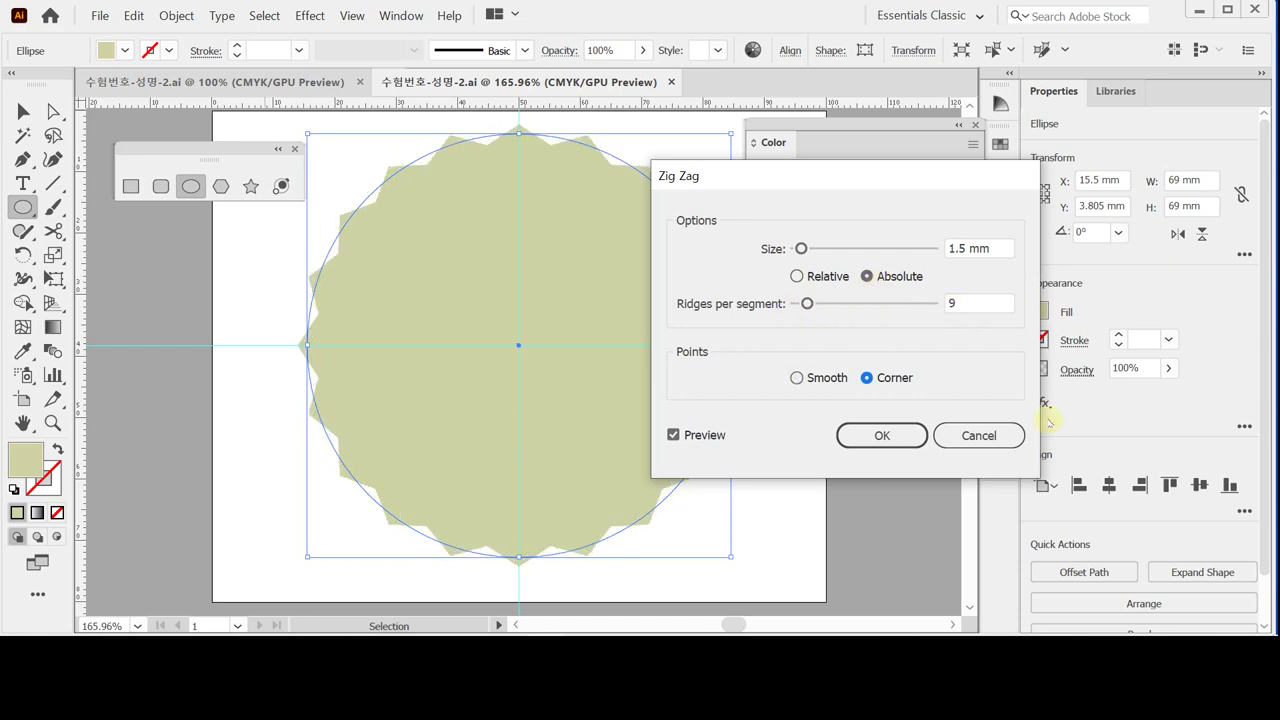
pyautogui.click(880, 435)
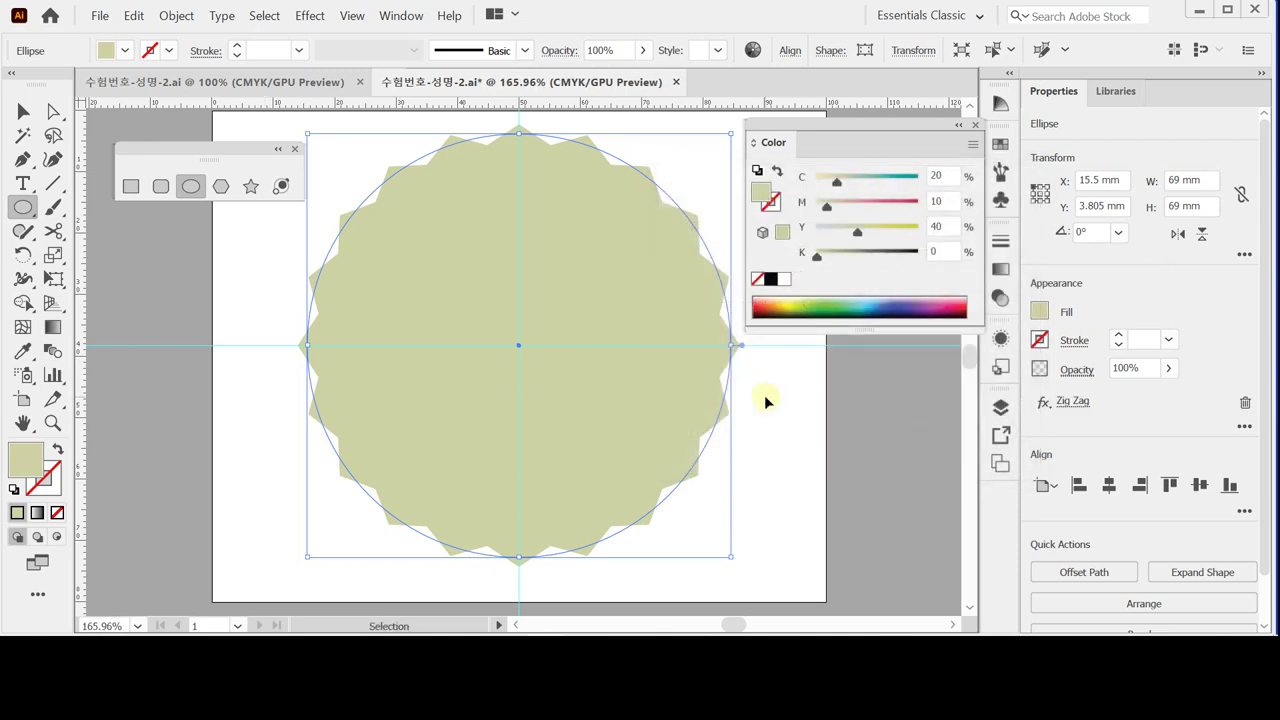
# - Compare the zigzag circle's outline view with its filled preview, toggling the bounding box off and on
pyautogui.hotkey('ctrl', 'y')
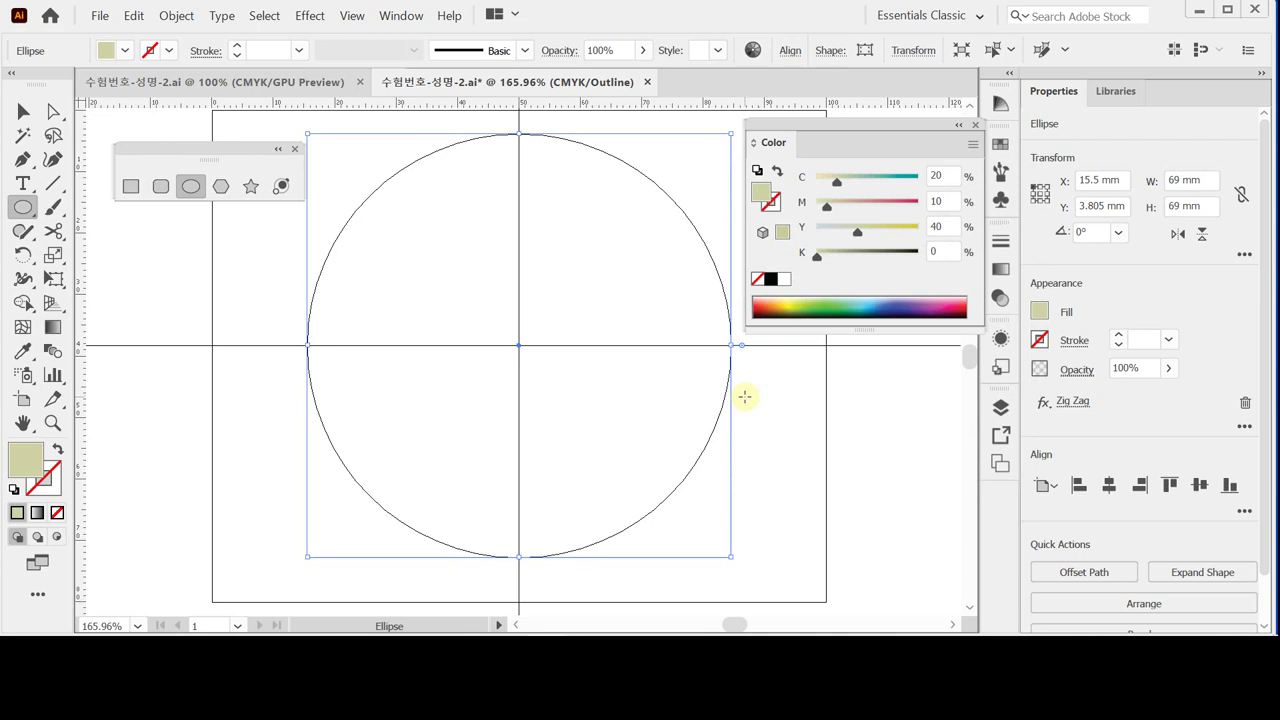
pyautogui.press('ctrl')
pyautogui.hotkey('ctrl', 'y')
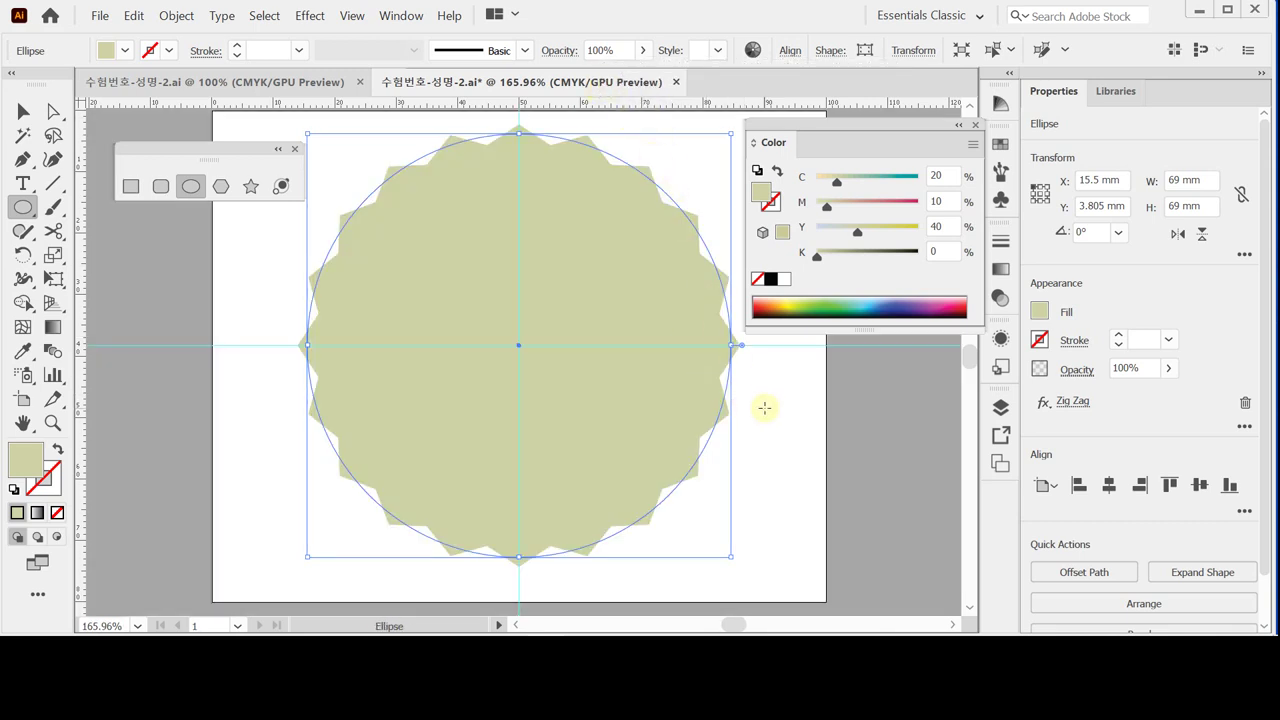
pyautogui.hotkey('ctrl', 'y')
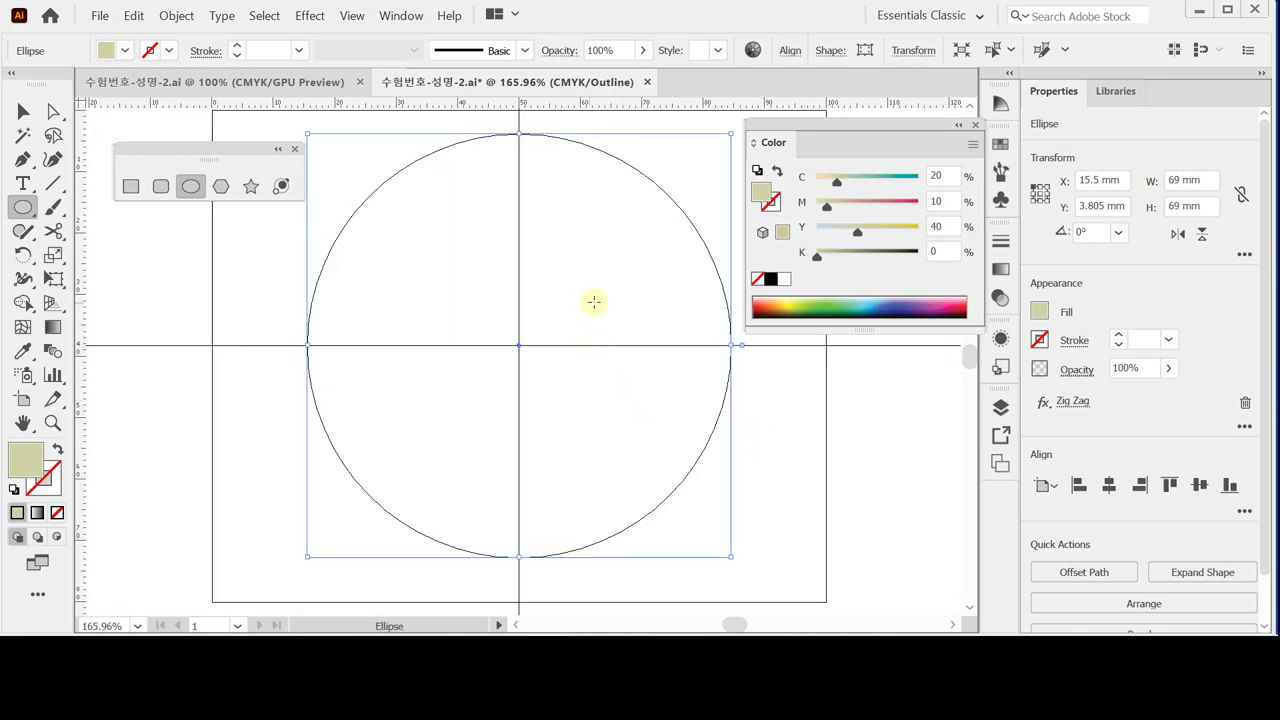
pyautogui.hotkey('ctrl', 'shift', 'b')
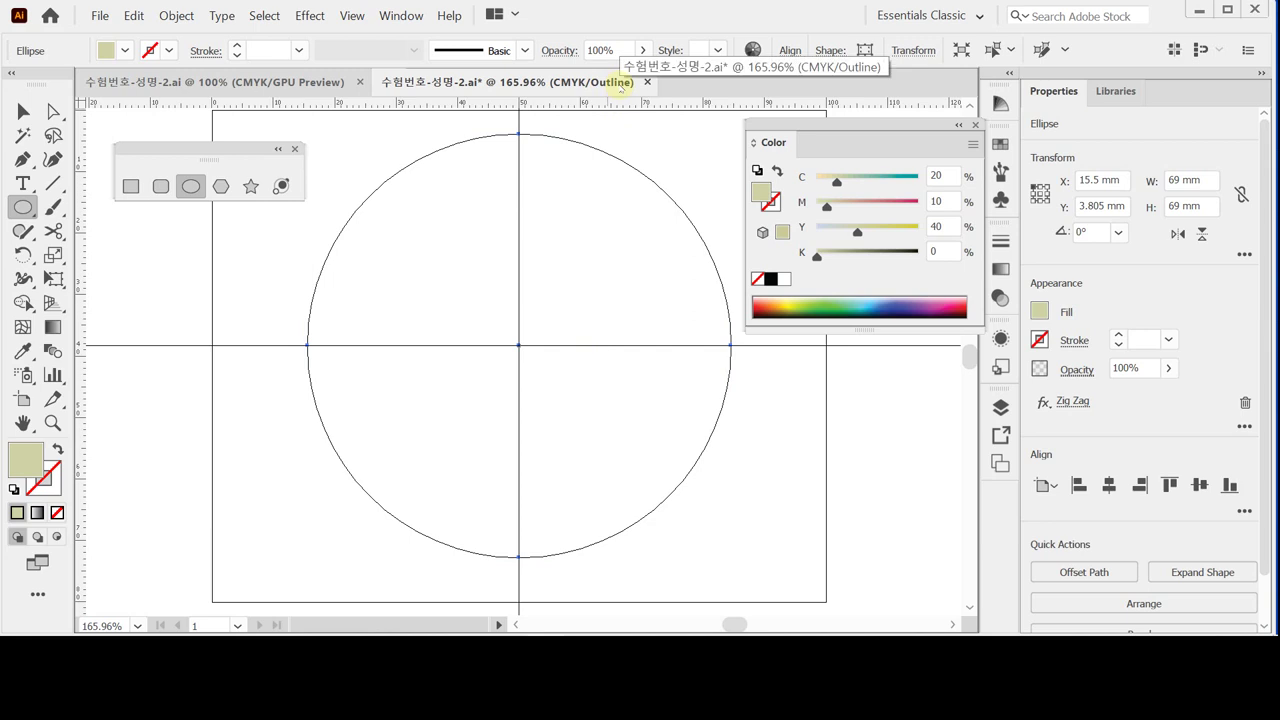
pyautogui.hotkey('ctrl', 'shift', 'b')
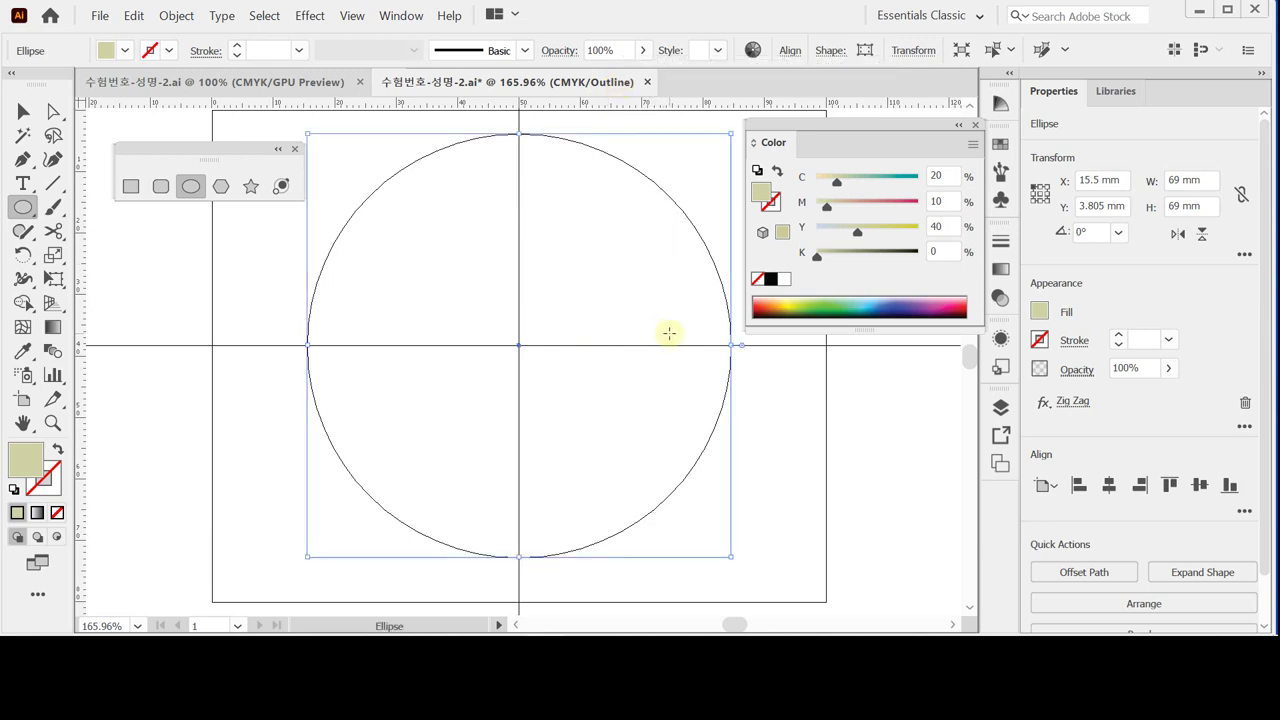
pyautogui.hotkey('ctrl', 'y')
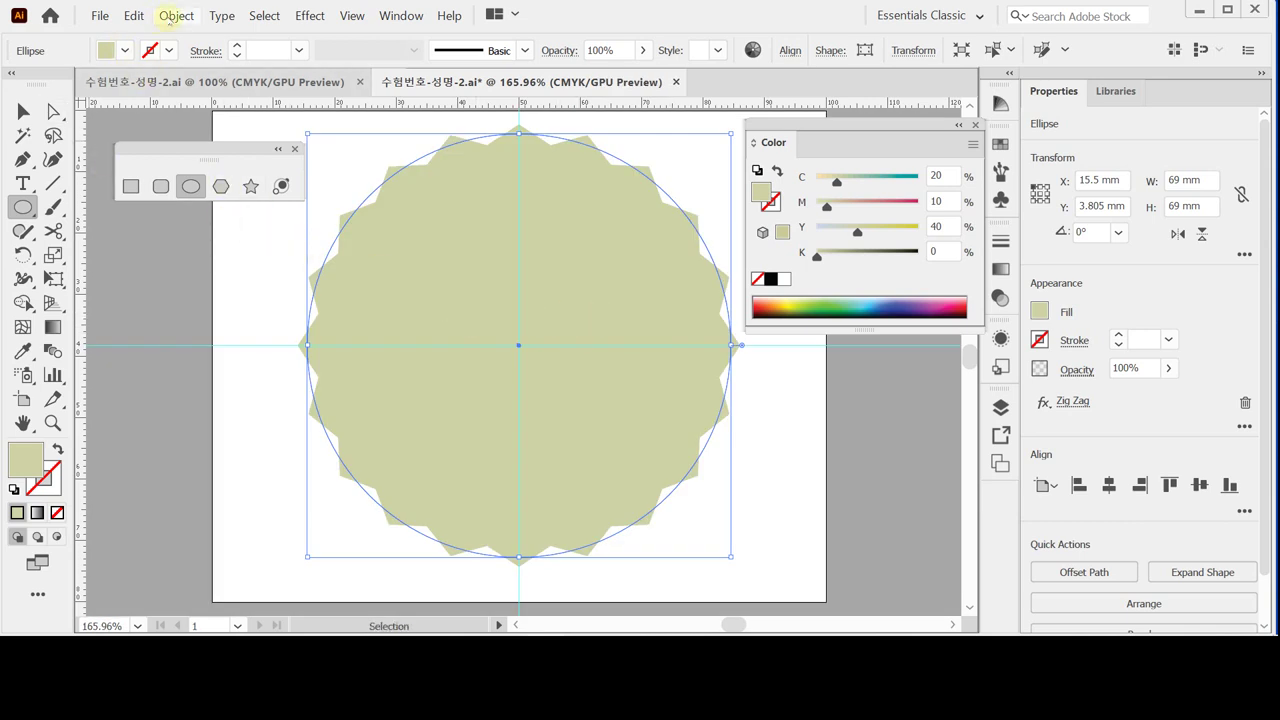
# - Expand the zigzag circle's appearance into real path points, check its outline and save the document
pyautogui.click(171, 19)
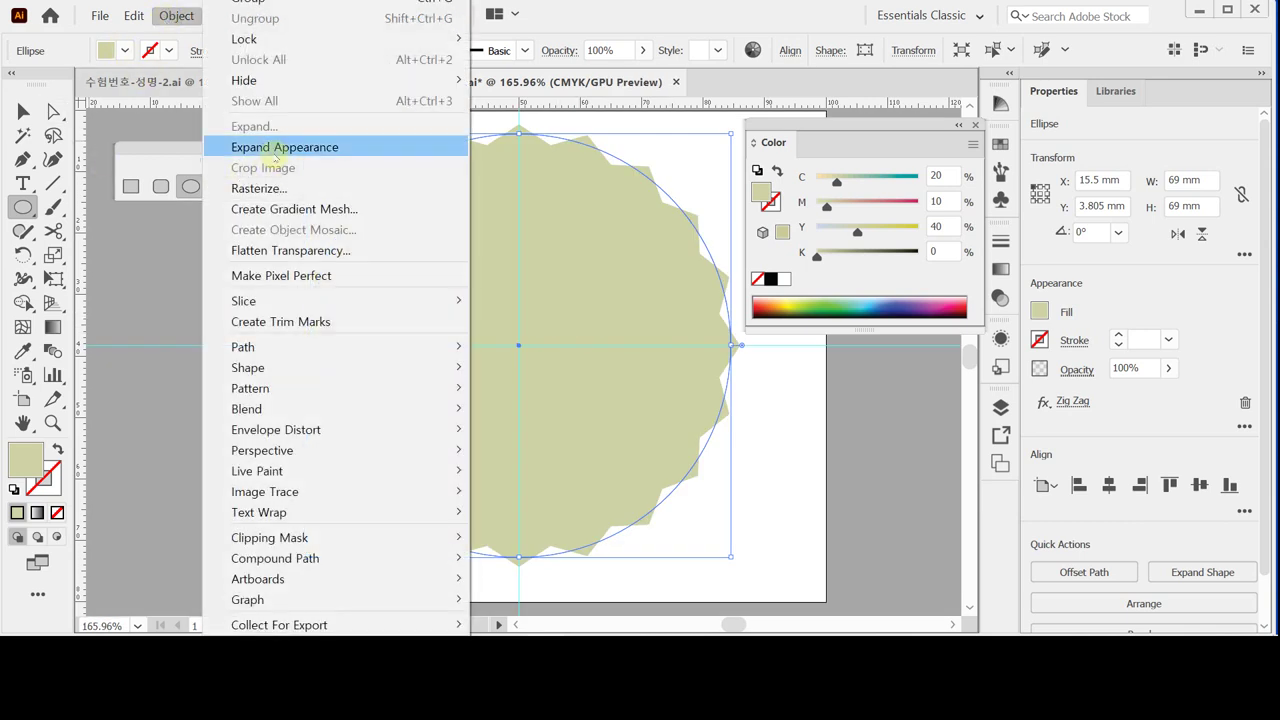
pyautogui.click(284, 148)
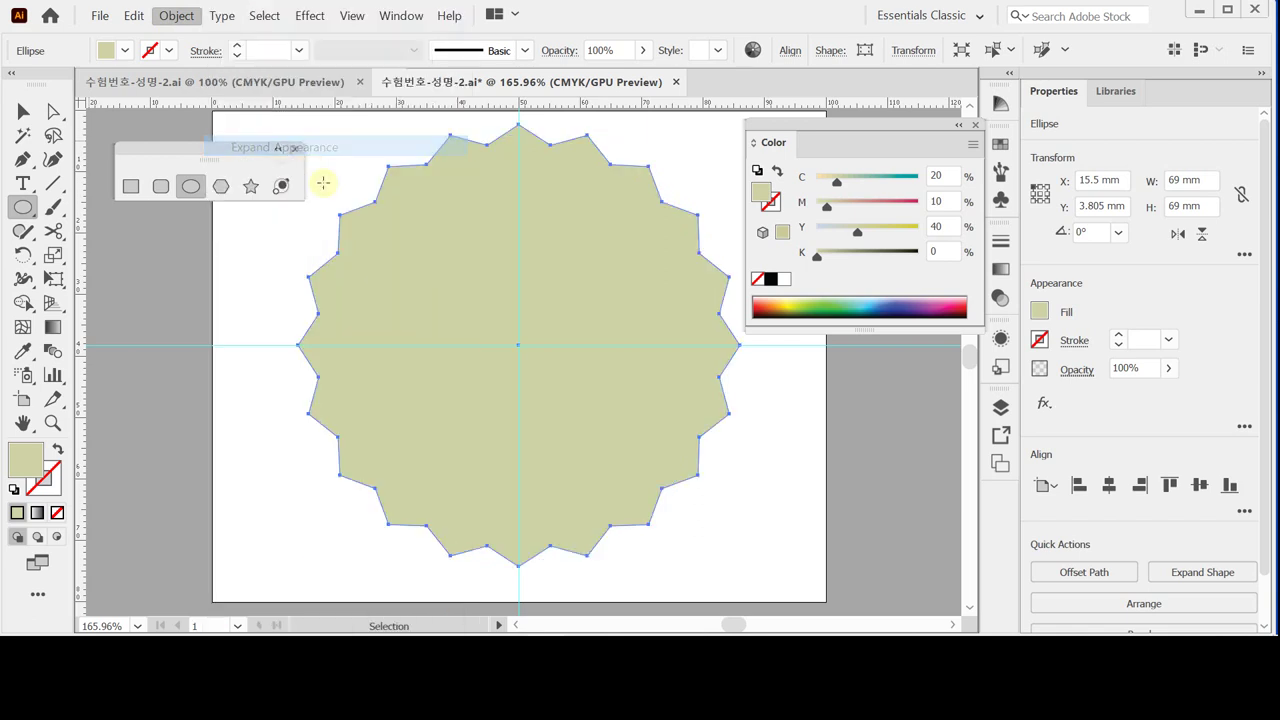
pyautogui.hotkey('ctrl', 'y')
pyautogui.hotkey('ctrl', 'y')
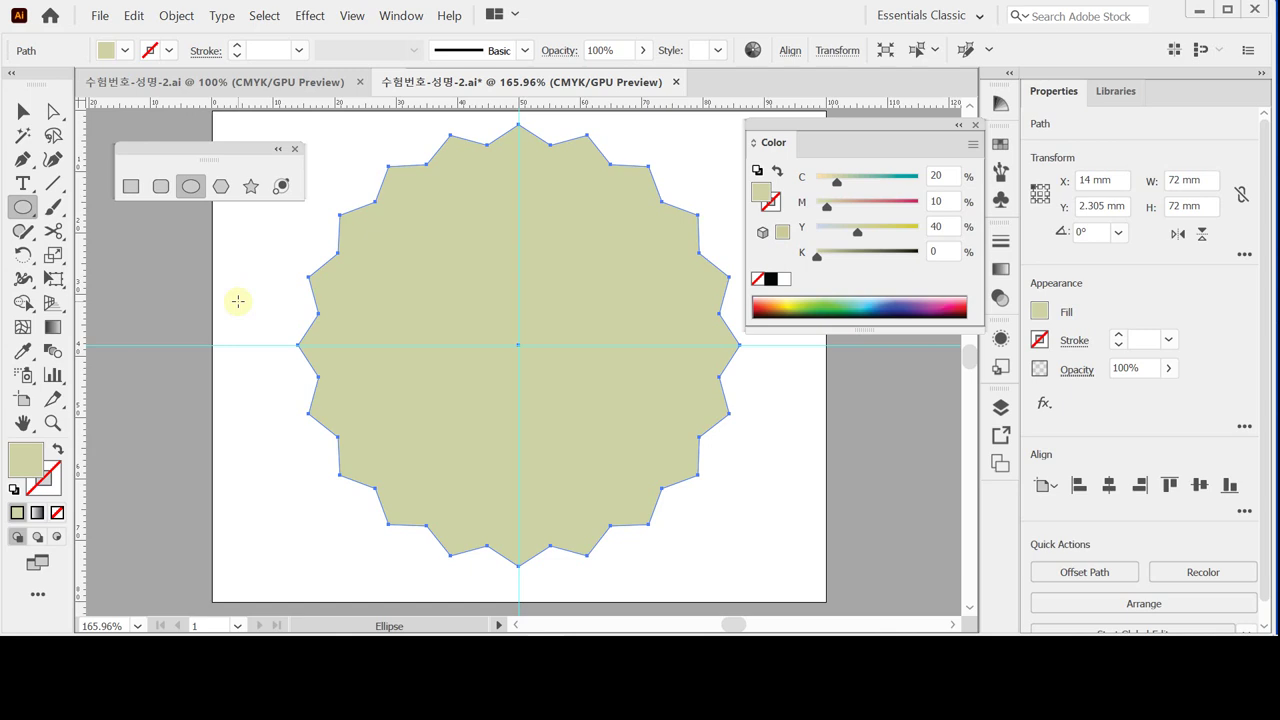
pyautogui.press('v')
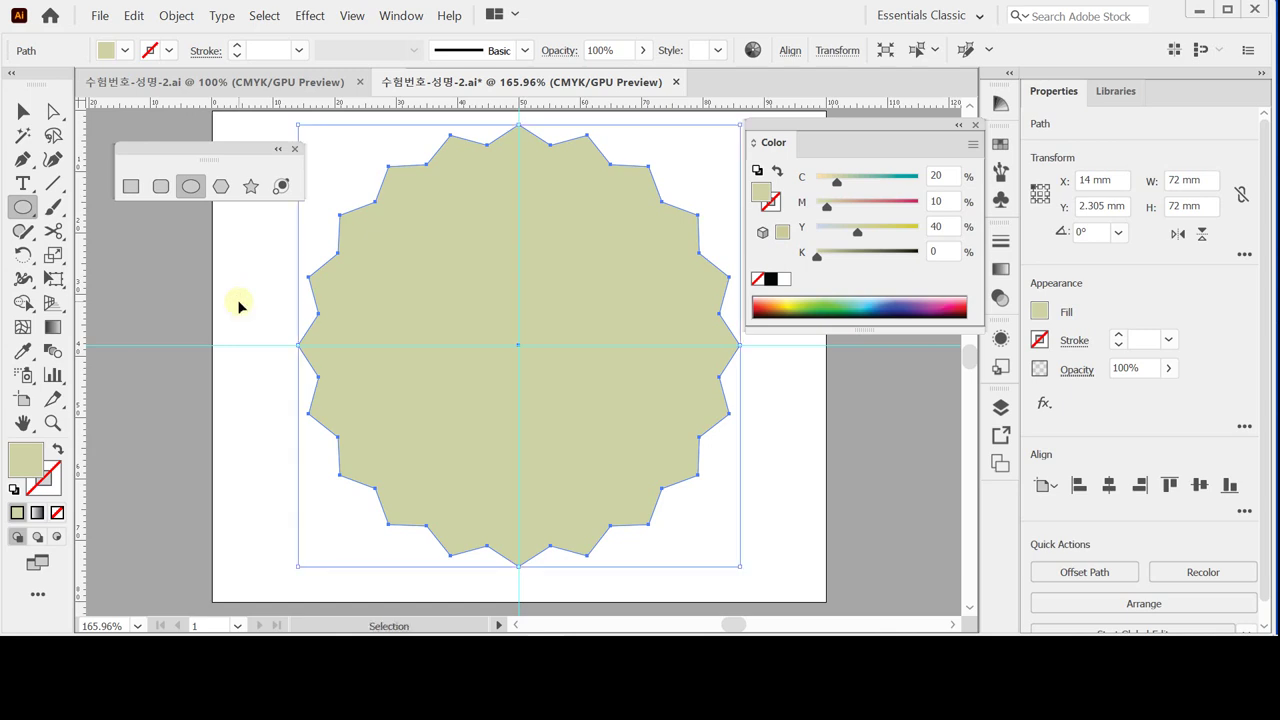
pyautogui.hotkey('ctrl', 's')
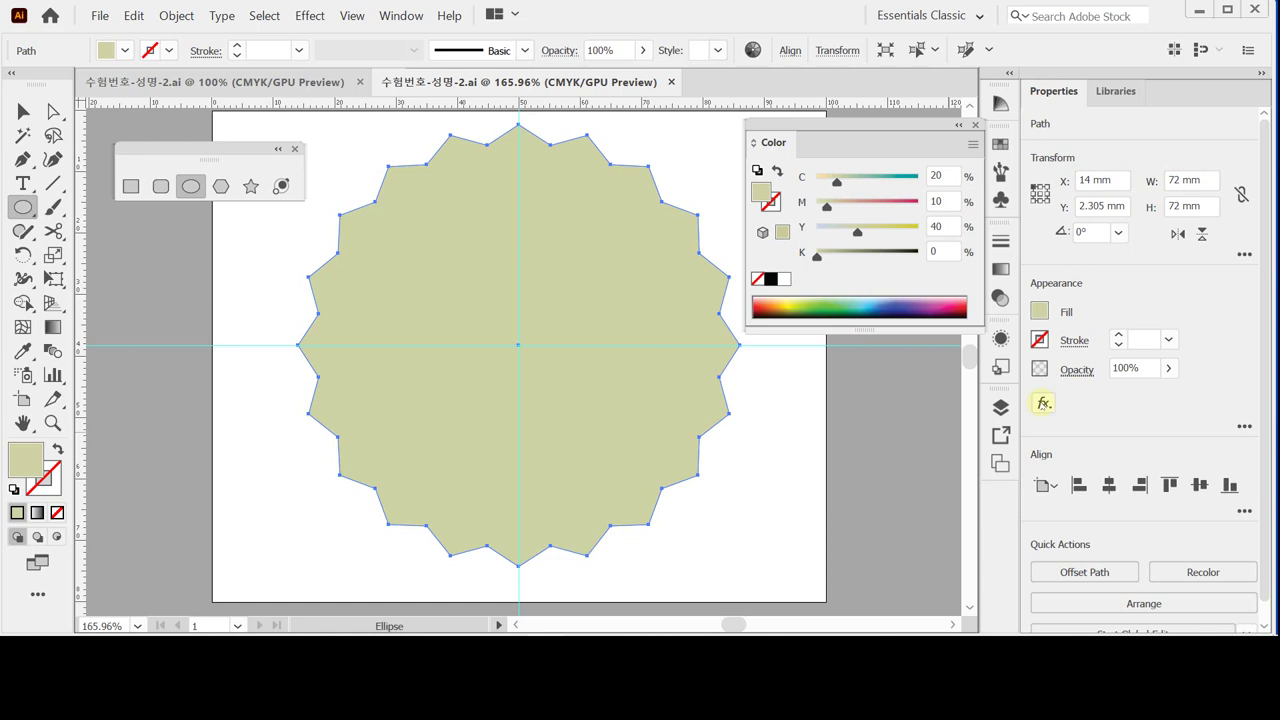
# - Start a Drop Shadow effect on the zigzag badge and set both the X and Y offsets to 2.47 mm
pyautogui.click(1043, 403)
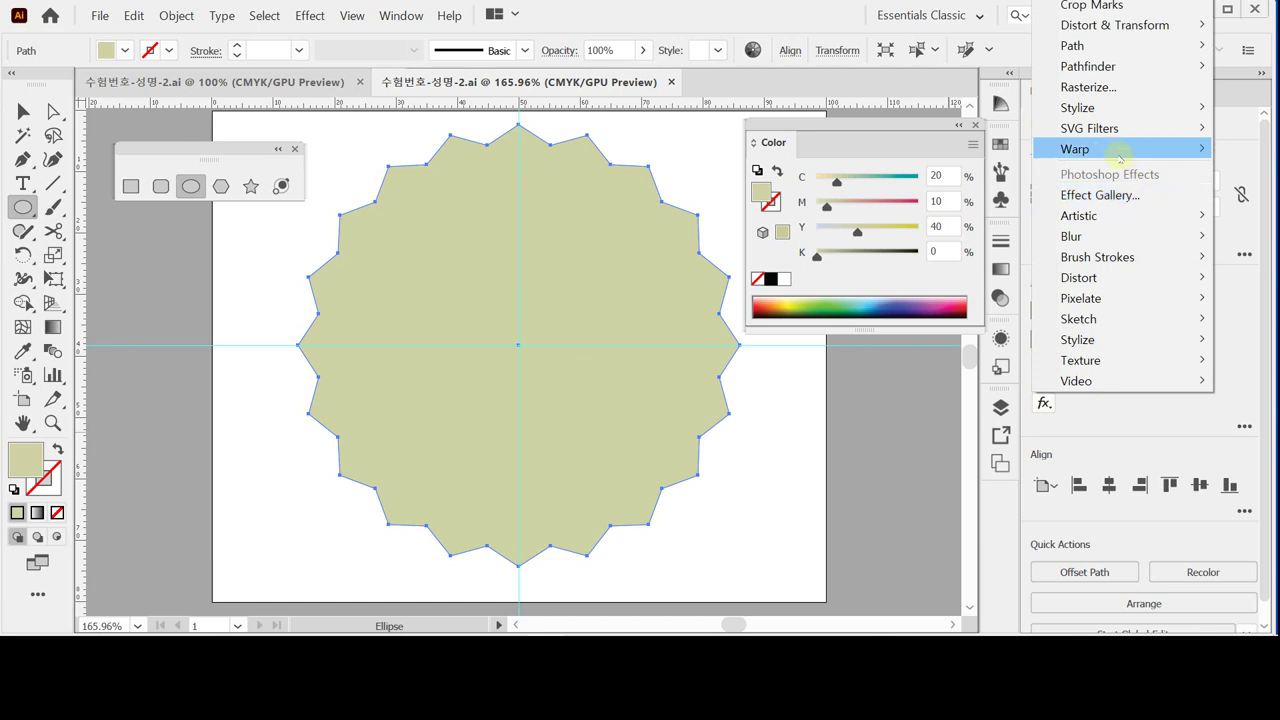
pyautogui.moveTo(1168, 149)
pyautogui.moveTo(1163, 113)
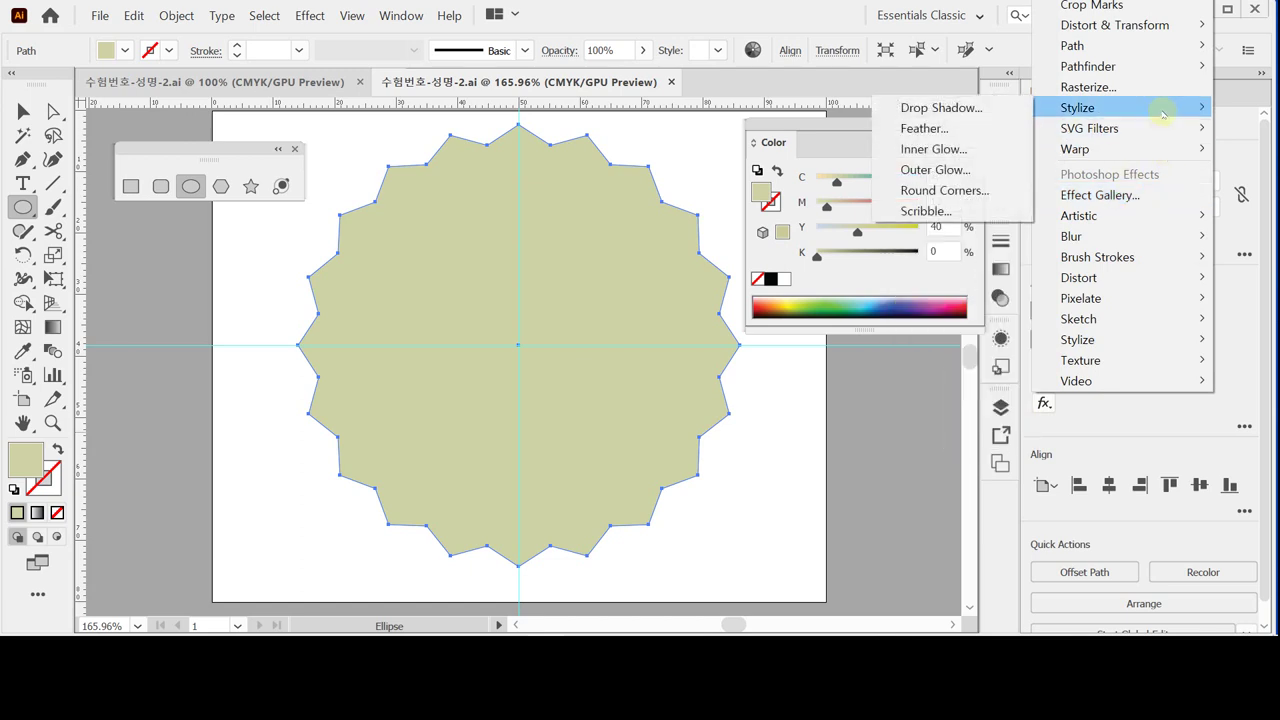
pyautogui.click(969, 111)
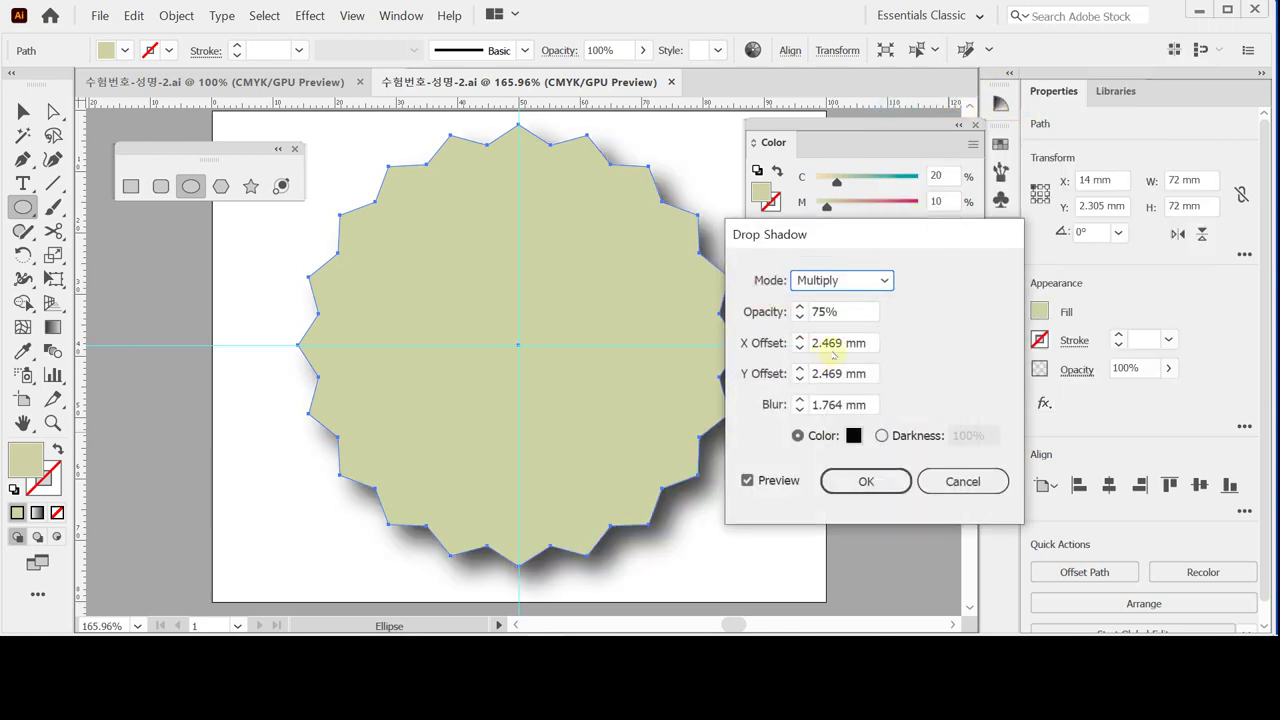
pyautogui.moveTo(836, 343); pyautogui.dragTo(929, 377)
pyautogui.write('7')
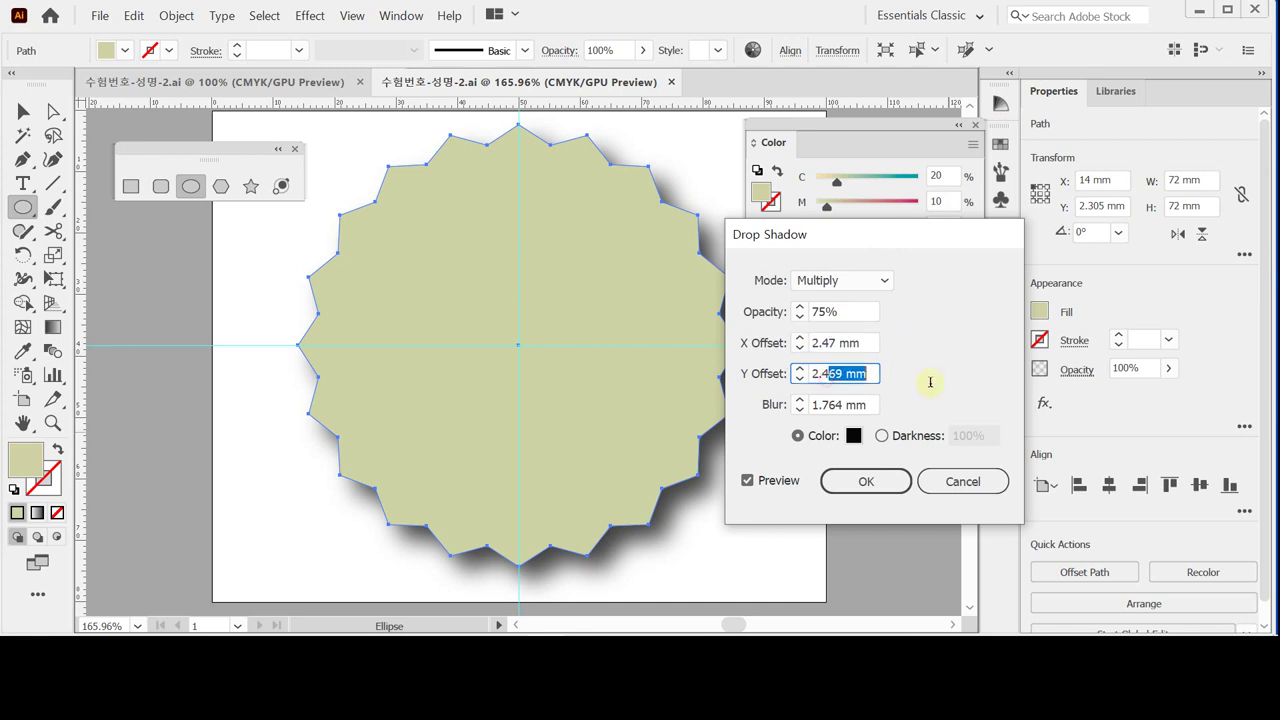
pyautogui.write('7')
# - Set the drop shadow's blur to 1.76 mm, apply the effect and save the document
pyautogui.moveTo(829, 404)
pyautogui.mouseDown()
pyautogui.moveTo(923, 406)
pyautogui.moveTo(838, 405)
pyautogui.mouseUp()
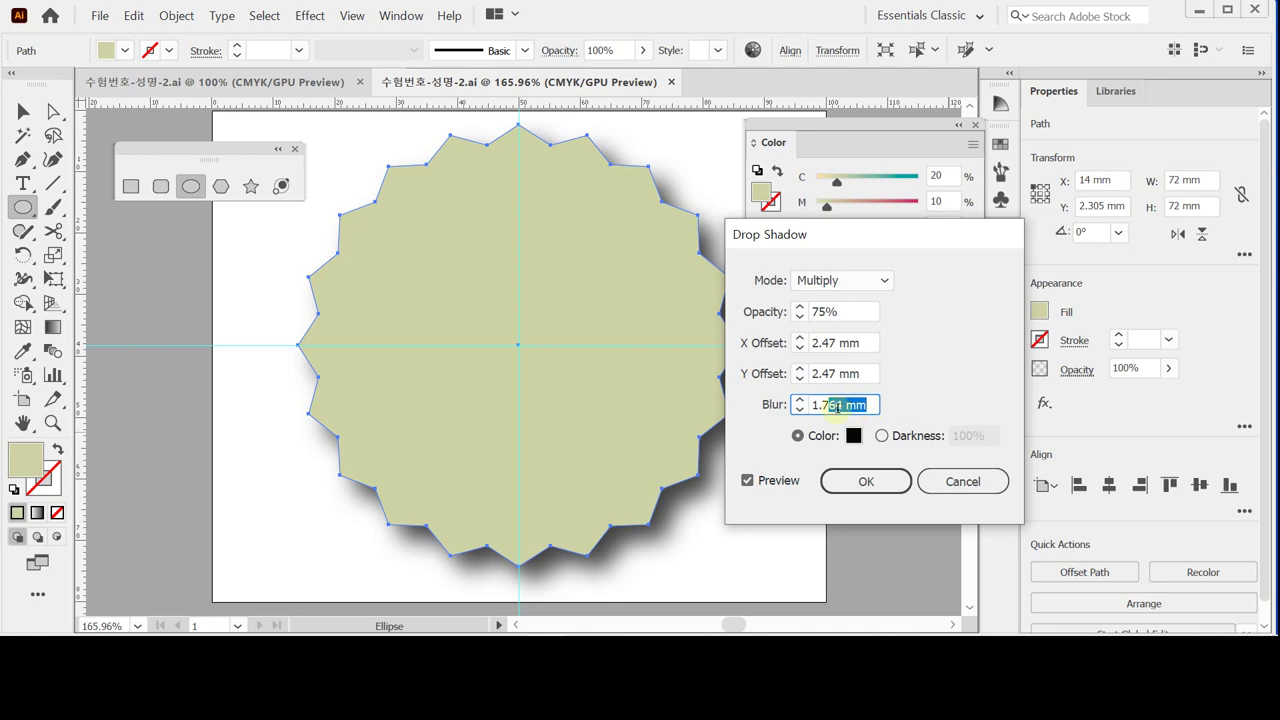
pyautogui.write('6')
pyautogui.click(932, 352)
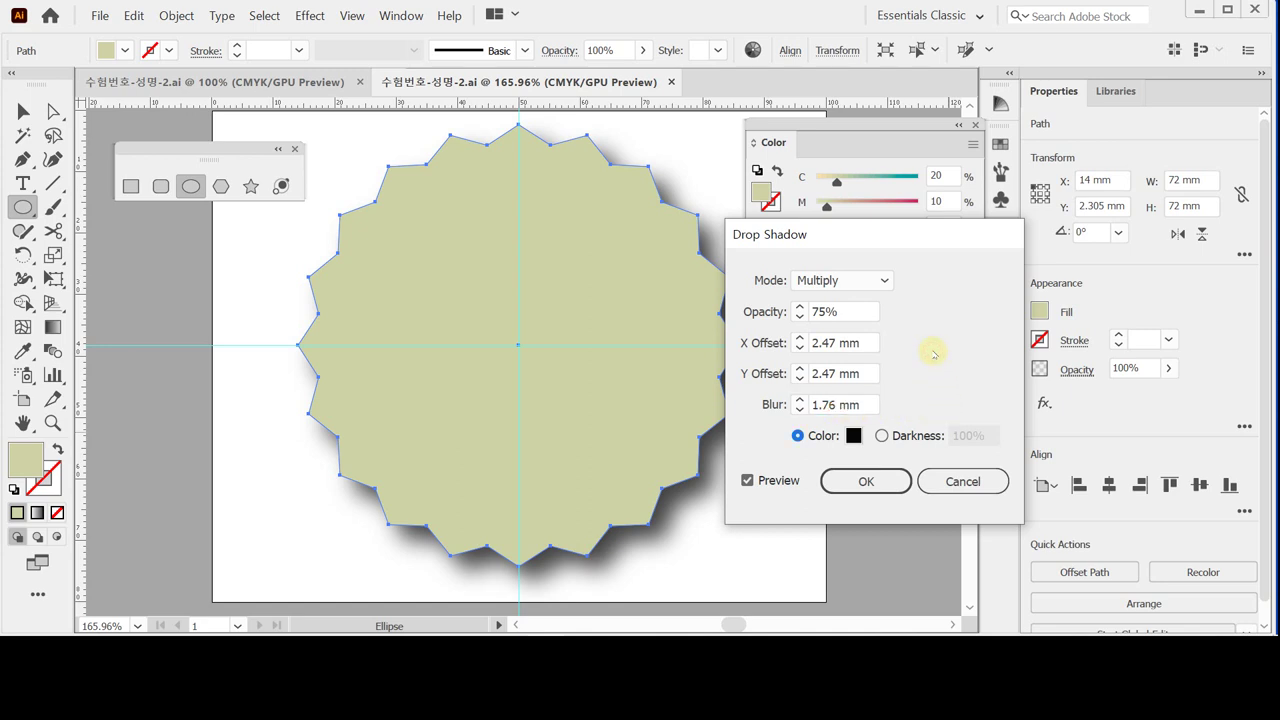
pyautogui.moveTo(904, 247); pyautogui.dragTo(936, 211)
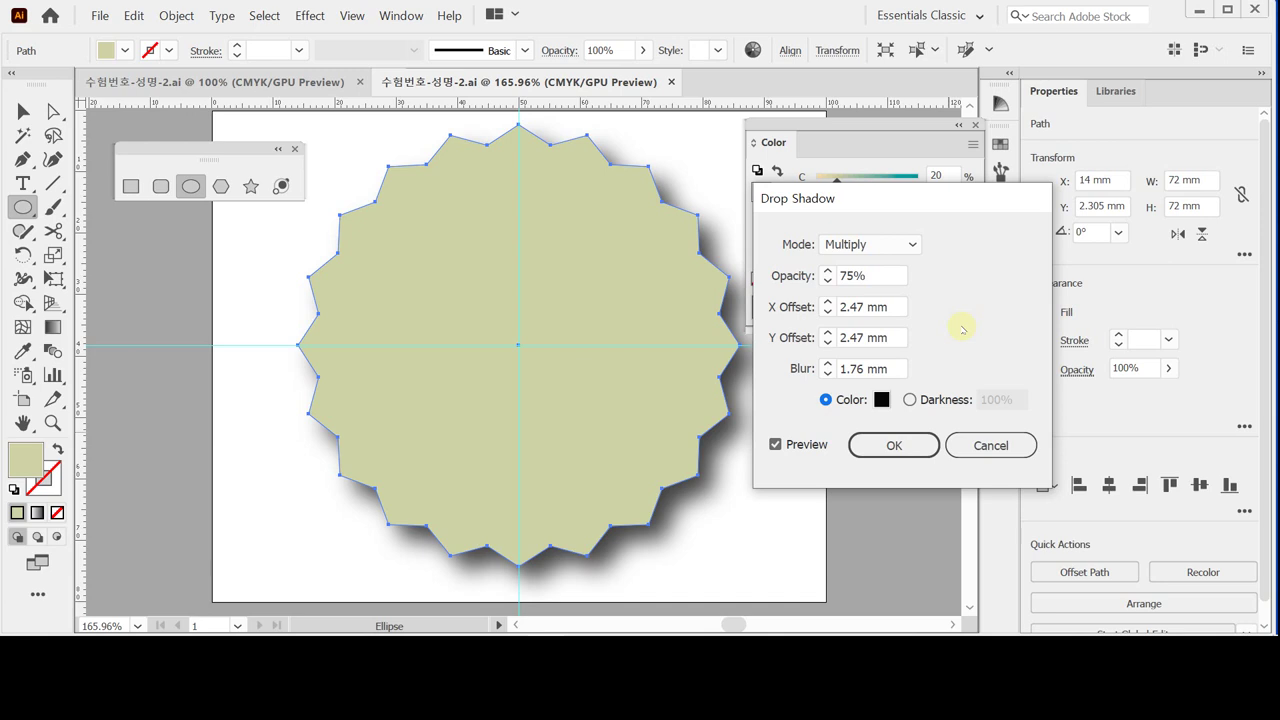
pyautogui.click(892, 445)
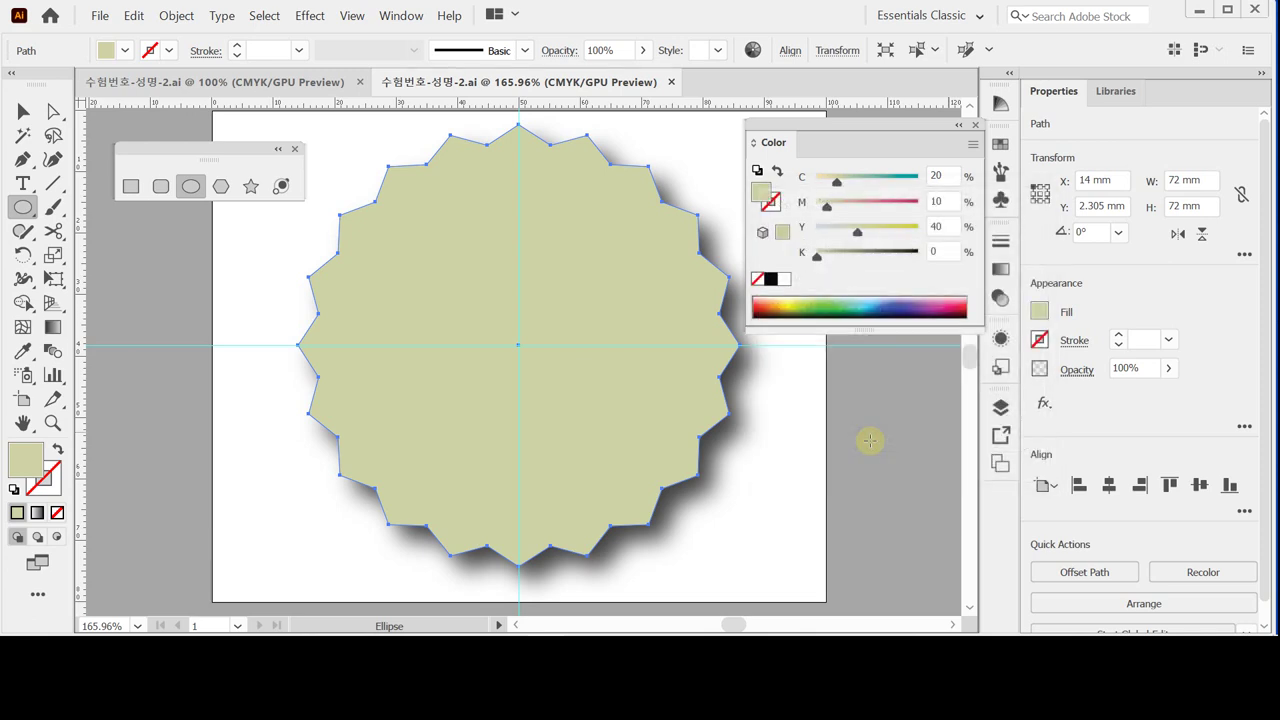
pyautogui.press('ctrl')
pyautogui.hotkey('ctrl', 's')
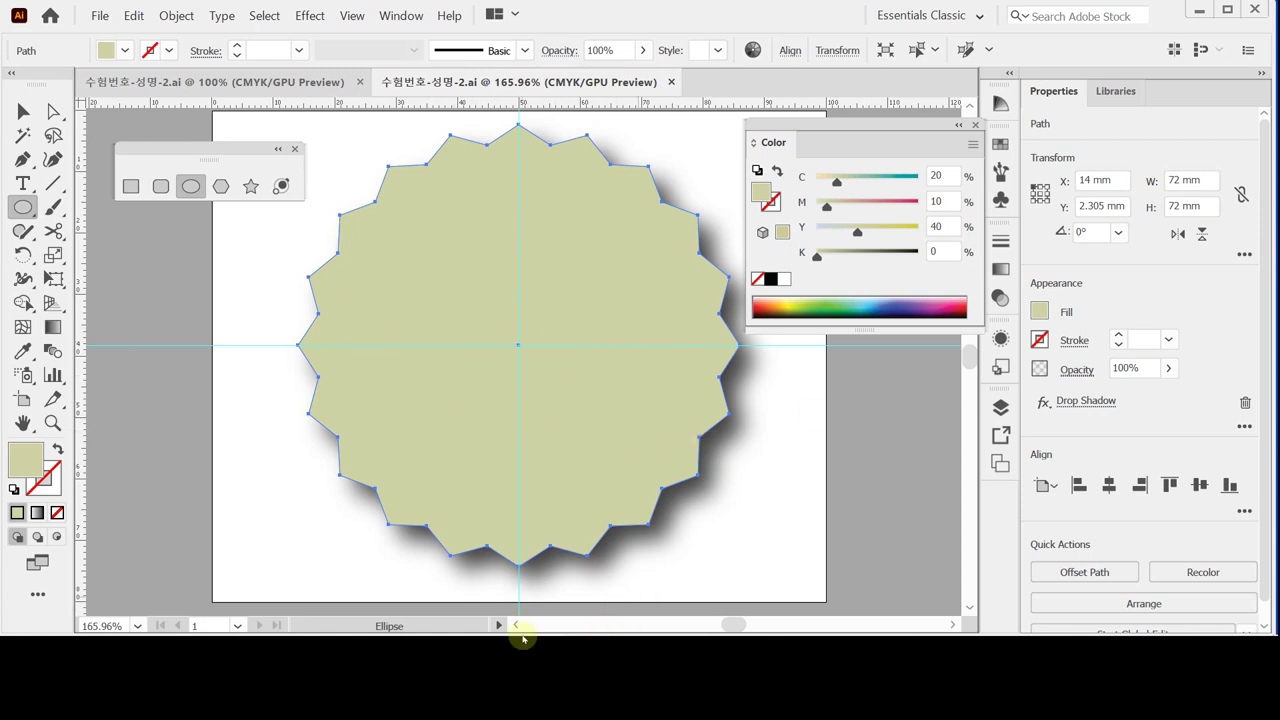
# - Deselect the badge and draw a 62 by 62 mm circle centred on the intersection of the guides
pyautogui.keyDown('ctrl'); pyautogui.click(251, 337); pyautogui.keyUp('ctrl')
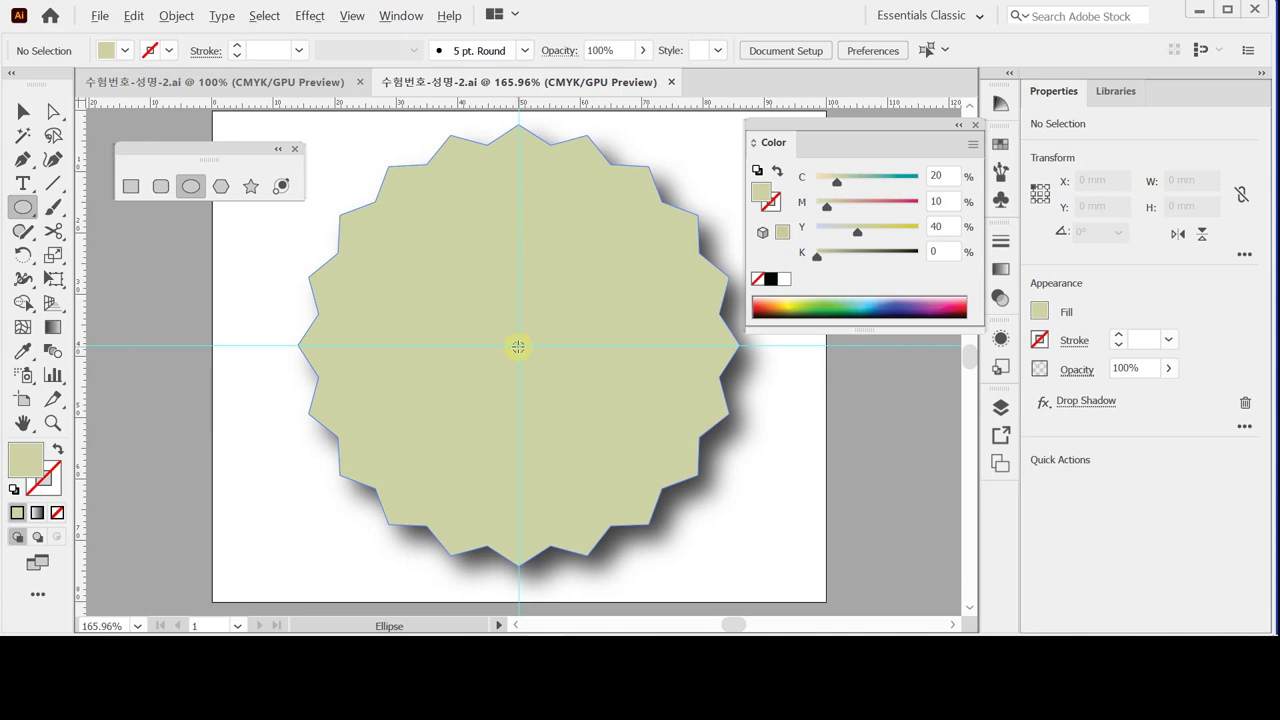
pyautogui.click(519, 346)
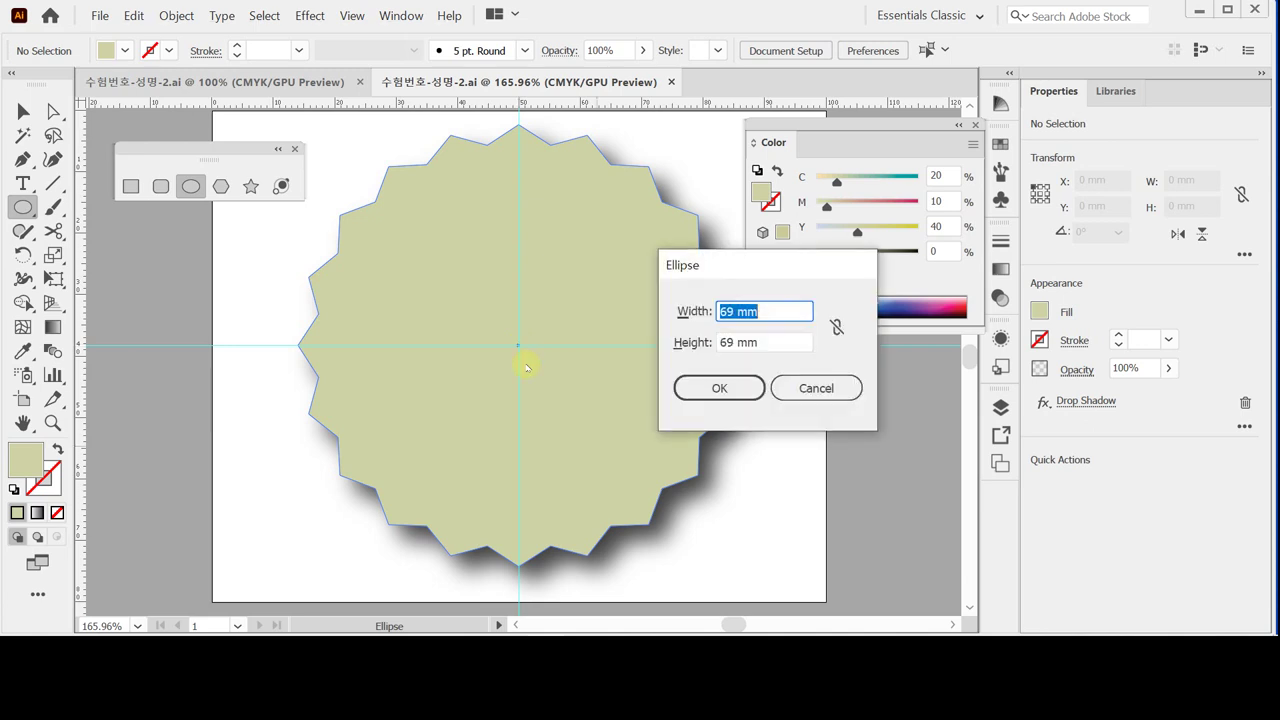
pyautogui.moveTo(730, 268); pyautogui.dragTo(722, 265)
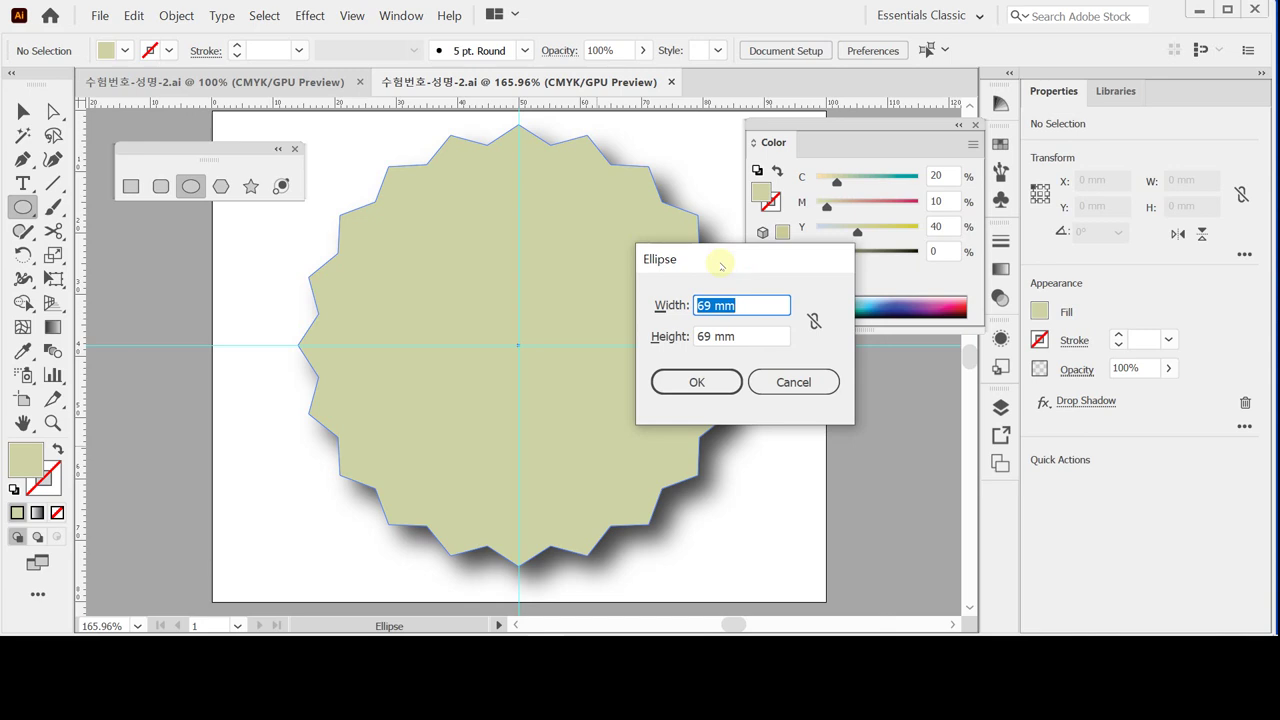
pyautogui.write('6')
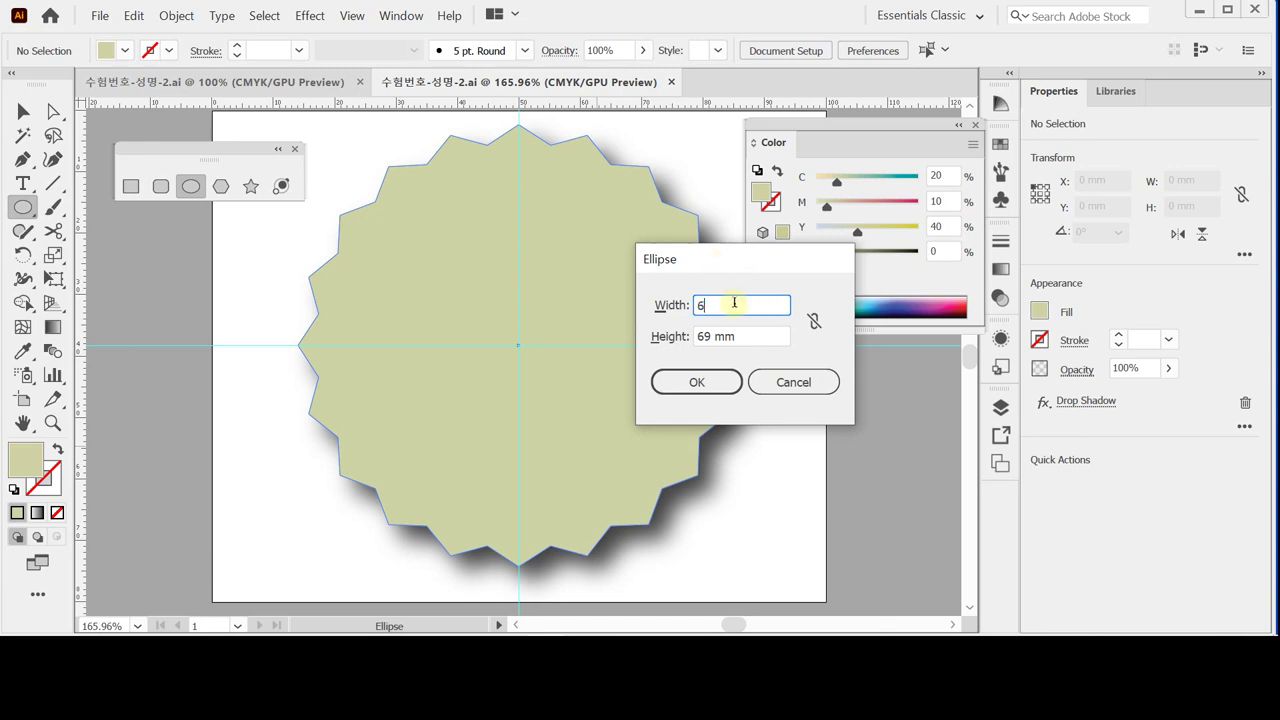
pyautogui.write('2')
pyautogui.press('Tab')
pyautogui.write('62')
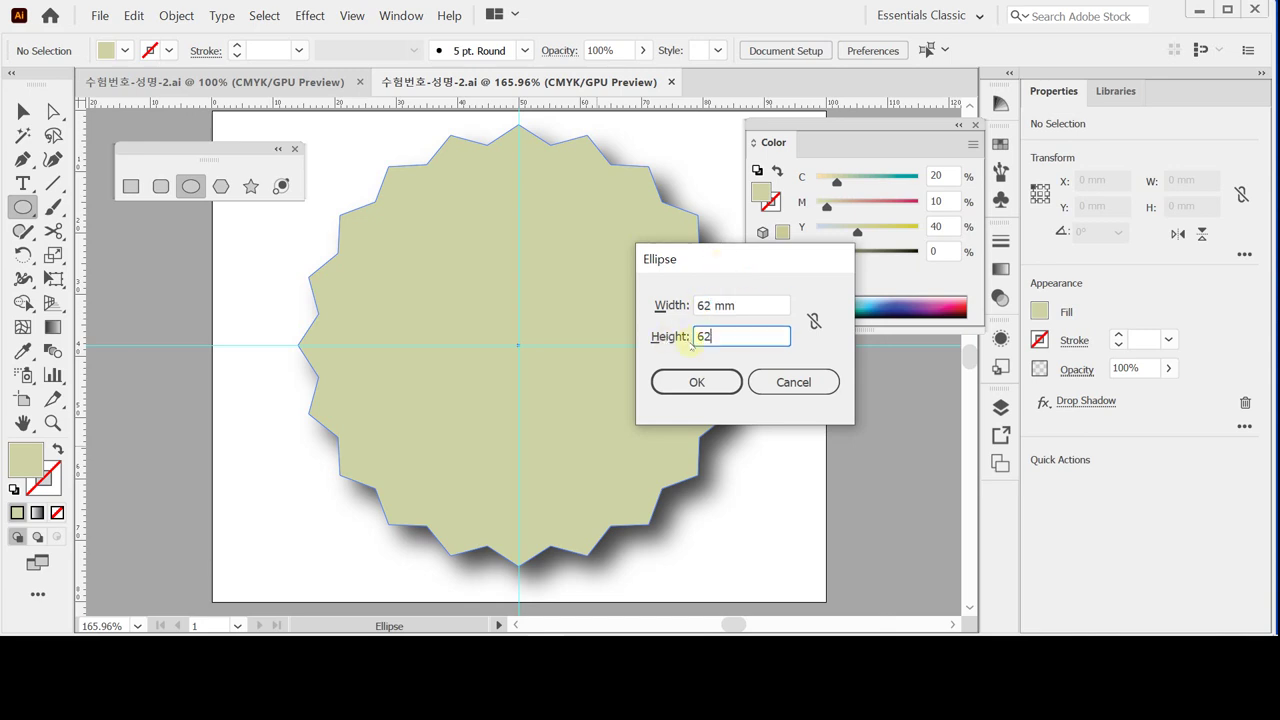
pyautogui.click(697, 382)
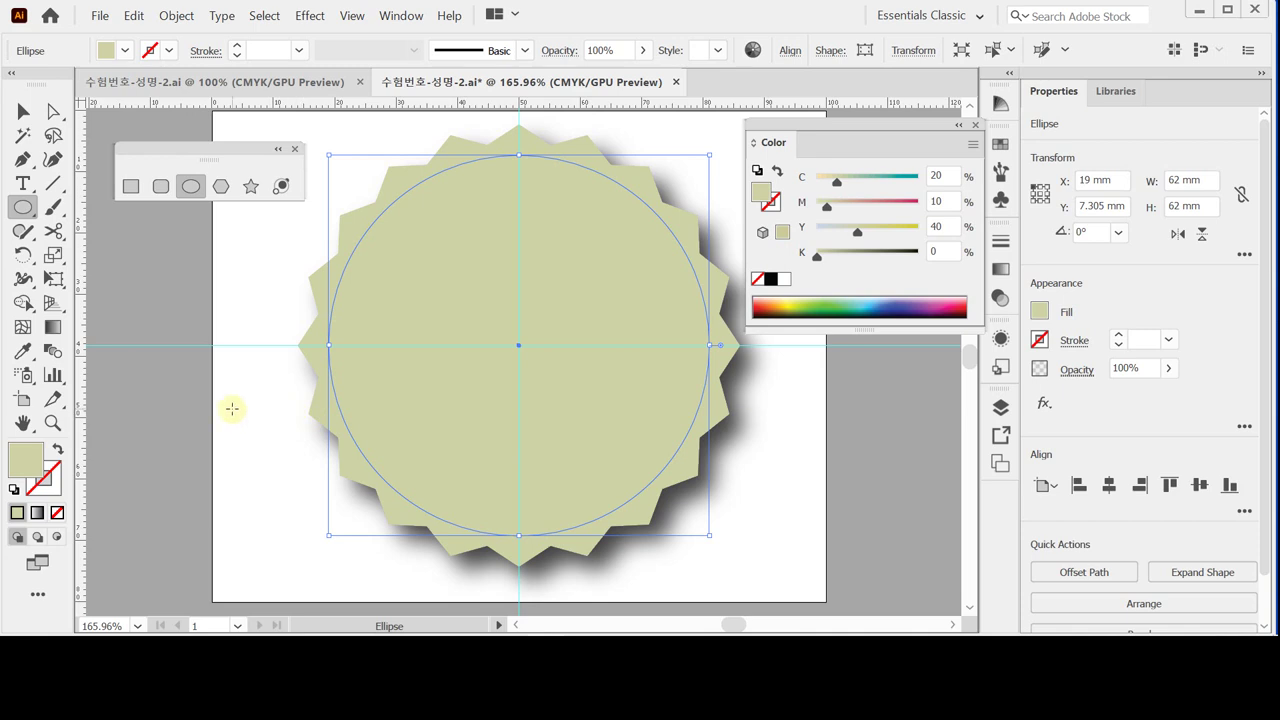
# - Reset the inner circle to the default fill and stroke, float the gradient controls and fill it with the white-to-black linear gradient
pyautogui.click(15, 492)
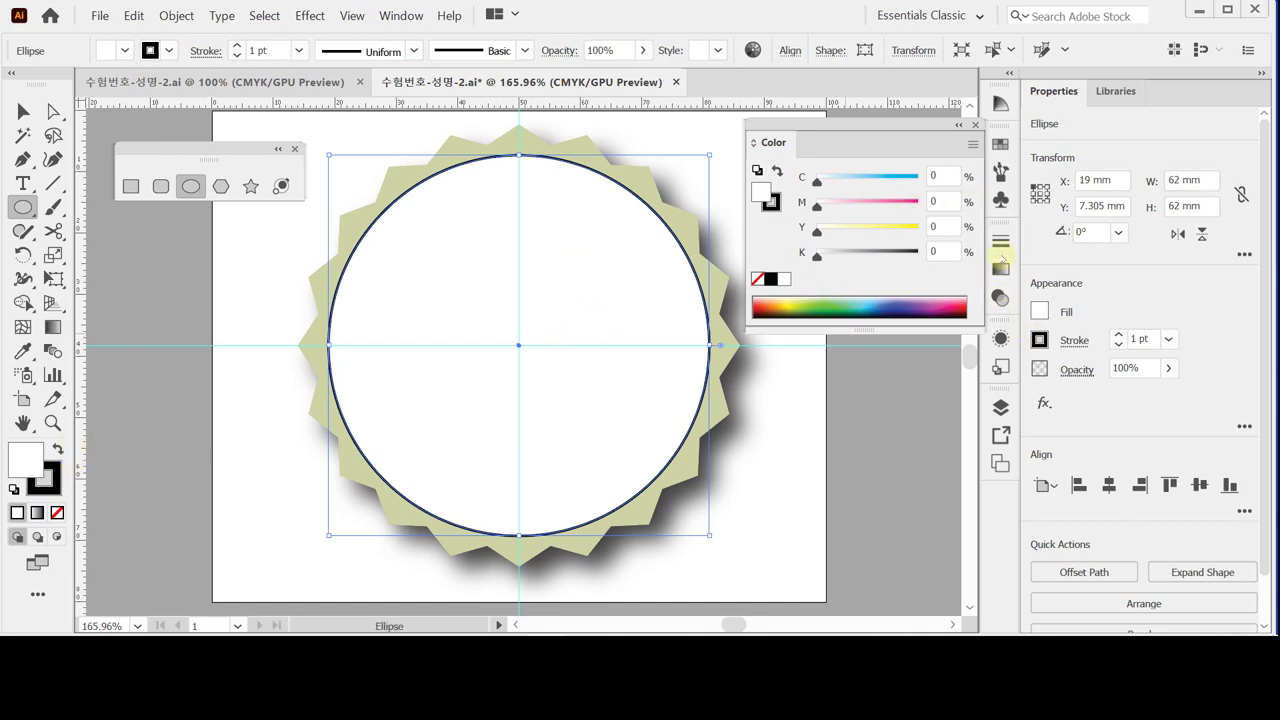
pyautogui.moveTo(1003, 270); pyautogui.dragTo(772, 366)
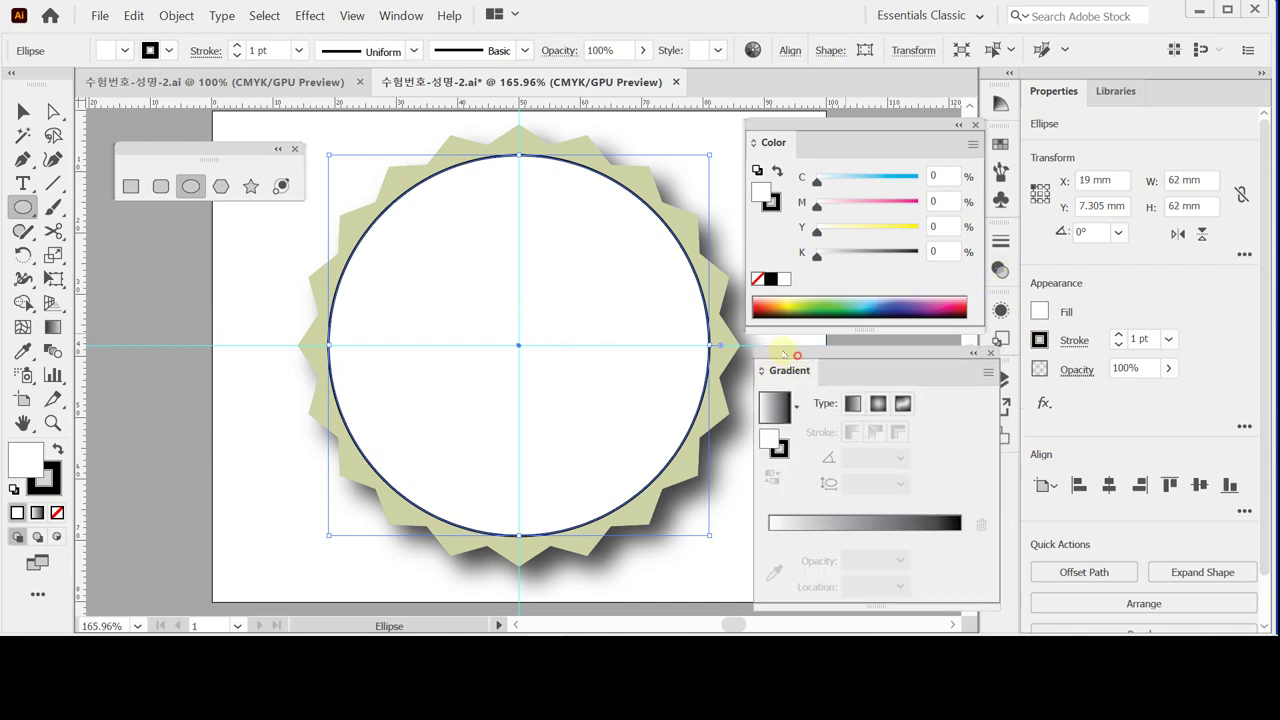
pyautogui.click(776, 405)
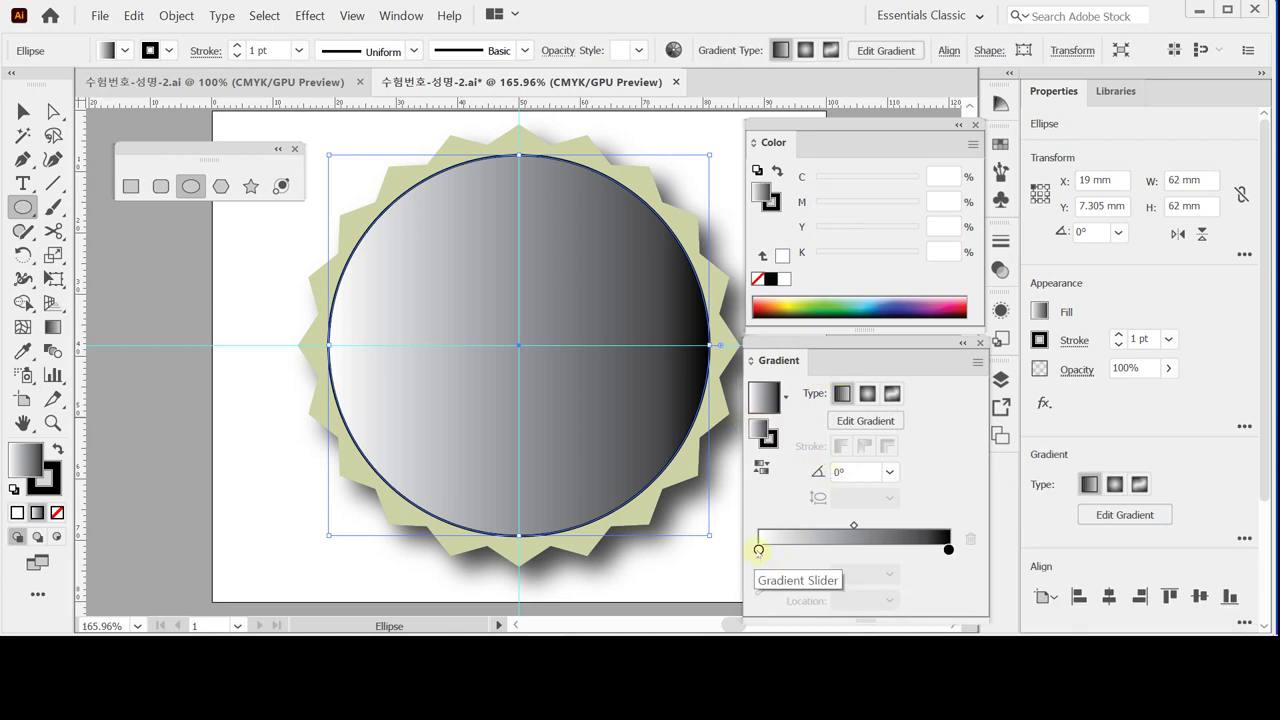
# - Switch the circle gradient's starting colour stop to CMYK and set it to C 80%, M 10%
pyautogui.click(759, 549)
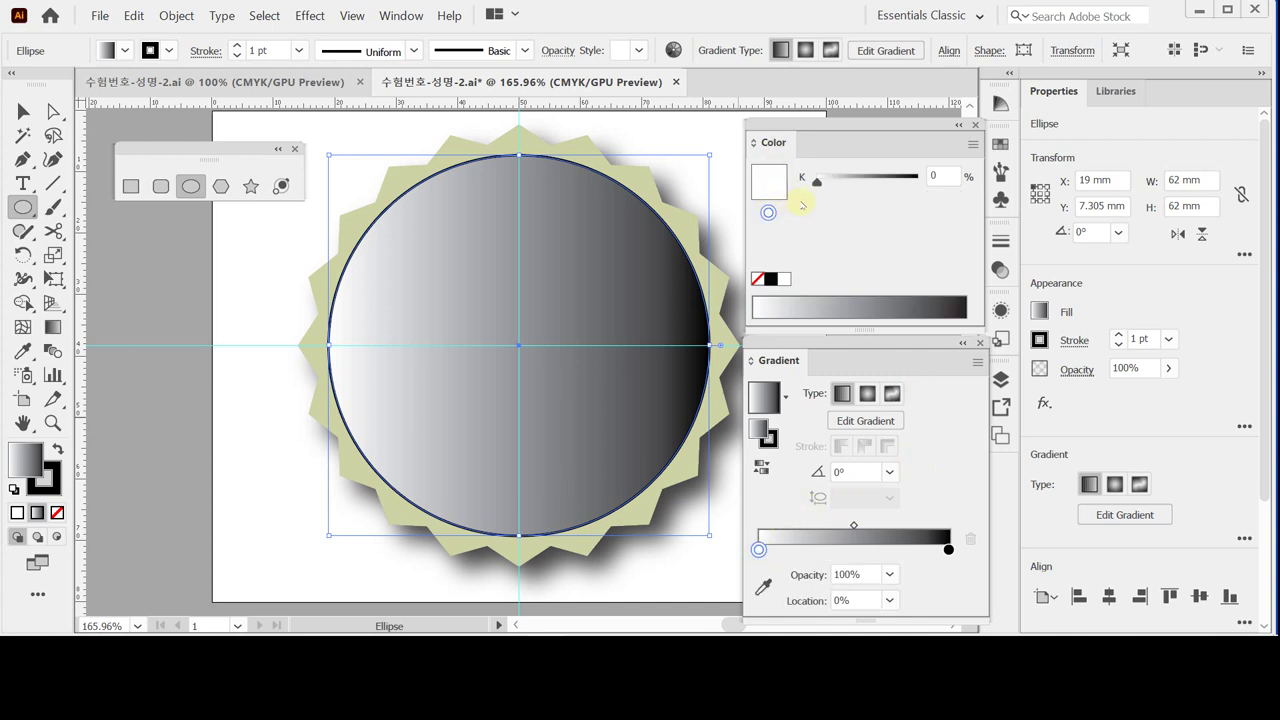
pyautogui.click(970, 146)
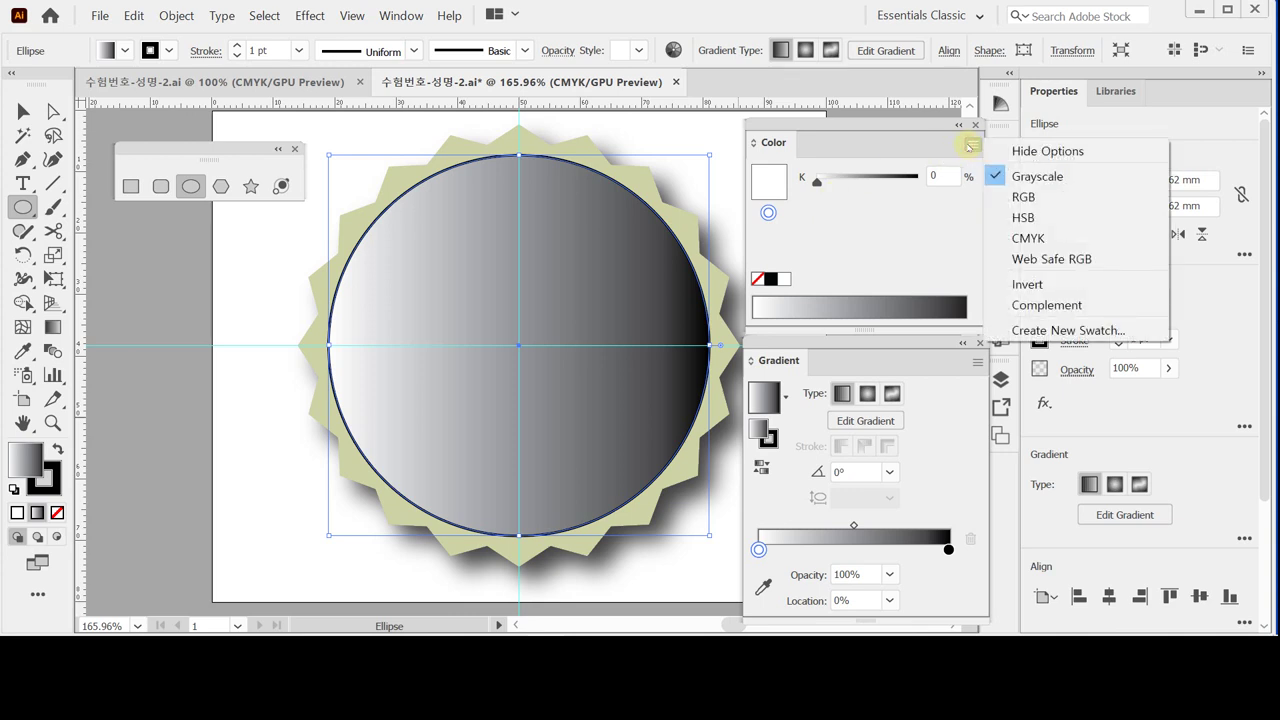
pyautogui.click(1056, 238)
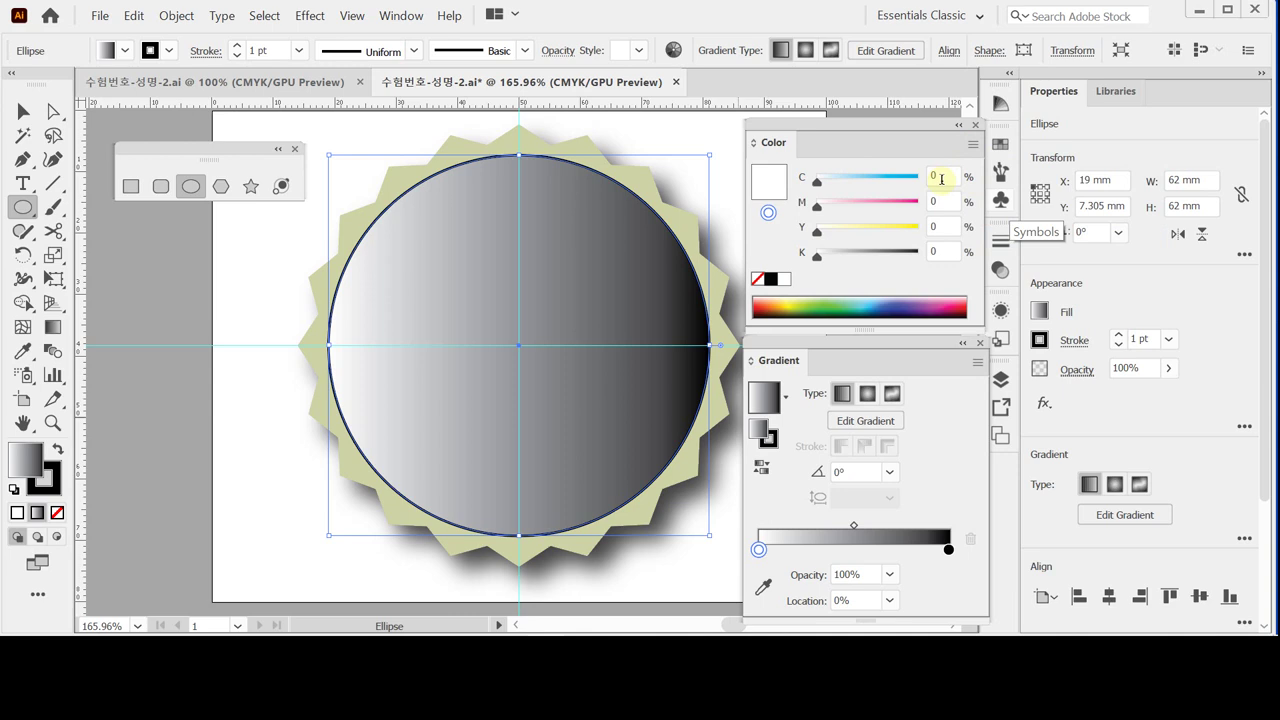
pyautogui.click(930, 177)
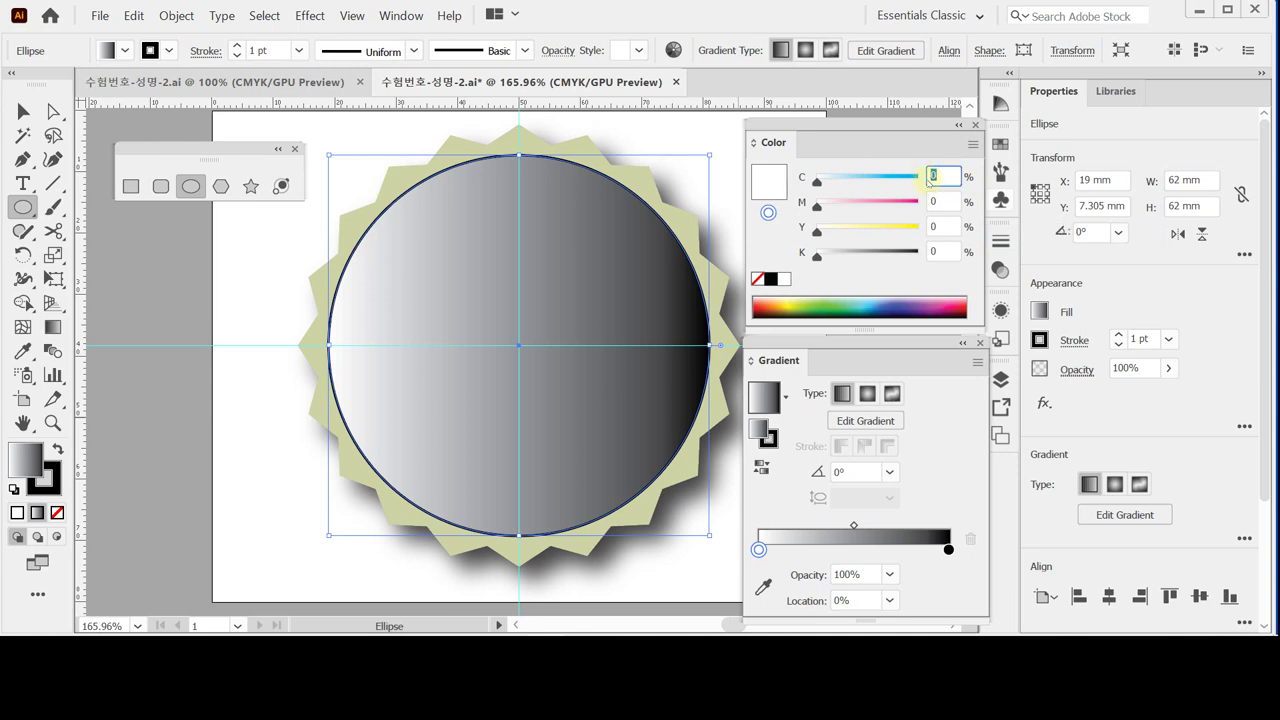
pyautogui.write('80')
pyautogui.click(935, 202)
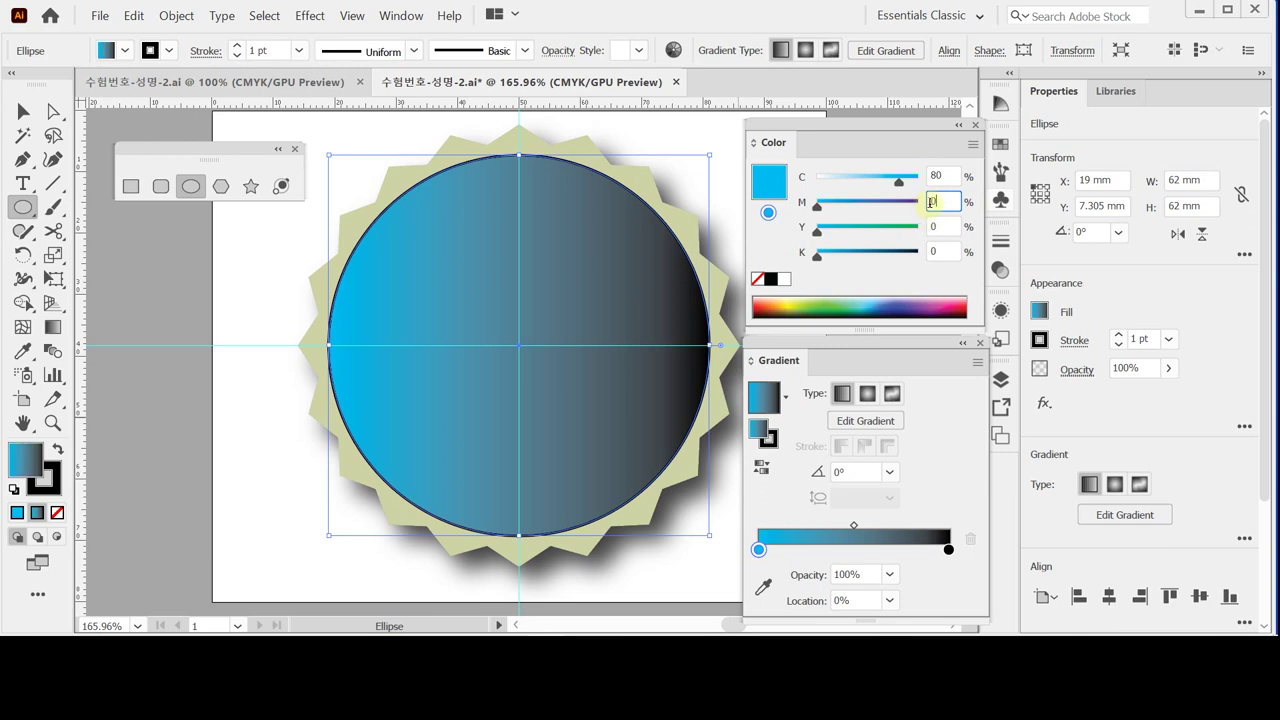
pyautogui.write('100')
pyautogui.write('10')
pyautogui.press('Return')
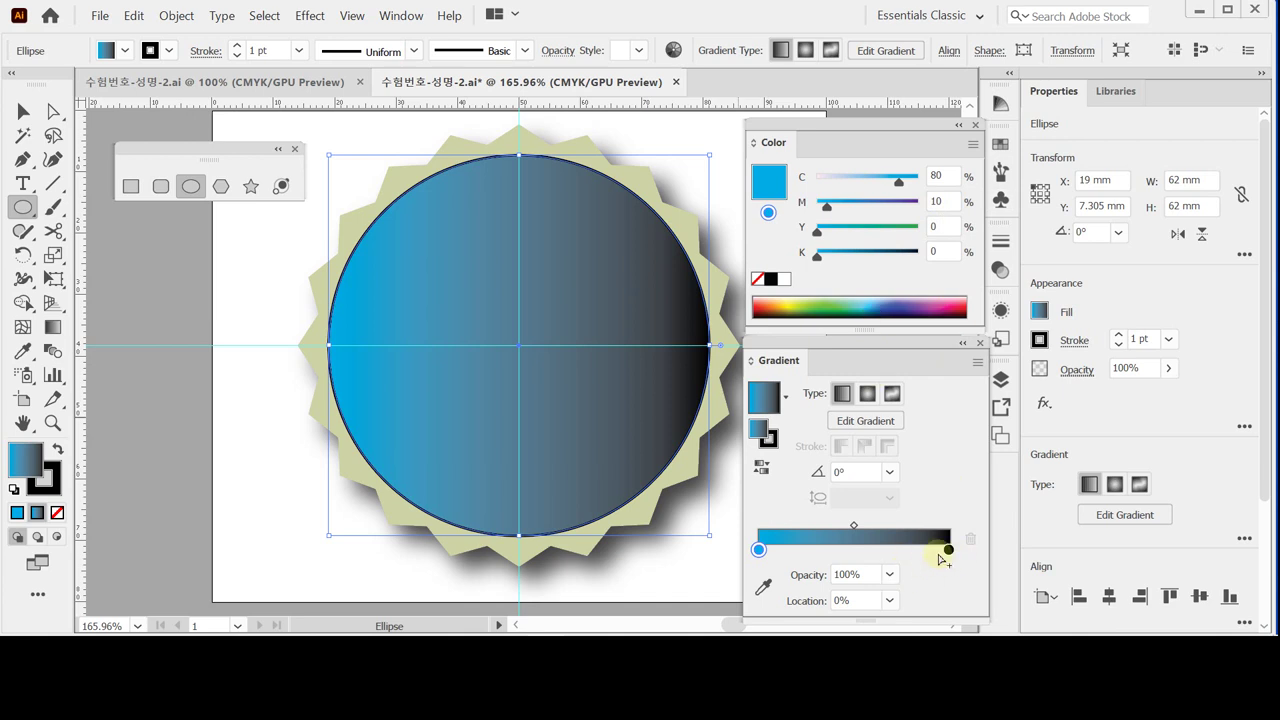
# - Switch the circle gradient's end stop to CMYK and make it white, and remove the circle's stroke
pyautogui.click(948, 550)
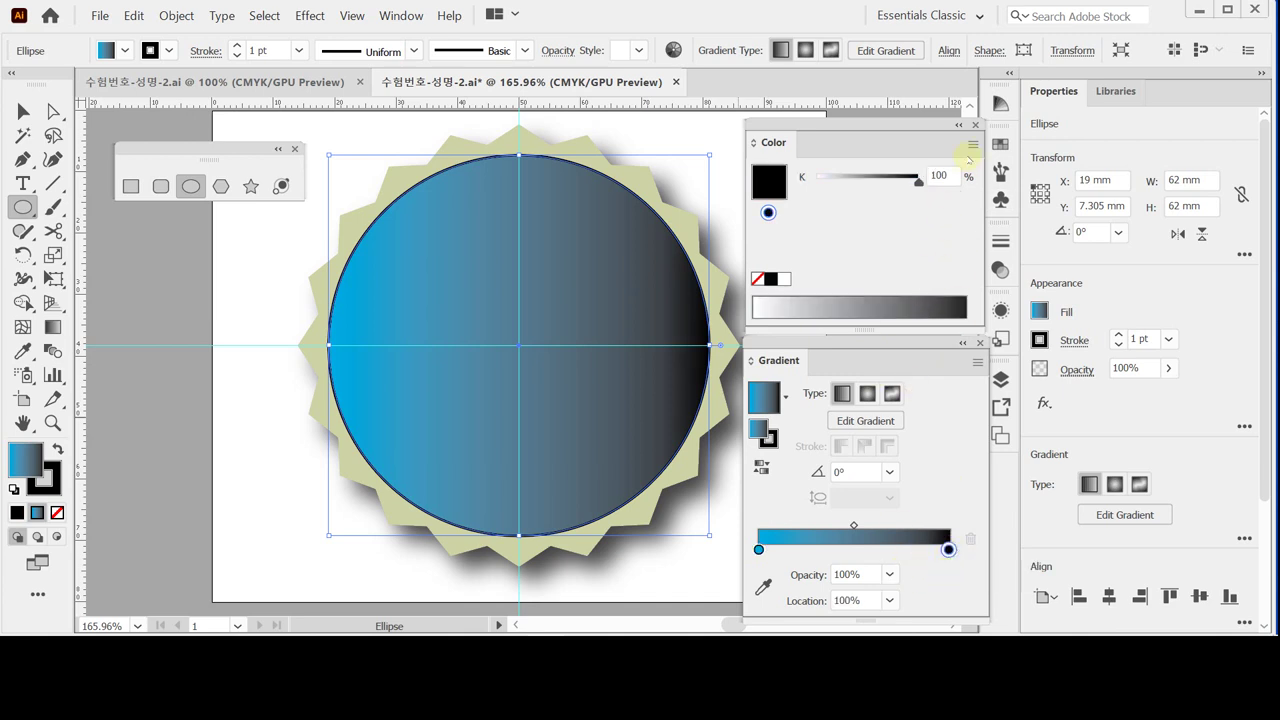
pyautogui.click(972, 144)
pyautogui.click(1016, 240)
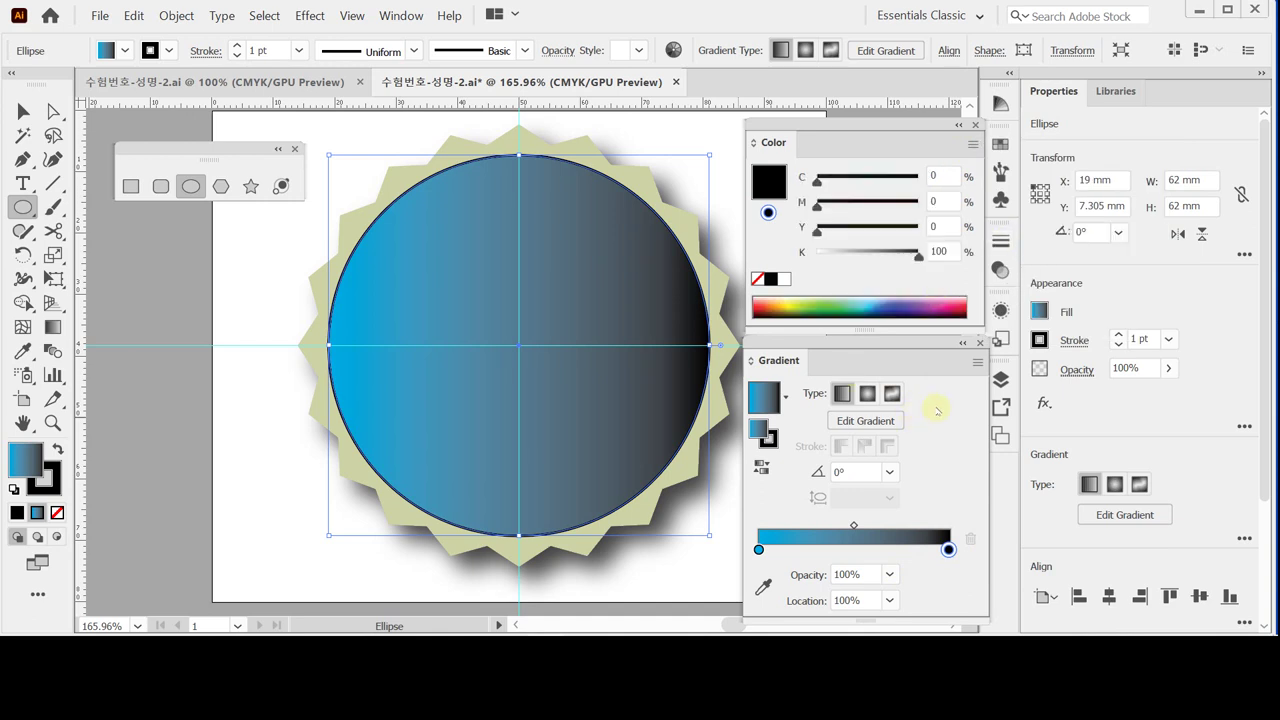
pyautogui.click(784, 280)
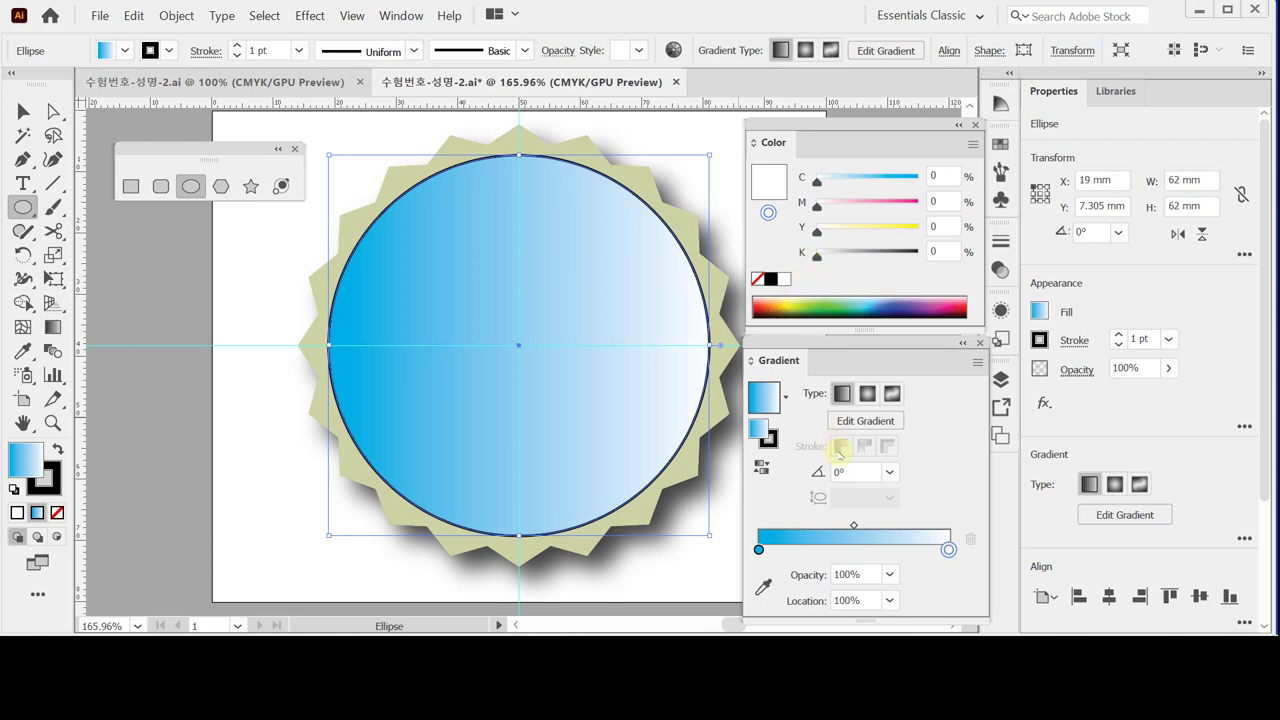
pyautogui.click(771, 442)
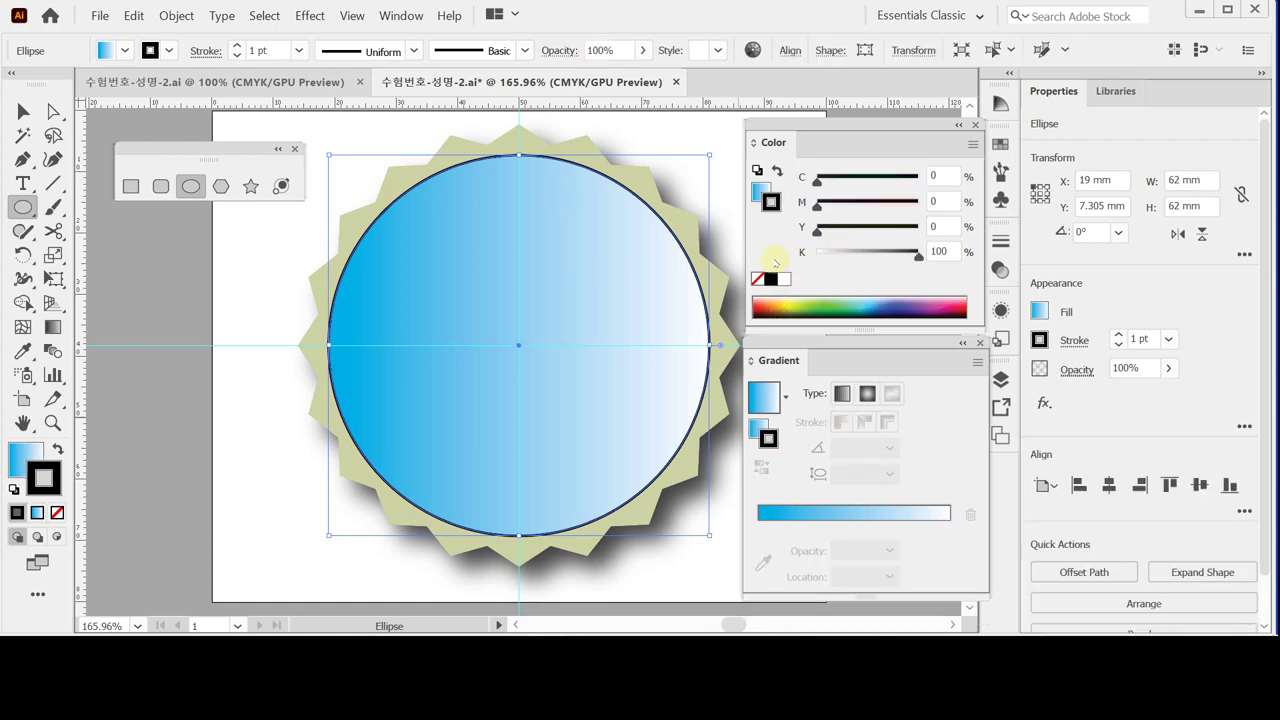
pyautogui.click(757, 280)
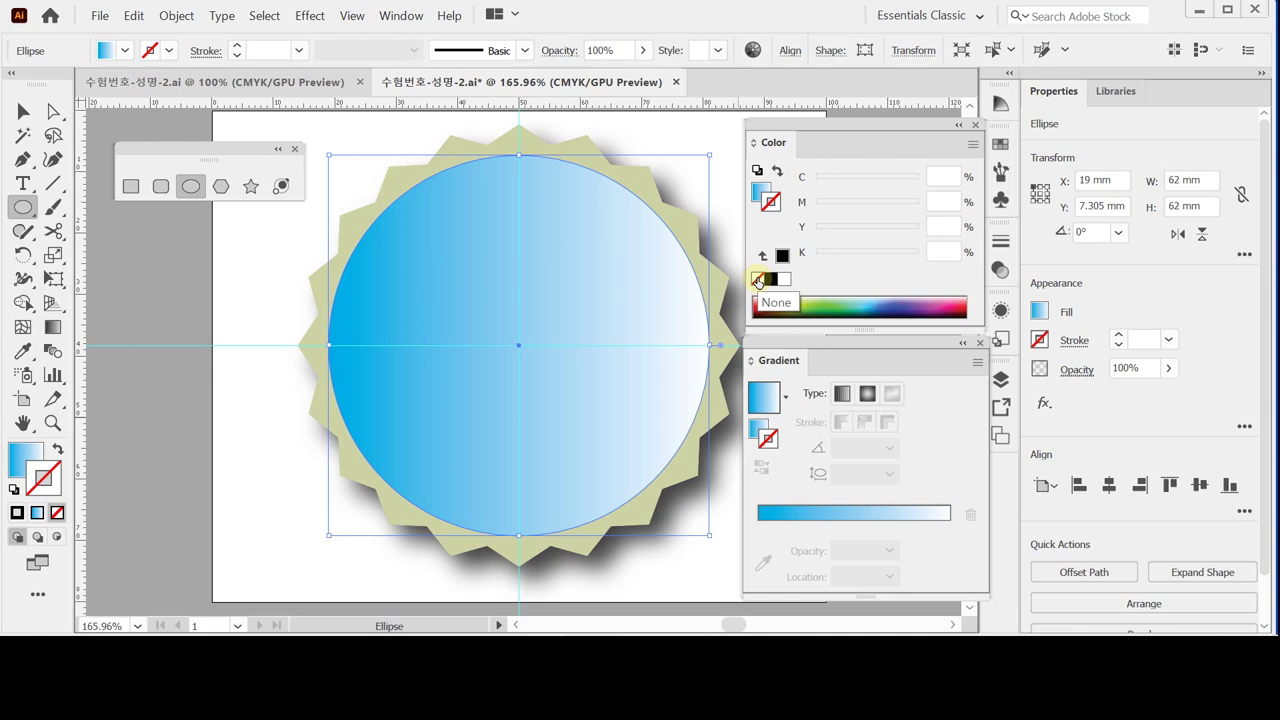
# - Set the circle's linear gradient fill to a 90° angle and save the document
pyautogui.click(757, 429)
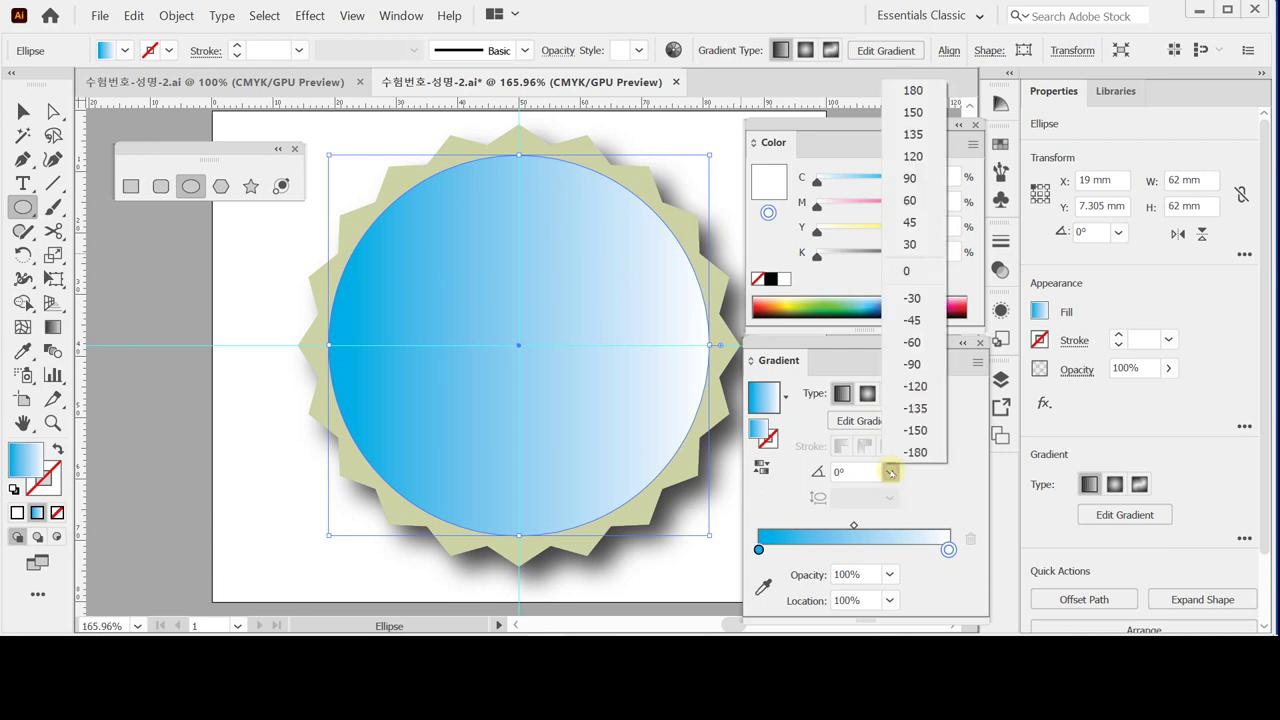
pyautogui.click(889, 473)
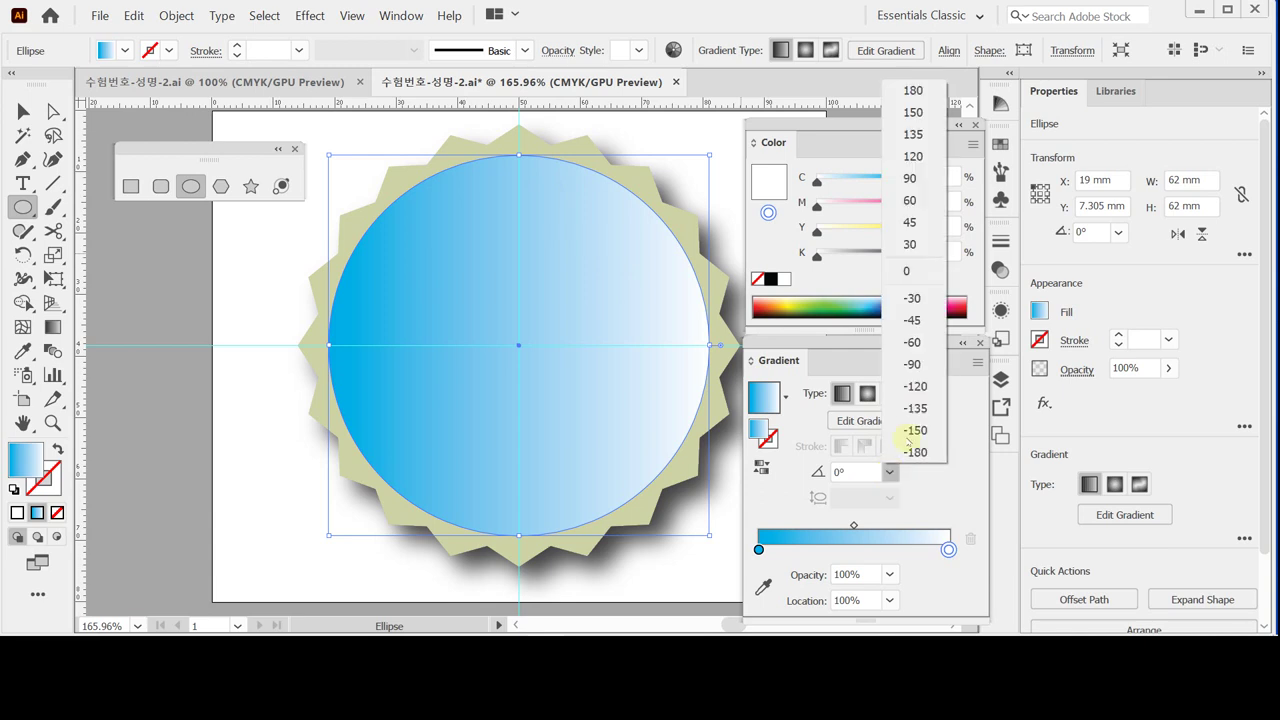
pyautogui.click(909, 179)
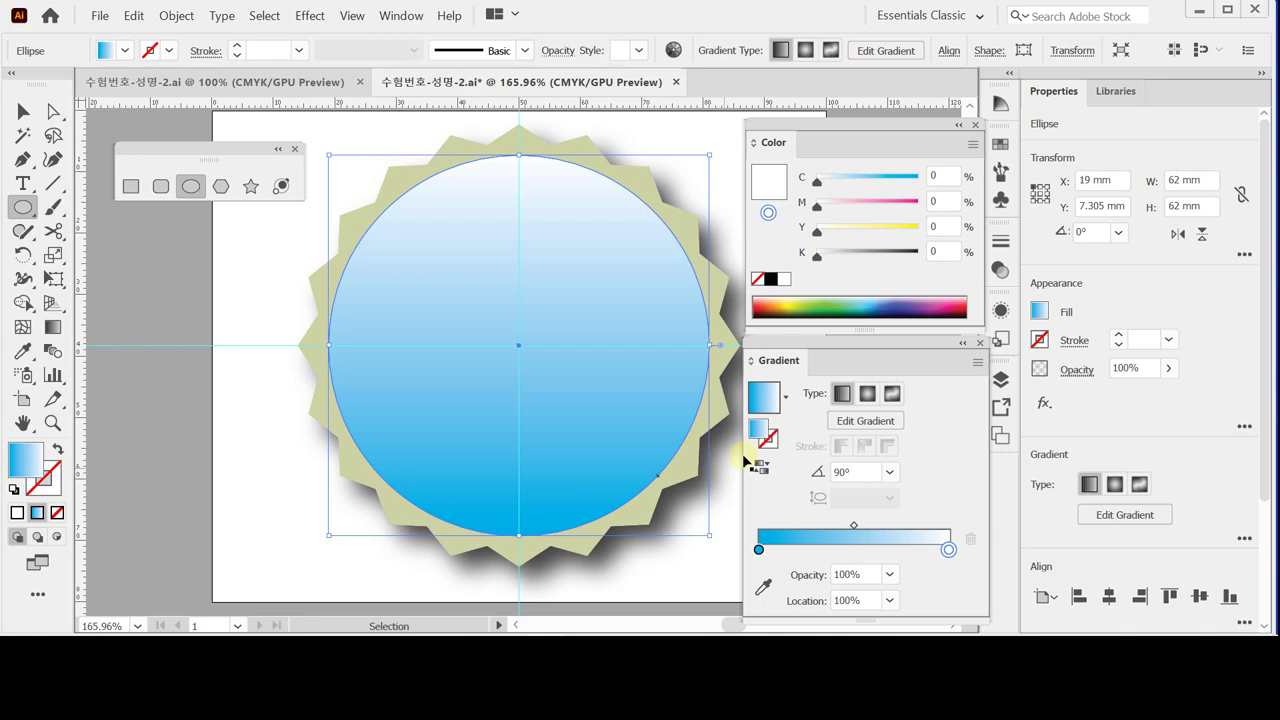
pyautogui.hotkey('ctrl', 's')
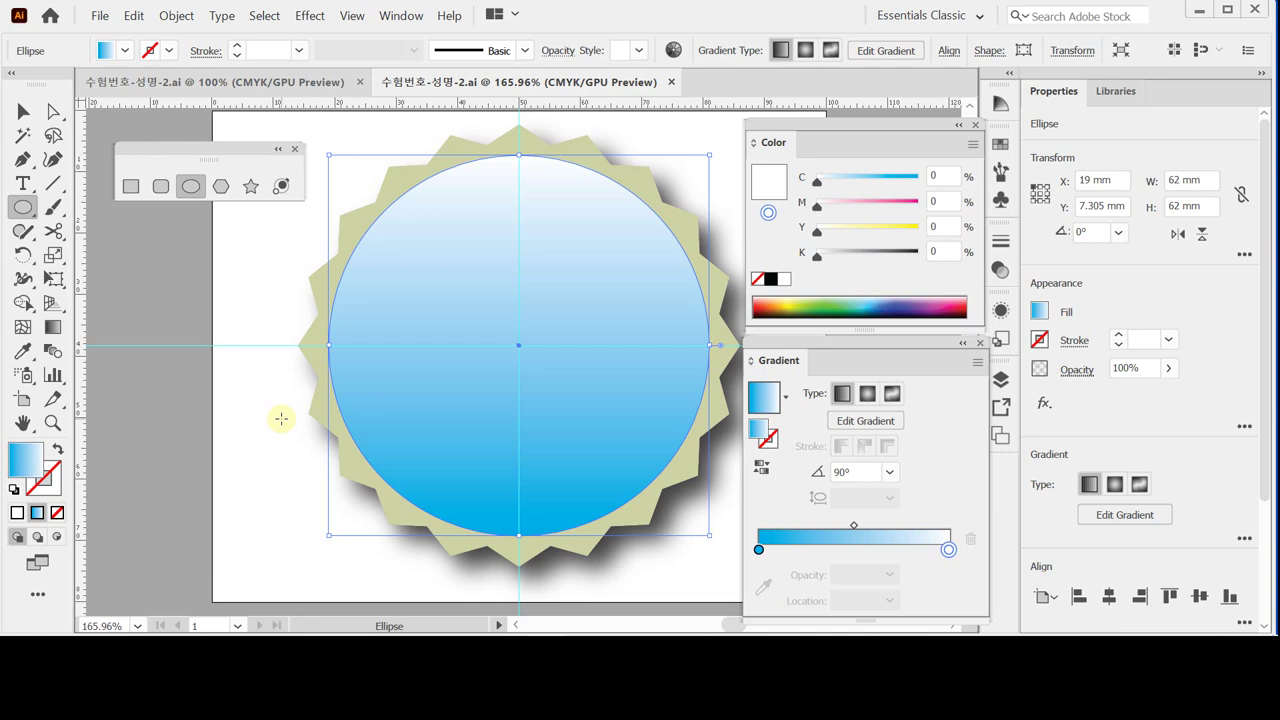
# - Deselect the circle, put away the gradient controls and open the Artistic_Ink brush library
pyautogui.keyDown('ctrl'); pyautogui.click(237, 367); pyautogui.keyUp('ctrl')
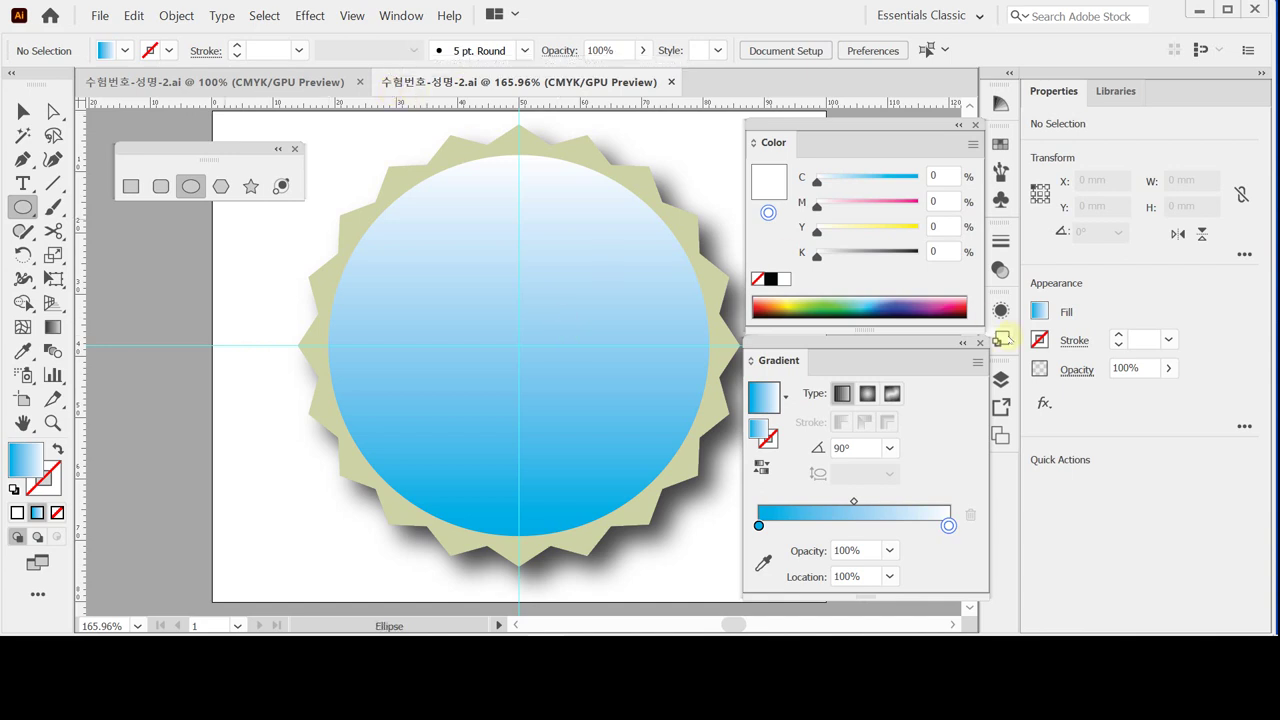
pyautogui.click(979, 343)
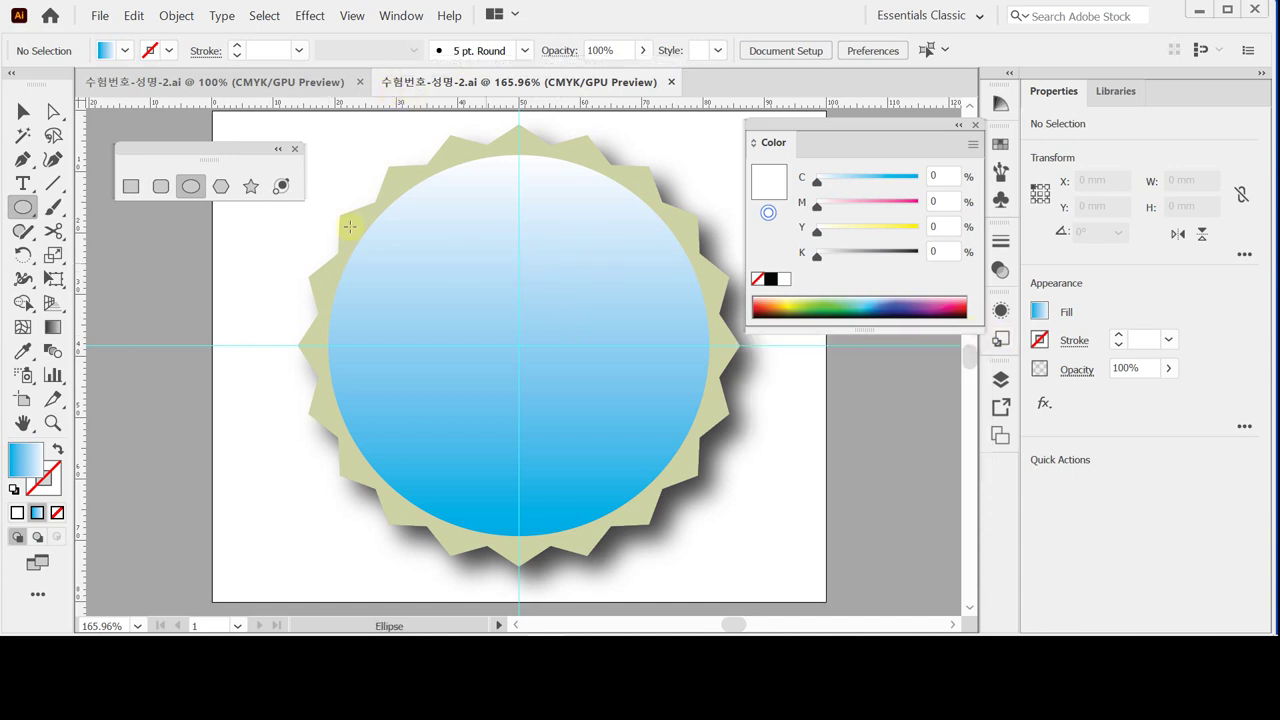
pyautogui.click(525, 50)
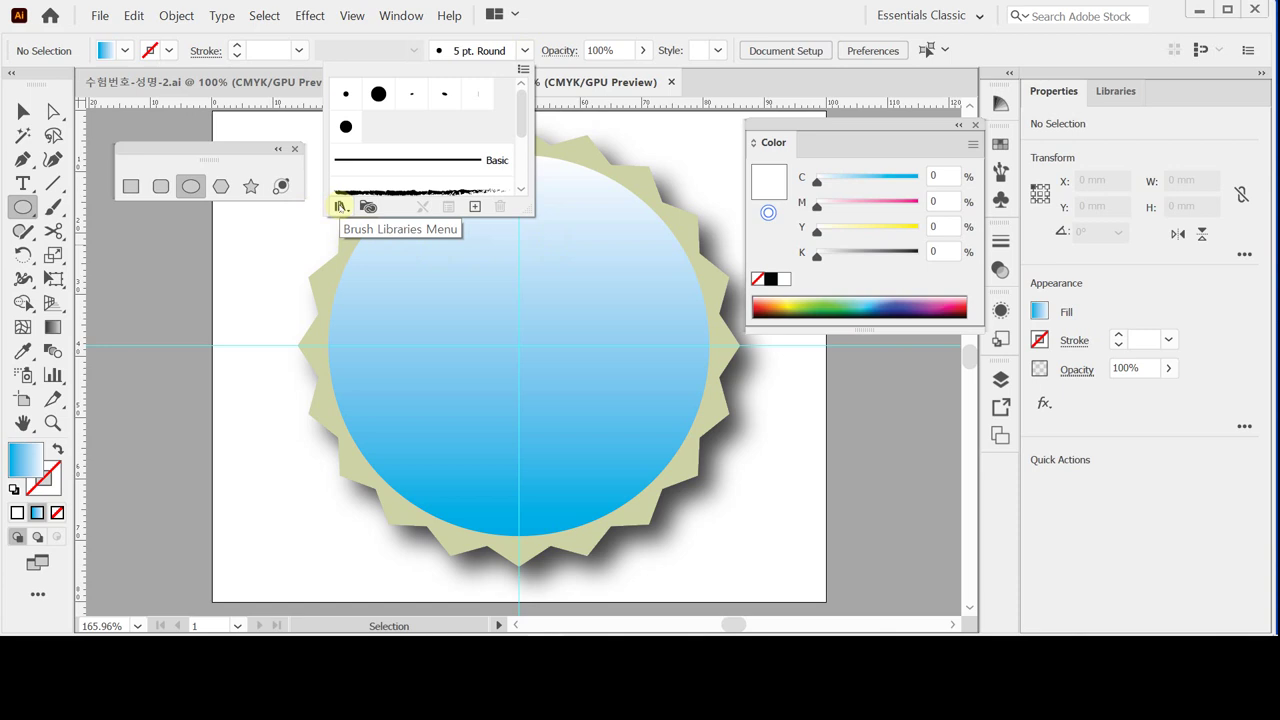
pyautogui.click(340, 207)
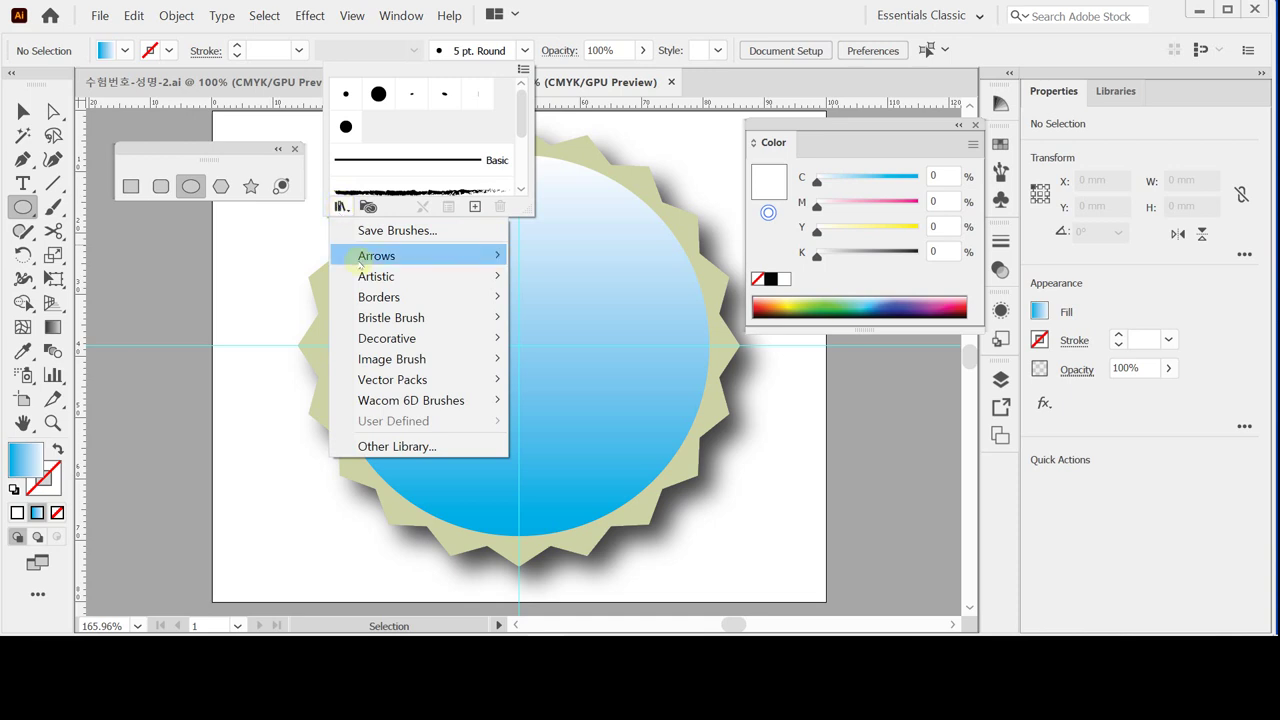
pyautogui.moveTo(415, 276)
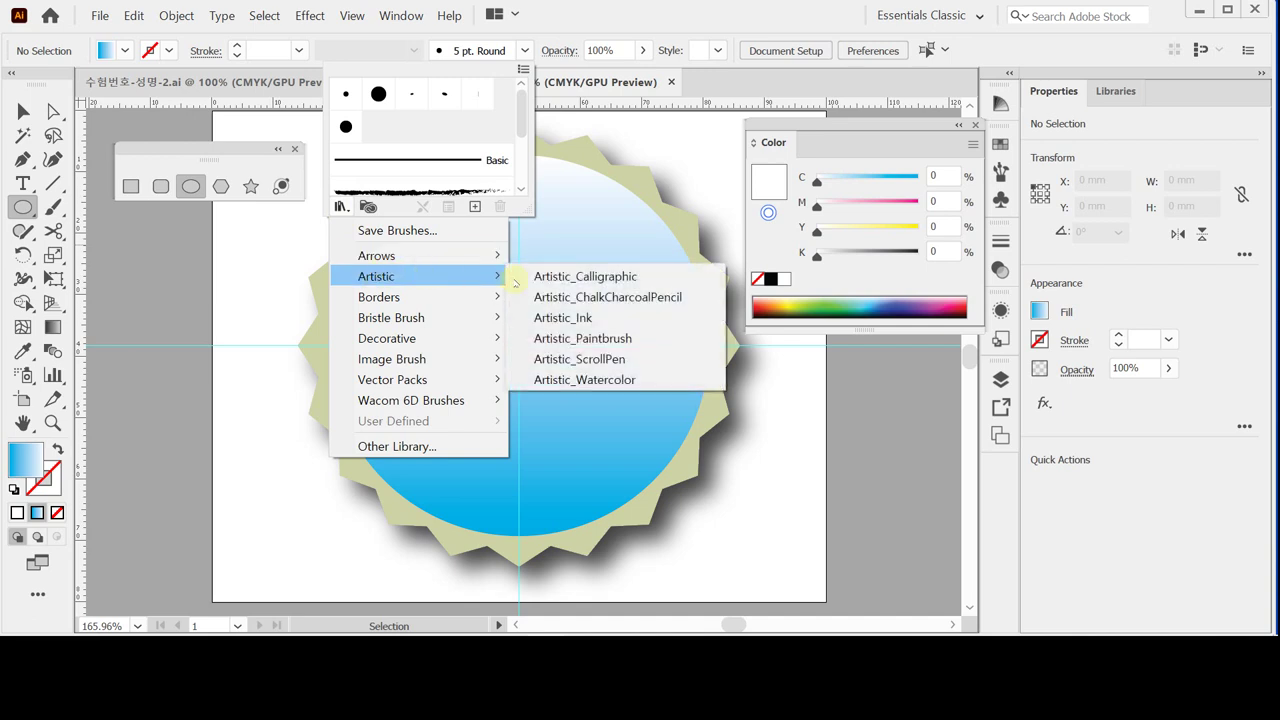
pyautogui.click(596, 320)
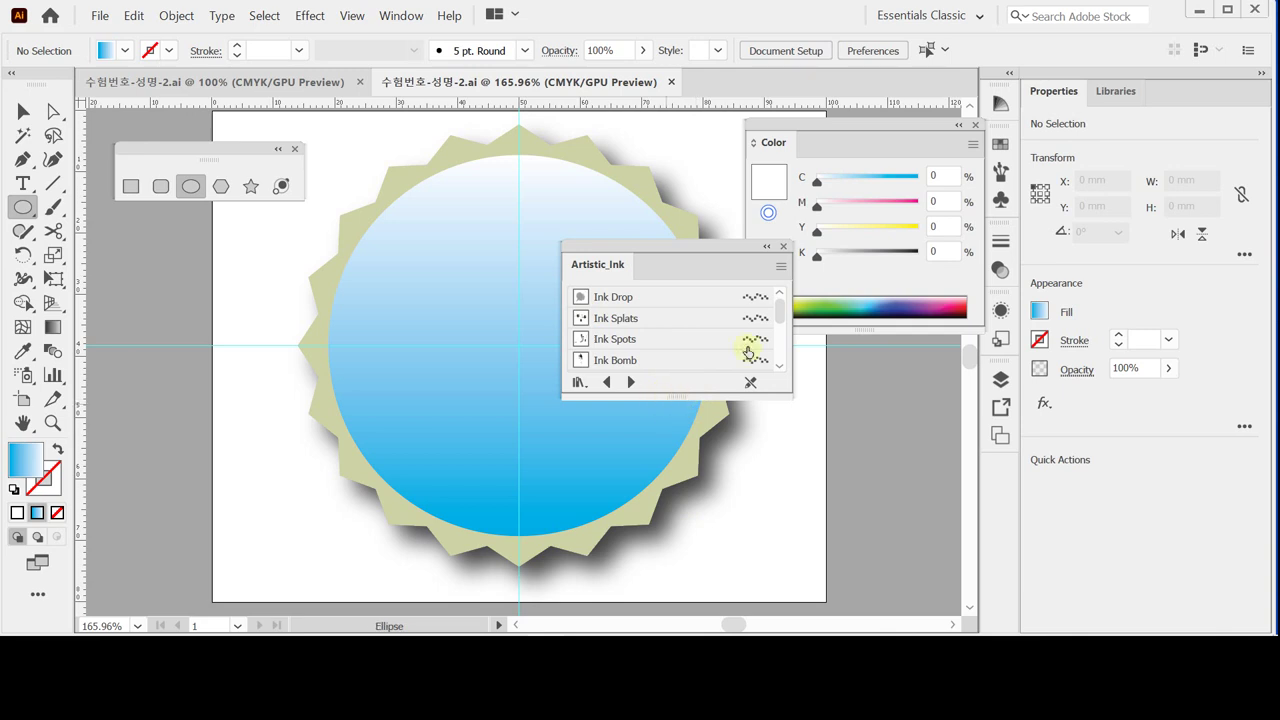
# - Show the ink brushes as thumbnails in an enlarged library and examine their stroke shapes
pyautogui.click(780, 269)
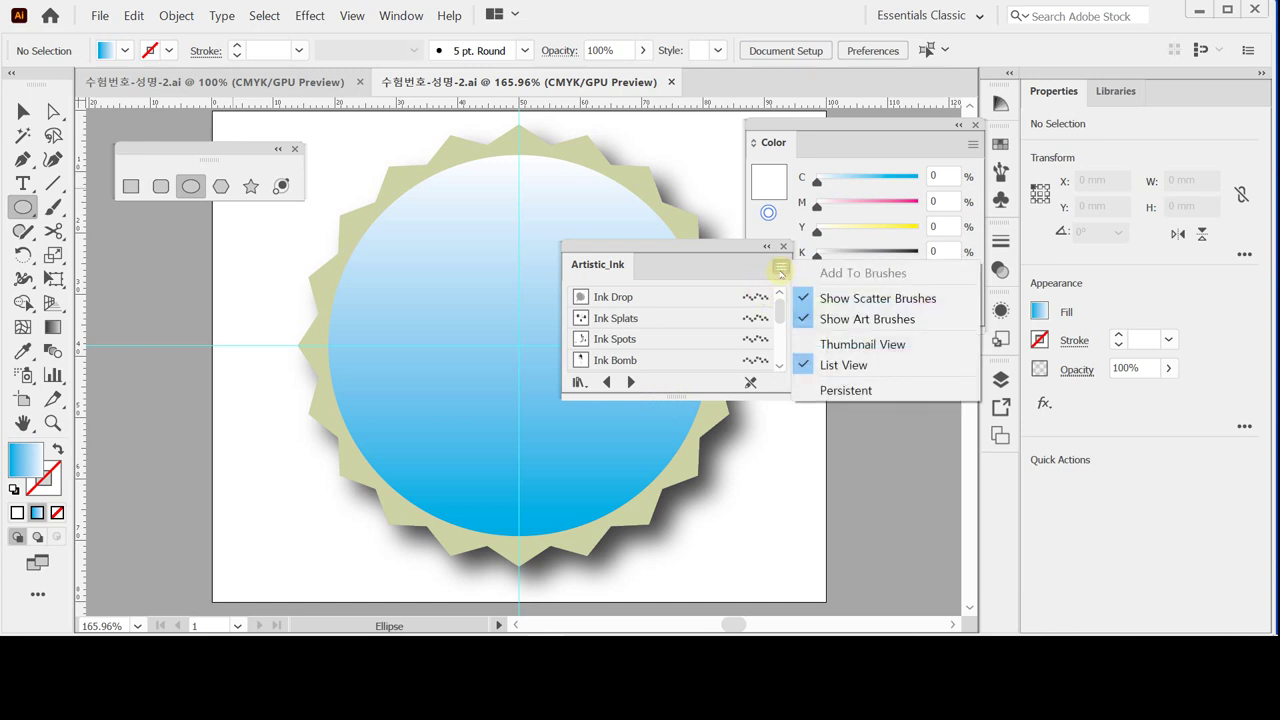
pyautogui.click(834, 343)
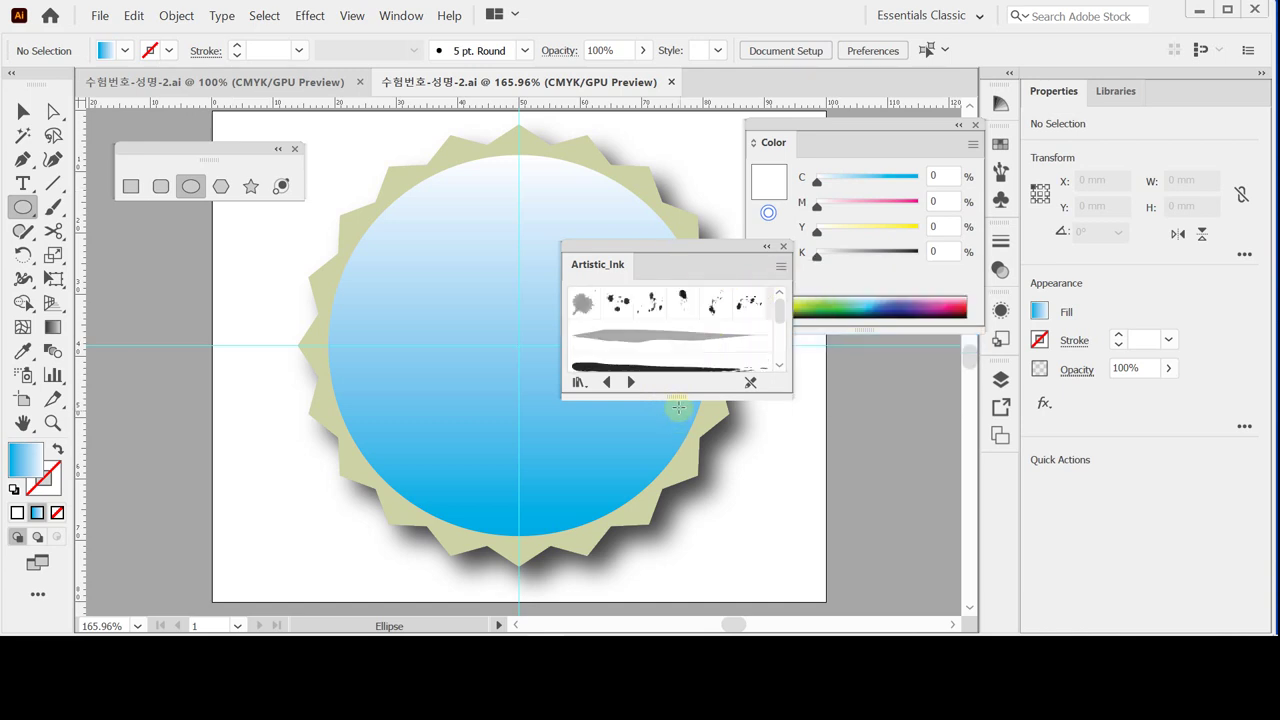
pyautogui.moveTo(674, 396); pyautogui.dragTo(673, 523)
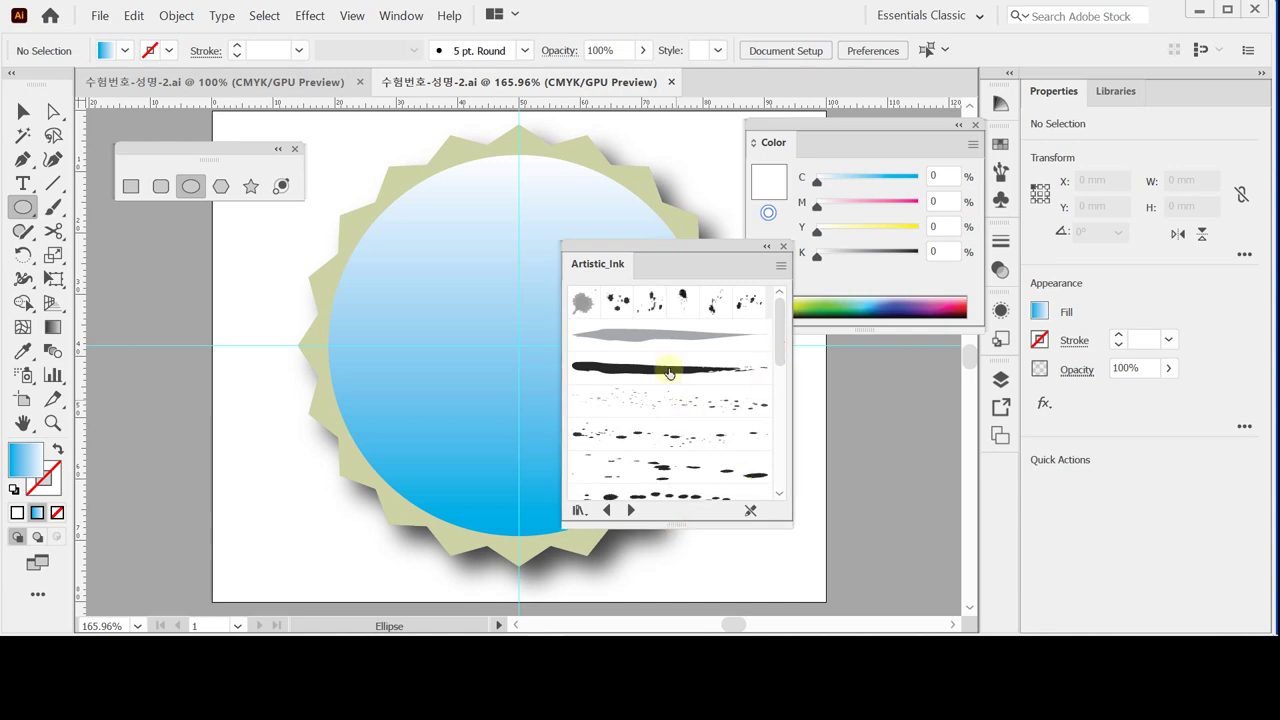
pyautogui.moveTo(774, 357); pyautogui.dragTo(776, 443)
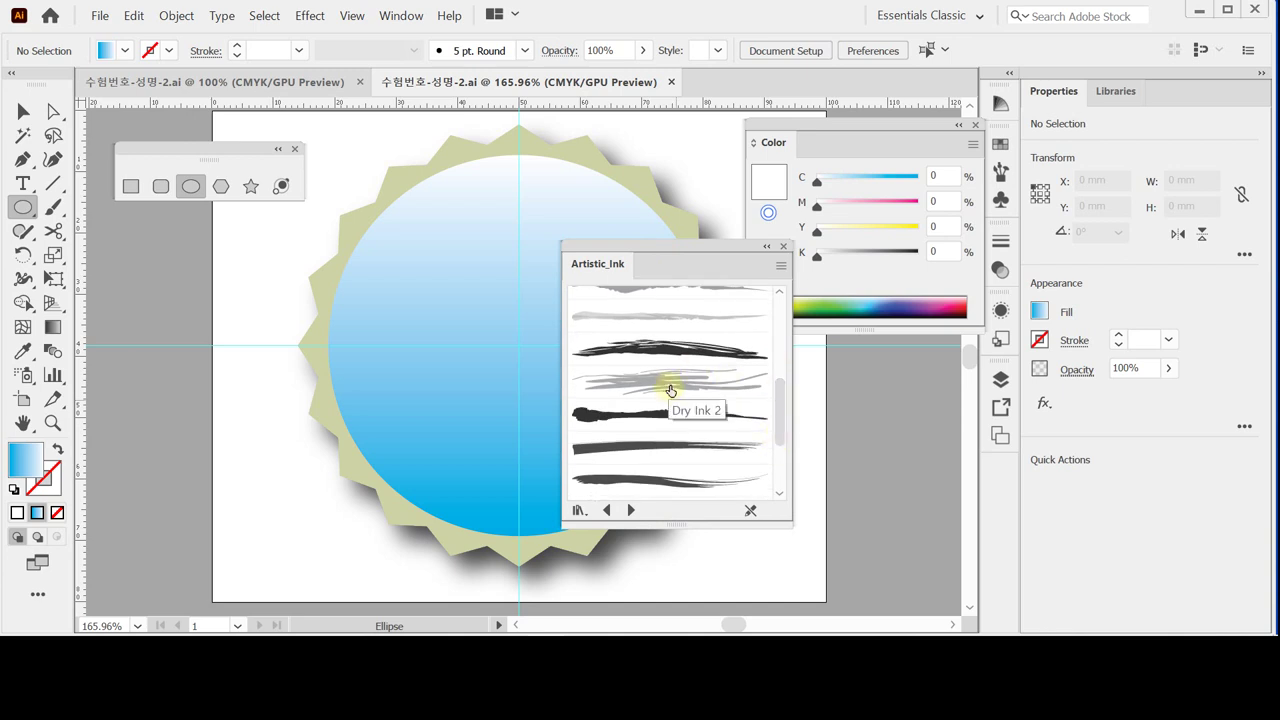
# - Return the ink brush library to list view and choose the Dry Ink 2 brush
pyautogui.click(780, 266)
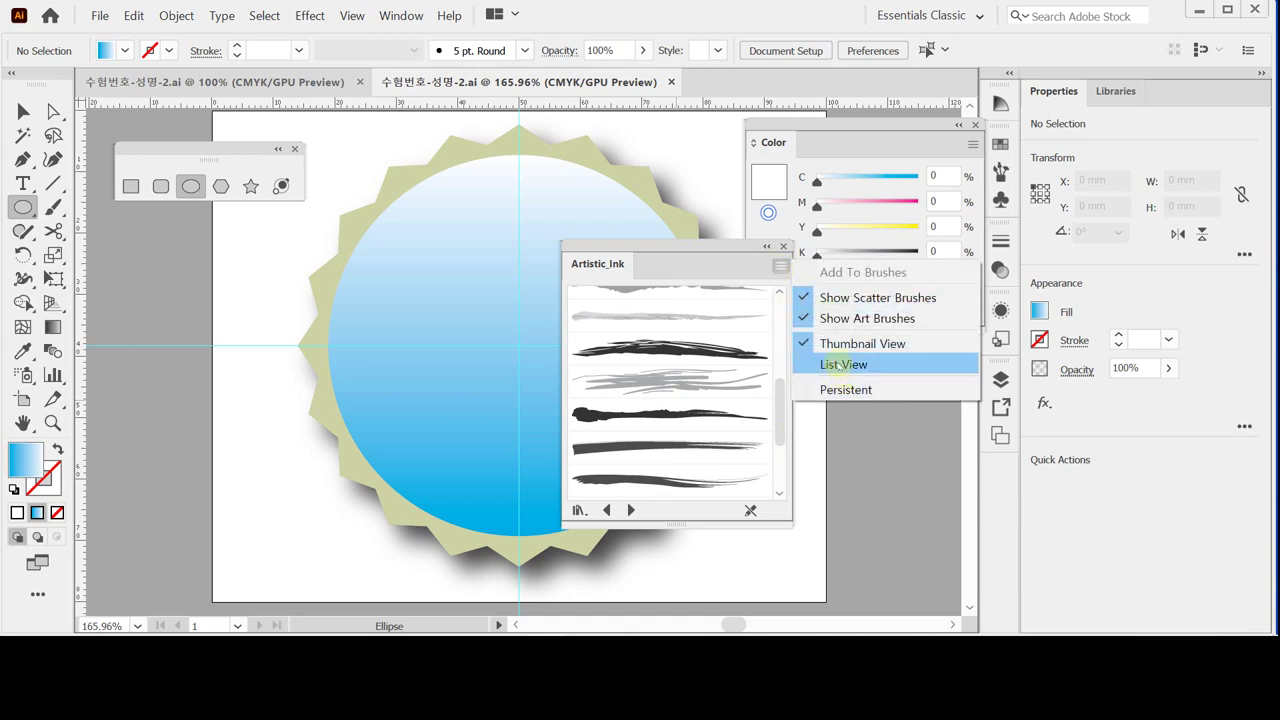
pyautogui.click(843, 364)
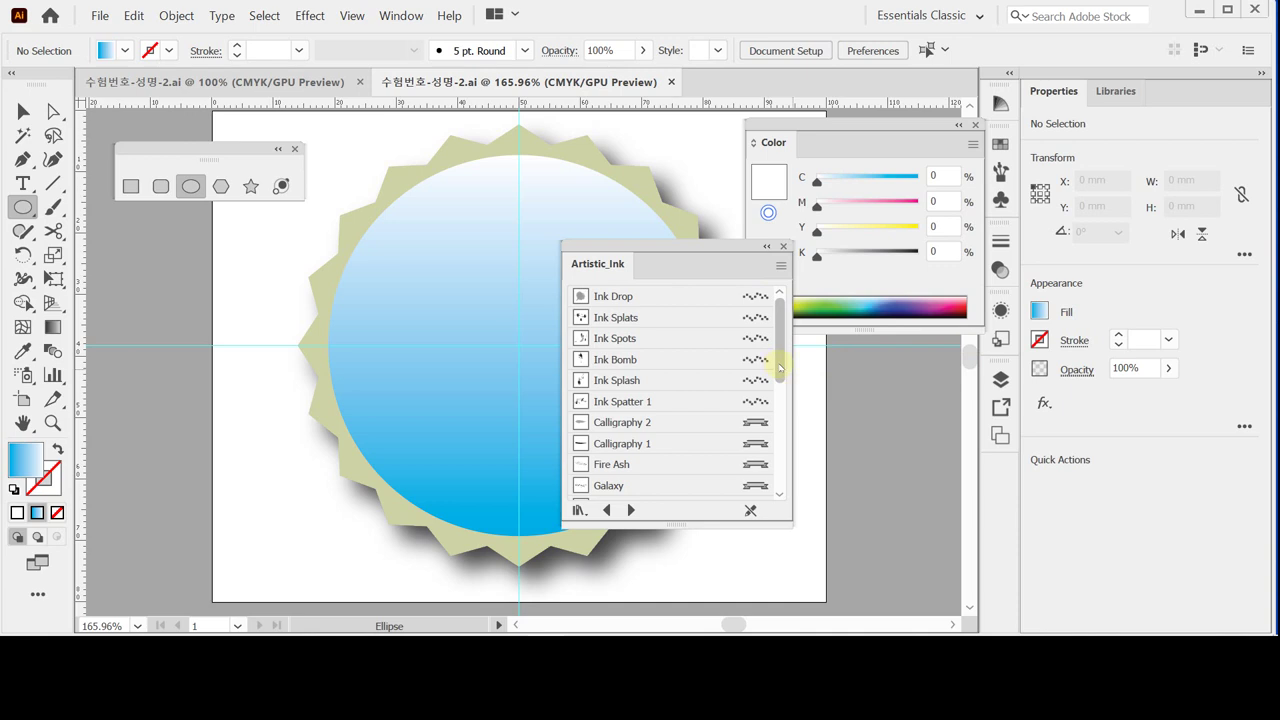
pyautogui.moveTo(781, 371); pyautogui.dragTo(781, 443)
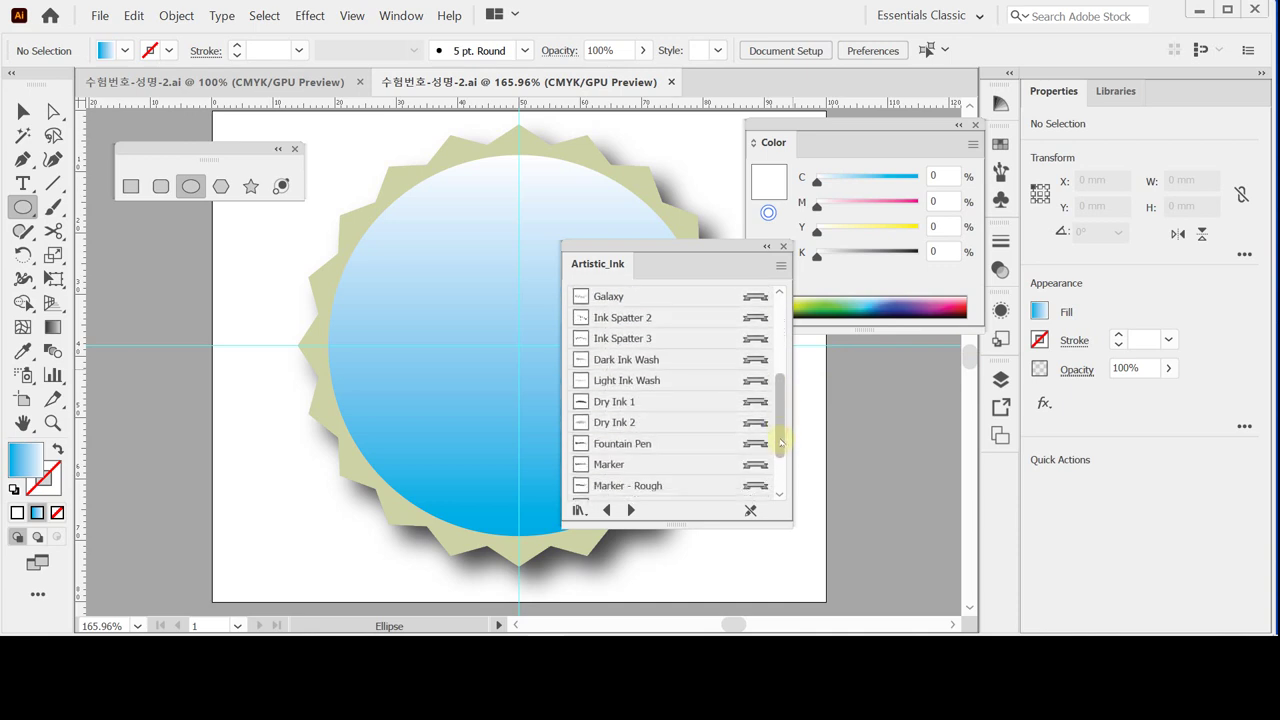
pyautogui.click(615, 425)
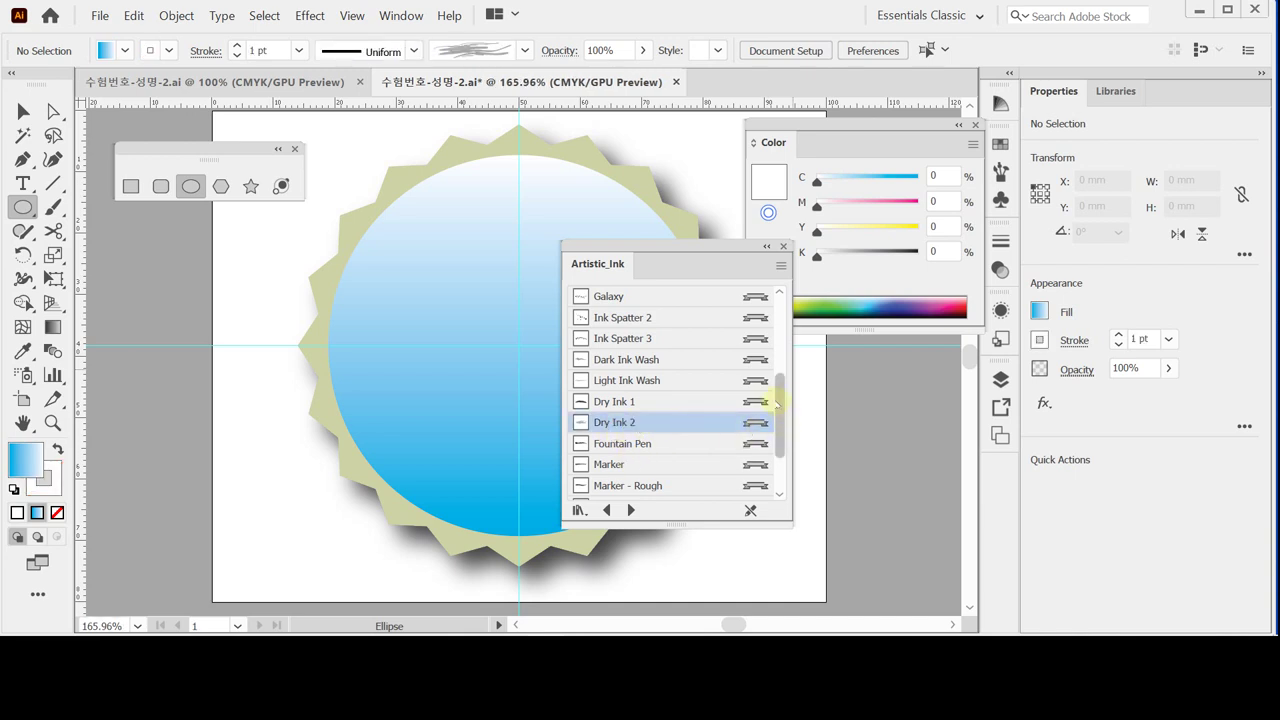
# - Rearrange the floating brush library and colour controls around the artwork and display the document's brushes
pyautogui.moveTo(712, 250); pyautogui.dragTo(757, 347)
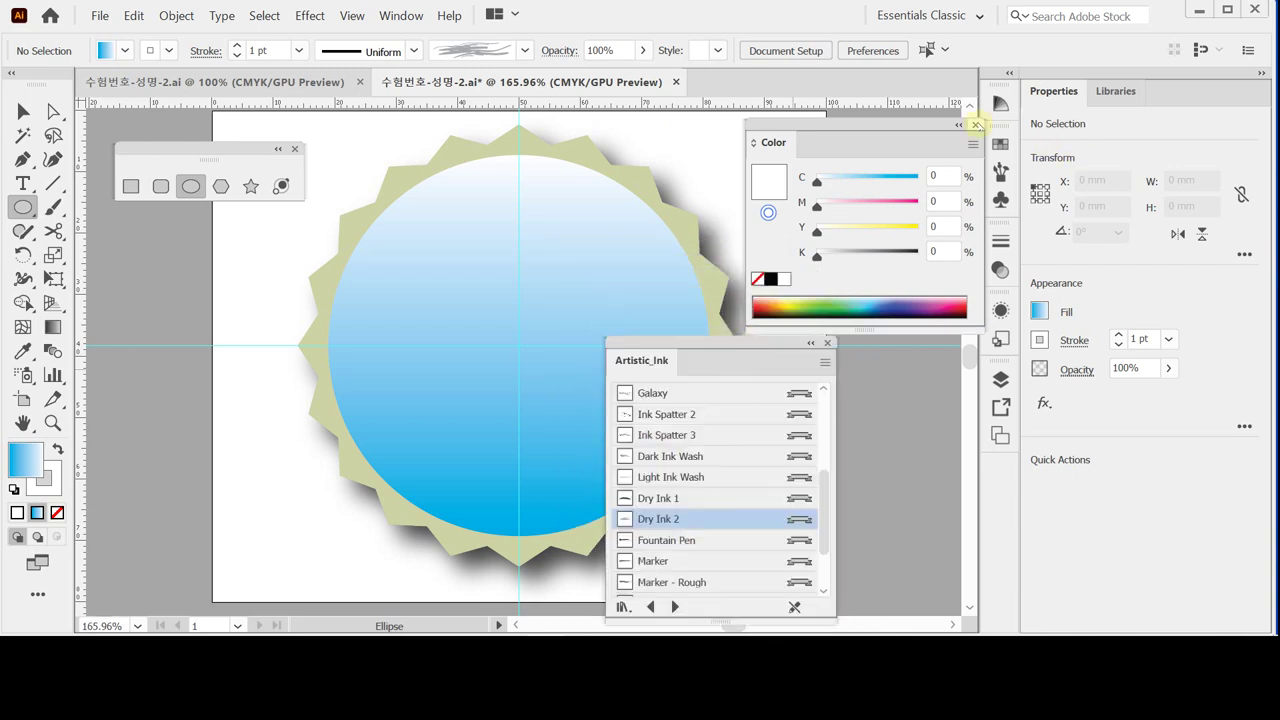
pyautogui.moveTo(766, 137); pyautogui.dragTo(767, 33)
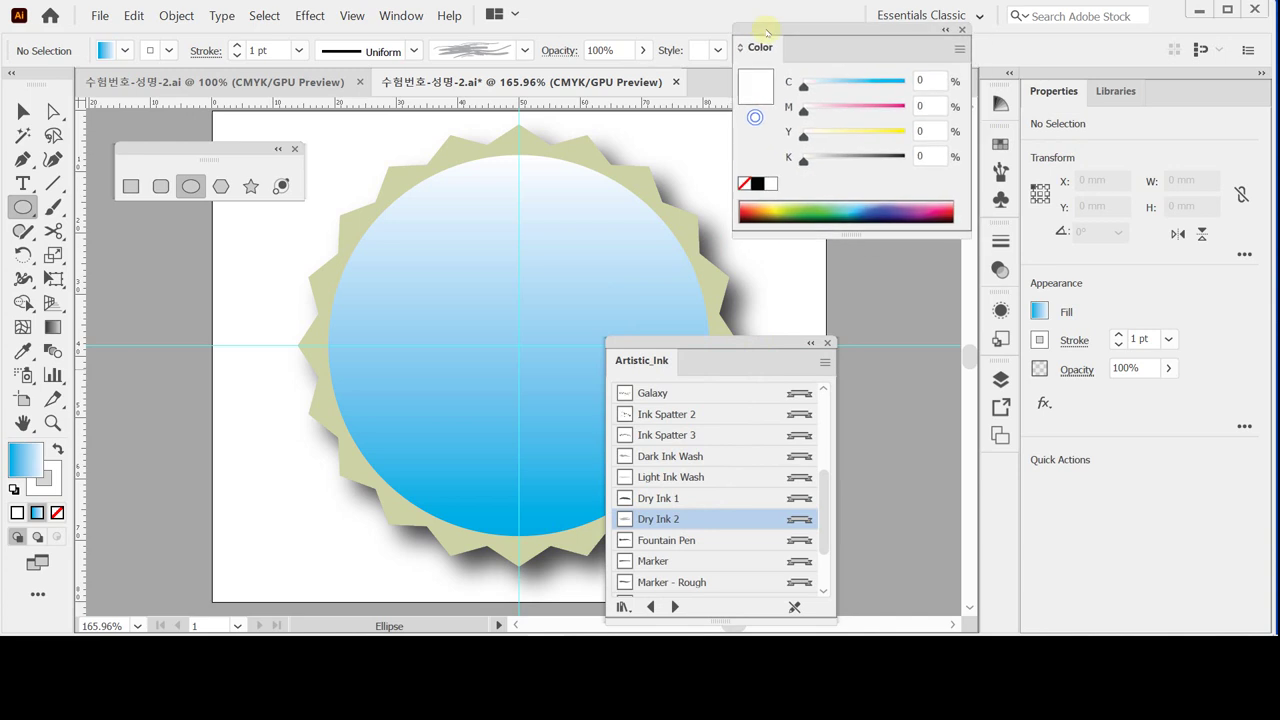
pyautogui.click(1001, 172)
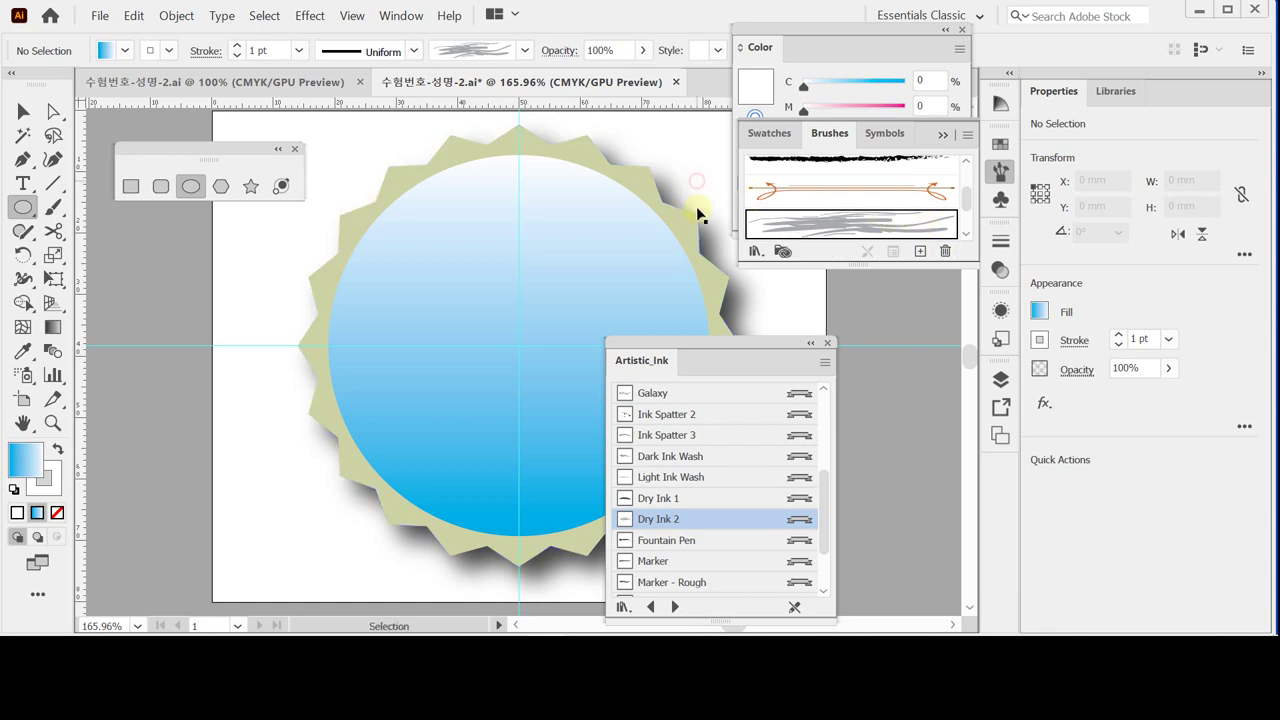
# - Activate the Paintbrush tool, then collapse the Artistic_Ink library and move it clear of the badge
pyautogui.click(53, 207)
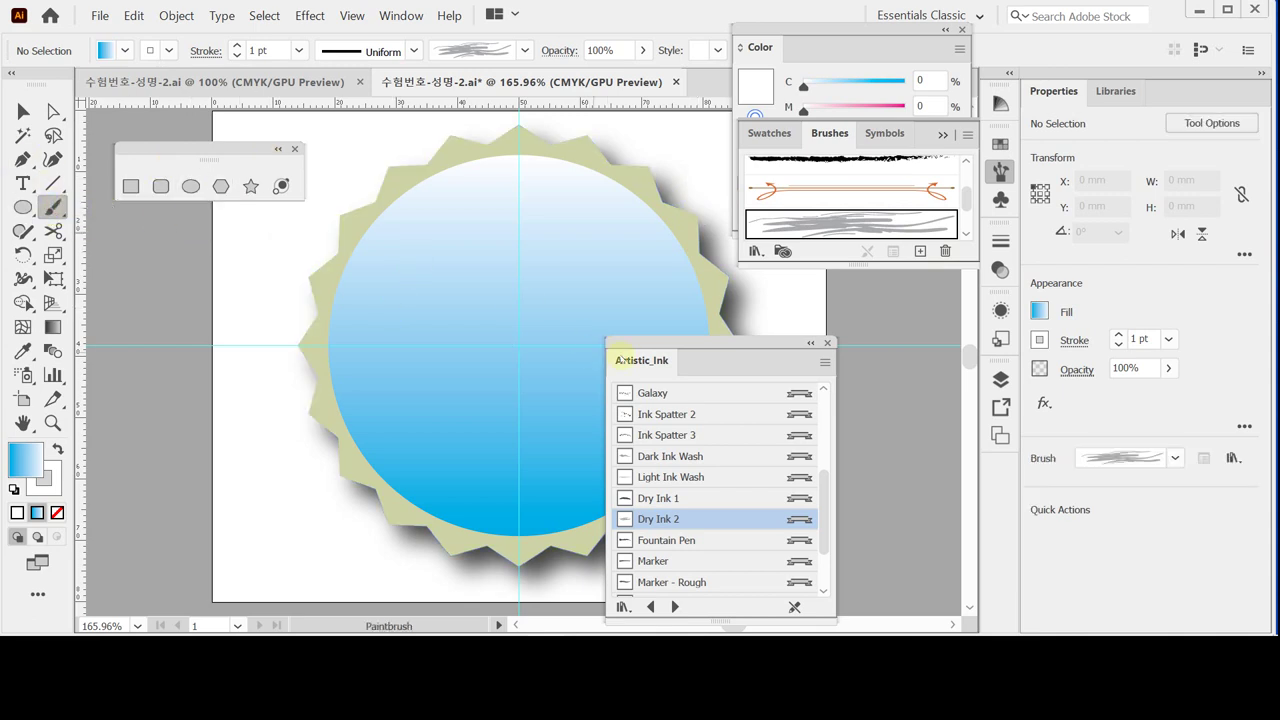
pyautogui.doubleClick(636, 364)
pyautogui.moveTo(654, 344); pyautogui.dragTo(760, 530)
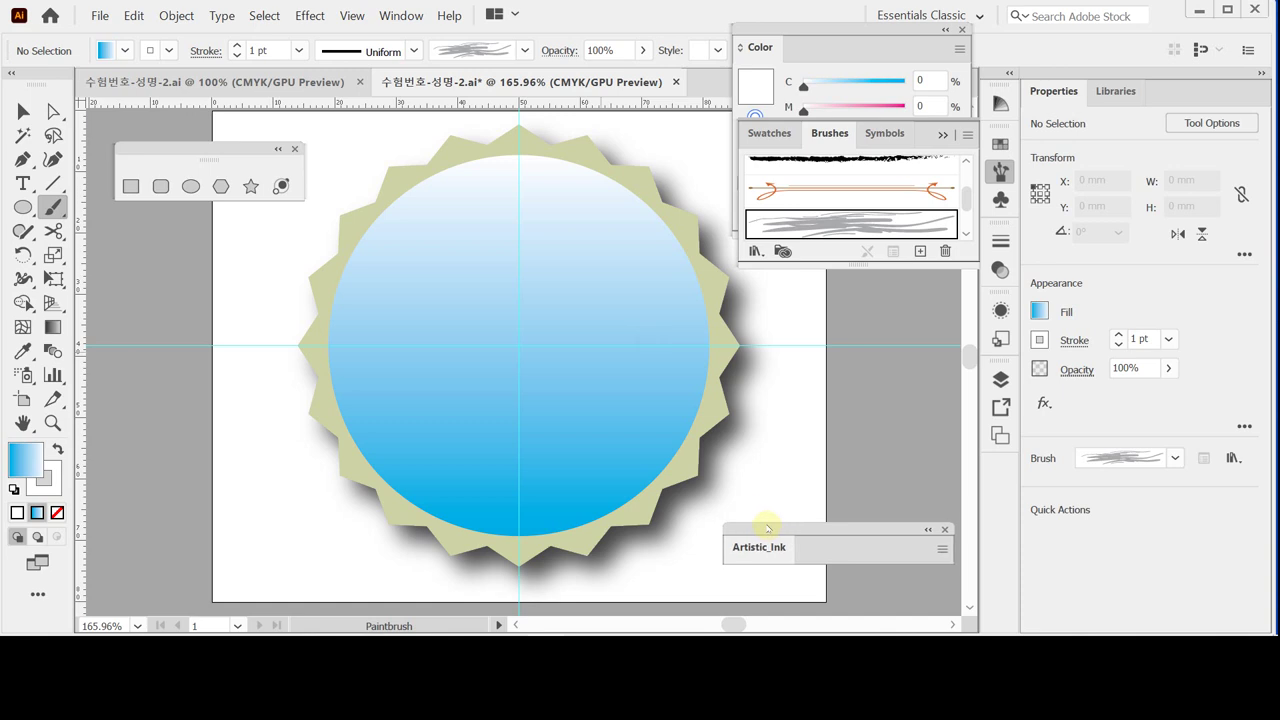
pyautogui.hotkey('ctrl', '-')
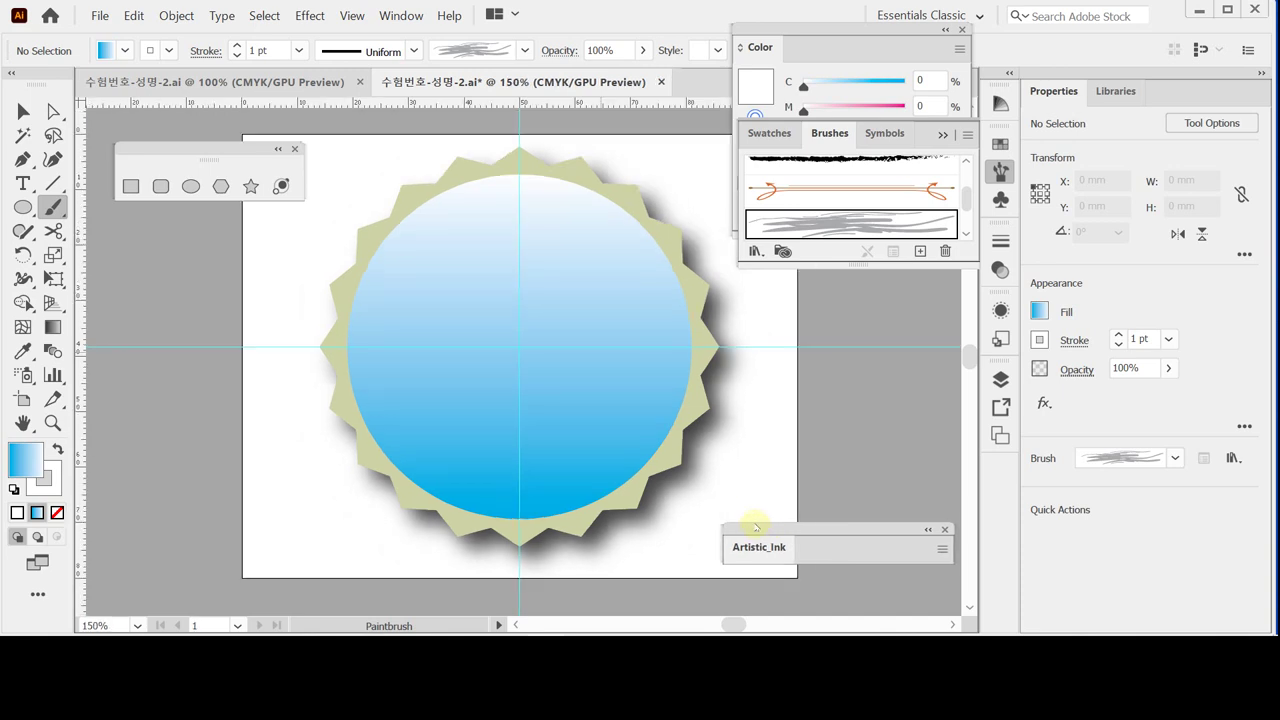
# - Remove the fill for new artwork and set the Dry Ink 2 brush stroke weight to 1.5 pt
pyautogui.hotkey('ctrl', '-')
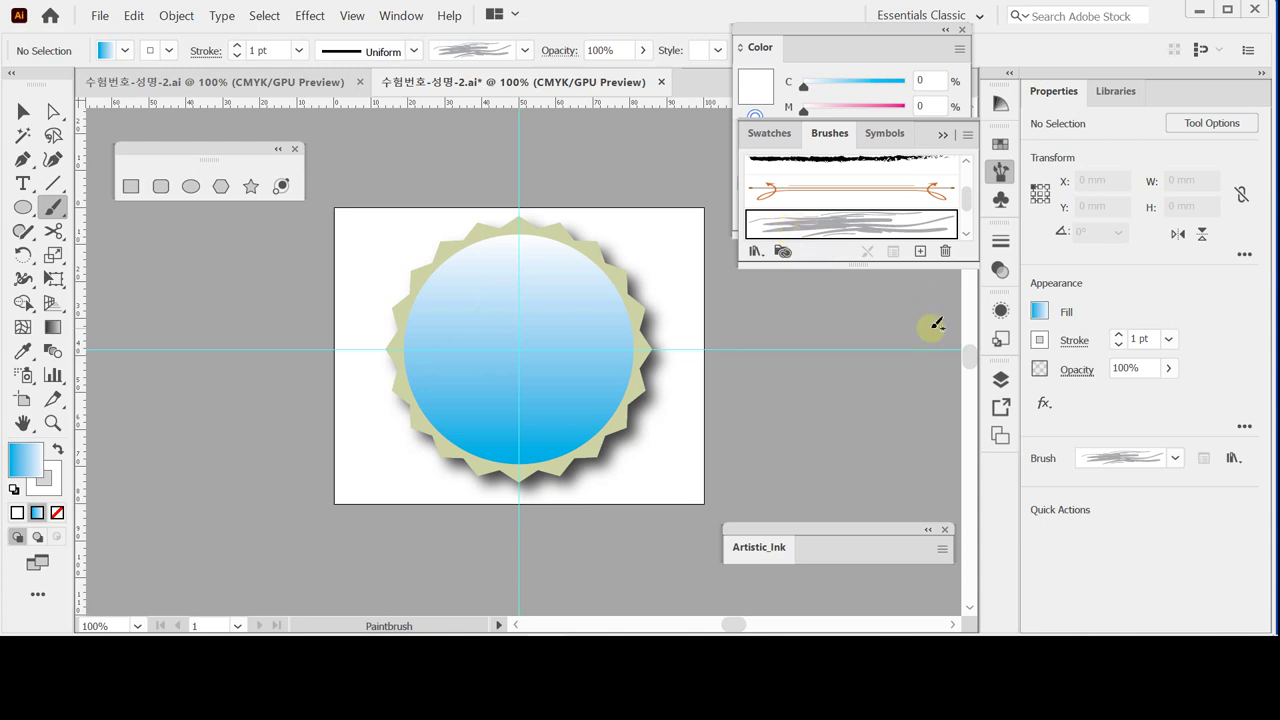
pyautogui.click(1040, 311)
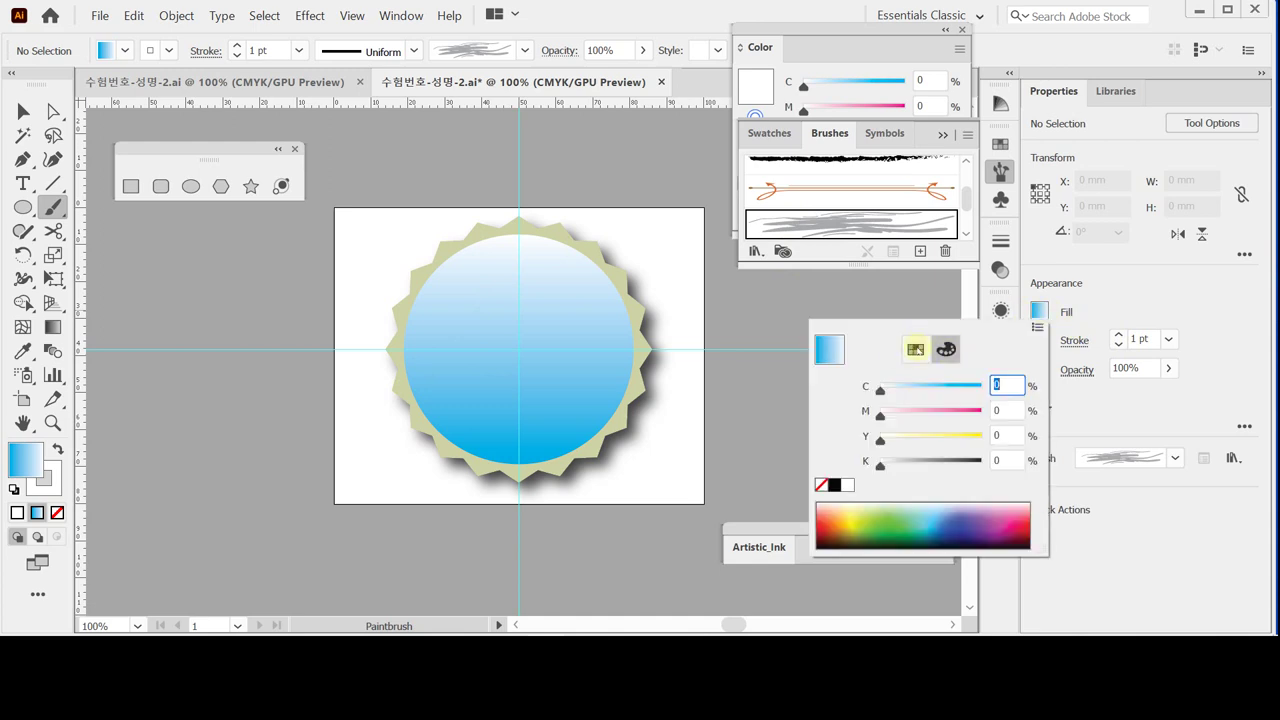
pyautogui.click(821, 485)
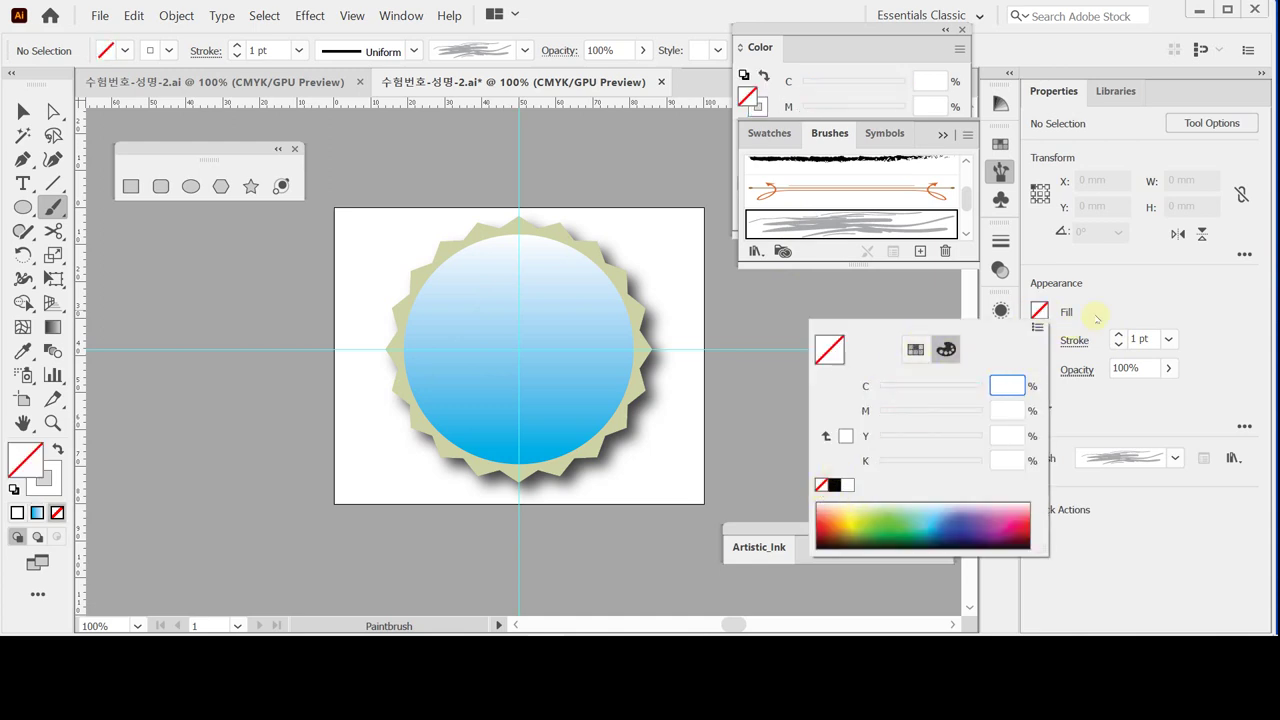
pyautogui.click(1040, 341)
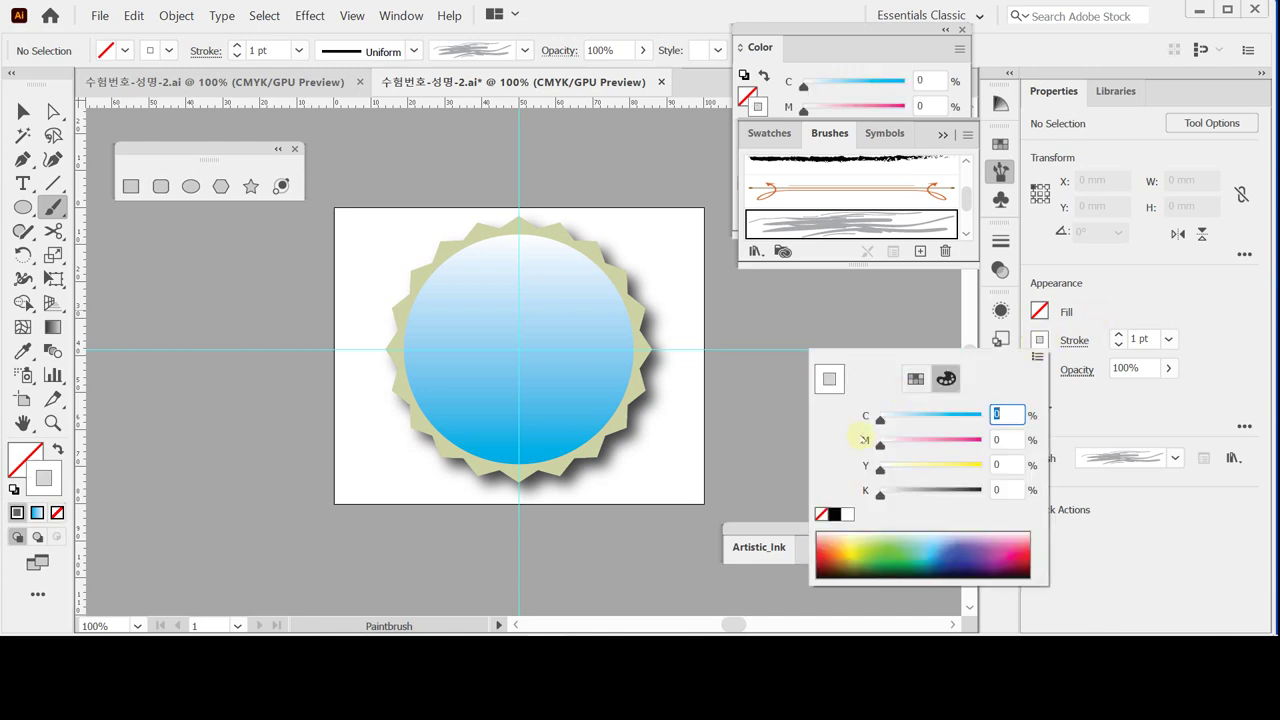
pyautogui.click(821, 514)
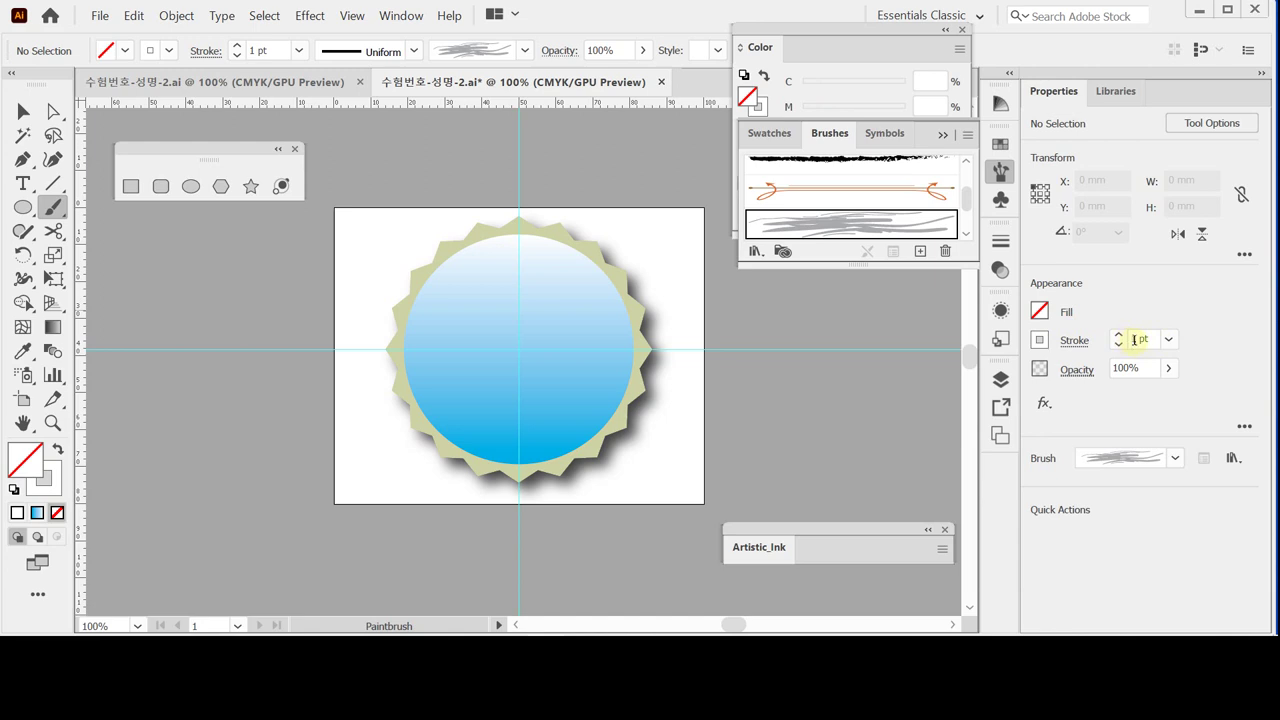
pyautogui.click(1134, 340)
pyautogui.write('1.5')
pyautogui.press('Return')
pyautogui.moveTo(514, 305)
pyautogui.mouseDown()
pyautogui.moveTo(475, 321)
pyautogui.moveTo(447, 364)
pyautogui.moveTo(468, 373)
pyautogui.moveTo(533, 354)
pyautogui.moveTo(486, 422)
pyautogui.moveTo(518, 433)
pyautogui.moveTo(573, 416)
pyautogui.moveTo(618, 344)
pyautogui.mouseUp()
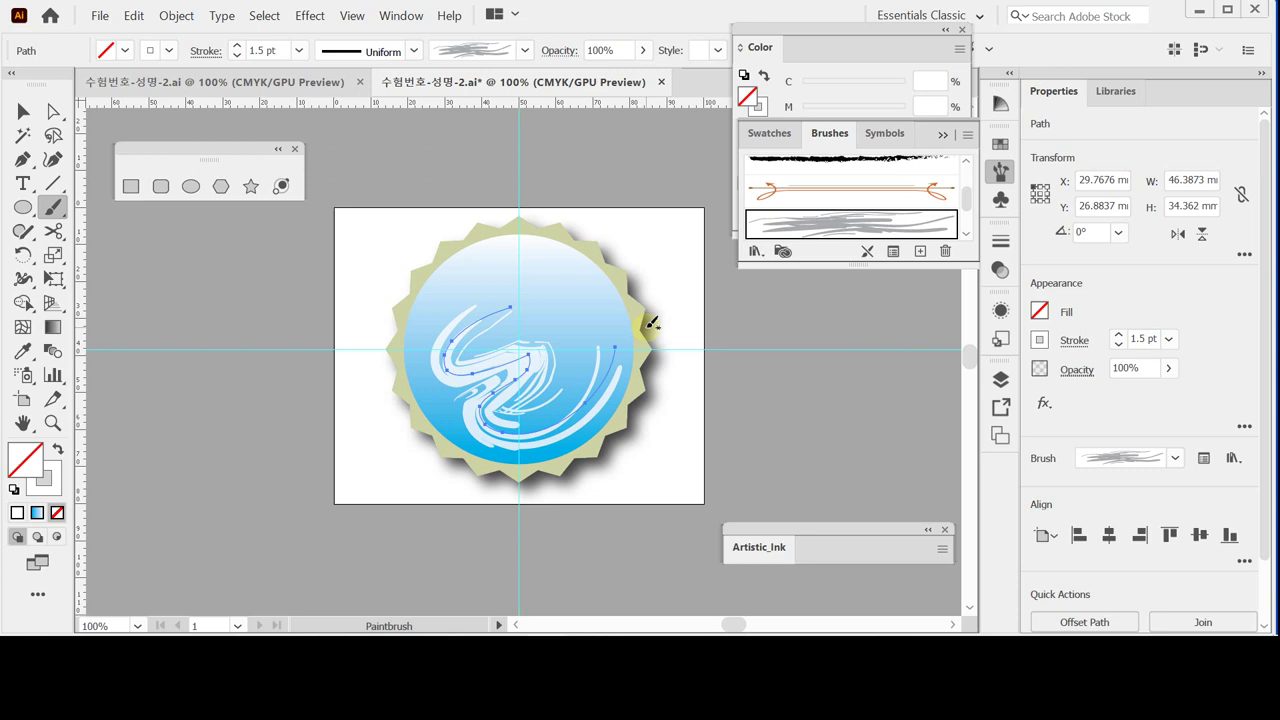
pyautogui.keyDown('ctrl'); pyautogui.click(496, 316); pyautogui.keyUp('ctrl')
pyautogui.press('Delete')
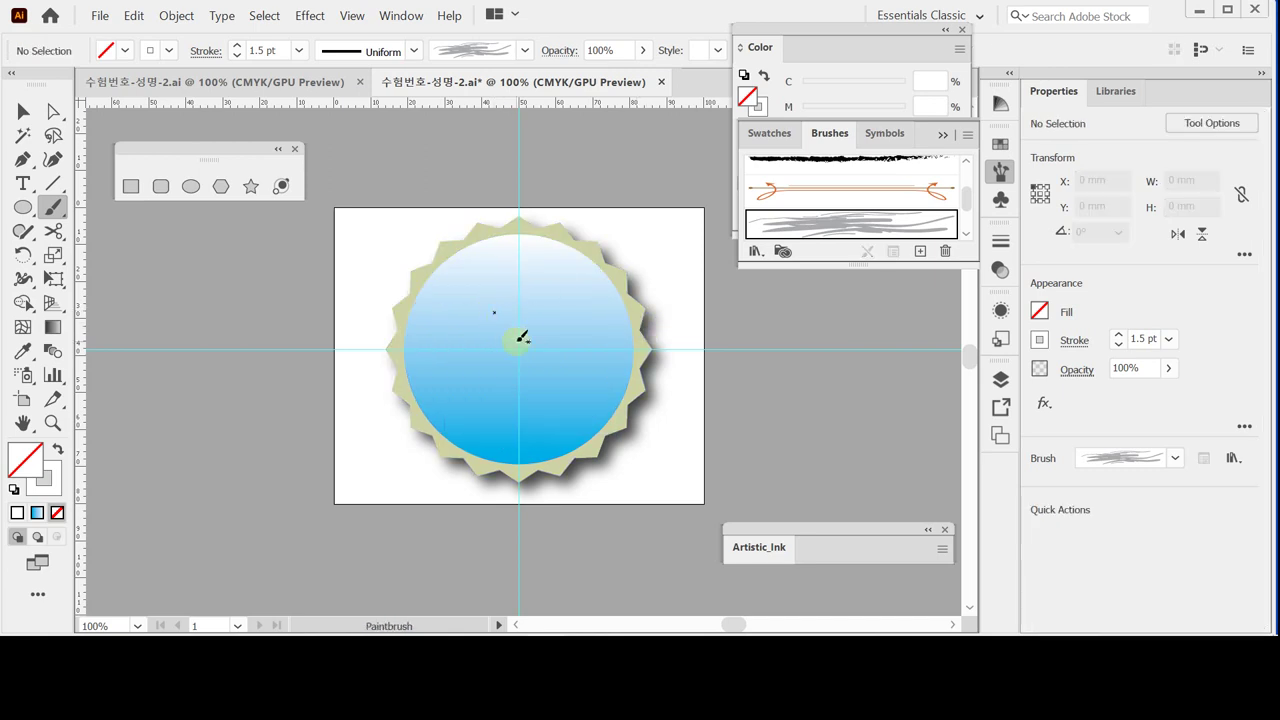
# - Paint a winding S-shaped Dry Ink 2 wave about 54 mm wide and 34 mm high across the blue circle's lower half
pyautogui.moveTo(521, 314)
pyautogui.mouseDown()
pyautogui.moveTo(452, 334)
pyautogui.moveTo(425, 376)
pyautogui.moveTo(450, 389)
pyautogui.moveTo(539, 366)
pyautogui.moveTo(502, 412)
pyautogui.mouseUp()
pyautogui.moveTo(590, 393); pyautogui.dragTo(619, 362)
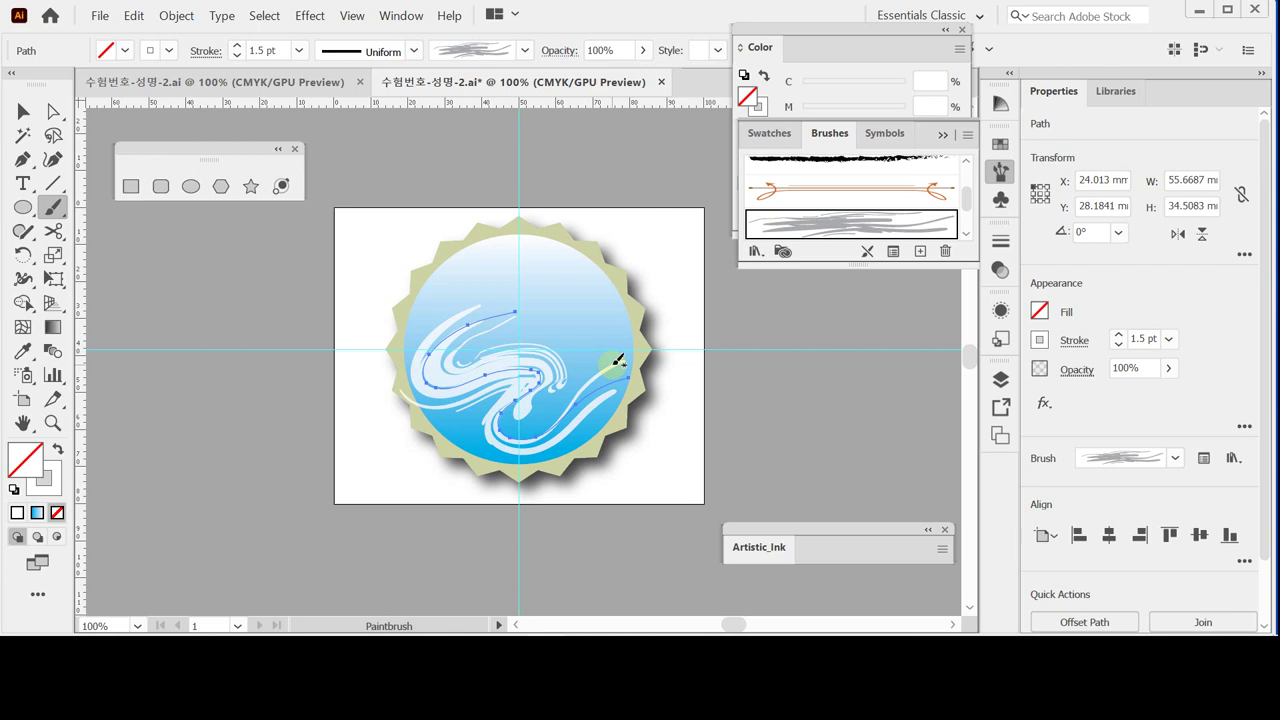
pyautogui.moveTo(617, 360); pyautogui.dragTo(632, 368)
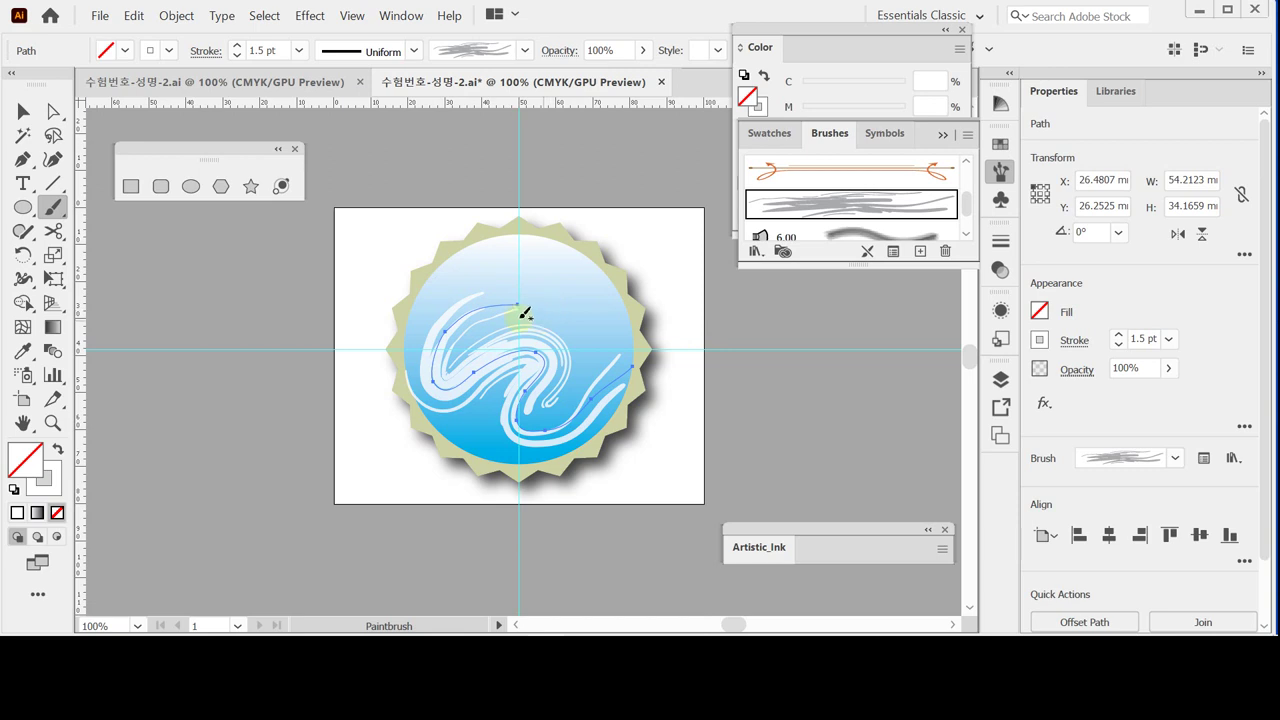
# - Move the wave stroke's upper end anchor up to about X 50 mm, Y 24.6 mm, and deselect the stroke
pyautogui.press('ctrl')
pyautogui.click(53, 111)
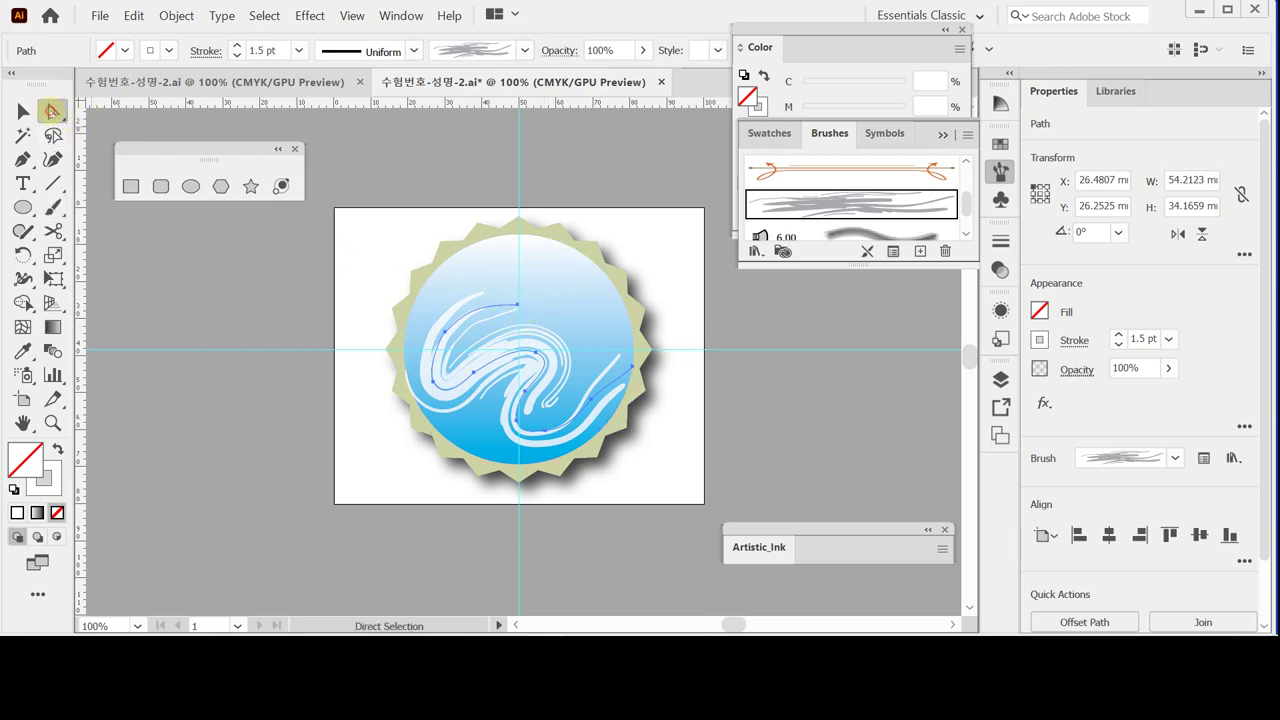
pyautogui.click(517, 305)
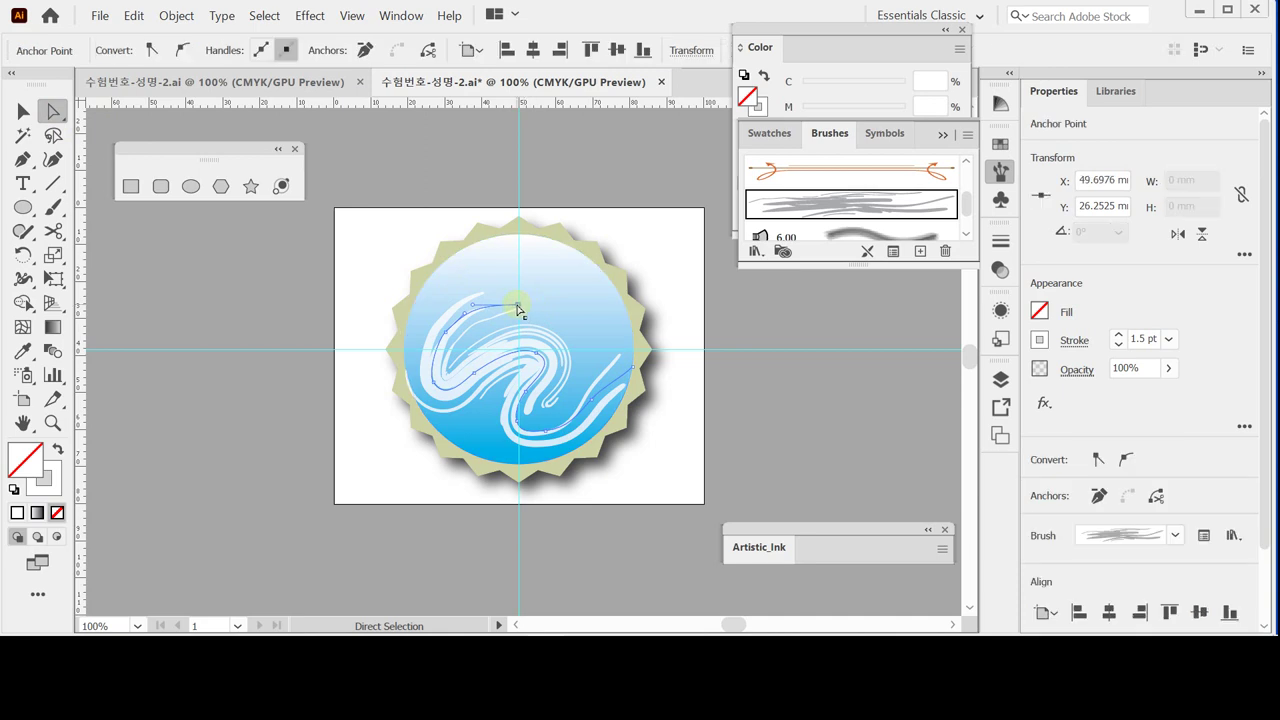
pyautogui.moveTo(517, 305); pyautogui.dragTo(517, 297)
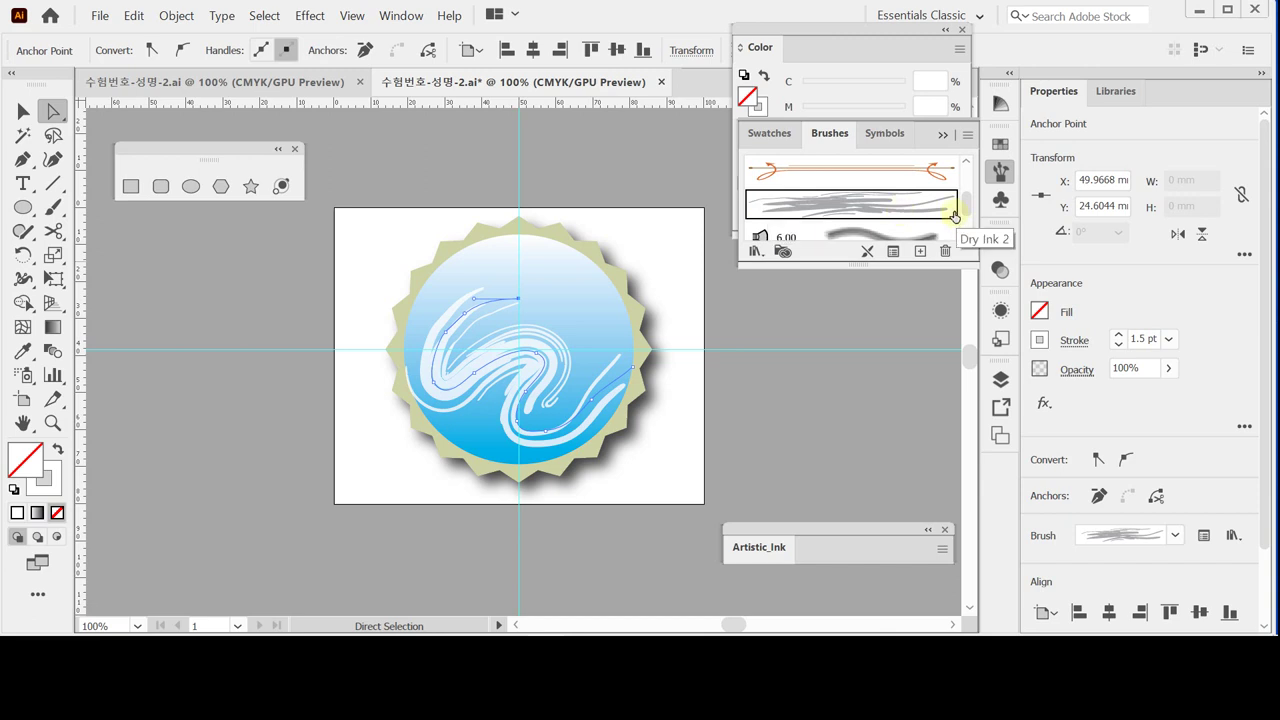
pyautogui.press('ctrl')
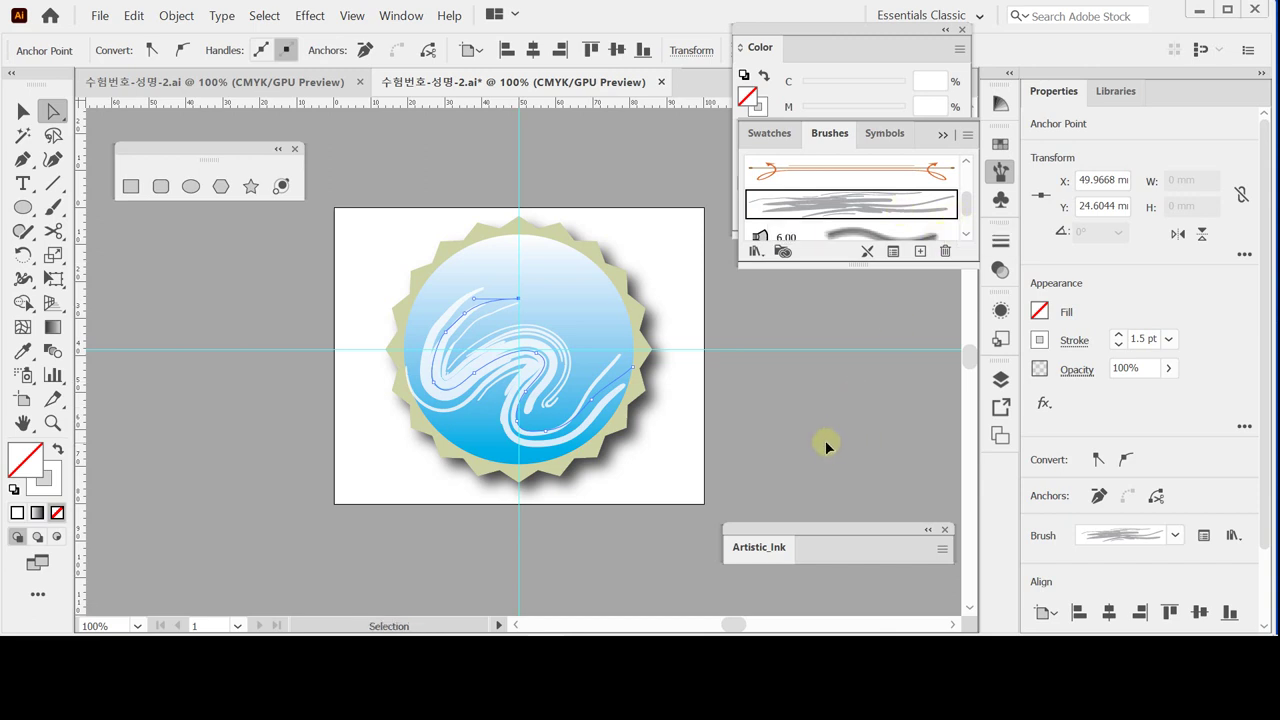
pyautogui.click(828, 438)
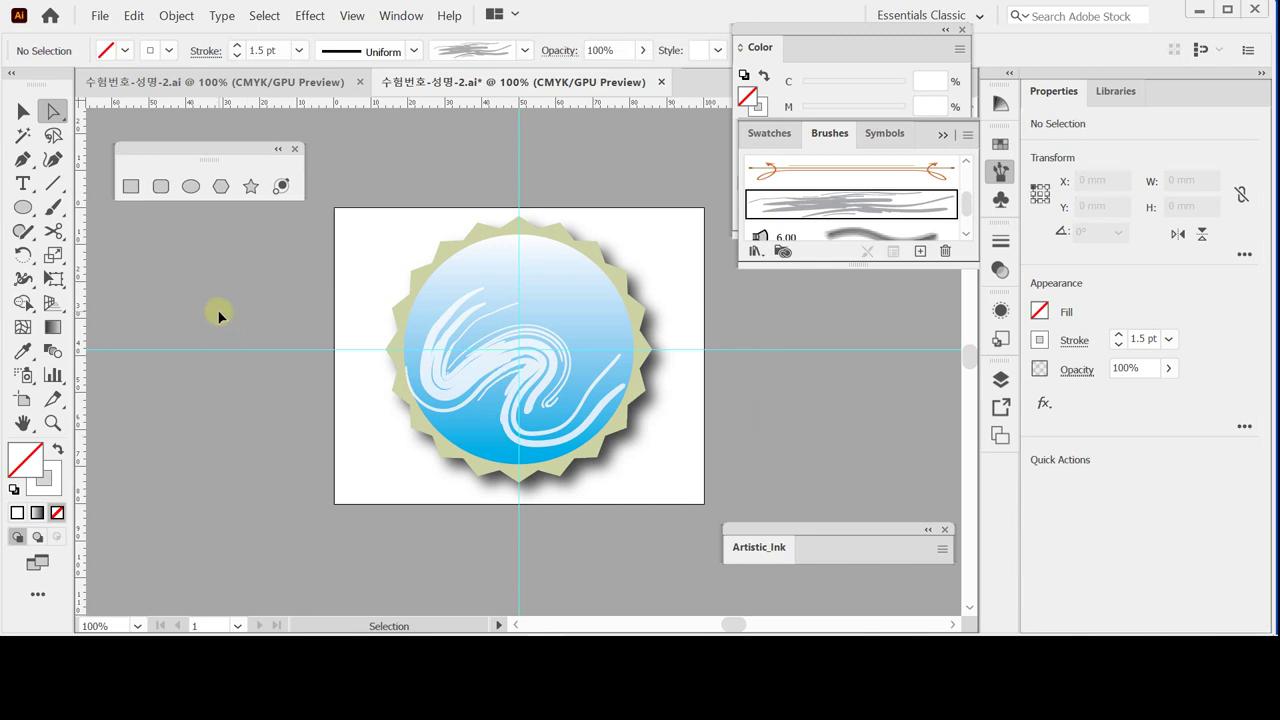
pyautogui.press('ctrl')
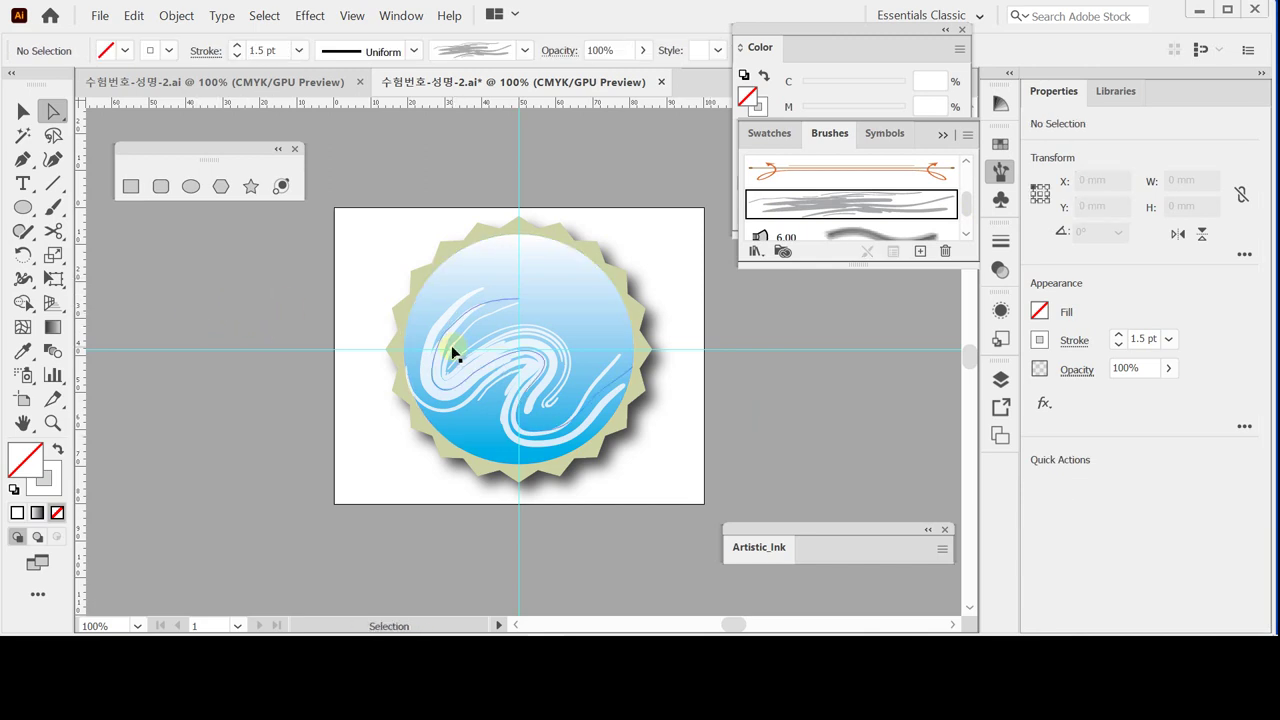
# - Create a 7 x 7 mm circle in the blue circle's upper right and apply the Dry Ink 2 brush to it
pyautogui.hotkey('ctrl', '+')
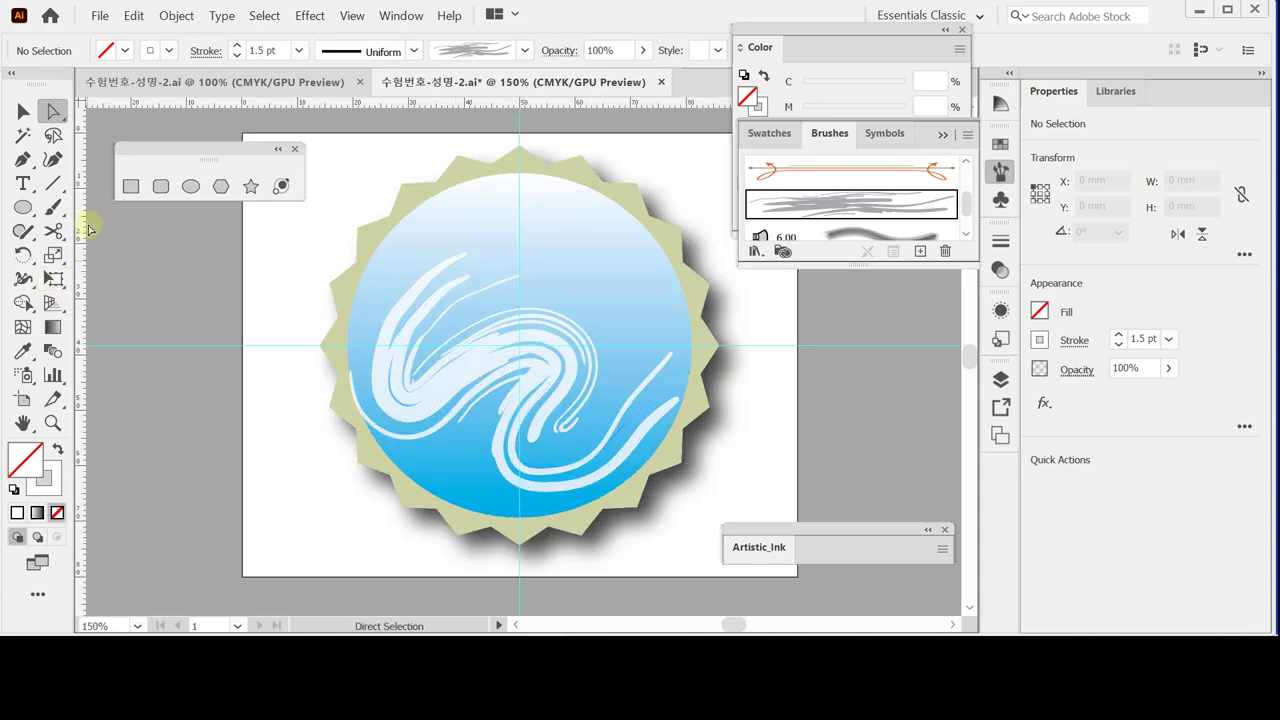
pyautogui.click(24, 207)
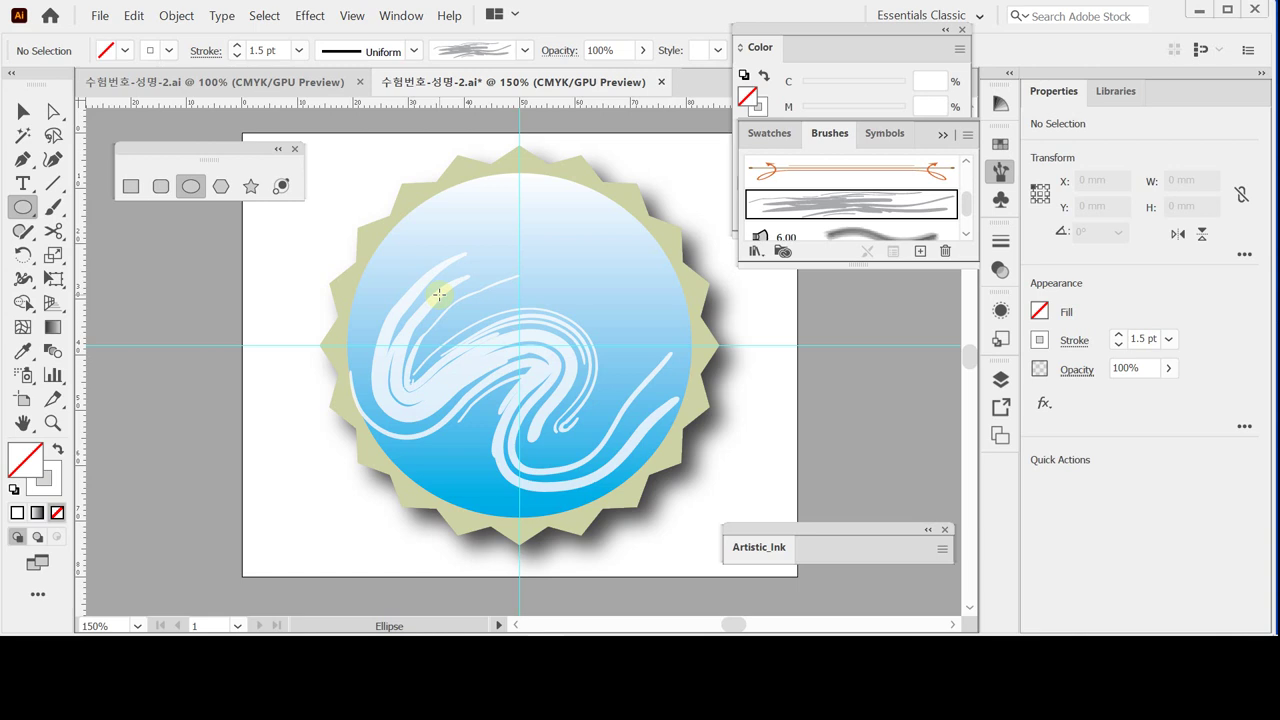
pyautogui.click(617, 296)
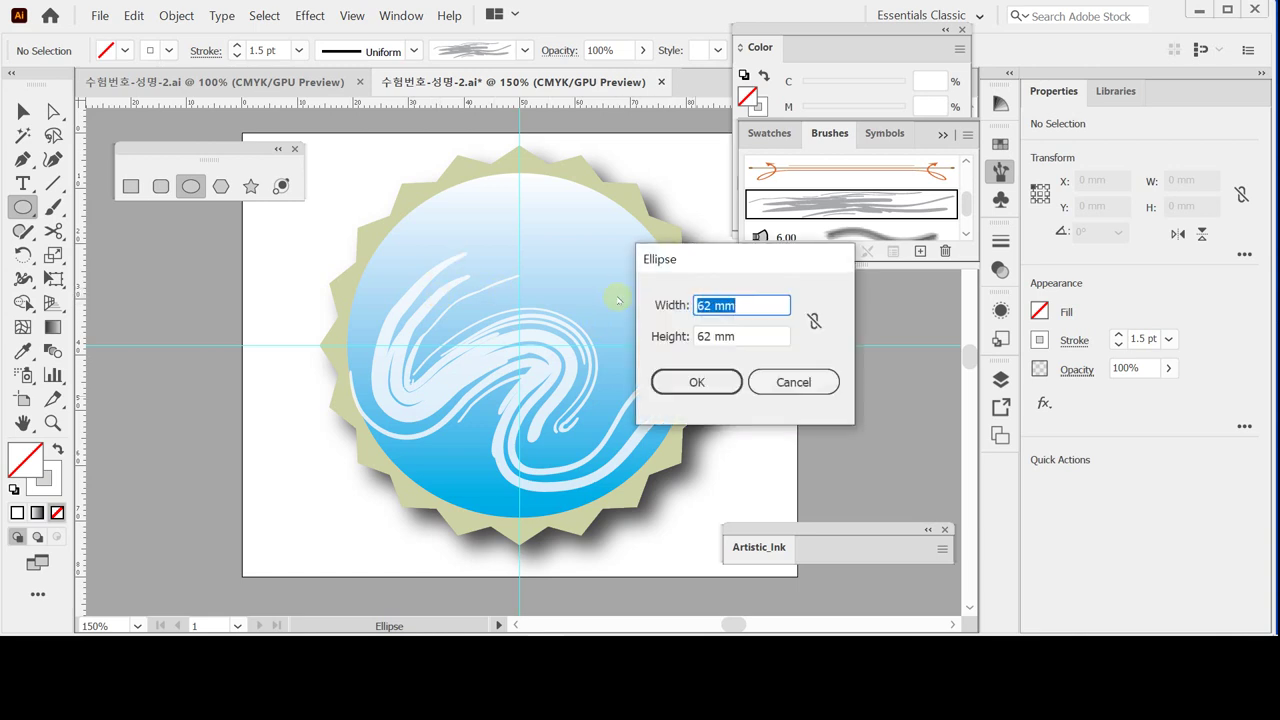
pyautogui.write('7')
pyautogui.press('Tab')
pyautogui.write('7')
pyautogui.click(694, 381)
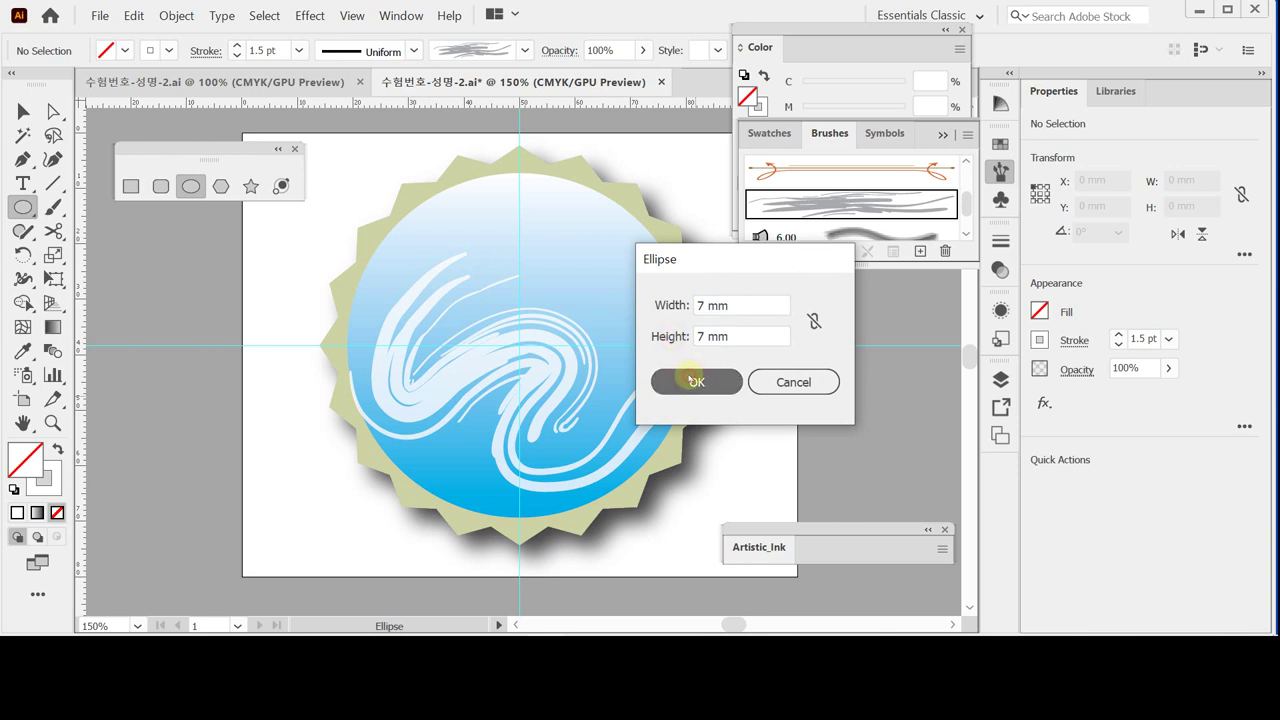
pyautogui.click(801, 208)
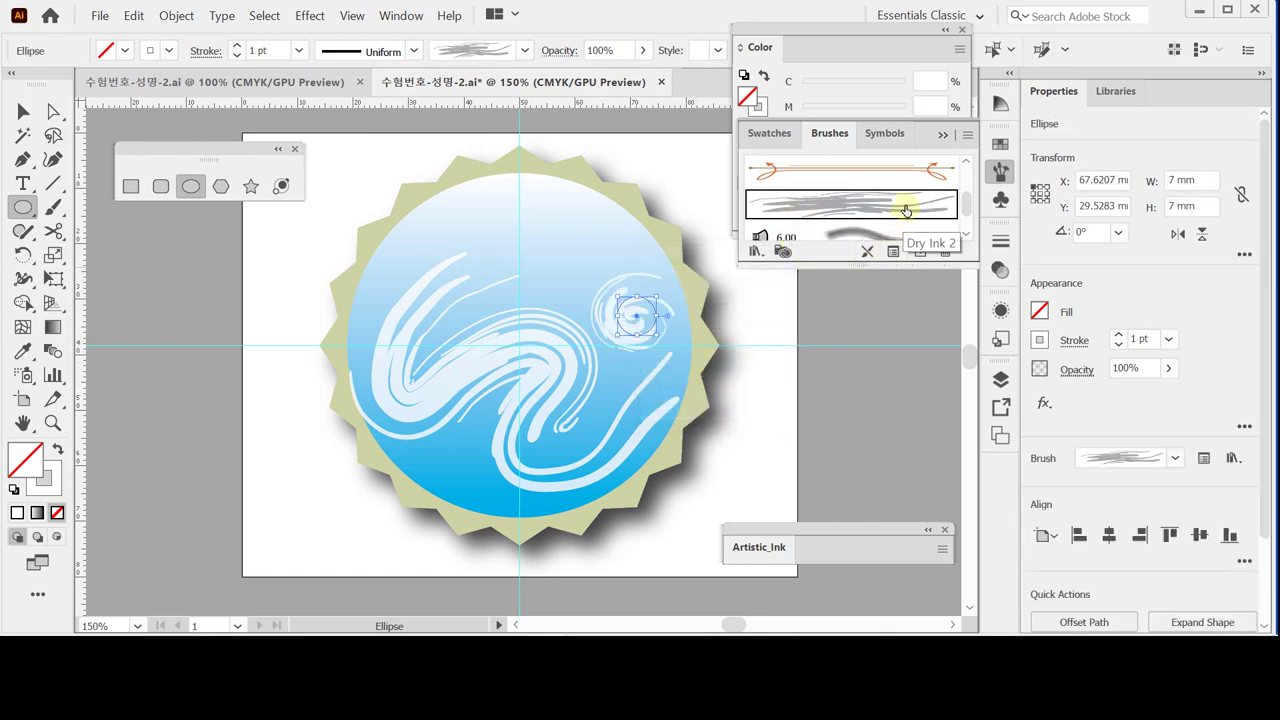
# - Set the small brushed circle's stroke weight to 0.5 pt and save the document
pyautogui.click(1170, 340)
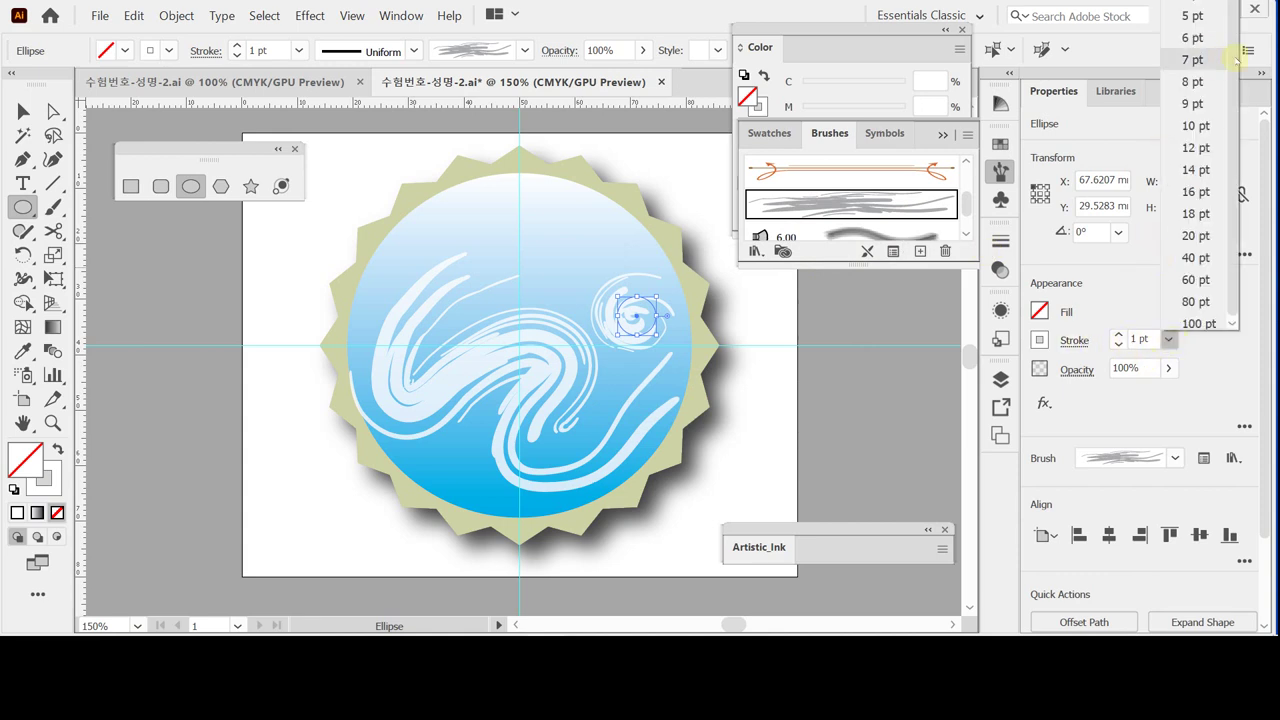
pyautogui.scroll(2, 1234, 36)
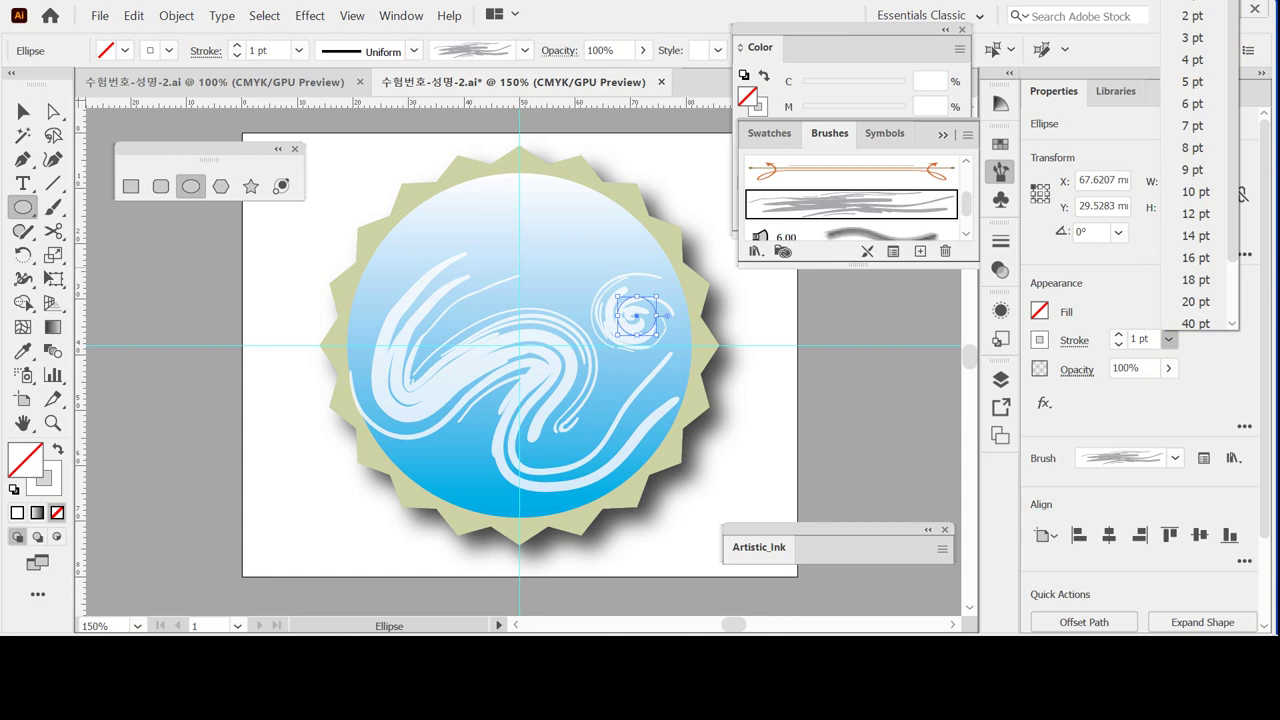
pyautogui.scroll(2, 1200, 37)
pyautogui.click(1200, 37)
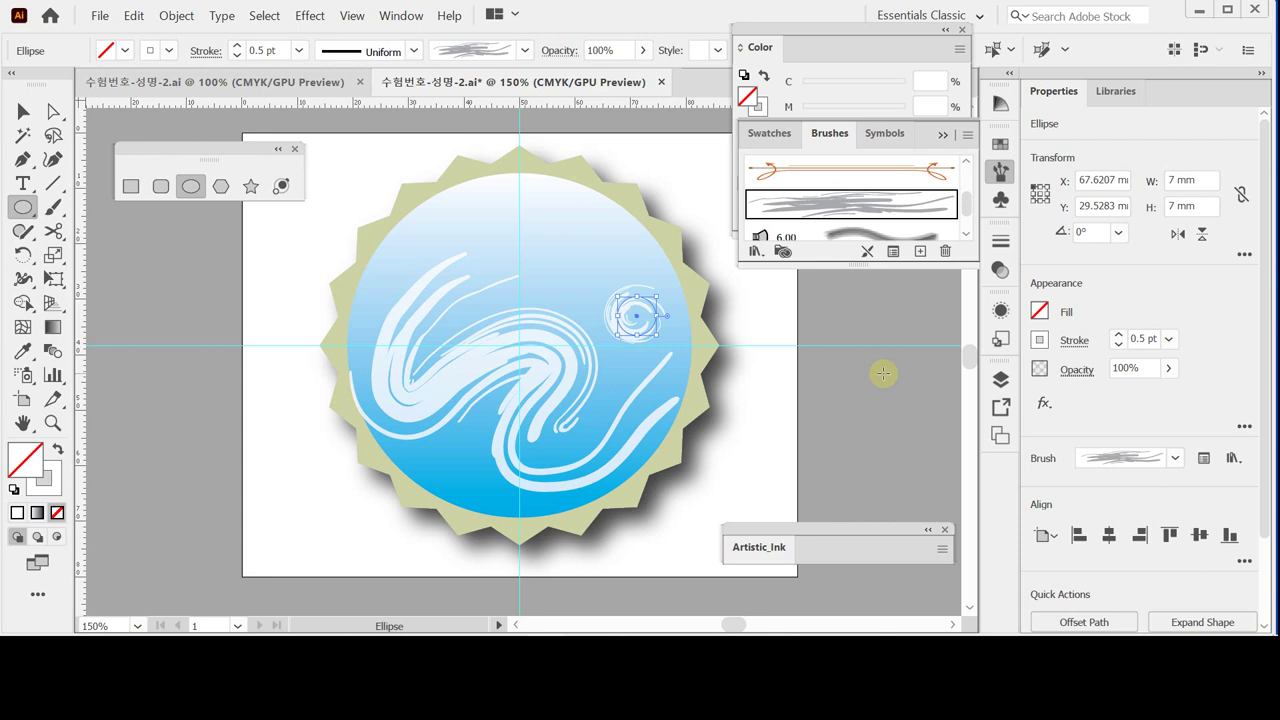
pyautogui.press('ctrl')
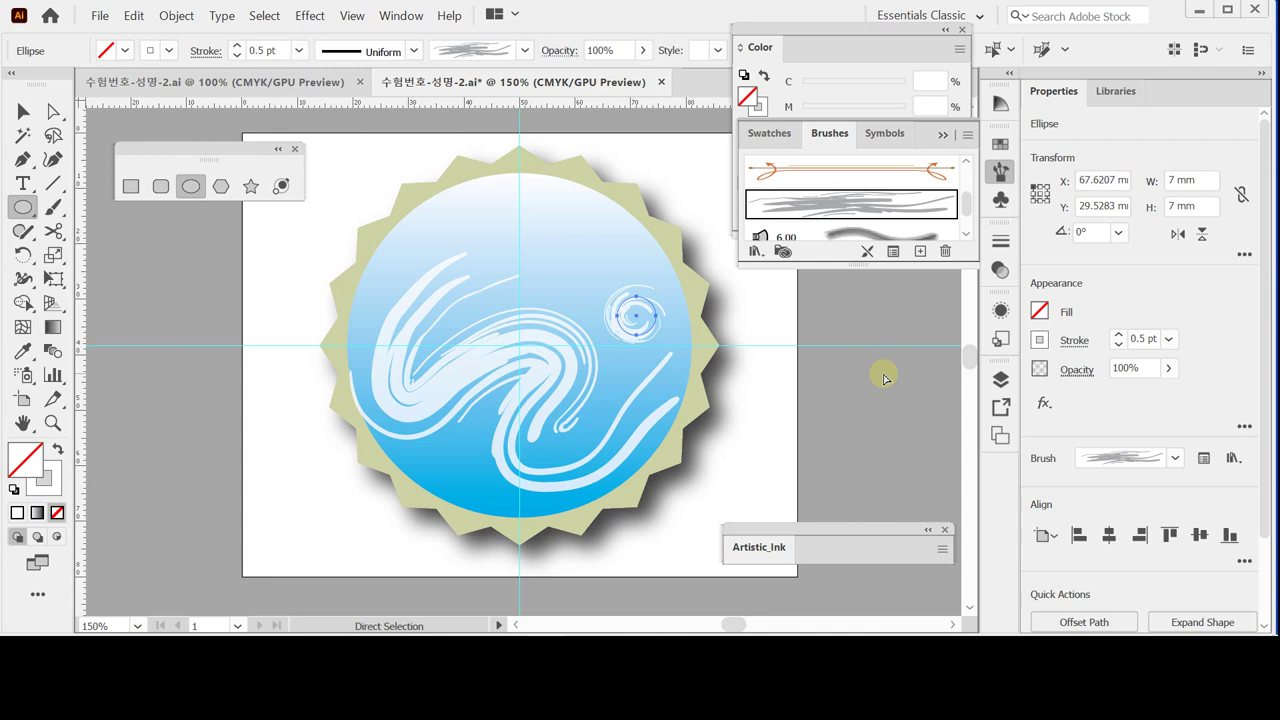
pyautogui.hotkey('ctrl', 's')
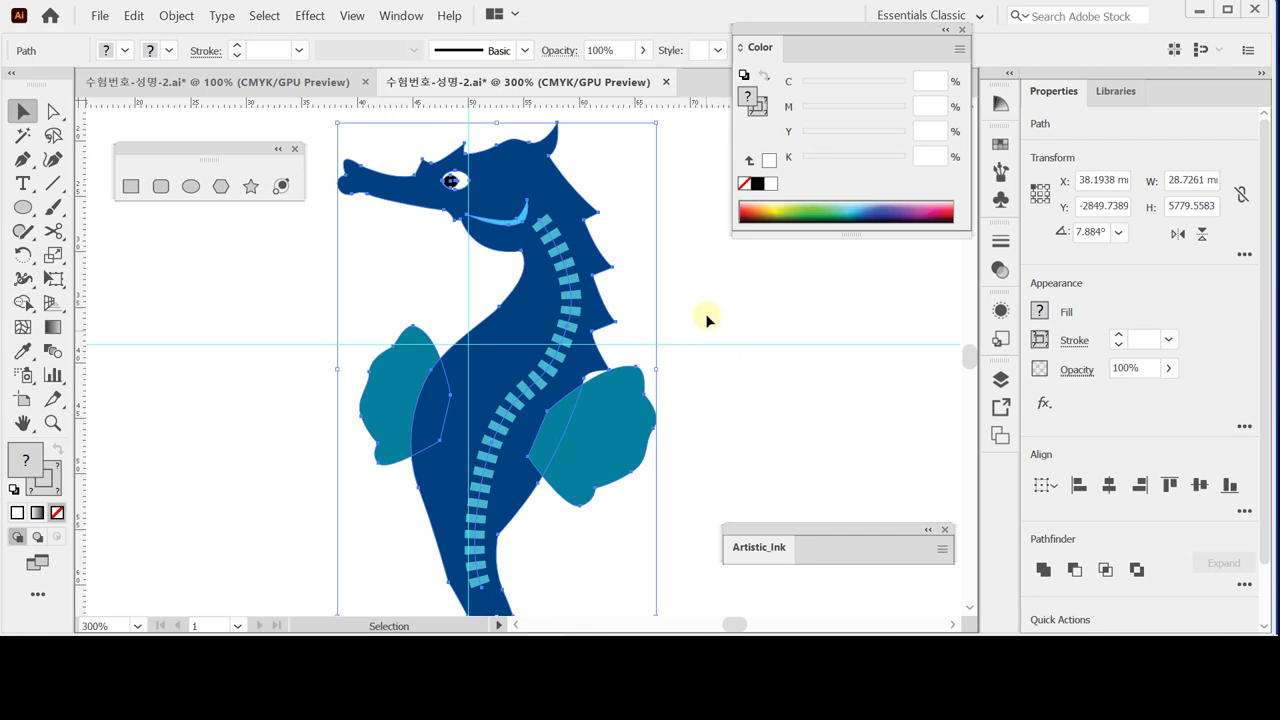
# - Convert all of the sea horse's reference shapes to guides and clear the selection
pyautogui.click(598, 210)
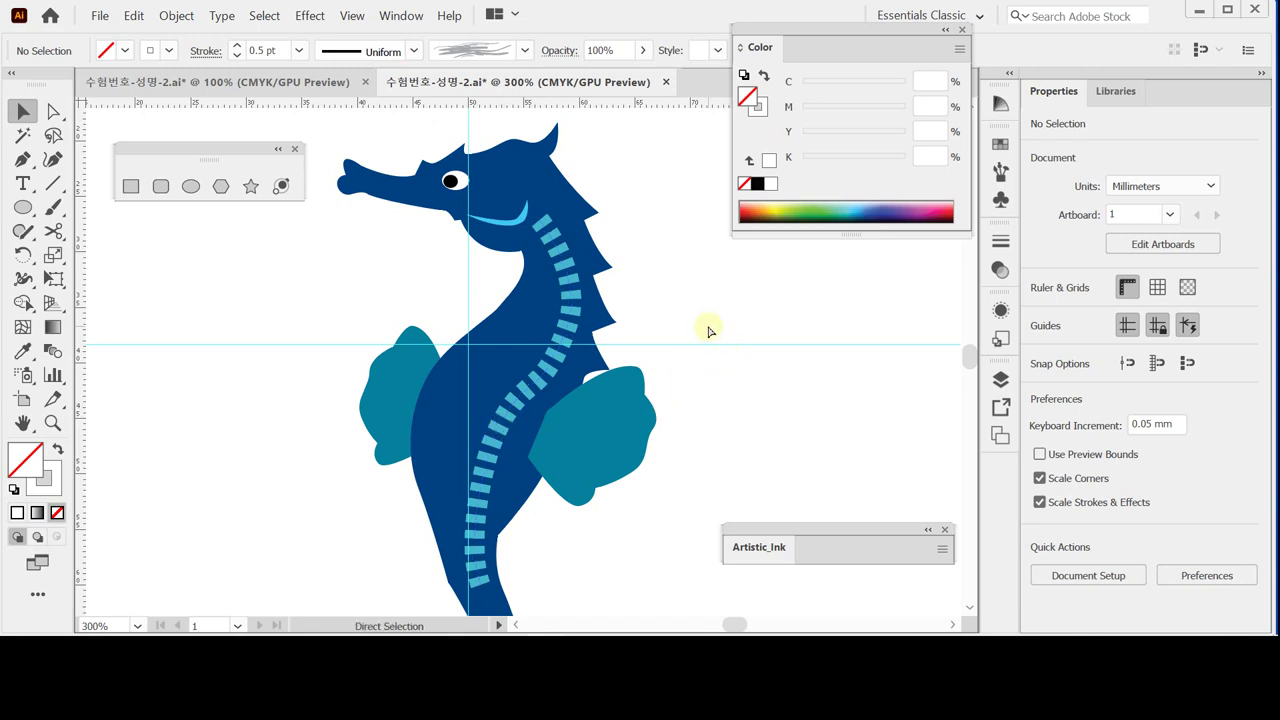
pyautogui.hotkey('ctrl', 'a')
pyautogui.hotkey('ctrl', 'y')
pyautogui.hotkey('ctrl', 'shift', 'a')
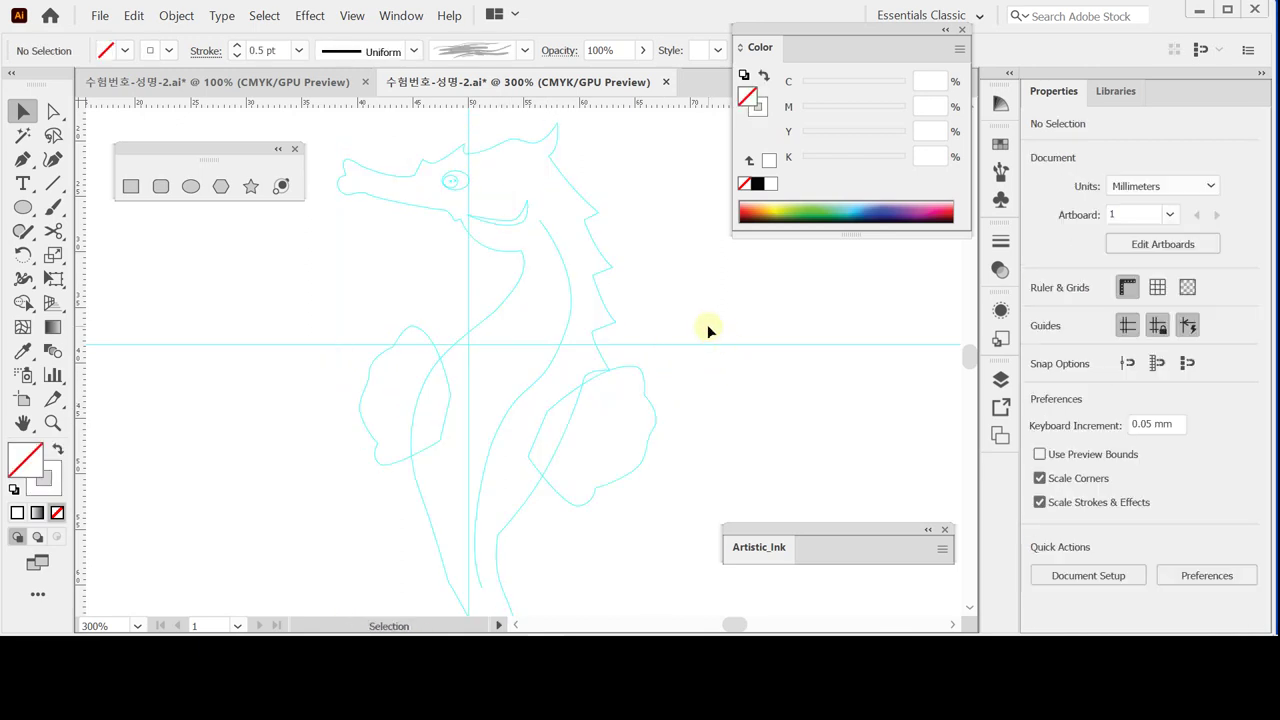
# - Activate the Pen tool with no fill and a default black 1 pt stroke
pyautogui.click(23, 159)
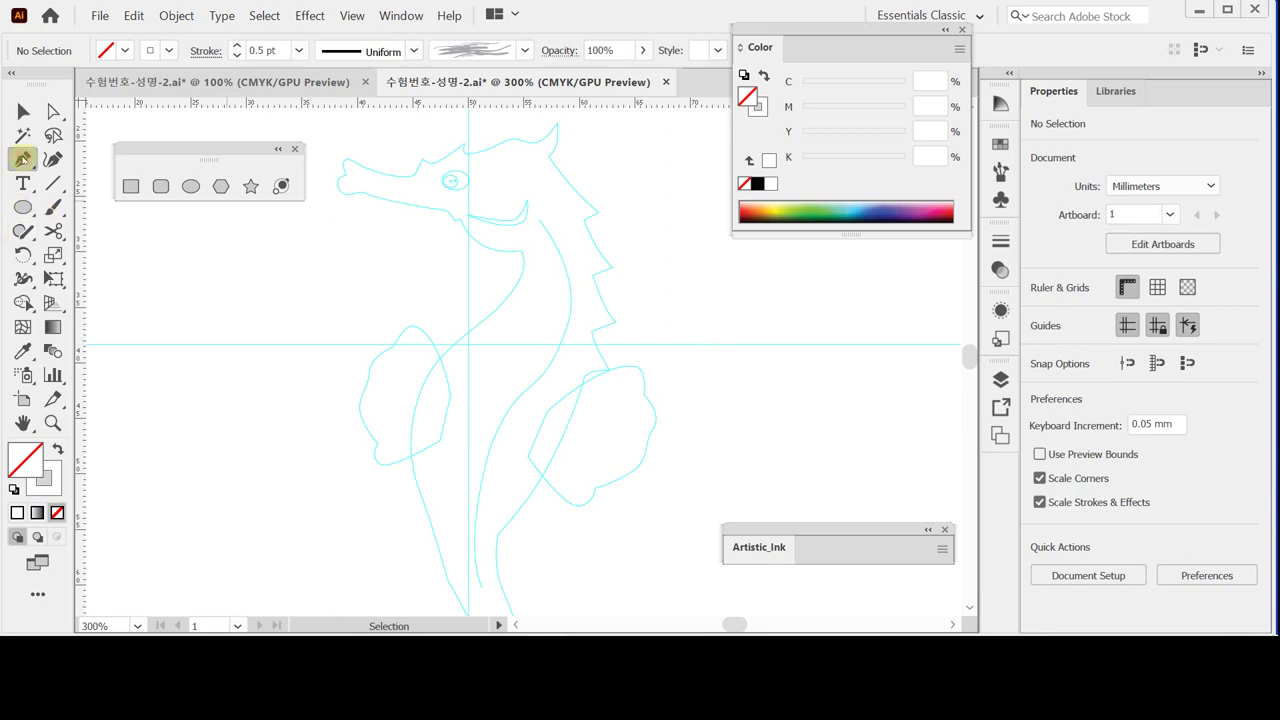
pyautogui.click(13, 489)
pyautogui.click(56, 512)
pyautogui.click(45, 481)
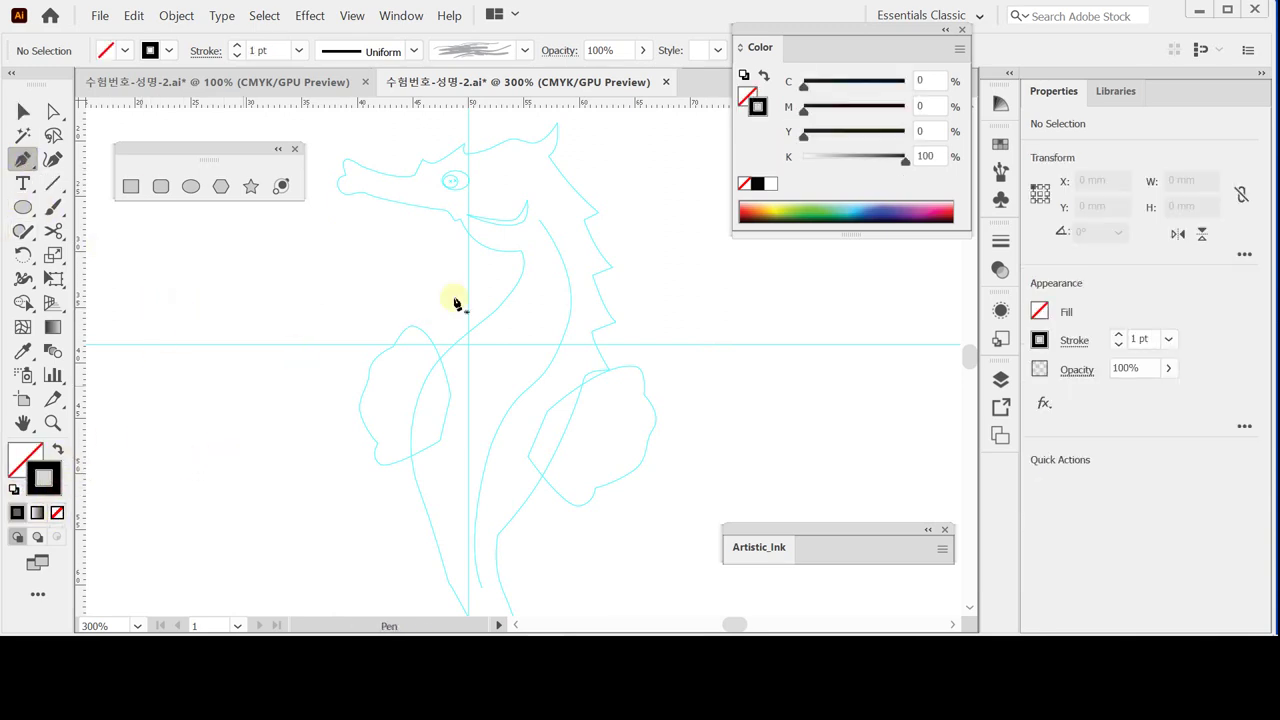
# - Start a Pen path on the sea horse guide at the notch between the two lips of the snout
pyautogui.scroll(1, 470, 250)
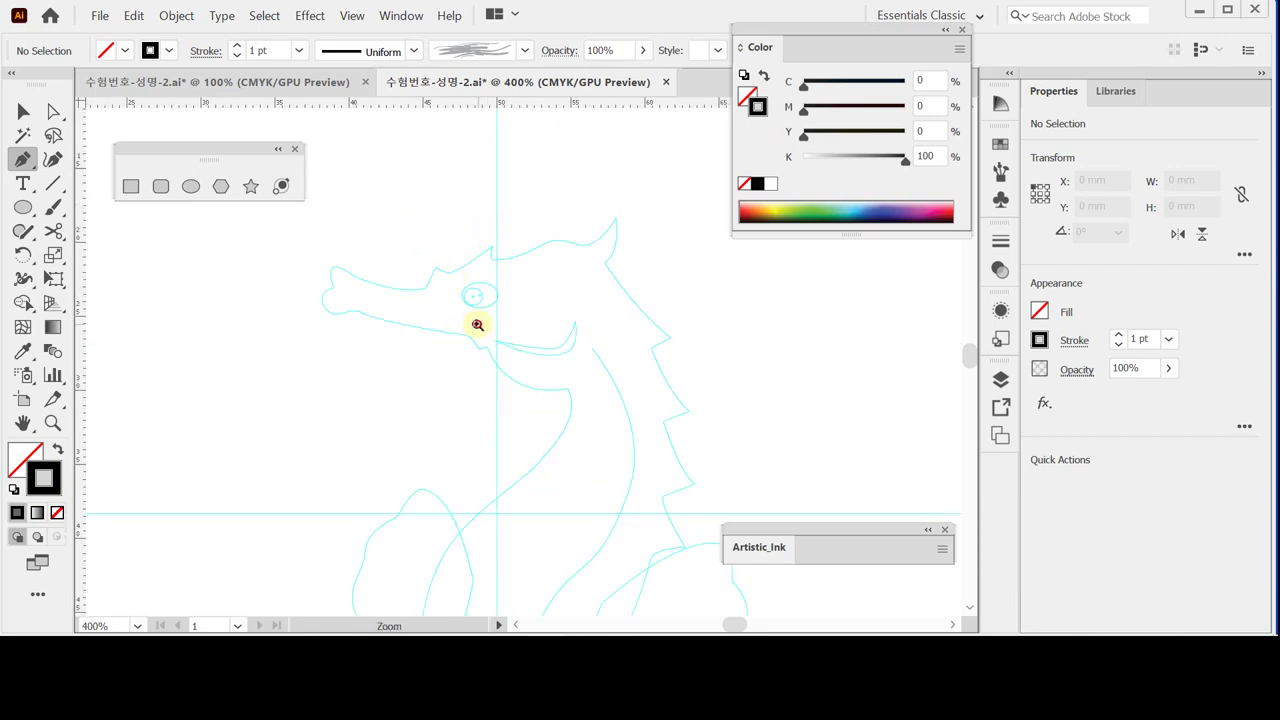
pyautogui.scroll(1, 450, 328)
pyautogui.scroll(1, 418, 329)
pyautogui.moveTo(509, 340); pyautogui.dragTo(345, 346)
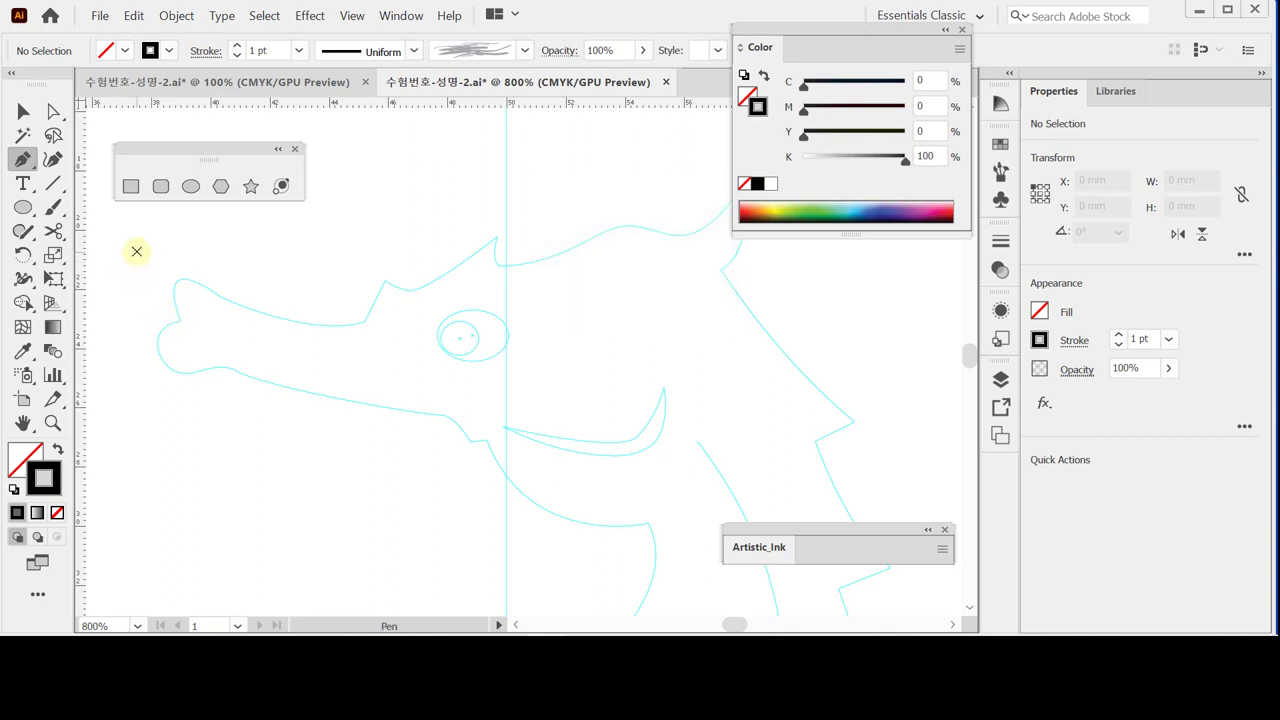
pyautogui.press('capslock')
pyautogui.click(181, 325)
pyautogui.moveTo(237, 277); pyautogui.dragTo(222, 265)
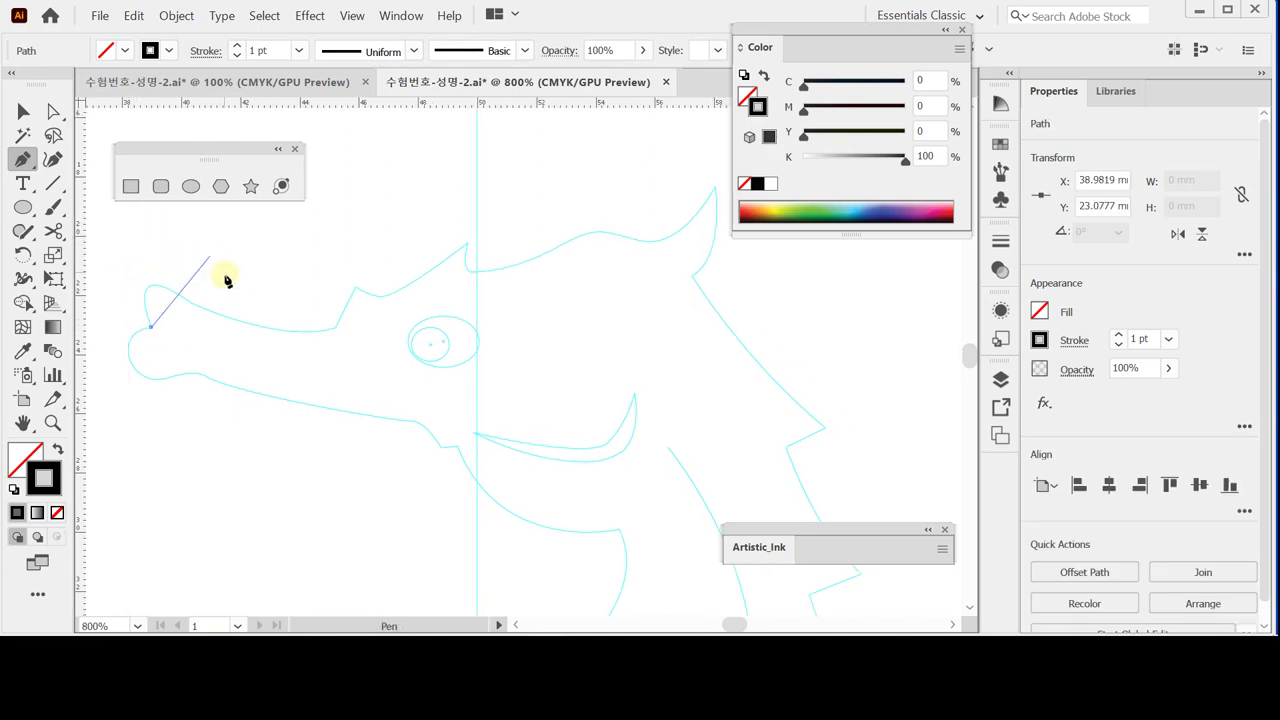
pyautogui.click(135, 275)
pyautogui.hotkey('ctrl', 'z')
pyautogui.click(200, 258)
pyautogui.hotkey('ctrl', 'z')
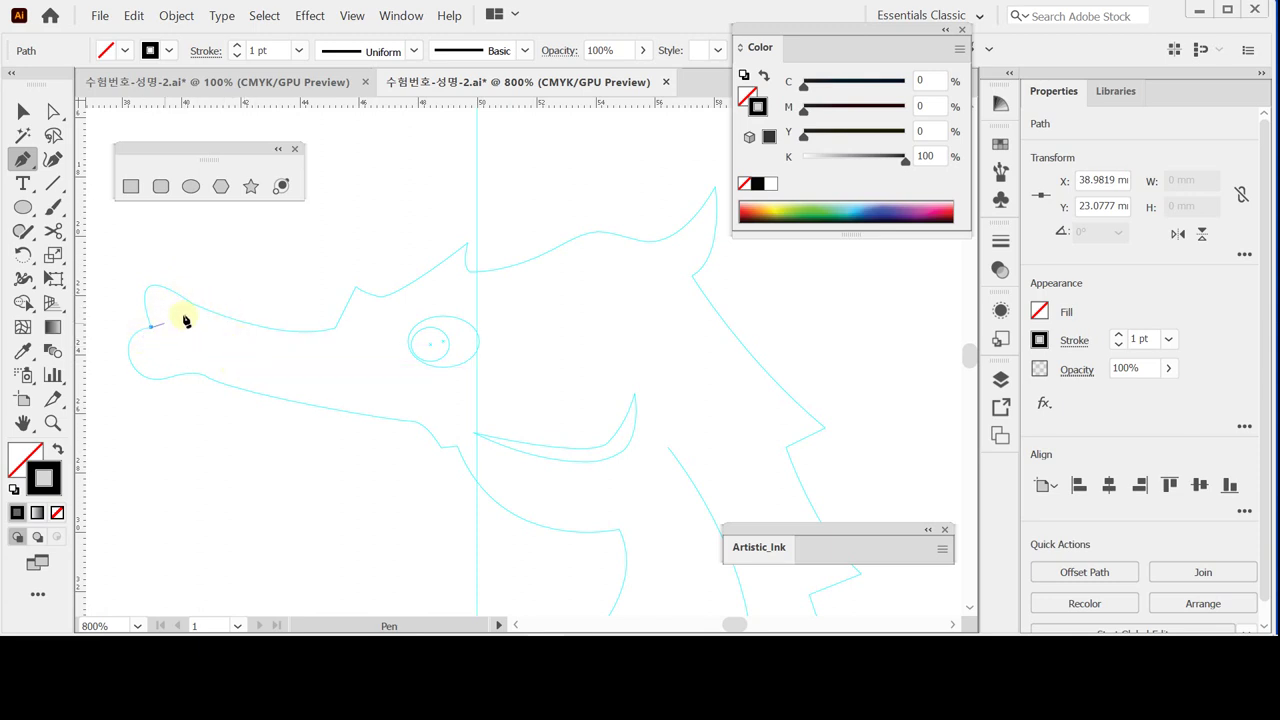
# - Trace the upper lip and the top of the snout with curved segments, ending with a straight rise to the brow bump's tip
pyautogui.moveTo(180, 298); pyautogui.dragTo(238, 334)
pyautogui.moveTo(238, 331)
pyautogui.mouseDown()
pyautogui.moveTo(226, 340)
pyautogui.moveTo(237, 324)
pyautogui.moveTo(240, 336)
pyautogui.mouseUp()
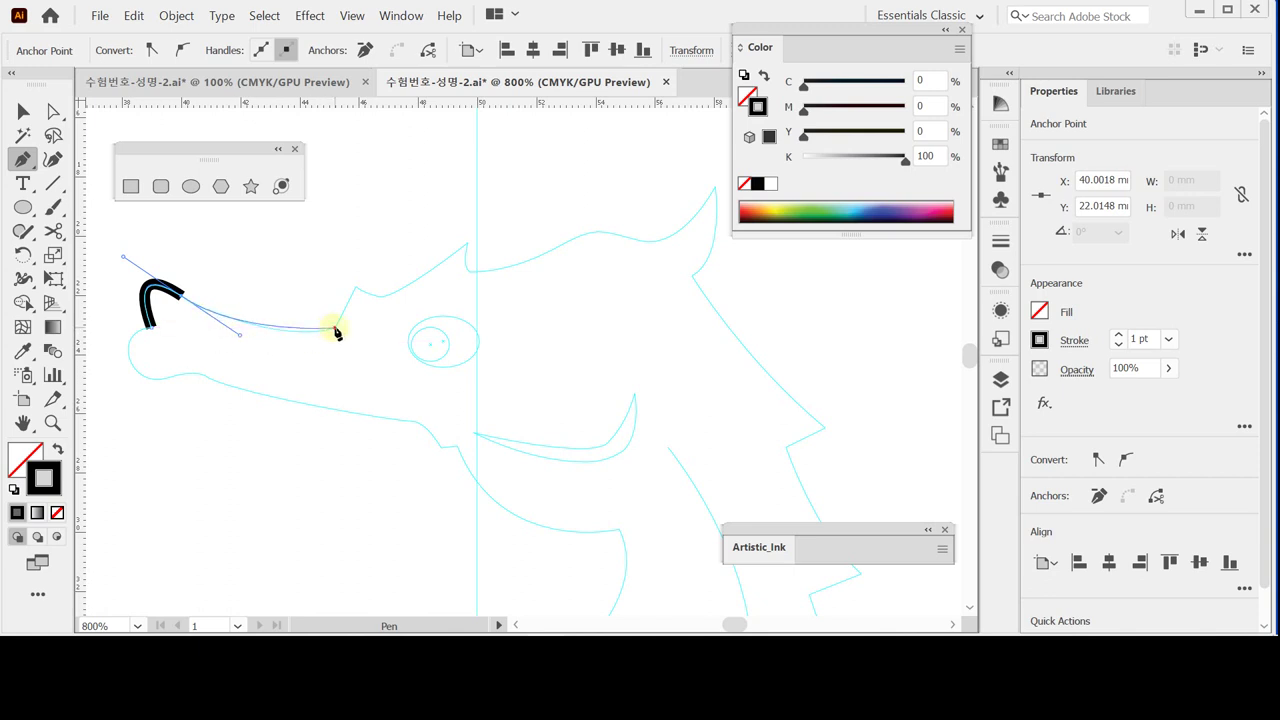
pyautogui.moveTo(336, 331); pyautogui.dragTo(360, 321)
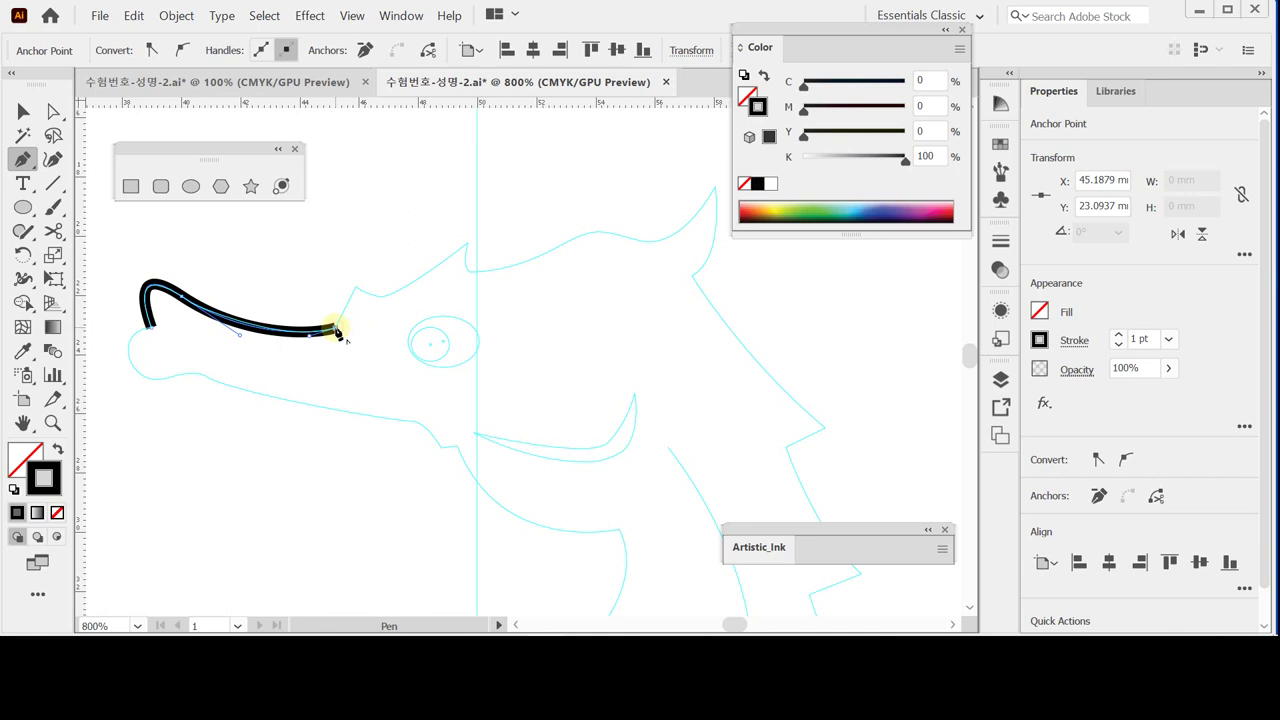
pyautogui.moveTo(338, 333)
pyautogui.mouseDown()
pyautogui.moveTo(369, 356)
pyautogui.moveTo(357, 287)
pyautogui.moveTo(368, 329)
pyautogui.mouseUp()
pyautogui.click(352, 288)
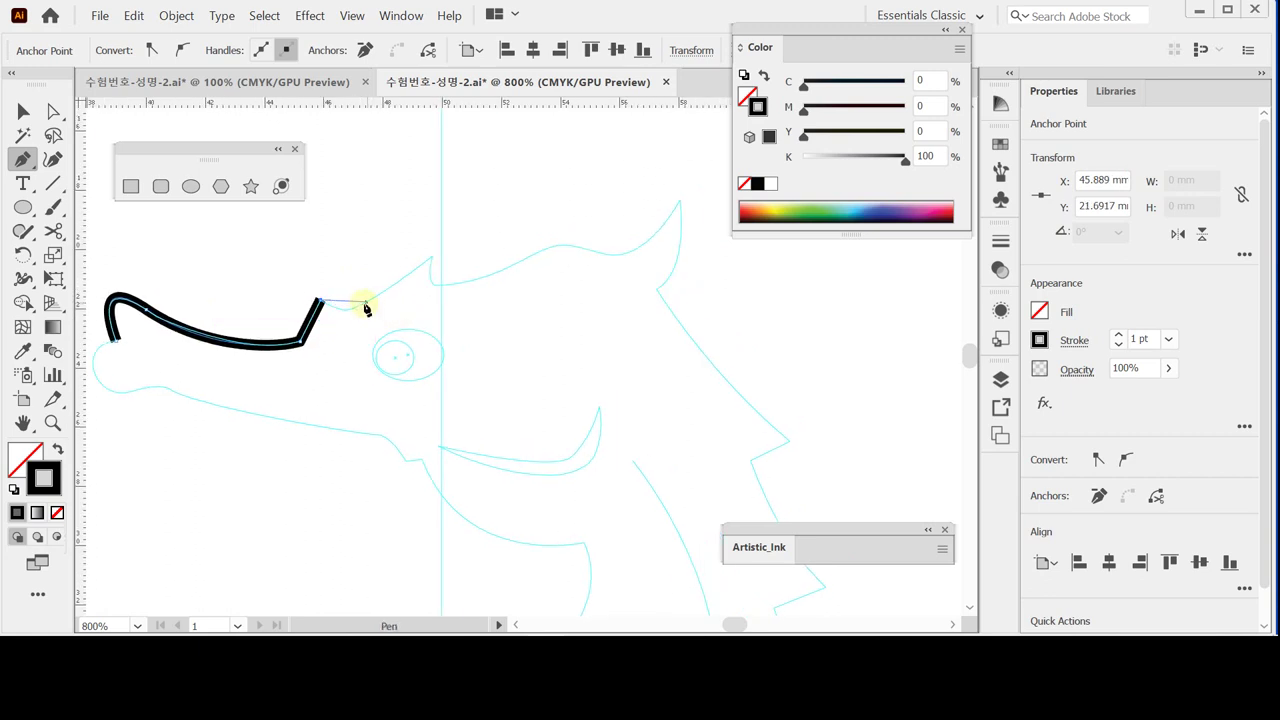
# - Continue the path through the dip behind the brow bump and up to the pointed tip of the forehead crest
pyautogui.moveTo(343, 314); pyautogui.dragTo(355, 309)
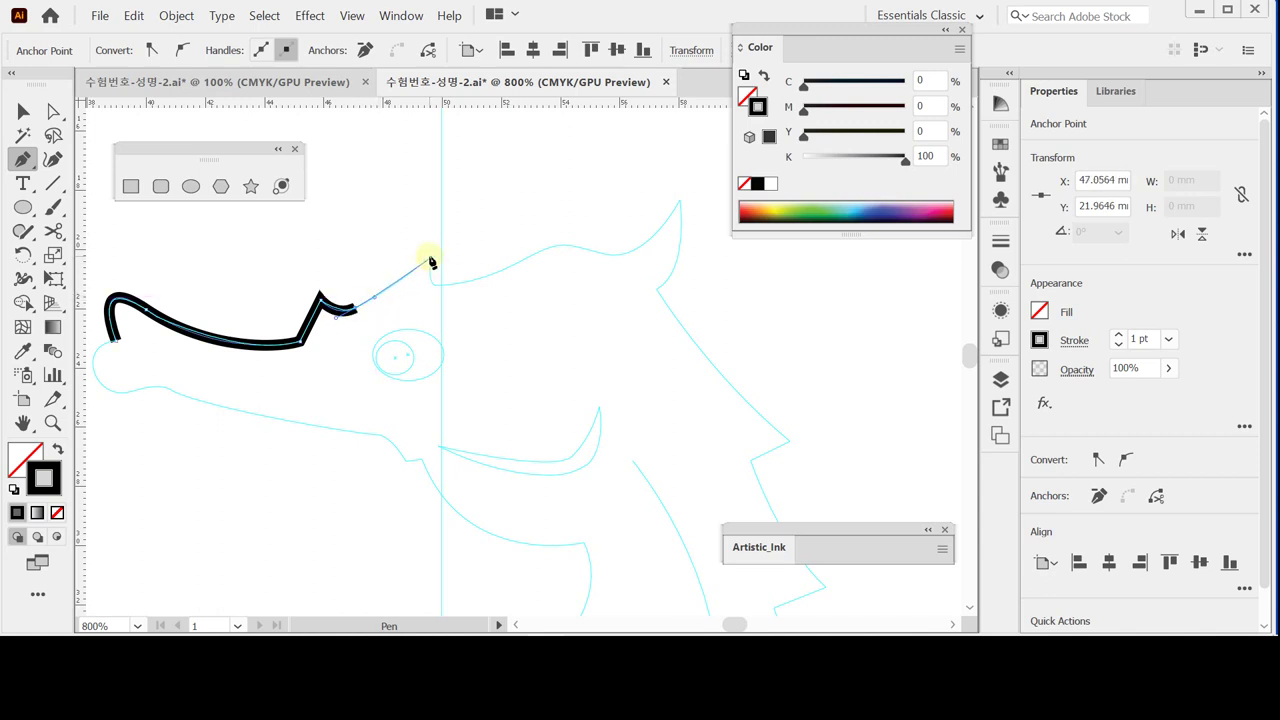
pyautogui.click(360, 306)
pyautogui.click(431, 259)
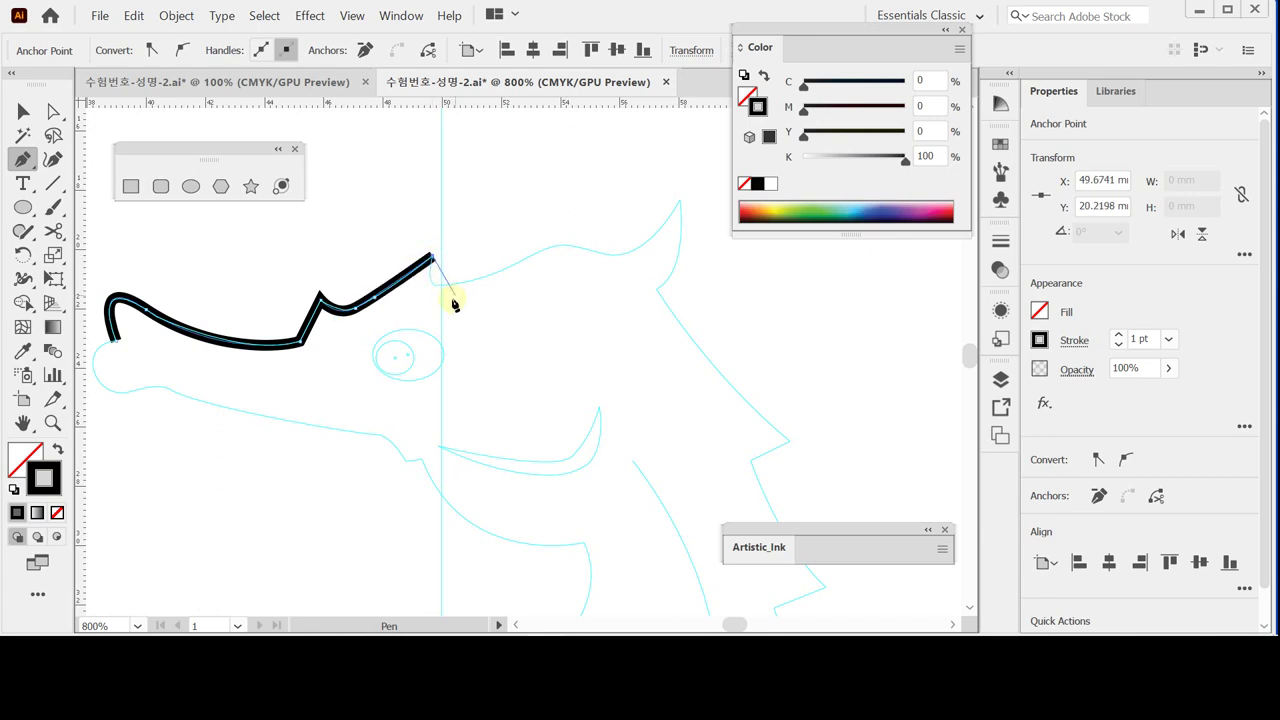
# - Trace from the forehead crest over the top of the head to the horn's tip and back down to its base
pyautogui.hscroll(2, 408, 294)
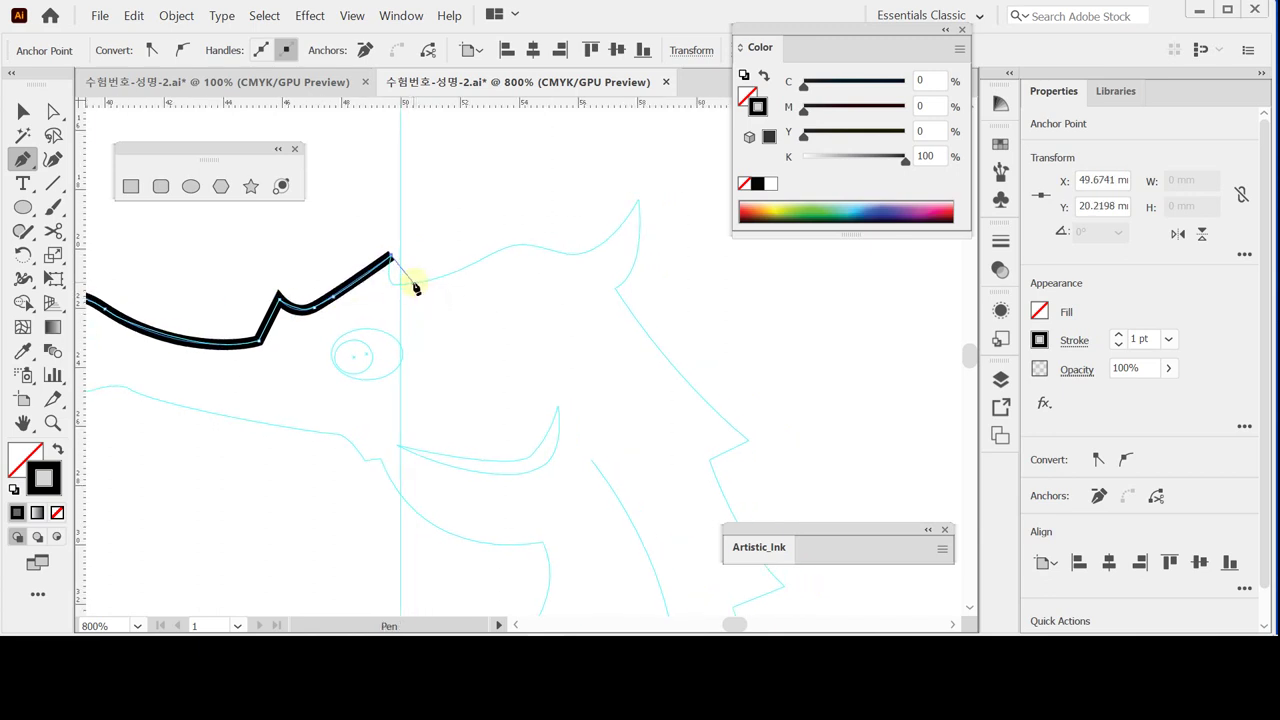
pyautogui.moveTo(413, 284); pyautogui.dragTo(448, 274)
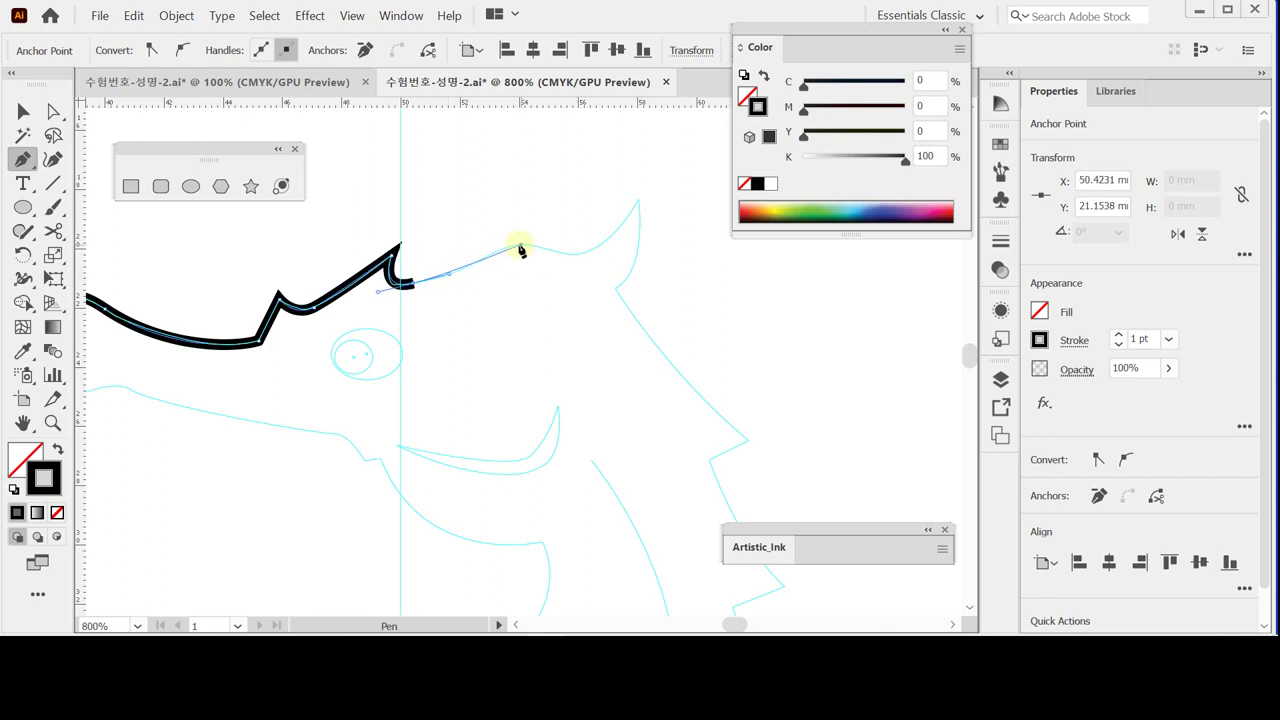
pyautogui.moveTo(516, 244); pyautogui.dragTo(598, 247)
pyautogui.moveTo(638, 201); pyautogui.dragTo(654, 165)
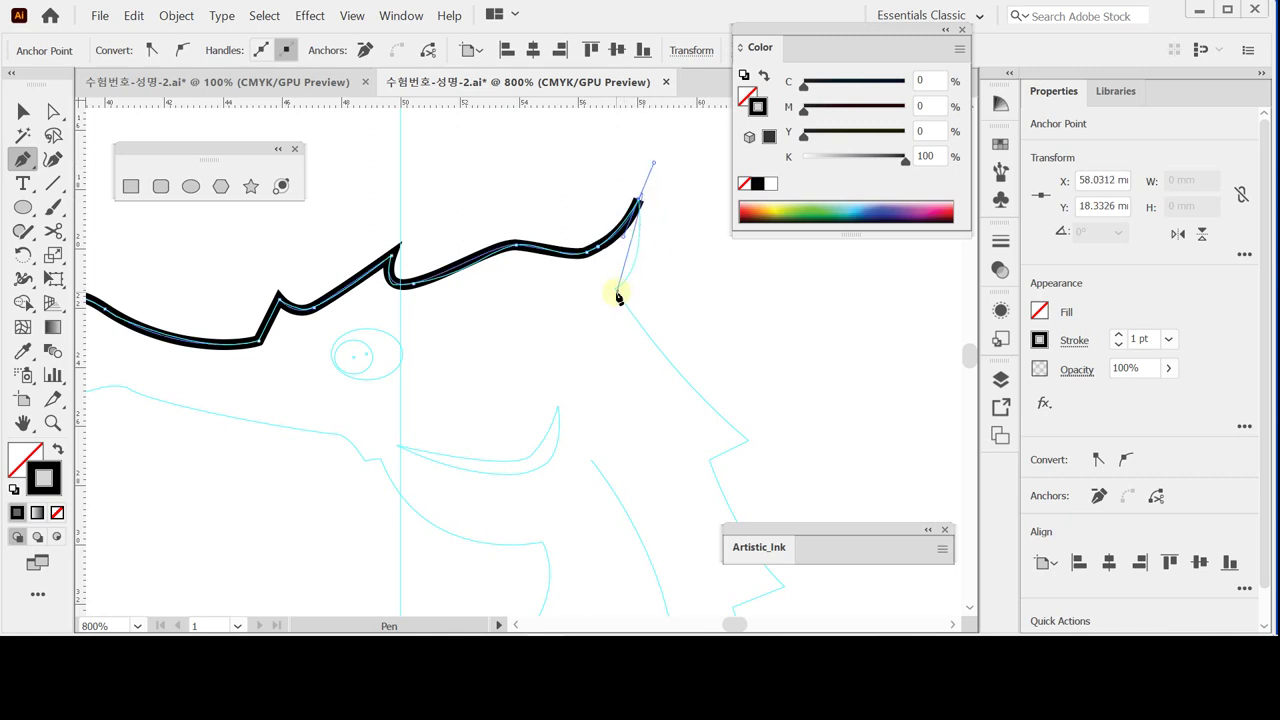
pyautogui.click(640, 205)
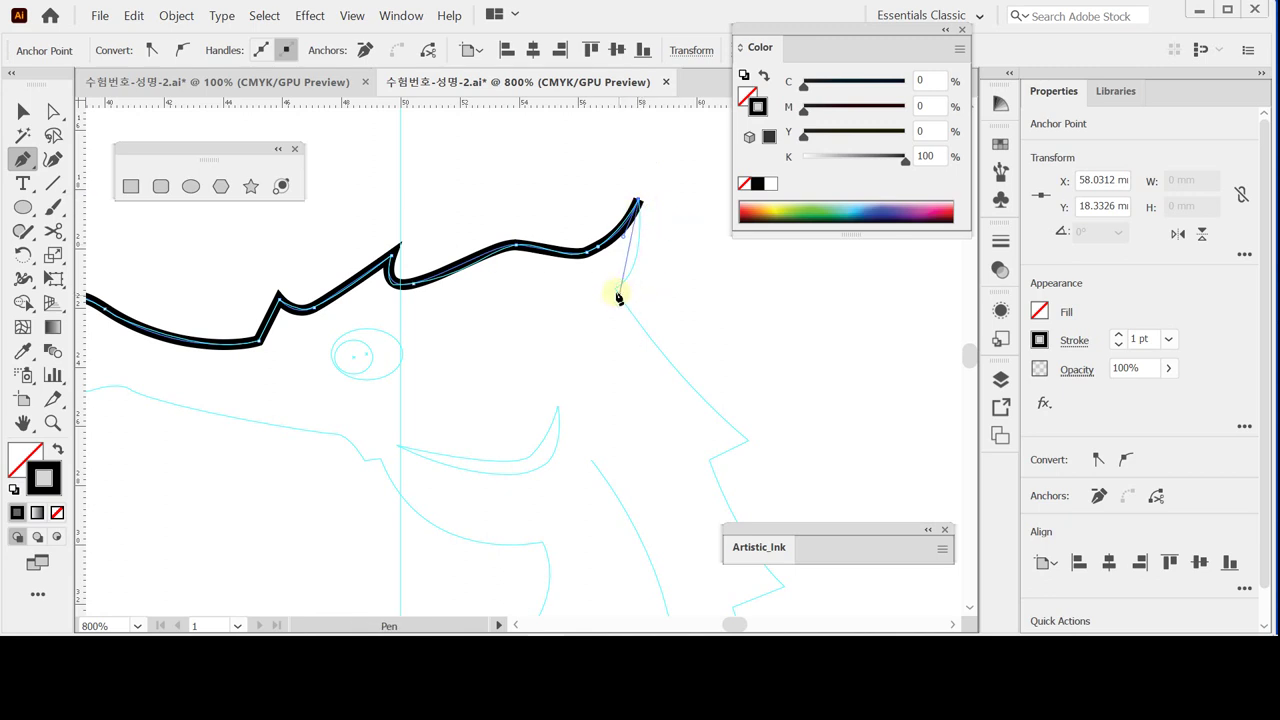
pyautogui.moveTo(615, 289); pyautogui.dragTo(578, 326)
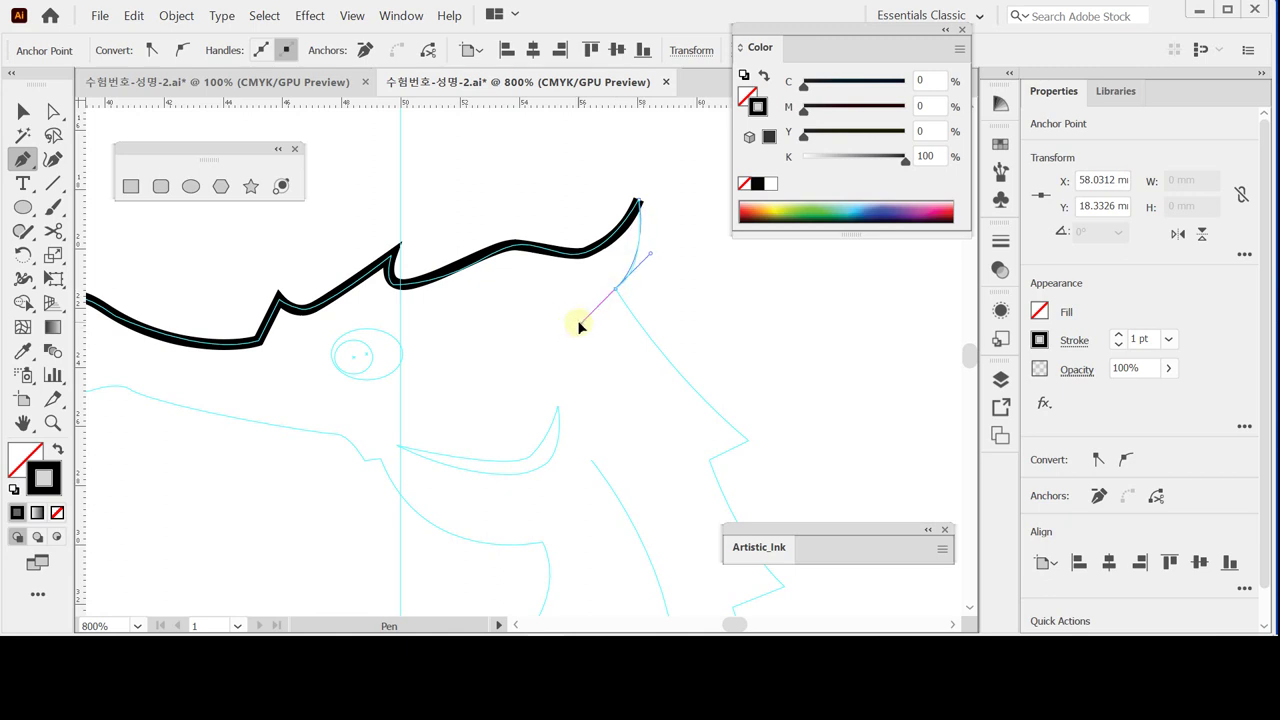
# - Trace the back of the neck from the horn's base to the first spine's tip, making both points corners
pyautogui.scroll(-3, 594, 251)
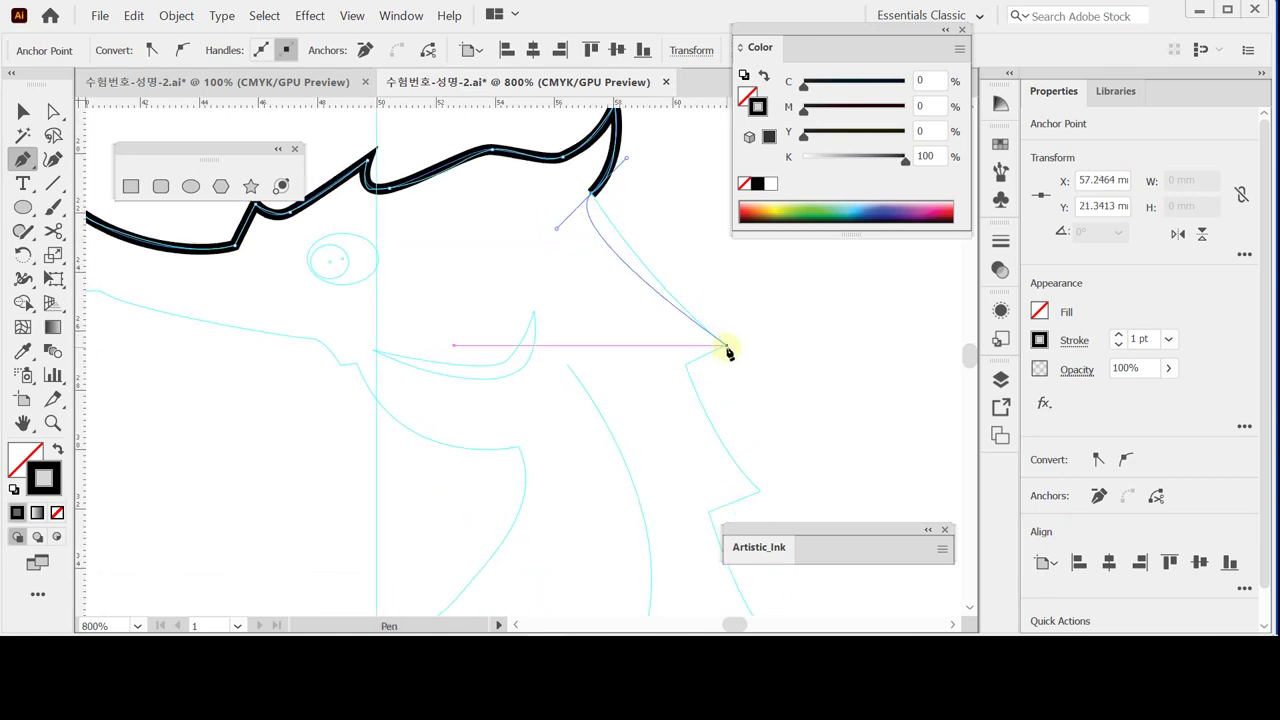
pyautogui.click(594, 197)
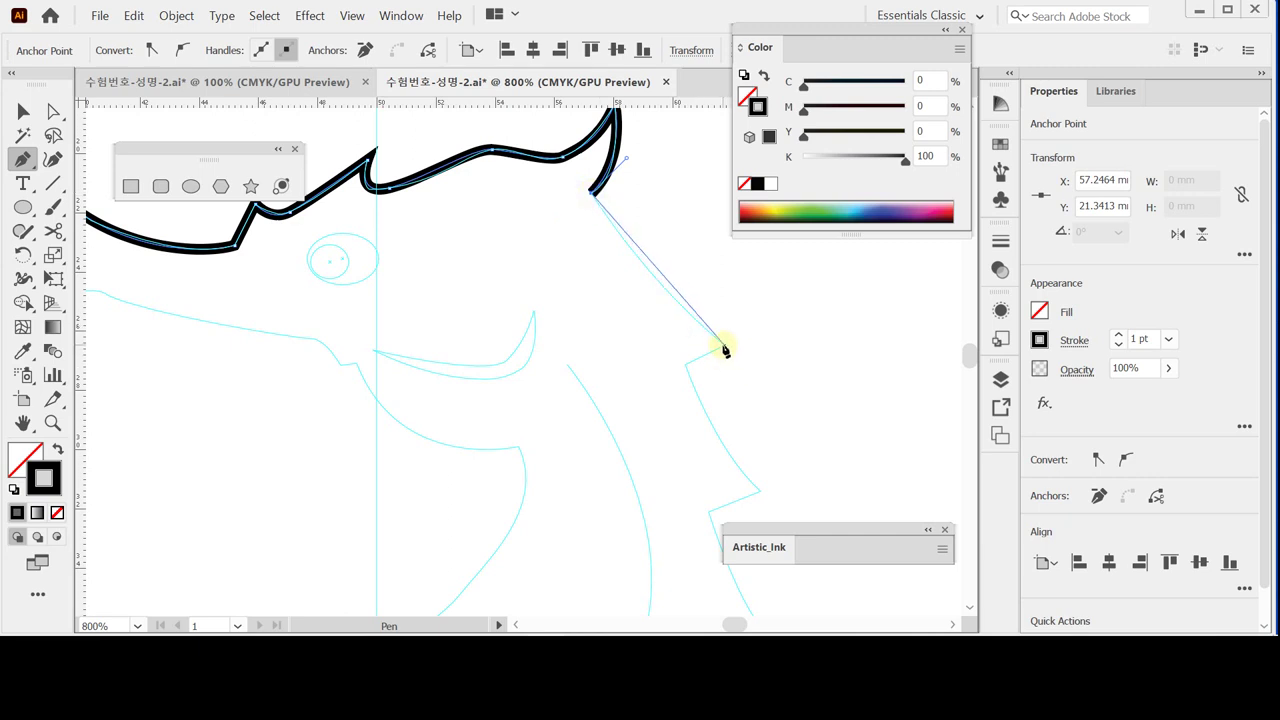
pyautogui.moveTo(724, 346)
pyautogui.mouseDown()
pyautogui.moveTo(766, 363)
pyautogui.moveTo(779, 388)
pyautogui.moveTo(654, 320)
pyautogui.moveTo(620, 275)
pyautogui.mouseUp()
pyautogui.press('space')
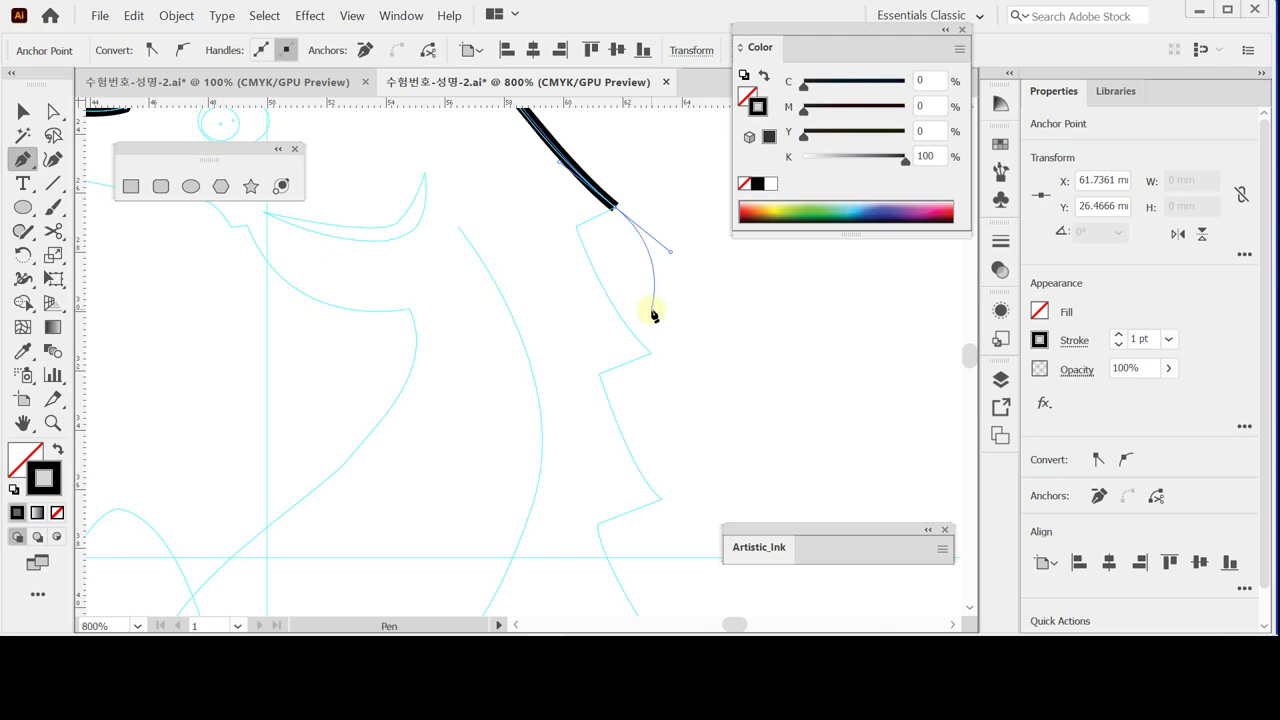
pyautogui.press('space')
pyautogui.moveTo(683, 317)
pyautogui.mouseDown()
pyautogui.moveTo(611, 349)
pyautogui.moveTo(654, 306)
pyautogui.moveTo(666, 320)
pyautogui.moveTo(631, 340)
pyautogui.moveTo(711, 331)
pyautogui.moveTo(652, 283)
pyautogui.moveTo(670, 299)
pyautogui.mouseUp()
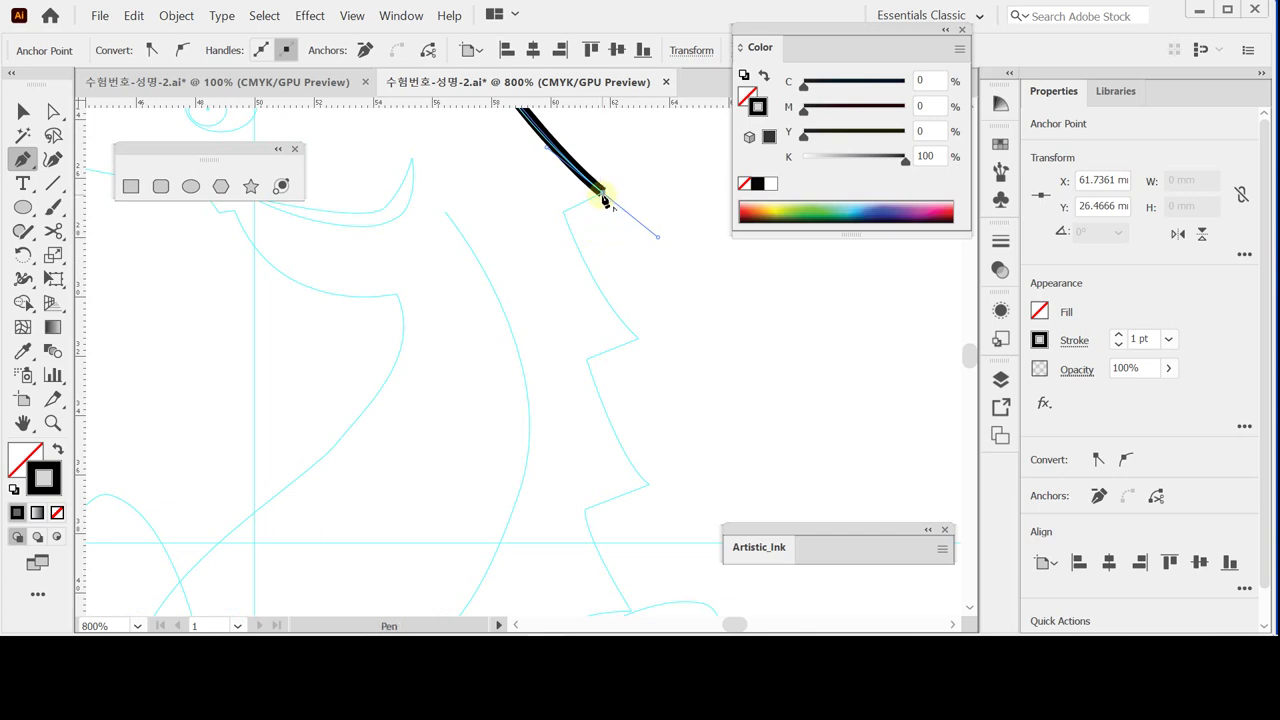
pyautogui.click(601, 193)
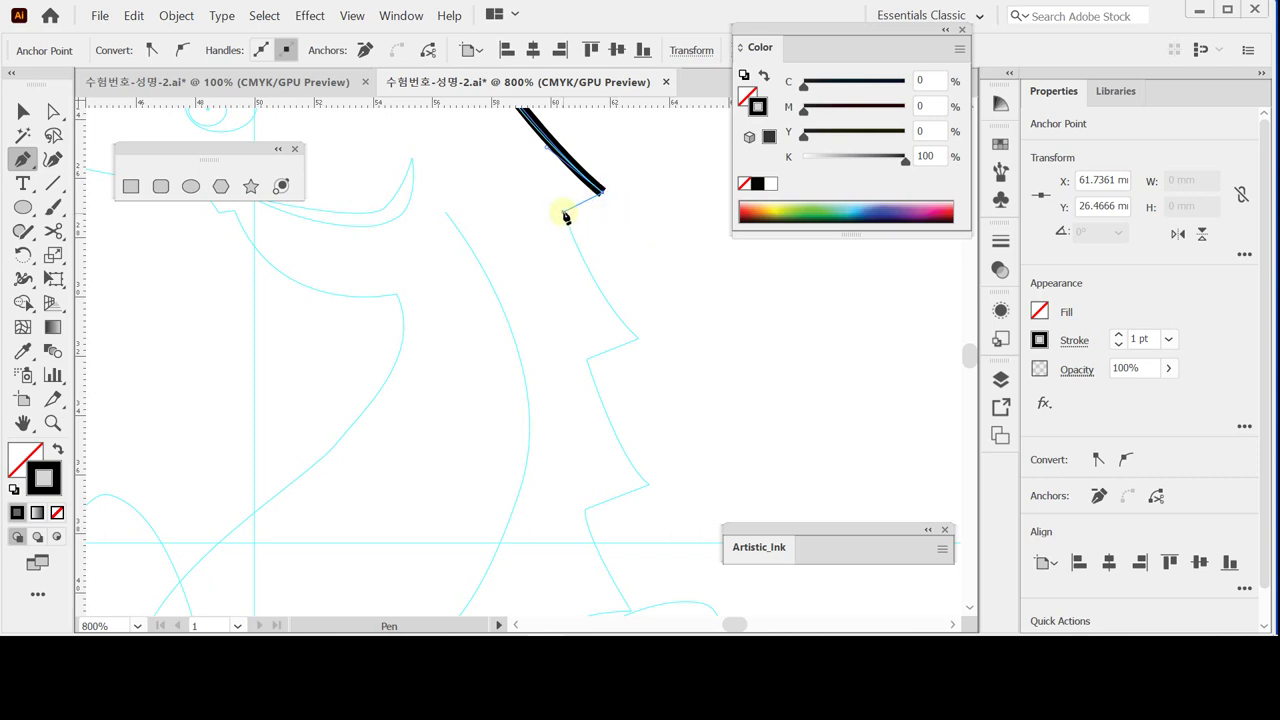
# - Trace the second and third back spines with straight notches and curved edges, ending each tip as a corner point
pyautogui.click(563, 213)
pyautogui.moveTo(637, 340); pyautogui.dragTo(693, 394)
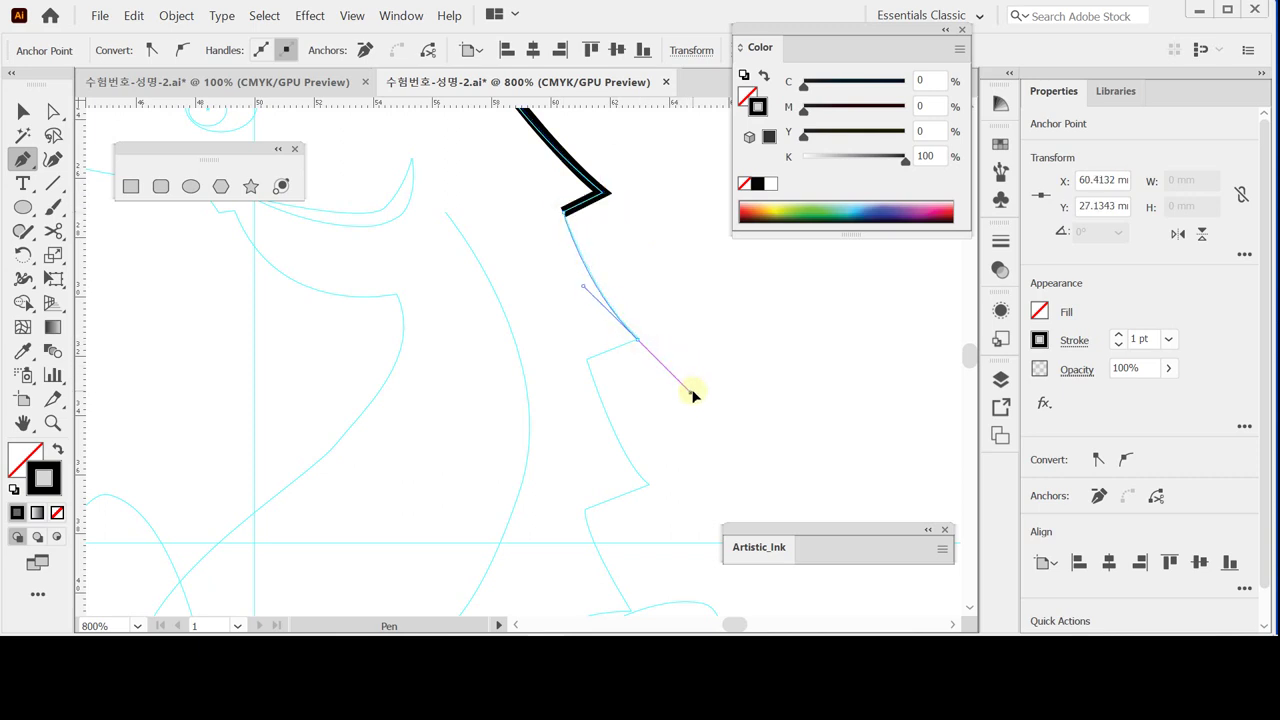
pyautogui.click(636, 340)
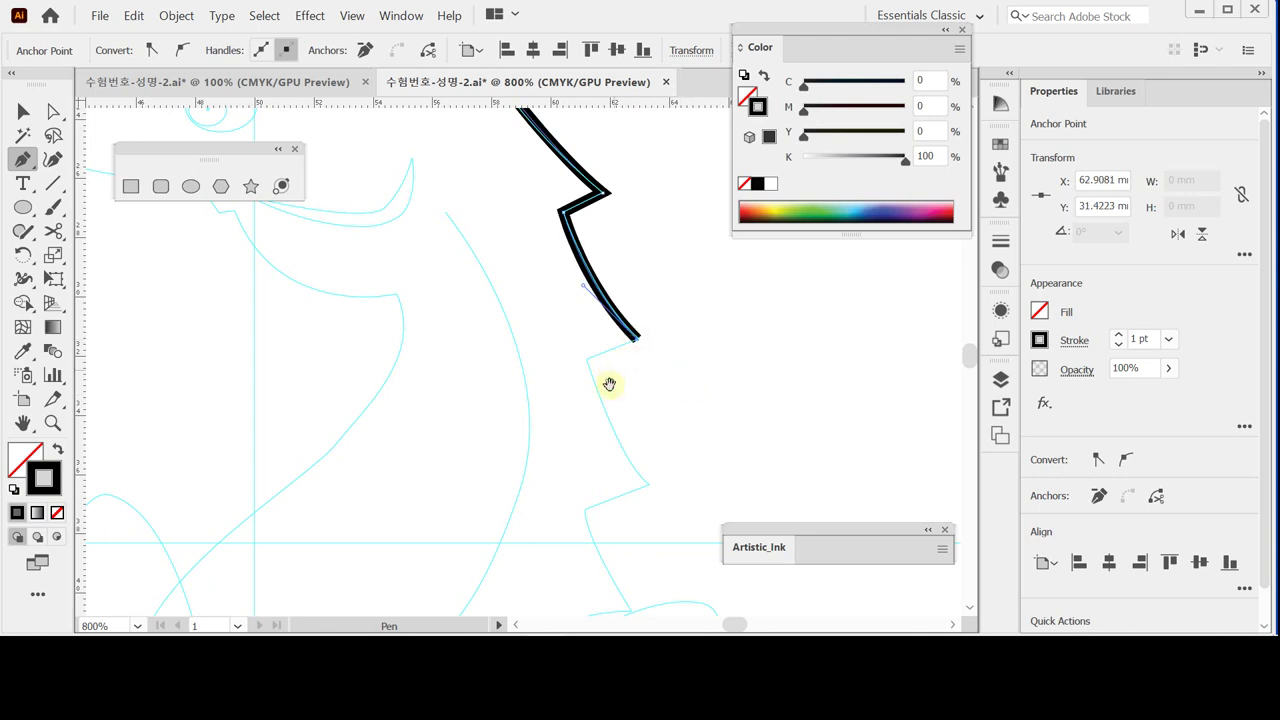
pyautogui.moveTo(609, 380); pyautogui.dragTo(590, 277)
pyautogui.click(574, 259)
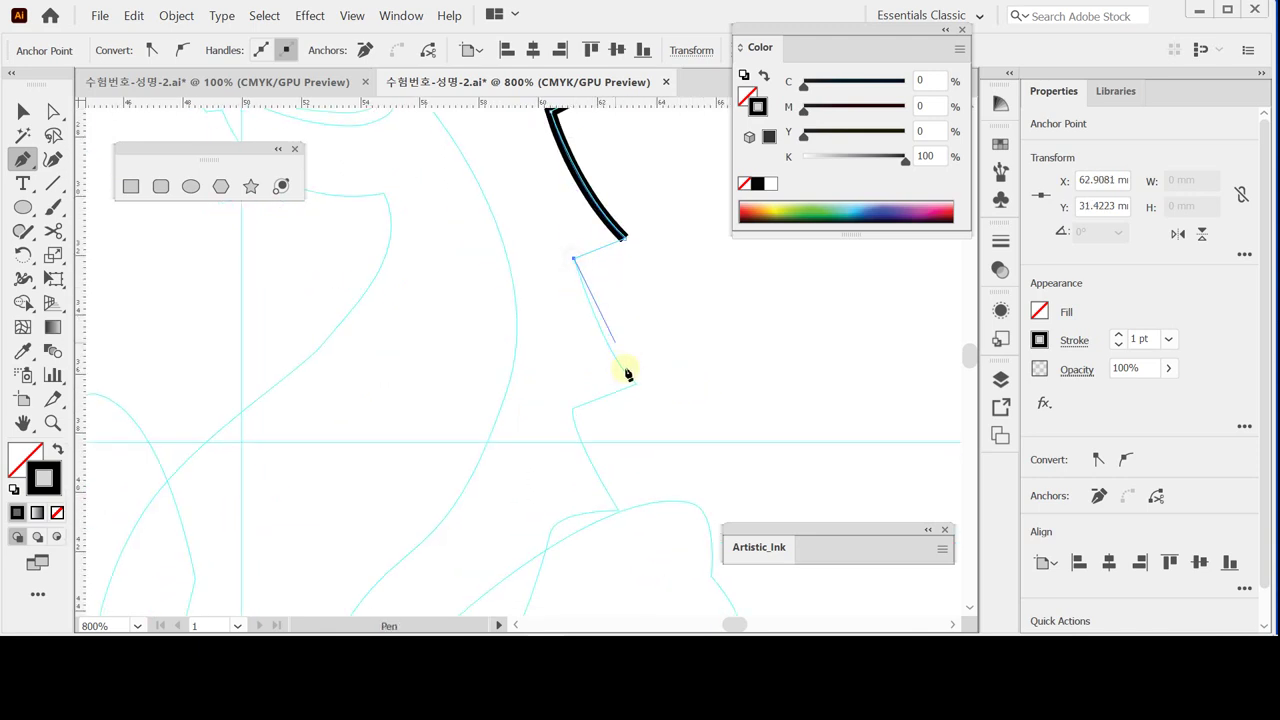
pyautogui.moveTo(628, 381); pyautogui.dragTo(670, 419)
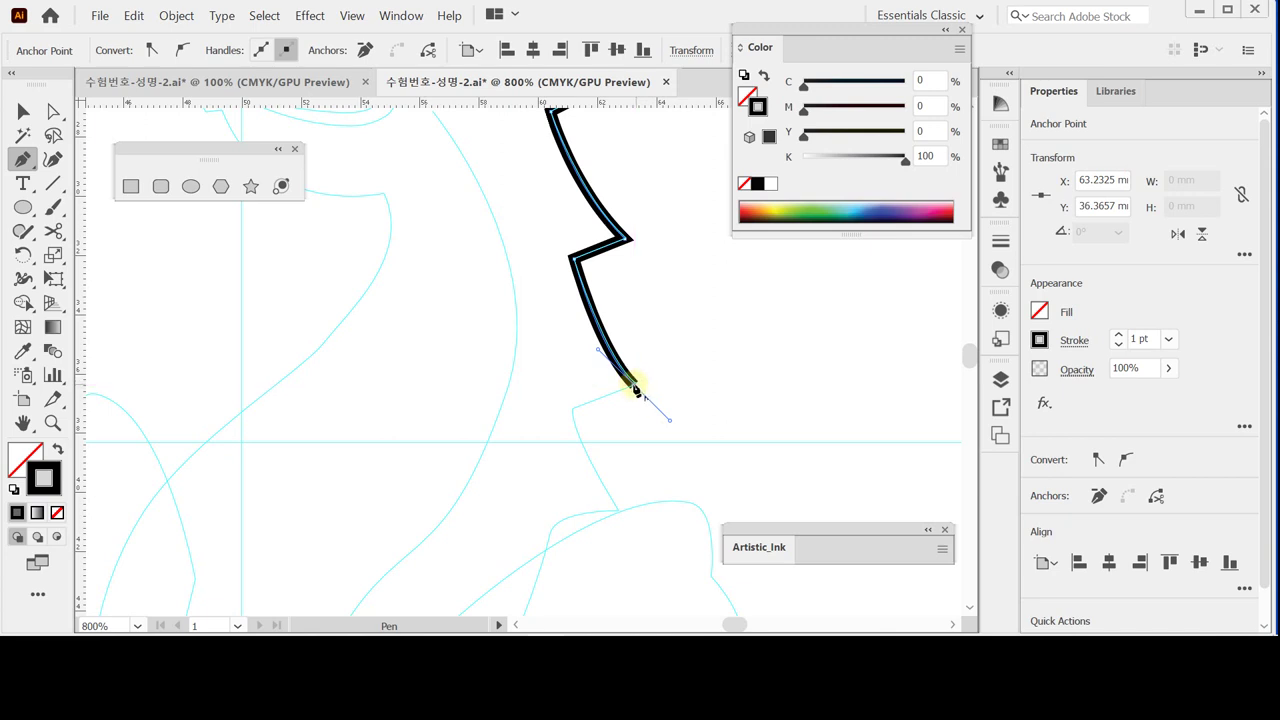
pyautogui.click(633, 386)
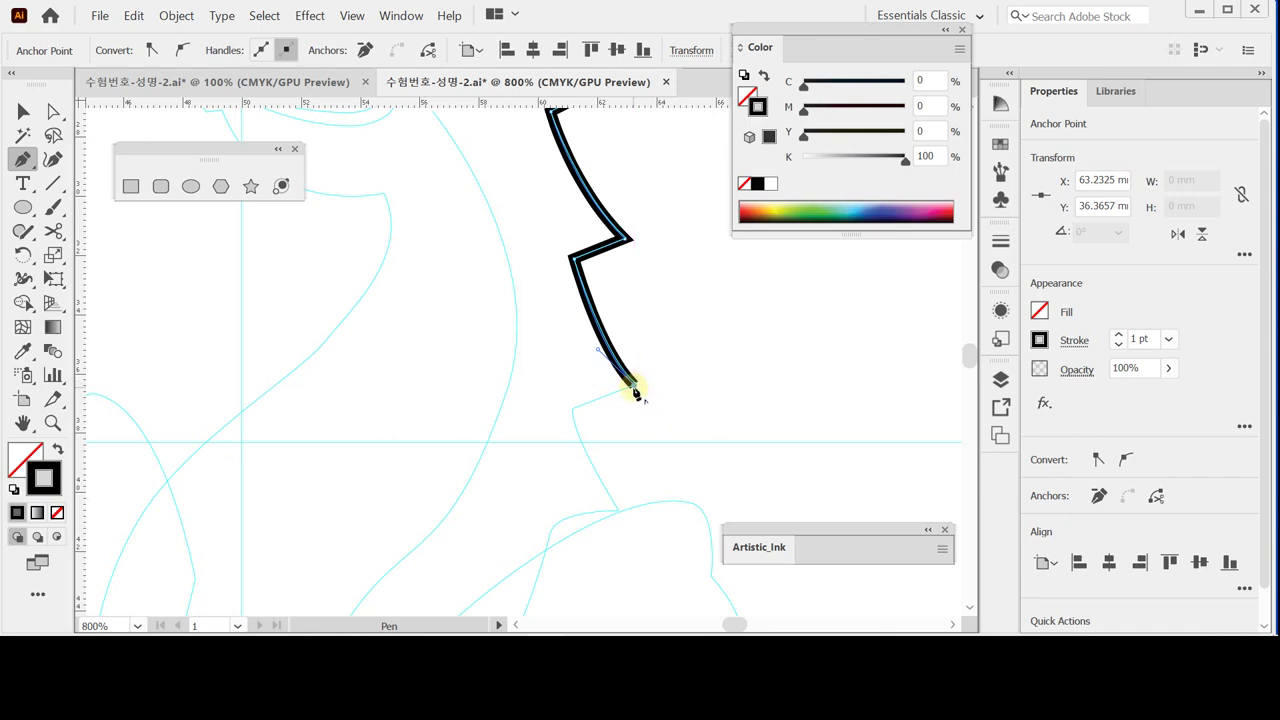
# - Trace the last back notch down to the junction with the rear fin, make a corner there, and curve into the tail edge
pyautogui.click(571, 409)
pyautogui.moveTo(603, 414); pyautogui.dragTo(595, 283)
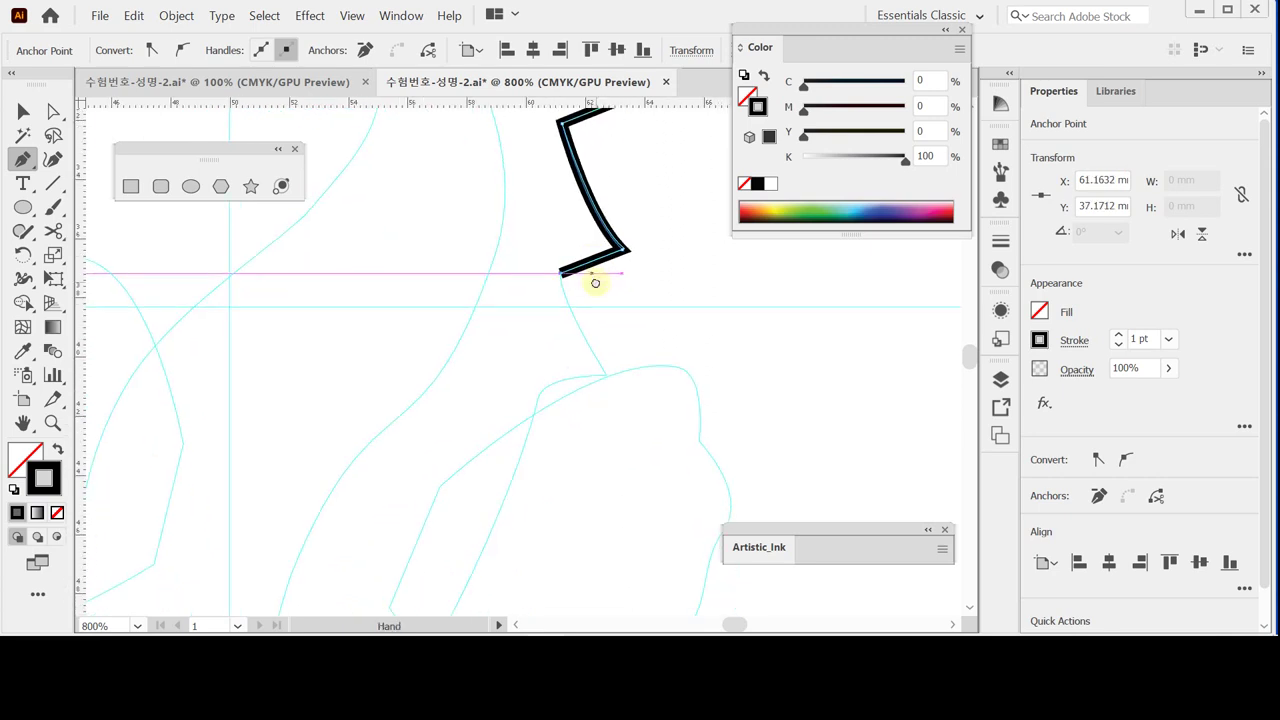
pyautogui.scroll(-1, 595, 283)
pyautogui.click(604, 345)
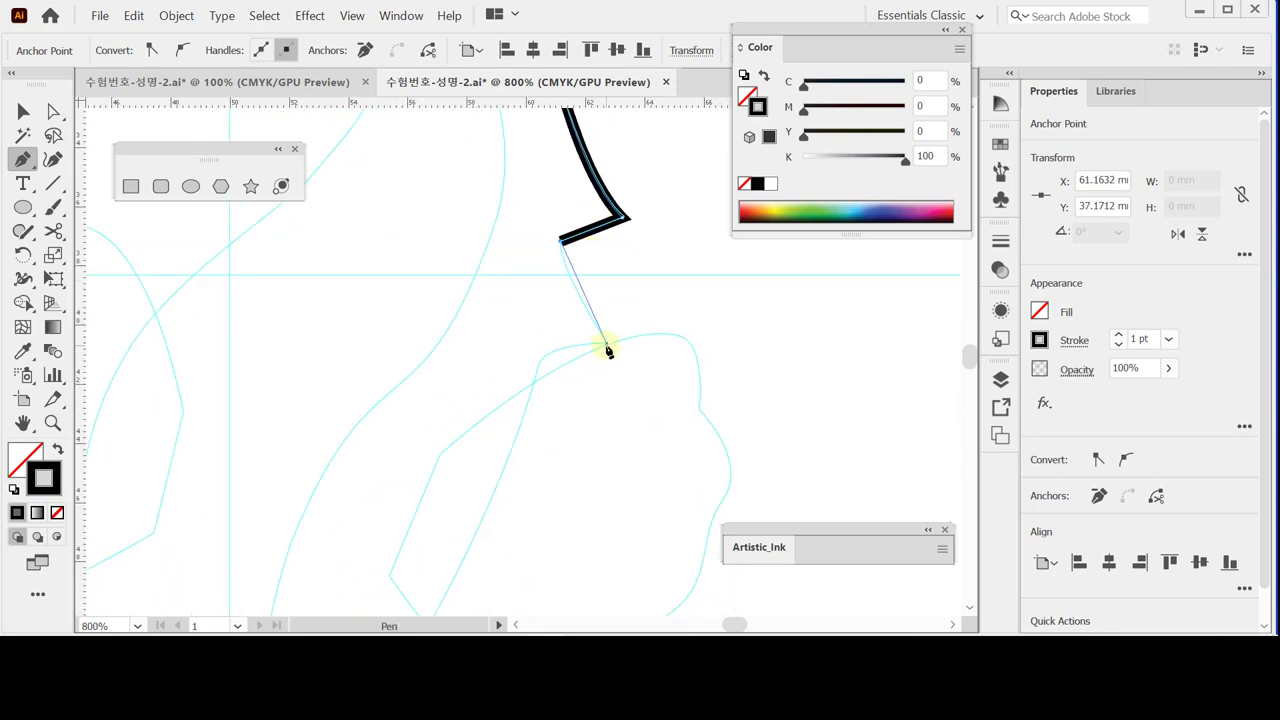
pyautogui.moveTo(632, 377); pyautogui.dragTo(644, 392)
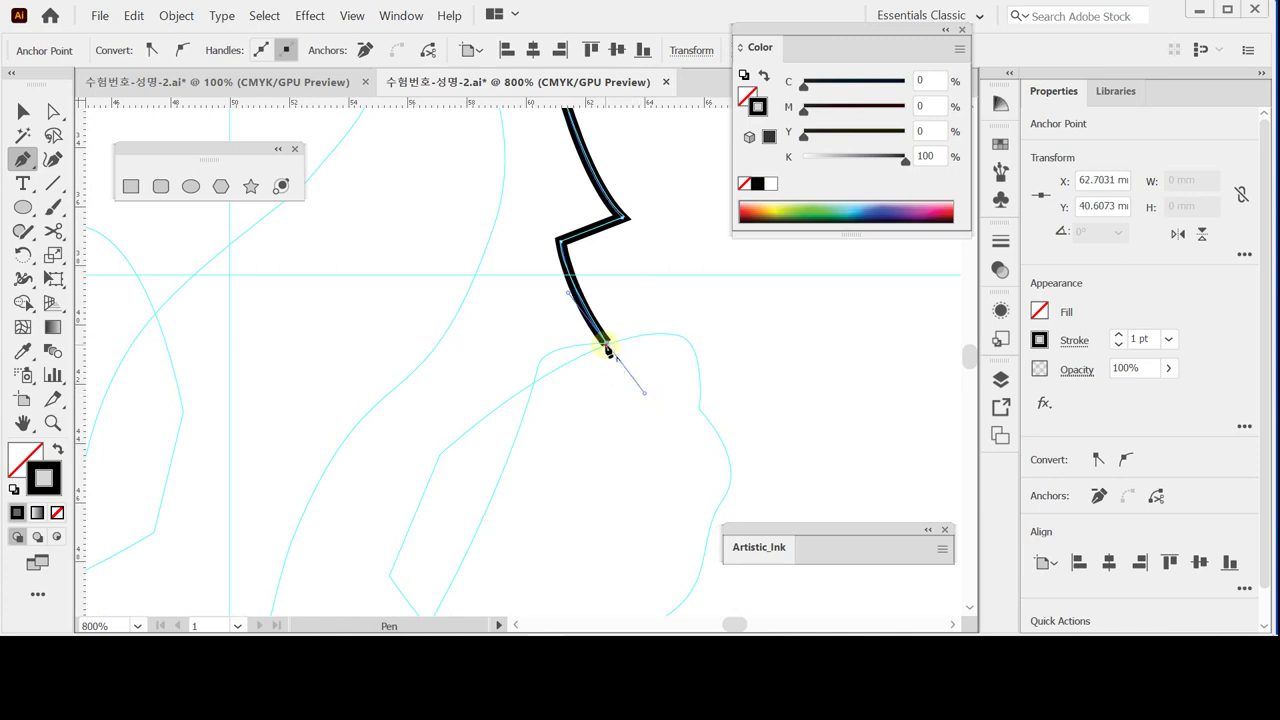
pyautogui.click(606, 347)
pyautogui.moveTo(537, 371); pyautogui.dragTo(531, 412)
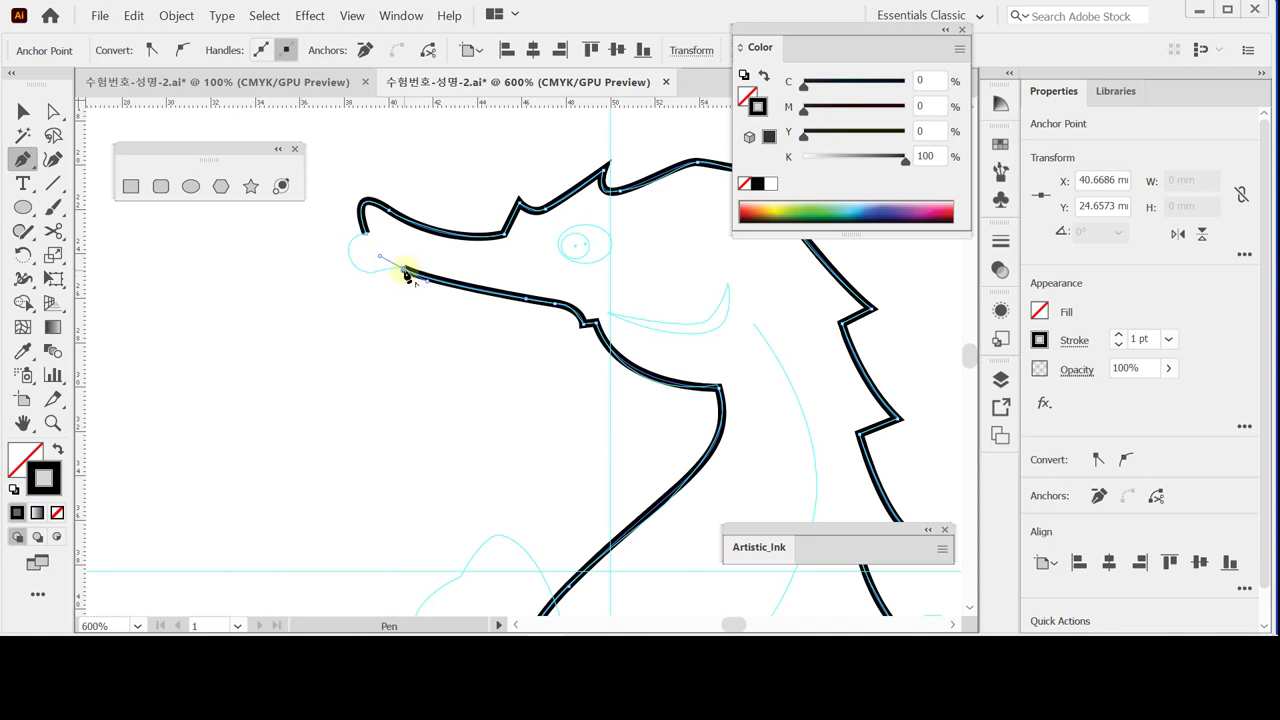
# - Trace the underside of the snout and around the lower lip, closing the body outline at its starting anchor between the lips
pyautogui.moveTo(405, 275); pyautogui.dragTo(343, 229)
pyautogui.click(360, 232)
pyautogui.keyDown('ctrl'); pyautogui.click(354, 274); pyautogui.keyUp('ctrl')
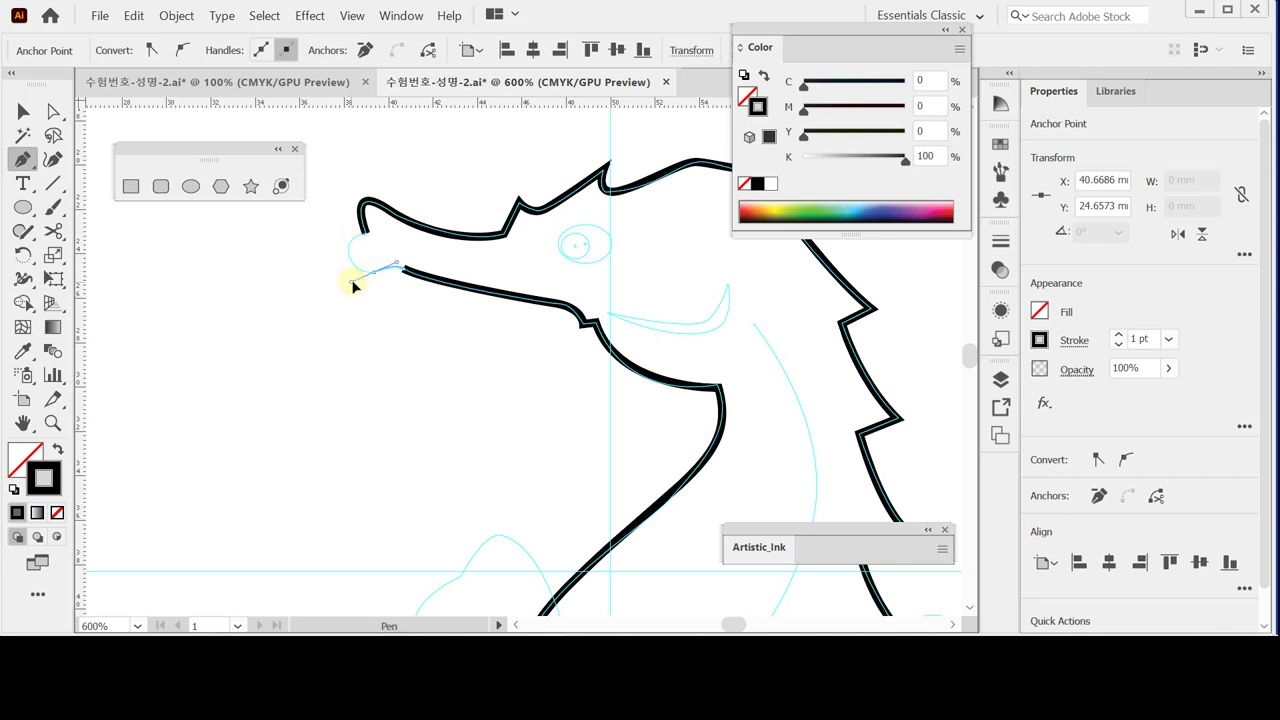
pyautogui.moveTo(352, 286); pyautogui.dragTo(363, 277)
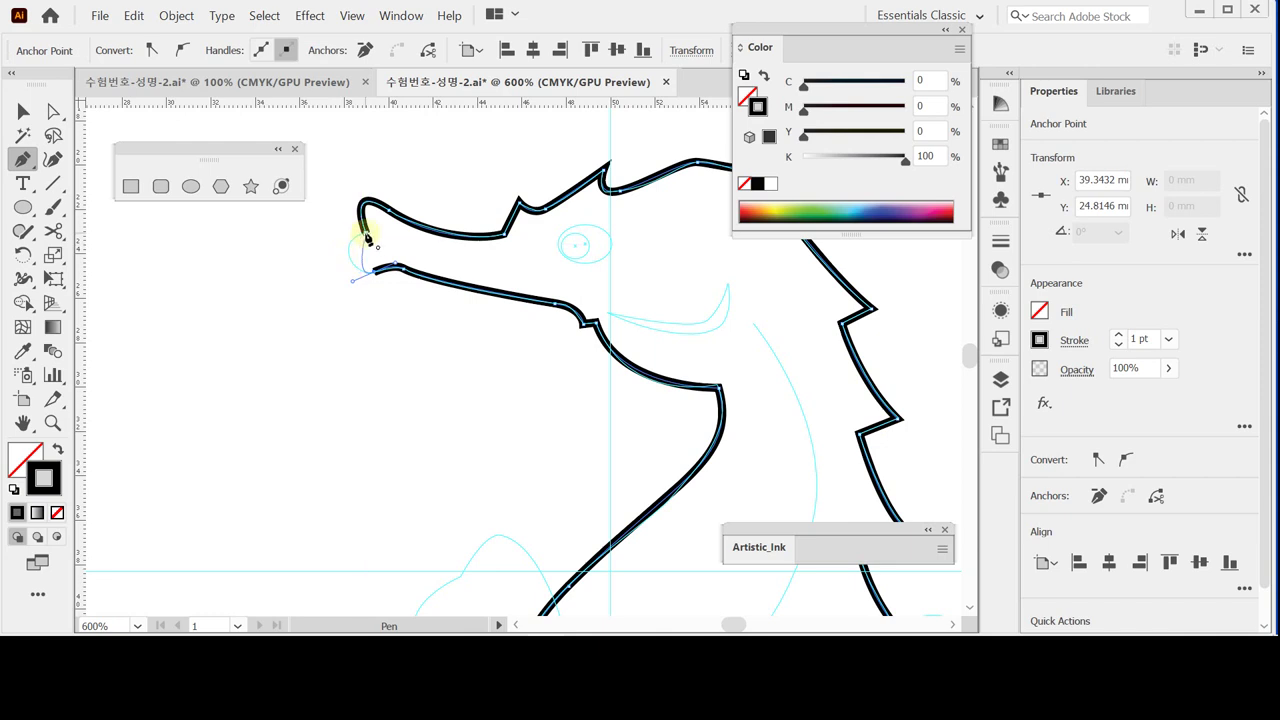
pyautogui.moveTo(368, 238)
pyautogui.mouseDown()
pyautogui.moveTo(386, 206)
pyautogui.moveTo(405, 234)
pyautogui.mouseUp()
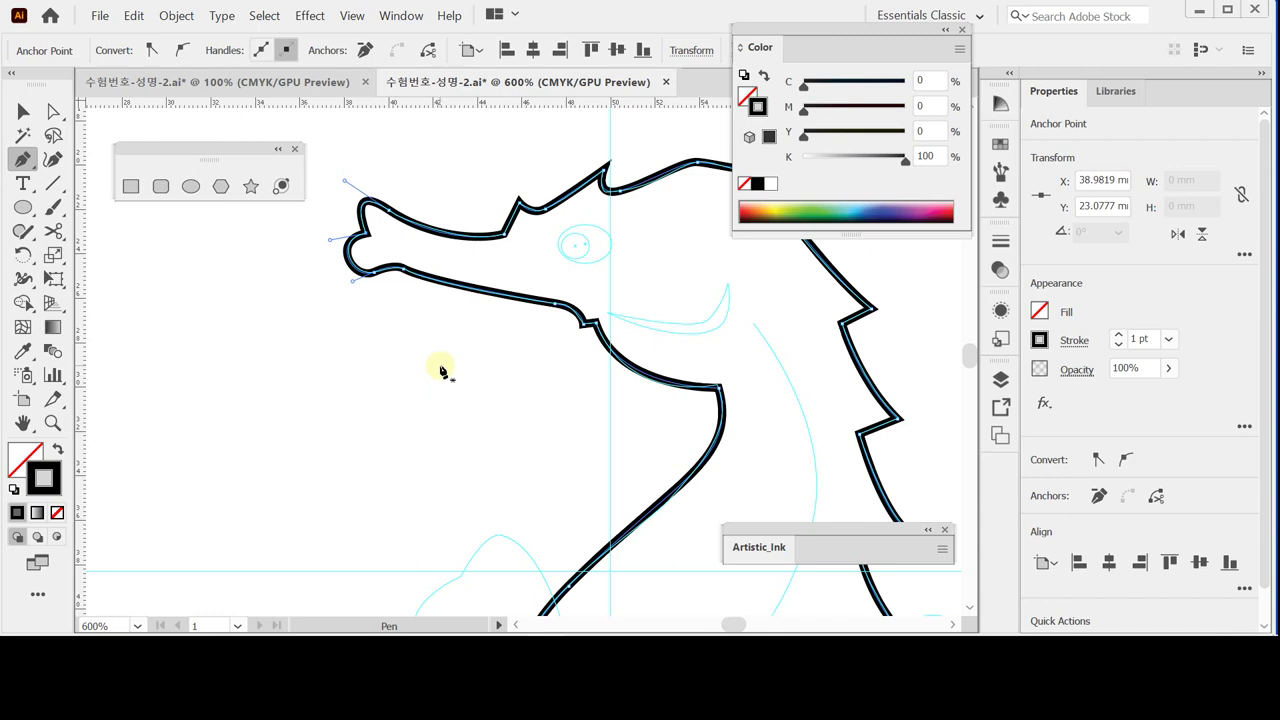
# - Trace the front fin's straight inner edge and rounded upper lobe over the guide, ending in a corner point at the first notch
pyautogui.scroll(-5, 466, 480)
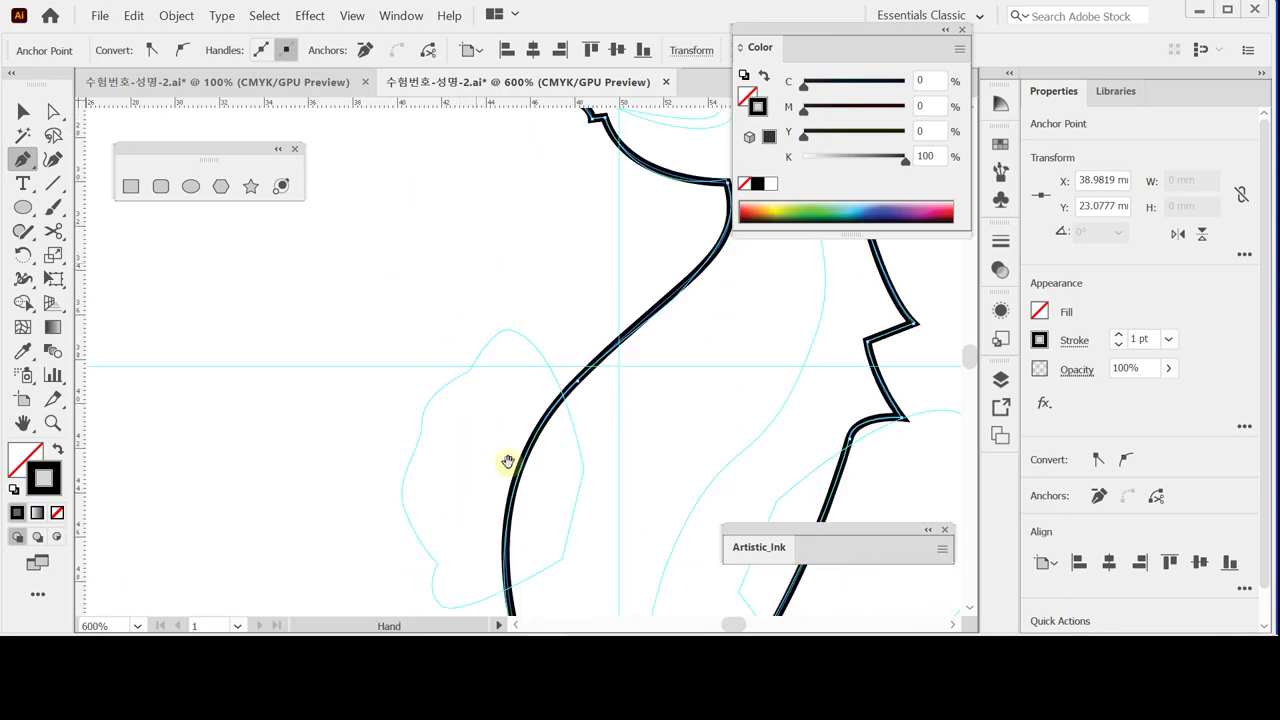
pyautogui.scroll(2, 515, 446)
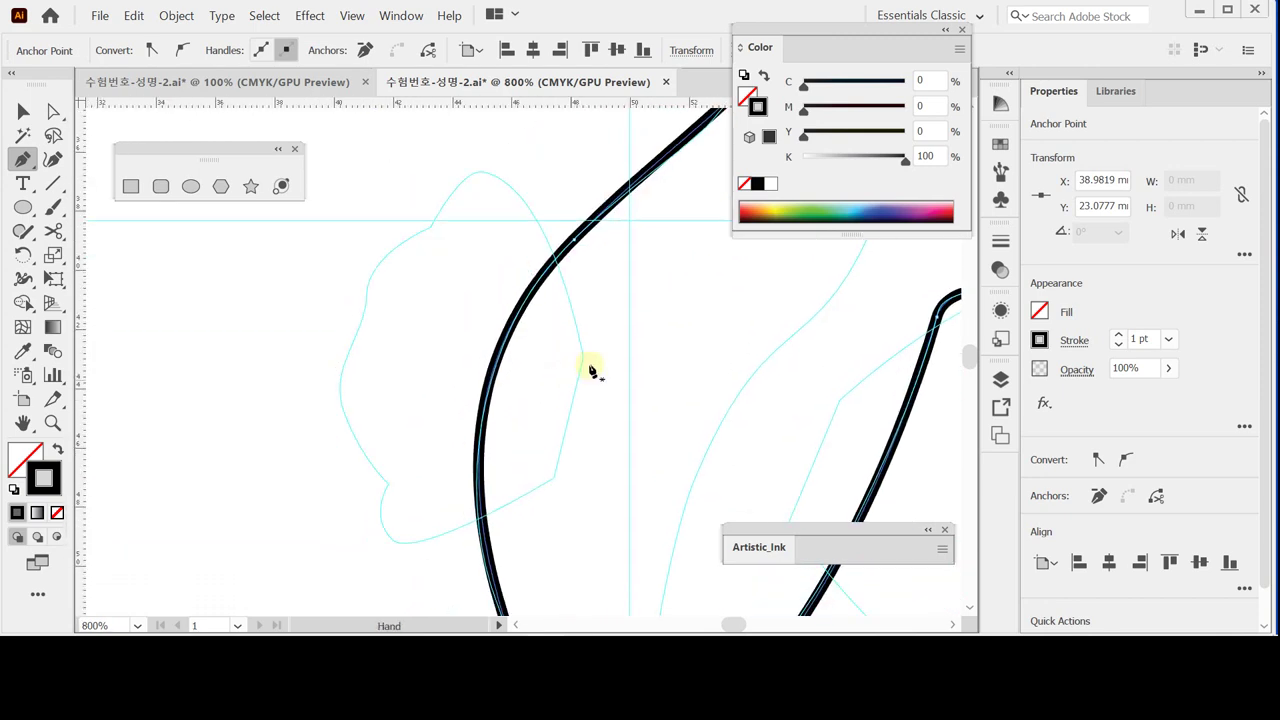
pyautogui.click(554, 479)
pyautogui.click(585, 367)
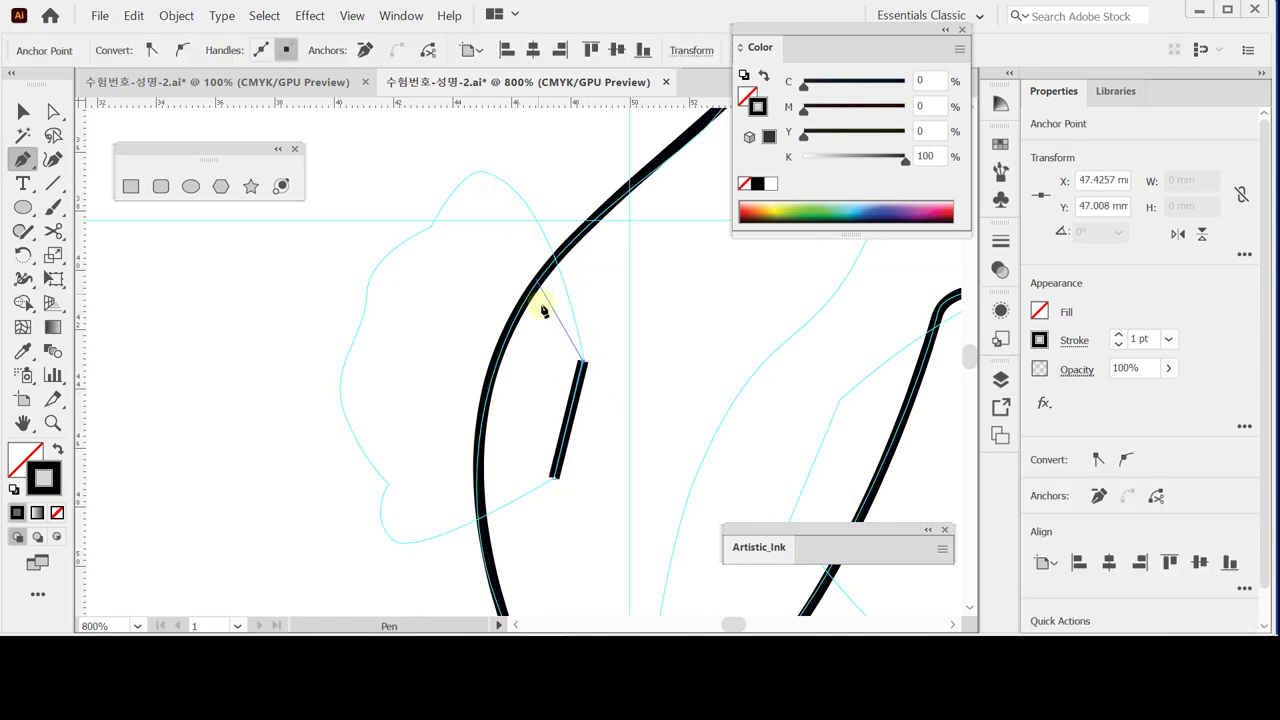
pyautogui.hotkey('ctrl', '-')
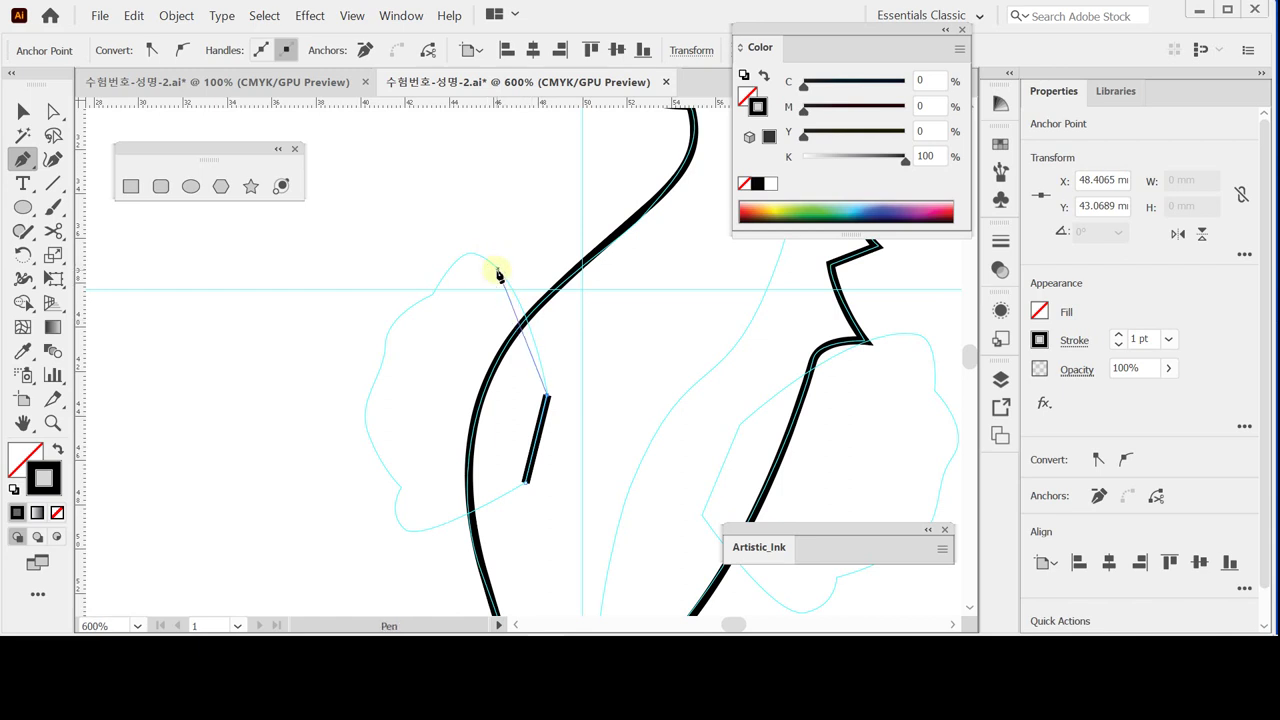
pyautogui.moveTo(499, 271); pyautogui.dragTo(474, 249)
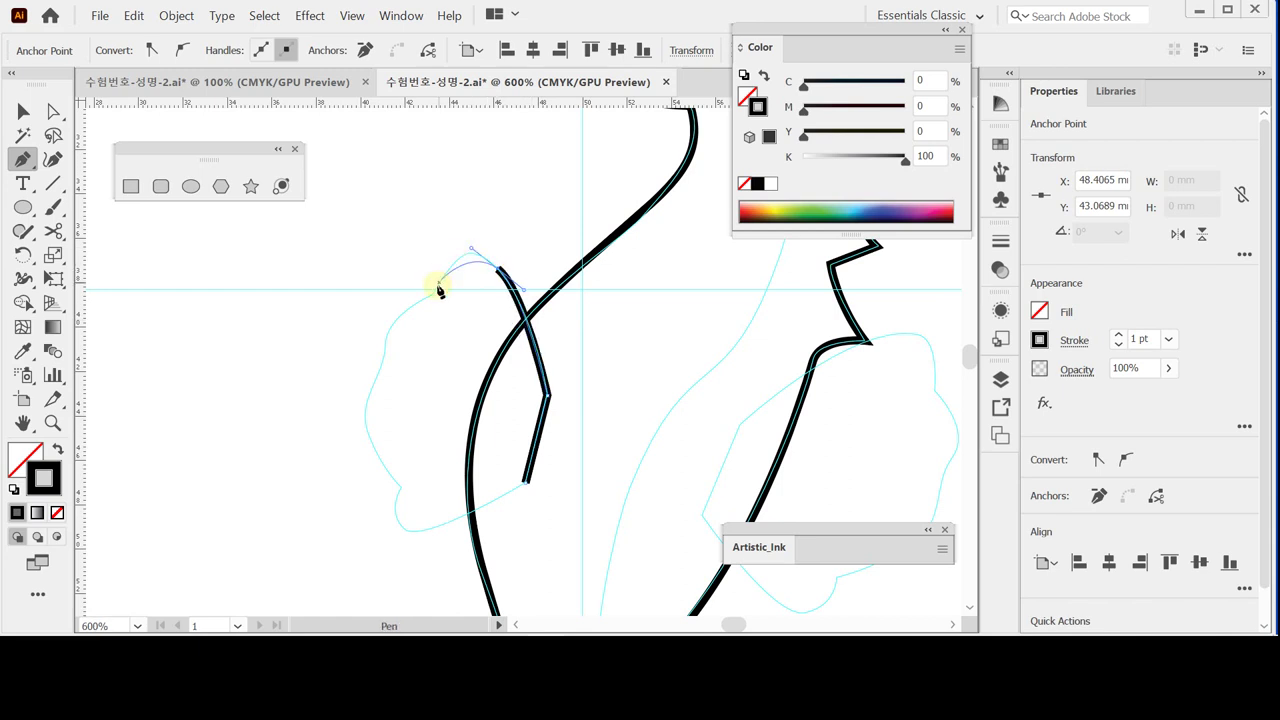
pyautogui.moveTo(434, 287); pyautogui.dragTo(414, 331)
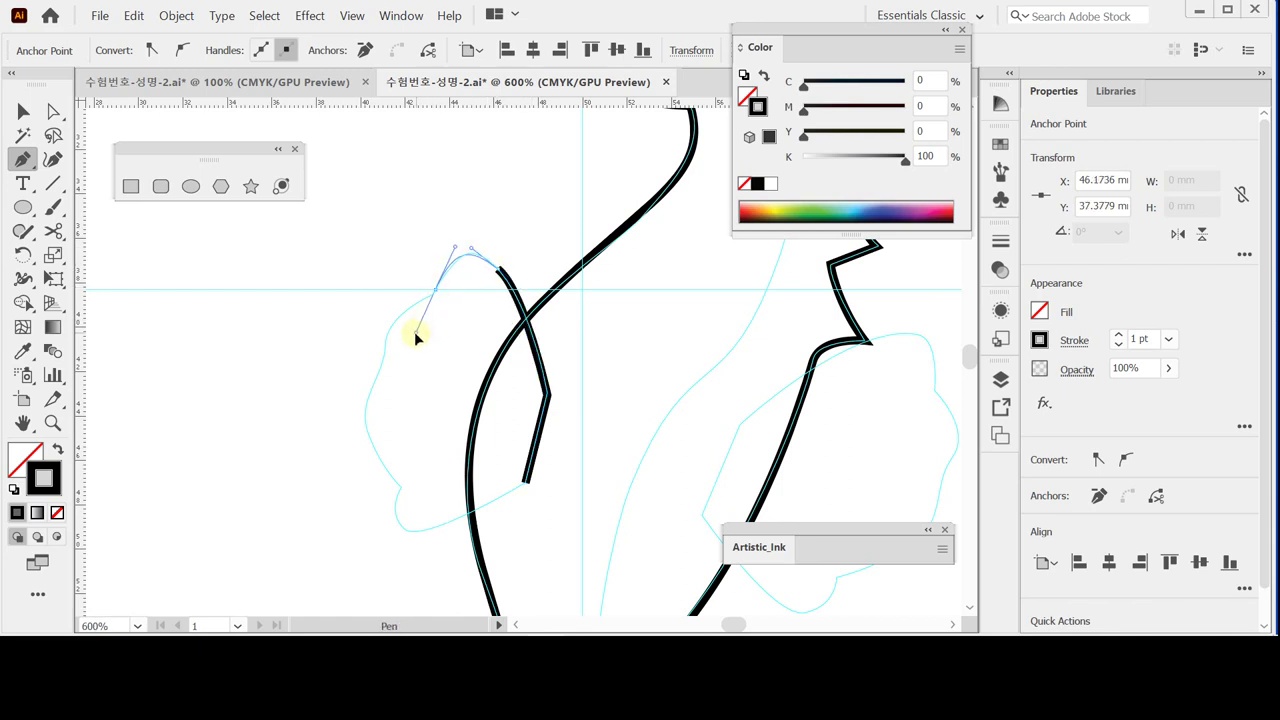
pyautogui.click(434, 289)
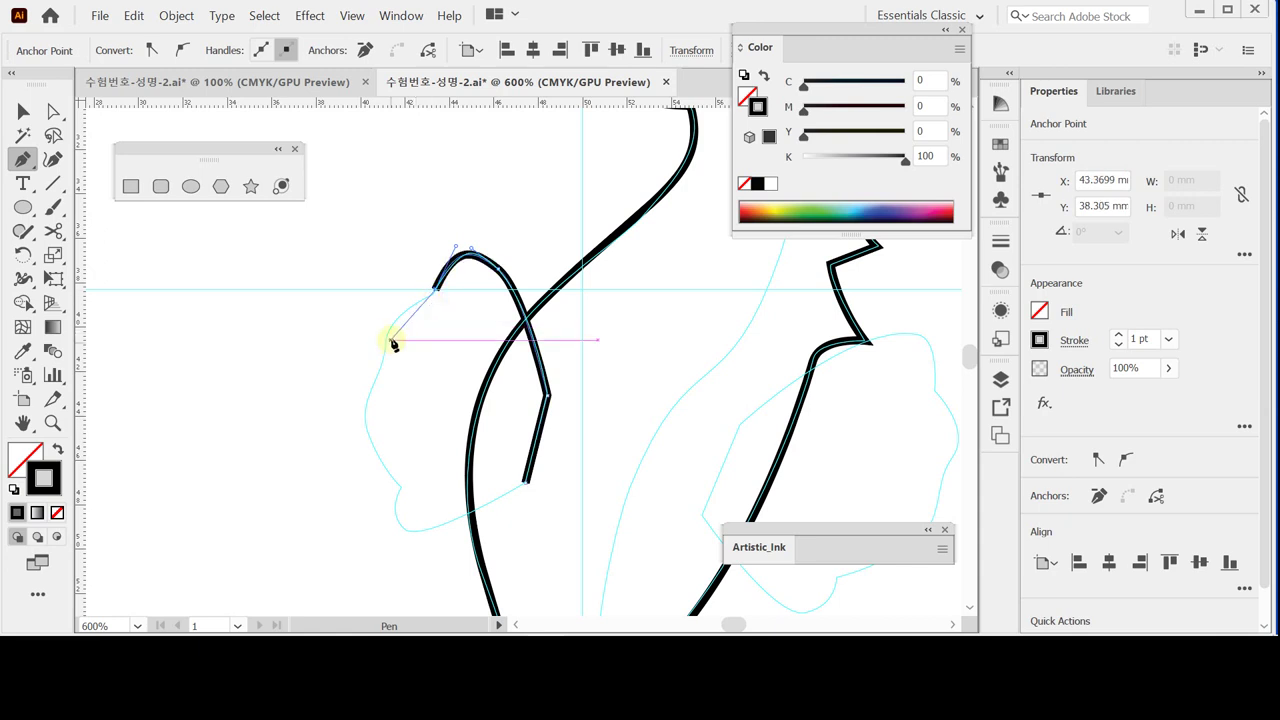
# - Trace the front fin's wavy outer edge with a corner at the lower notch, then curve around the lower lobe to close the outline
pyautogui.moveTo(390, 334); pyautogui.dragTo(369, 394)
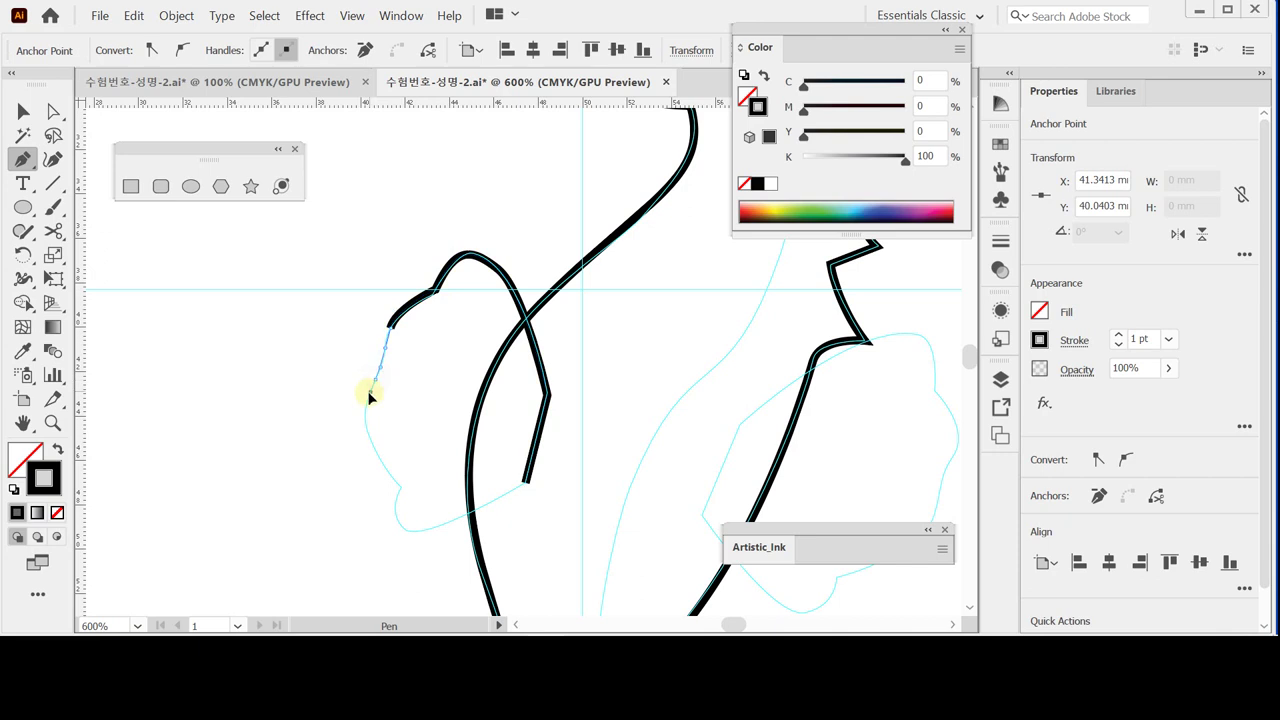
pyautogui.moveTo(401, 489); pyautogui.dragTo(451, 529)
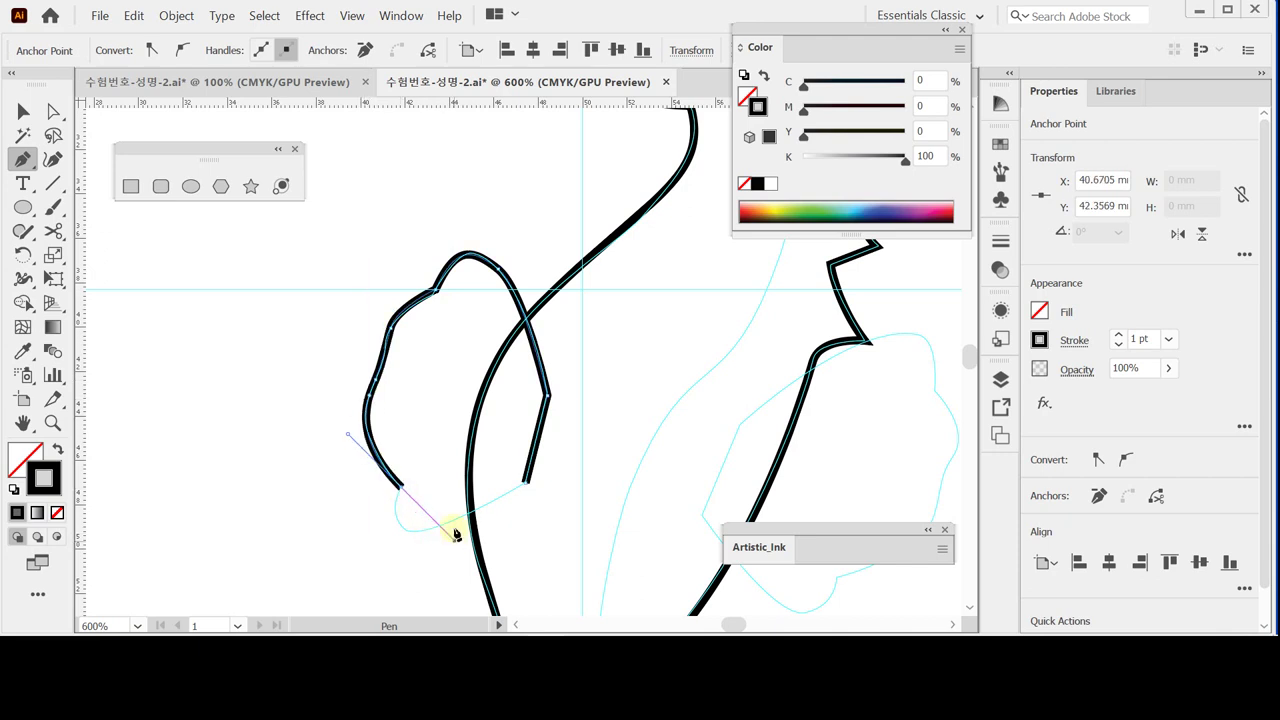
pyautogui.moveTo(446, 415); pyautogui.dragTo(440, 323)
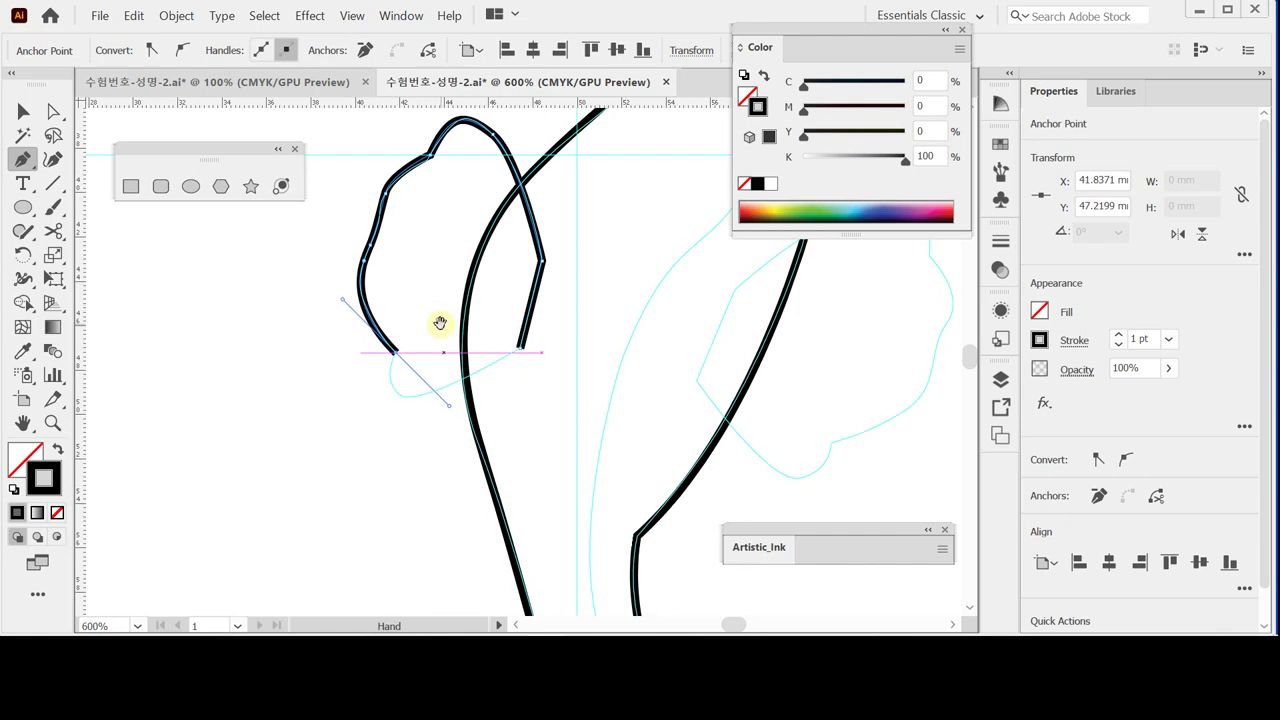
pyautogui.click(396, 354)
pyautogui.hotkey('ctrl', '-')
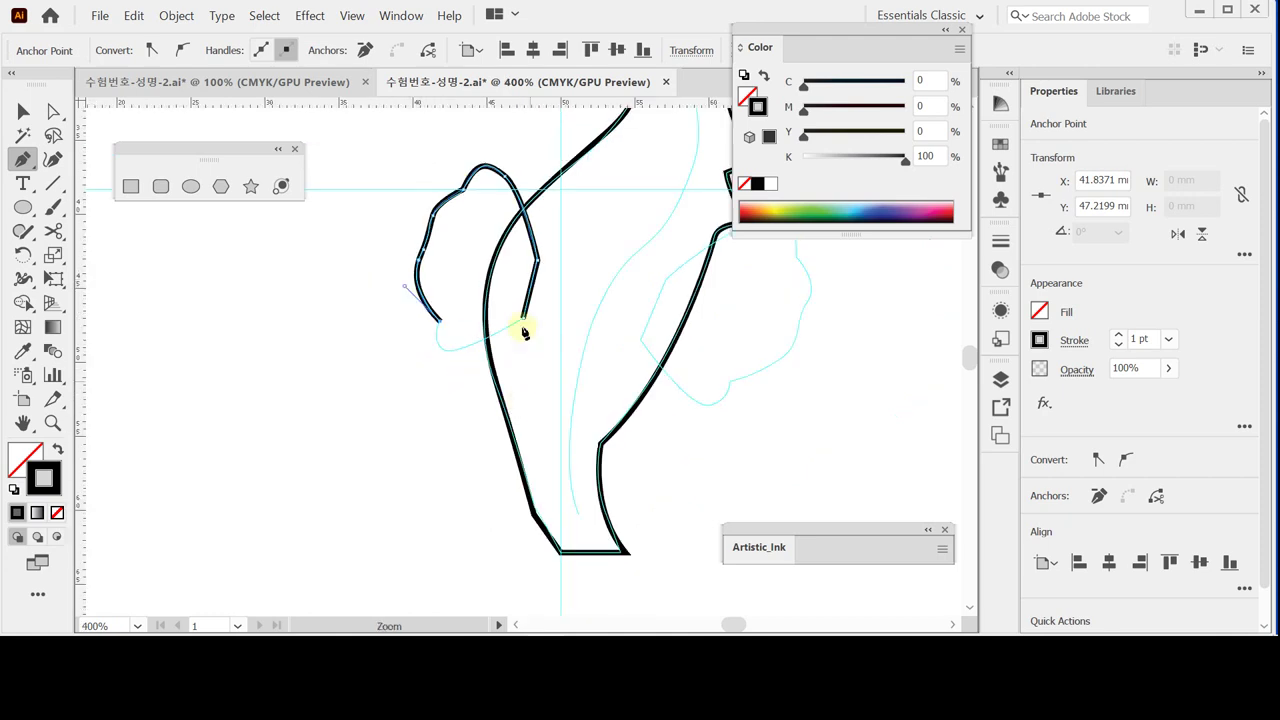
pyautogui.moveTo(522, 320); pyautogui.dragTo(634, 251)
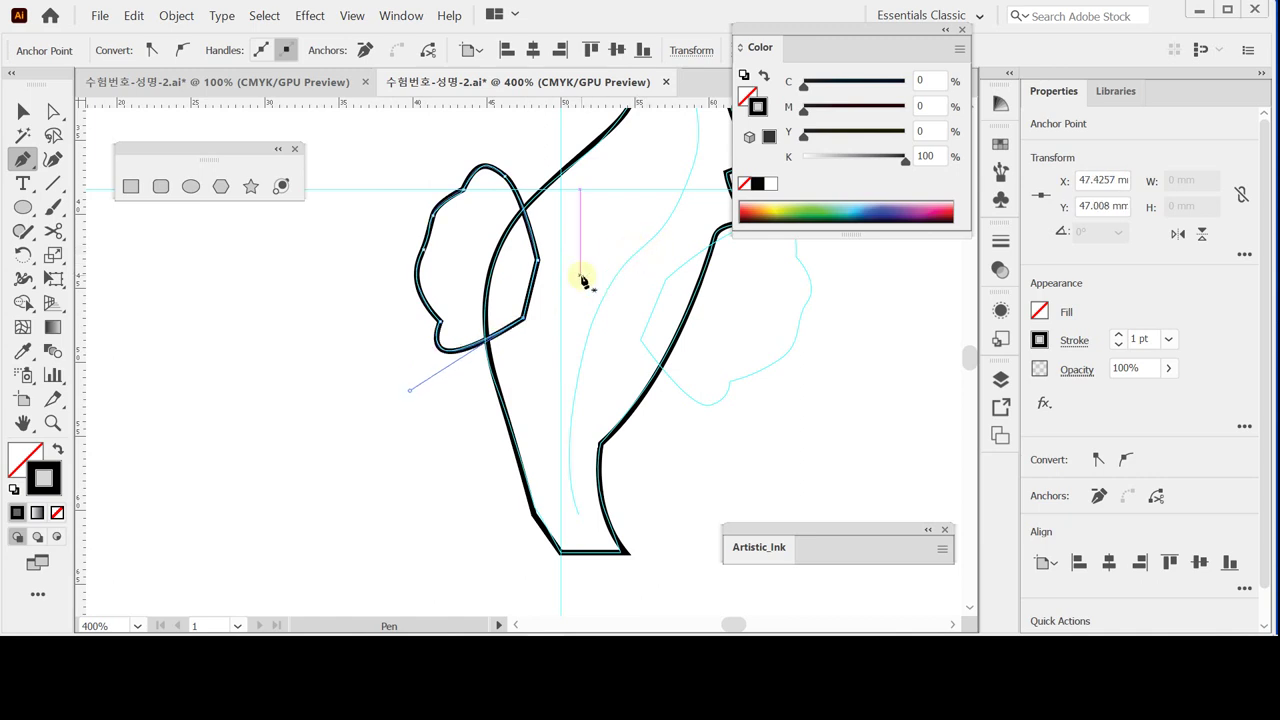
# - Fill the front fin with the colour C 90, M 40, Y 30, K 0
pyautogui.moveTo(586, 214); pyautogui.dragTo(543, 346)
pyautogui.moveTo(590, 250); pyautogui.dragTo(531, 377)
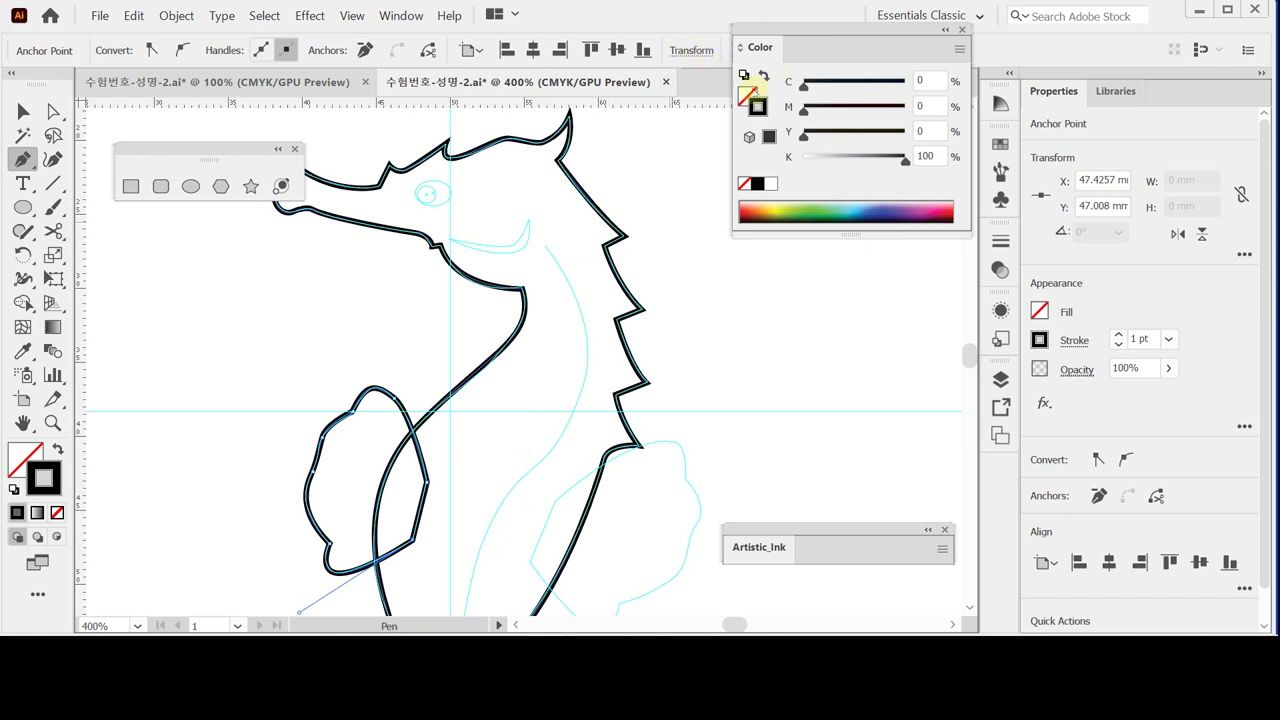
pyautogui.click(751, 91)
pyautogui.click(770, 183)
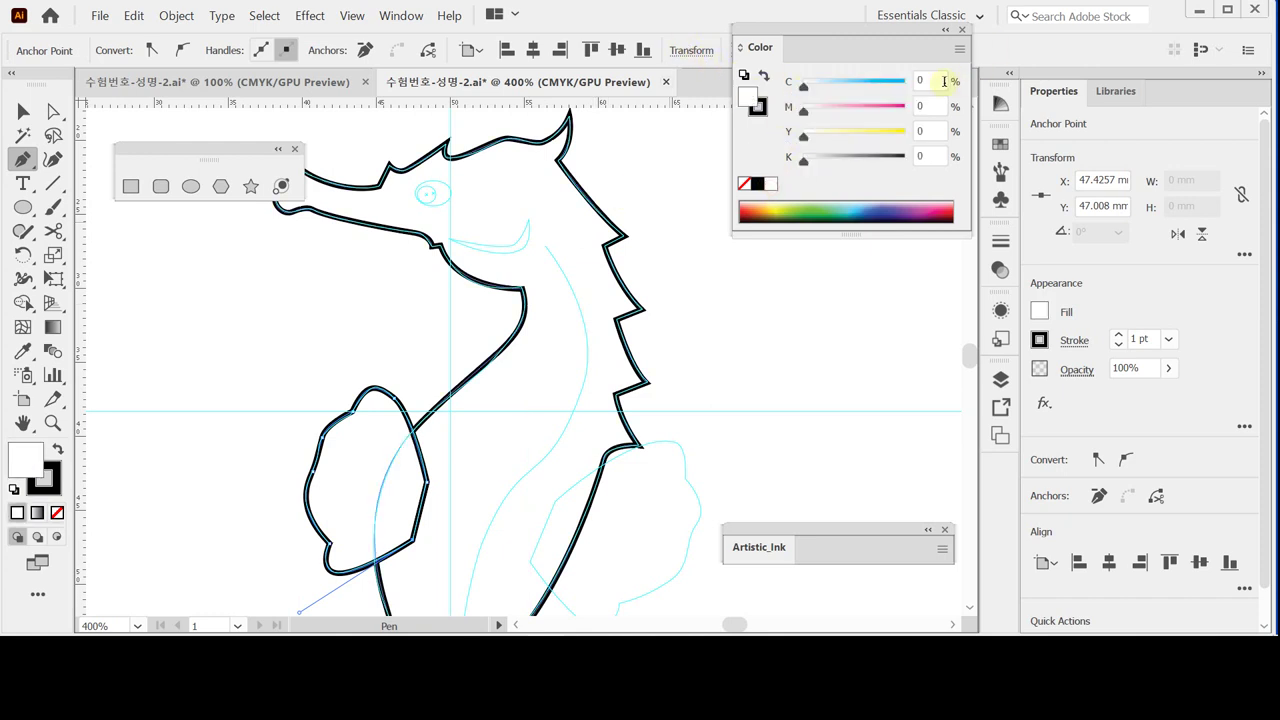
pyautogui.click(940, 80)
pyautogui.write('90')
pyautogui.press('Tab')
pyautogui.write('40')
pyautogui.press('Tab')
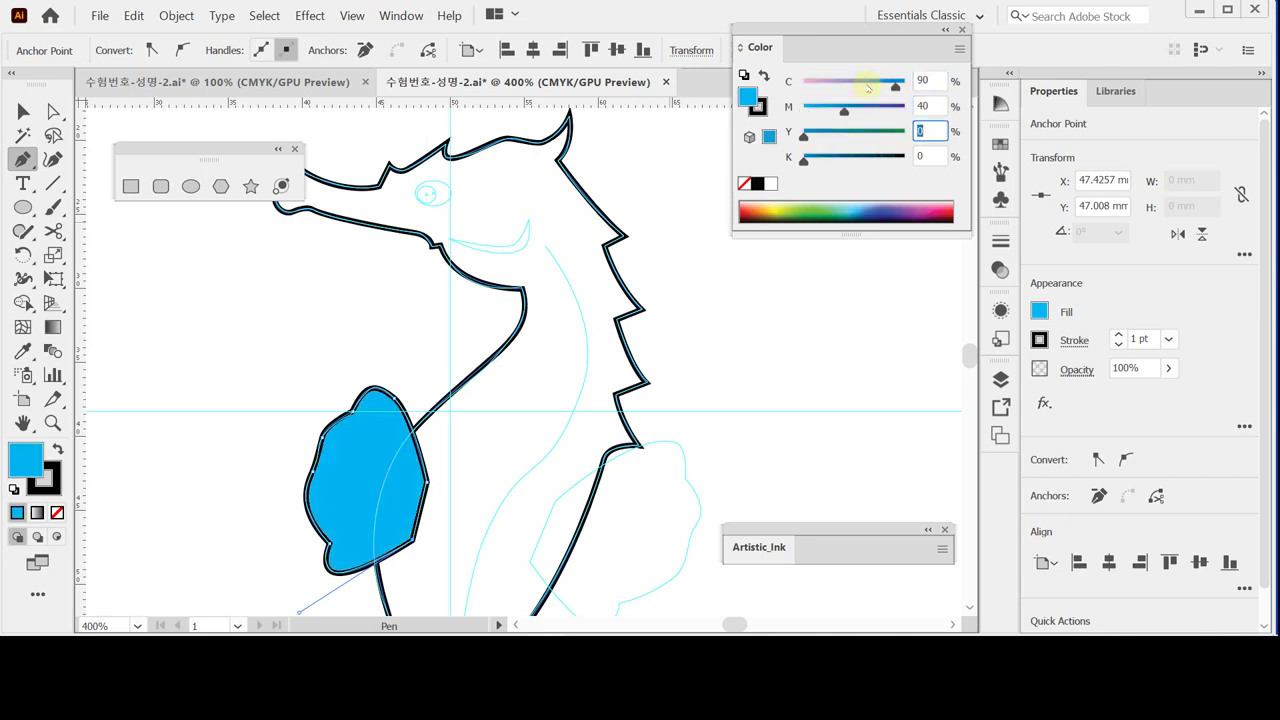
pyautogui.write('30')
pyautogui.press('Return')
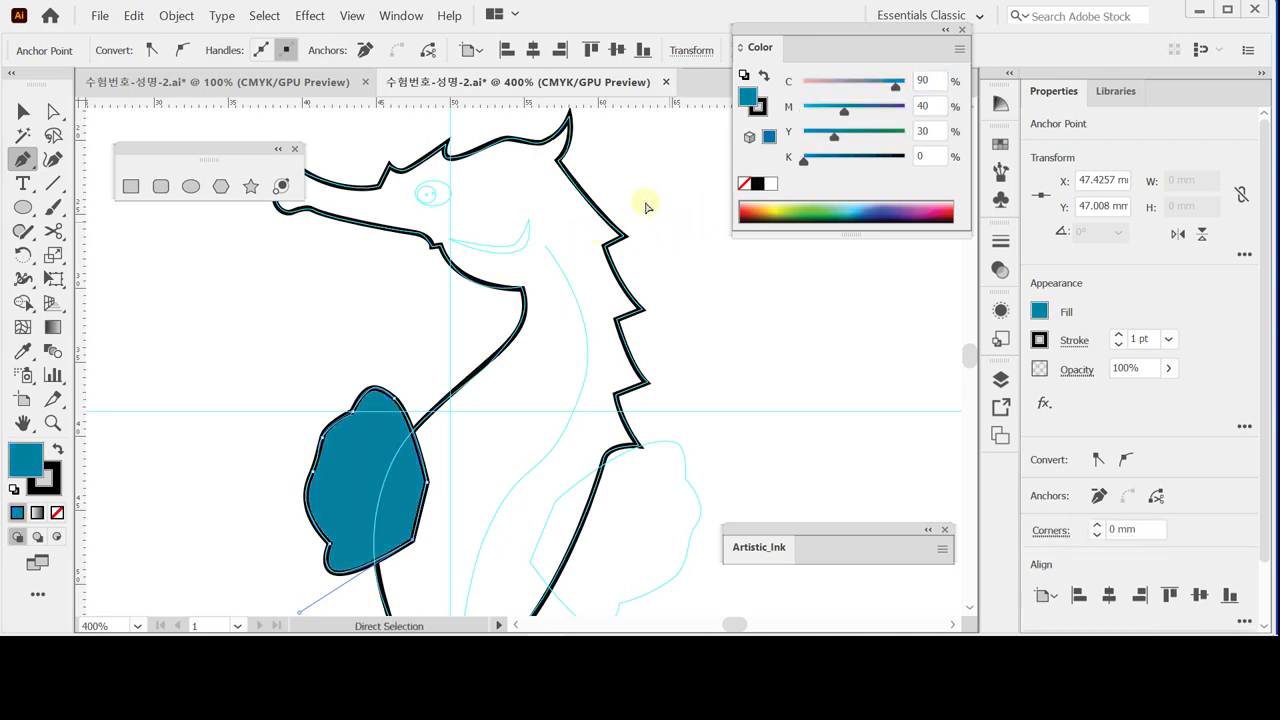
# - Fill the sea horse's body with the colour C 100, M 70, Y 30, K 0
pyautogui.keyDown('ctrl'); pyautogui.click(632, 238); pyautogui.keyUp('ctrl')
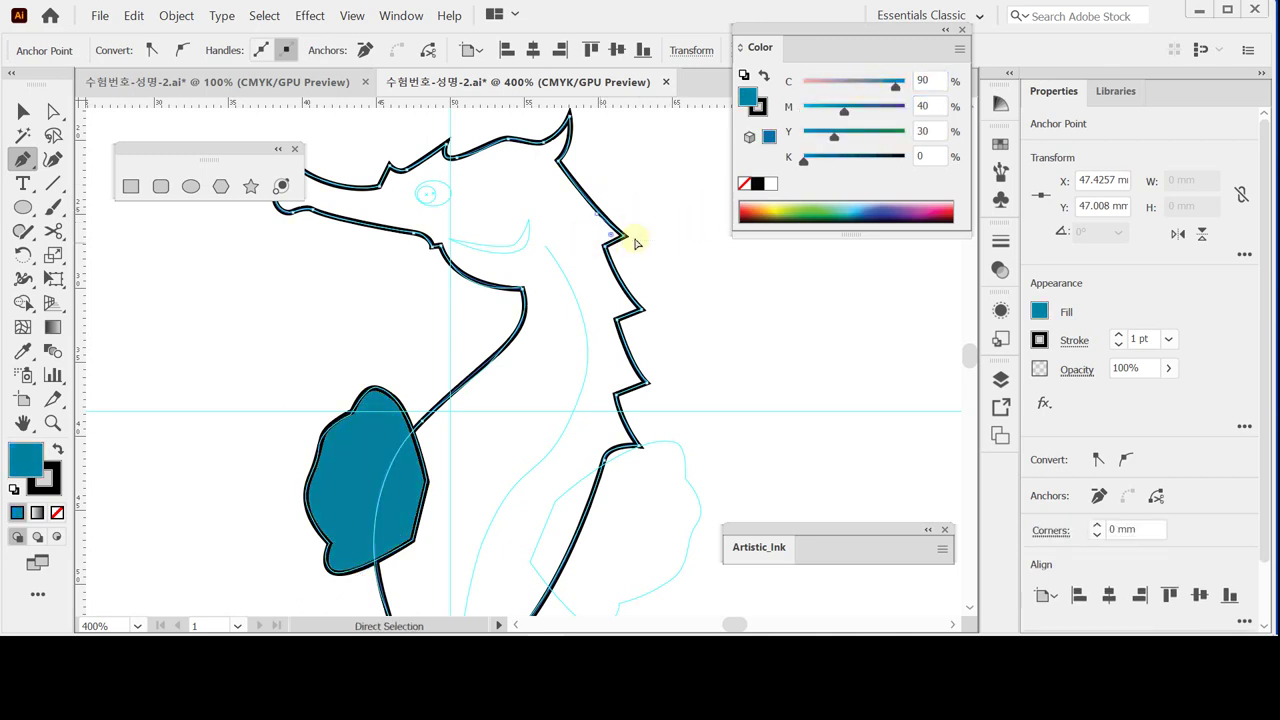
pyautogui.click(770, 184)
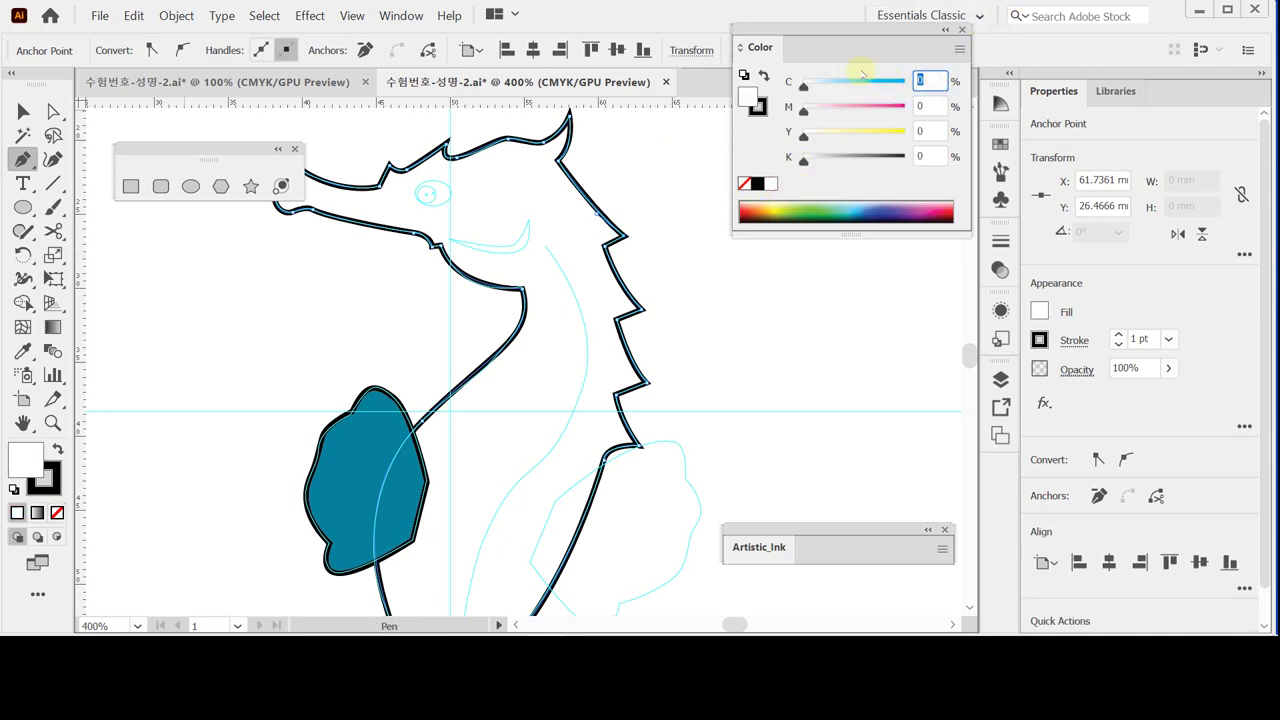
pyautogui.press('Tab')
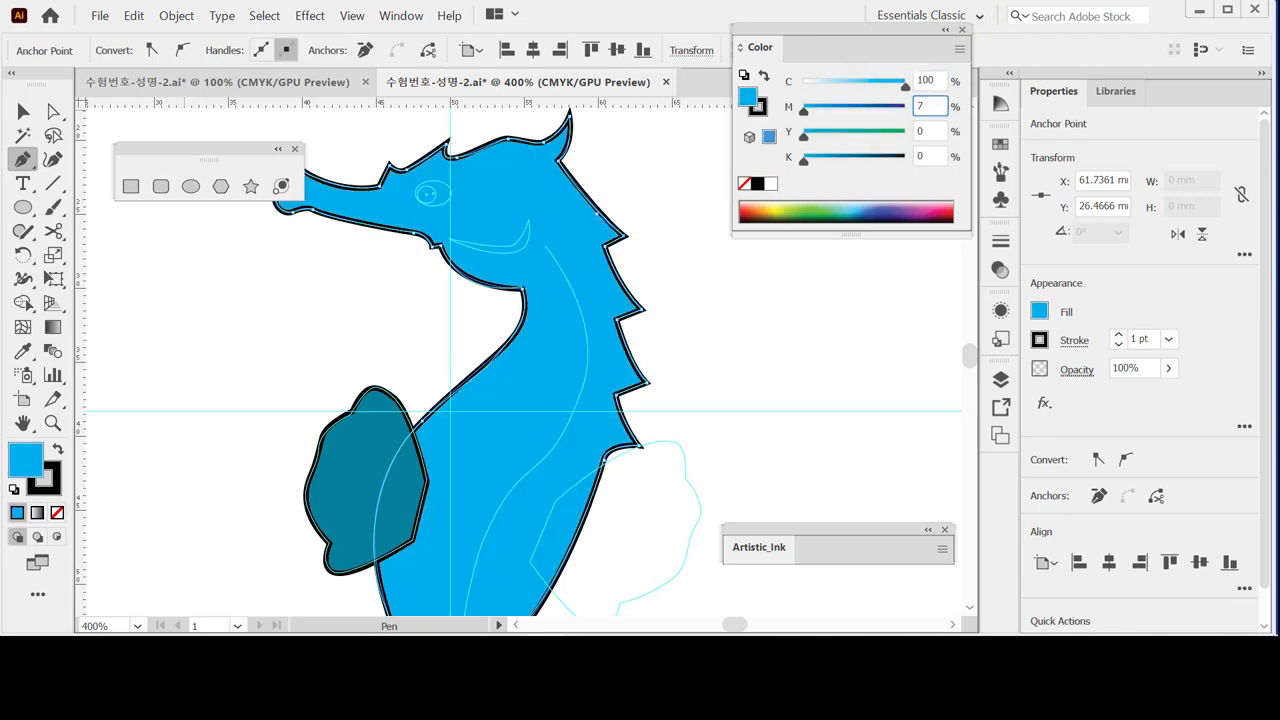
pyautogui.press('Tab')
pyautogui.hotkey('shift', 'Tab')
pyautogui.write('70')
pyautogui.press('Tab')
pyautogui.write('3')
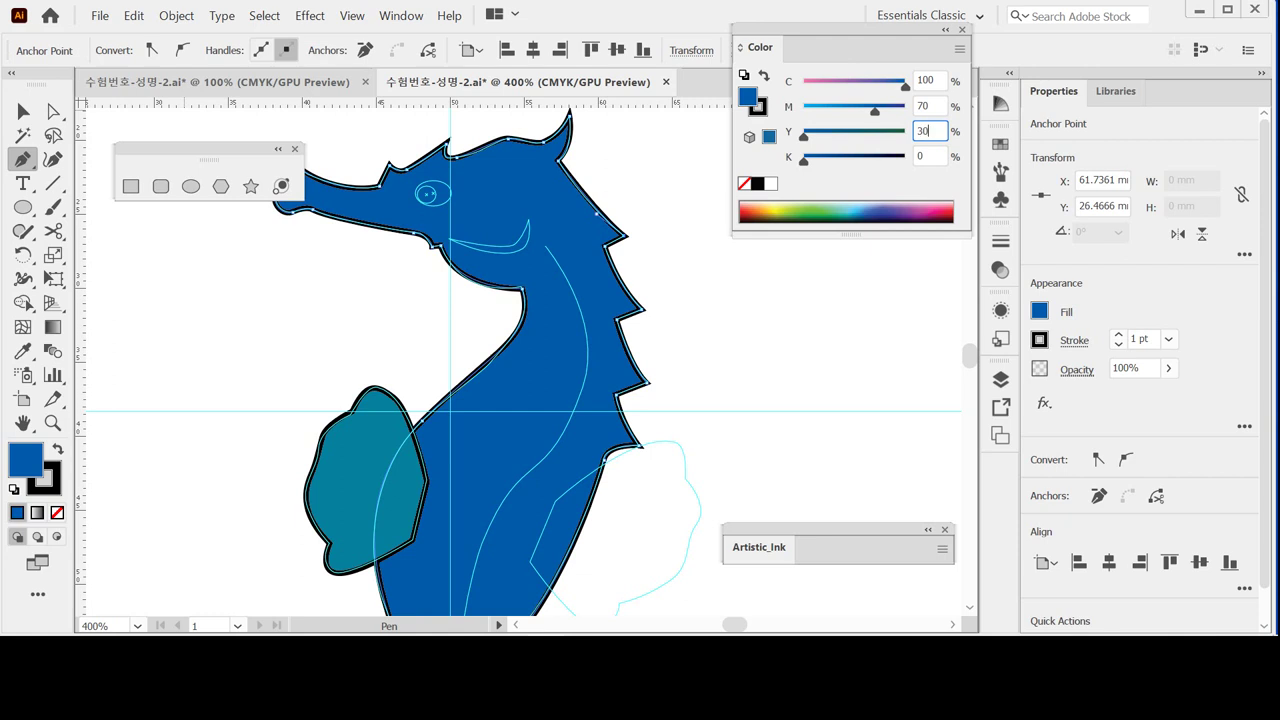
pyautogui.press('Return')
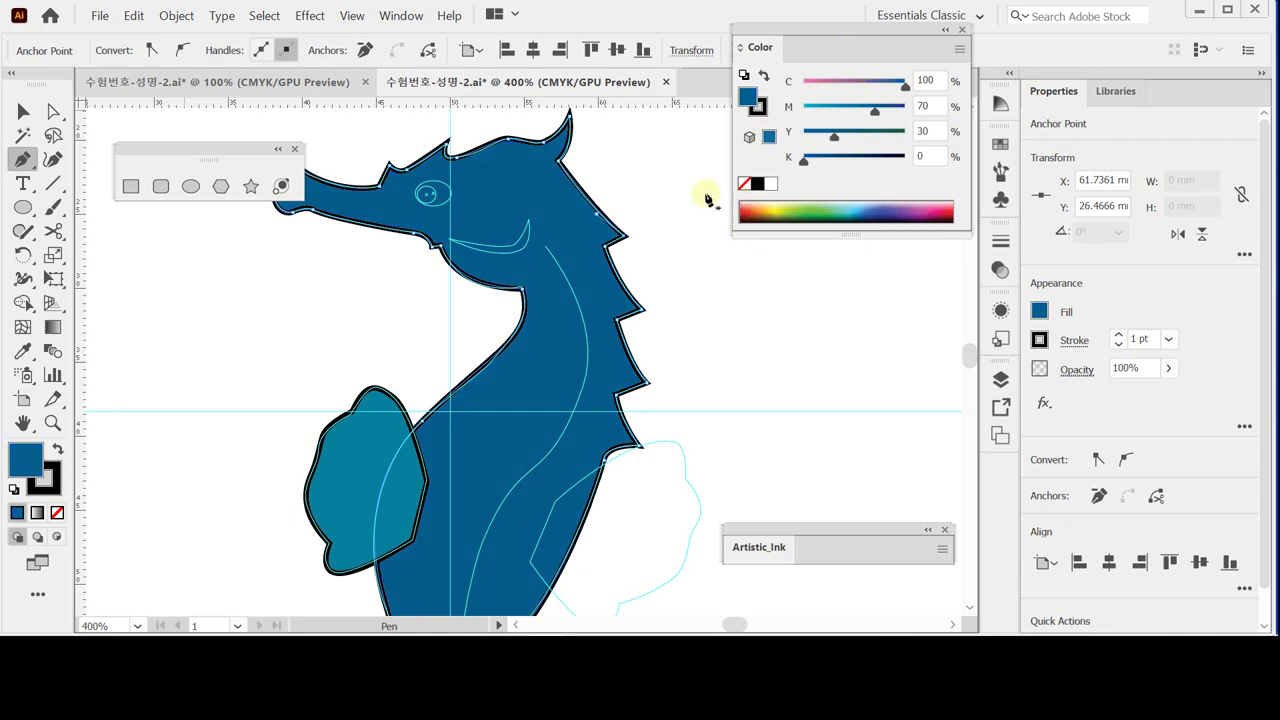
# - Remove the stroke from both the body and the front fin, and deselect them
pyautogui.keyDown('ctrl'); pyautogui.click(404, 412); pyautogui.keyUp('ctrl')
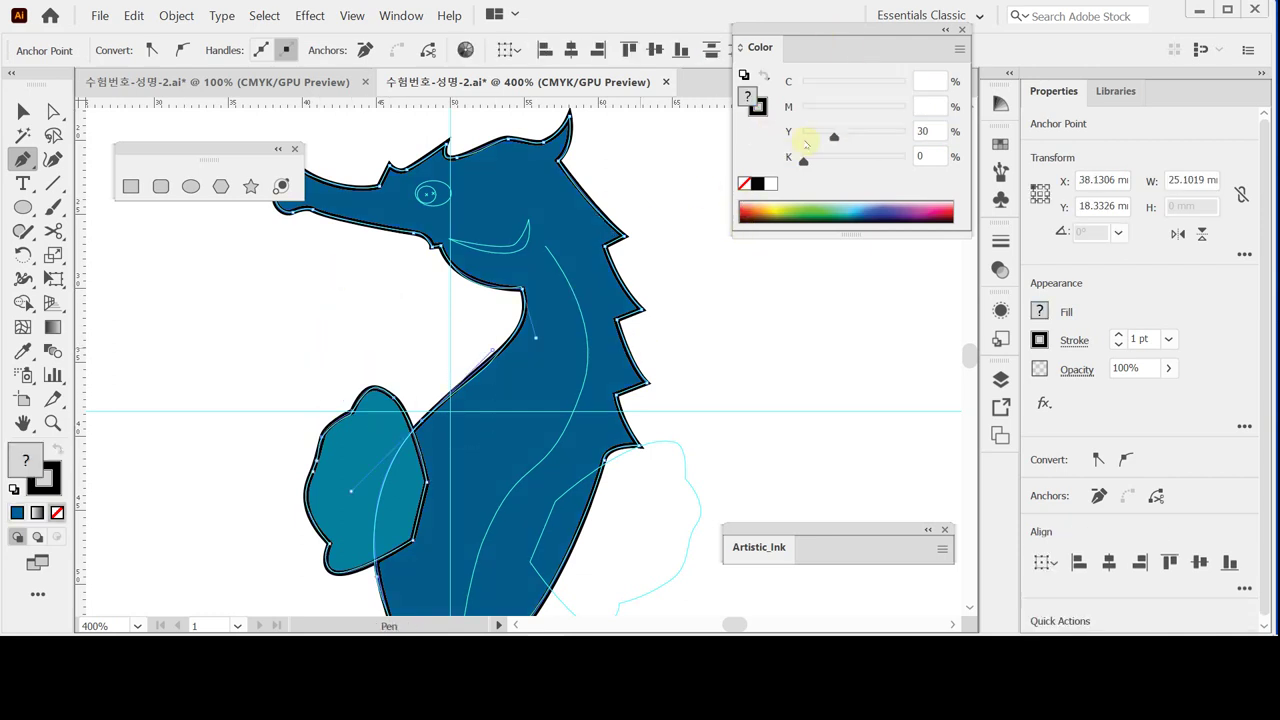
pyautogui.click(758, 108)
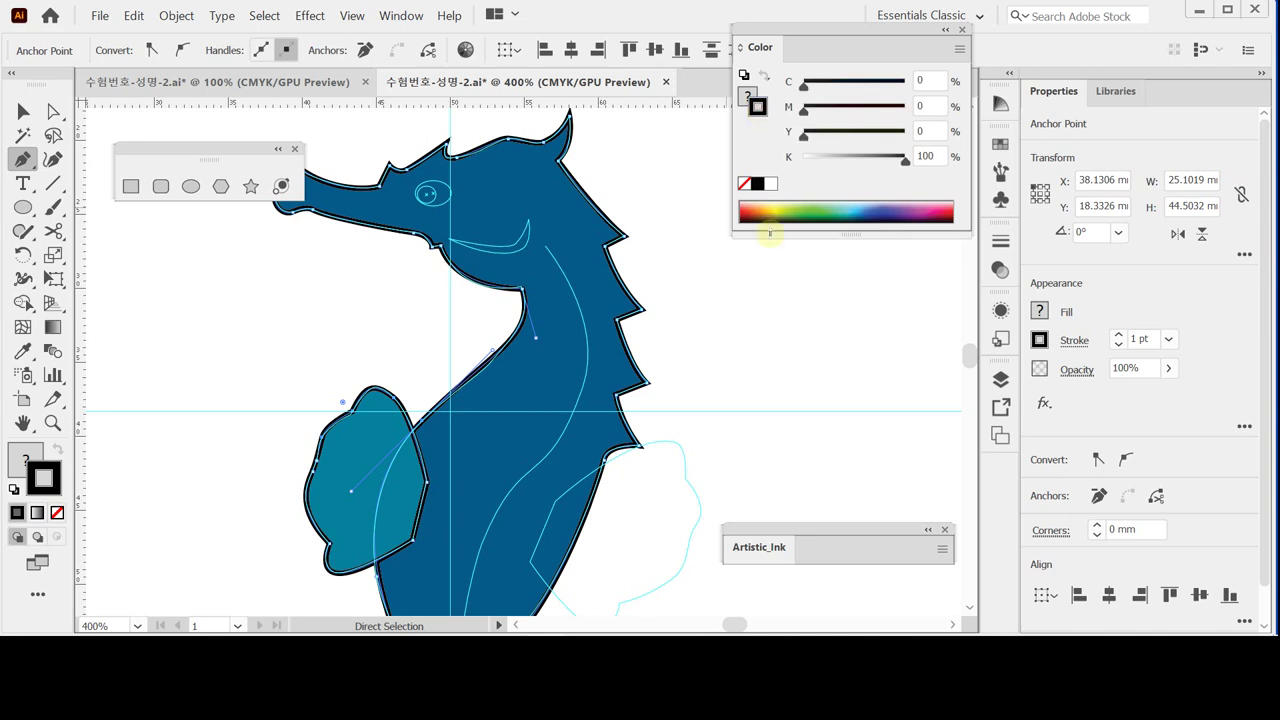
pyautogui.click(744, 184)
pyautogui.keyDown('ctrl'); pyautogui.click(720, 328); pyautogui.keyUp('ctrl')
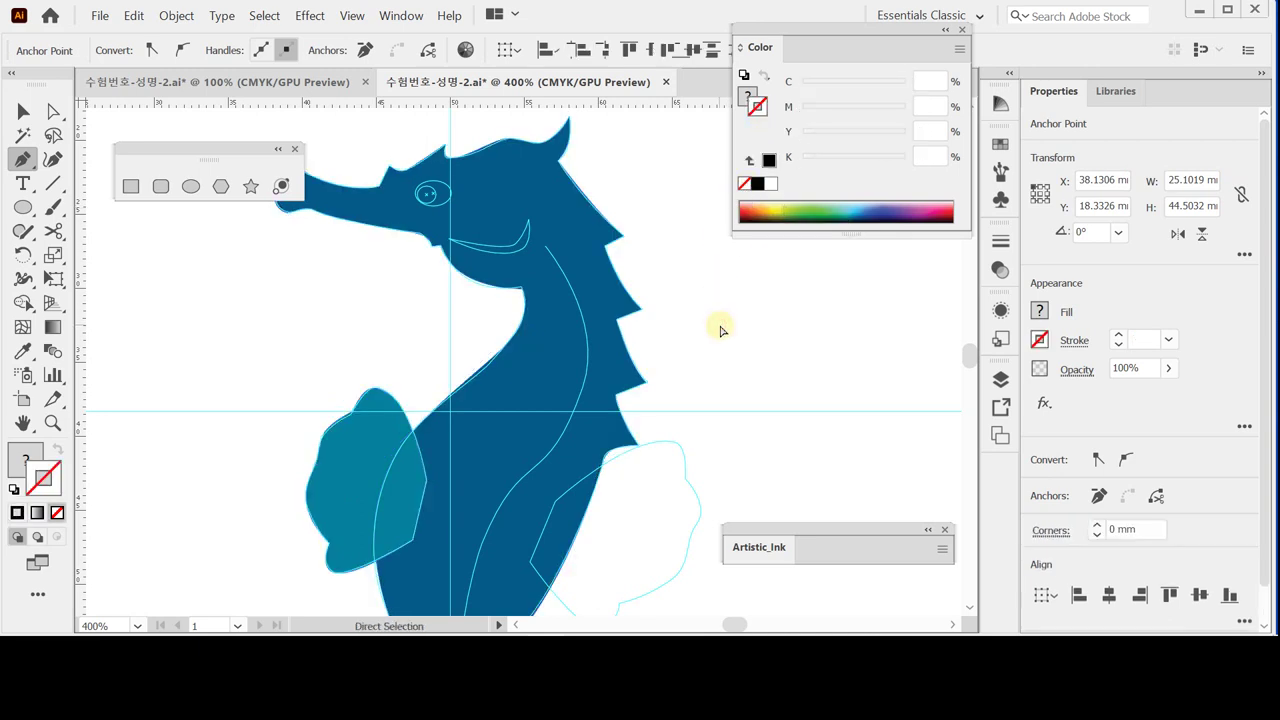
# - Make a reflected copy of the front fin across an axis at 75°
pyautogui.moveTo(594, 366)
pyautogui.mouseDown()
pyautogui.moveTo(697, 317)
pyautogui.moveTo(597, 303)
pyautogui.moveTo(594, 347)
pyautogui.mouseUp()
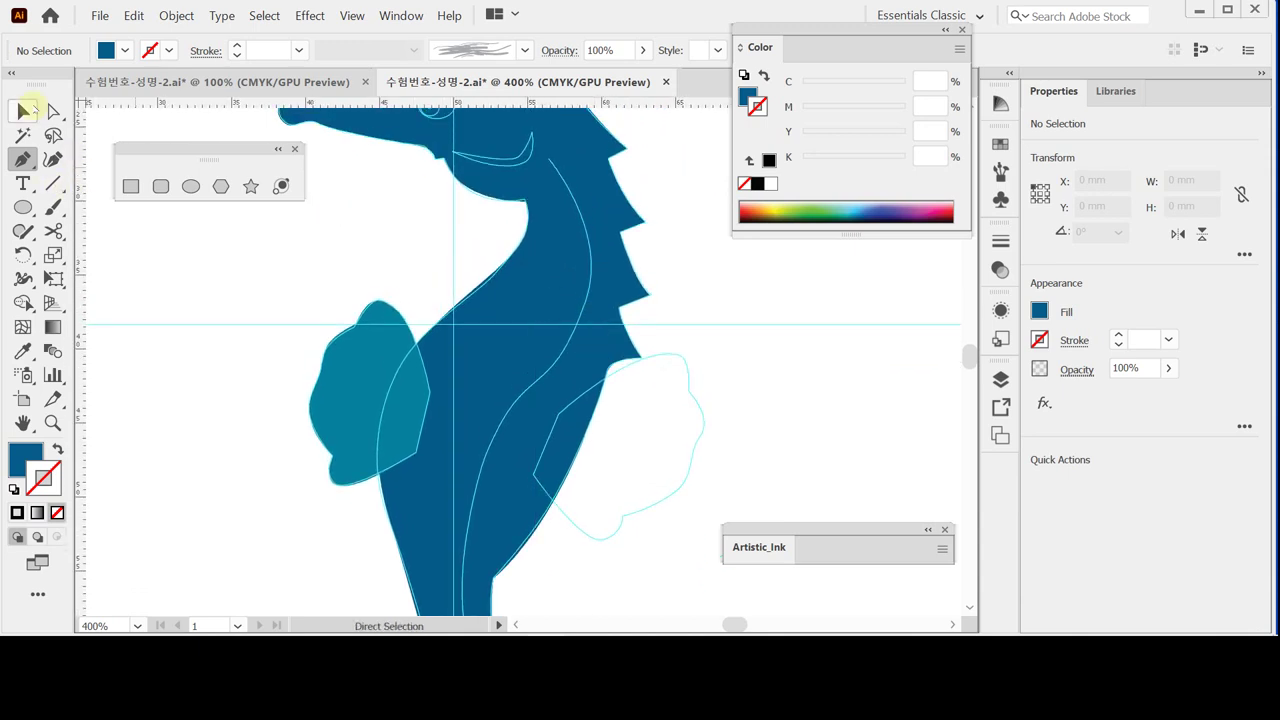
pyautogui.click(23, 111)
pyautogui.click(327, 384)
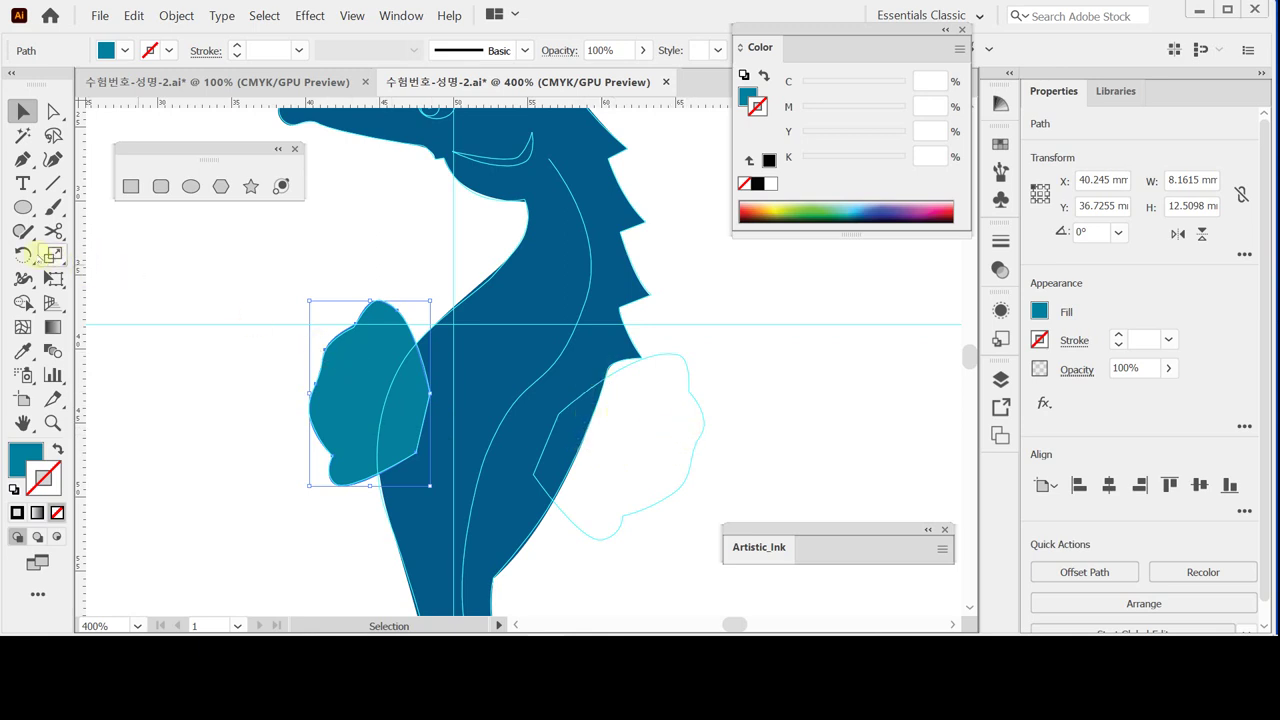
pyautogui.moveTo(30, 252); pyautogui.dragTo(73, 279)
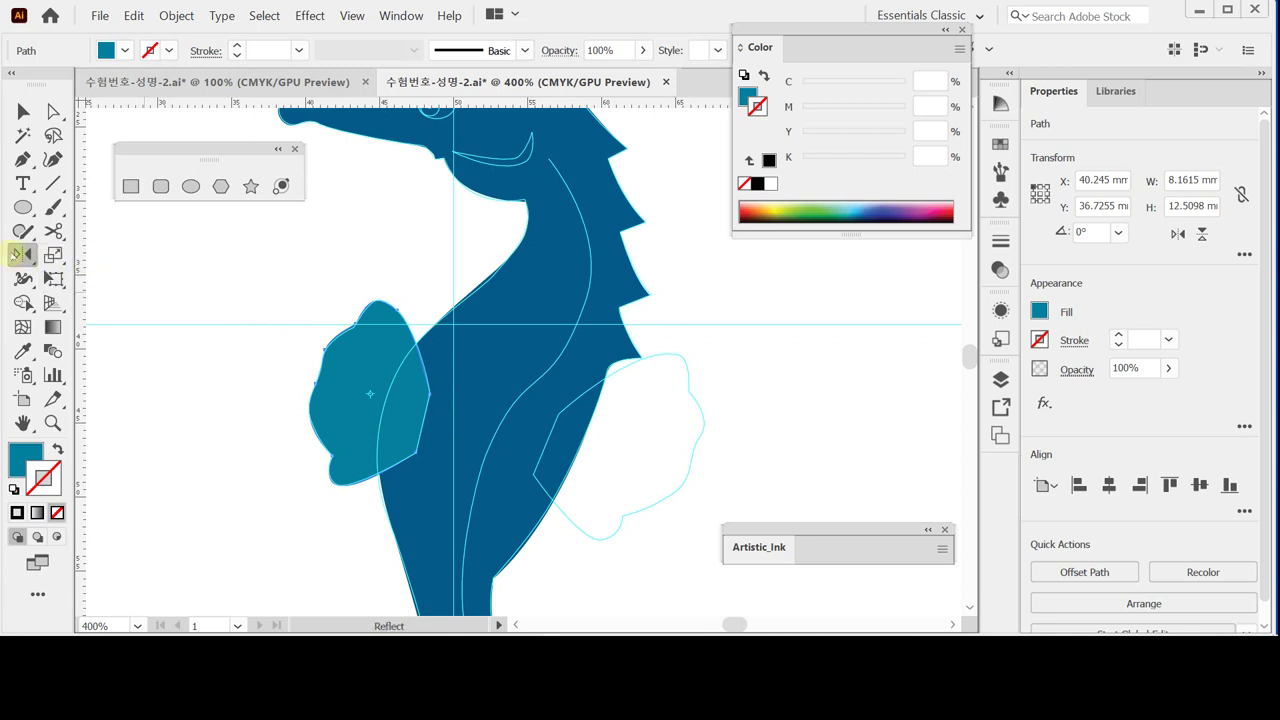
pyautogui.doubleClick(48, 253)
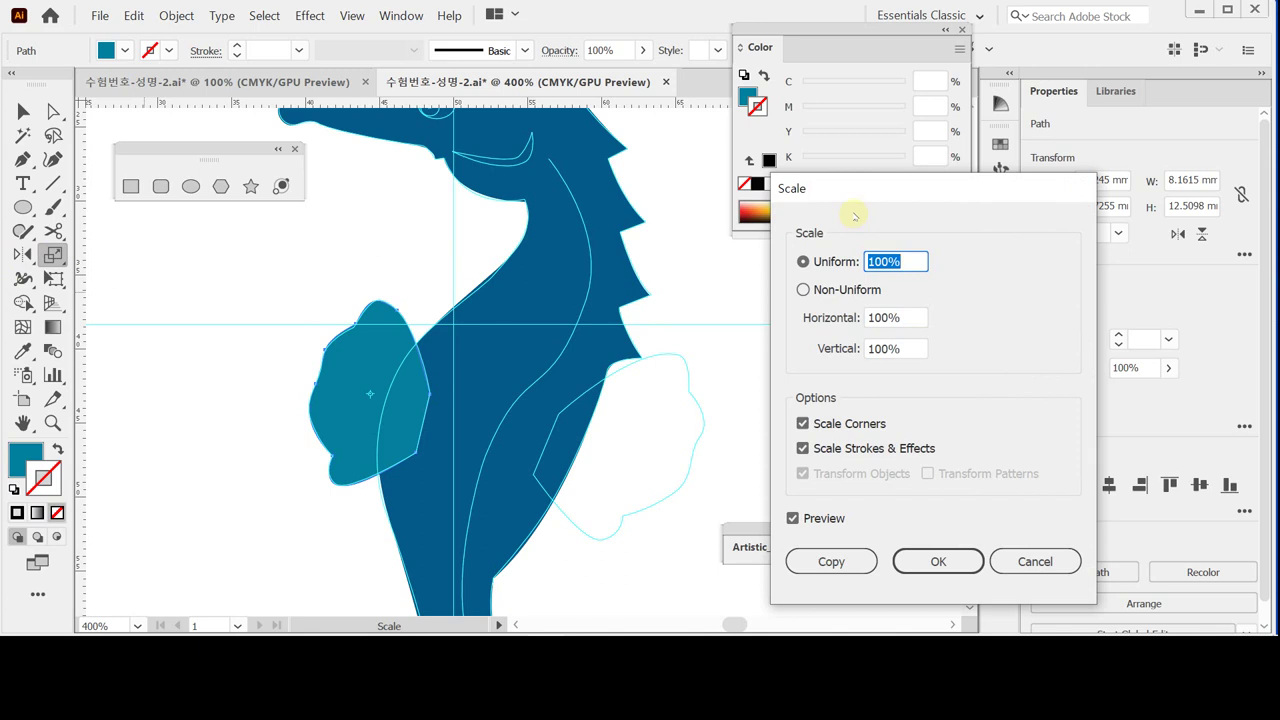
pyautogui.click(1000, 561)
pyautogui.click(23, 256)
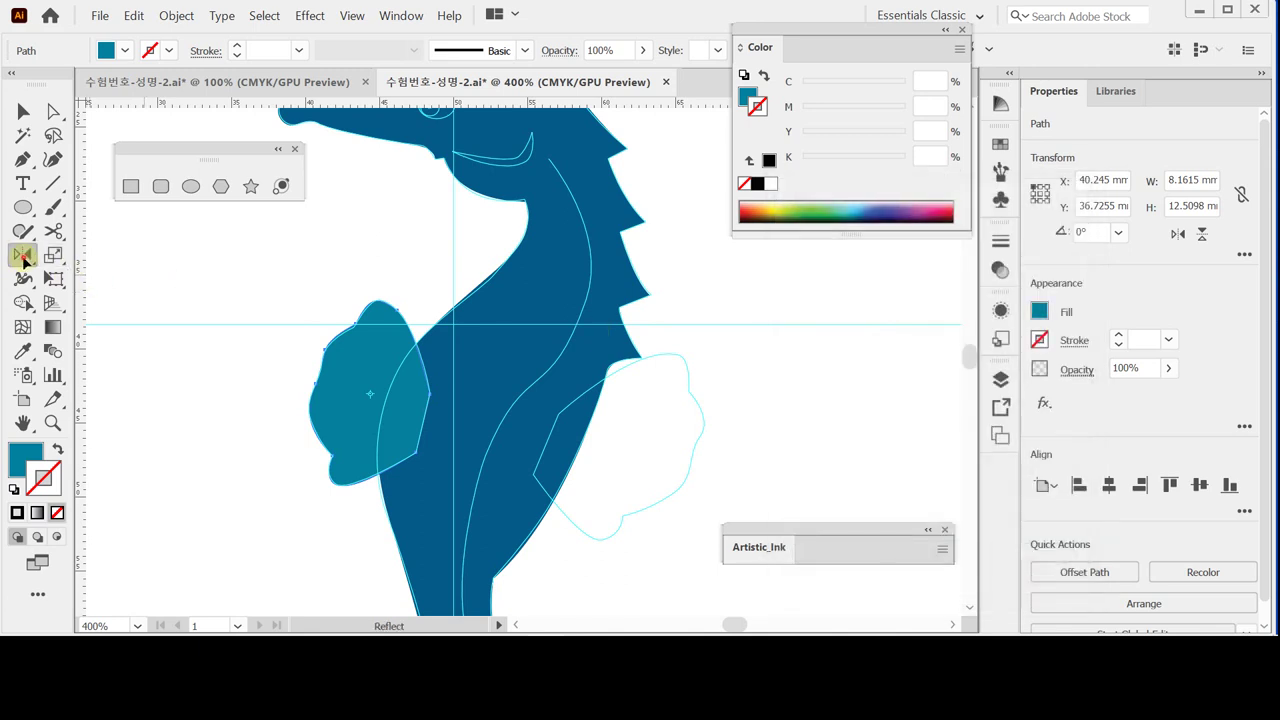
pyautogui.doubleClick(23, 256)
pyautogui.moveTo(937, 157); pyautogui.dragTo(903, 163)
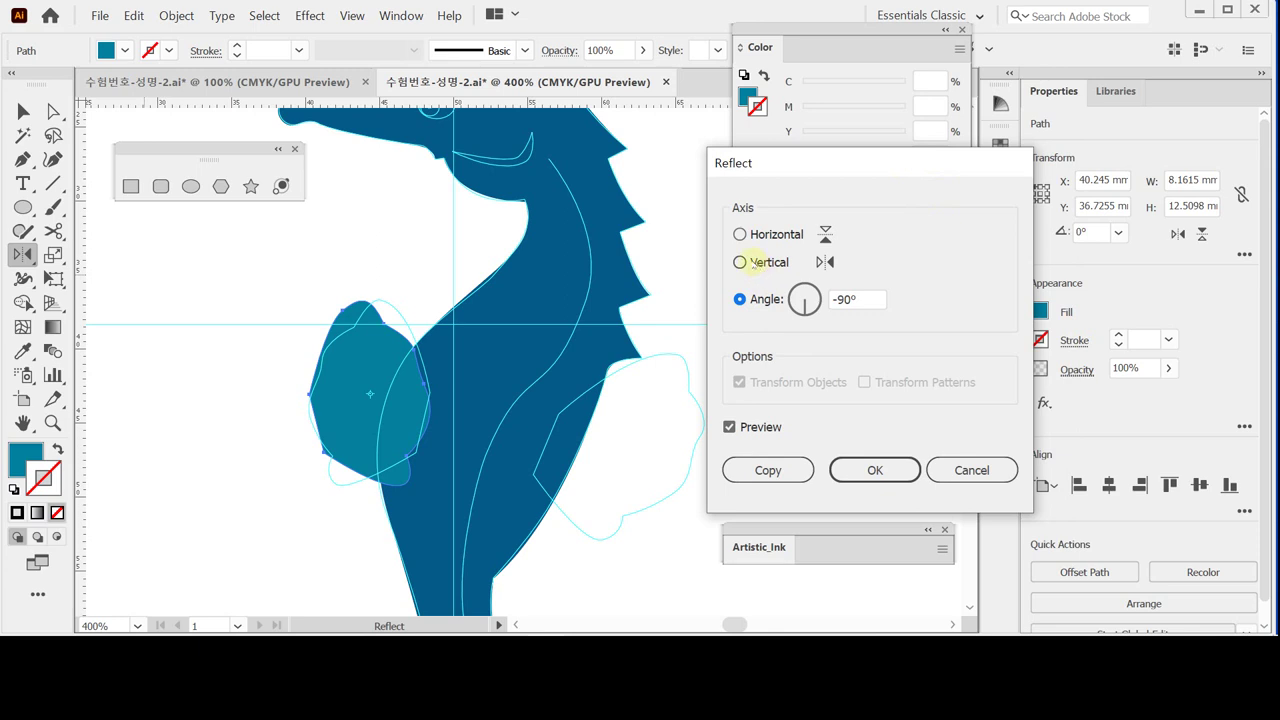
pyautogui.click(755, 262)
pyautogui.click(765, 299)
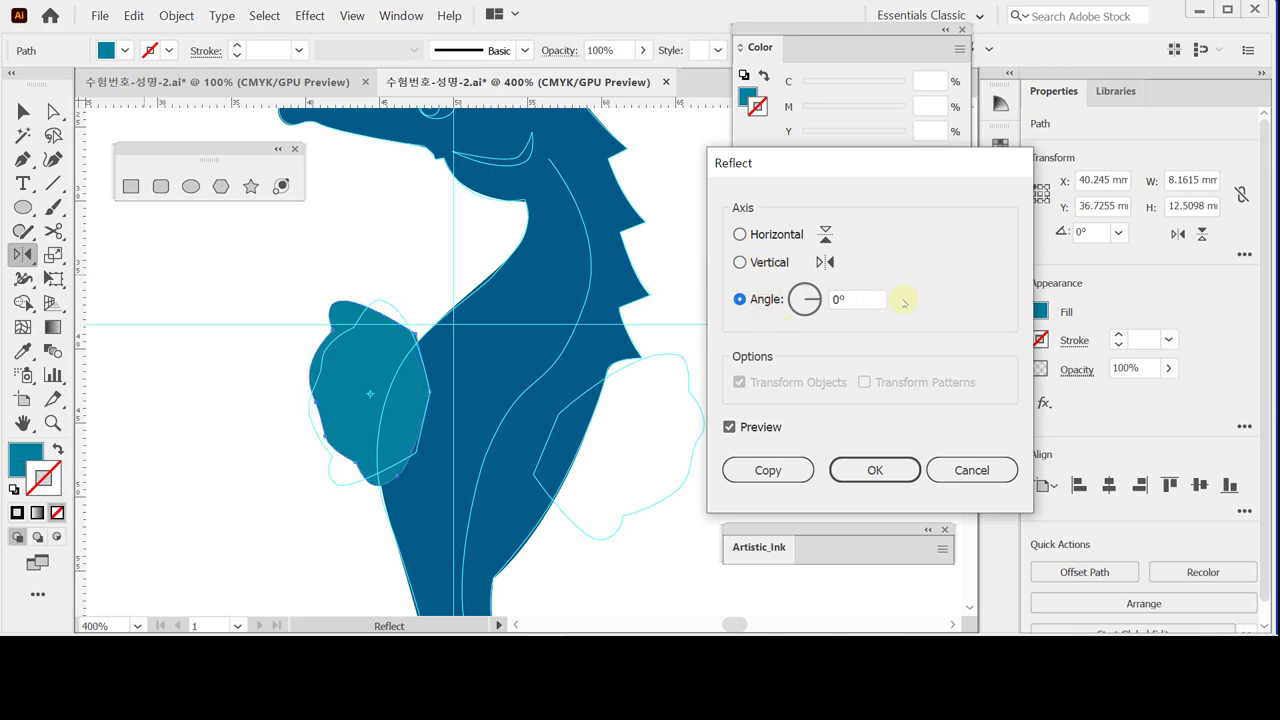
pyautogui.moveTo(858, 292); pyautogui.dragTo(809, 291)
pyautogui.write('75')
pyautogui.press('Tab')
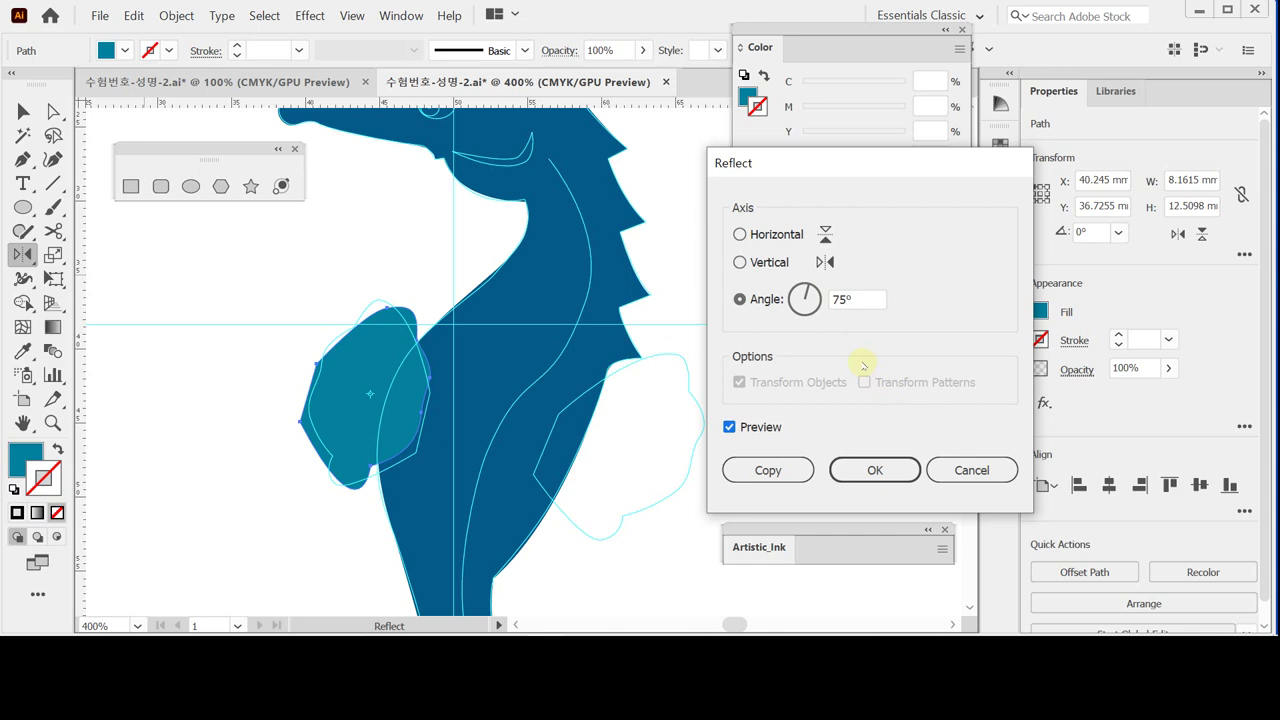
pyautogui.click(768, 470)
# - Move the reflected fin copy onto the rear fin guide at the sea horse's back
pyautogui.keyDown('ctrl'); pyautogui.click(357, 382); pyautogui.keyUp('ctrl')
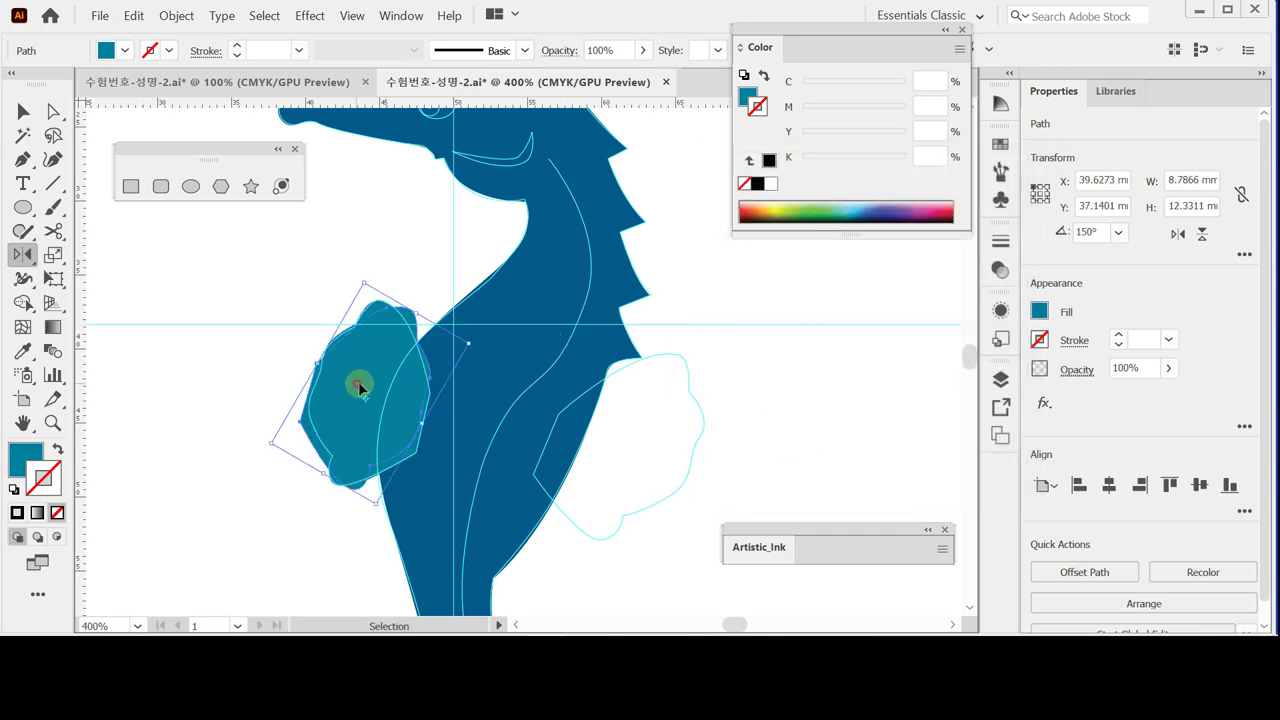
pyautogui.moveTo(606, 436); pyautogui.dragTo(595, 431)
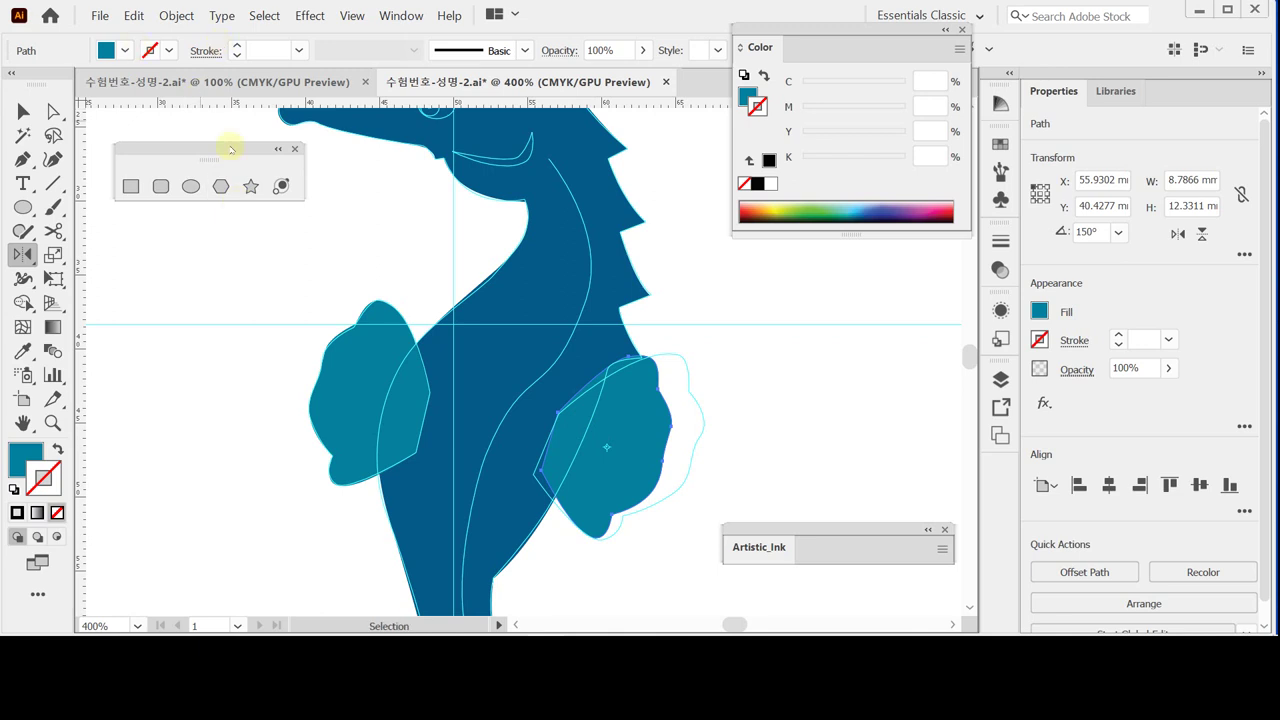
pyautogui.click(23, 111)
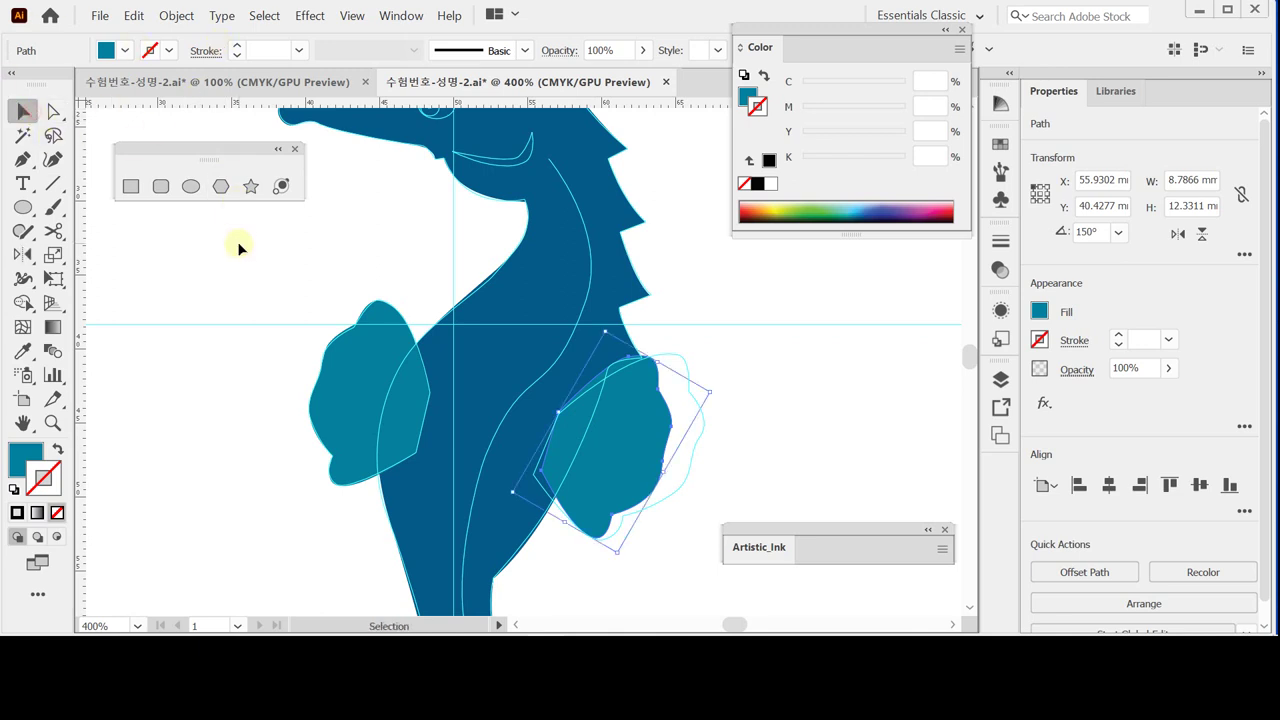
# - Stretch the rear fin copy outward and upward to about 10.1 × 13.5 mm and nudge it towards the fin guide
pyautogui.click(562, 420)
pyautogui.click(620, 392)
pyautogui.click(657, 470)
pyautogui.click(656, 470)
pyautogui.click(723, 472)
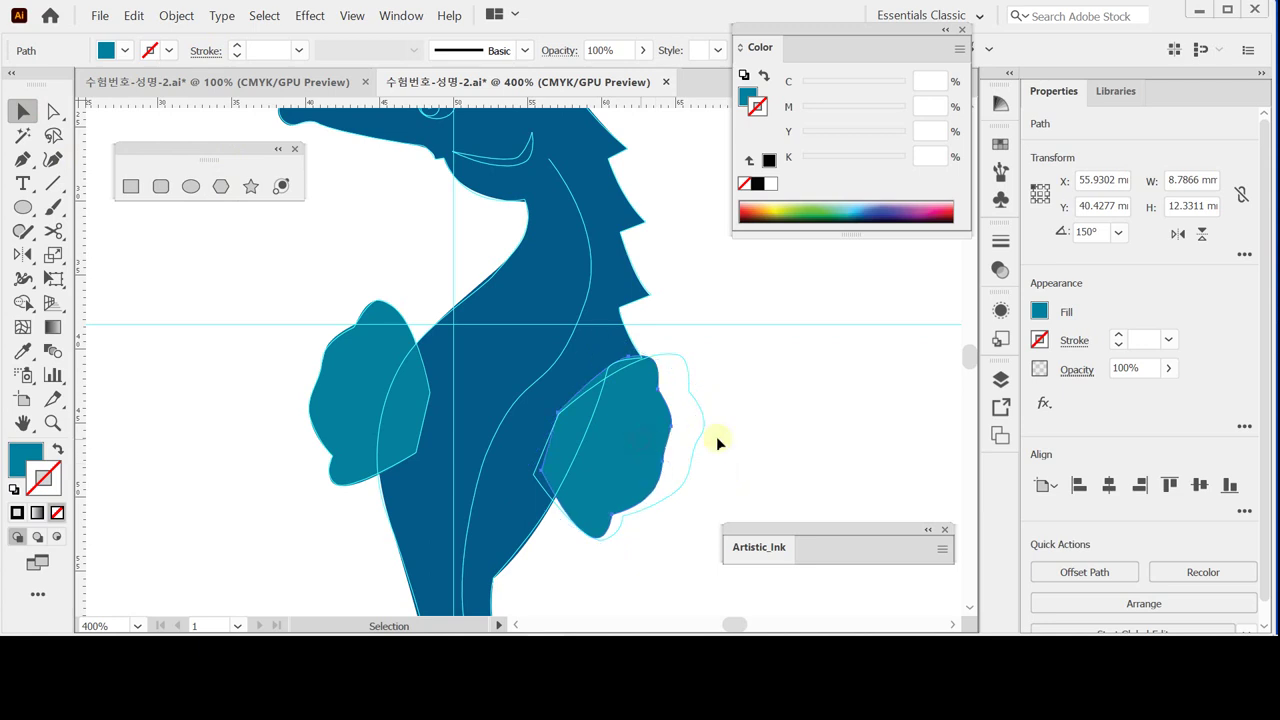
pyautogui.click(634, 384)
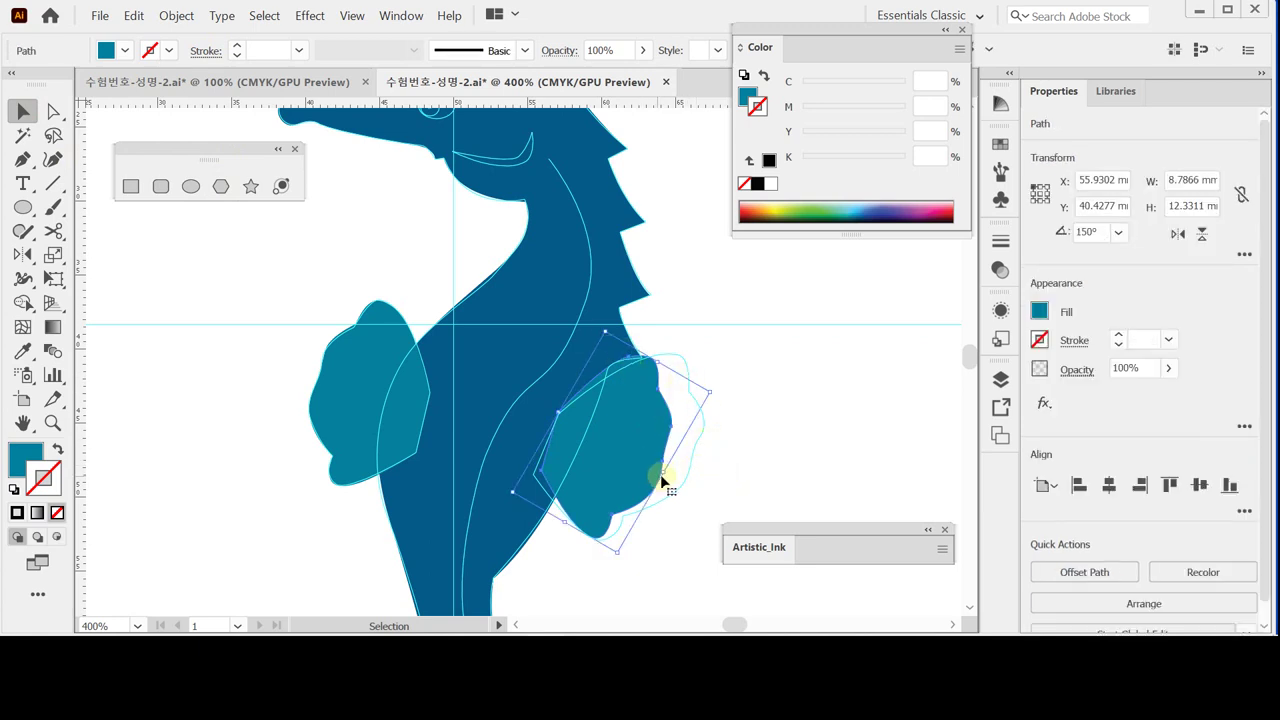
pyautogui.moveTo(666, 473)
pyautogui.mouseDown()
pyautogui.moveTo(697, 487)
pyautogui.moveTo(688, 478)
pyautogui.mouseUp()
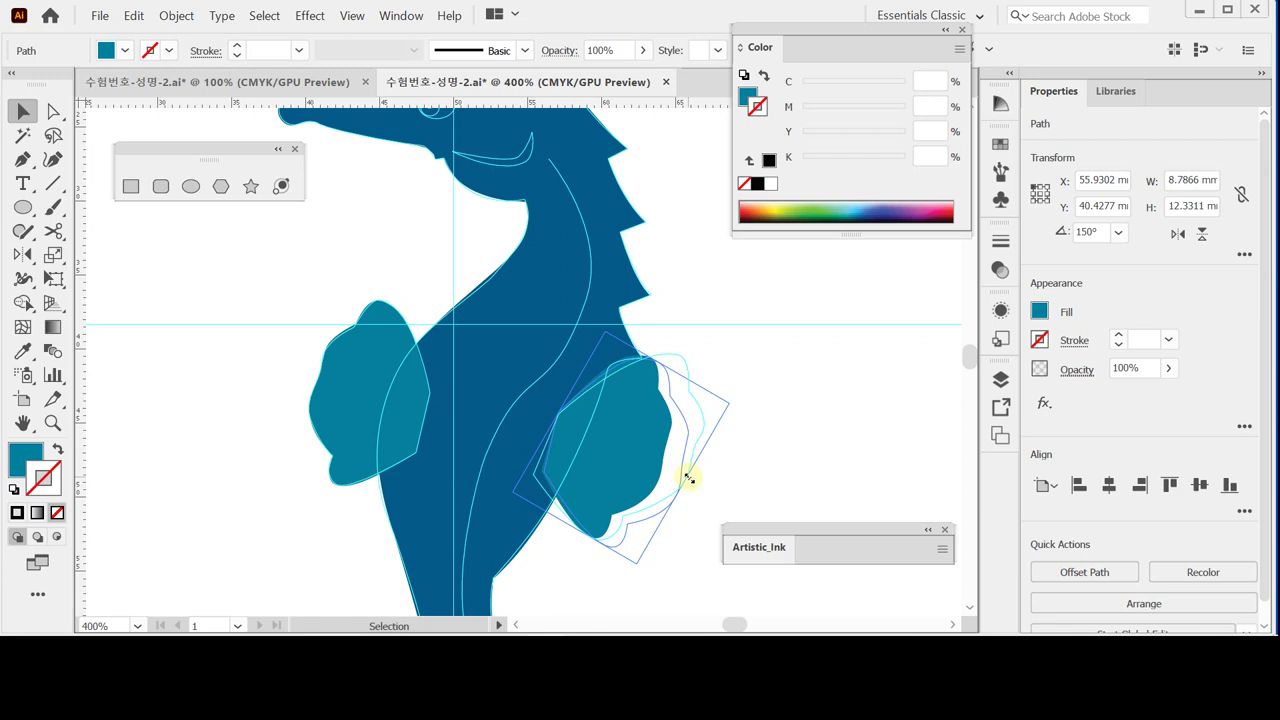
pyautogui.moveTo(688, 478); pyautogui.dragTo(689, 478)
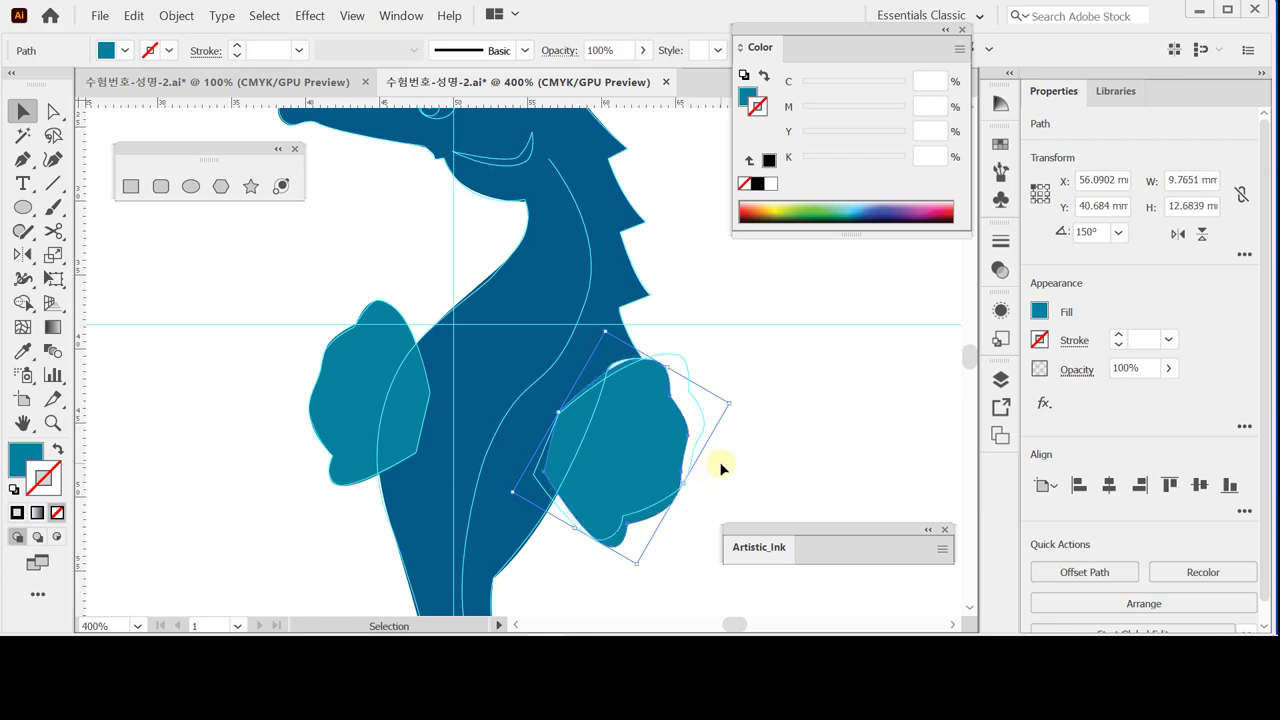
pyautogui.moveTo(660, 414)
pyautogui.mouseDown()
pyautogui.moveTo(675, 405)
pyautogui.moveTo(653, 417)
pyautogui.mouseUp()
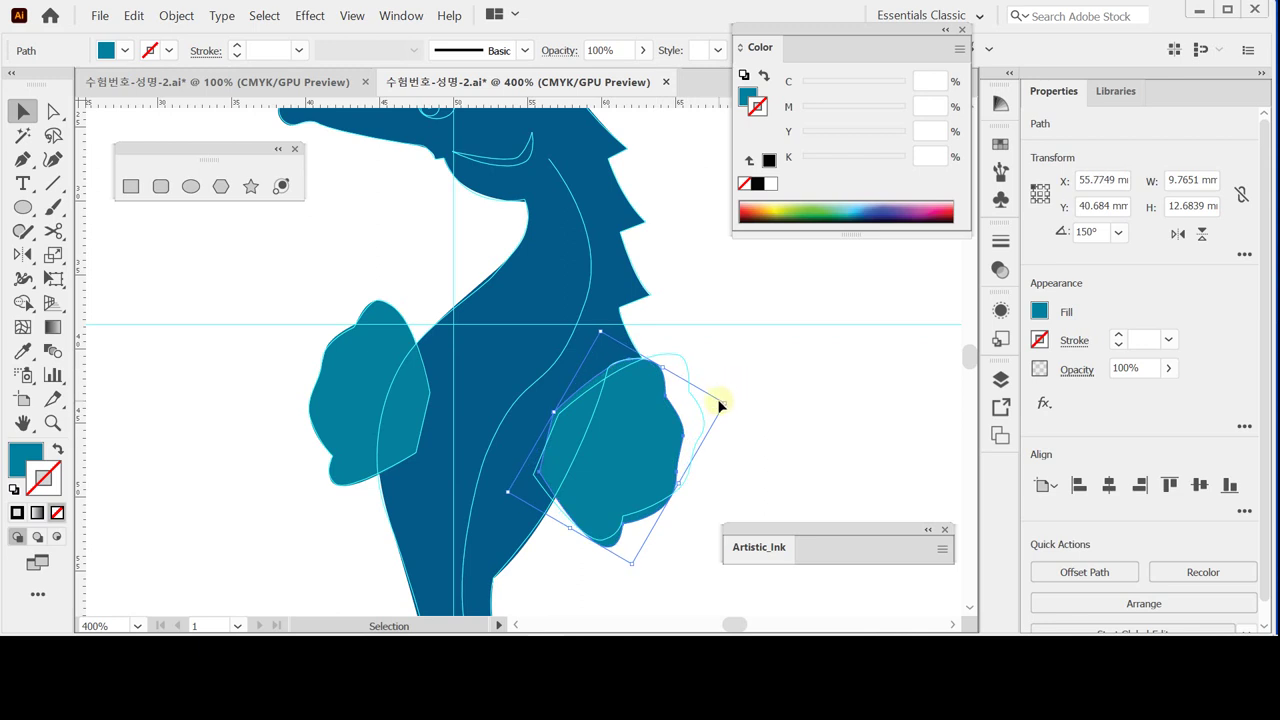
pyautogui.moveTo(666, 367); pyautogui.dragTo(735, 394)
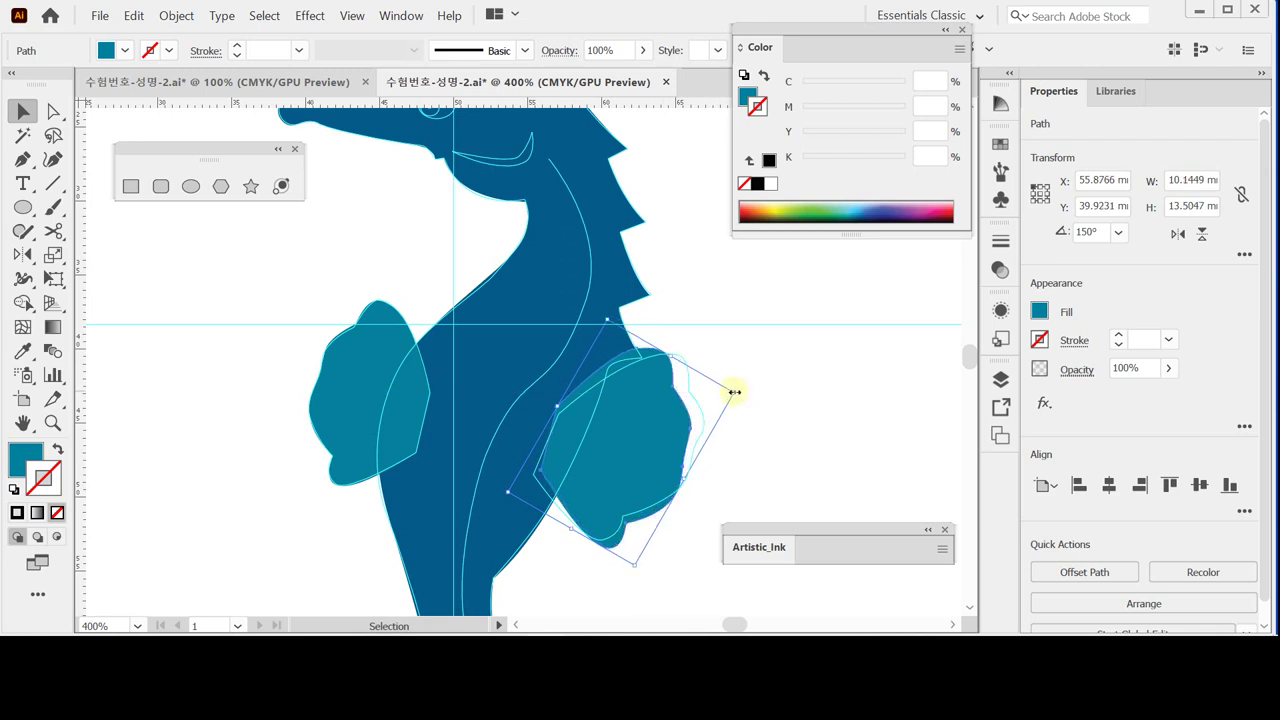
pyautogui.press('o')
pyautogui.moveTo(665, 372); pyautogui.dragTo(665, 372)
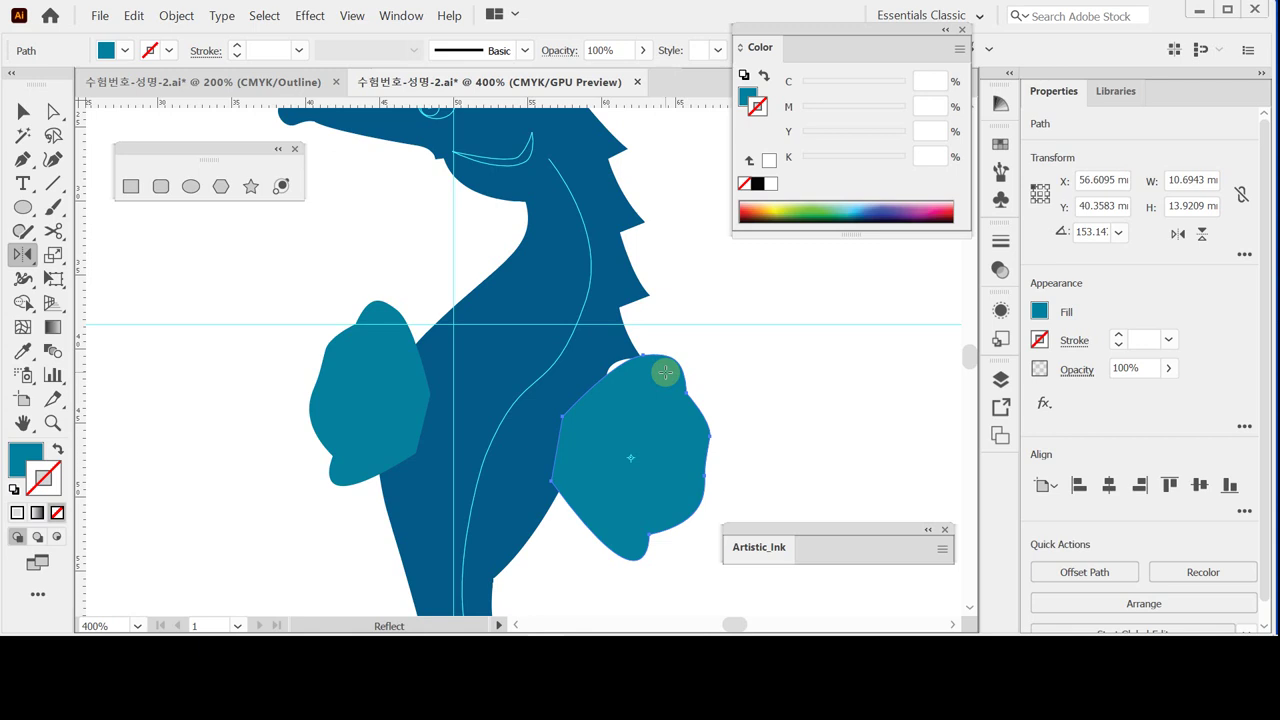
pyautogui.press('v')
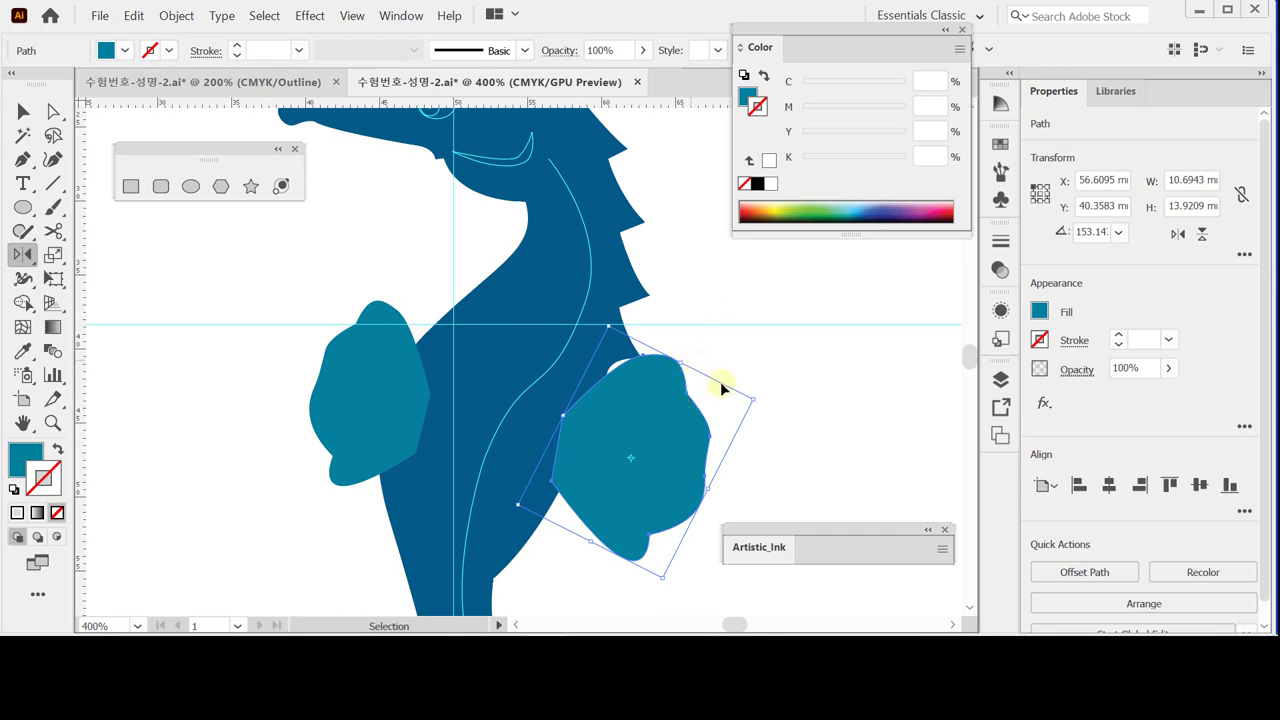
pyautogui.click(659, 424)
pyautogui.click(656, 412)
pyautogui.click(523, 313)
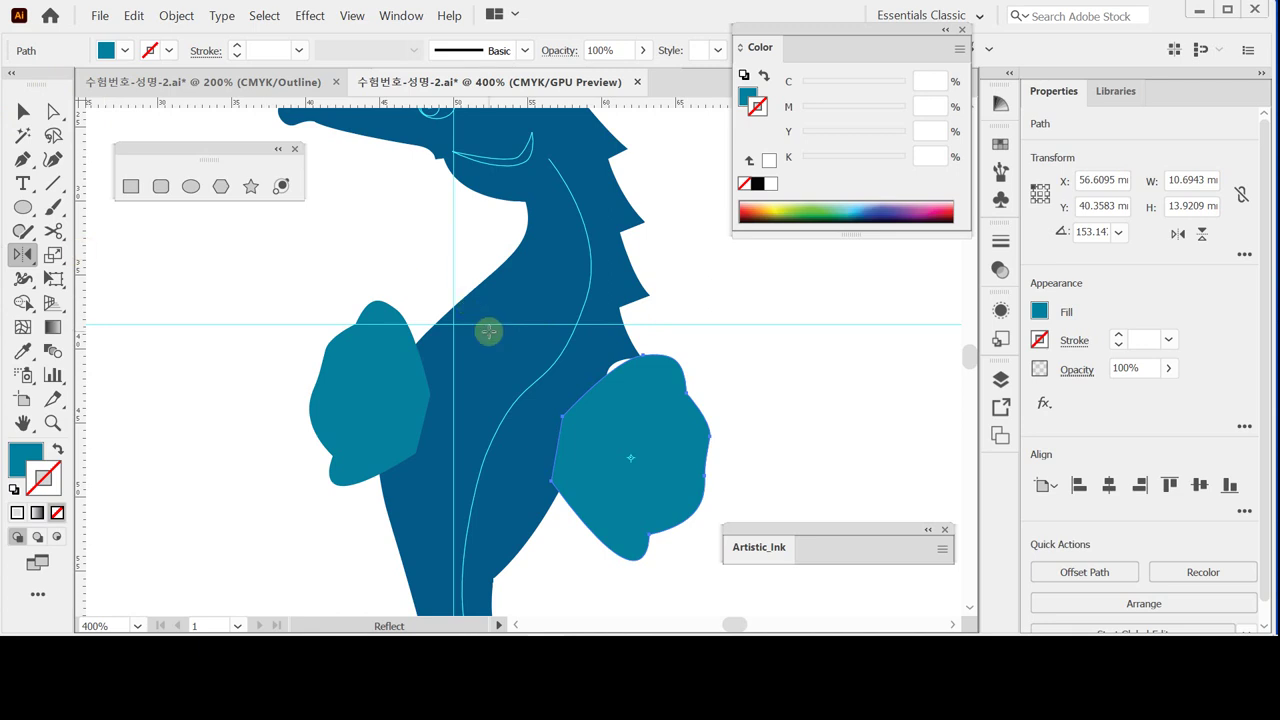
pyautogui.press('ctrl')
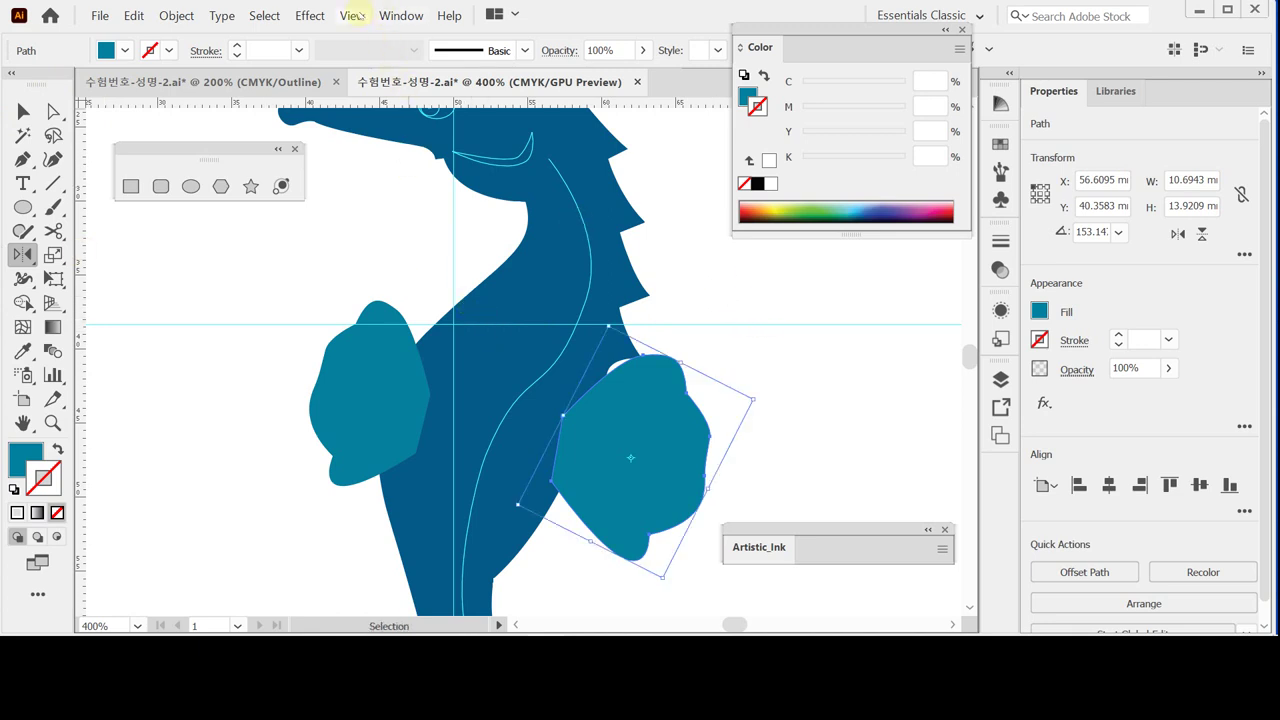
pyautogui.click(352, 15)
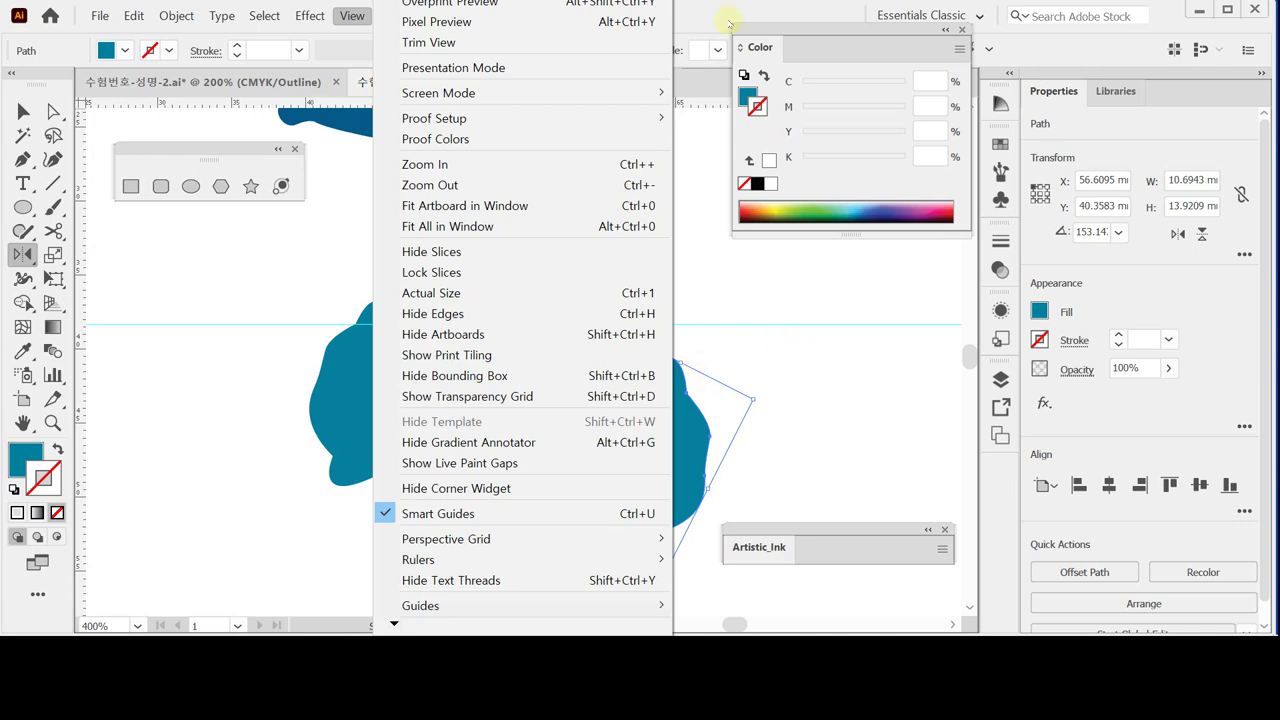
pyautogui.click(703, 16)
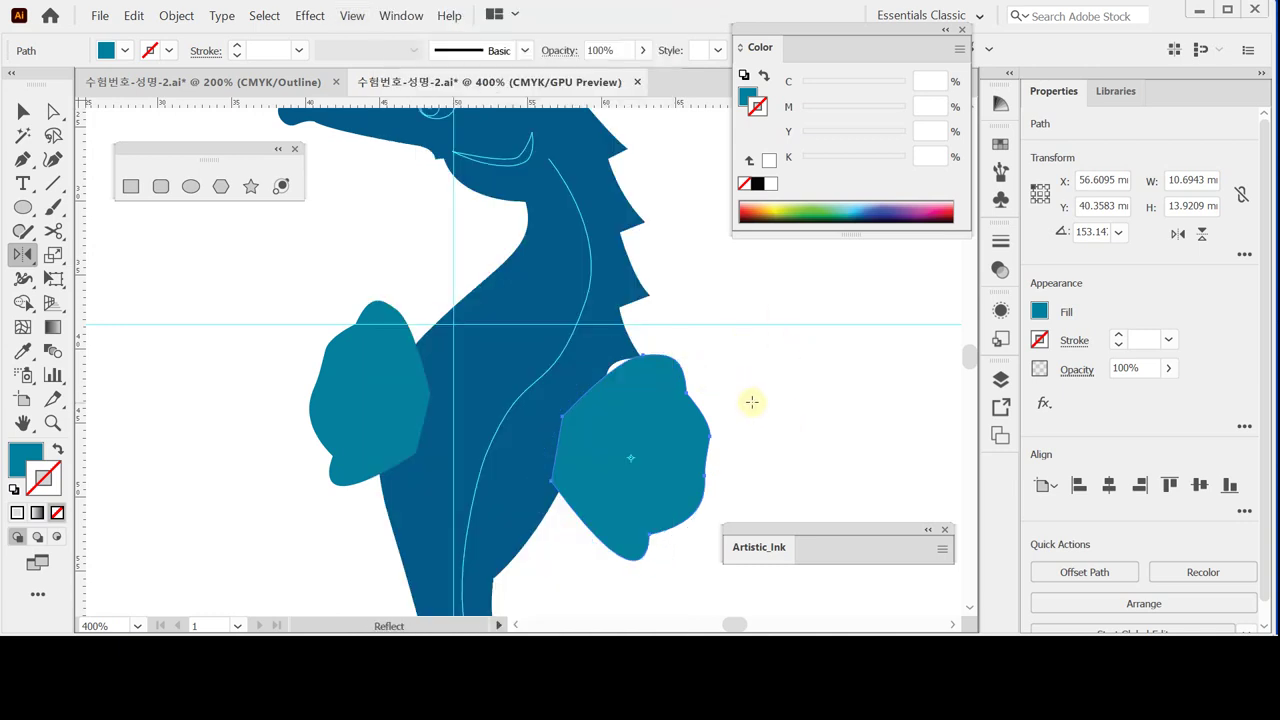
# - Enlarge the rear fin and rotate it clockwise to about 145°, giving it a size of about 11.5 × 14.4 mm
pyautogui.moveTo(755, 398); pyautogui.dragTo(761, 400)
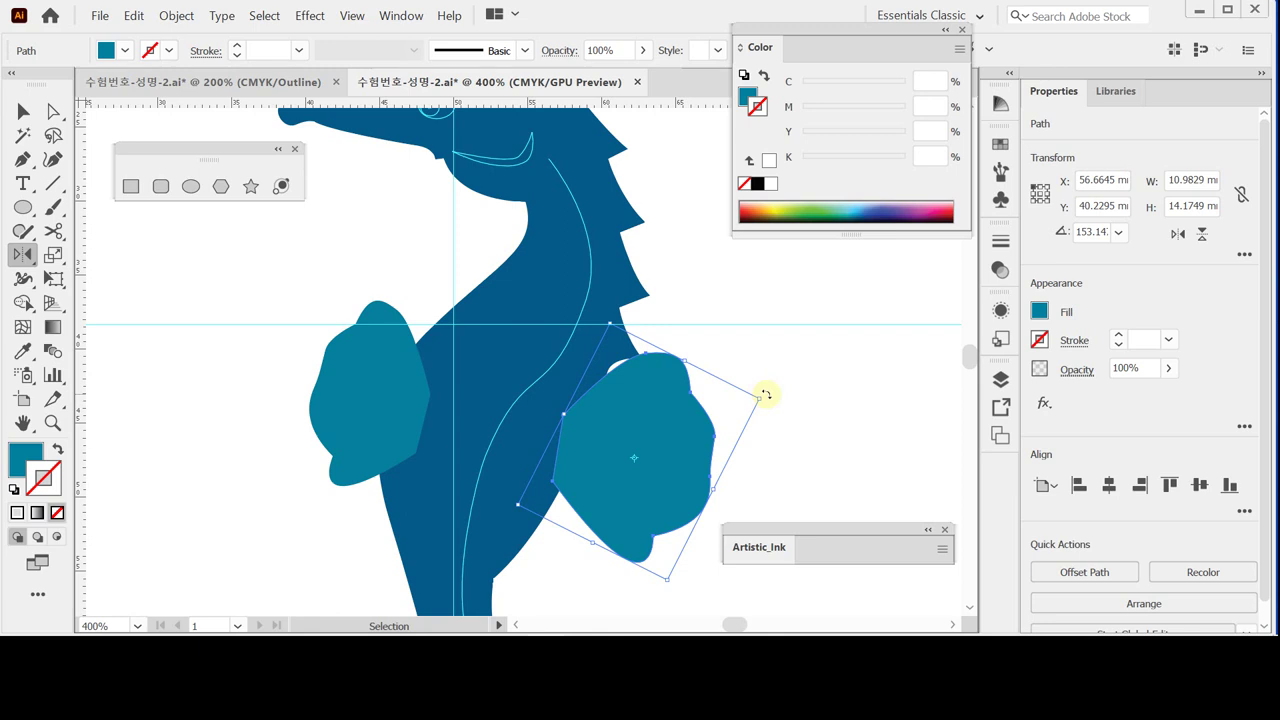
pyautogui.moveTo(764, 395); pyautogui.dragTo(768, 401)
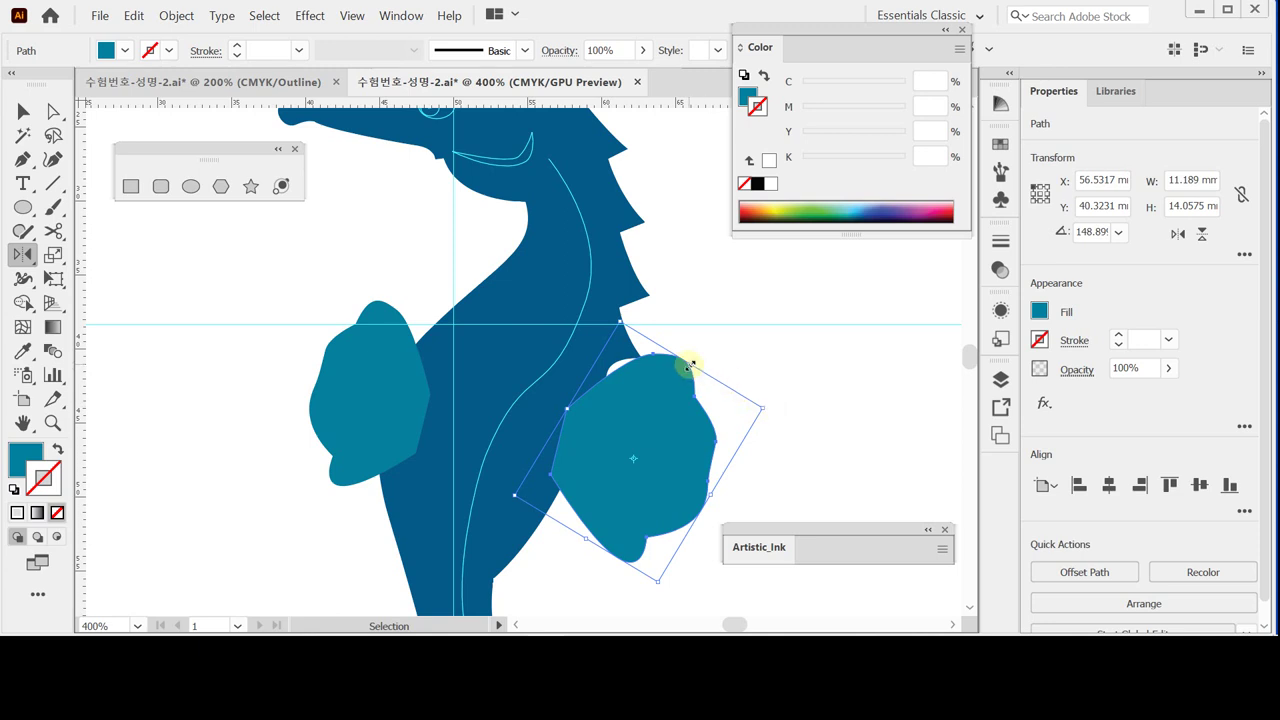
pyautogui.moveTo(688, 364); pyautogui.dragTo(697, 358)
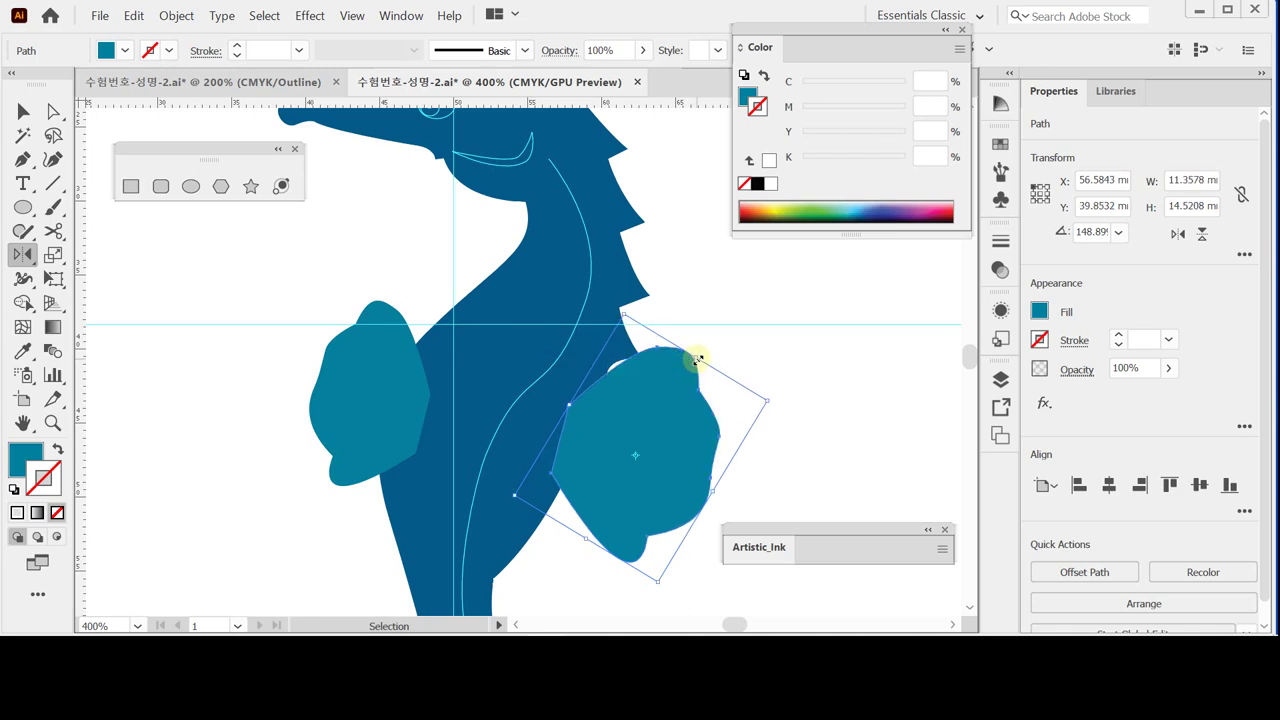
pyautogui.moveTo(697, 358); pyautogui.dragTo(697, 354)
pyautogui.moveTo(773, 402); pyautogui.dragTo(772, 411)
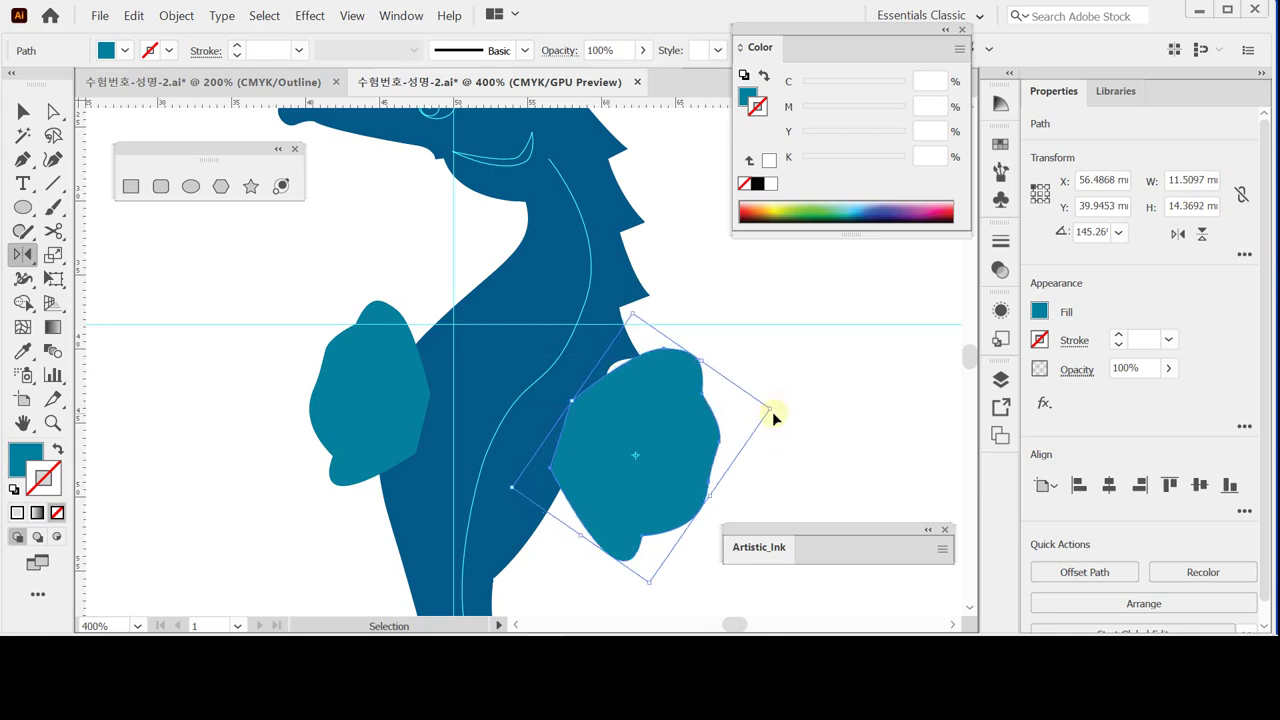
# - Send the front fin backward behind the sea horse's body, save the document and clear the selection
pyautogui.click(367, 390)
pyautogui.rightClick(370, 403)
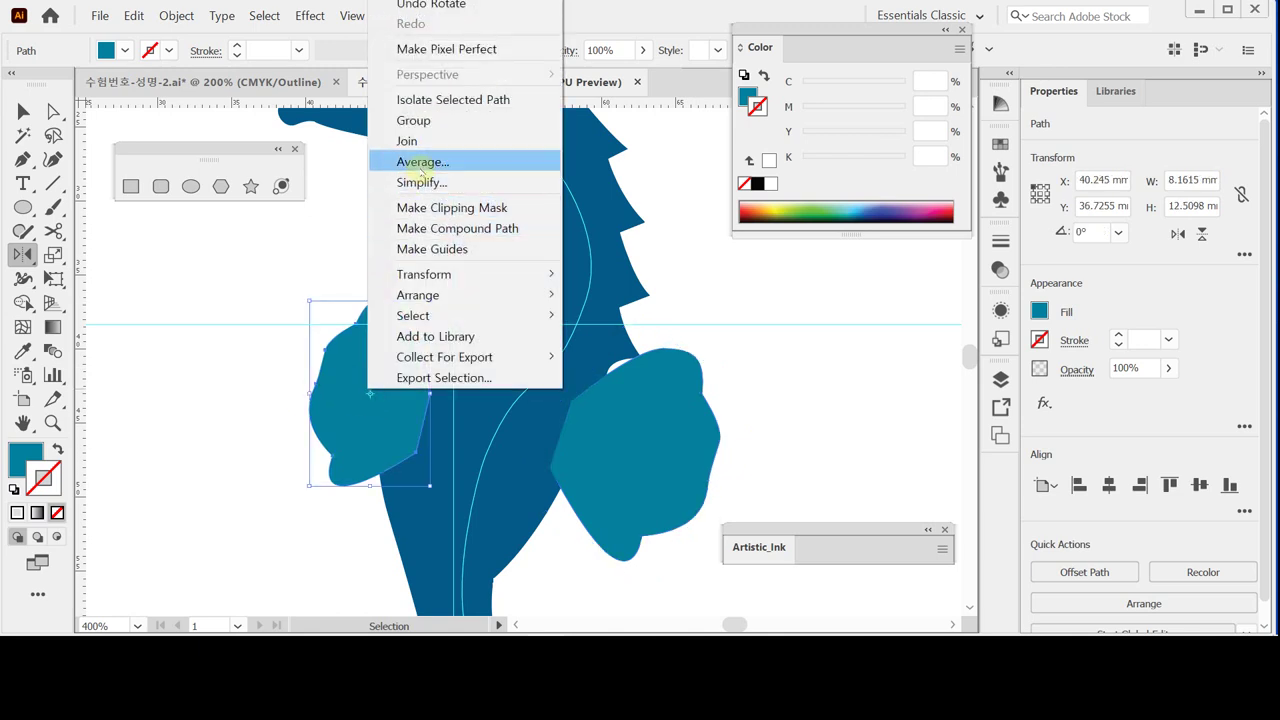
pyautogui.moveTo(471, 294)
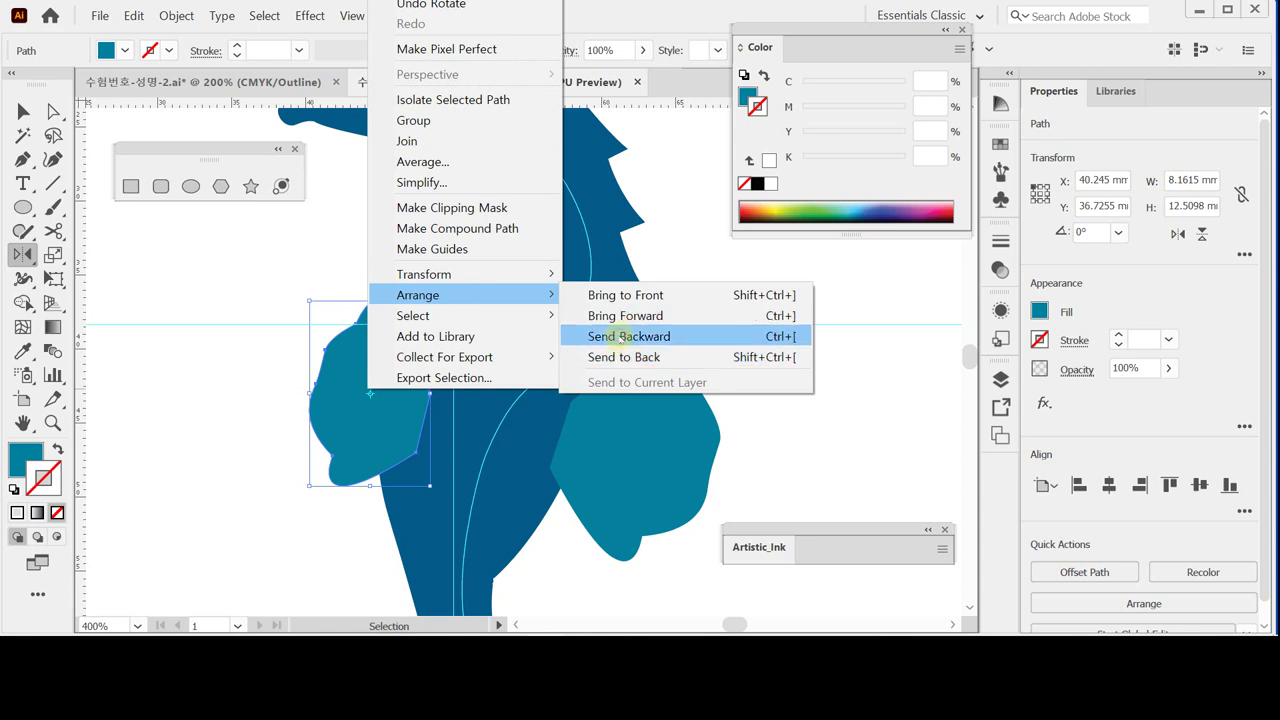
pyautogui.click(625, 338)
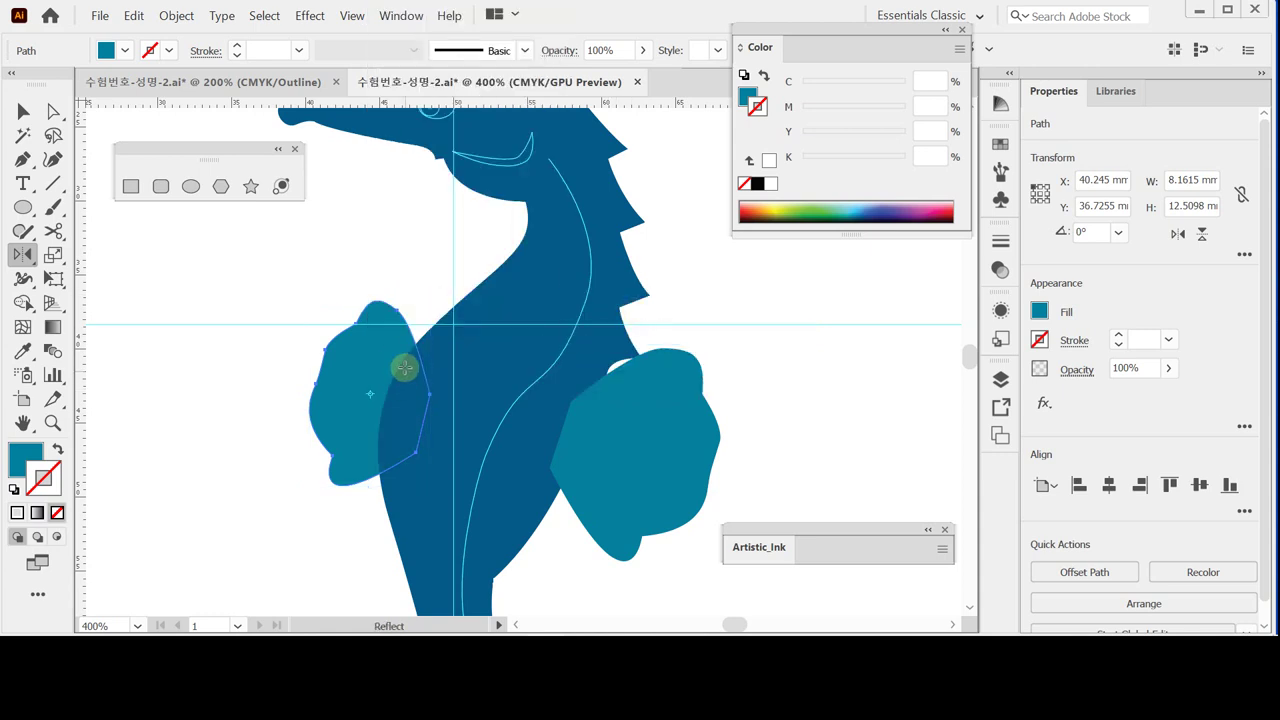
pyautogui.press('ctrl')
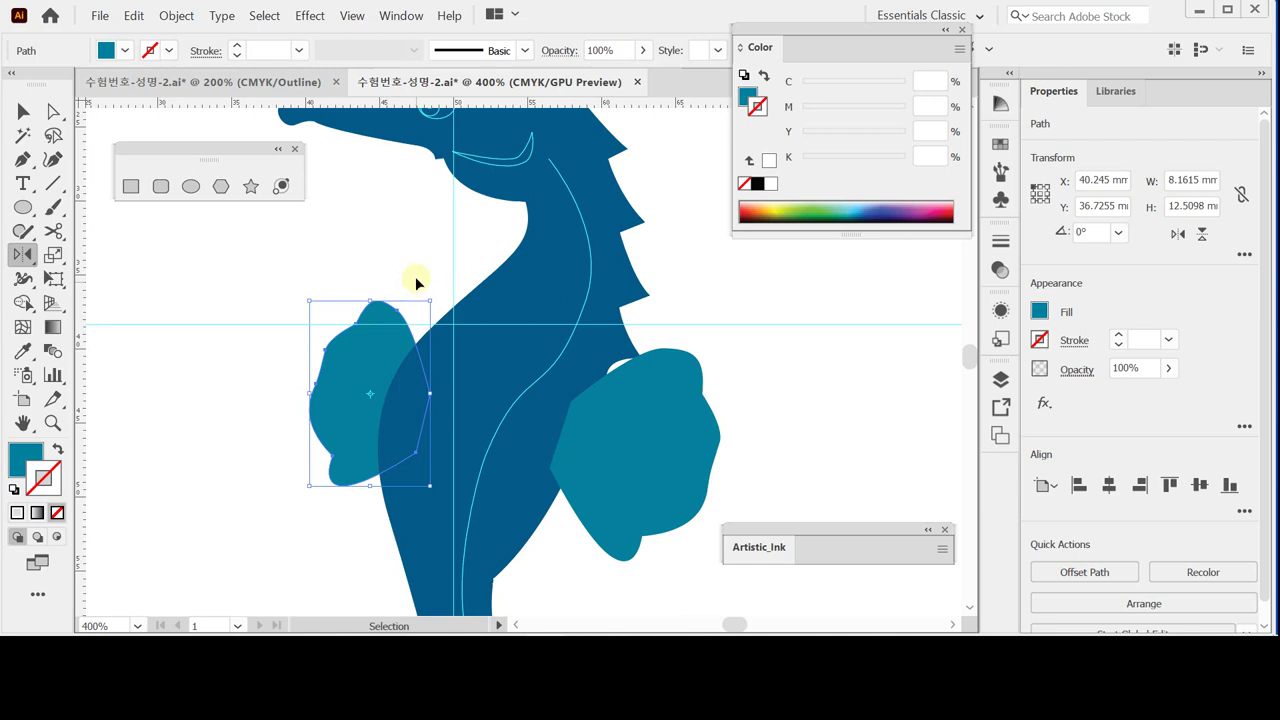
pyautogui.hotkey('ctrl', 's')
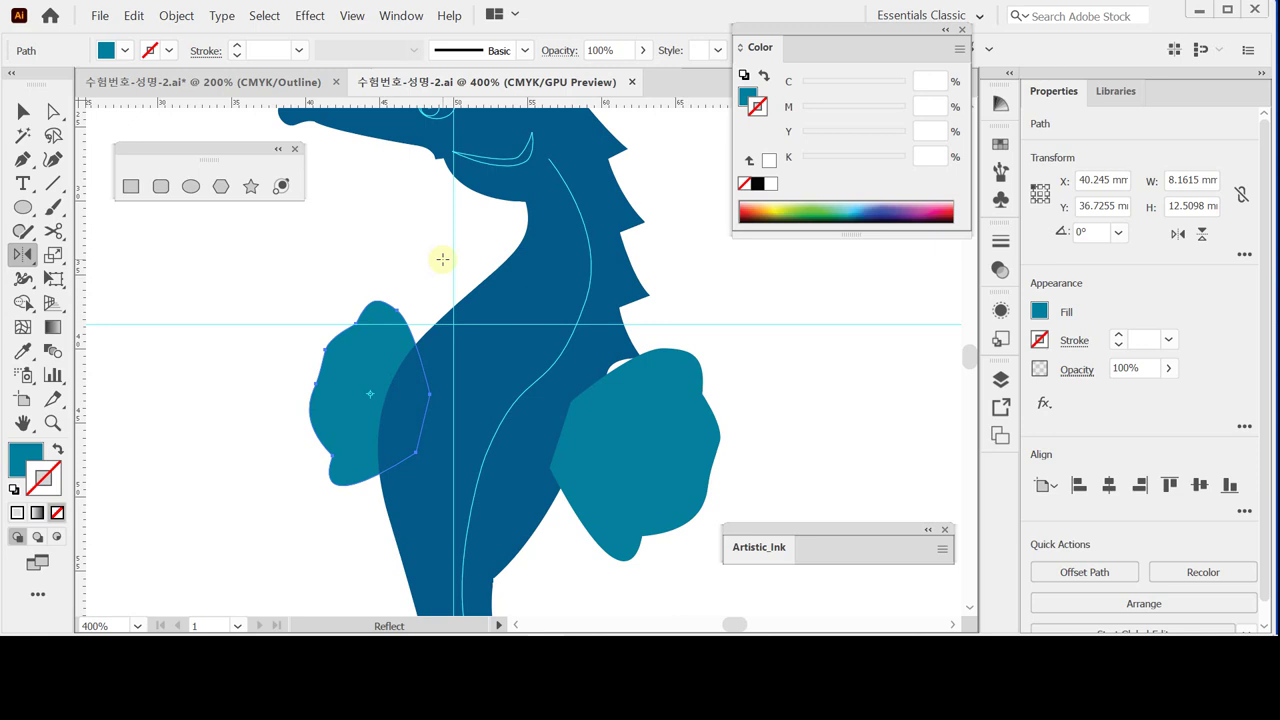
pyautogui.keyDown('ctrl'); pyautogui.click(283, 243); pyautogui.keyUp('ctrl')
# - Trace the curved cheek guide behind the sea horse's mouth as a closed crescent shape with the Pen tool
pyautogui.scroll(5, 443, 300)
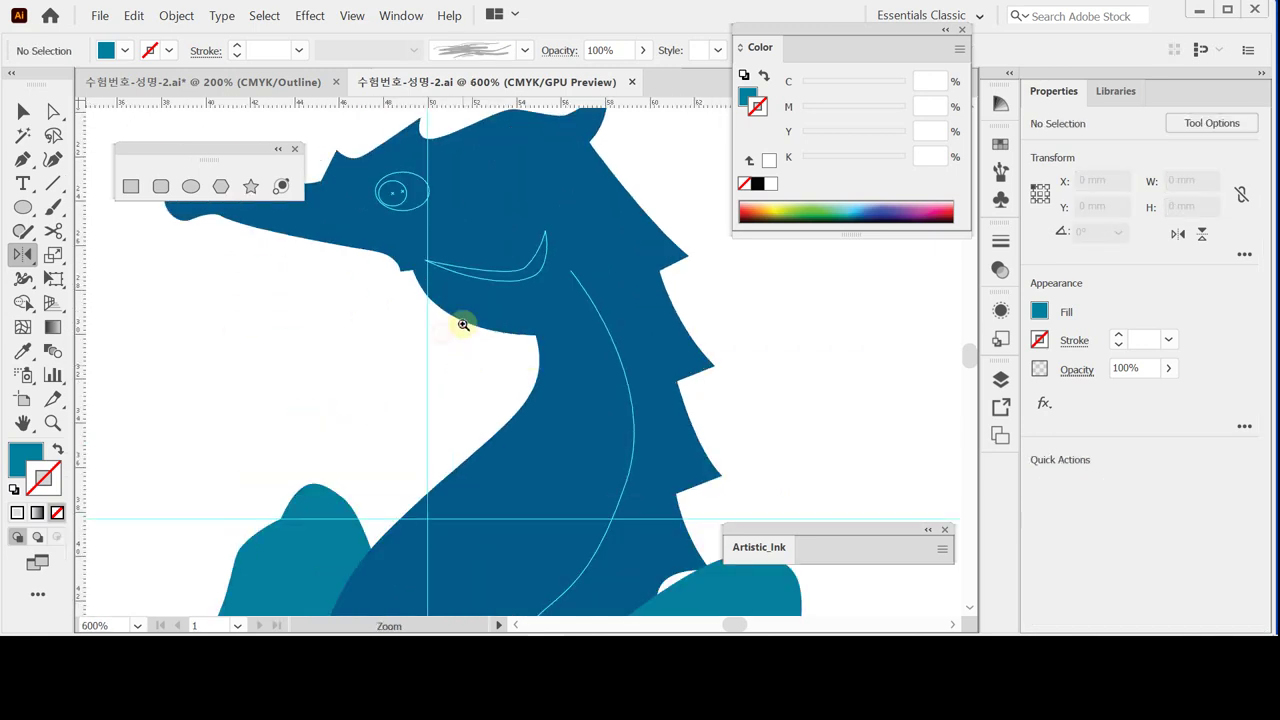
pyautogui.moveTo(522, 254); pyautogui.dragTo(462, 221)
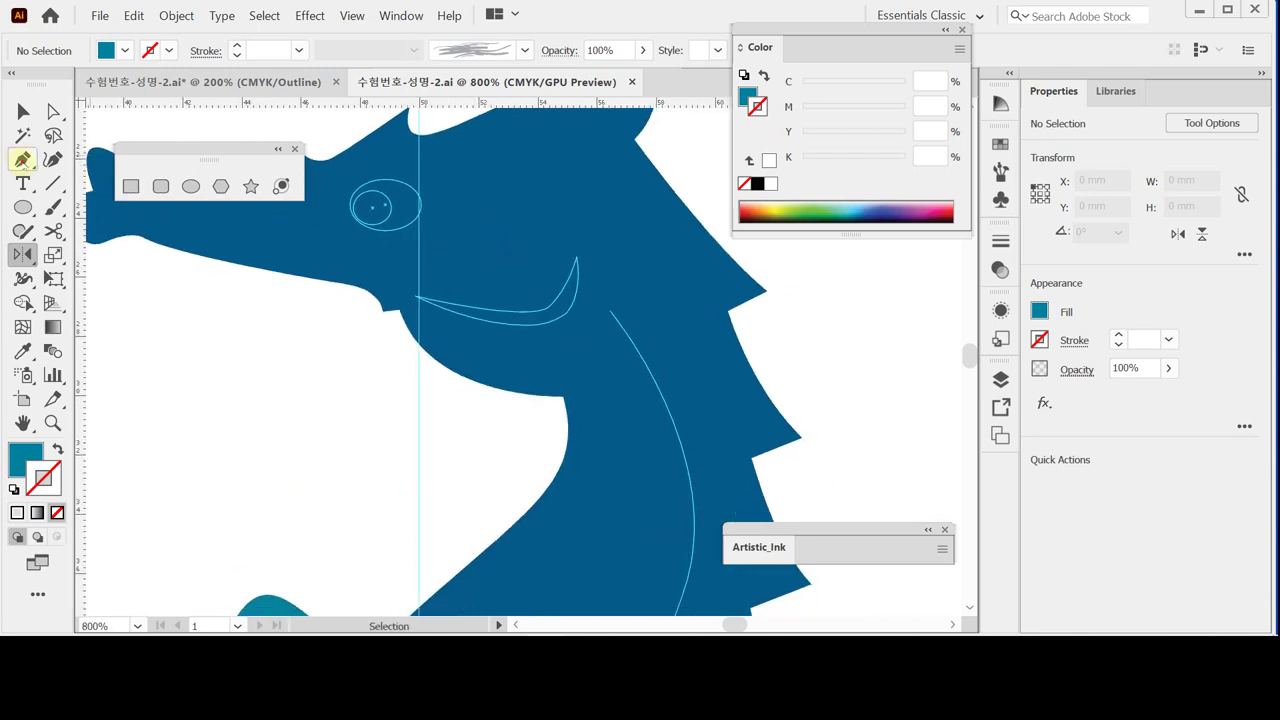
pyautogui.click(22, 159)
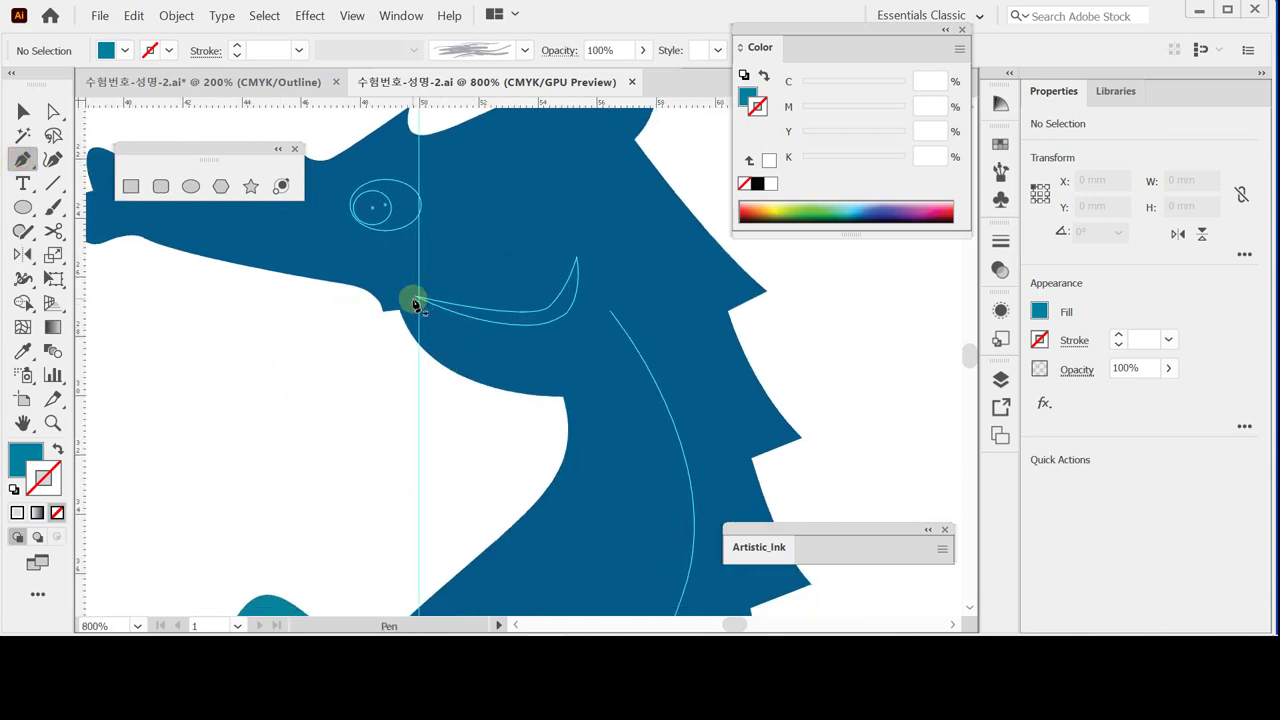
pyautogui.moveTo(415, 303); pyautogui.dragTo(580, 263)
pyautogui.click(579, 260)
pyautogui.click(578, 259)
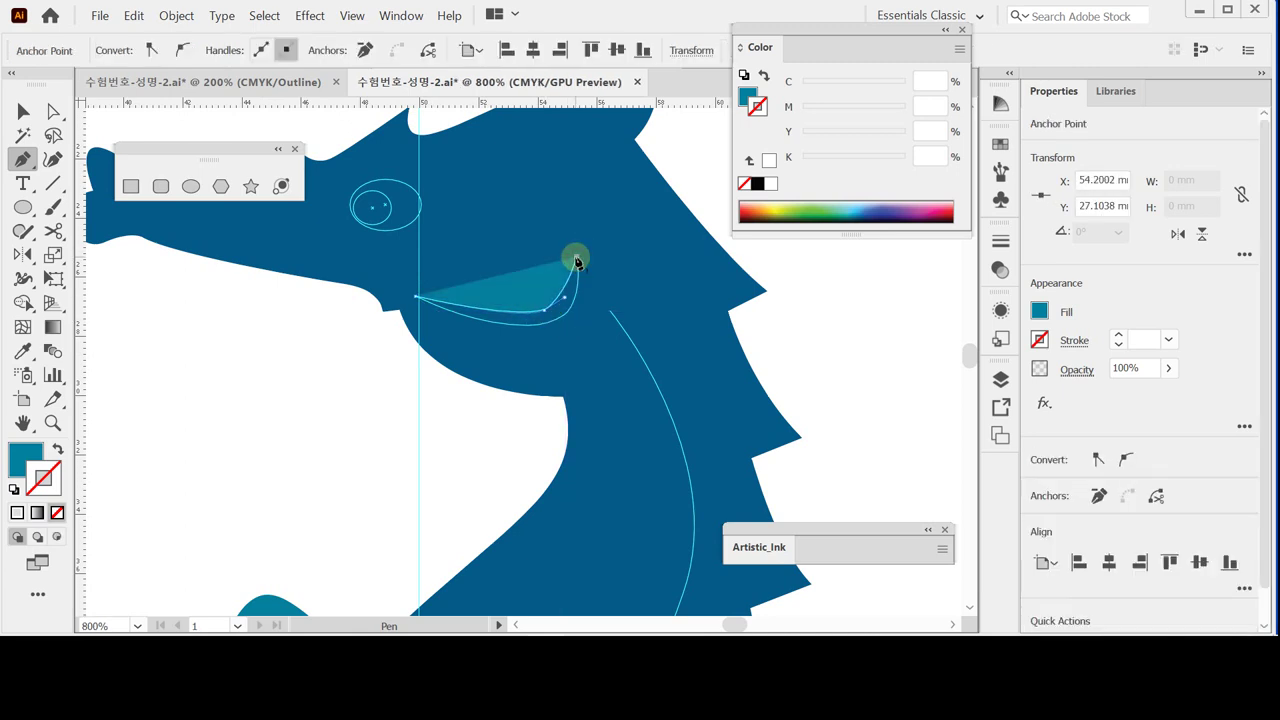
pyautogui.moveTo(532, 326); pyautogui.dragTo(472, 330)
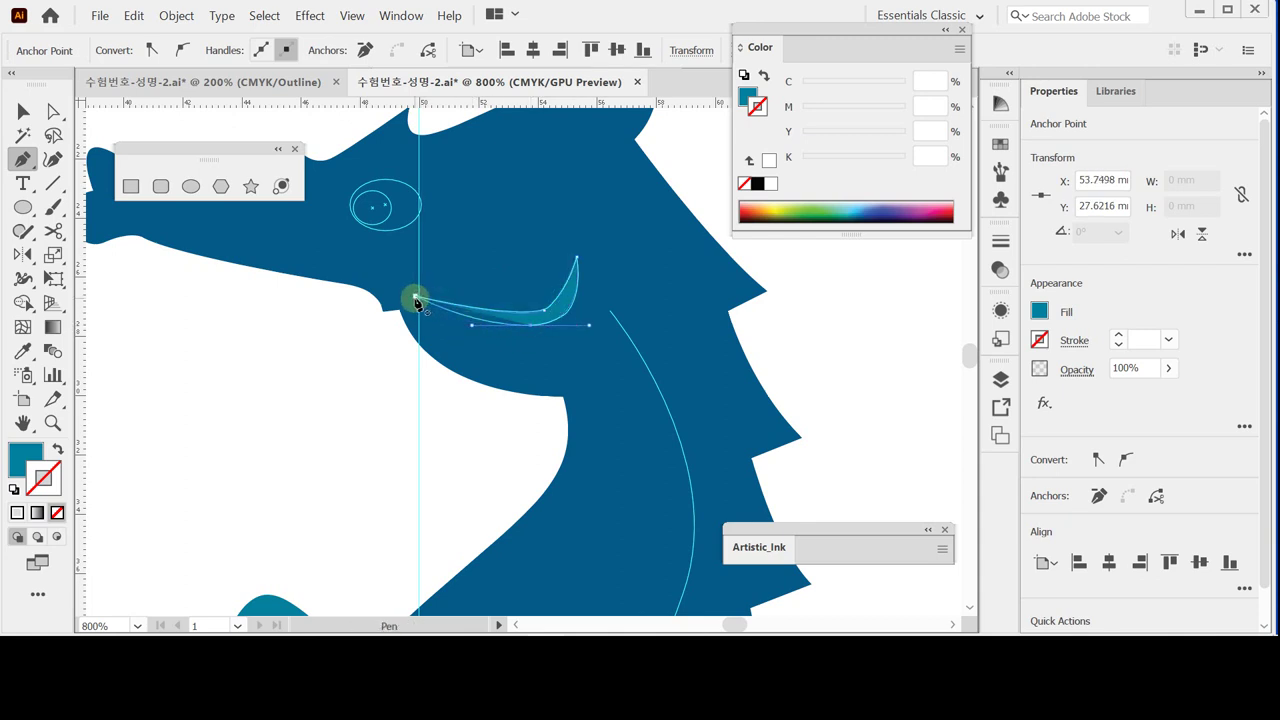
pyautogui.click(417, 303)
pyautogui.moveTo(404, 292)
pyautogui.mouseDown()
pyautogui.moveTo(399, 274)
pyautogui.moveTo(385, 290)
pyautogui.mouseUp()
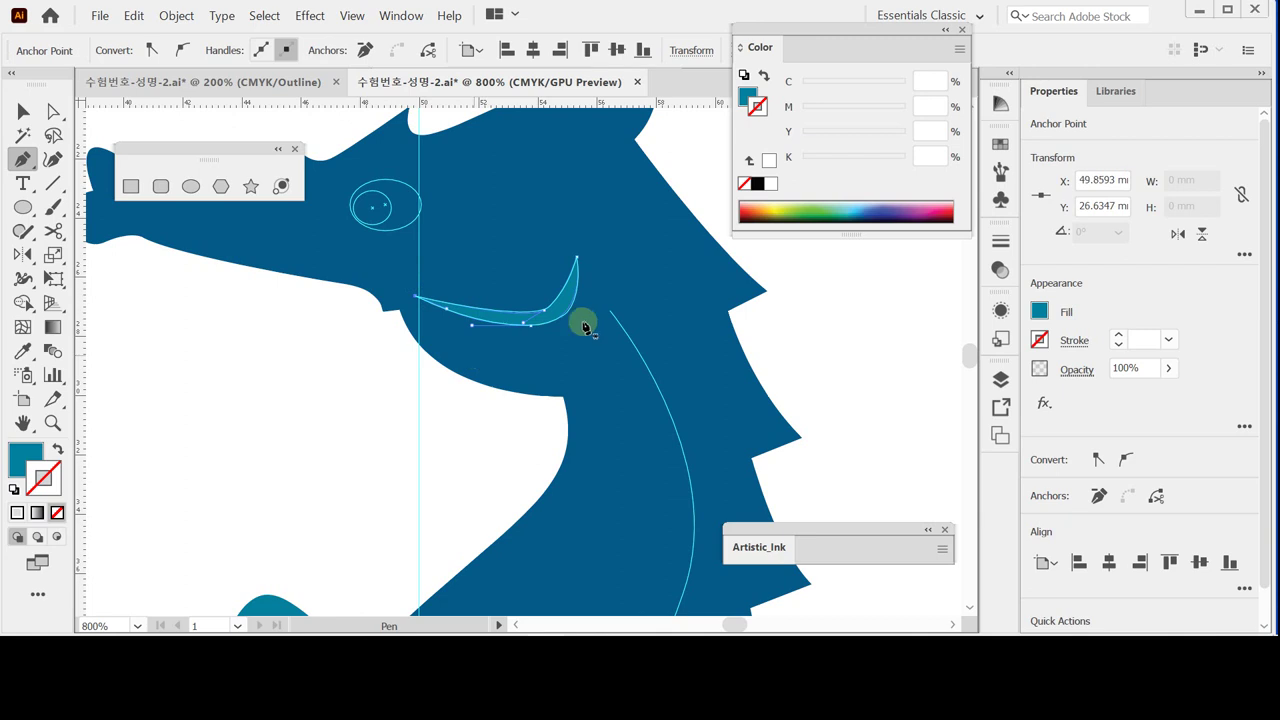
# - Fill the cheek crescent with the colour C 60, M 0, Y 0, K 0 and deselect it
pyautogui.click(744, 97)
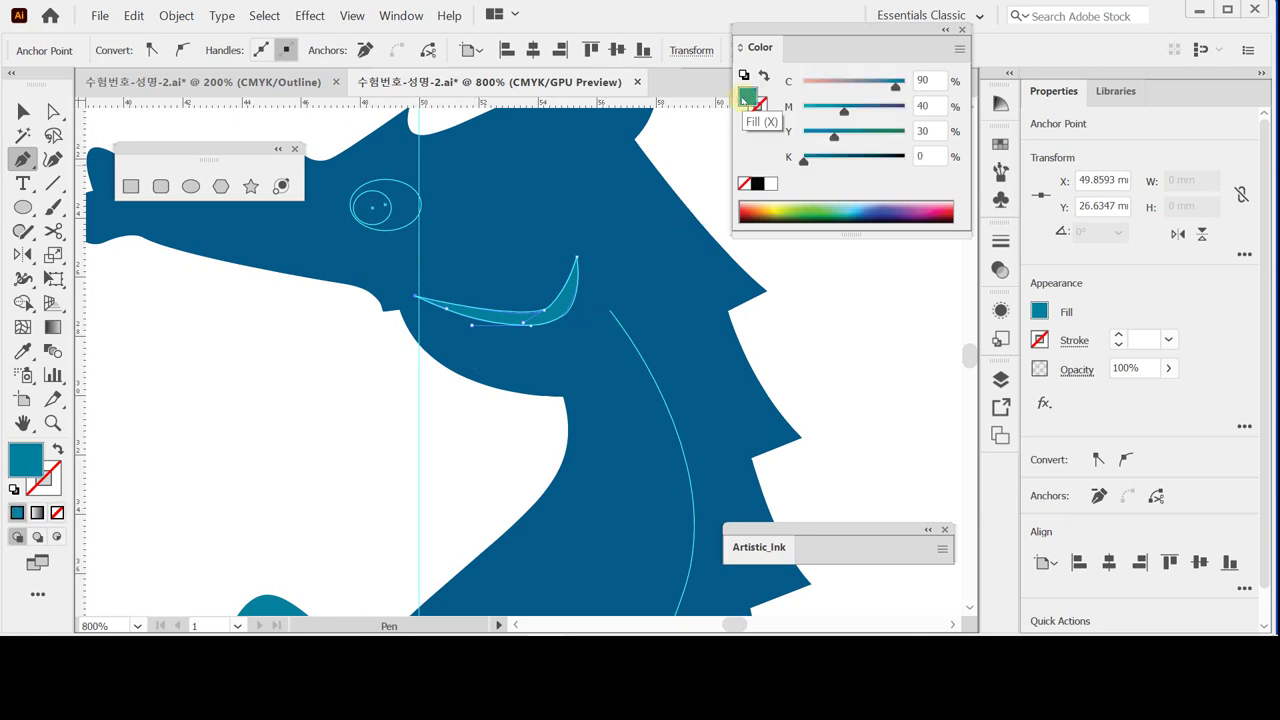
pyautogui.click(770, 183)
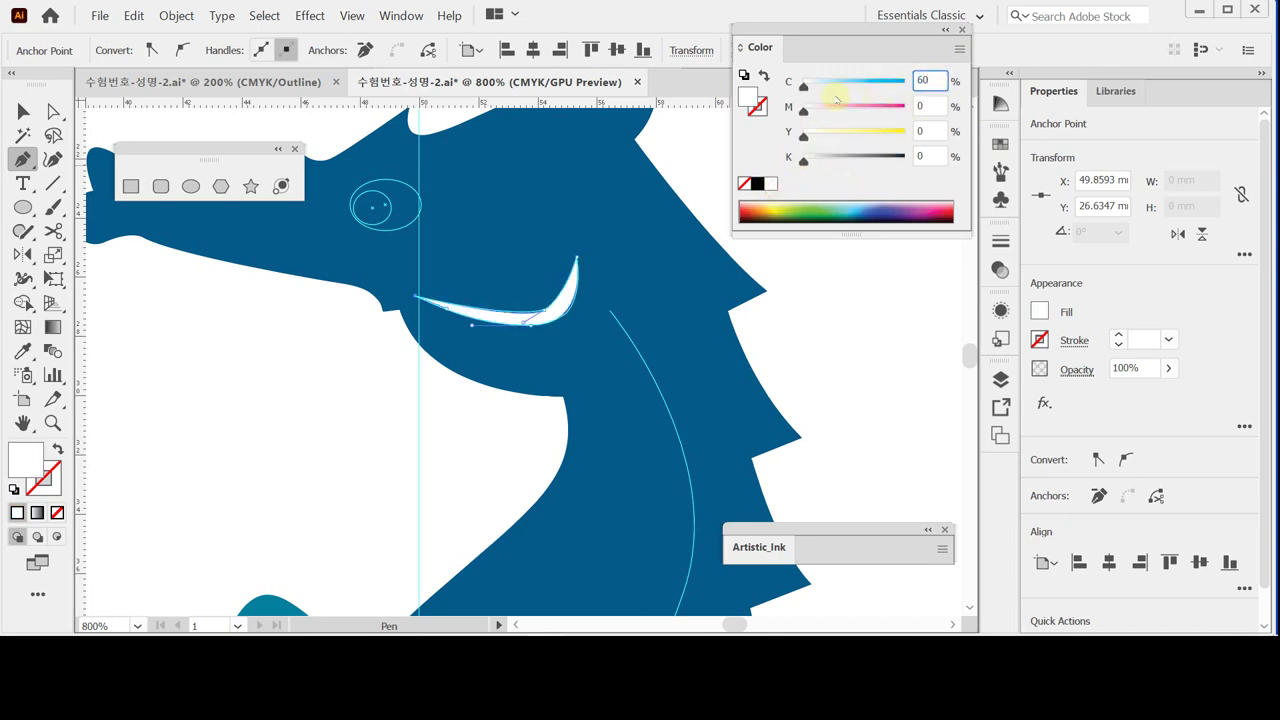
pyautogui.click(836, 97)
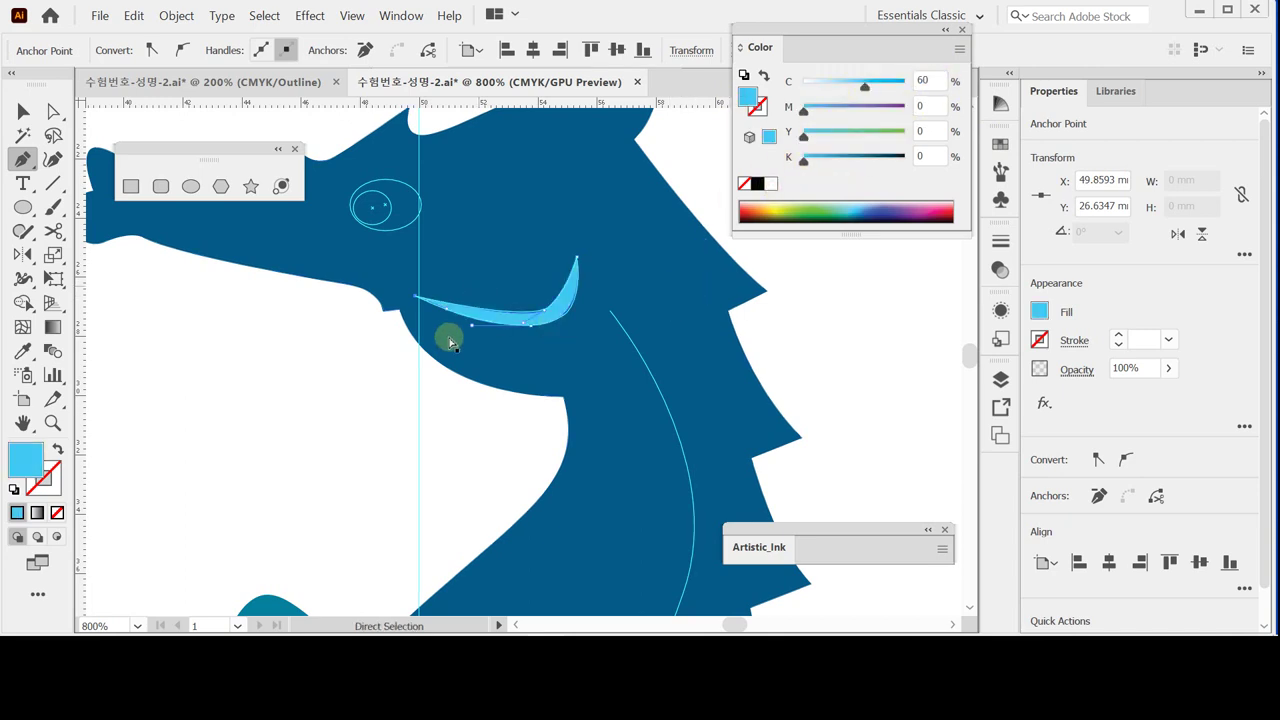
pyautogui.keyDown('ctrl'); pyautogui.click(449, 463); pyautogui.keyUp('ctrl')
# - Draw an ellipse over the sea horse's eye guide
pyautogui.click(22, 207)
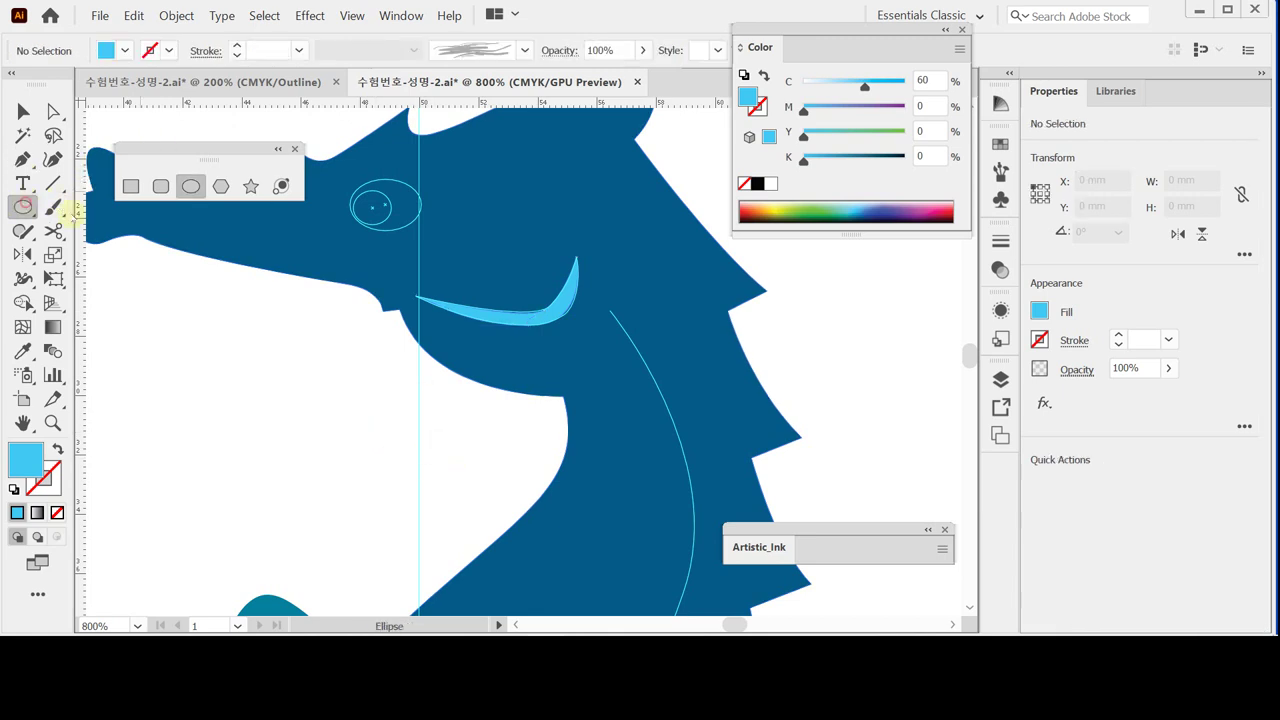
pyautogui.hotkey('ctrl', '+')
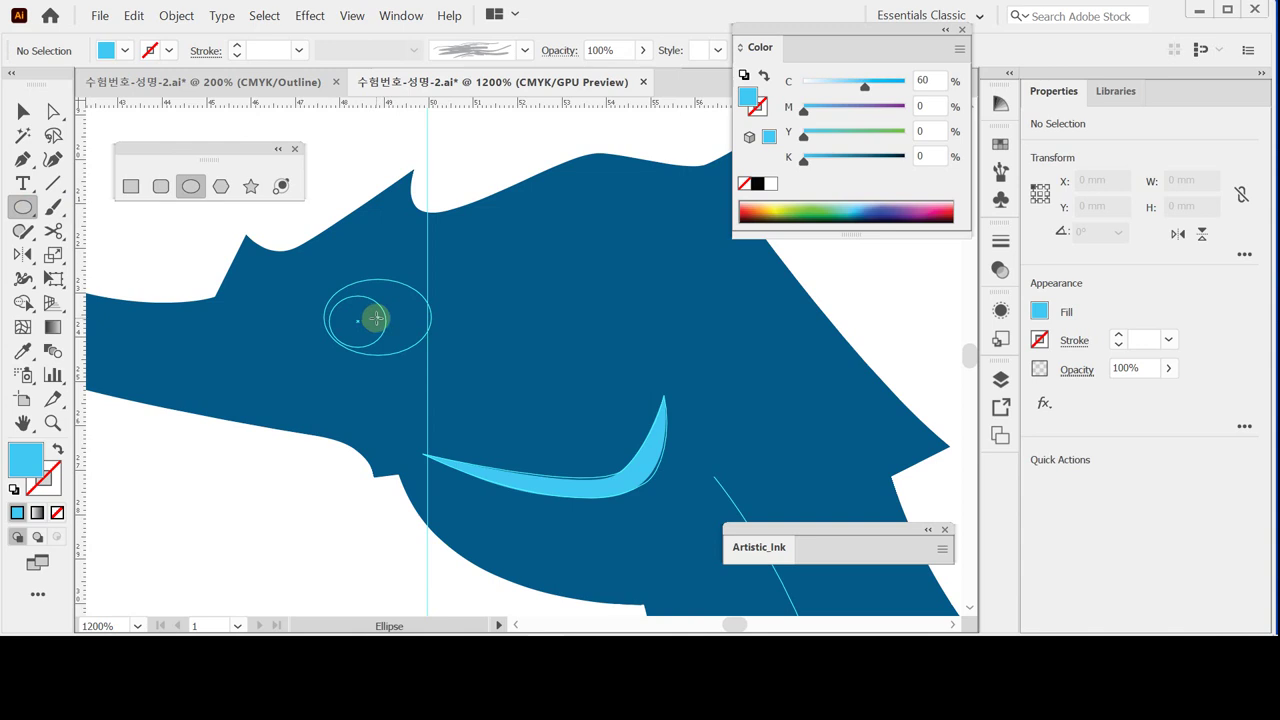
# - Draw the seahorse's eye as a white ellipse about 2.4 × 1.6 mm with a black pupil about 1.3 × 1.1 mm
pyautogui.moveTo(375, 318); pyautogui.dragTo(429, 354)
pyautogui.click(757, 185)
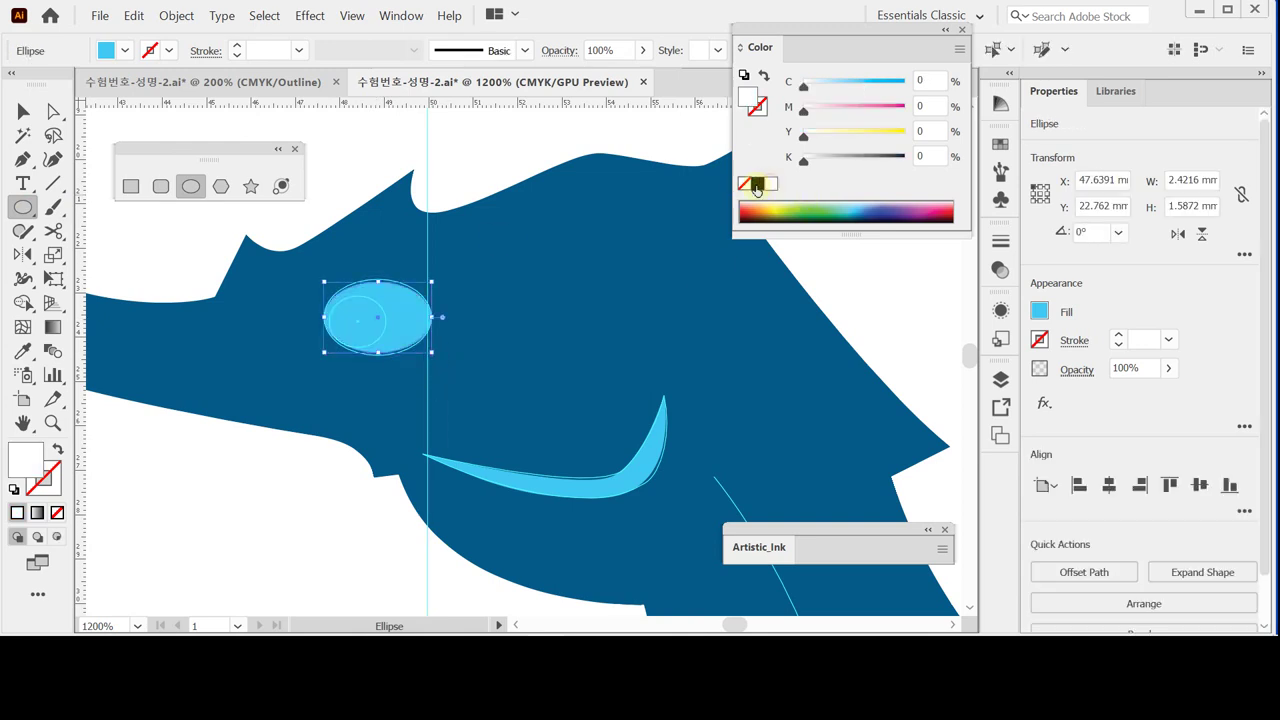
pyautogui.moveTo(358, 323); pyautogui.dragTo(387, 346)
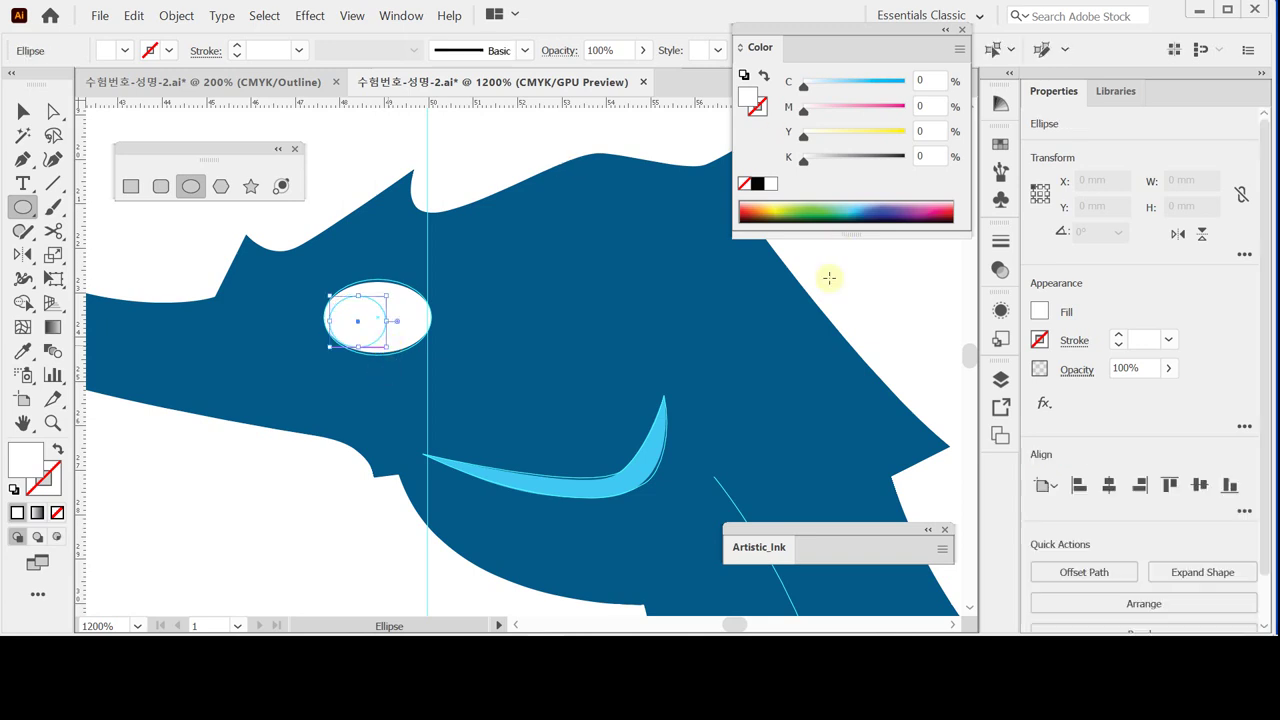
pyautogui.click(757, 183)
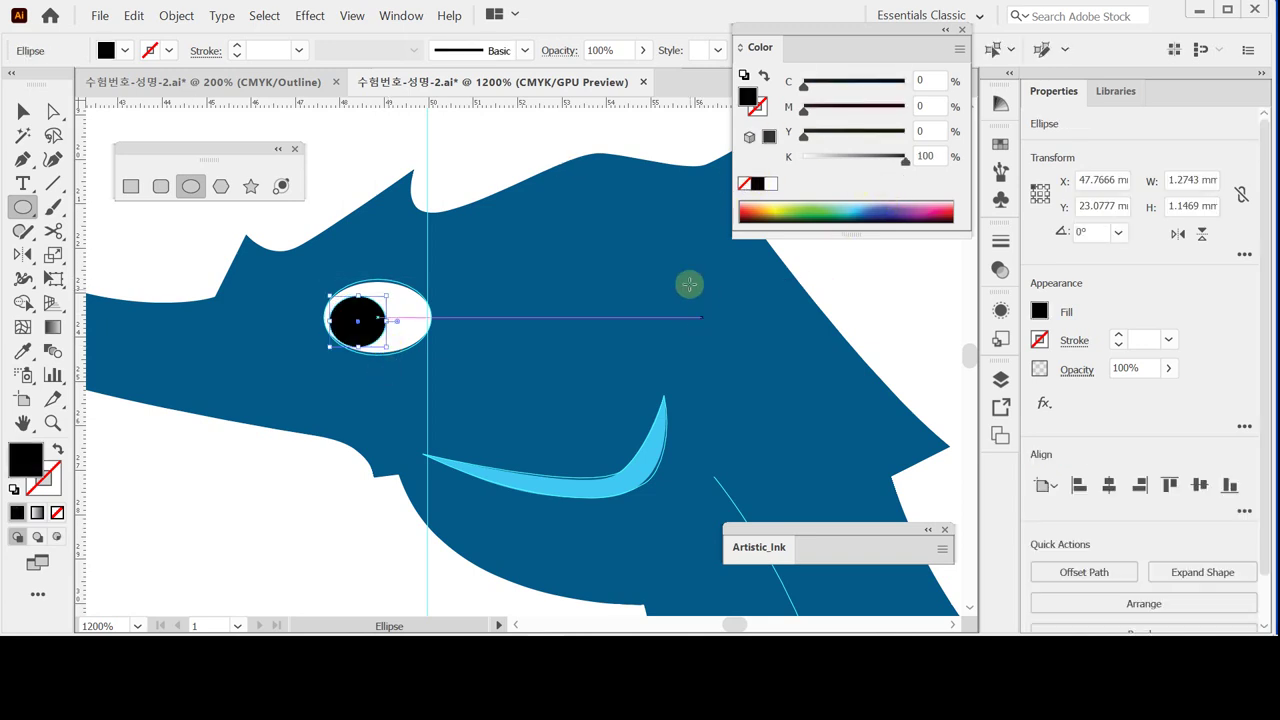
# - Trace the S-shaped guide curve with the Pen tool, from the seahorse's neck through its belly to the lower body
pyautogui.hotkey('ctrl', '-')
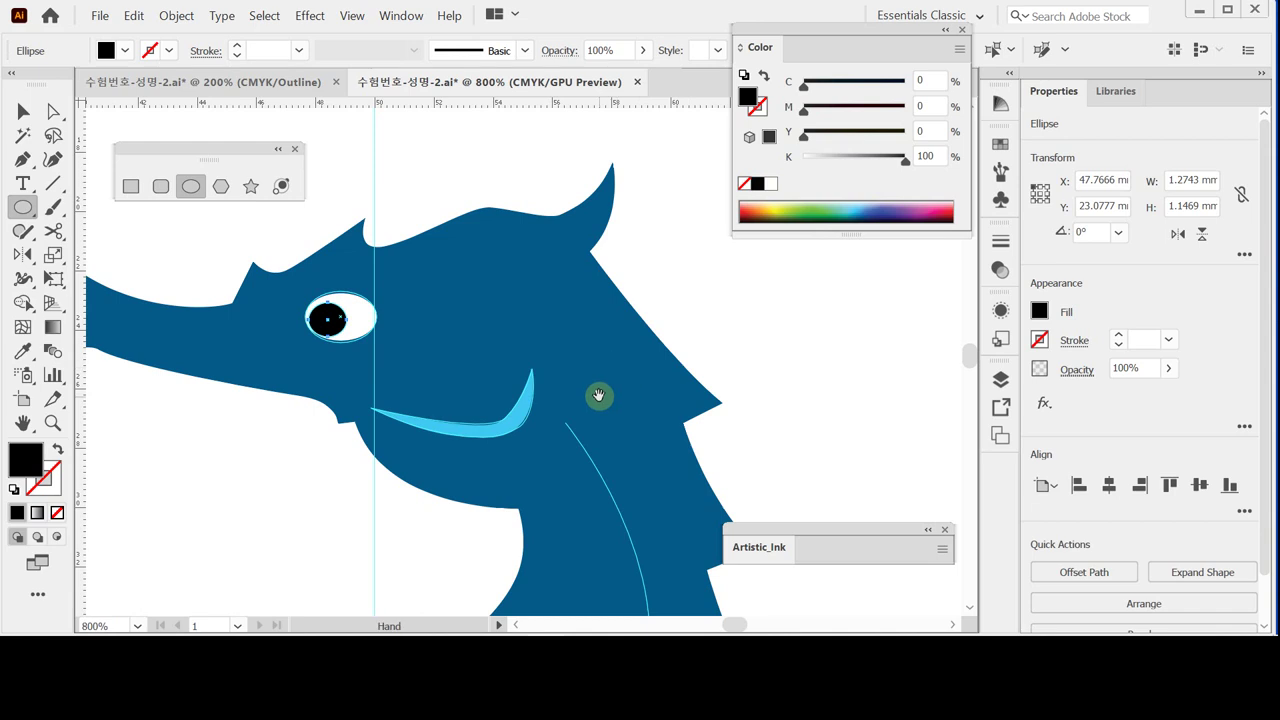
pyautogui.hotkey('ctrl', '-')
pyautogui.moveTo(628, 400); pyautogui.dragTo(588, 159)
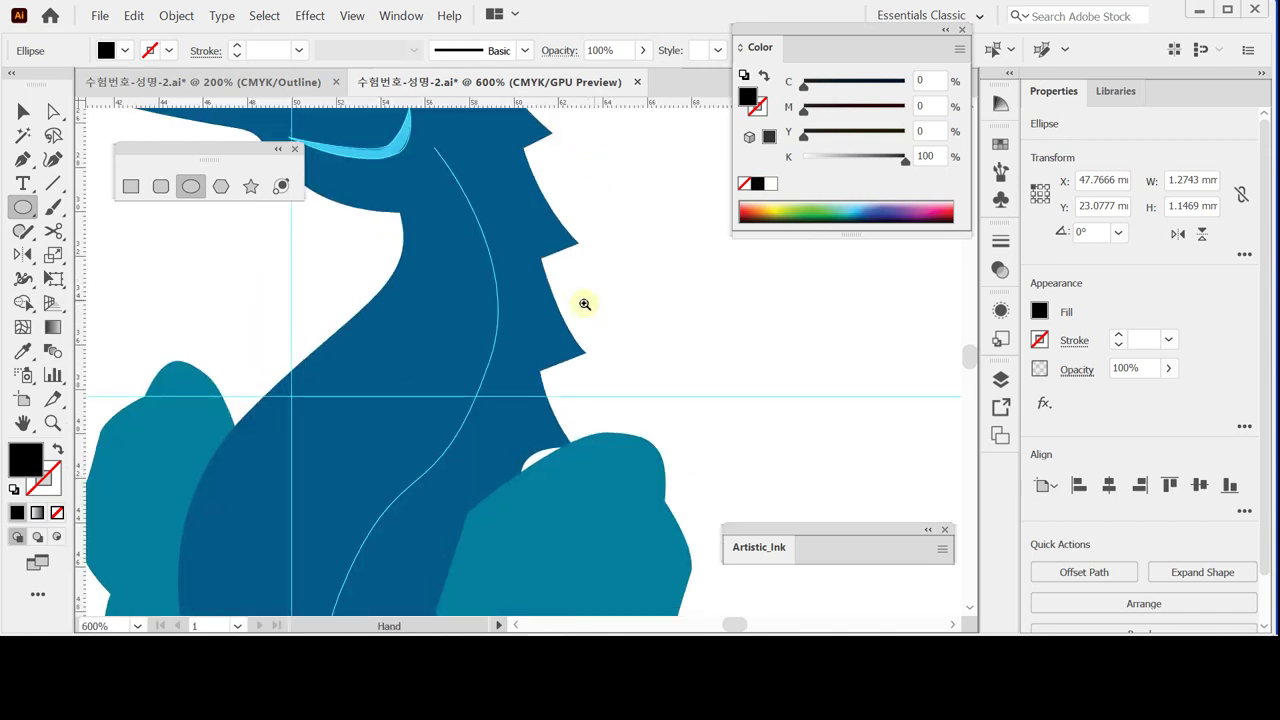
pyautogui.hotkey('ctrl', '-')
pyautogui.moveTo(503, 380); pyautogui.dragTo(533, 300)
pyautogui.hotkey('ctrl', '-')
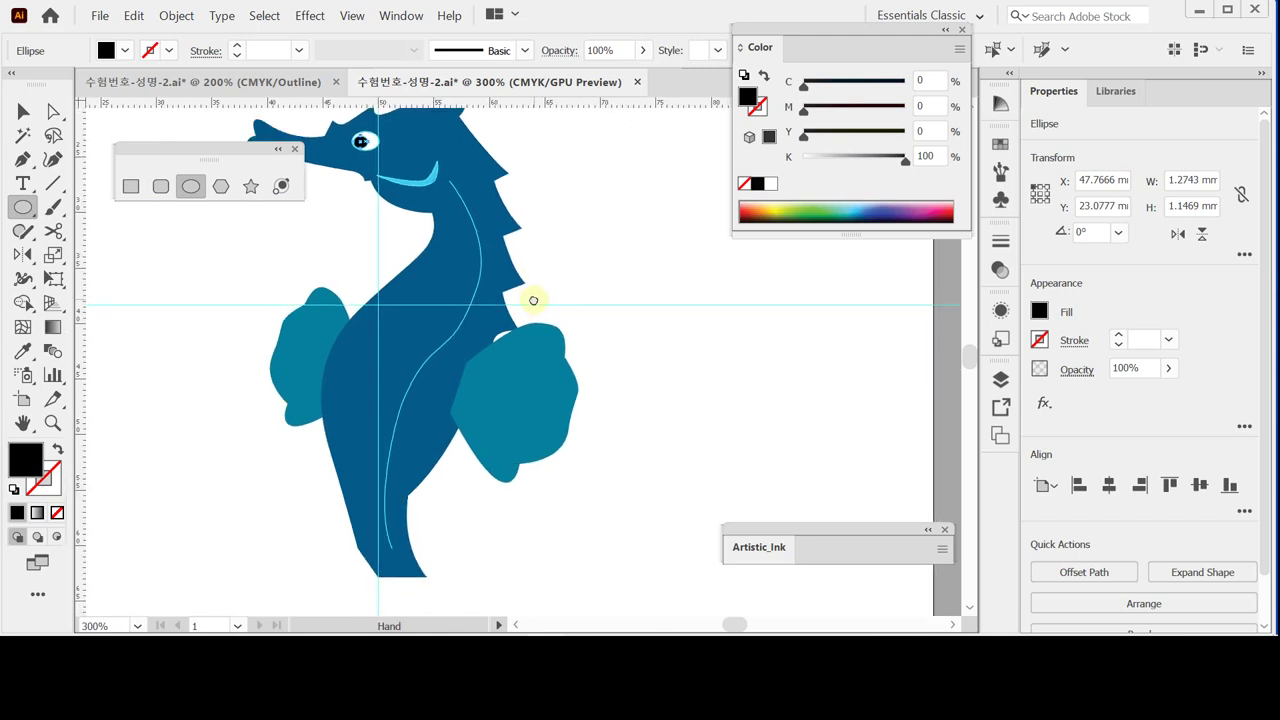
pyautogui.press('space')
pyautogui.click(22, 159)
pyautogui.keyDown('ctrl'); pyautogui.click(189, 377); pyautogui.keyUp('ctrl')
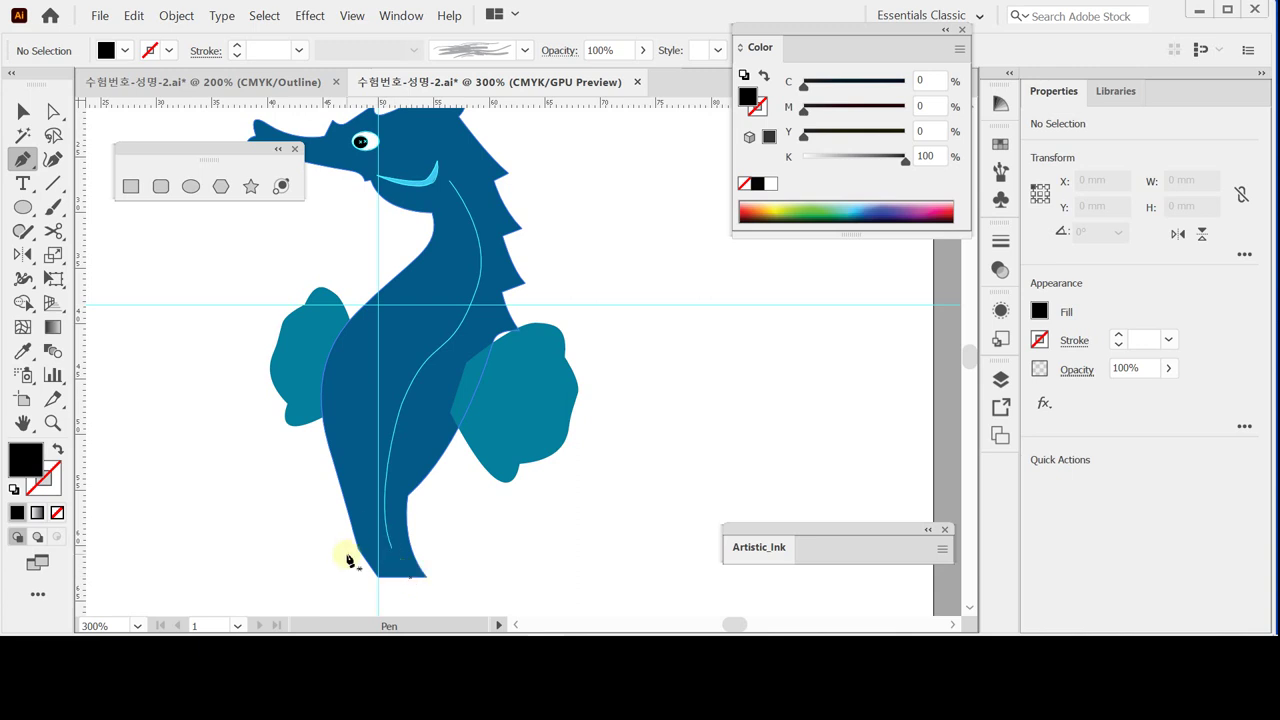
pyautogui.keyDown('ctrl'); pyautogui.click(259, 268); pyautogui.keyUp('ctrl')
pyautogui.click(451, 182)
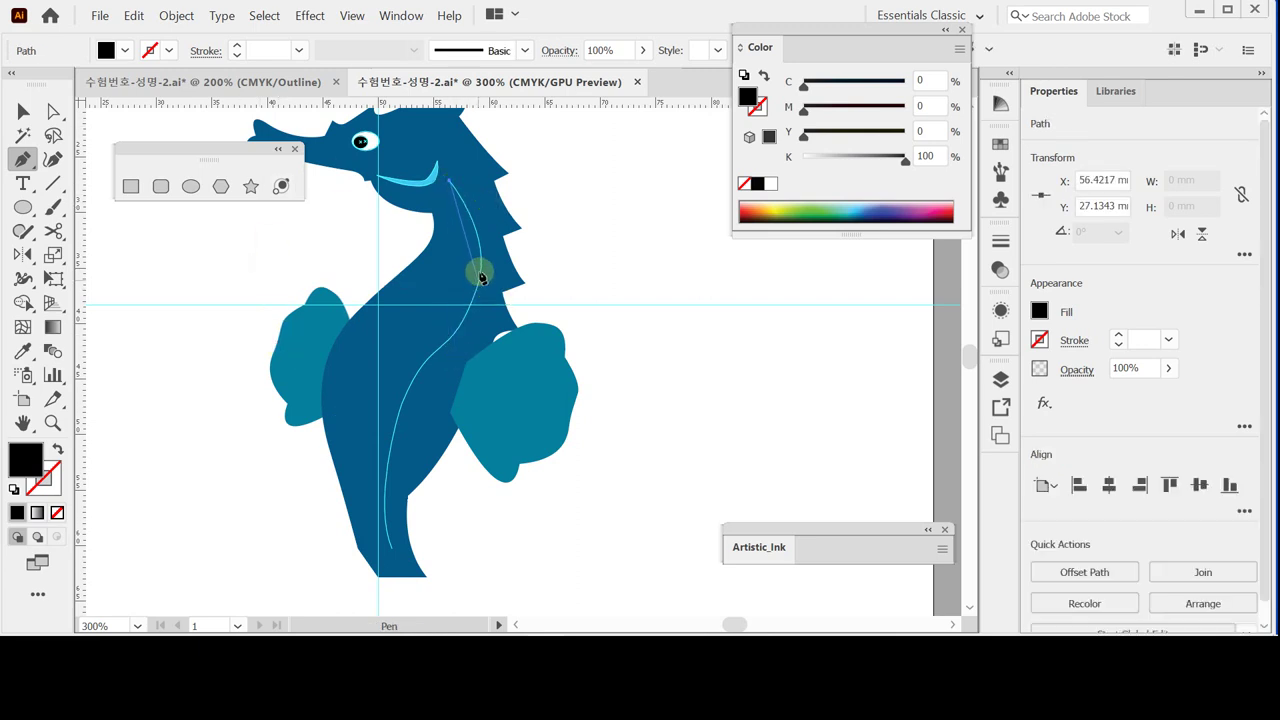
pyautogui.moveTo(481, 279); pyautogui.dragTo(469, 314)
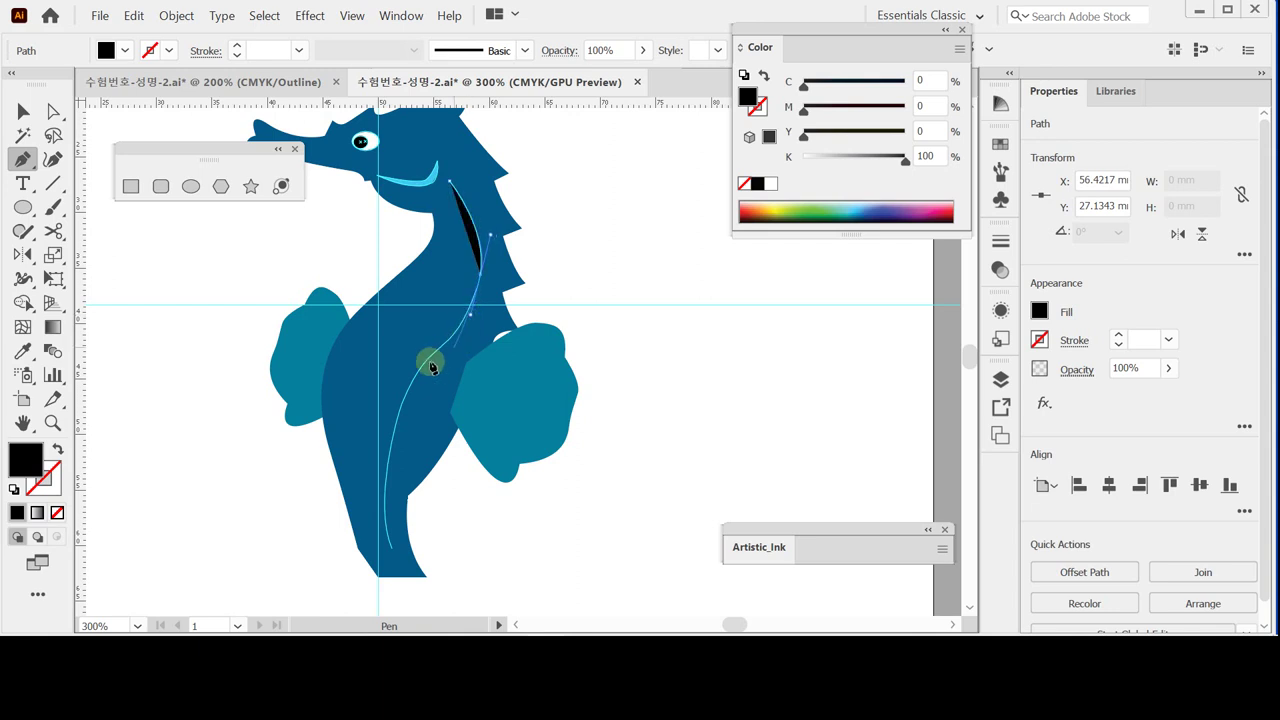
pyautogui.moveTo(425, 362); pyautogui.dragTo(391, 399)
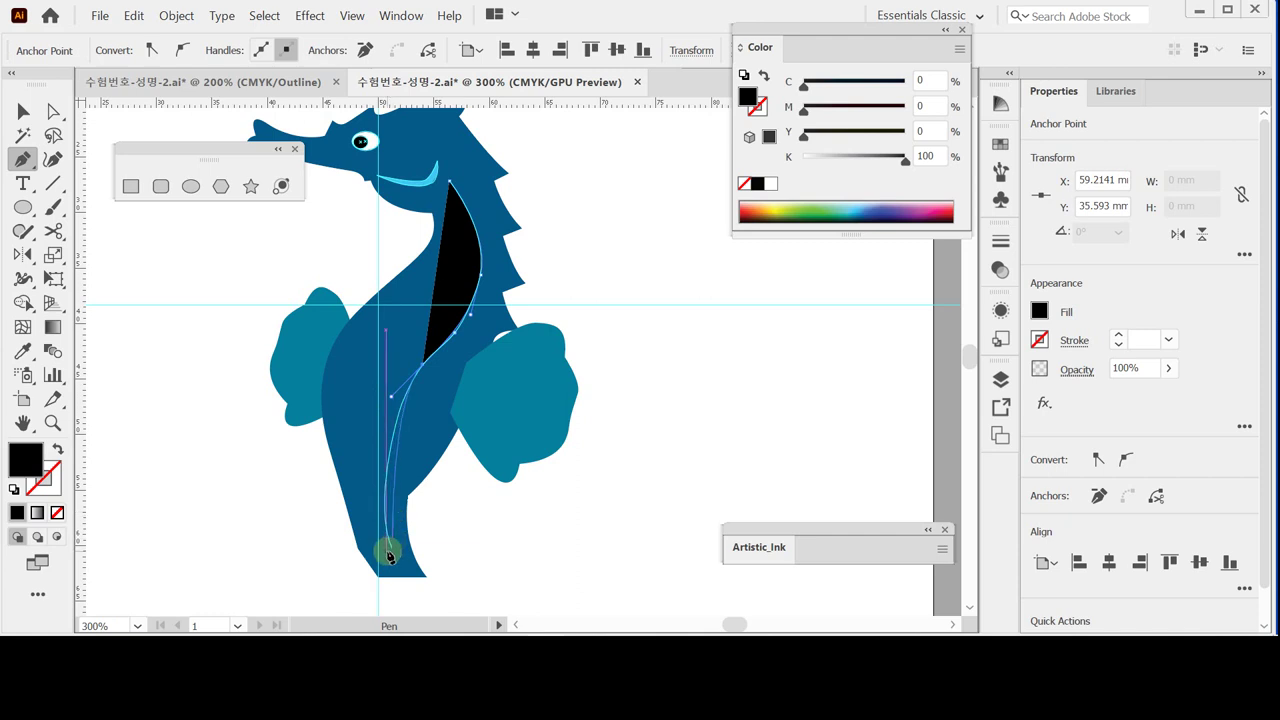
pyautogui.moveTo(390, 548); pyautogui.dragTo(408, 596)
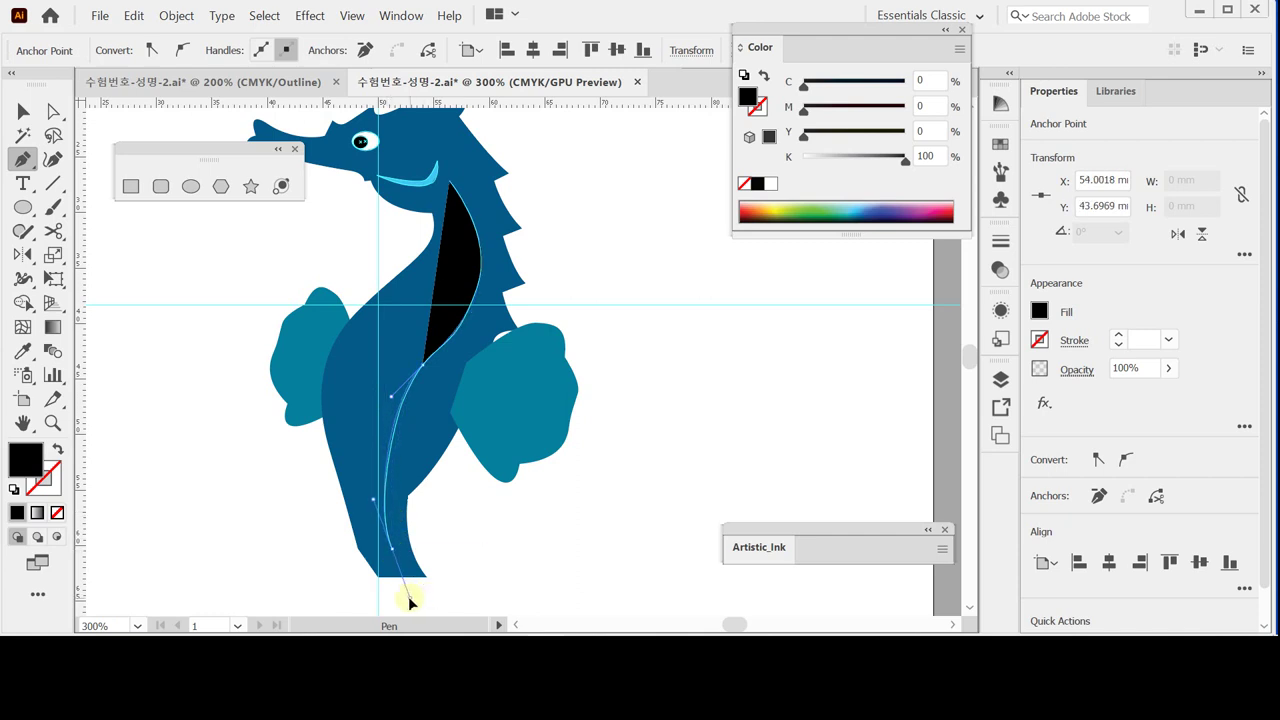
# - Swap the traced curve's fill and stroke to leave a black outline without fill, and end the path
pyautogui.click(57, 450)
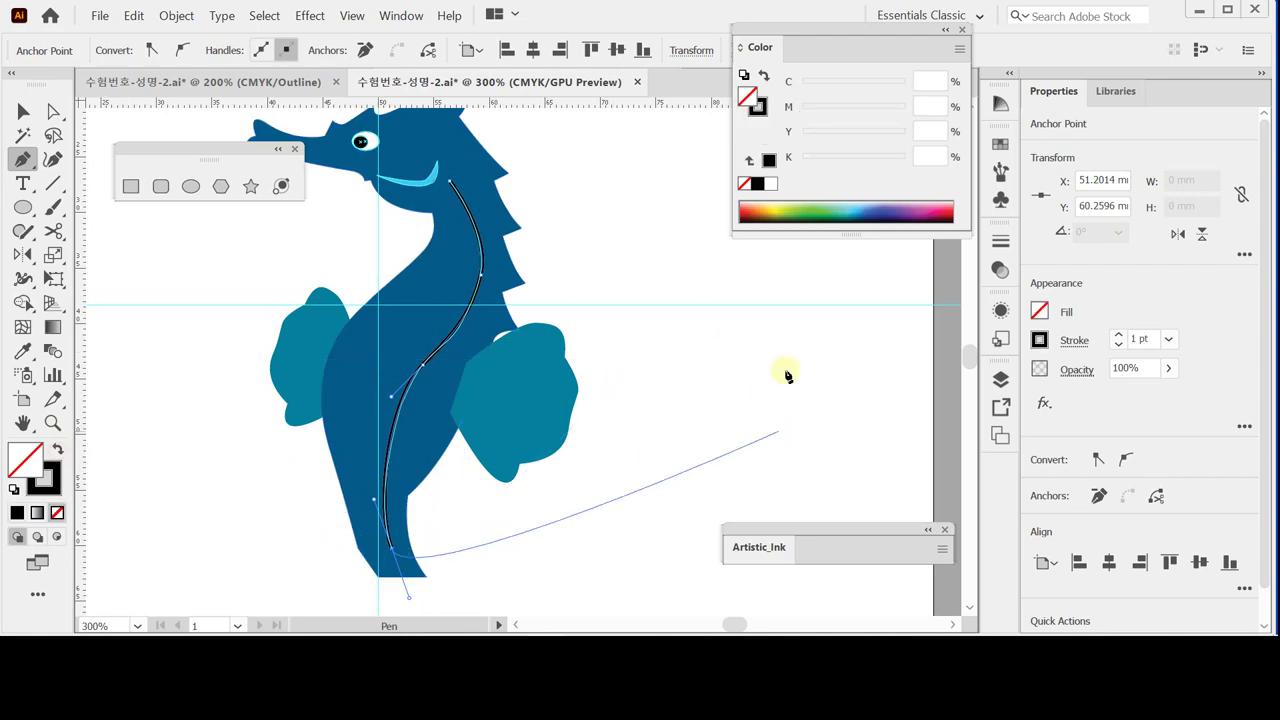
pyautogui.press('ctrl')
pyautogui.keyDown('ctrl'); pyautogui.click(645, 354); pyautogui.keyUp('ctrl')
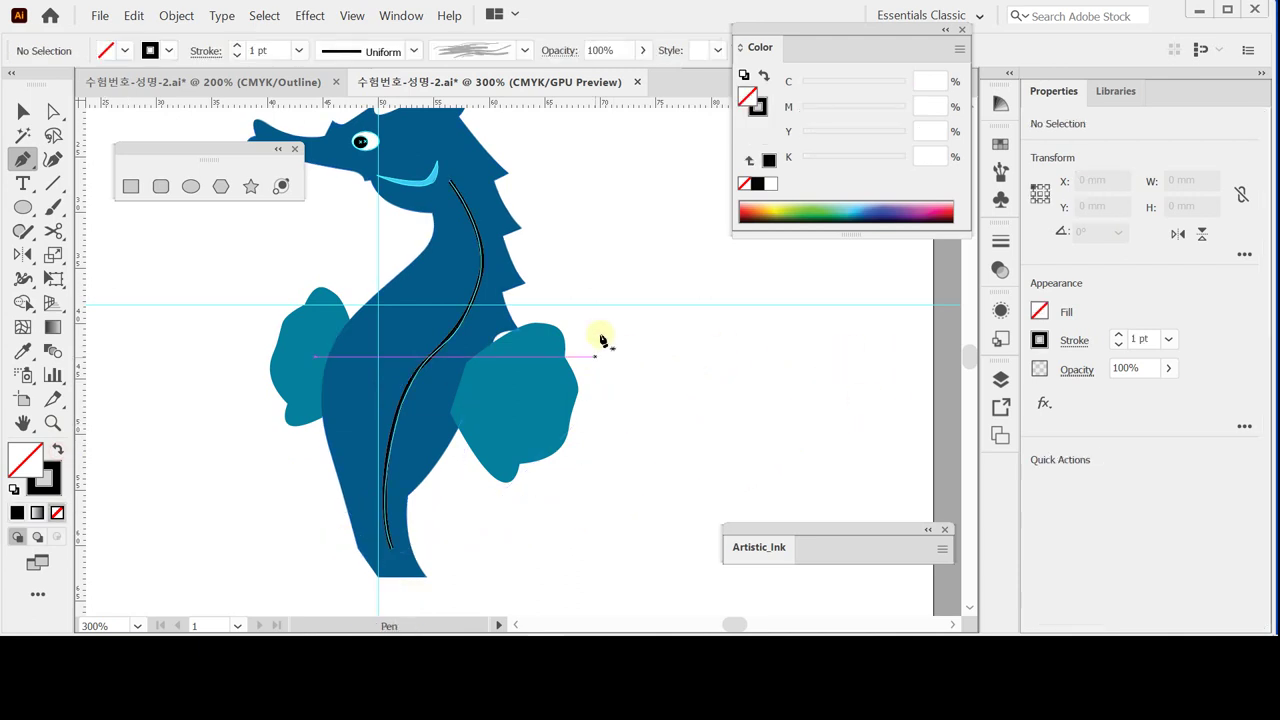
# - Give the body curve a 5 pt stroke with a dashed line using 2 pt dashes
pyautogui.keyDown('ctrl'); pyautogui.click(457, 337); pyautogui.keyUp('ctrl')
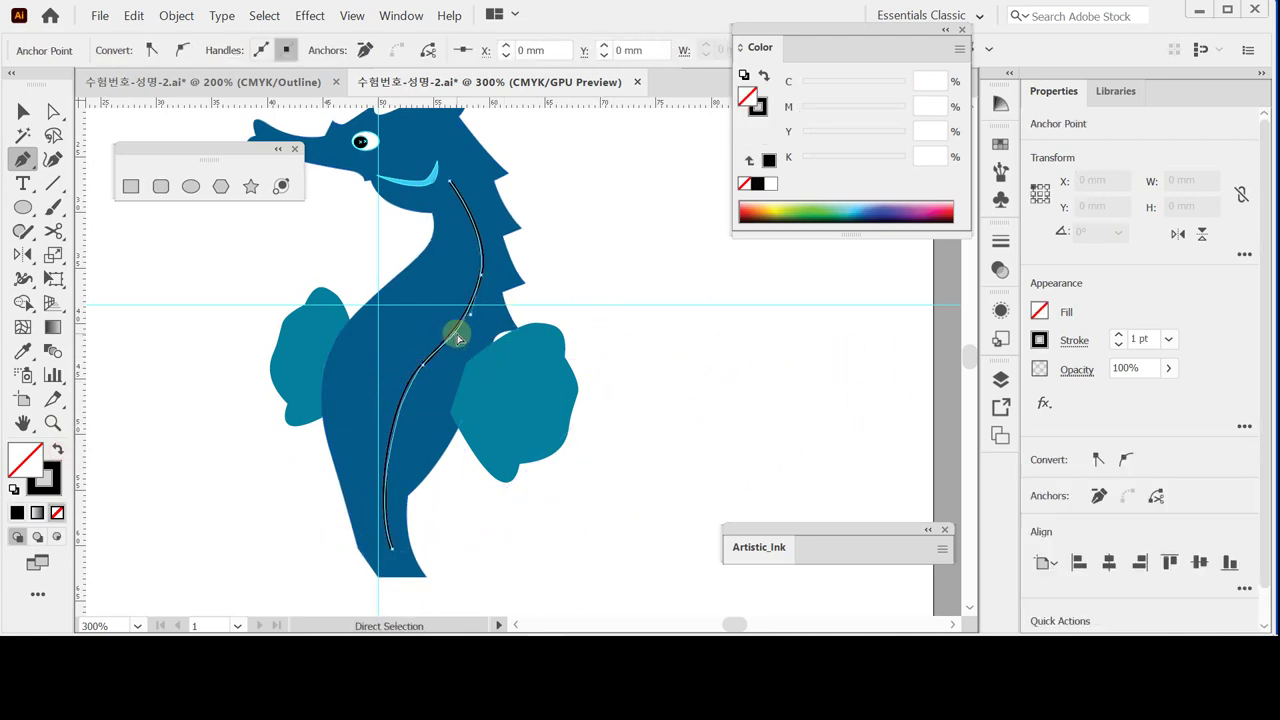
pyautogui.click(1072, 341)
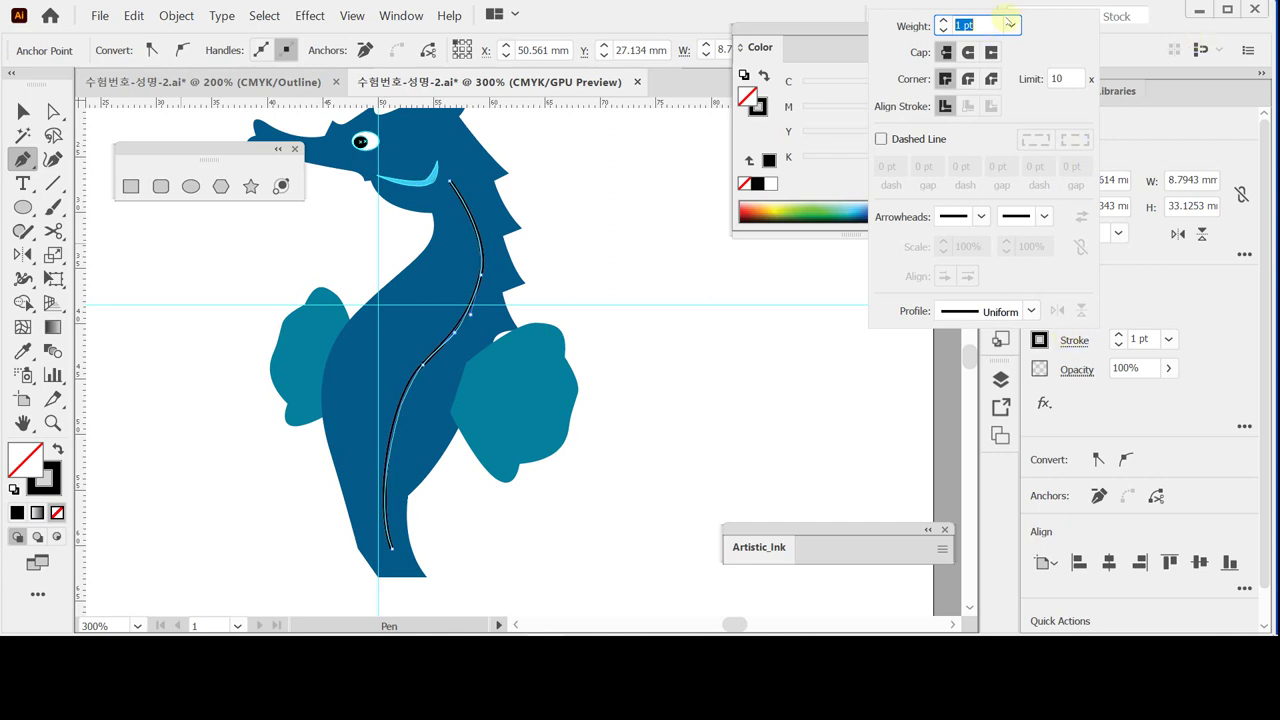
pyautogui.click(1011, 25)
pyautogui.click(1036, 200)
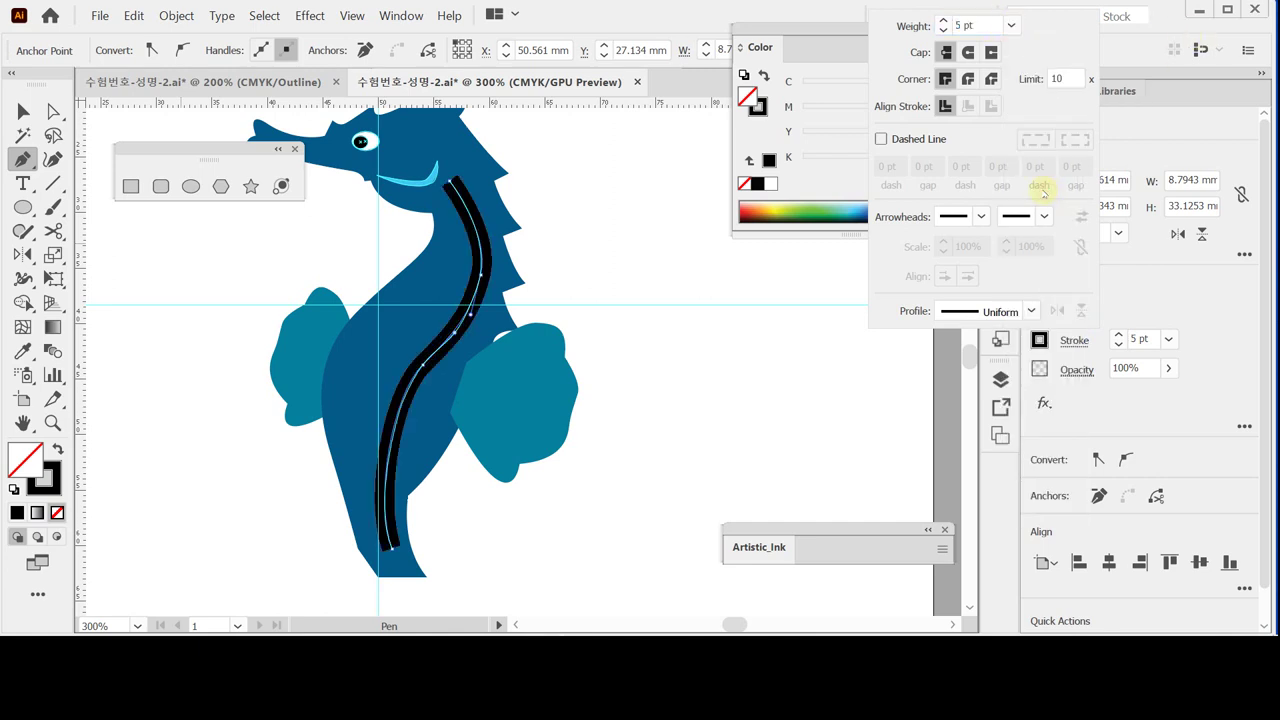
pyautogui.click(881, 139)
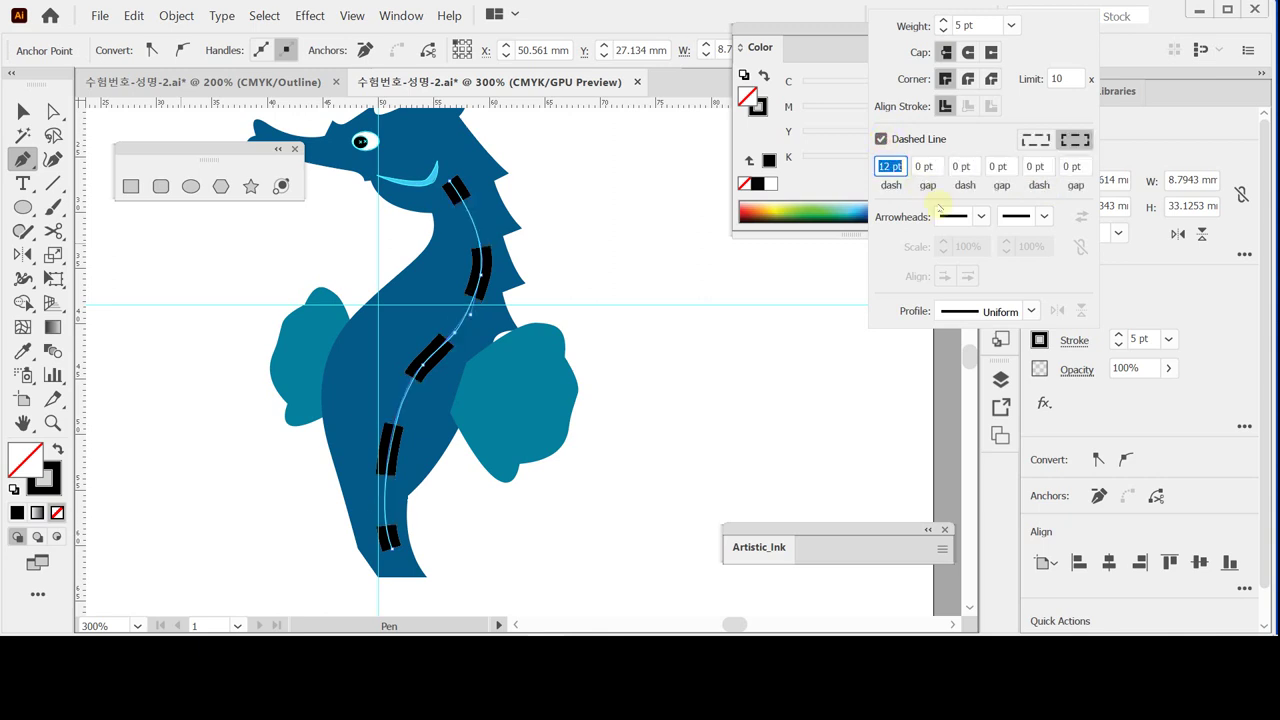
pyautogui.write('2')
pyautogui.press('Return')
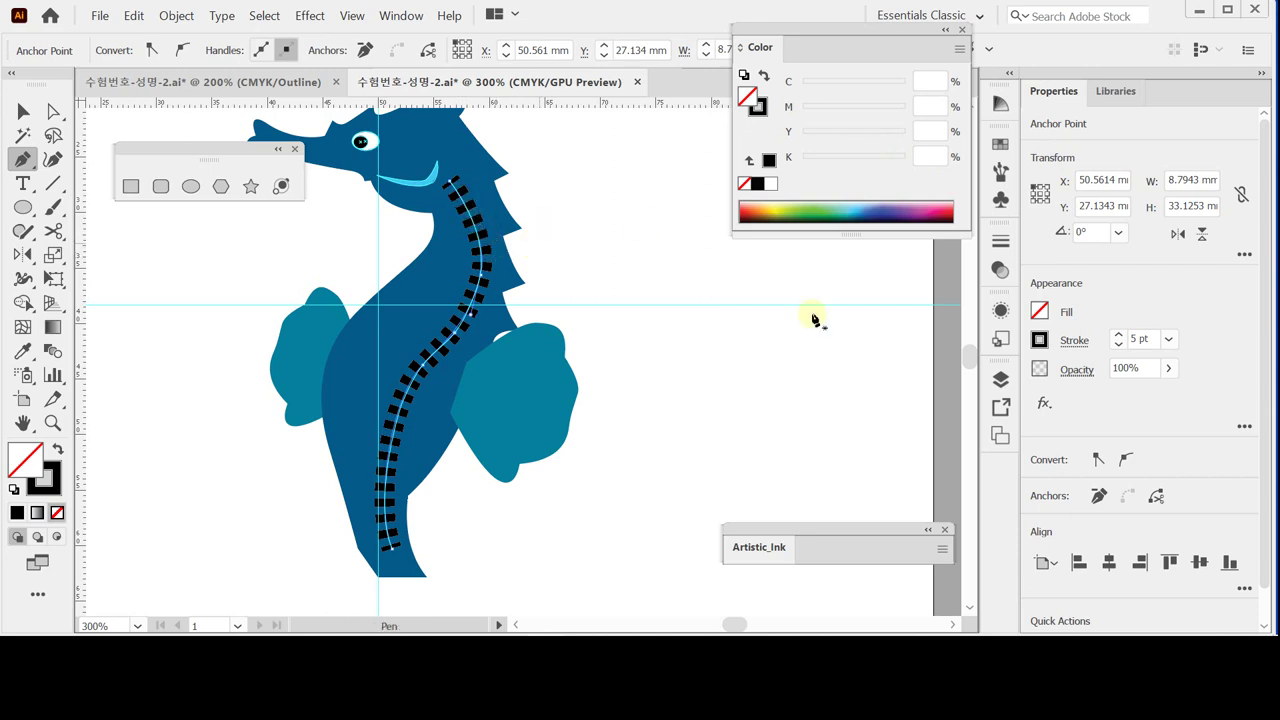
pyautogui.click(1073, 341)
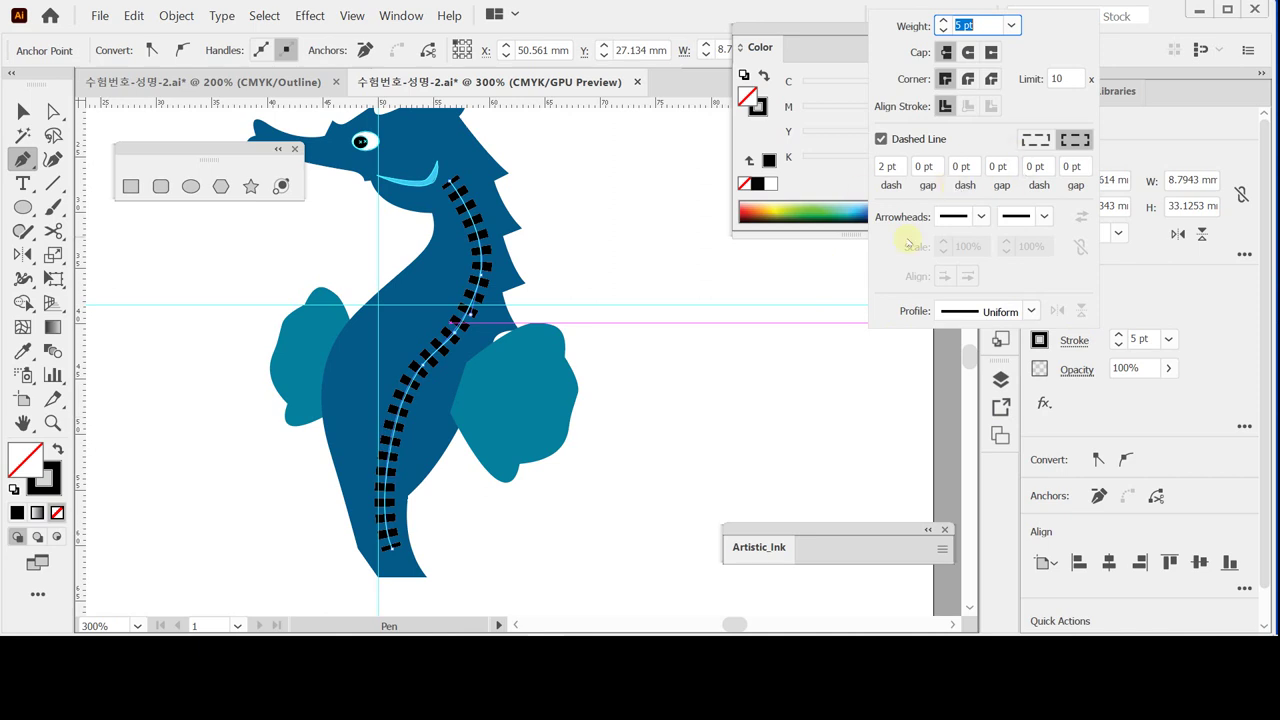
pyautogui.click(1128, 155)
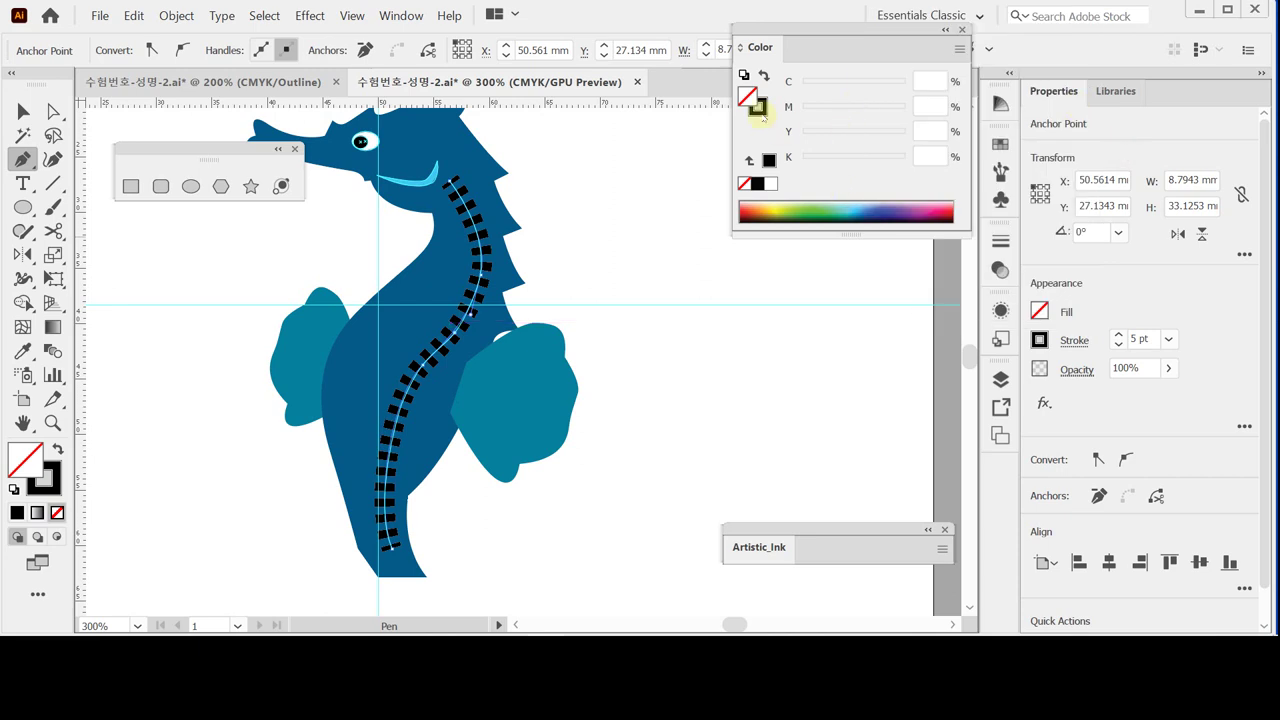
# - Set the dashed curve's stroke colour to C 60, M 0, Y 10, K 10
pyautogui.click(757, 106)
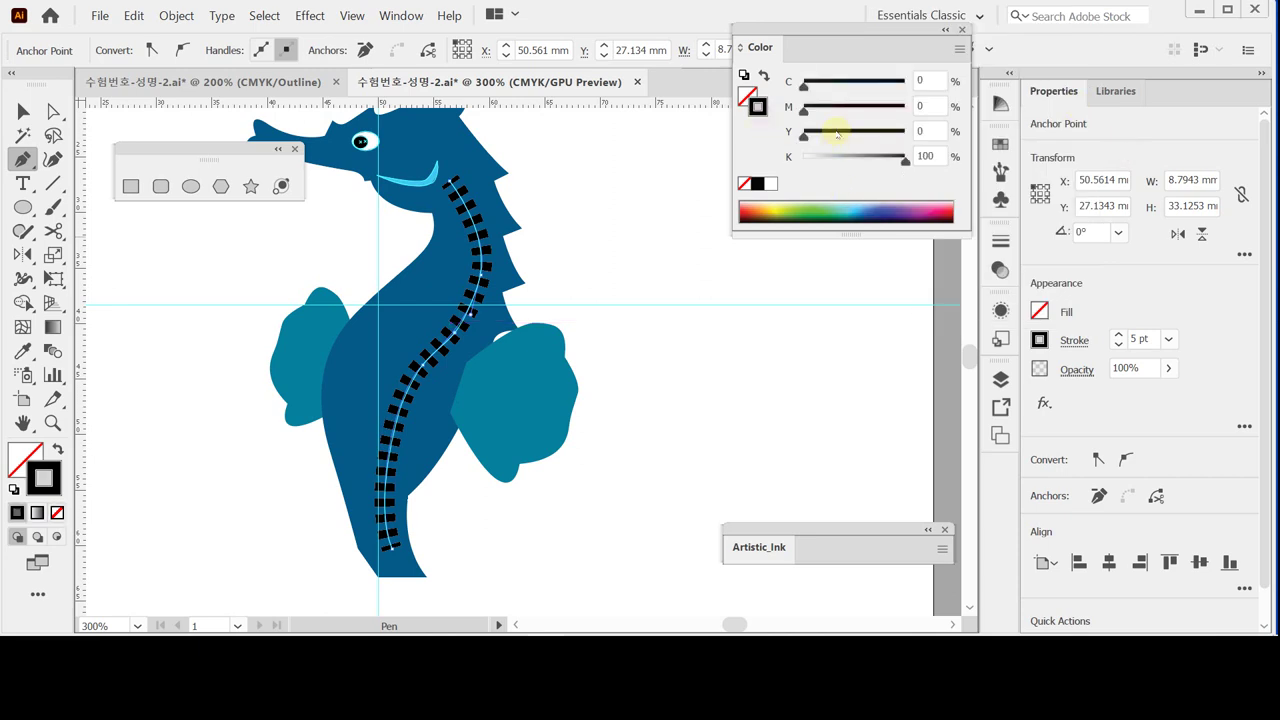
pyautogui.click(770, 183)
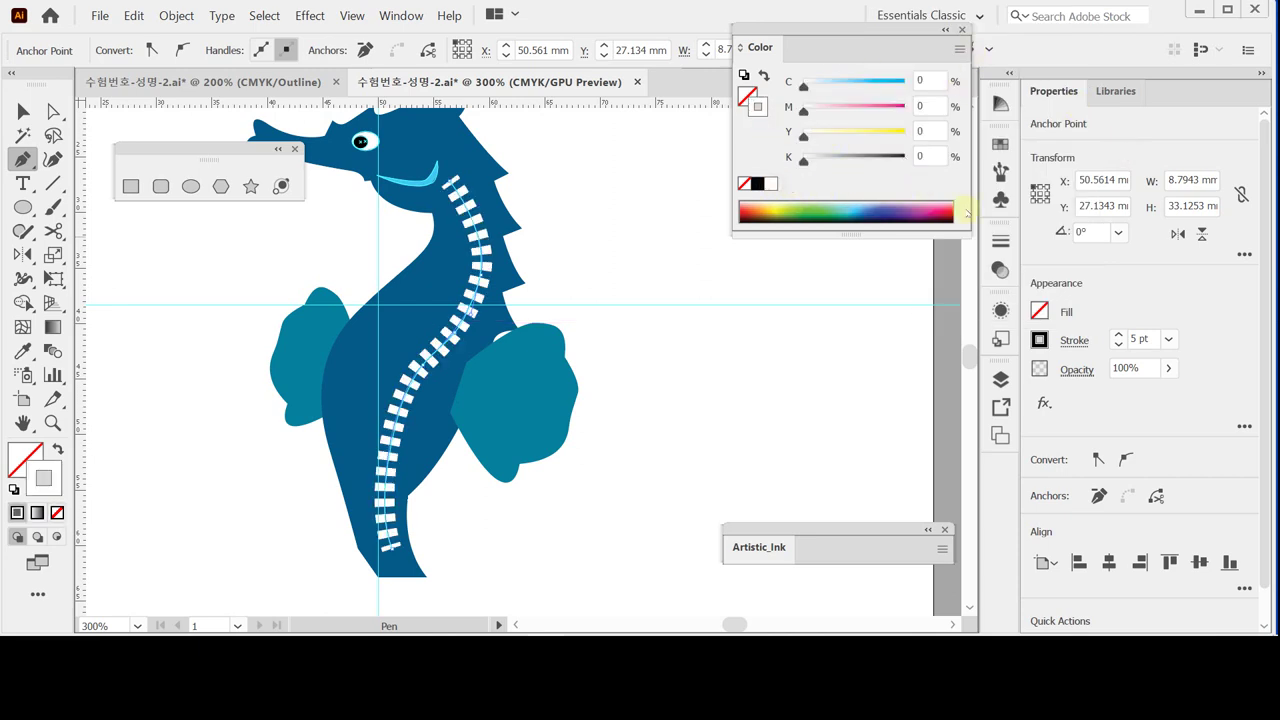
pyautogui.click(930, 80)
pyautogui.press('BackSpace')
pyautogui.write('60')
pyautogui.press('Tab')
pyautogui.press('Tab')
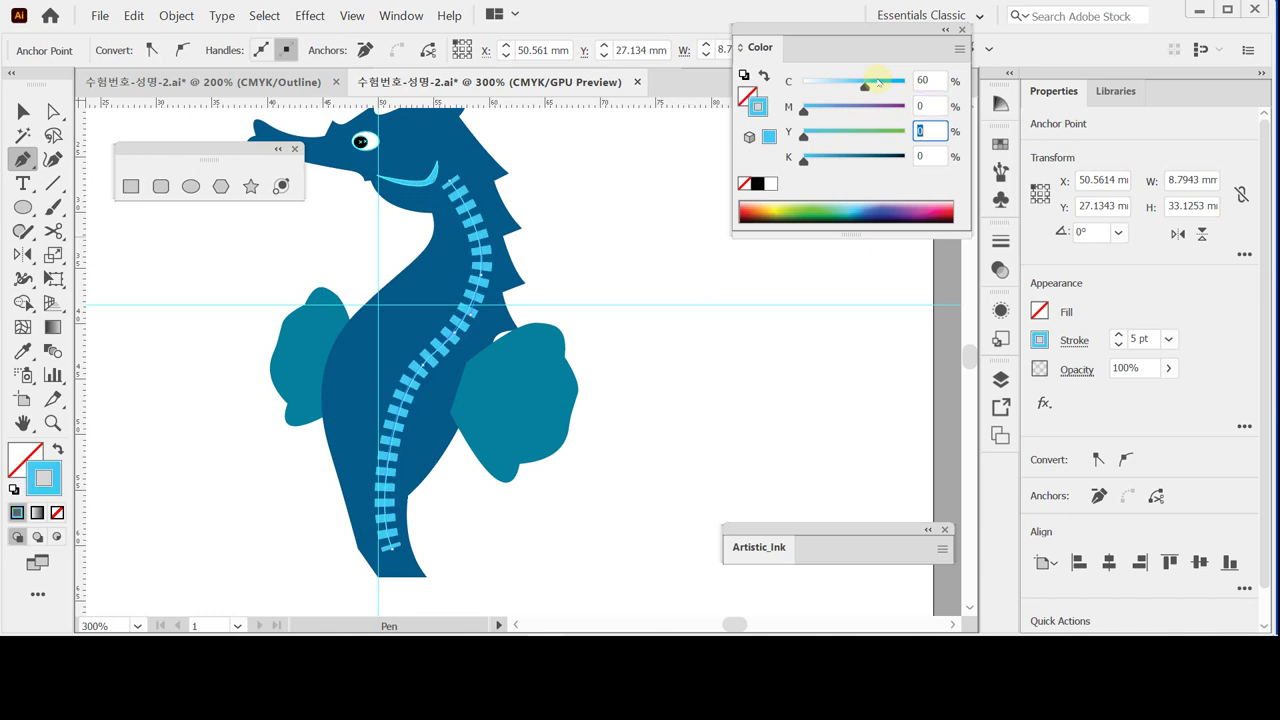
pyautogui.write('10')
pyautogui.press('Tab')
pyautogui.write('10')
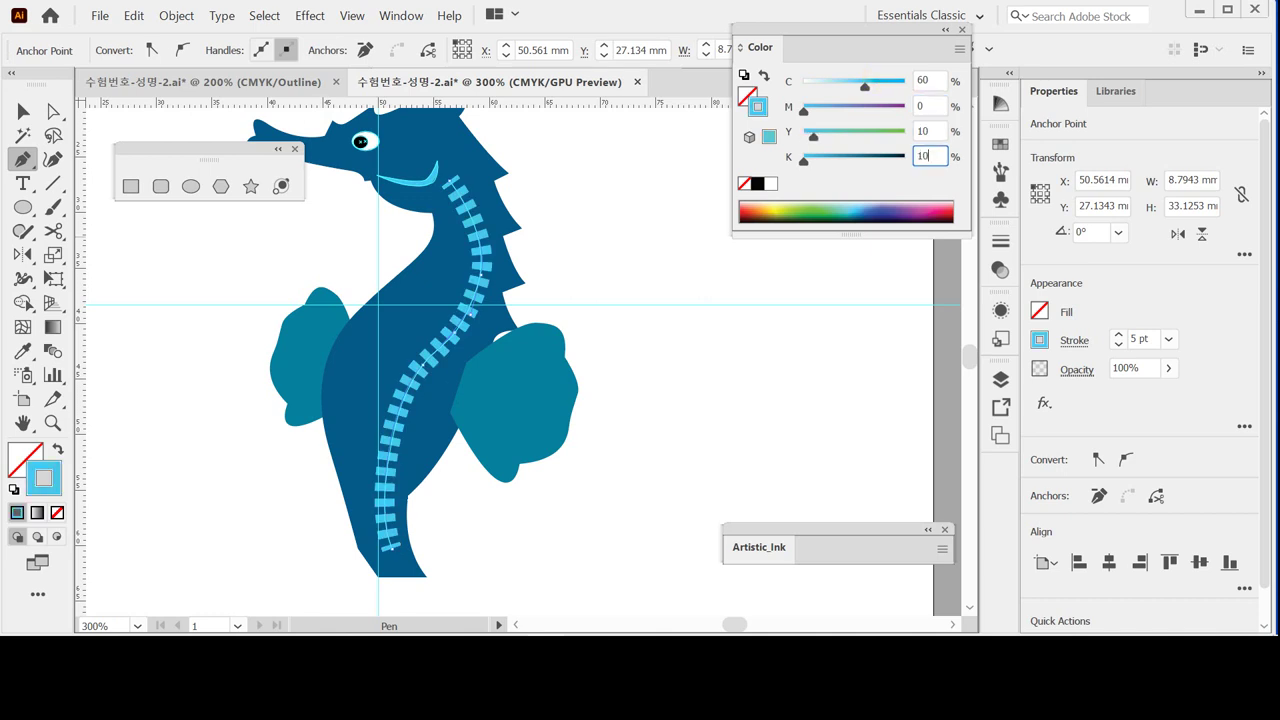
pyautogui.press('Return')
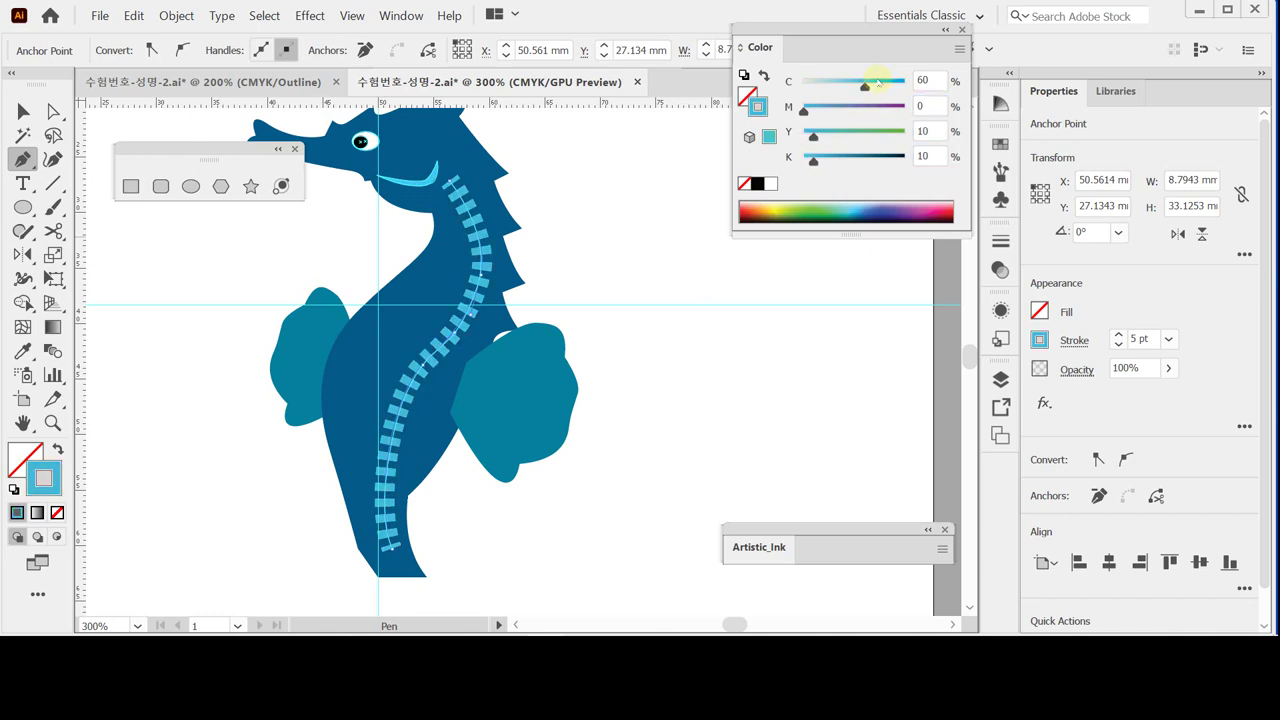
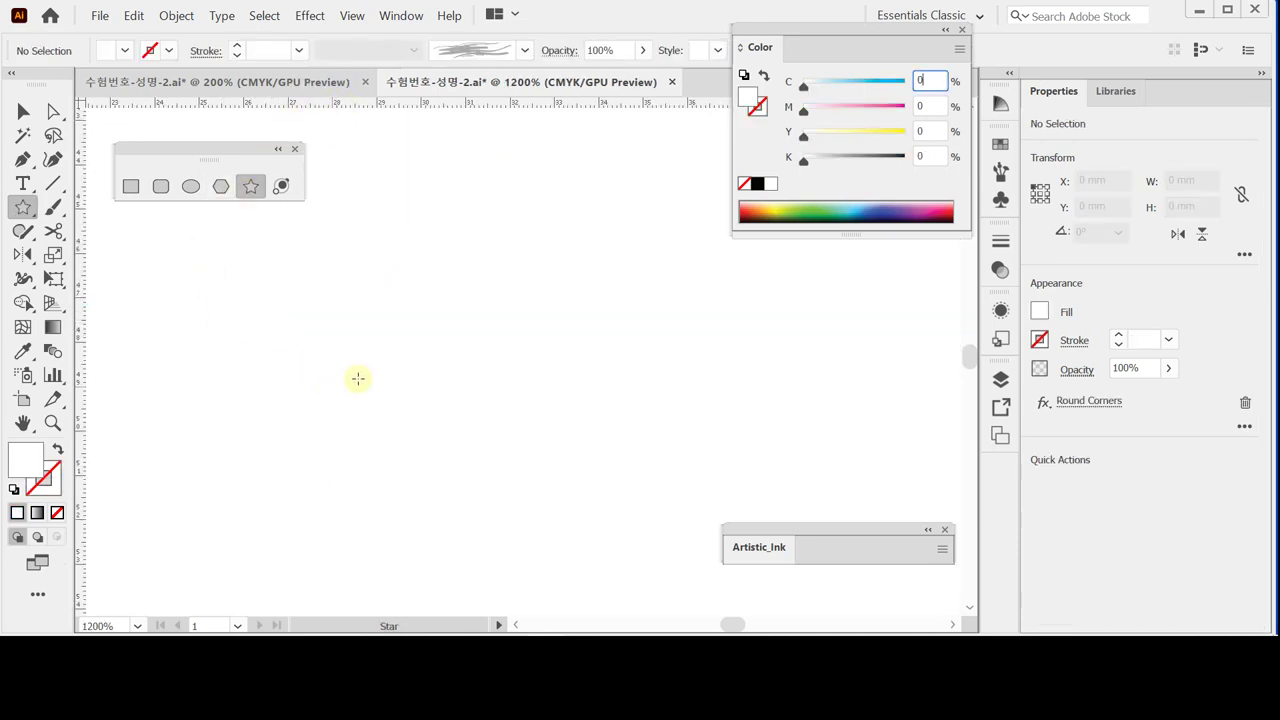
# - Create a six-pointed star with radius 1 of 6 mm and radius 2 of 3 mm in the empty area
pyautogui.click(502, 357)
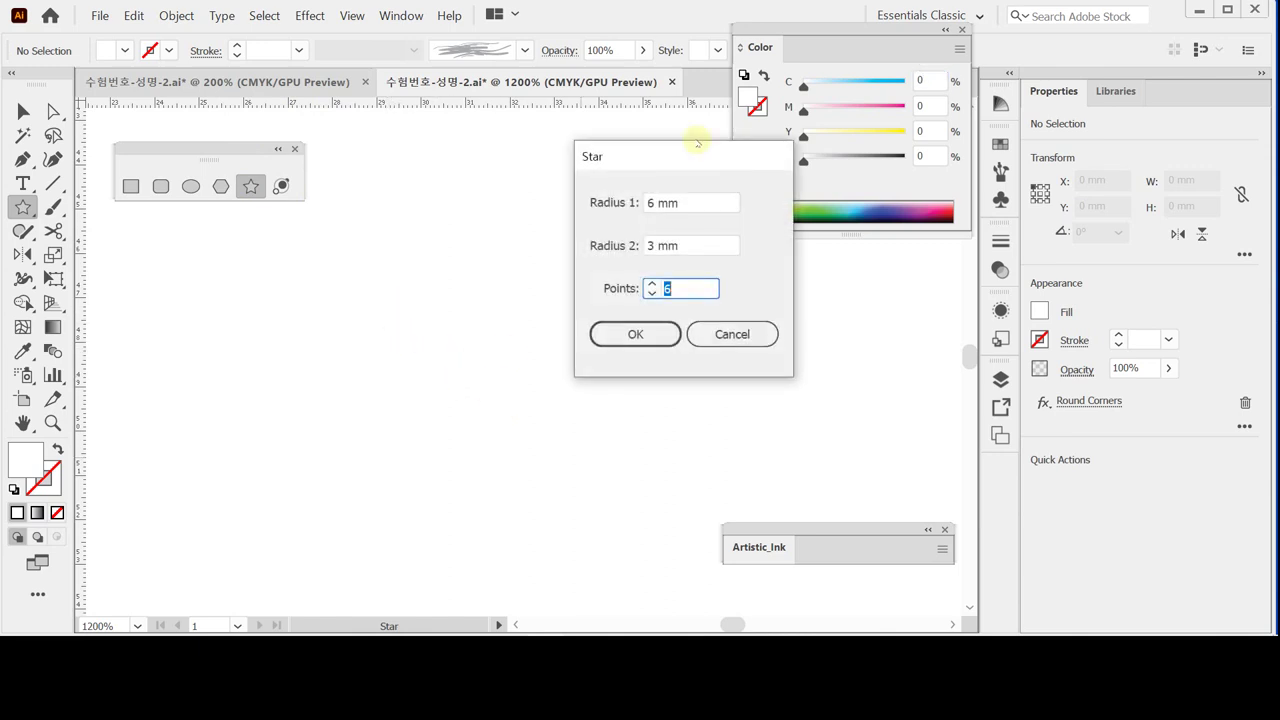
pyautogui.moveTo(669, 163); pyautogui.dragTo(613, 191)
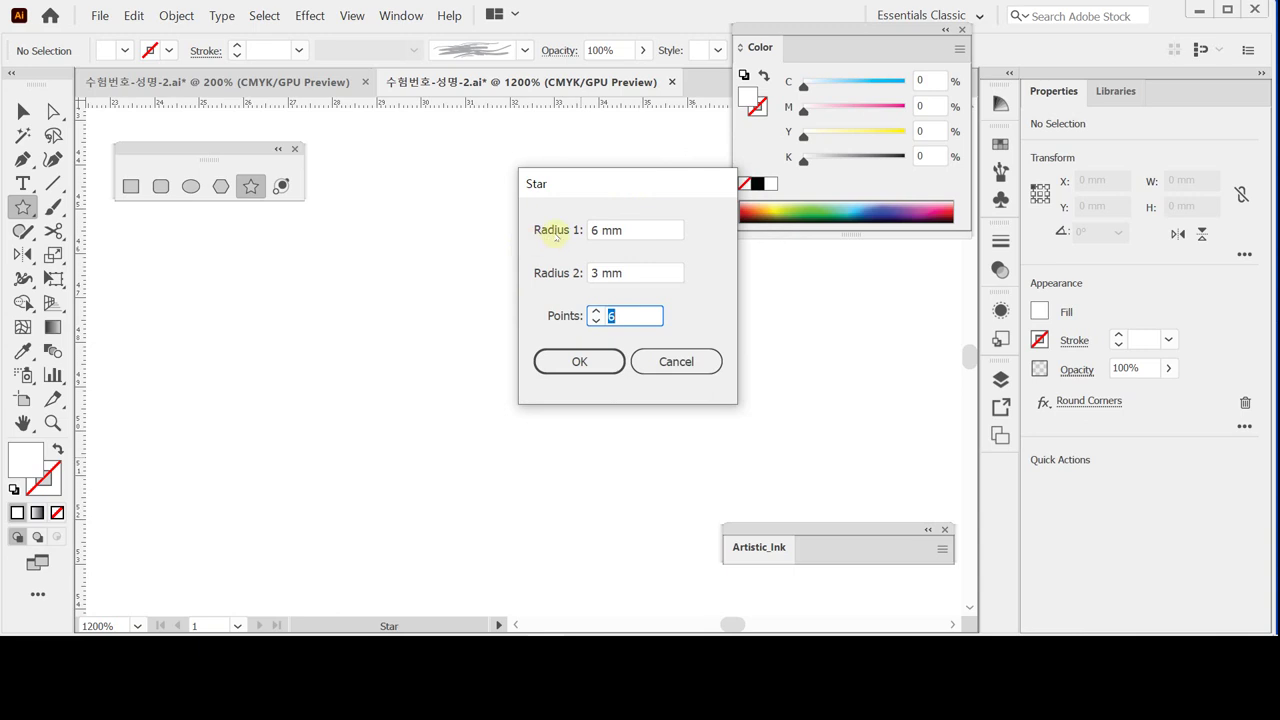
pyautogui.click(548, 231)
pyautogui.click(548, 273)
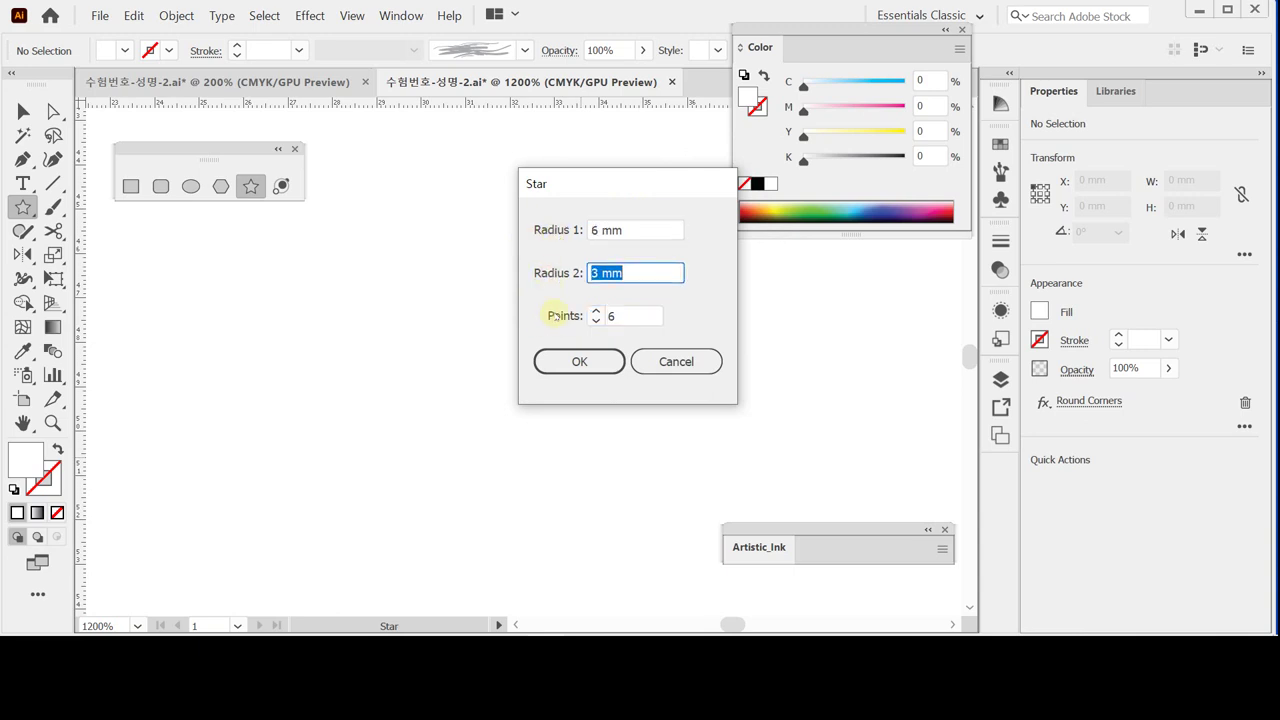
pyautogui.click(555, 316)
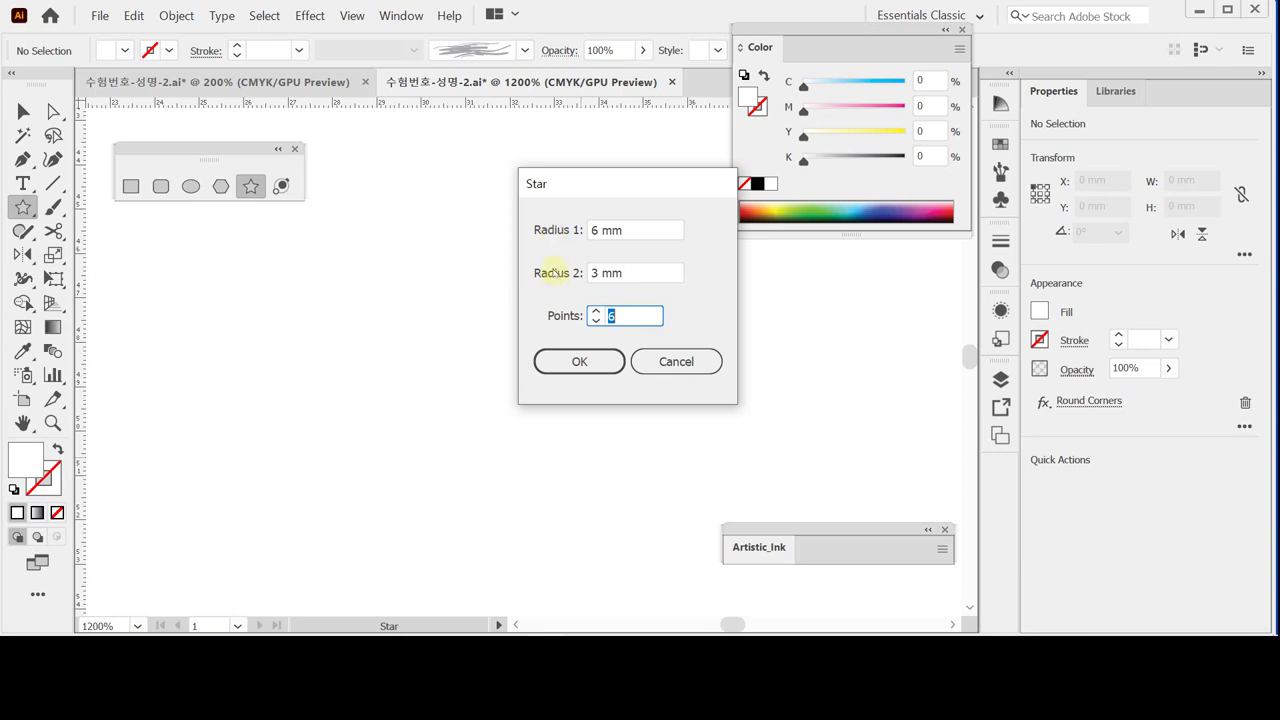
pyautogui.click(579, 361)
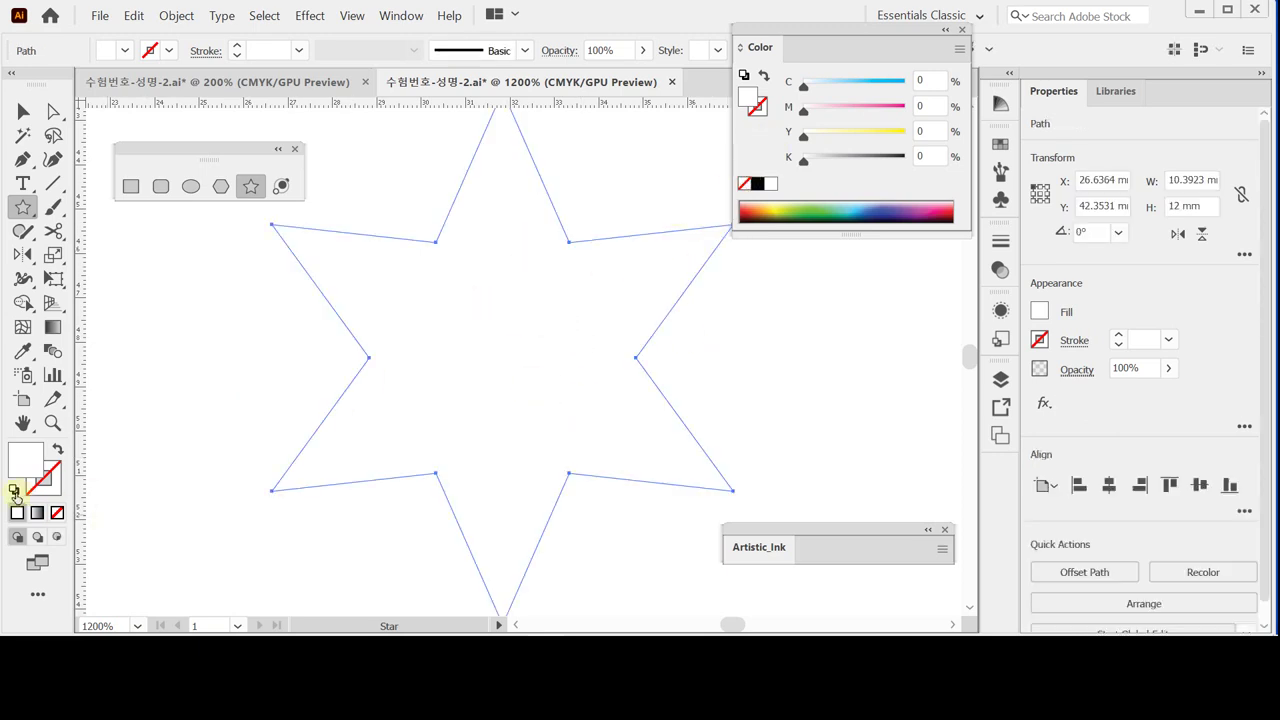
# - Remove the star's stroke and set its fill colour to C 0, M 60, Y 80, K 0
pyautogui.click(13, 489)
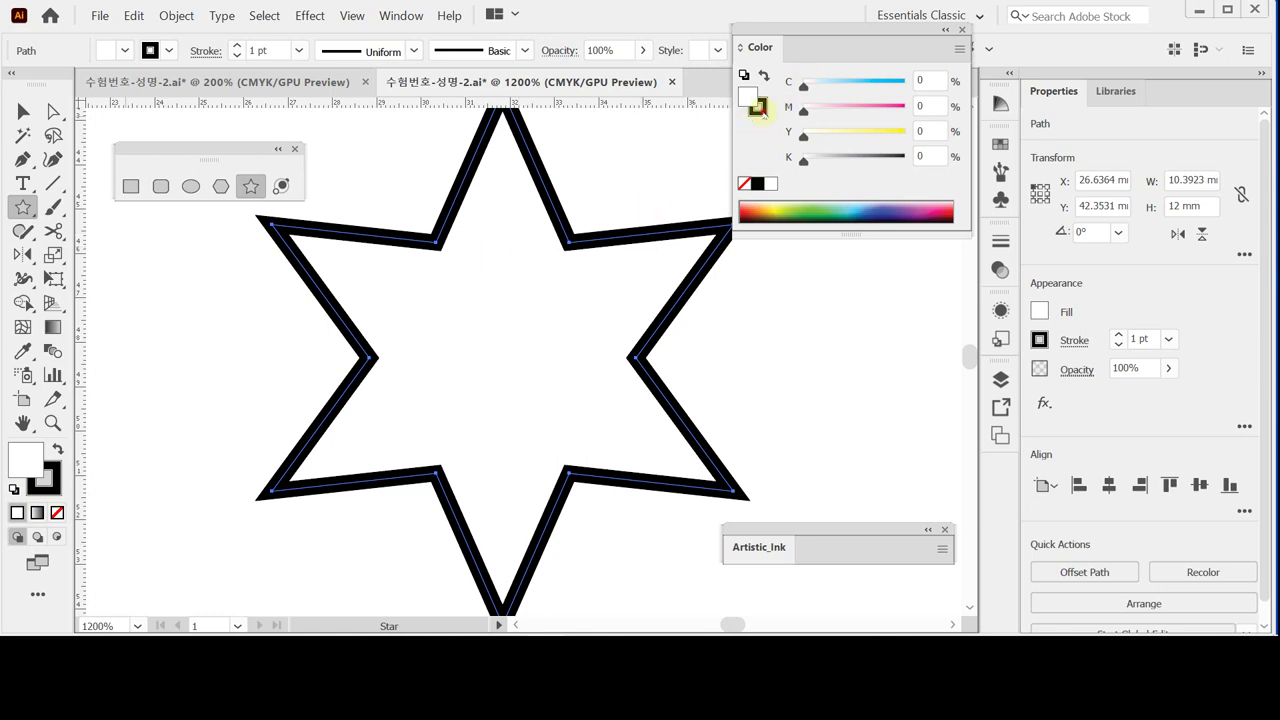
pyautogui.click(757, 106)
pyautogui.click(743, 185)
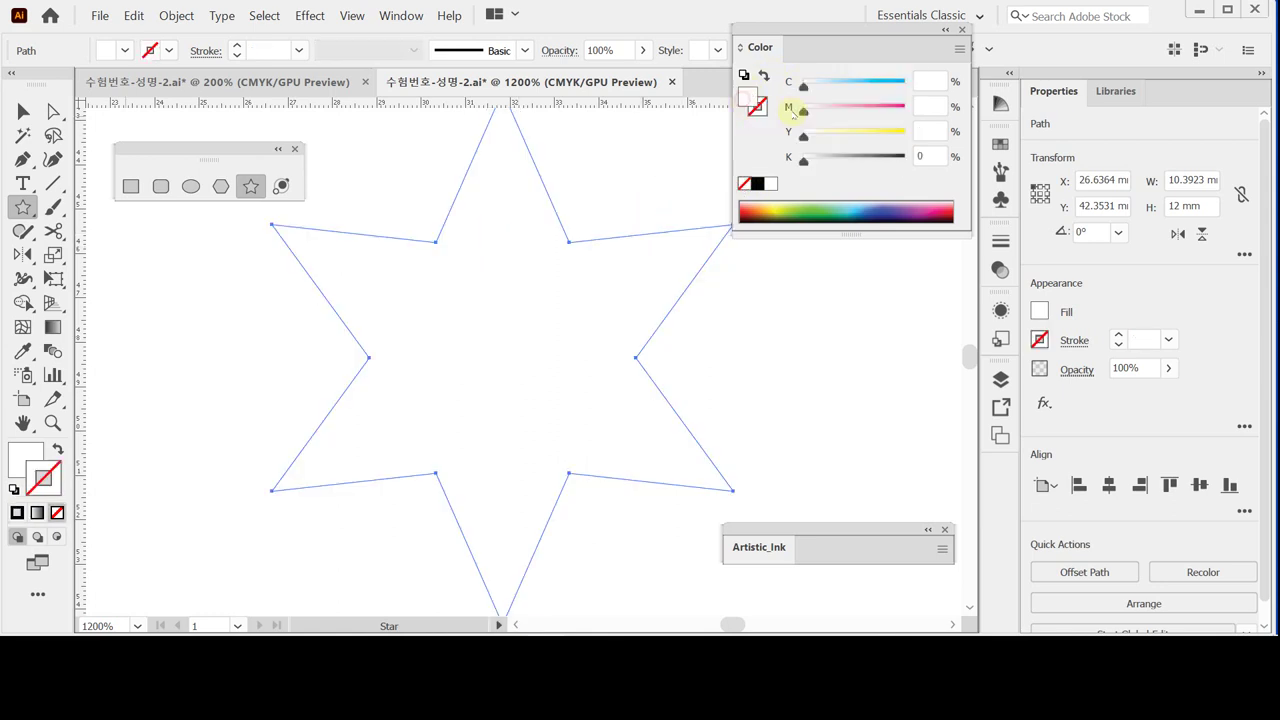
pyautogui.click(918, 106)
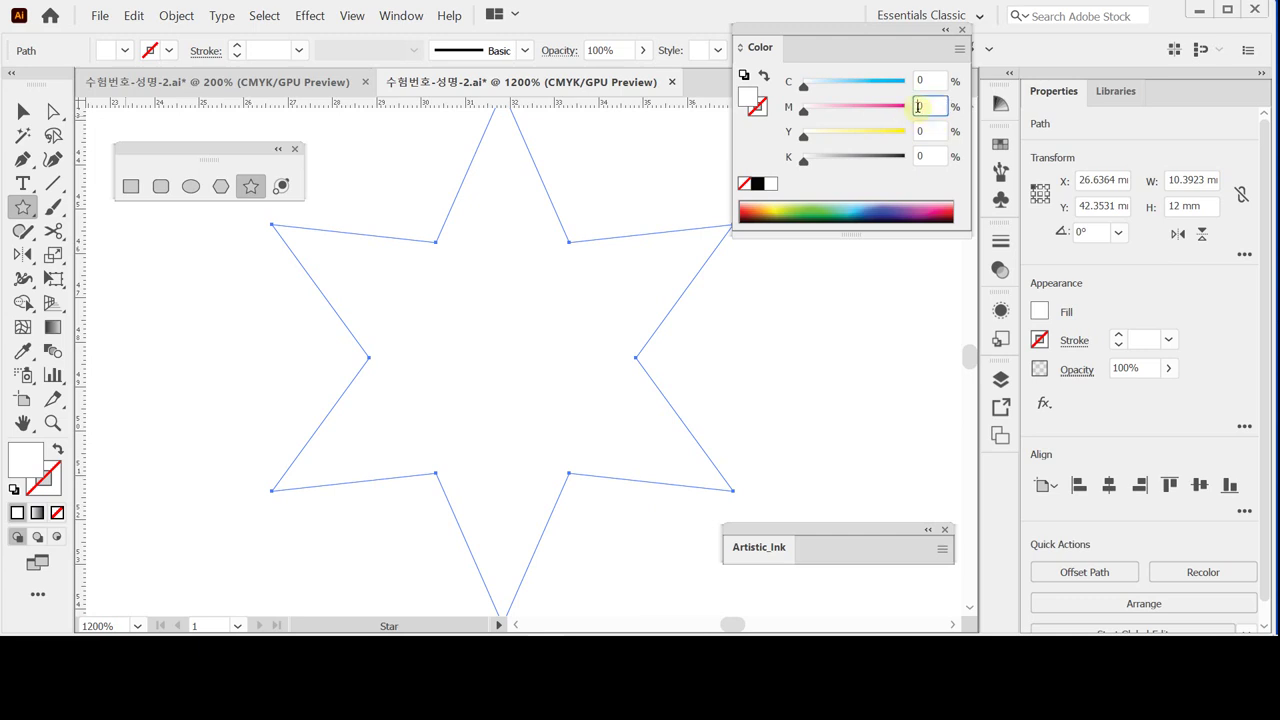
pyautogui.write('60')
pyautogui.click(920, 131)
pyautogui.write('80')
pyautogui.press('Return')
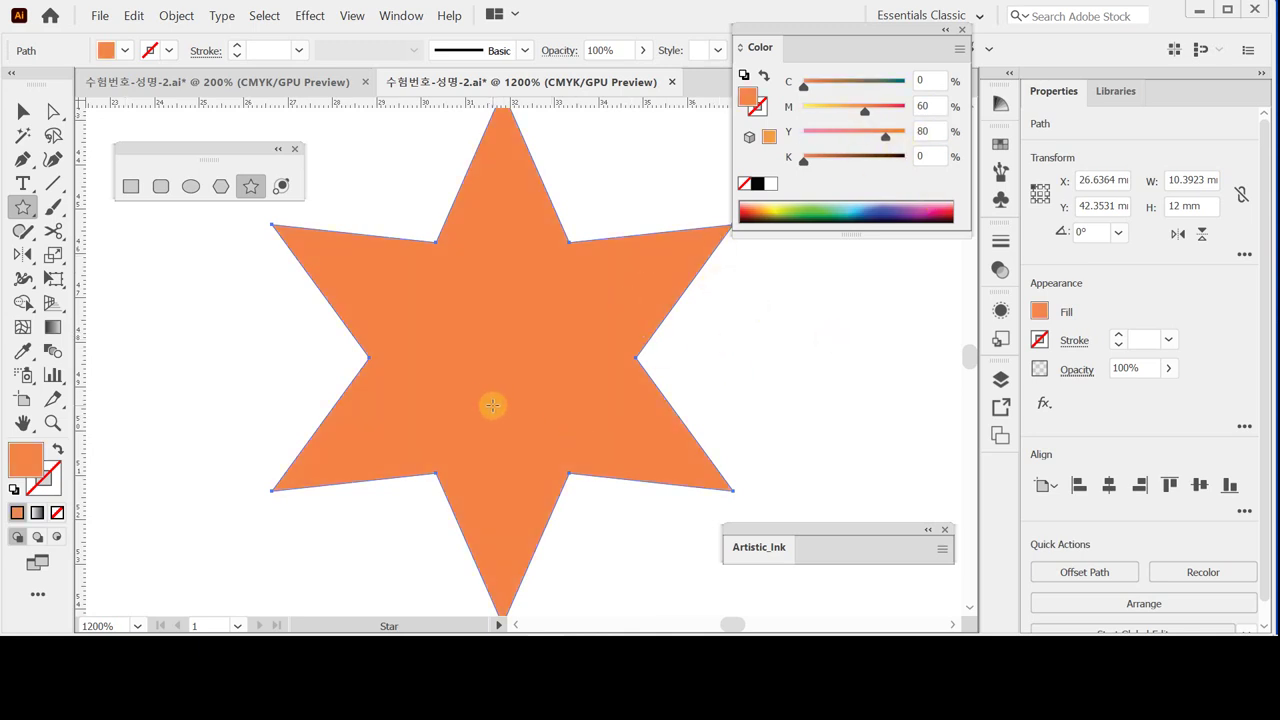
# - Apply a Round Corners effect with a 2 mm radius to the orange six-pointed star
pyautogui.hotkey('ctrl', '-')
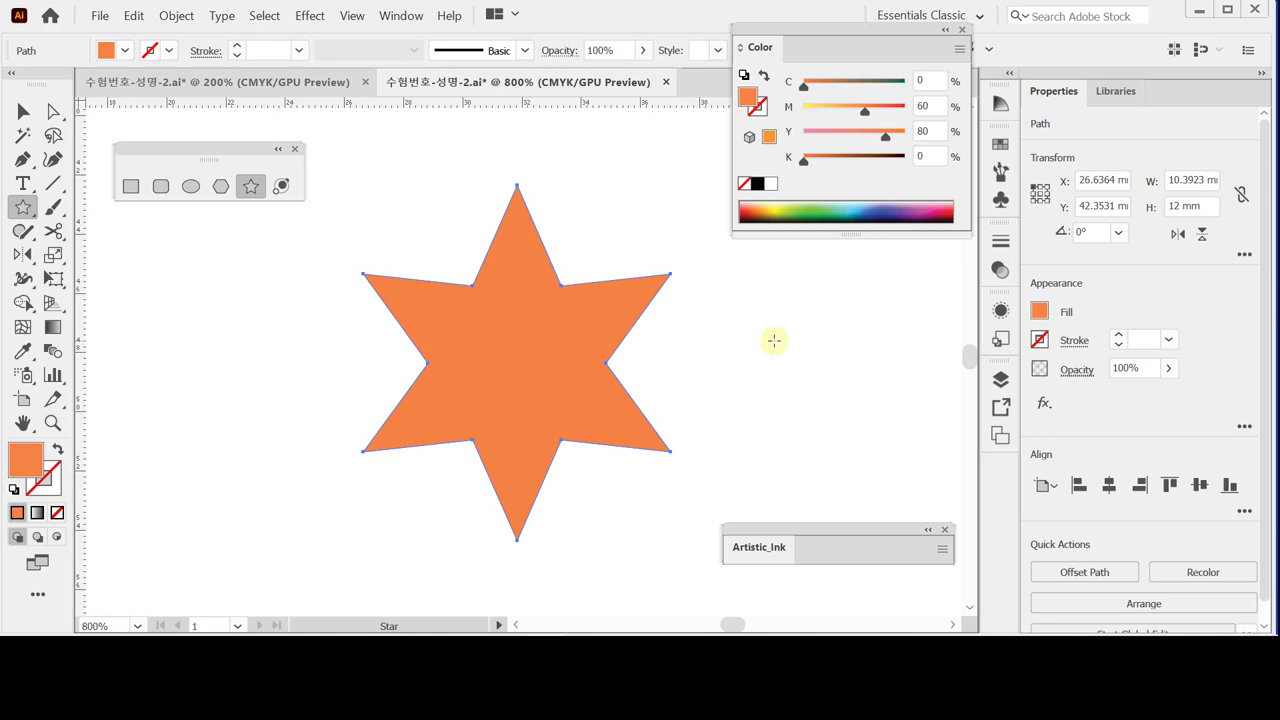
pyautogui.click(312, 16)
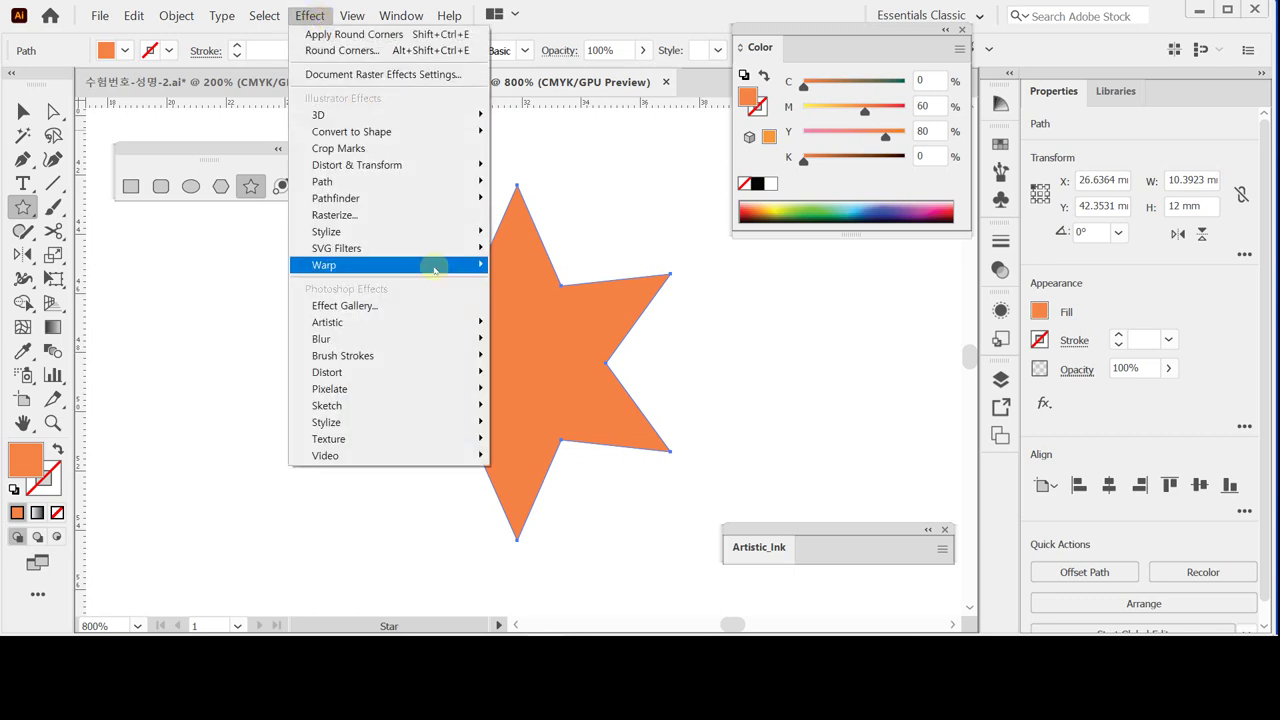
pyautogui.moveTo(447, 234)
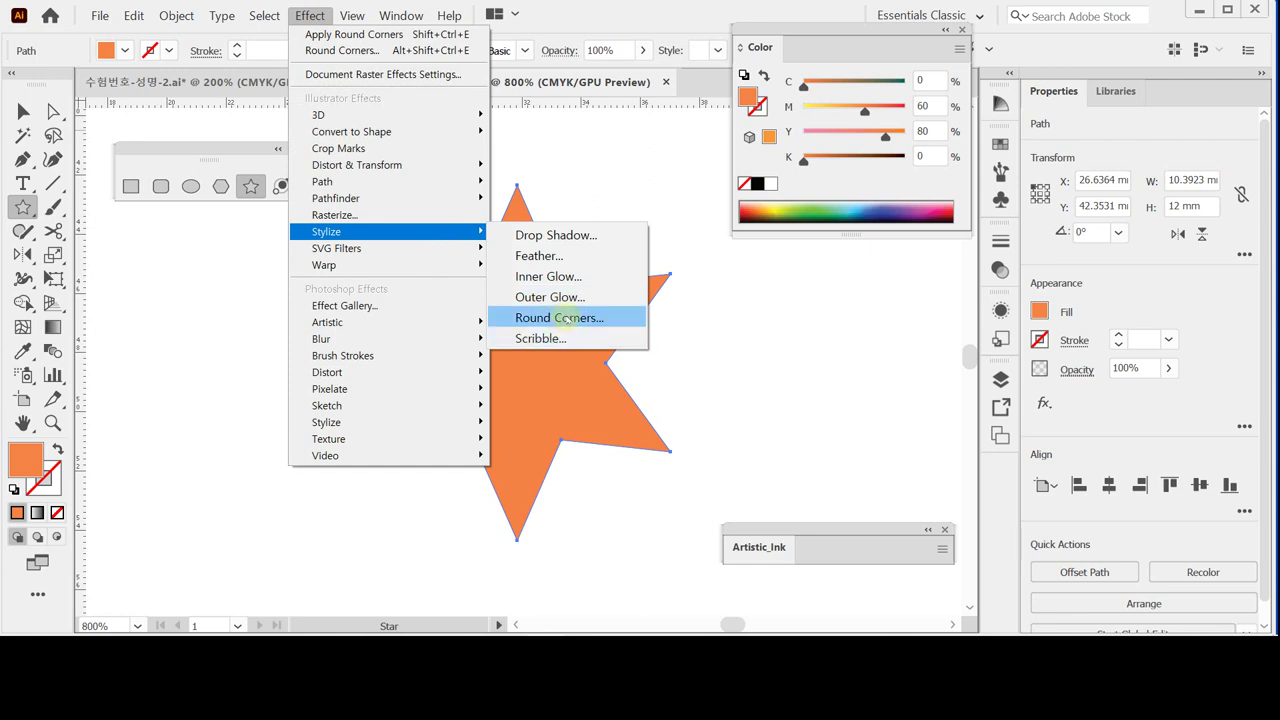
pyautogui.click(565, 318)
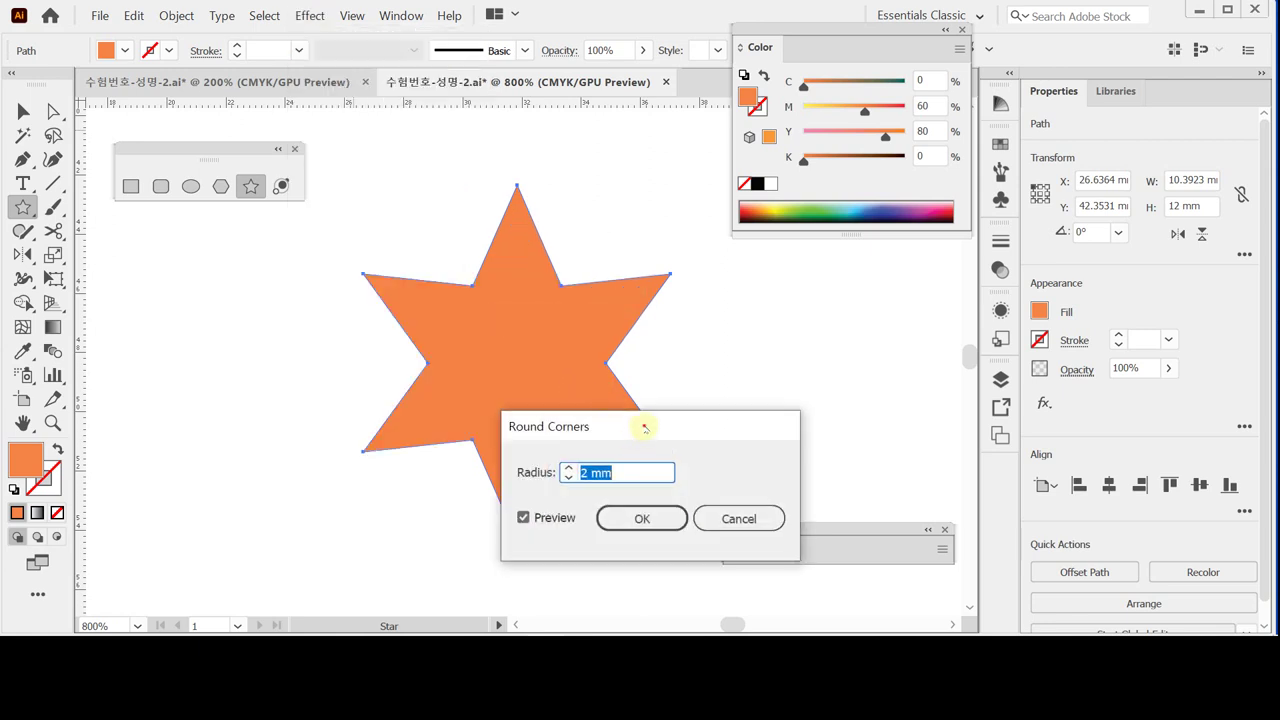
pyautogui.moveTo(645, 428); pyautogui.dragTo(706, 325)
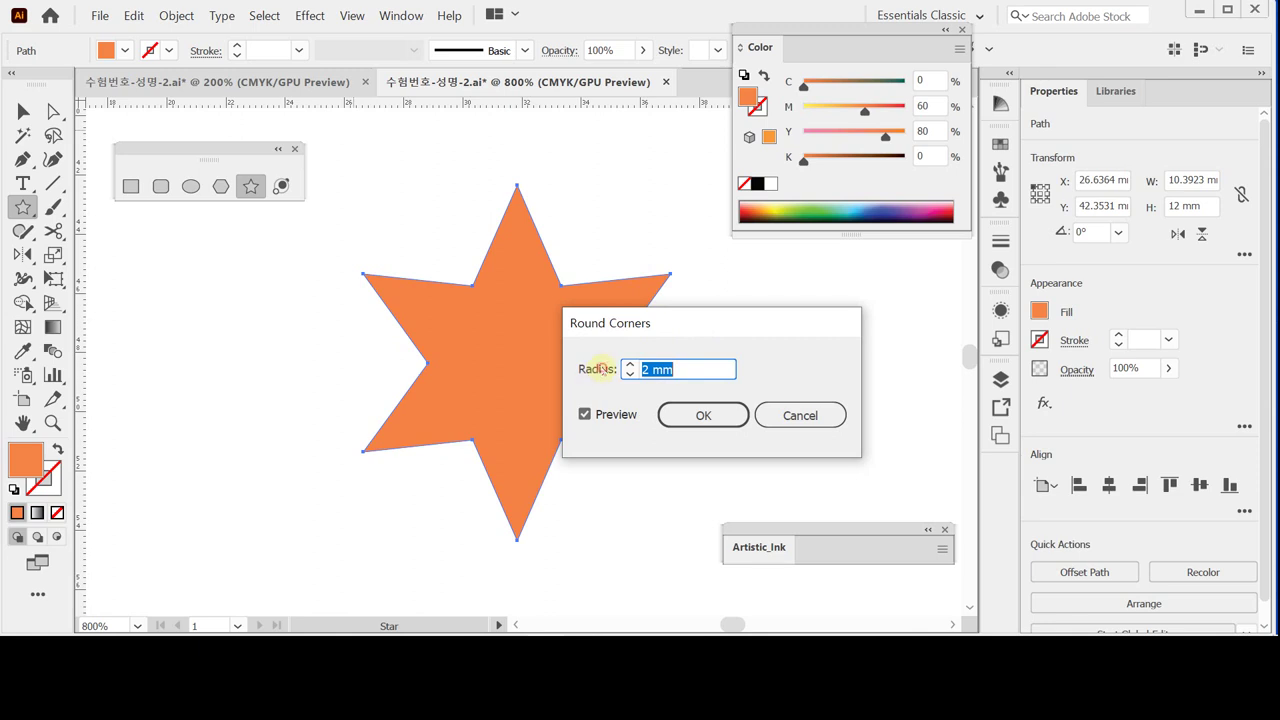
pyautogui.click(703, 416)
pyautogui.click(703, 416)
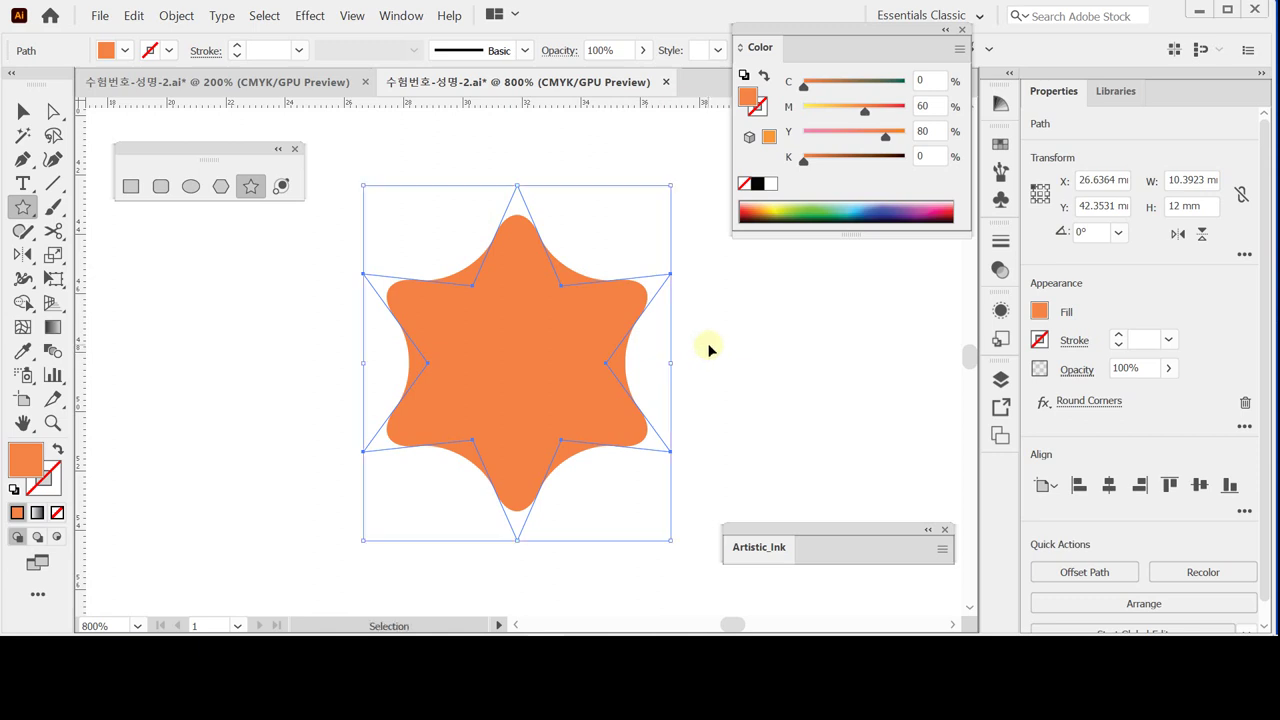
# - Expand the rounded star's appearance into a real path, compare it in outline view, and deselect it
pyautogui.hotkey('ctrl', 'y')
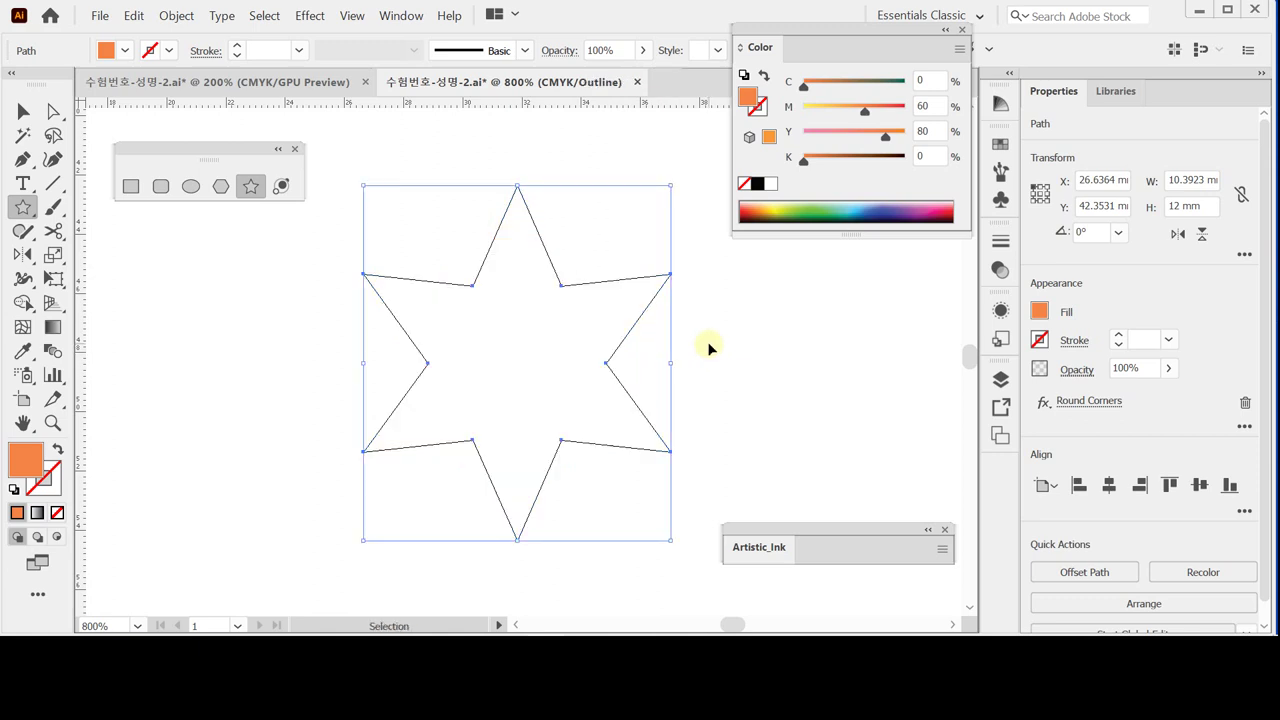
pyautogui.hotkey('ctrl', 'y')
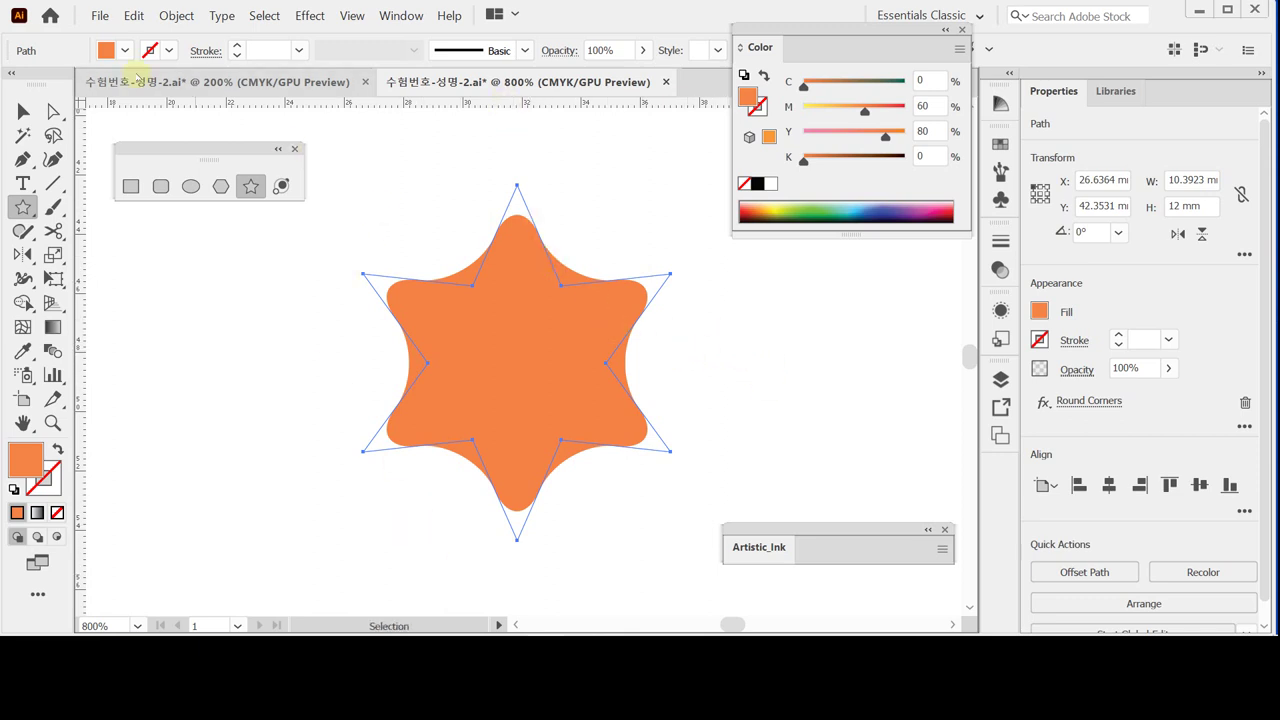
pyautogui.click(186, 15)
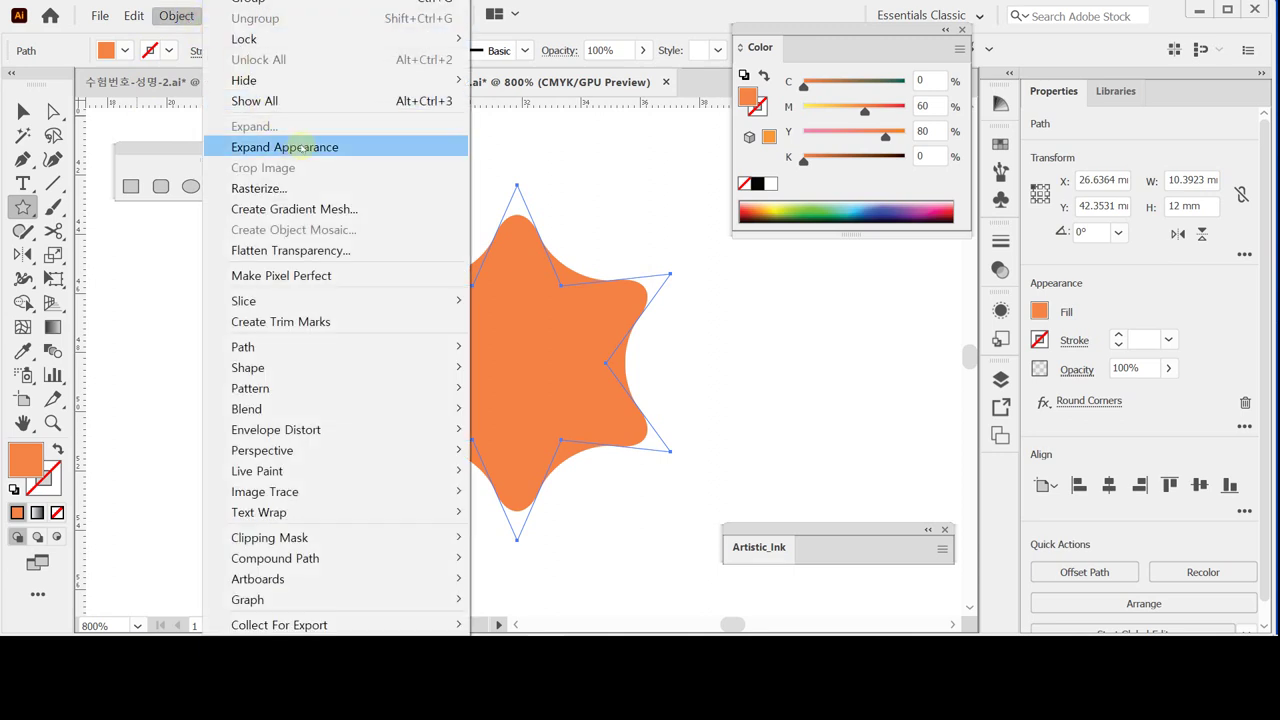
pyautogui.click(305, 147)
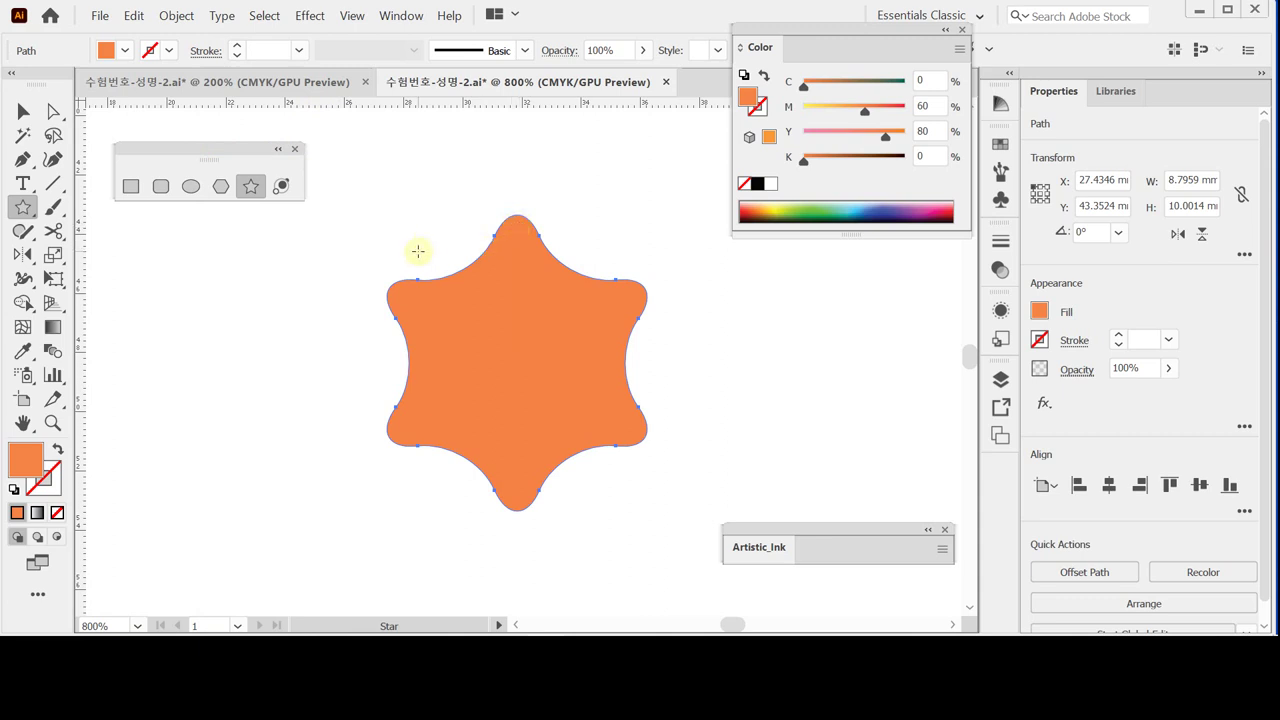
pyautogui.press('v')
pyautogui.hotkey('ctrl', 'y')
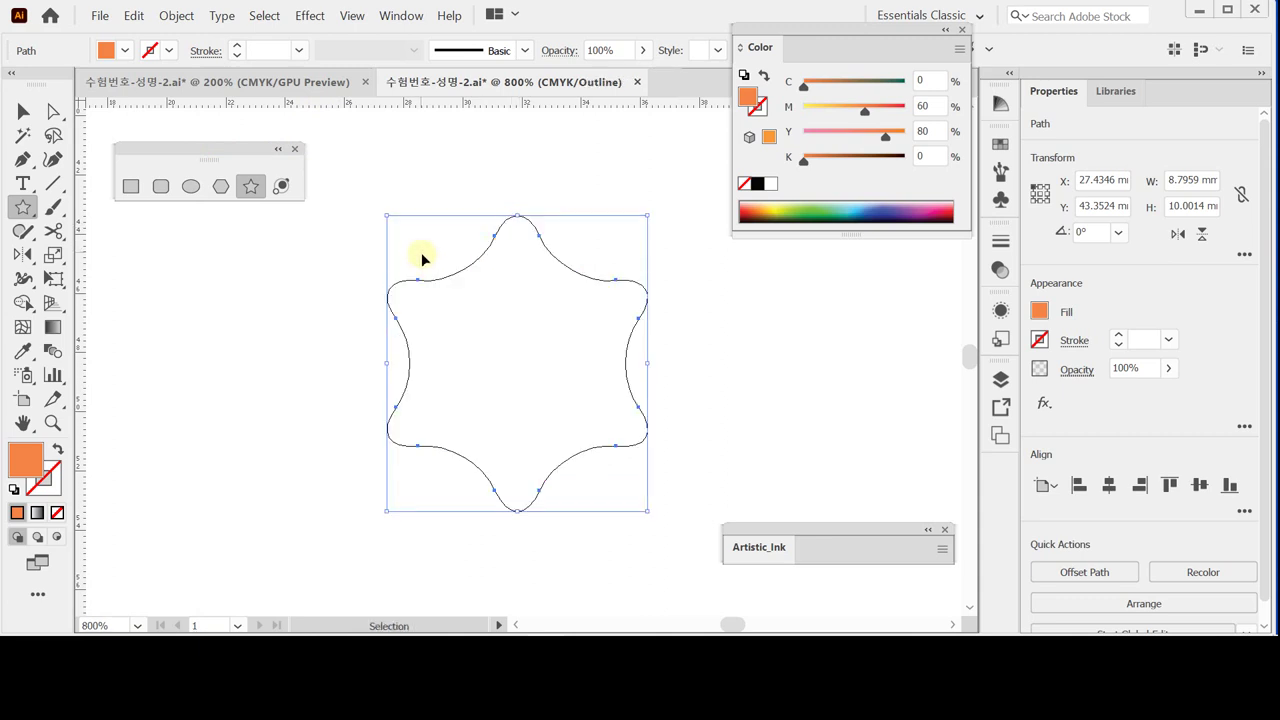
pyautogui.hotkey('ctrl', 'y')
pyautogui.hotkey('ctrl', 'y')
pyautogui.hotkey('ctrl', 'y')
pyautogui.press('ctrl')
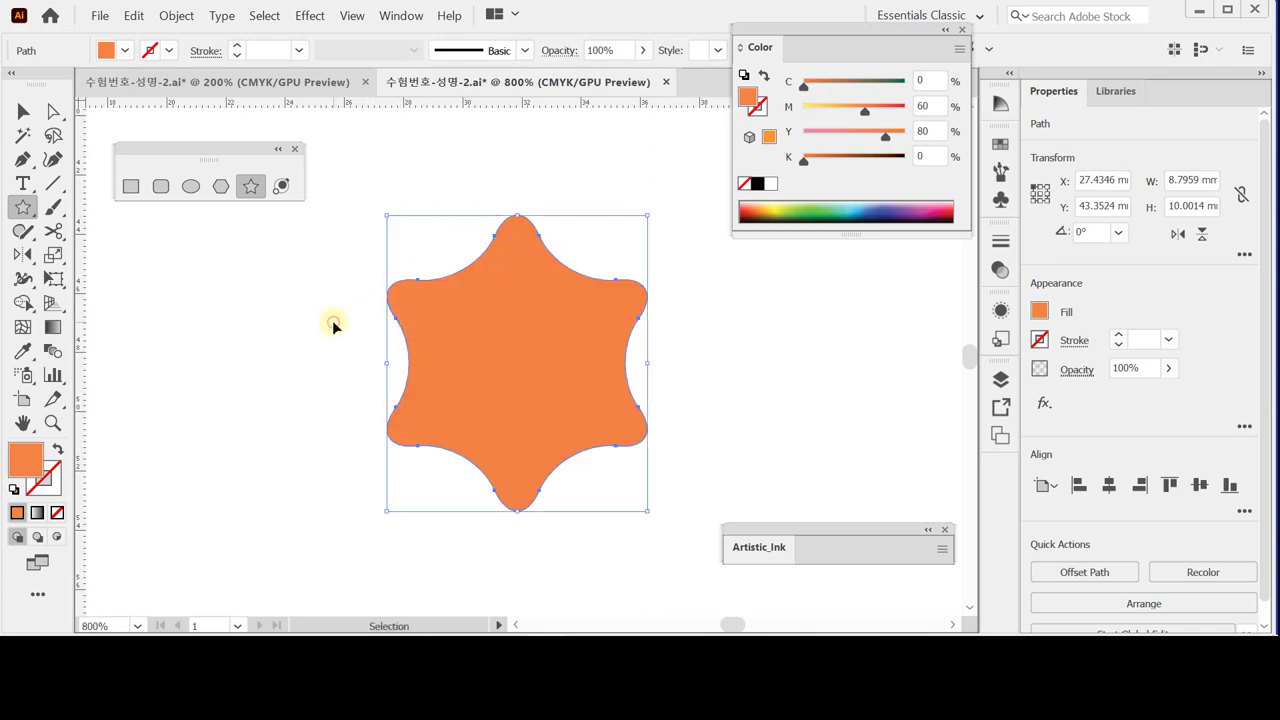
pyautogui.keyDown('ctrl'); pyautogui.click(340, 316); pyautogui.keyUp('ctrl')
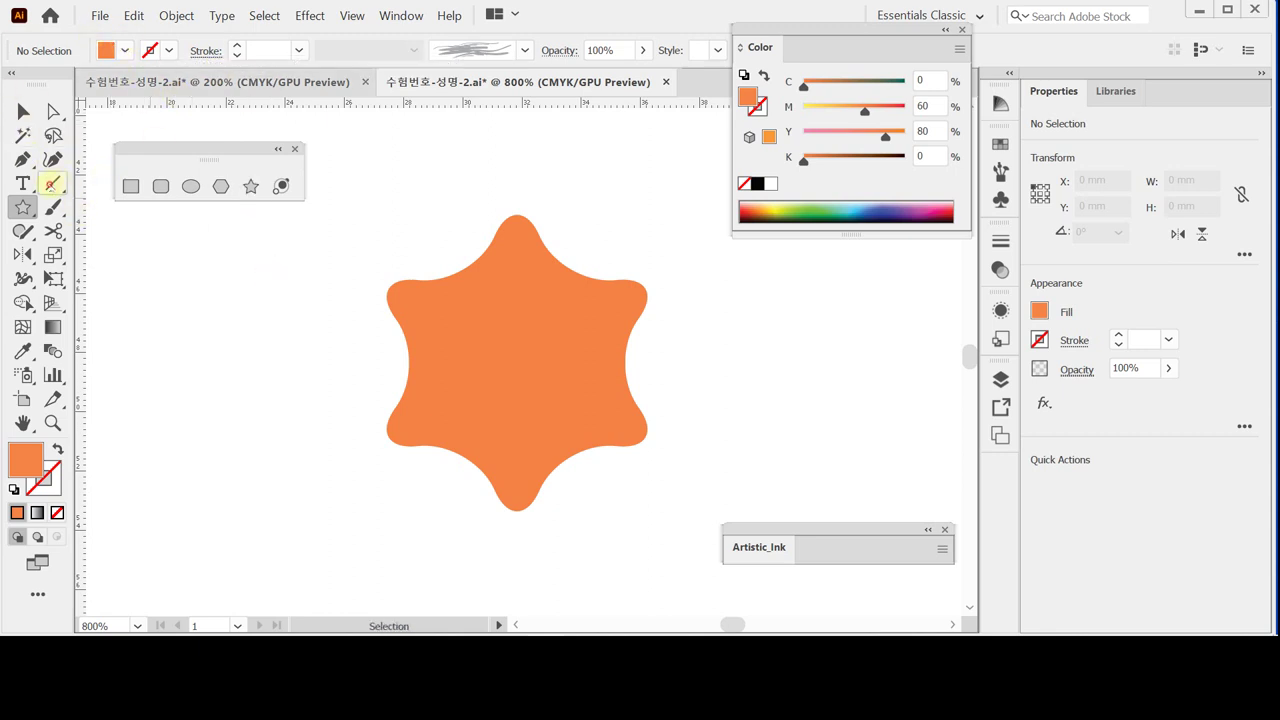
# - Draw a vertical line about 14.3 mm long through the star's centre and give it a black stroke
pyautogui.click(51, 183)
pyautogui.moveTo(515, 158); pyautogui.dragTo(518, 584)
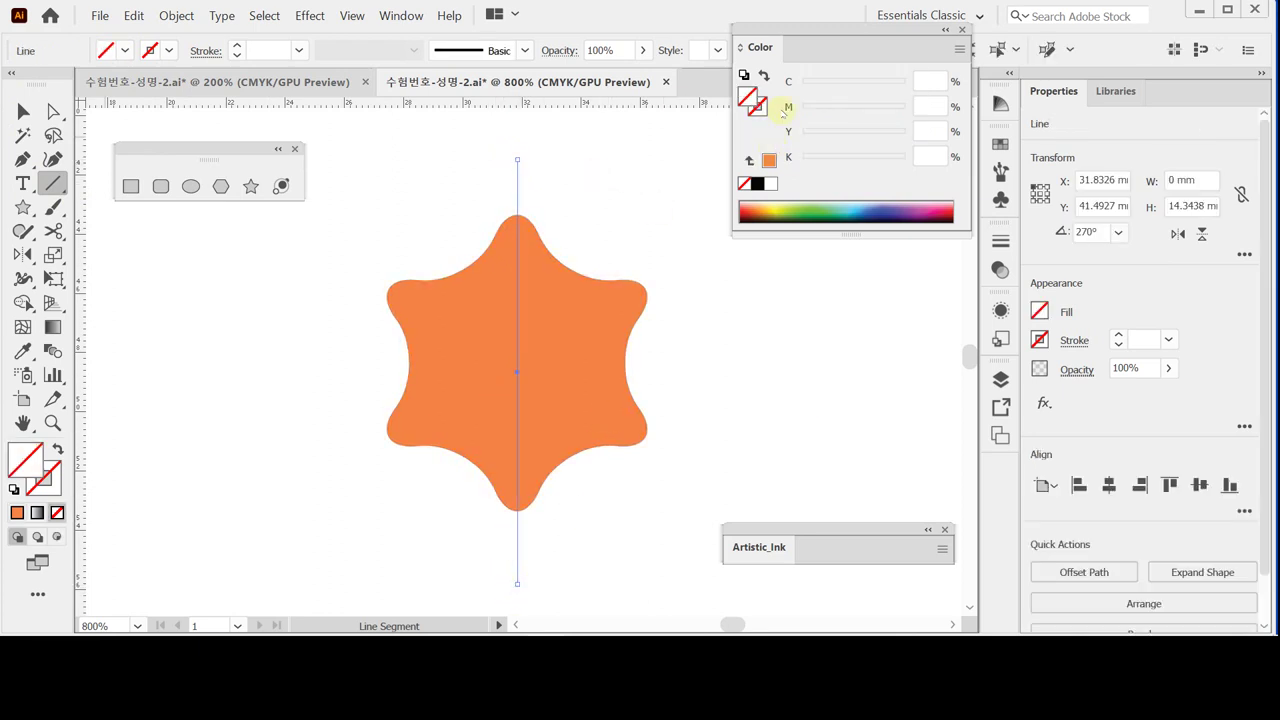
pyautogui.click(757, 107)
pyautogui.click(756, 184)
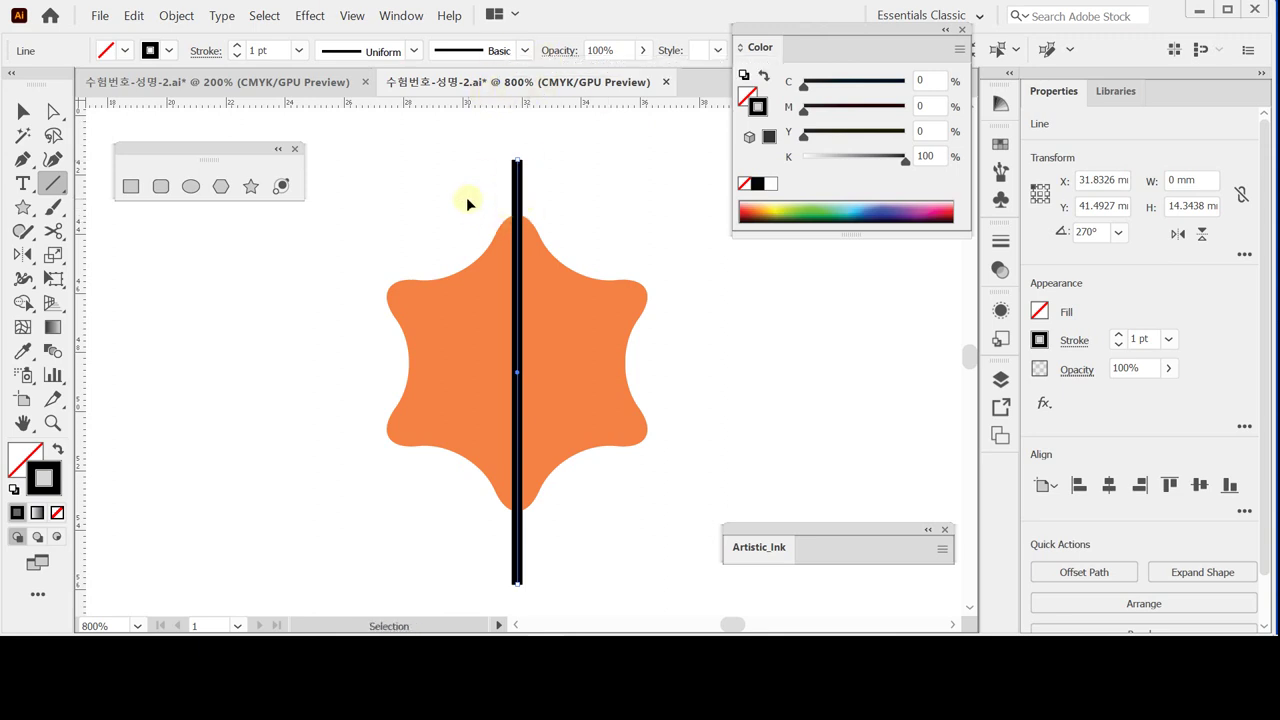
# - Align the vertical line and the star to each other's vertical centre
pyautogui.keyDown('ctrl'); pyautogui.keyDown('shift'); pyautogui.click(555, 310); pyautogui.keyUp('shift'); pyautogui.keyUp('ctrl')
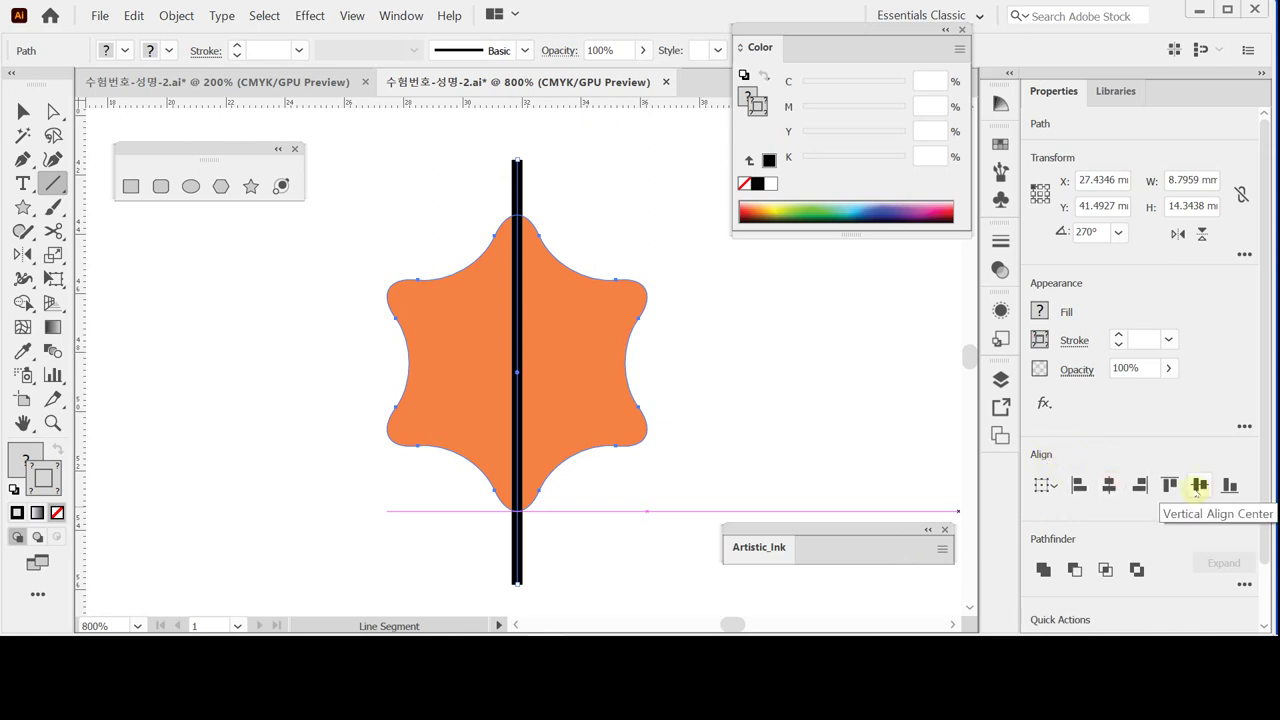
pyautogui.click(1198, 486)
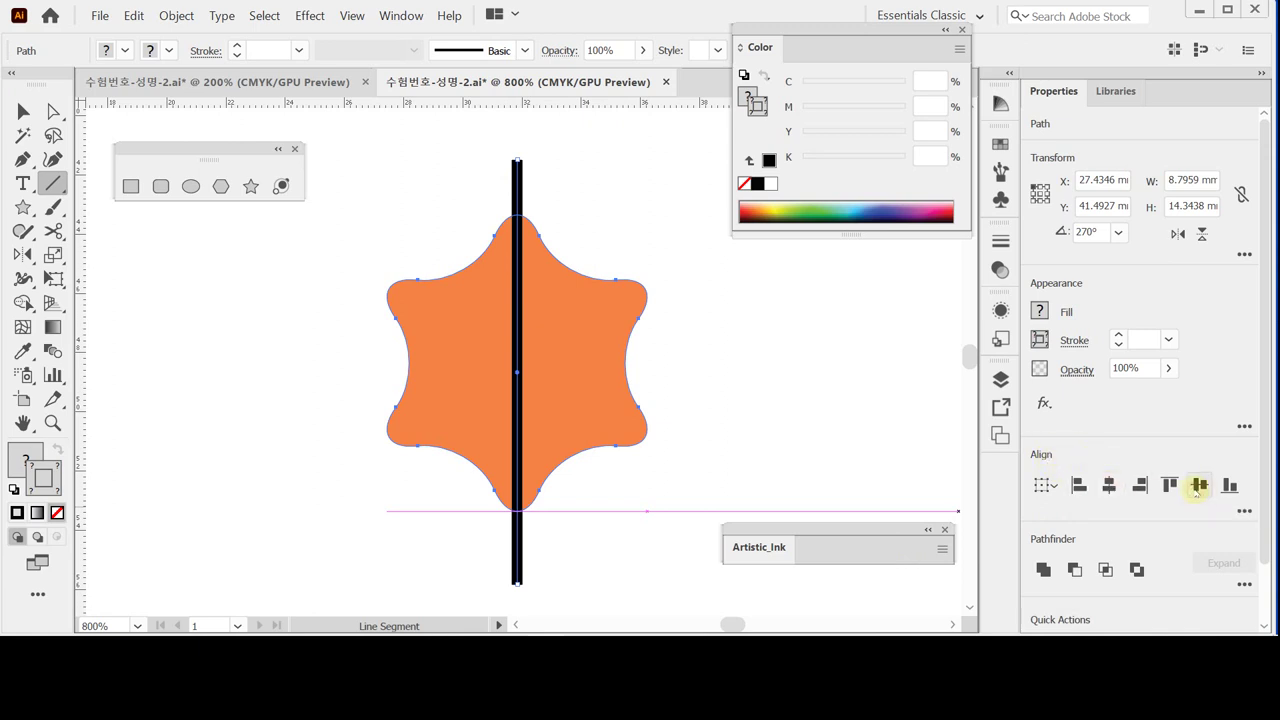
pyautogui.click(1198, 486)
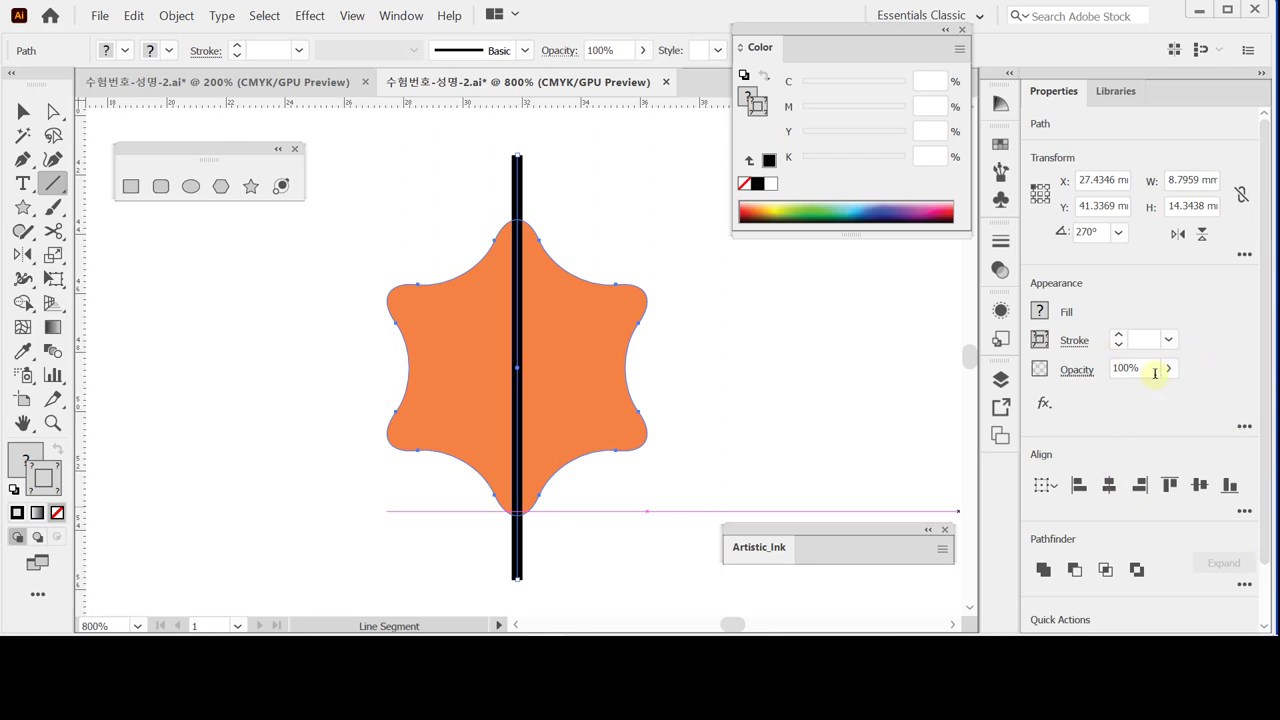
# - Rotate a copy of the black line by 60° about its centre and repeat the transformation for a third line
pyautogui.press('v')
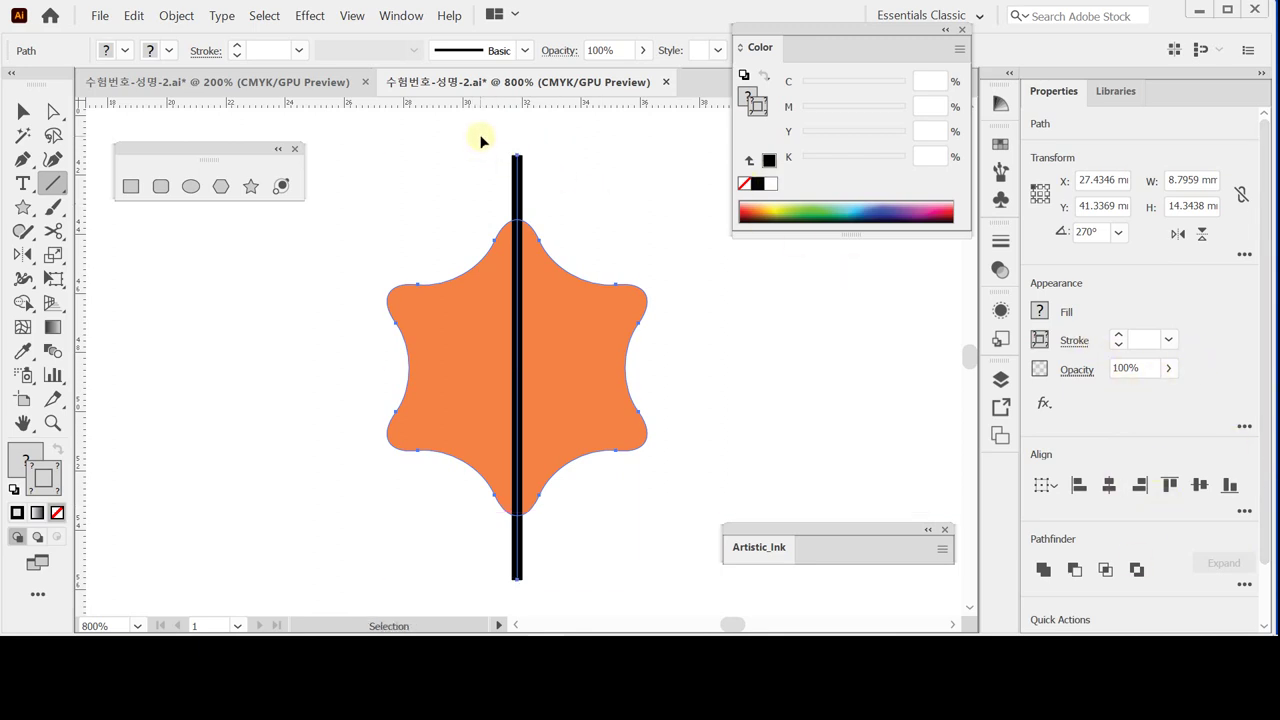
pyautogui.moveTo(484, 134); pyautogui.dragTo(560, 177)
pyautogui.press('\\')
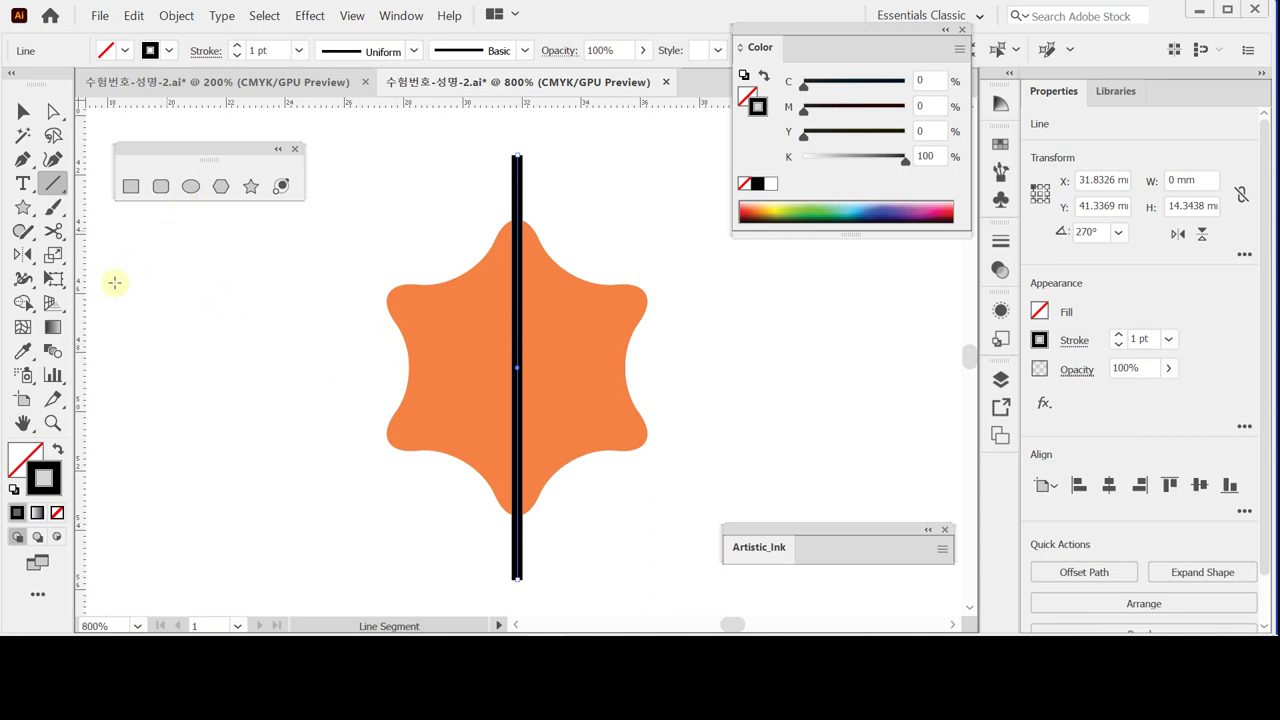
pyautogui.click(24, 256)
pyautogui.click(100, 256)
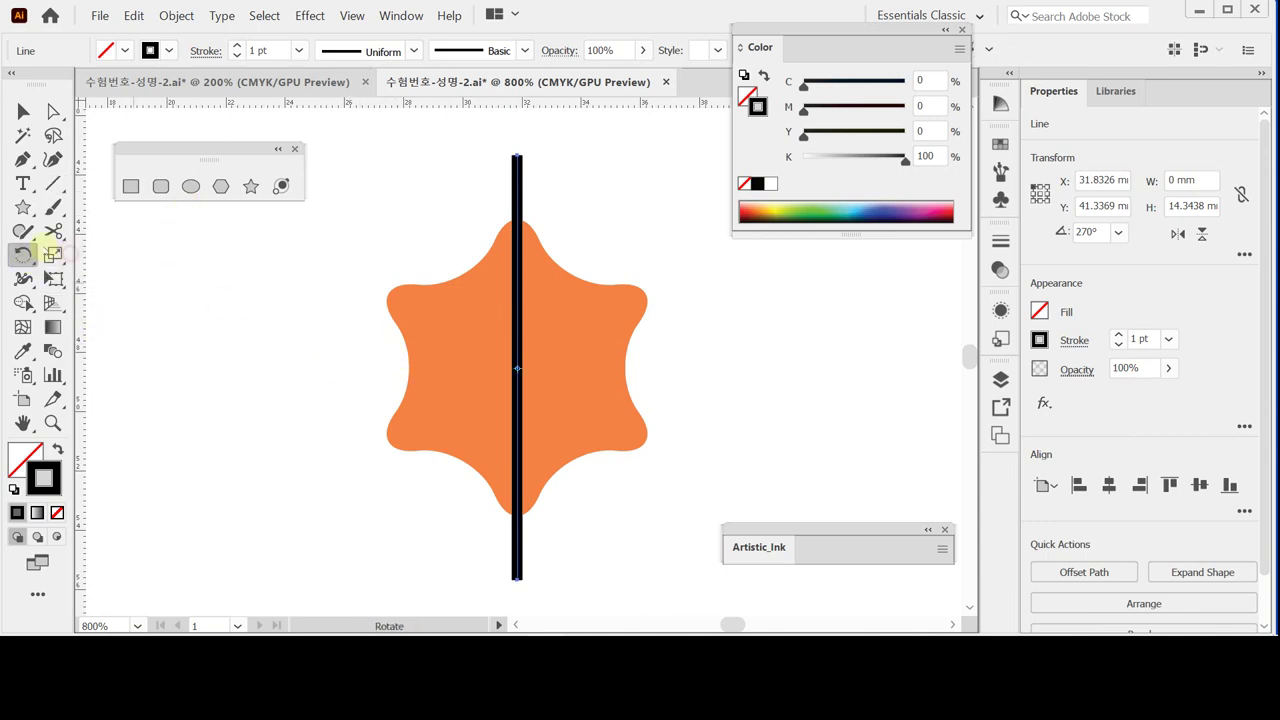
pyautogui.doubleClick(22, 256)
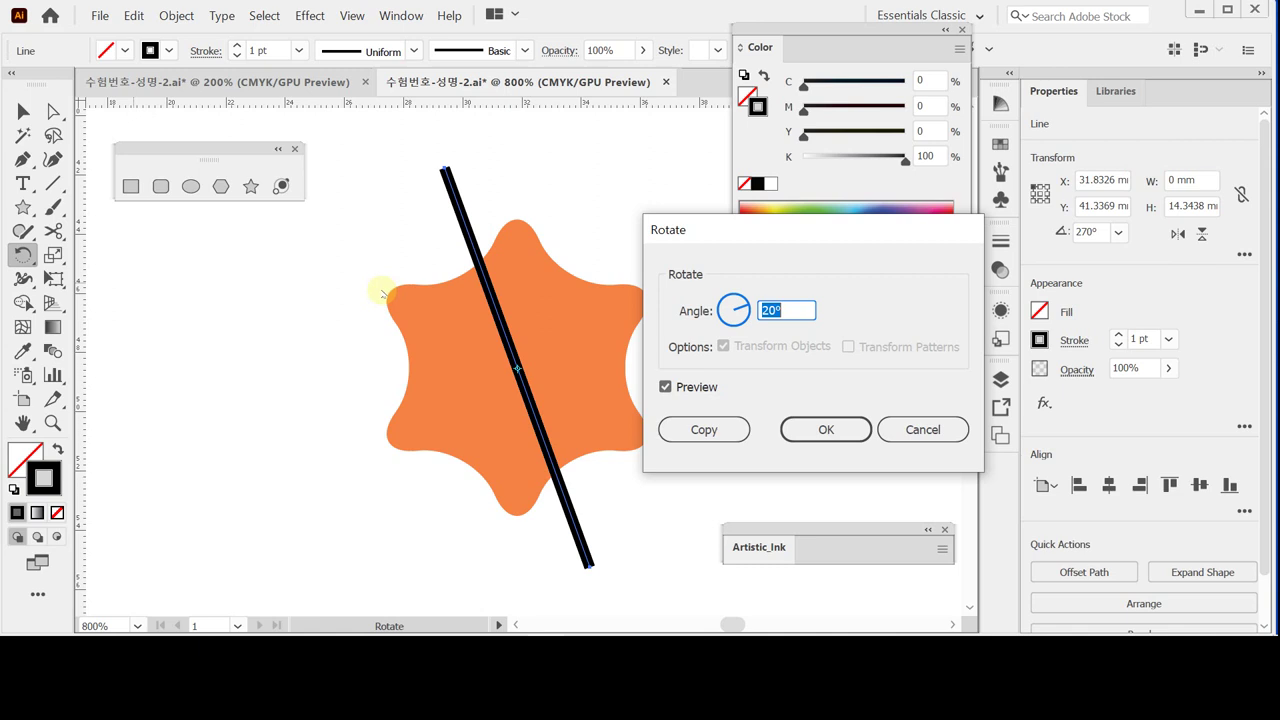
pyautogui.write('60')
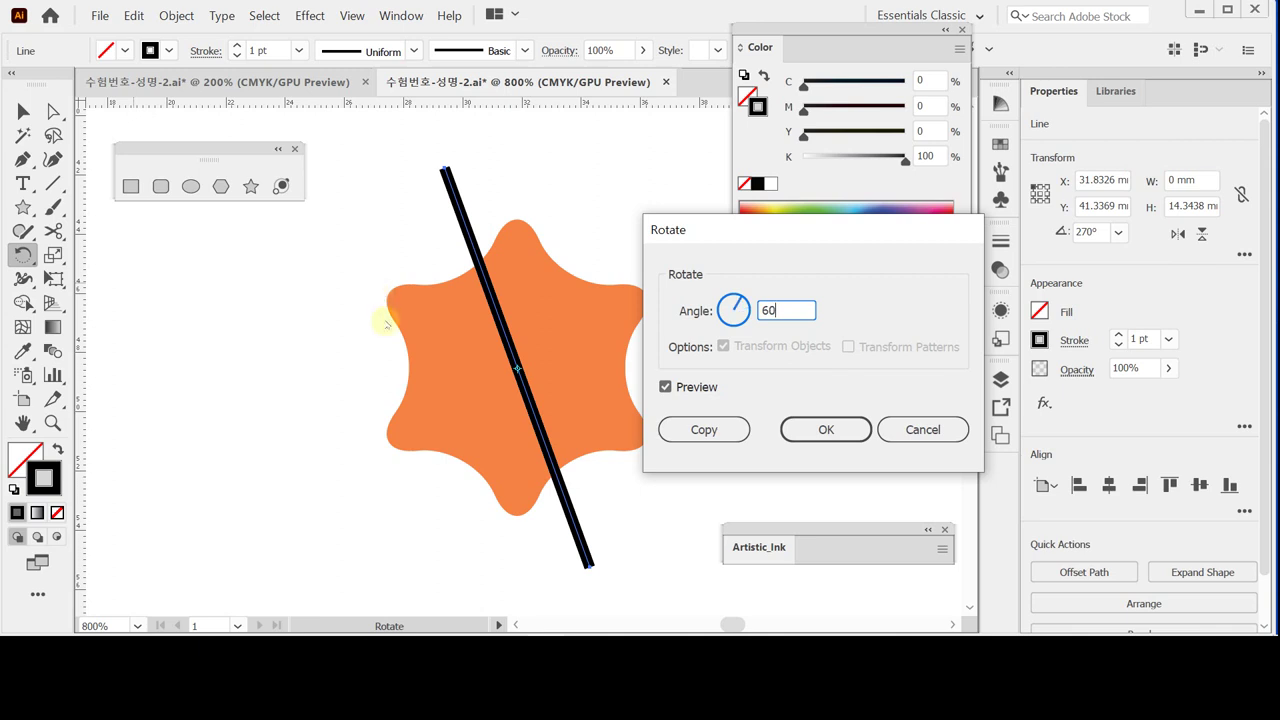
pyautogui.click(692, 434)
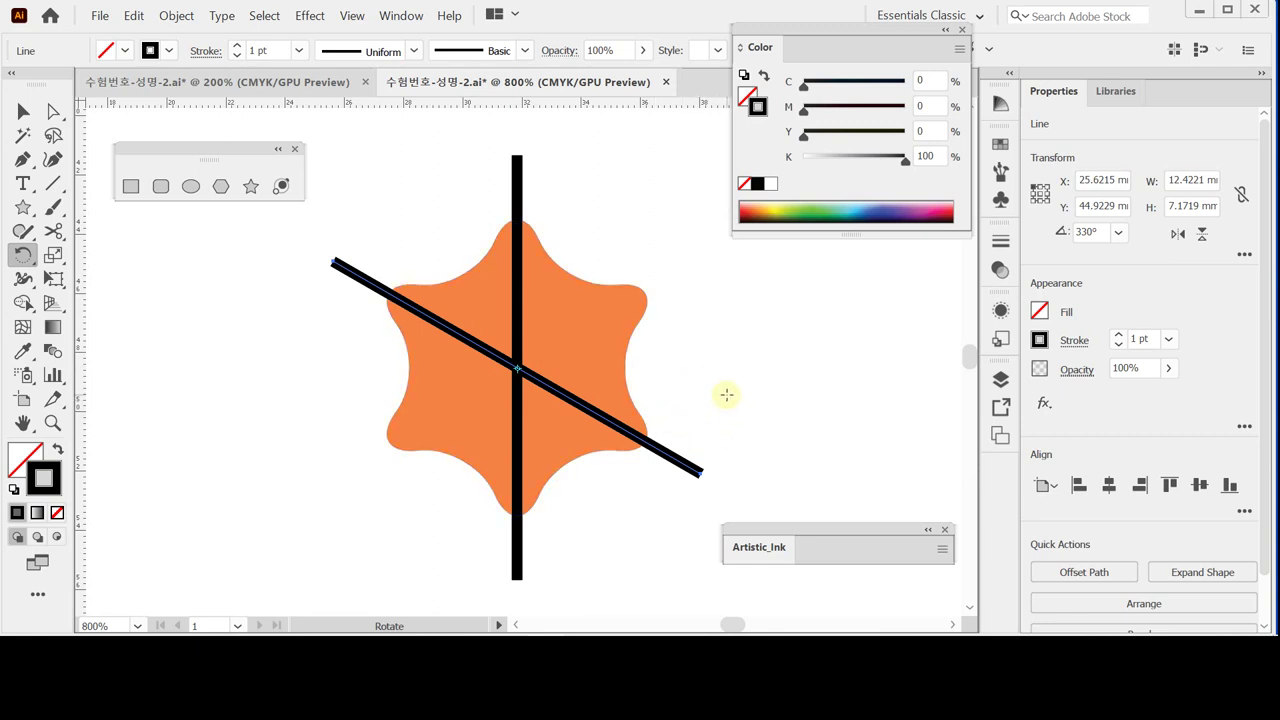
pyautogui.hotkey('ctrl', 'd')
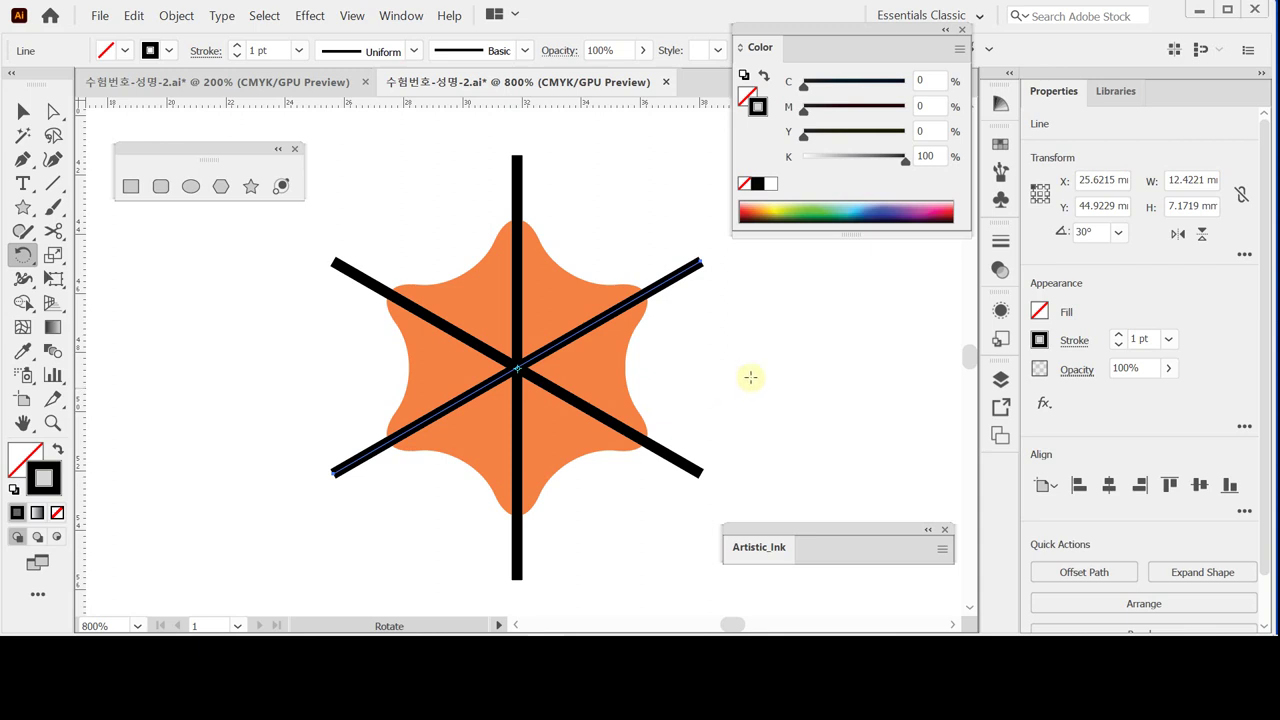
# - Divide the star along the three crossing lines with the Pathfinder Divide operation
pyautogui.press('ctrl')
pyautogui.press('v')
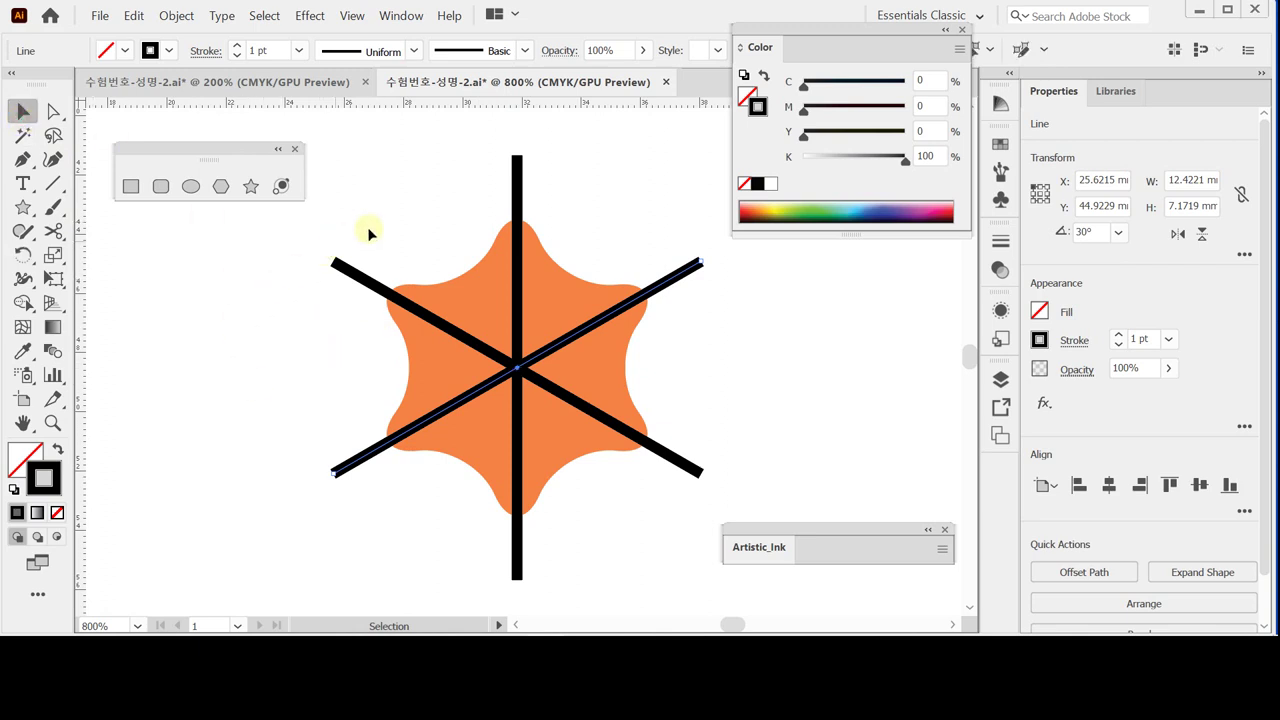
pyautogui.moveTo(358, 224); pyautogui.dragTo(584, 544)
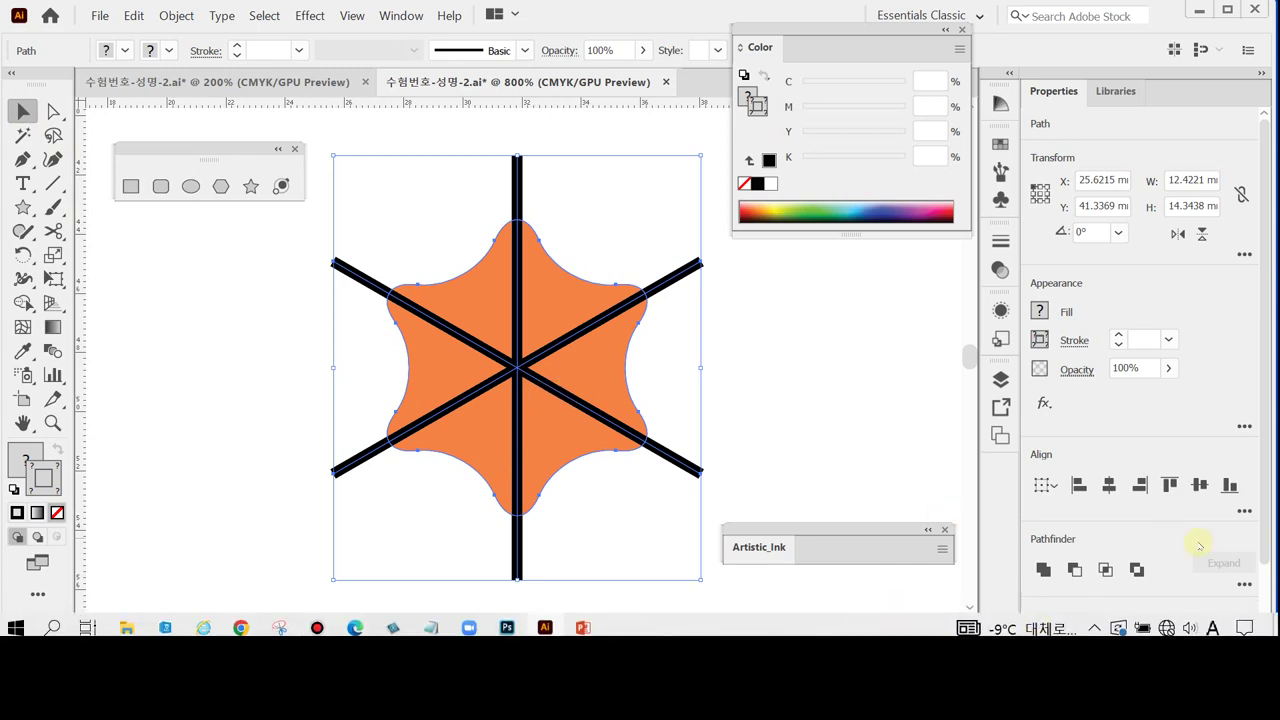
pyautogui.scroll(-2, 1248, 548)
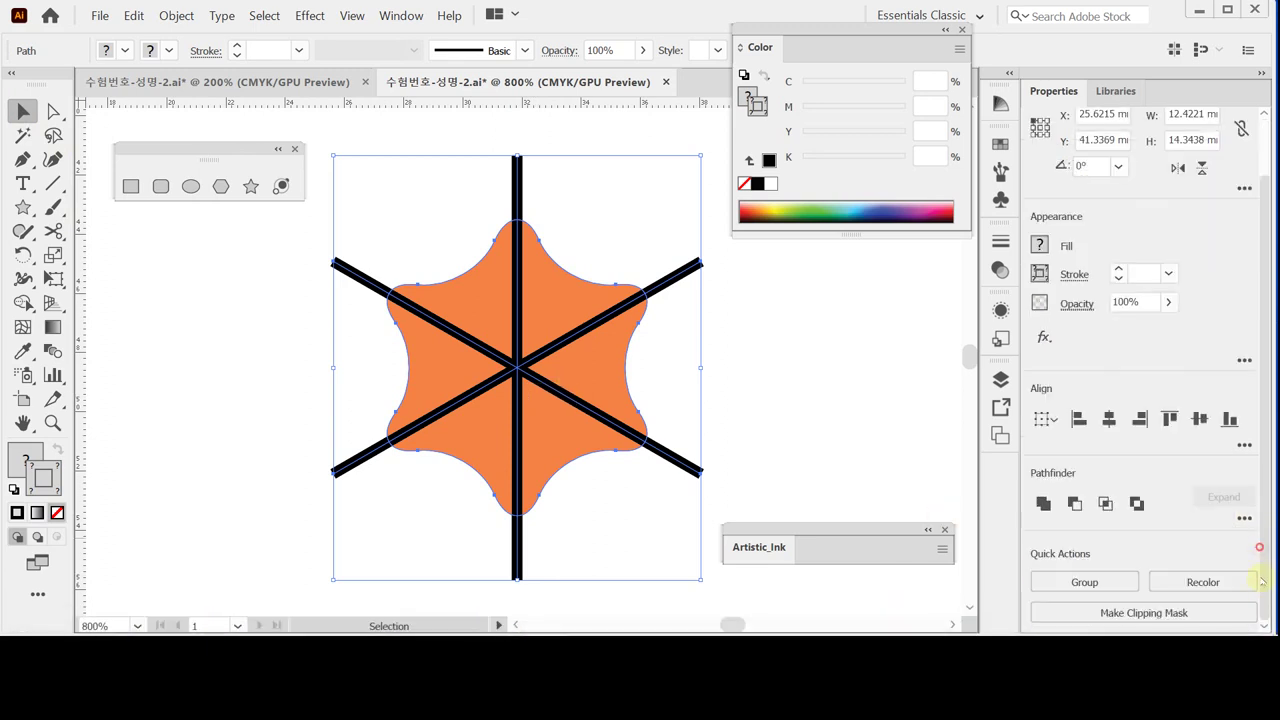
pyautogui.click(1240, 519)
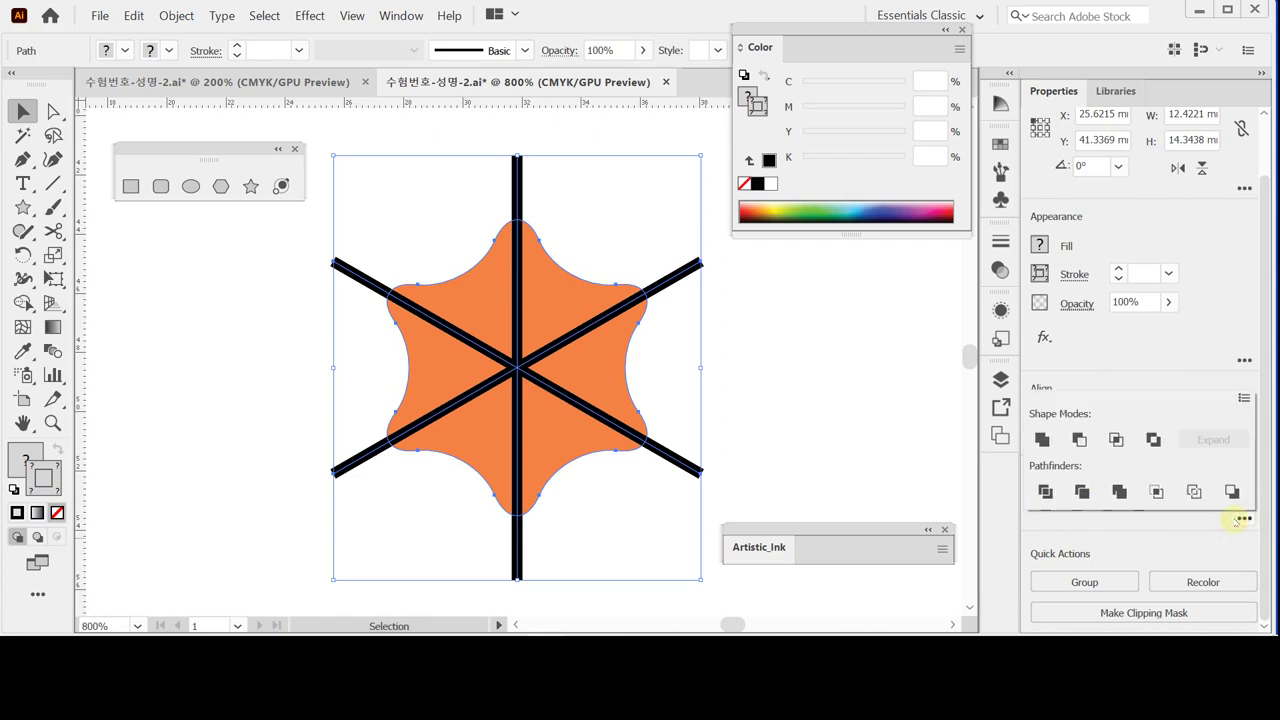
pyautogui.click(1047, 491)
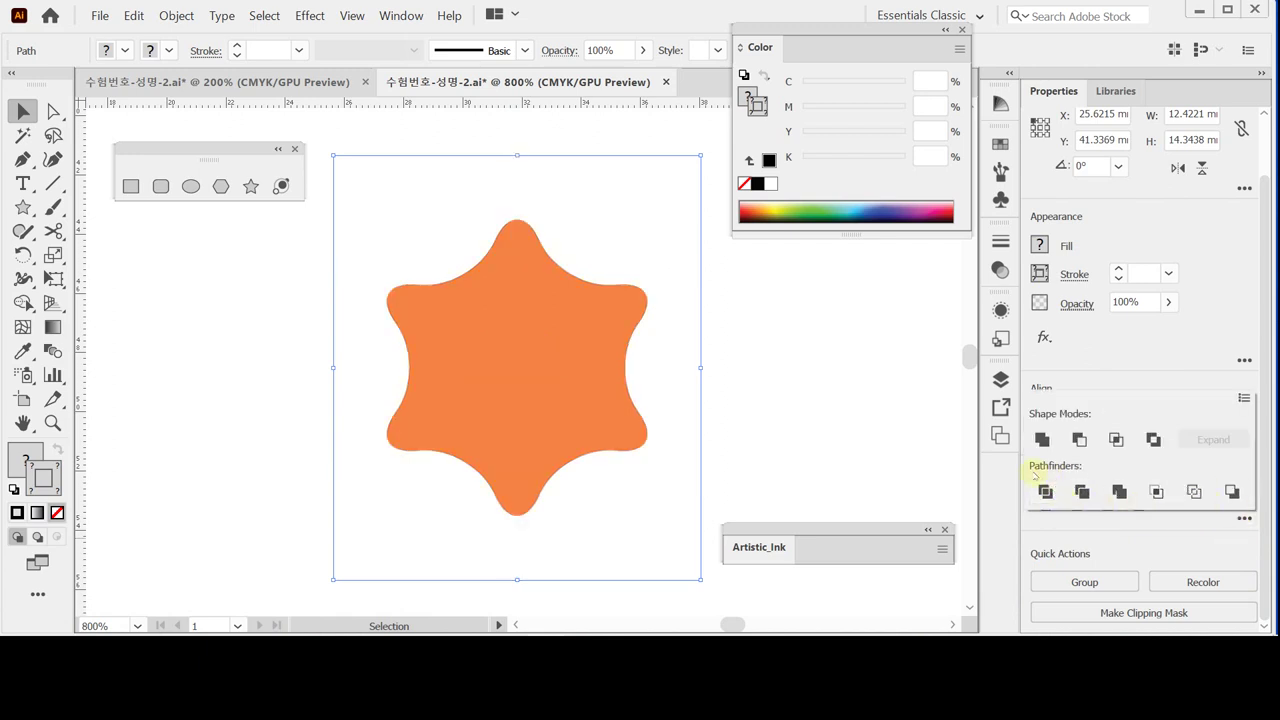
# - Isolate the divided star group and fill three alternating segments with C 0, M 100, Y 80, K 0
pyautogui.doubleClick(530, 360)
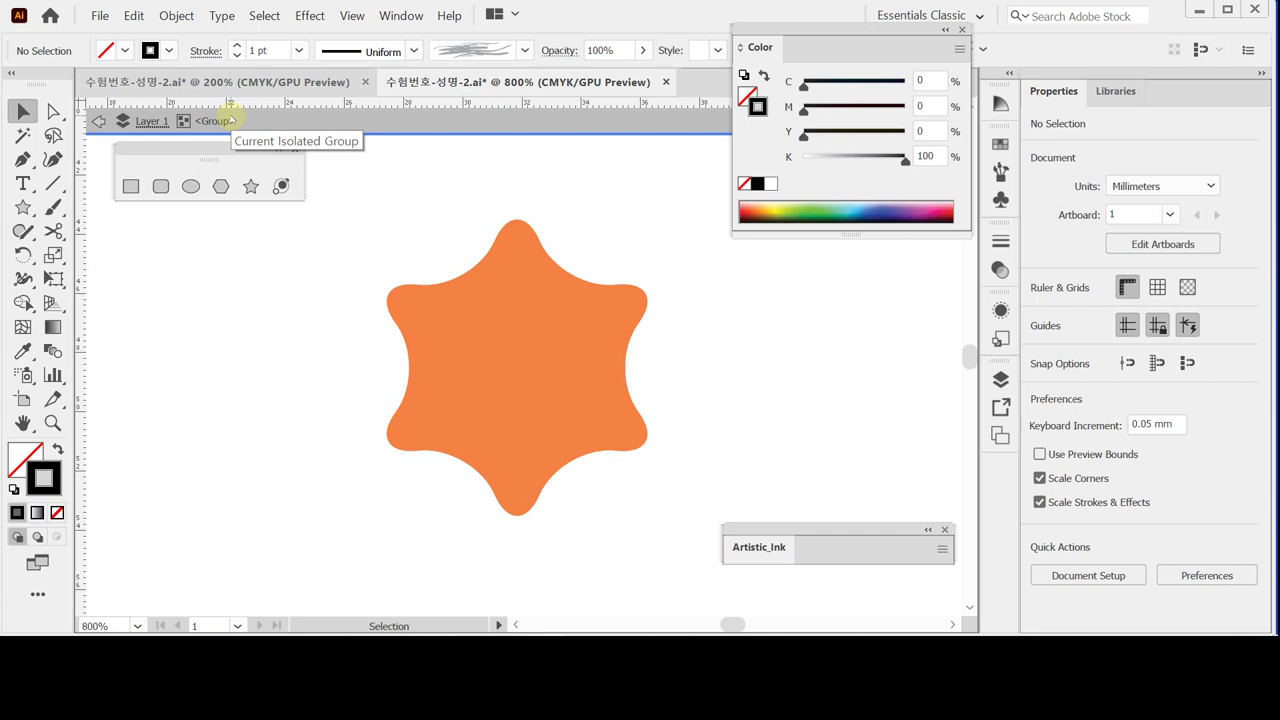
pyautogui.click(492, 304)
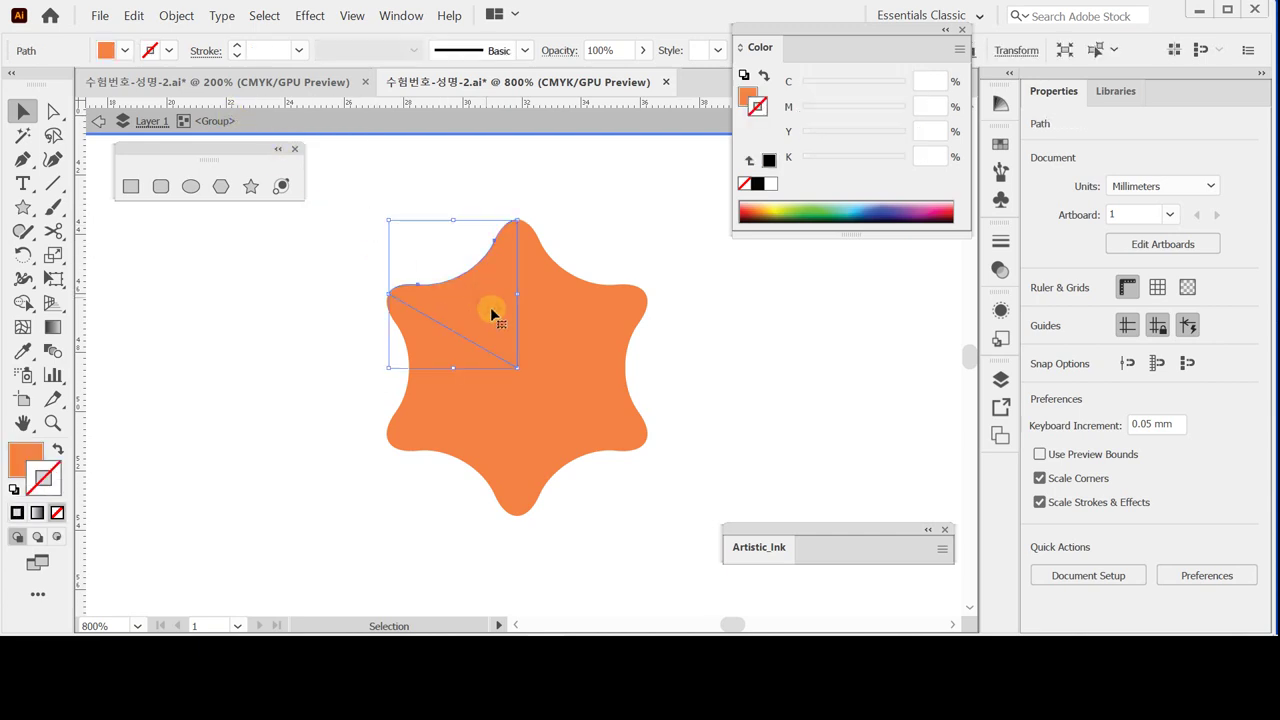
pyautogui.keyDown('shift'); pyautogui.click(614, 374); pyautogui.keyUp('shift')
pyautogui.keyDown('shift'); pyautogui.click(487, 430); pyautogui.keyUp('shift')
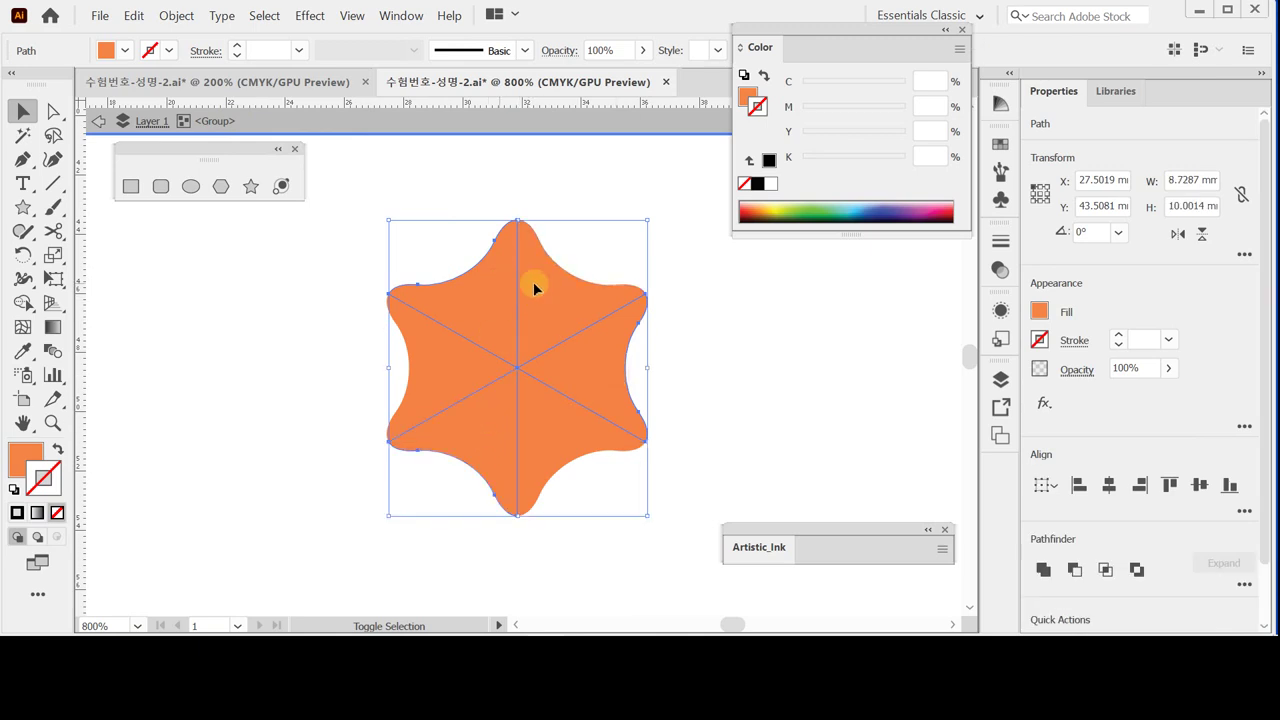
pyautogui.click(744, 98)
pyautogui.click(922, 106)
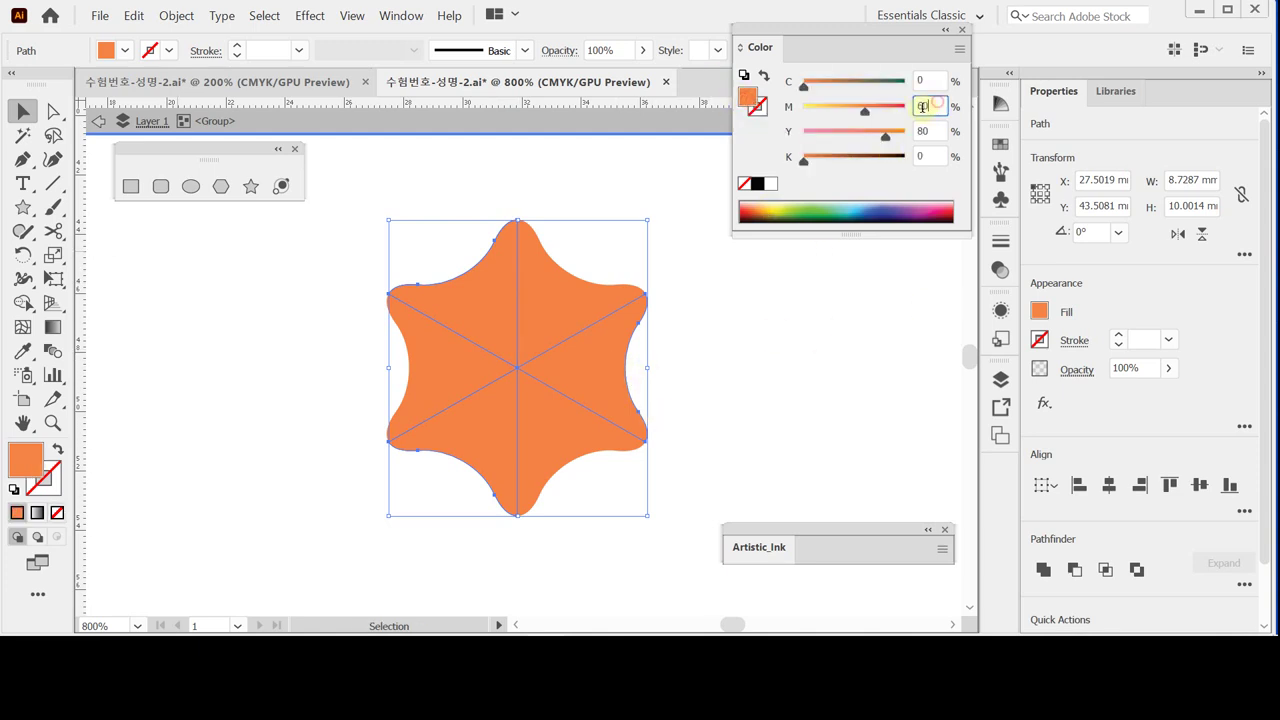
pyautogui.press('BackSpace')
pyautogui.write('300')
pyautogui.press('Tab')
pyautogui.write('80')
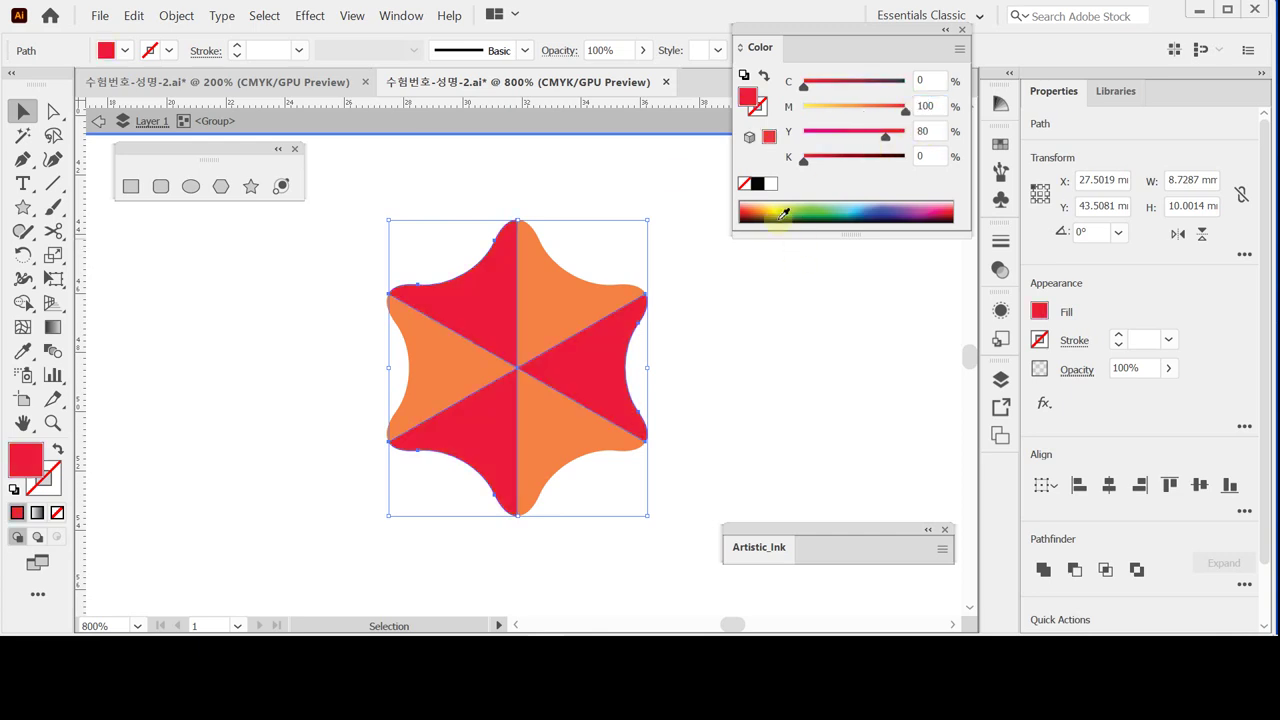
# - Set the magenta of the three selected star segments to 30%, exit the group's isolation and deselect
pyautogui.click(928, 106)
pyautogui.write('30')
pyautogui.press('Return')
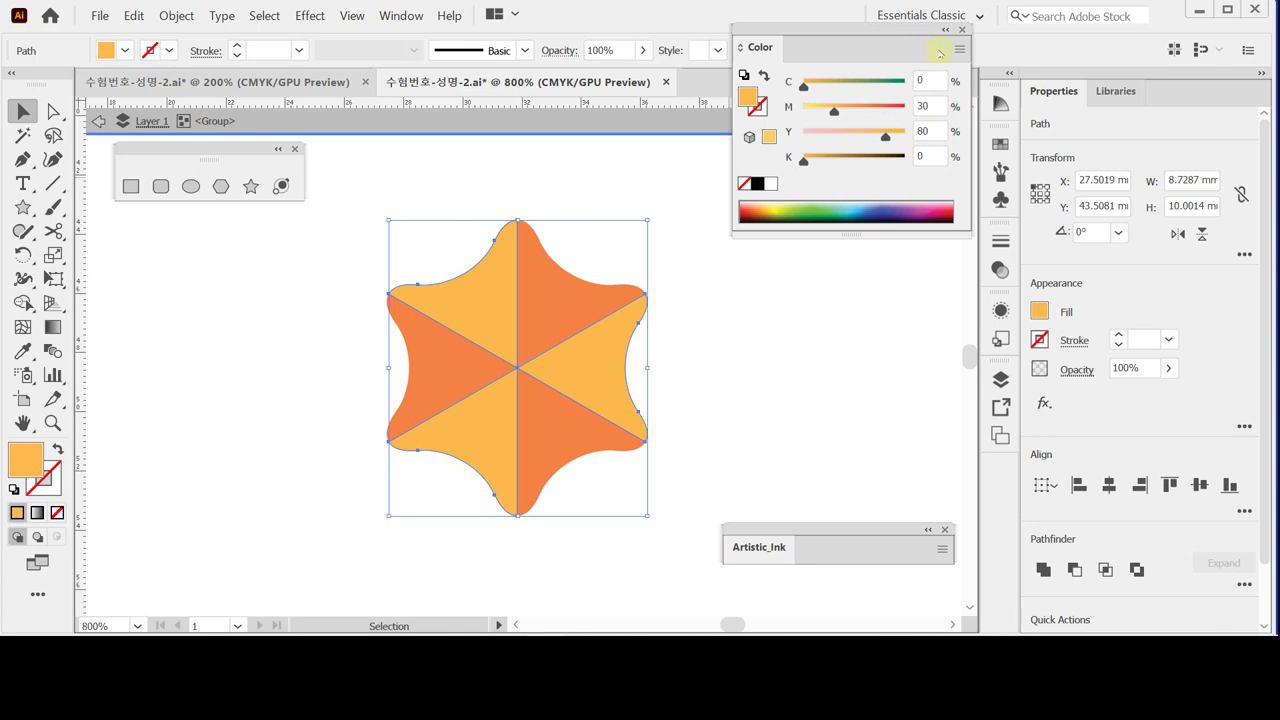
pyautogui.press('Escape')
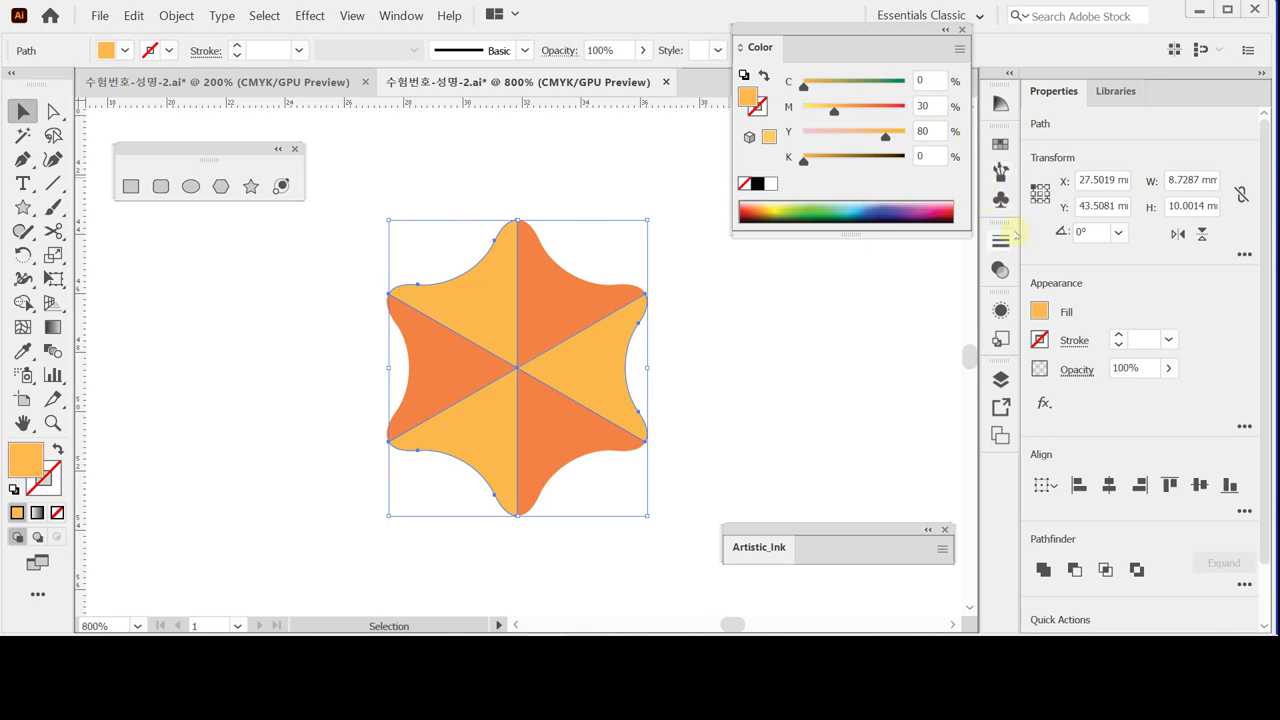
pyautogui.click(764, 373)
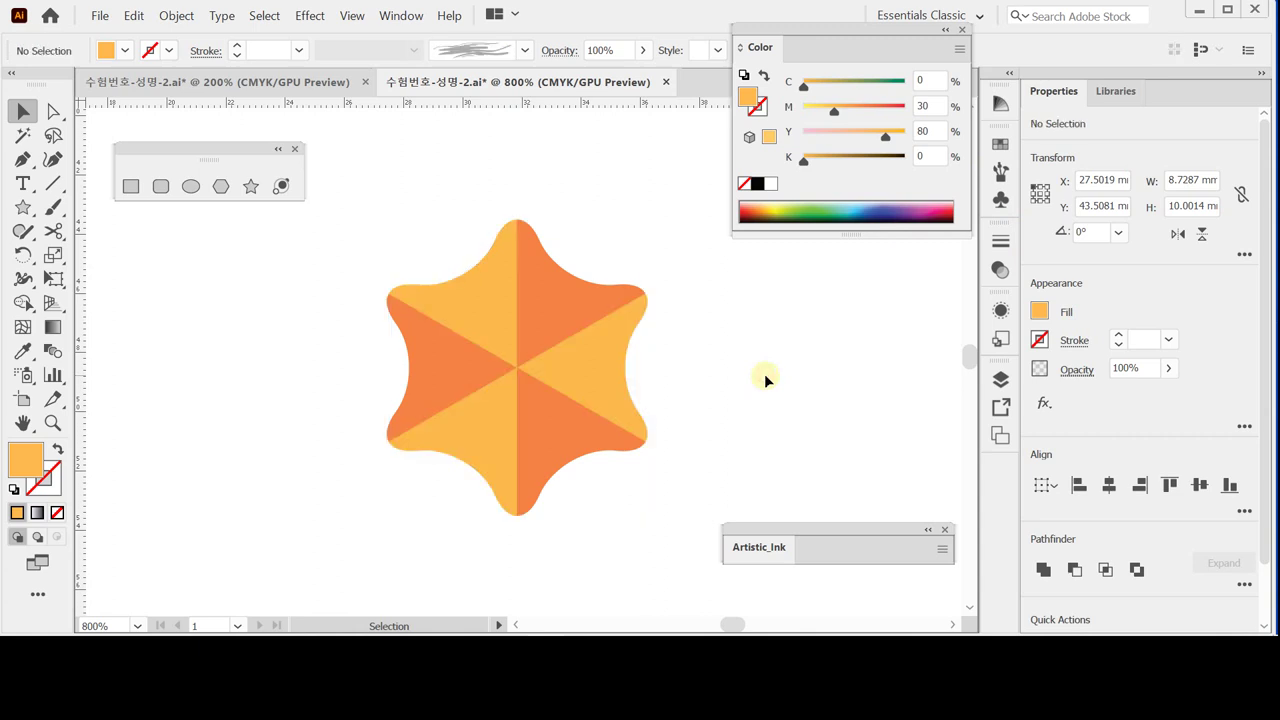
# - Rotate the whole star group by 20° and save the document
pyautogui.click(562, 338)
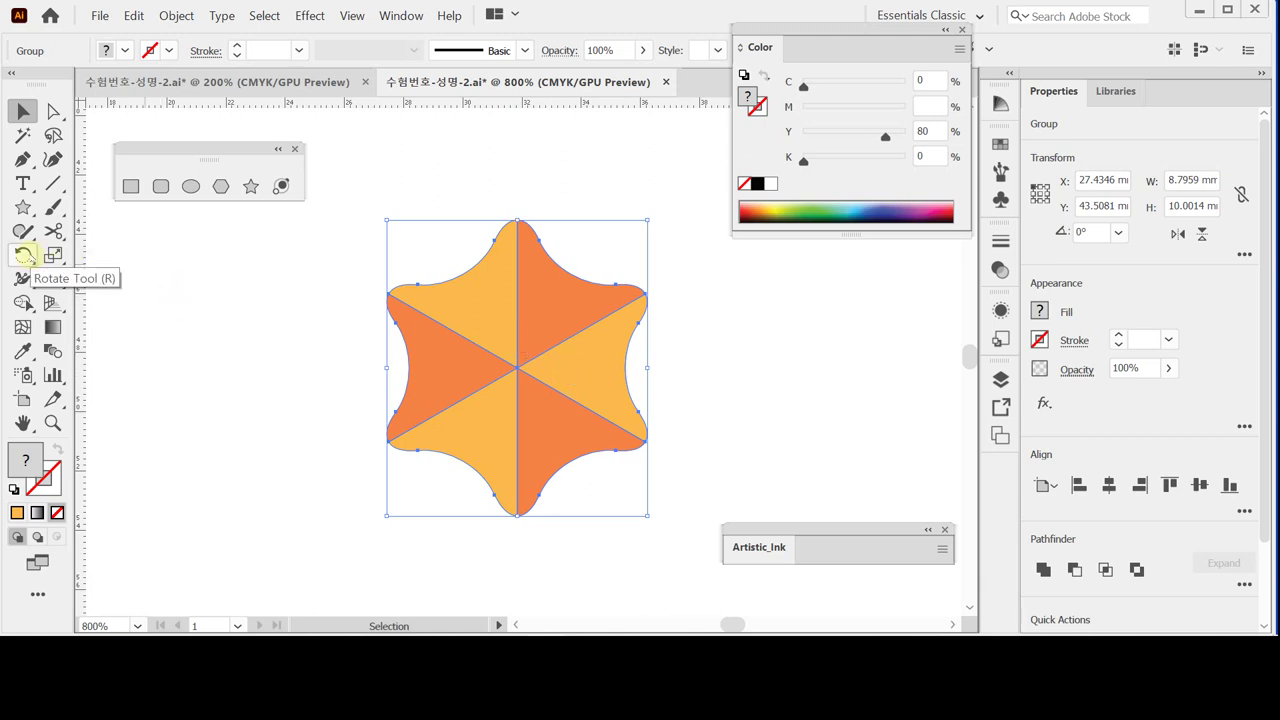
pyautogui.doubleClick(24, 255)
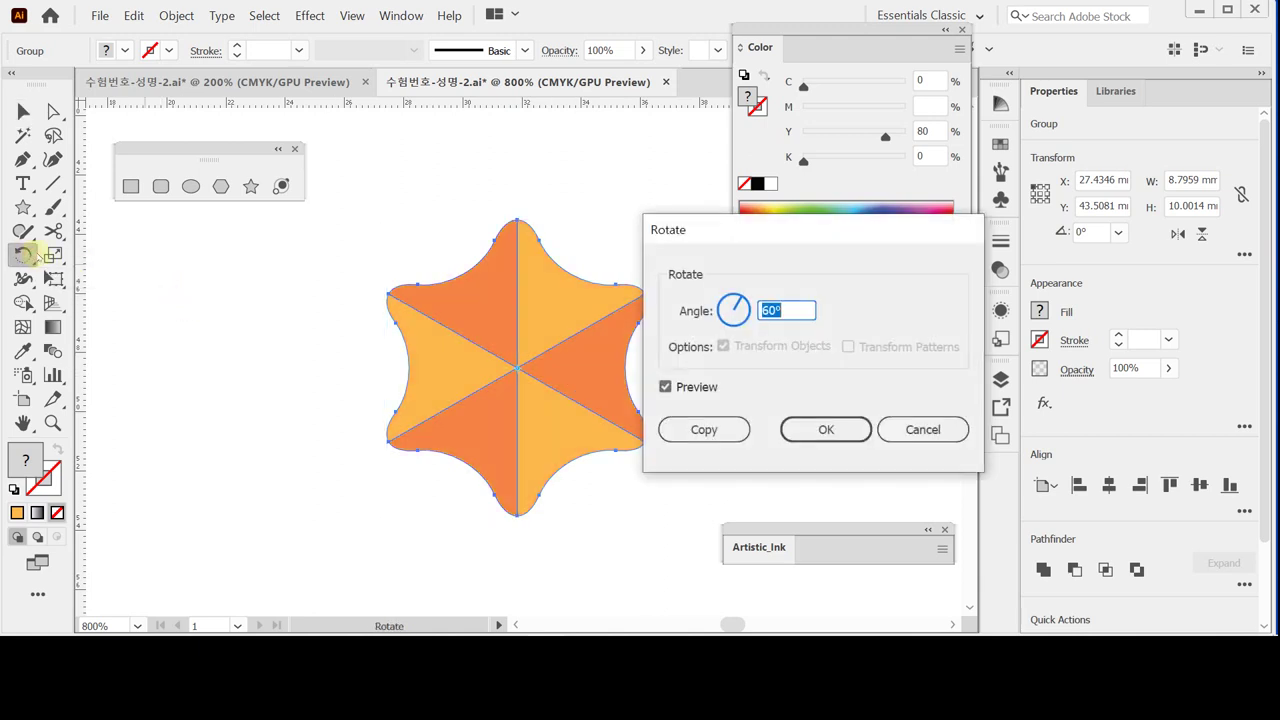
pyautogui.write('20')
pyautogui.click(824, 428)
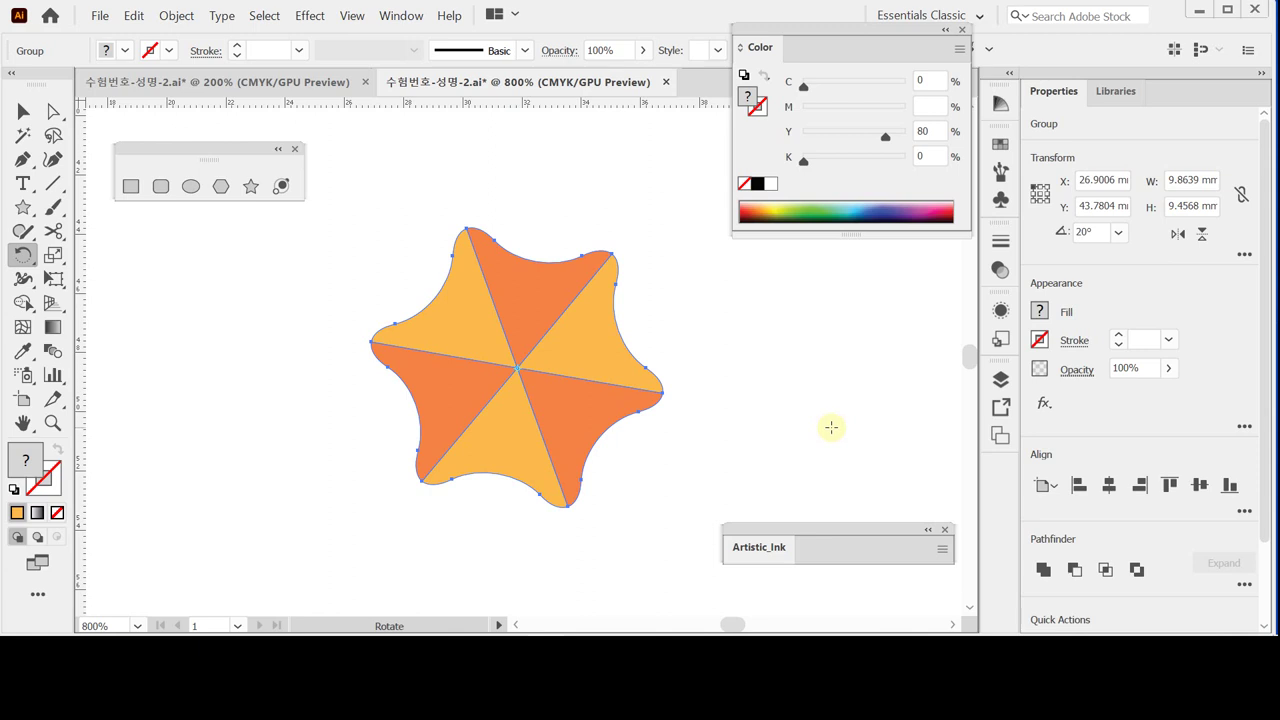
pyautogui.press('v')
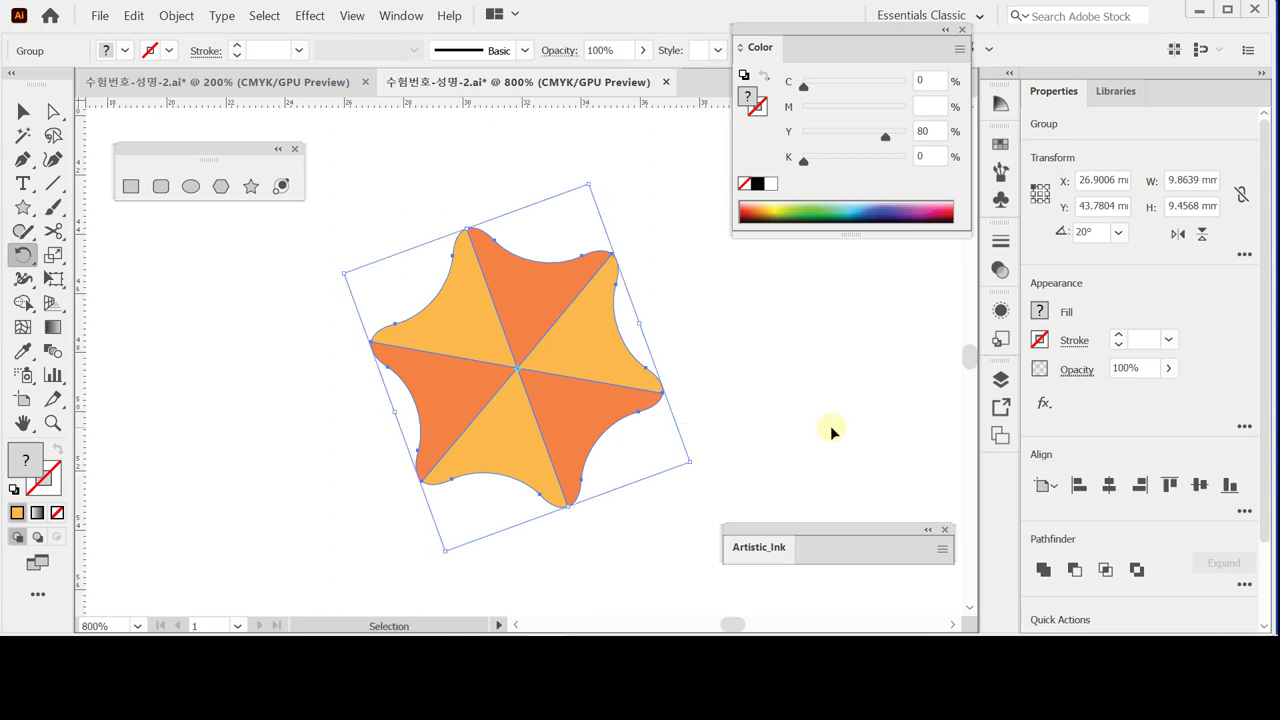
pyautogui.hotkey('ctrl', 's')
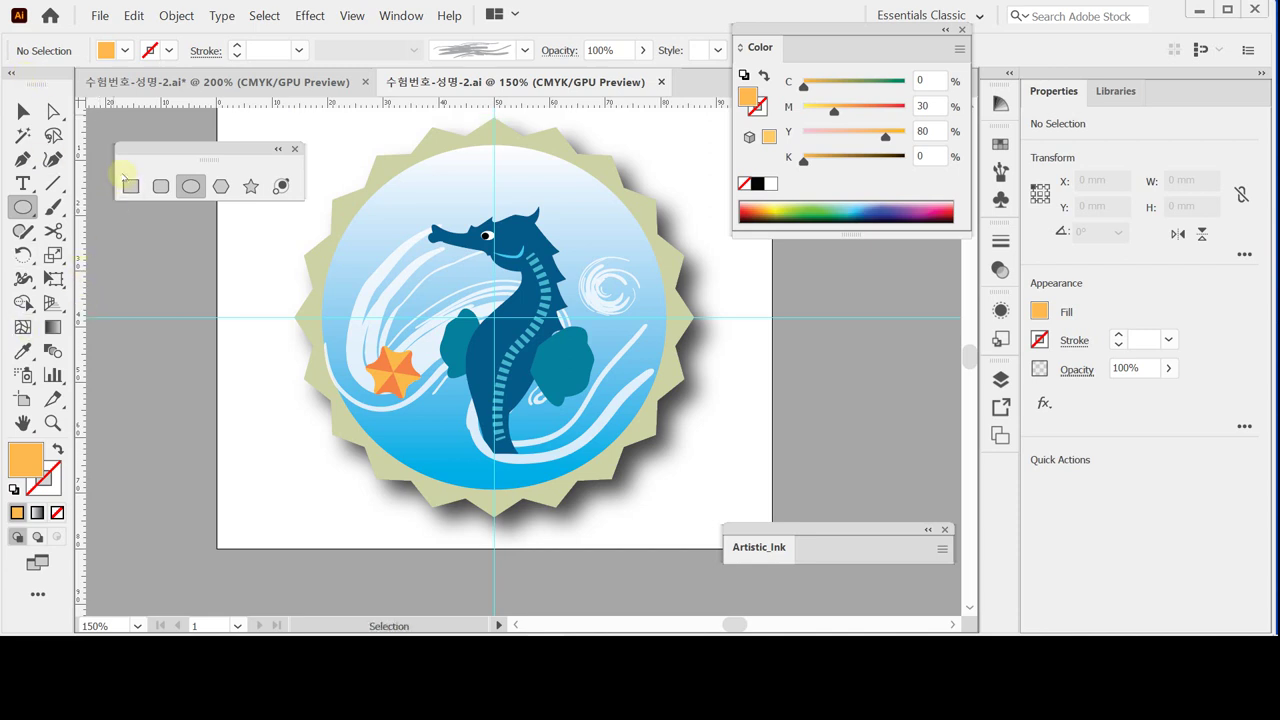
# - Draw a 48 mm circle centred on the guide intersection and swap its orange fill to the stroke
pyautogui.click(497, 318)
pyautogui.click(494, 318)
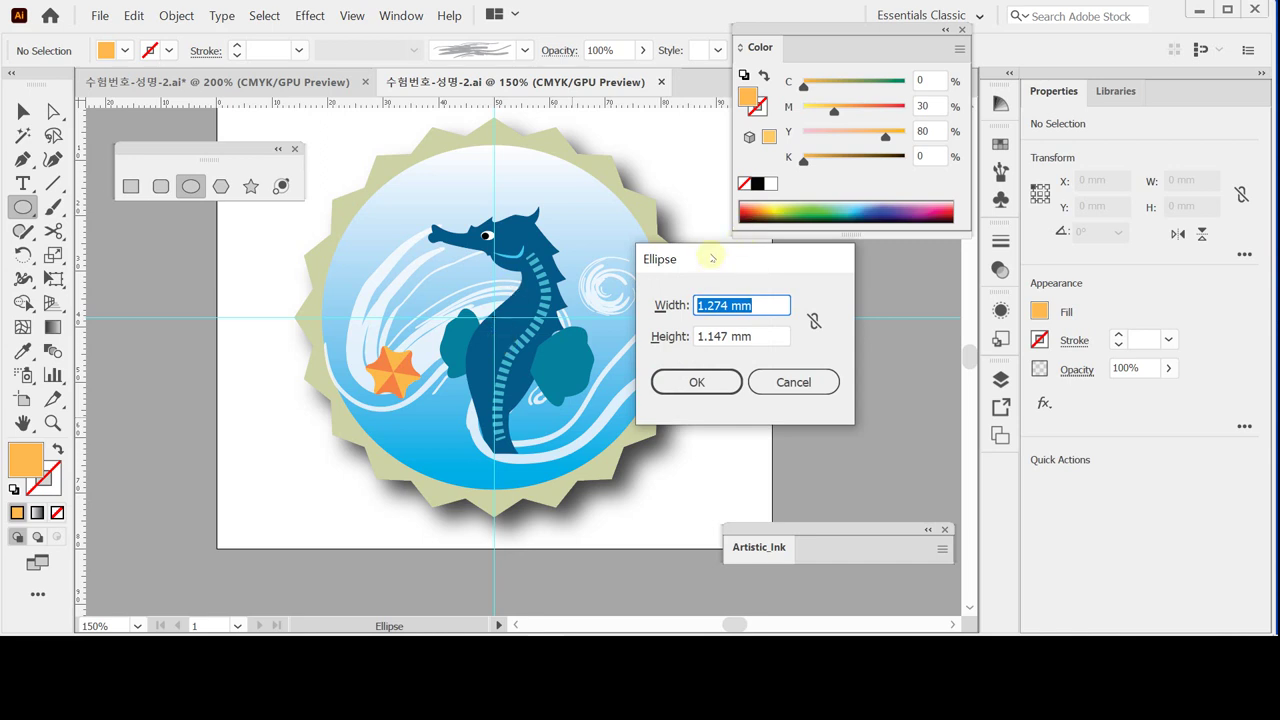
pyautogui.write('48')
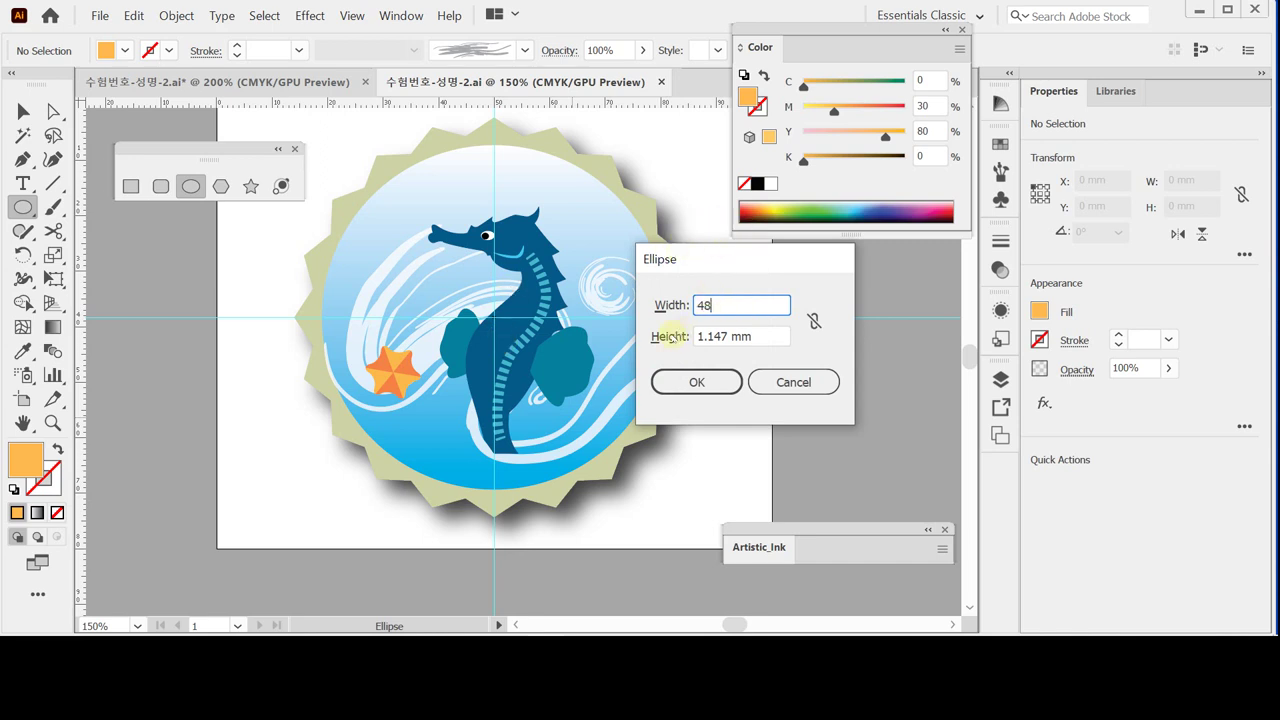
pyautogui.press('Tab')
pyautogui.write('48')
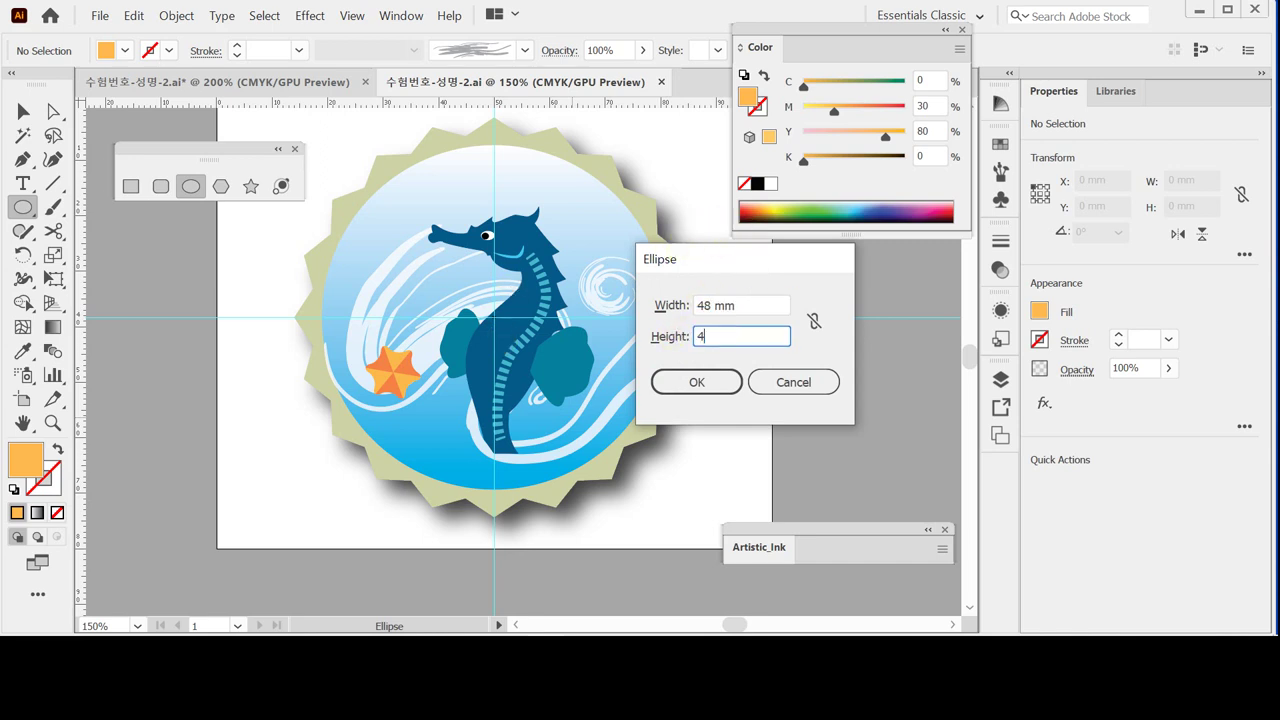
pyautogui.click(690, 382)
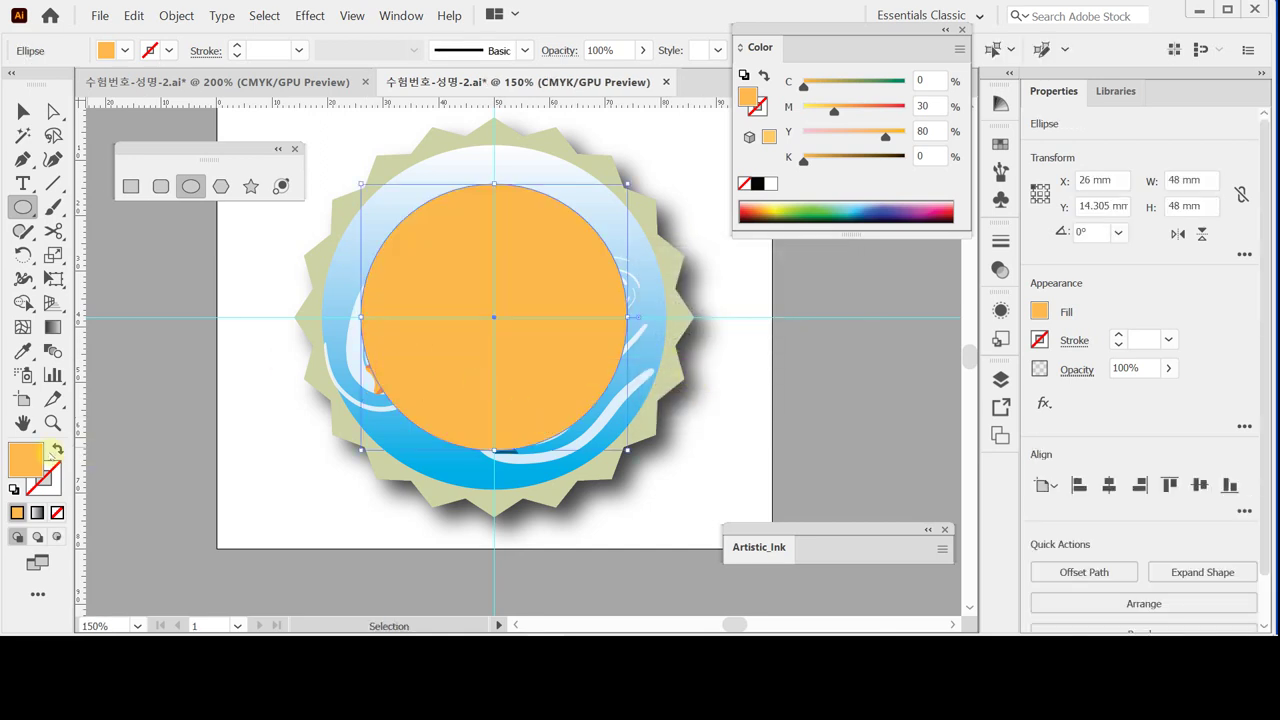
pyautogui.click(57, 449)
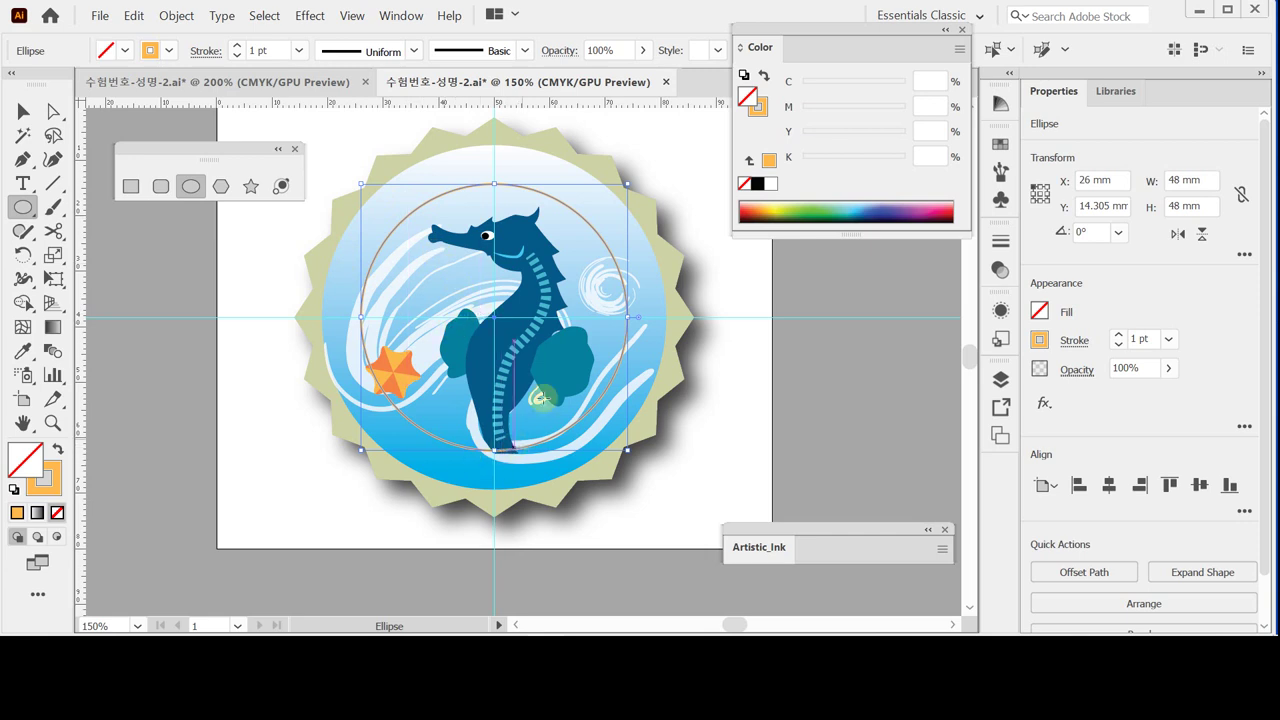
# - Delete the circle's bottom anchor point so only the upper semicircular arc remains
pyautogui.click(22, 112)
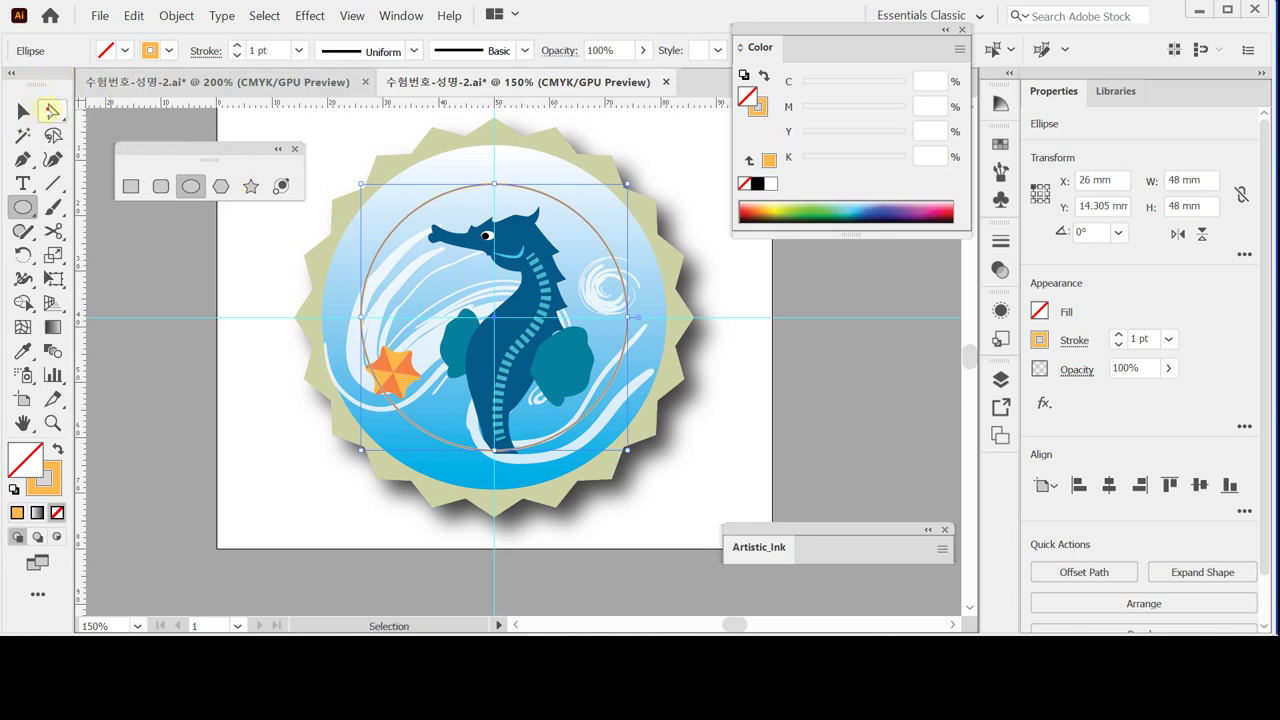
pyautogui.click(53, 111)
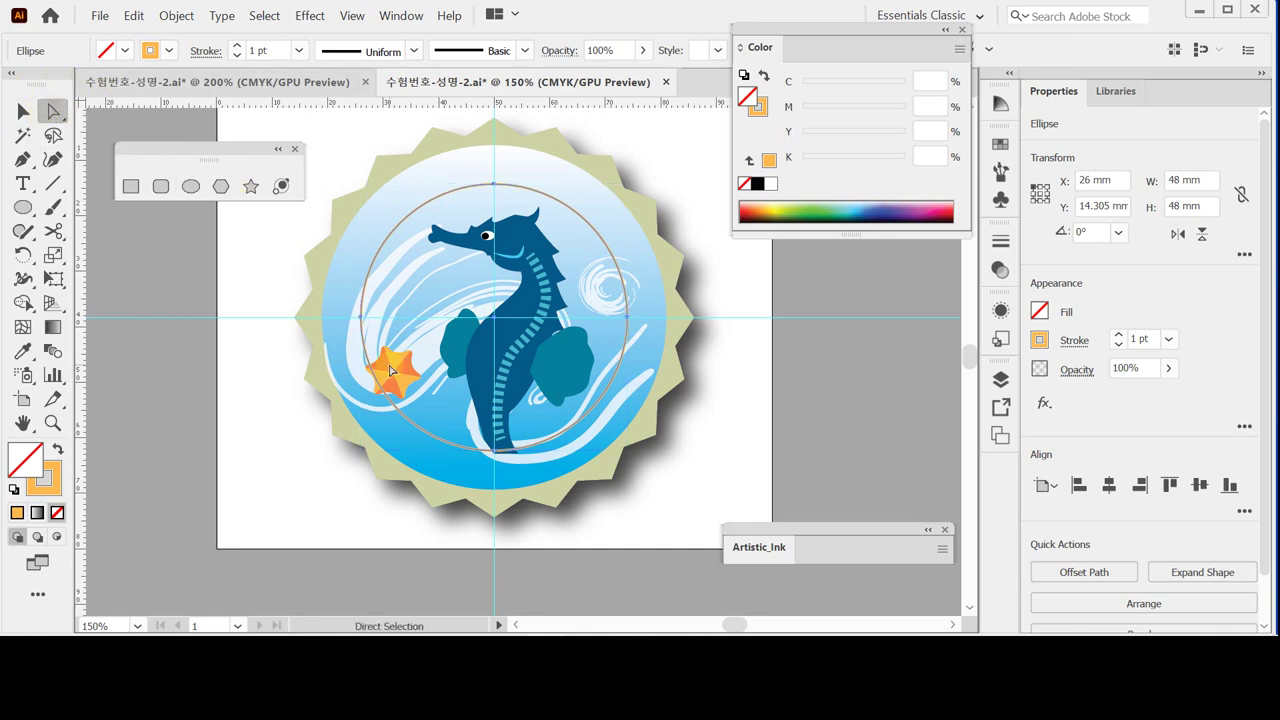
pyautogui.click(497, 455)
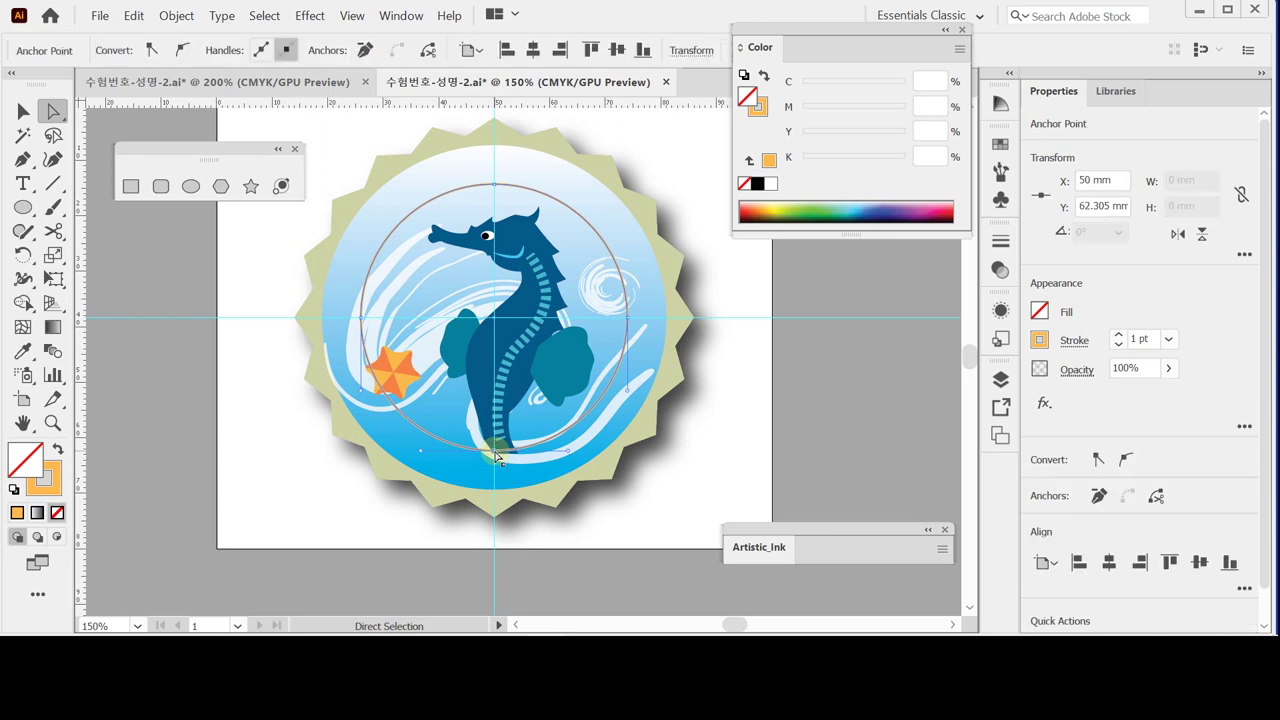
pyautogui.press('Delete')
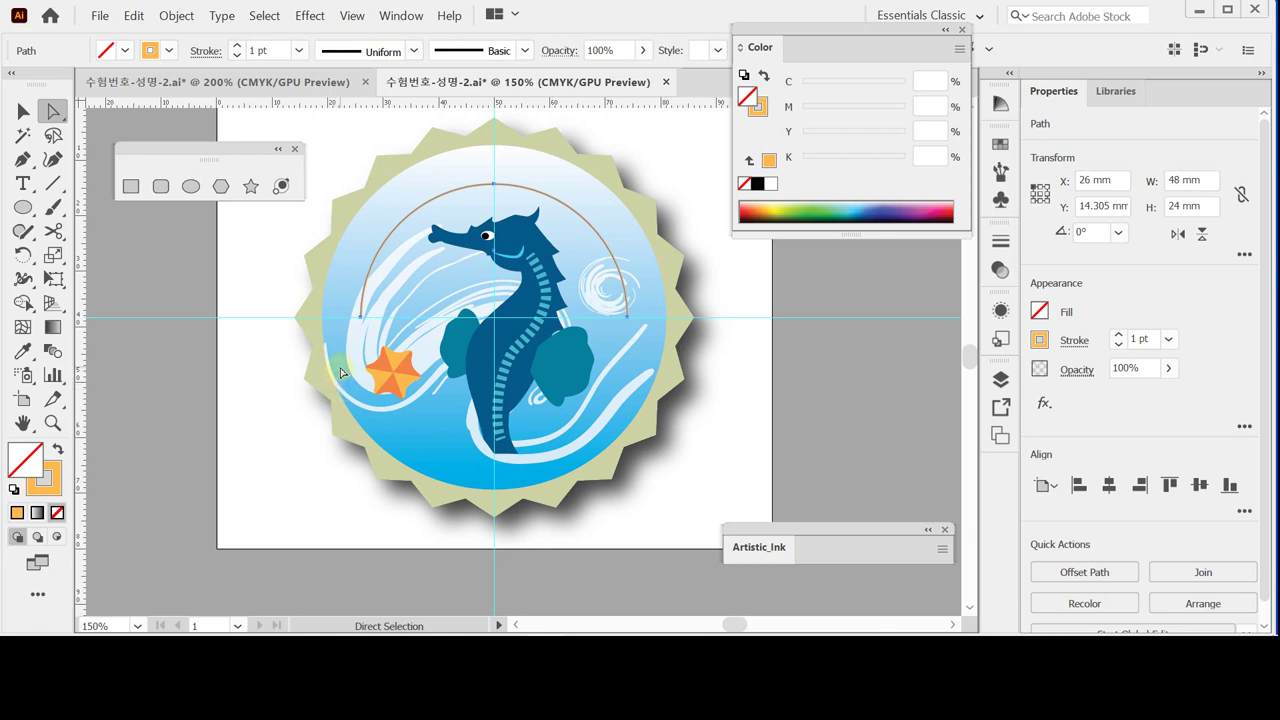
# - Convert the semicircular arc above the seahorse into a type path, starting the text near its left end
pyautogui.keyDown('ctrl'); pyautogui.click(486, 329); pyautogui.keyUp('ctrl')
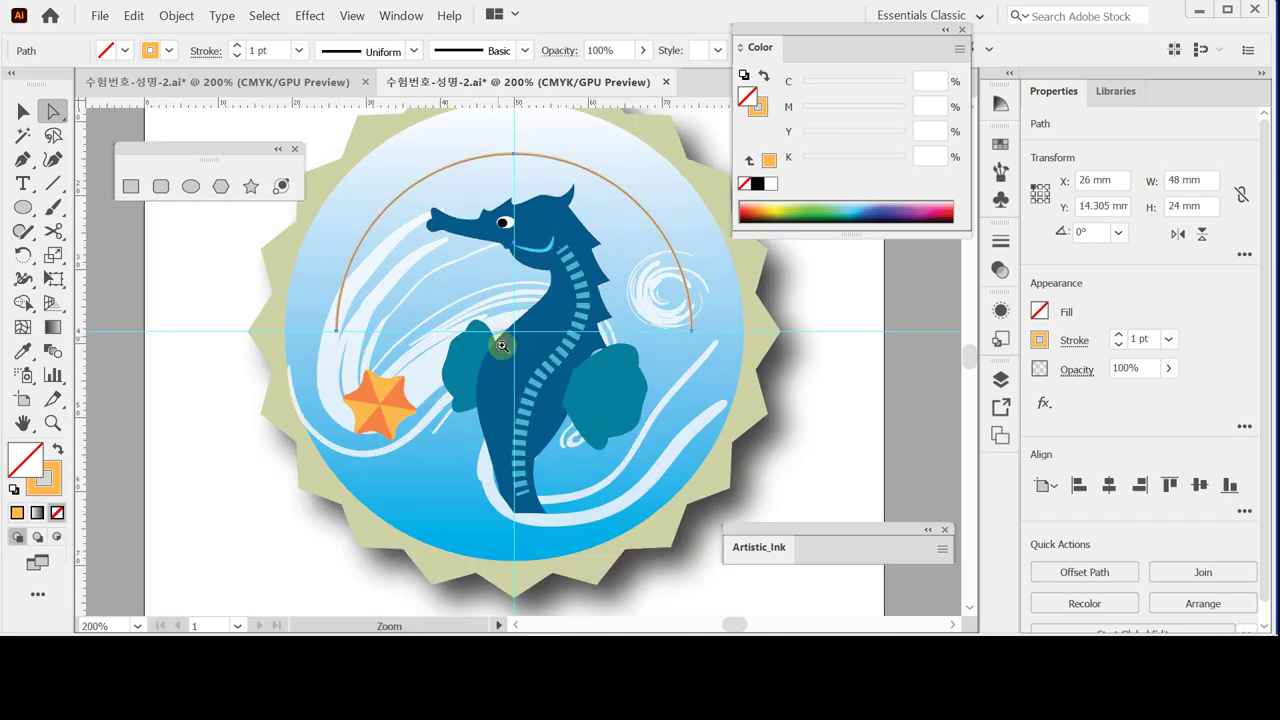
pyautogui.moveTo(516, 358); pyautogui.dragTo(470, 390)
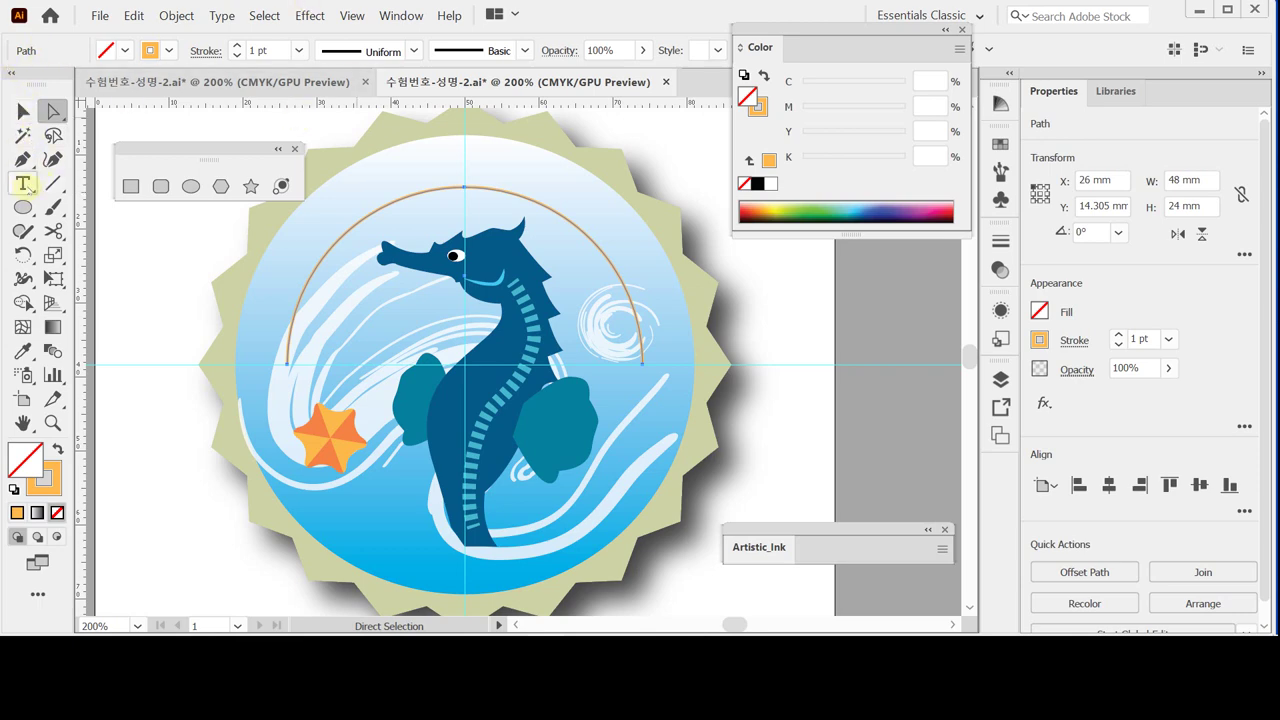
pyautogui.click(24, 184)
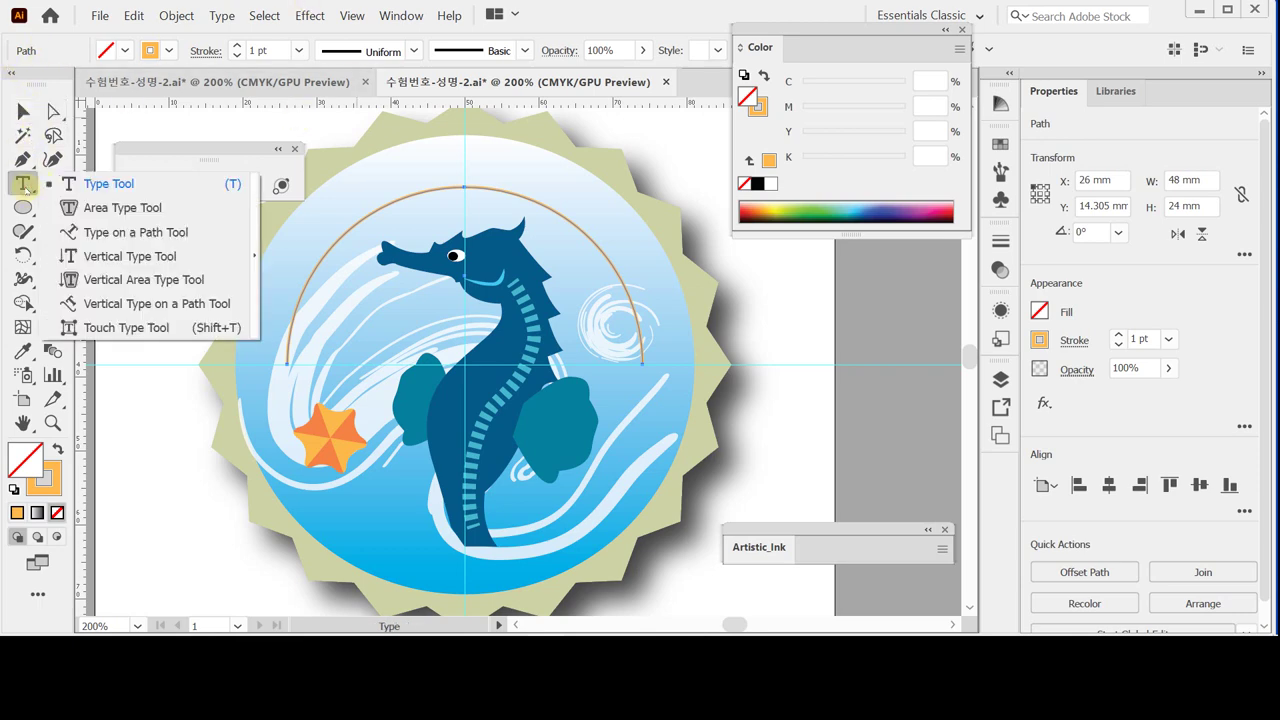
pyautogui.click(145, 184)
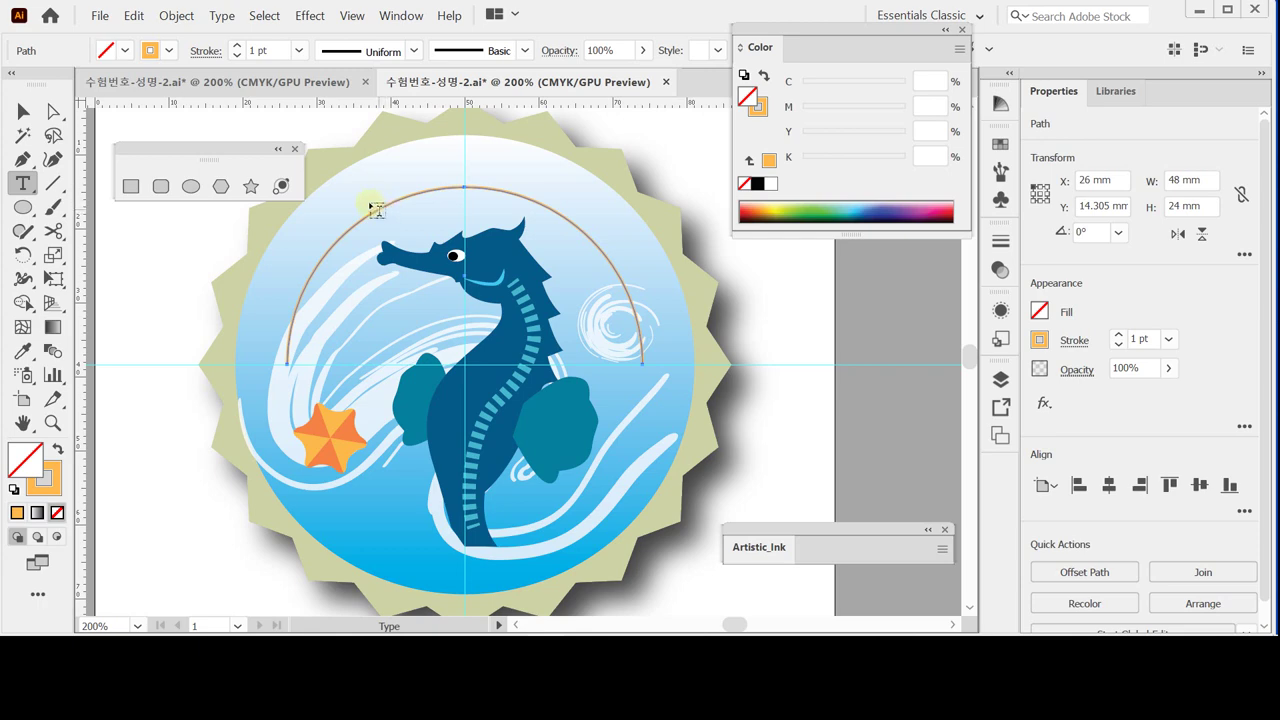
pyautogui.press('a')
pyautogui.click(22, 183)
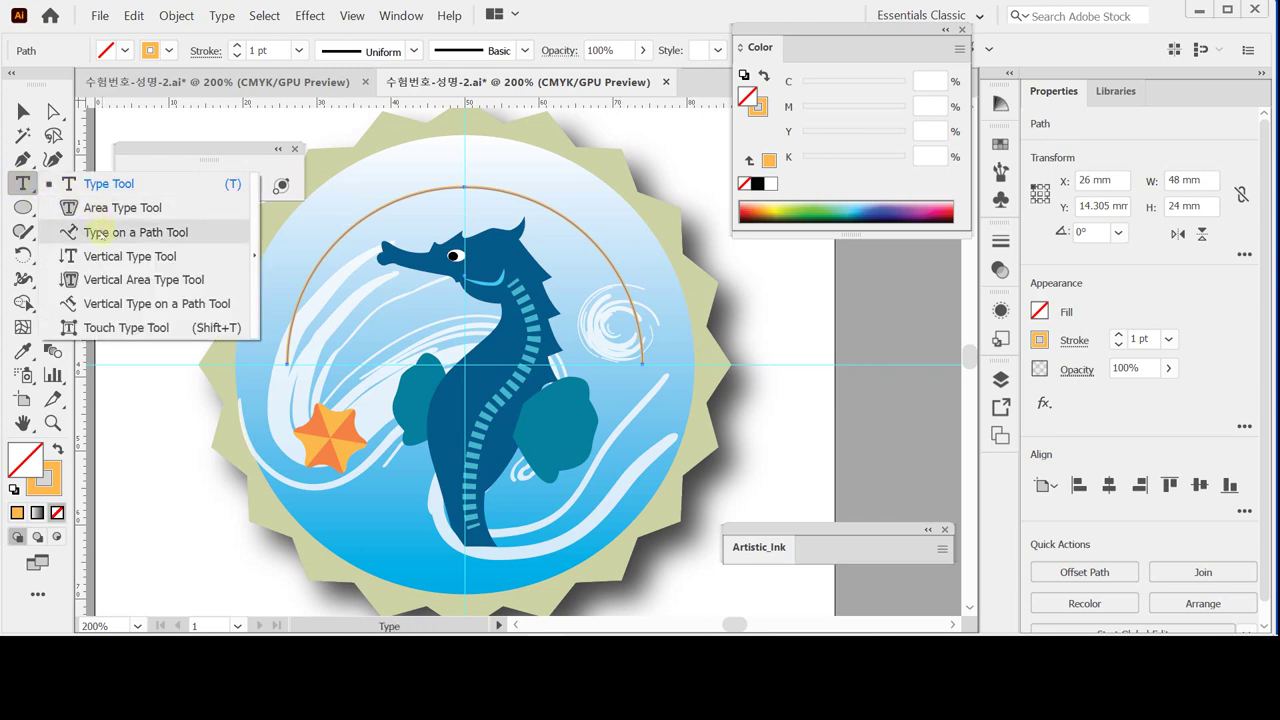
pyautogui.click(92, 183)
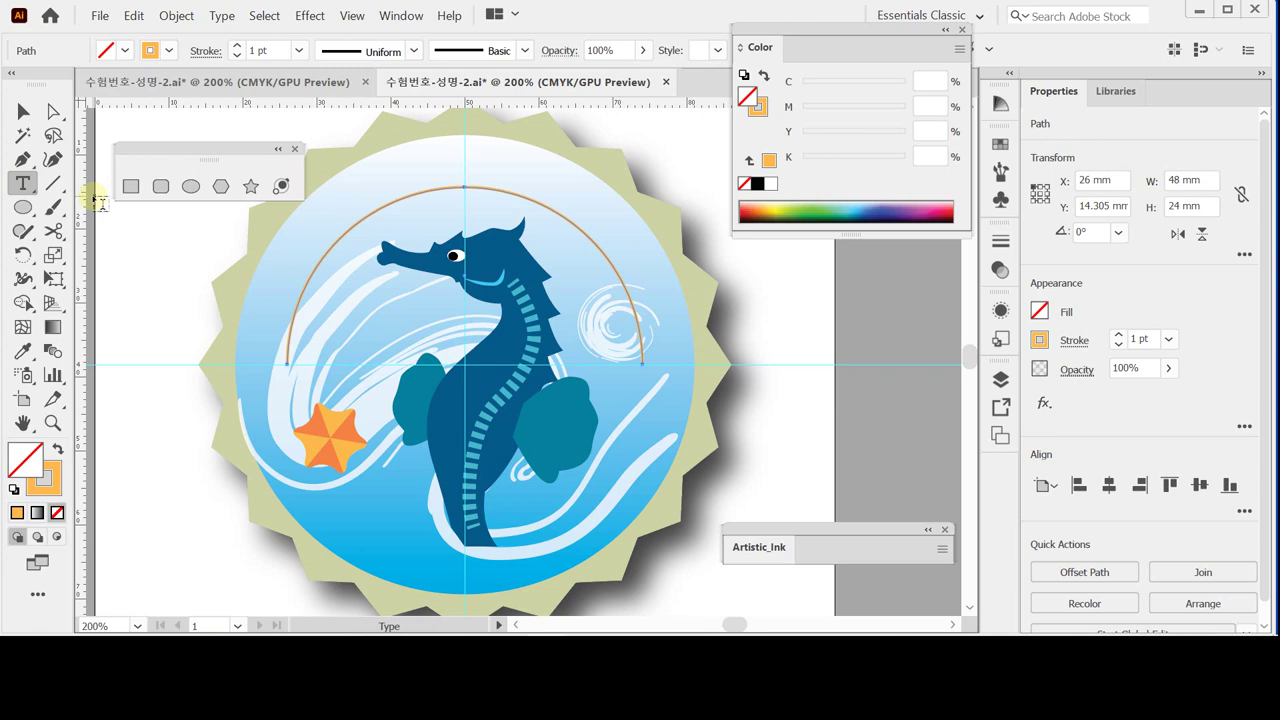
pyautogui.click(288, 345)
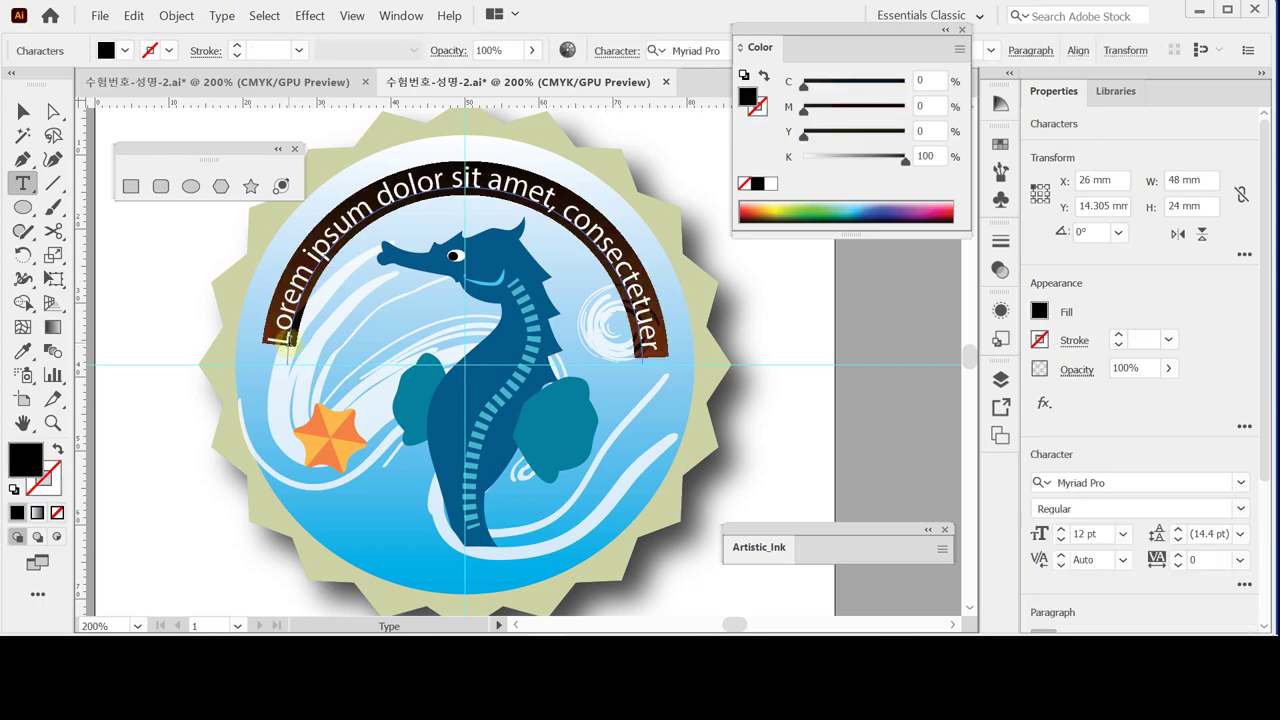
# - Set the placeholder text on the arc to the Arial Bold font
pyautogui.press('ctrl')
pyautogui.hotkey('ctrl', 't')
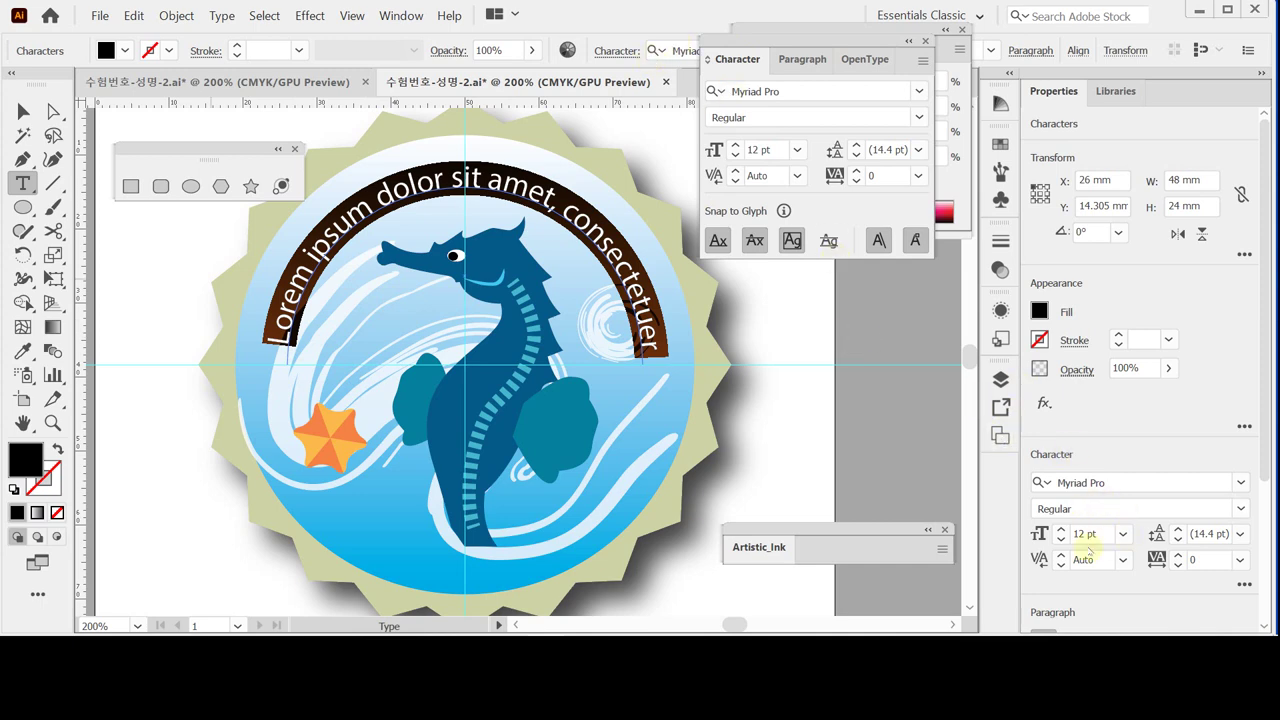
pyautogui.click(802, 92)
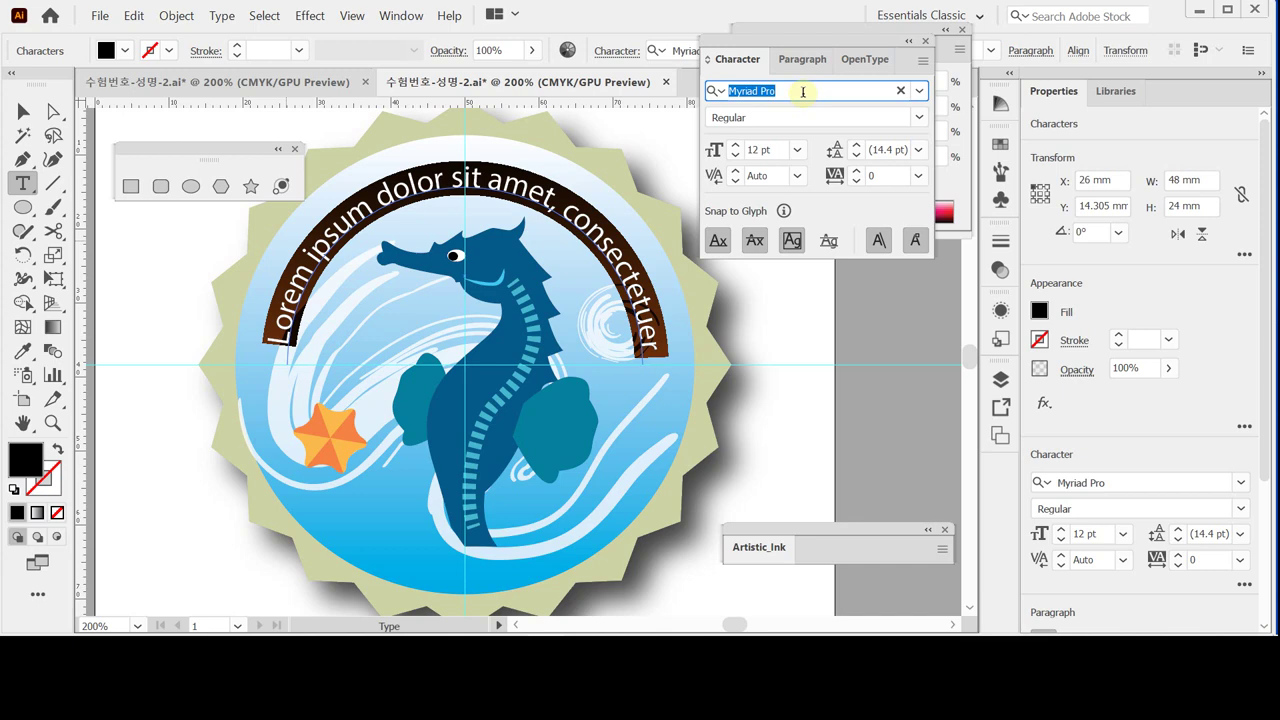
pyautogui.write('a')
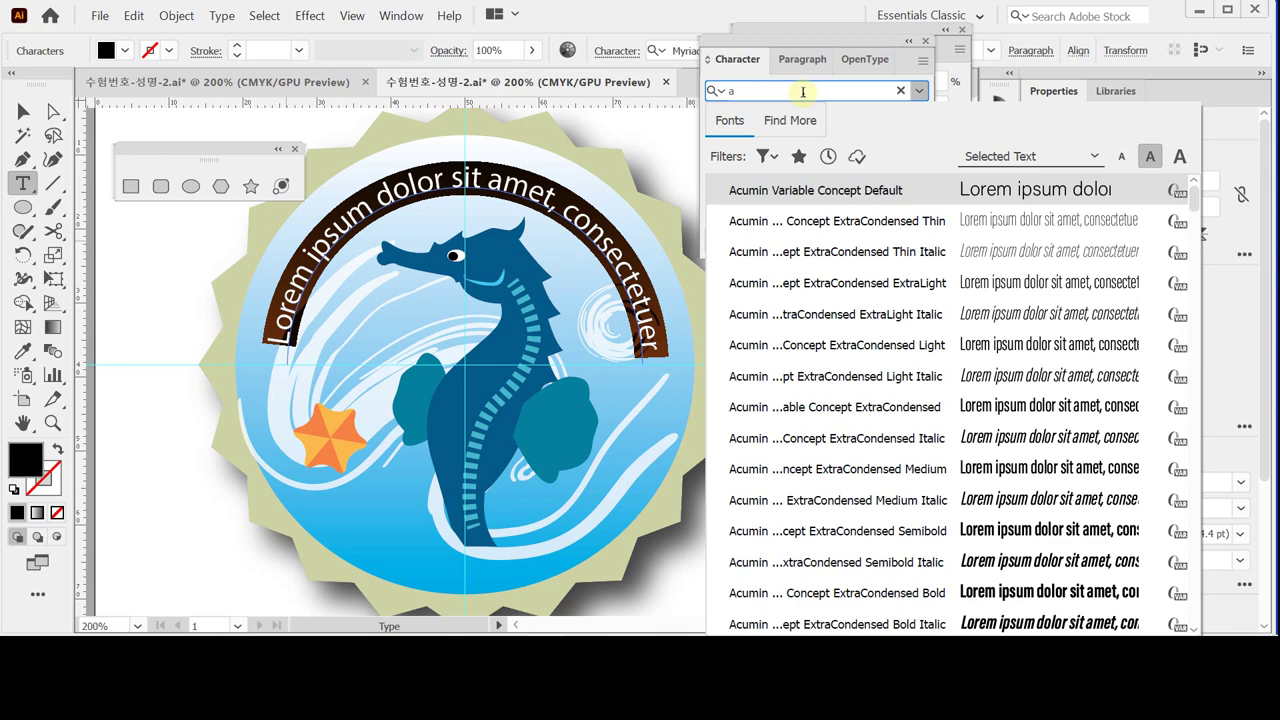
pyautogui.write('r')
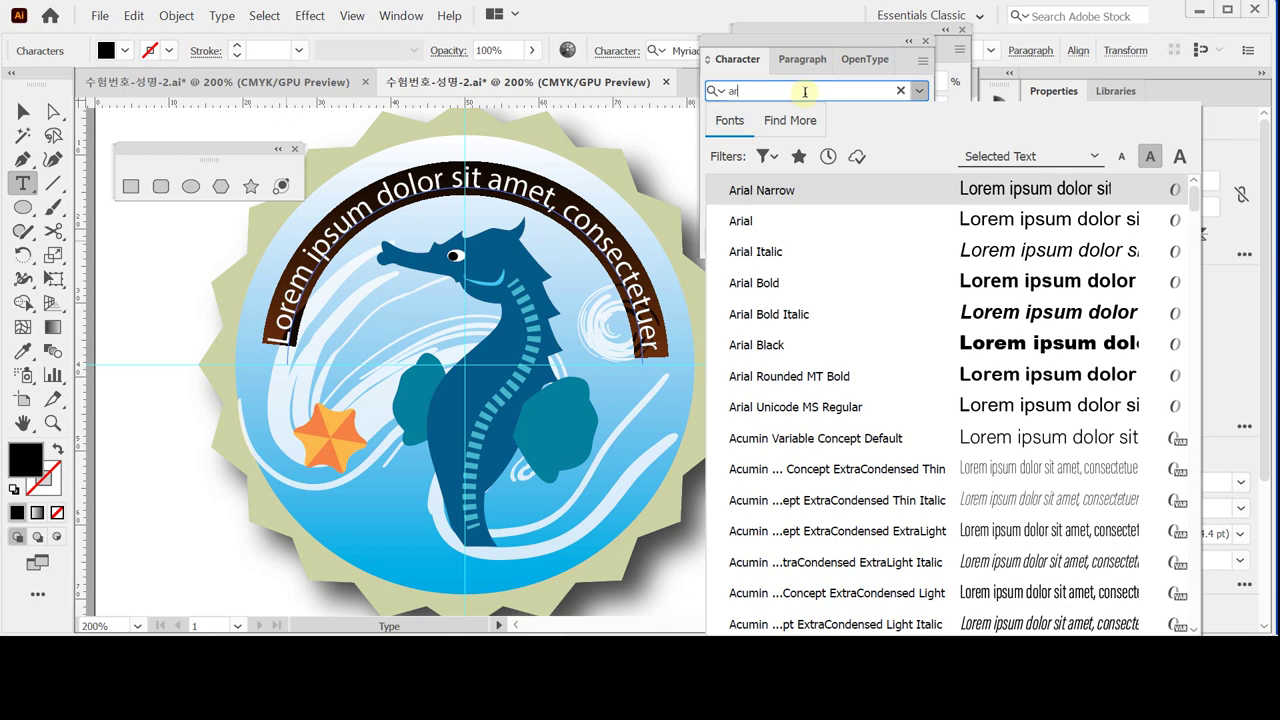
pyautogui.press('Down')
pyautogui.press('Down')
pyautogui.press('Down')
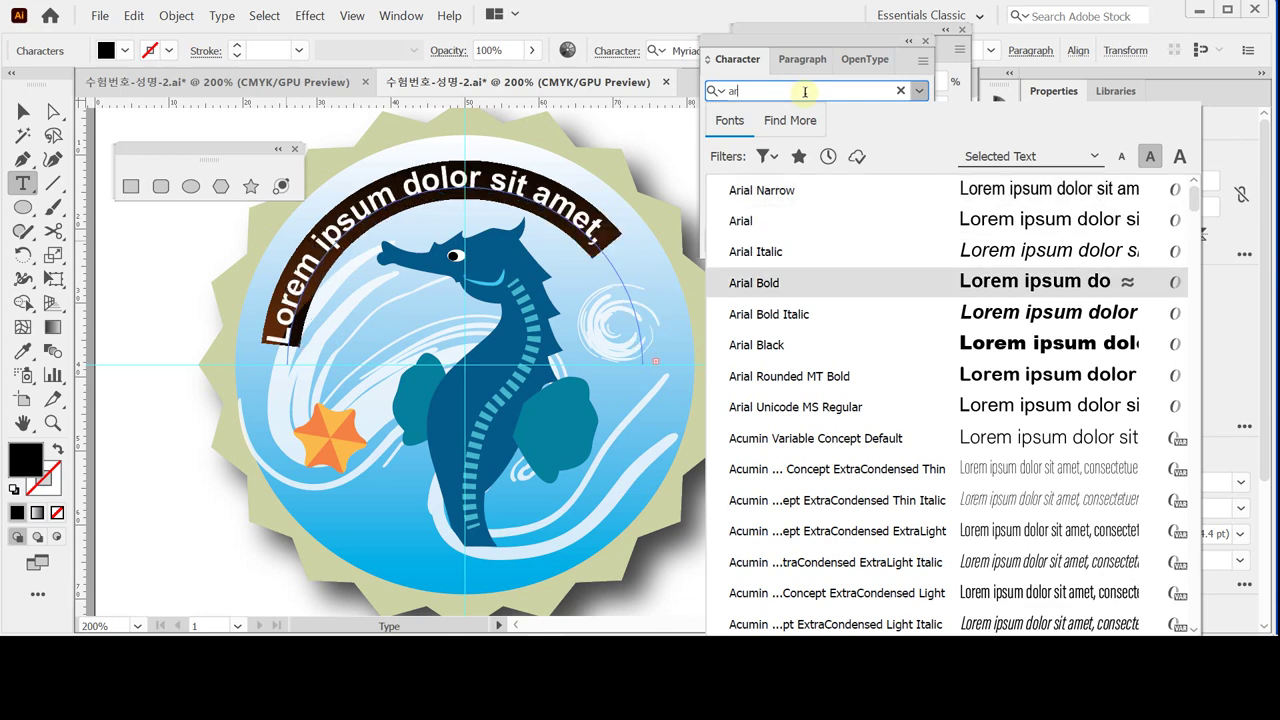
pyautogui.press('Return')
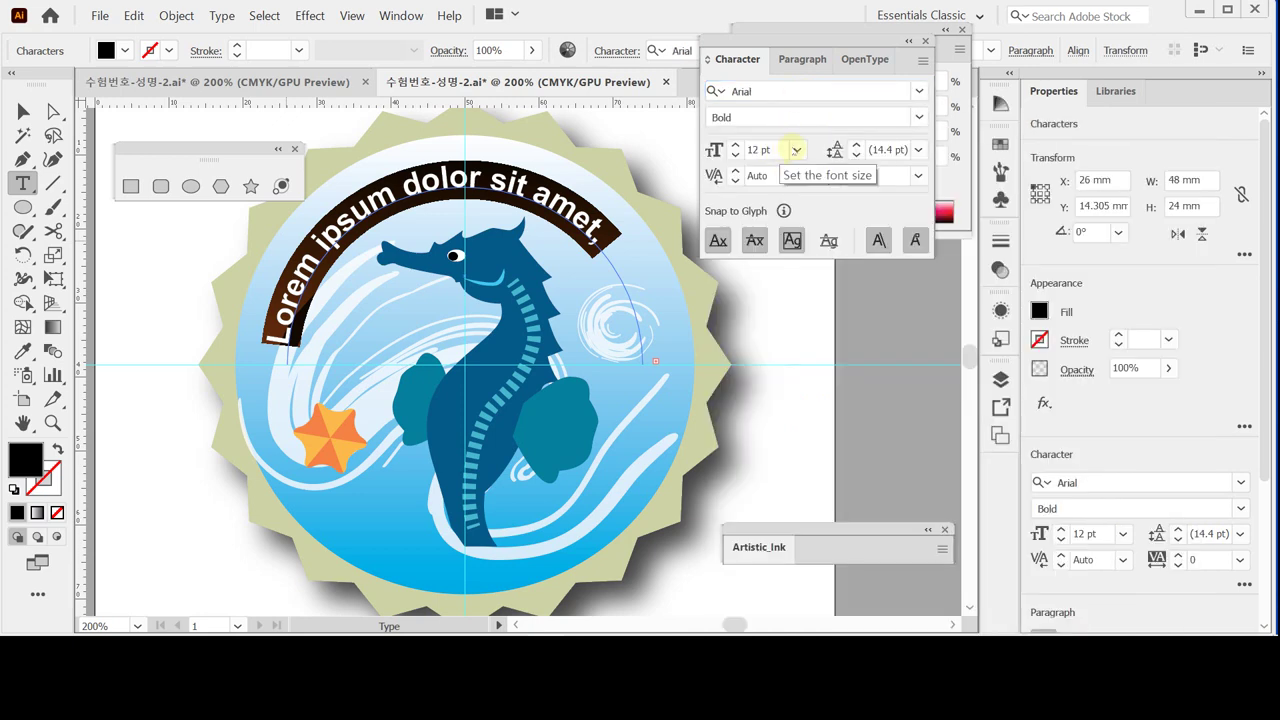
# - Set the arc text's font size to 16 pt and centre-align it
pyautogui.moveTo(775, 149); pyautogui.dragTo(738, 150)
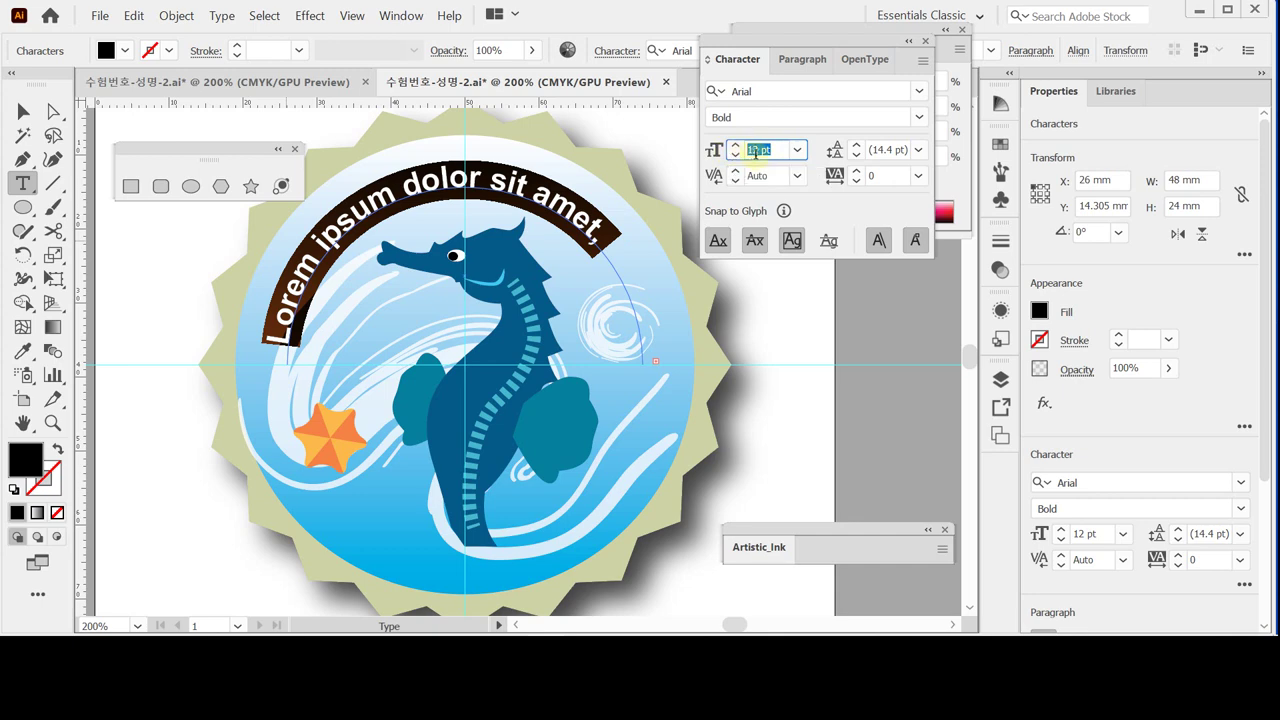
pyautogui.write('16')
pyautogui.press('Return')
pyautogui.click(798, 59)
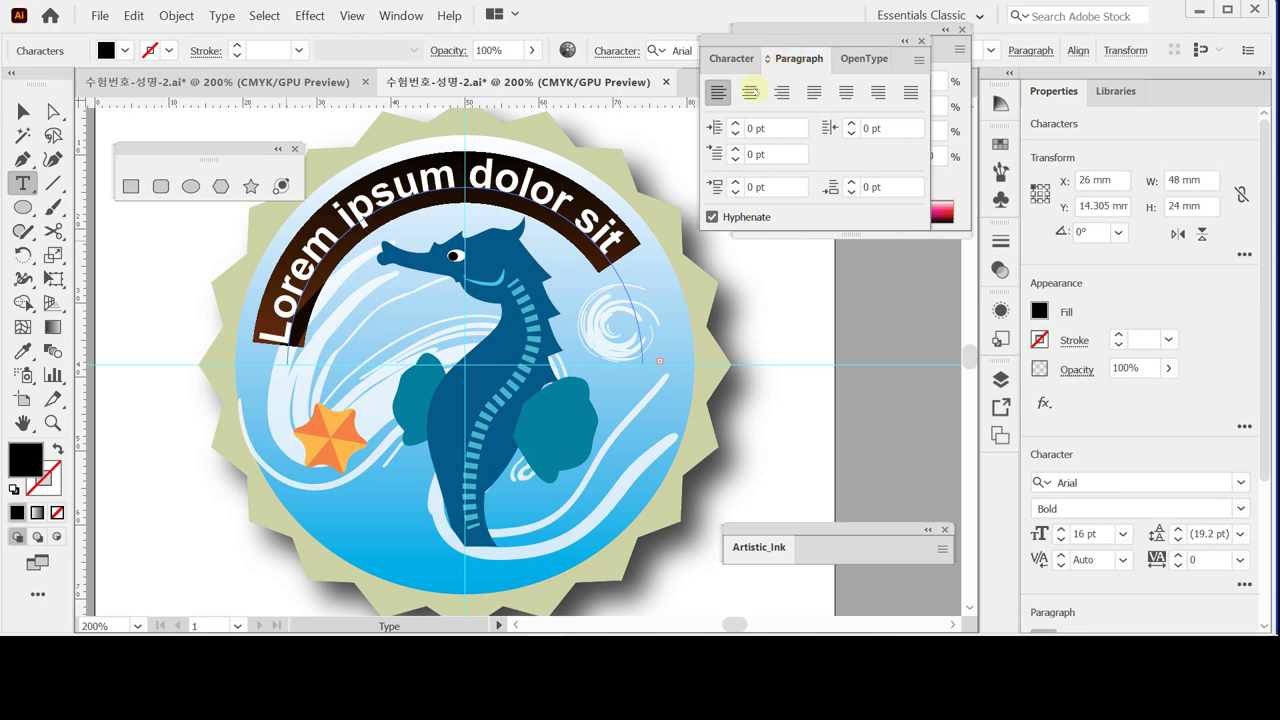
pyautogui.click(749, 93)
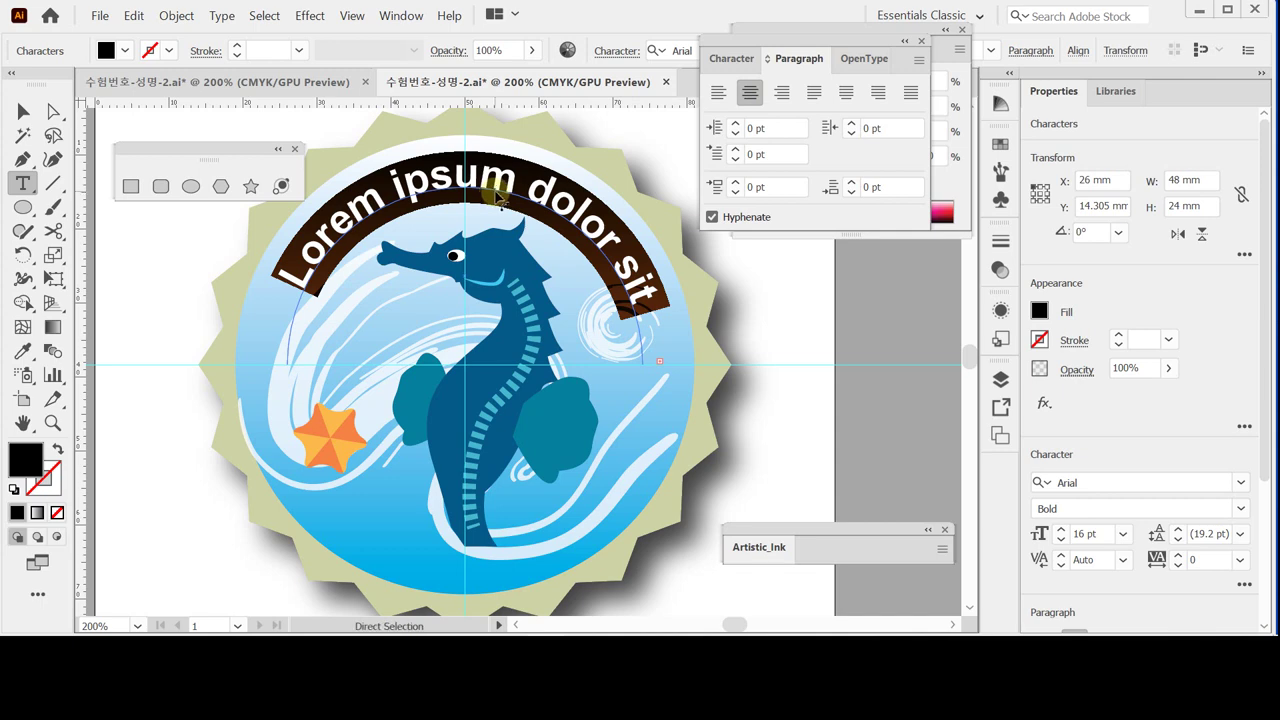
# - Replace the placeholder text on the arc with SEA HORSE LAND and bring its colour settings into view
pyautogui.write('SEA HORSE LAND')
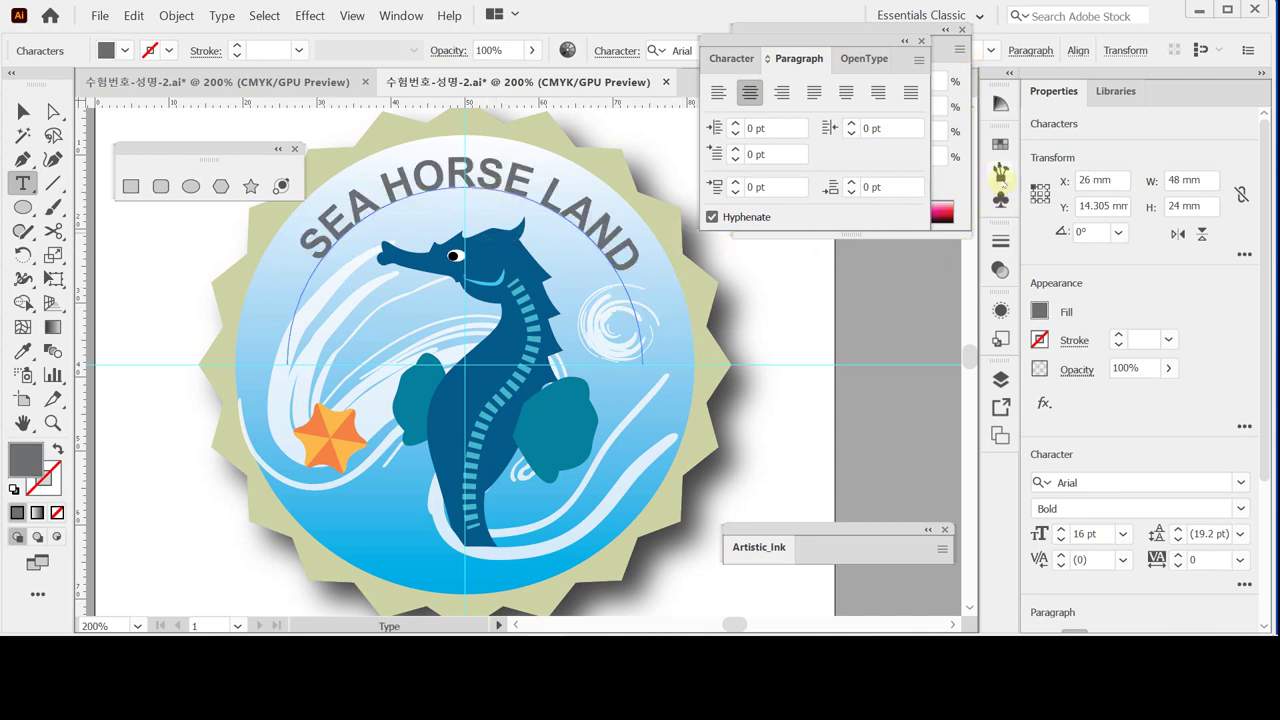
pyautogui.click(868, 28)
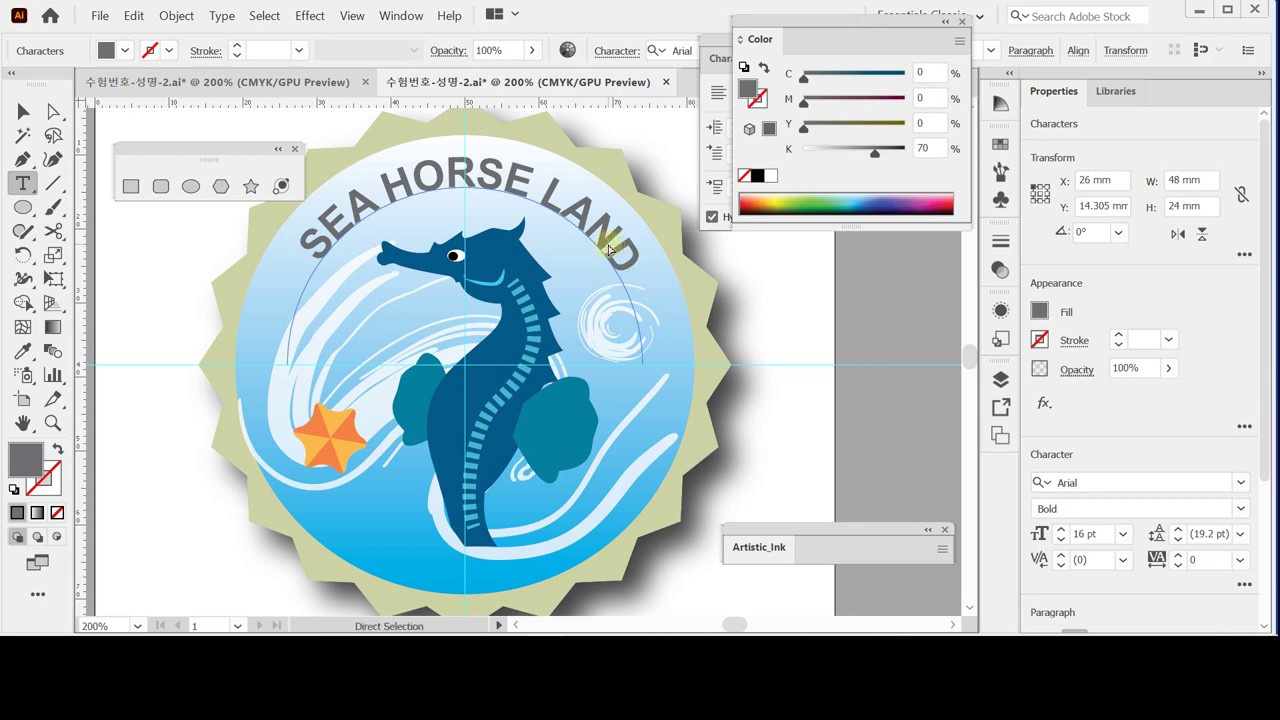
# - Shift the SEA HORSE LAND text along its arc so its centre bracket lines up with the vertical guide, keeping centre alignment
pyautogui.hotkey('ctrl', 'a')
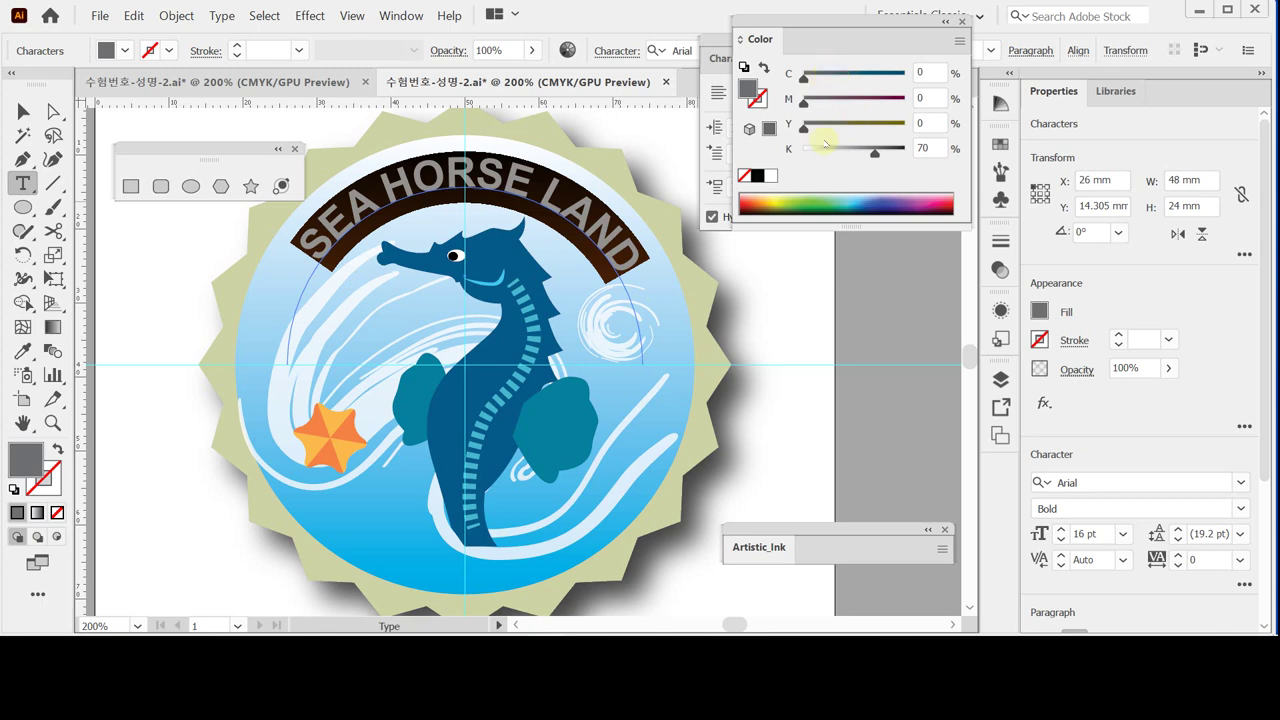
pyautogui.click(722, 52)
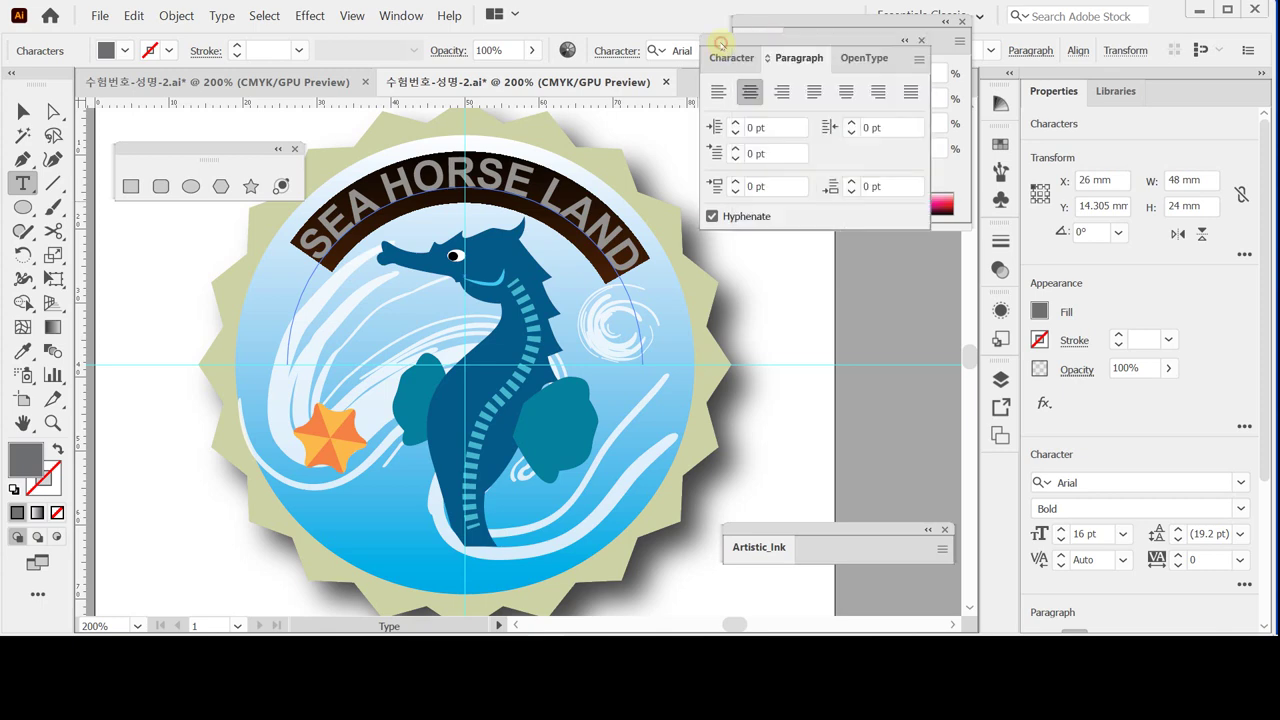
pyautogui.click(730, 58)
pyautogui.click(793, 58)
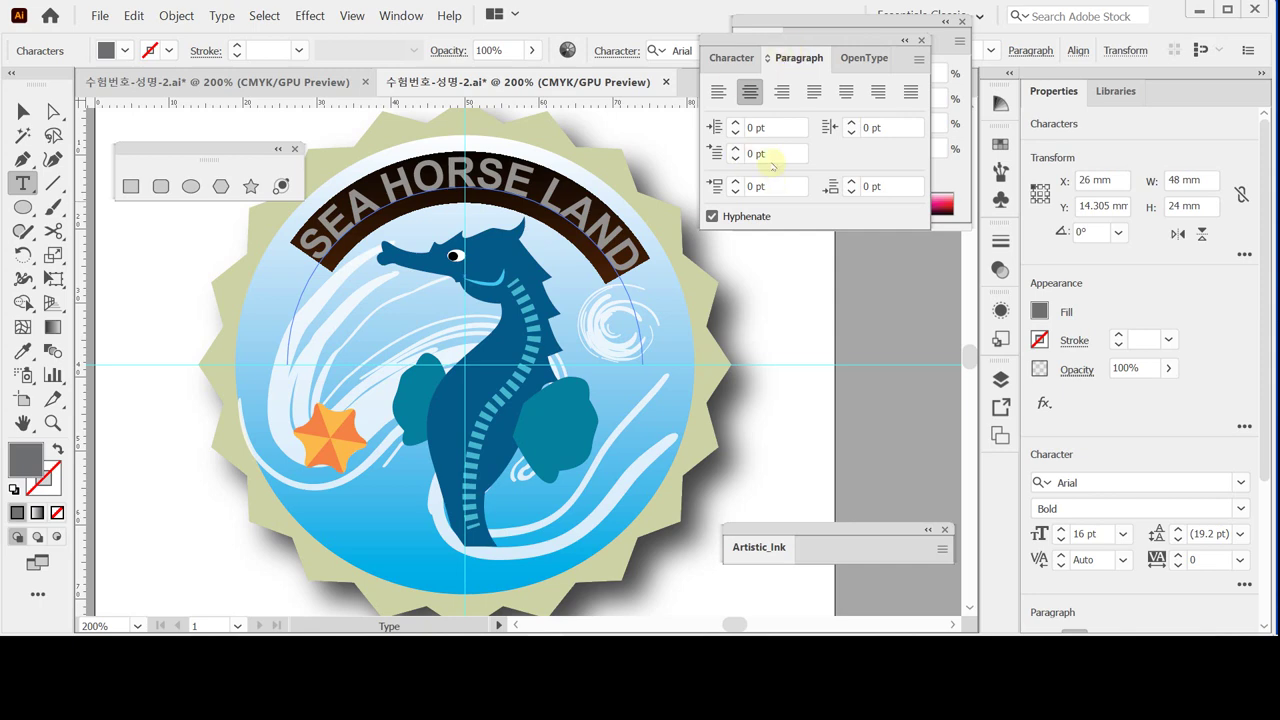
pyautogui.click(55, 112)
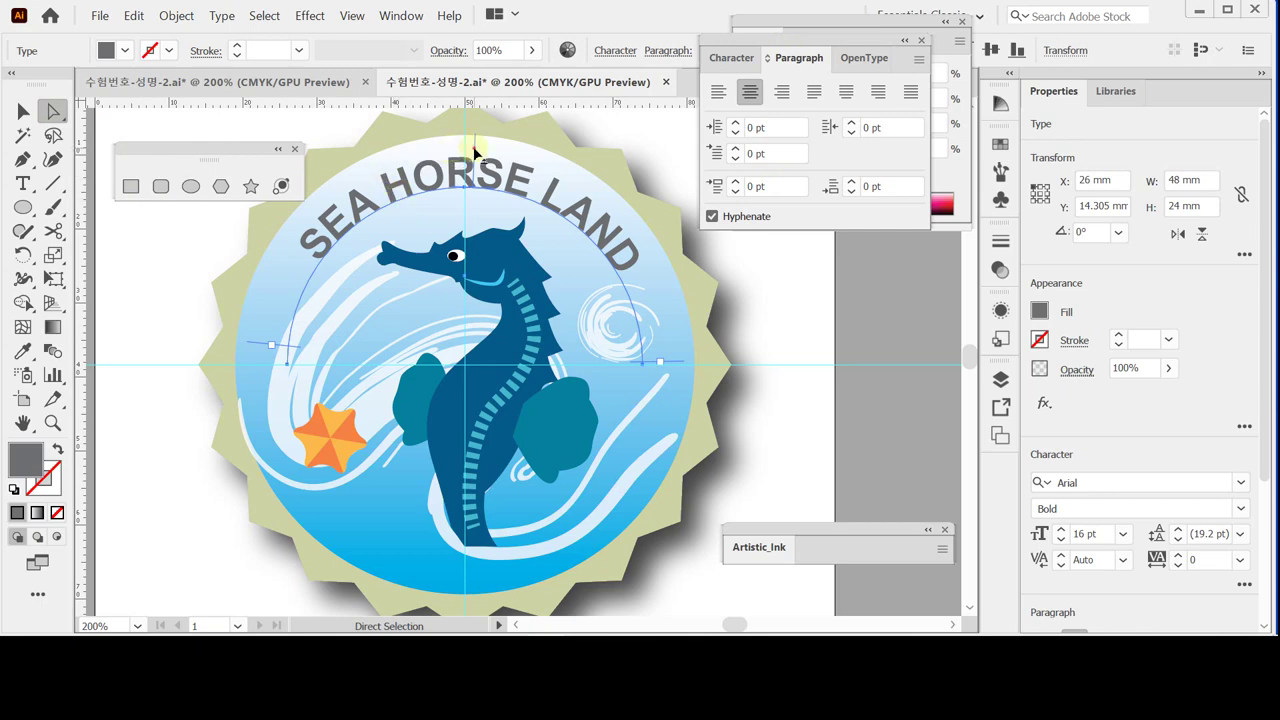
pyautogui.moveTo(472, 150); pyautogui.dragTo(467, 150)
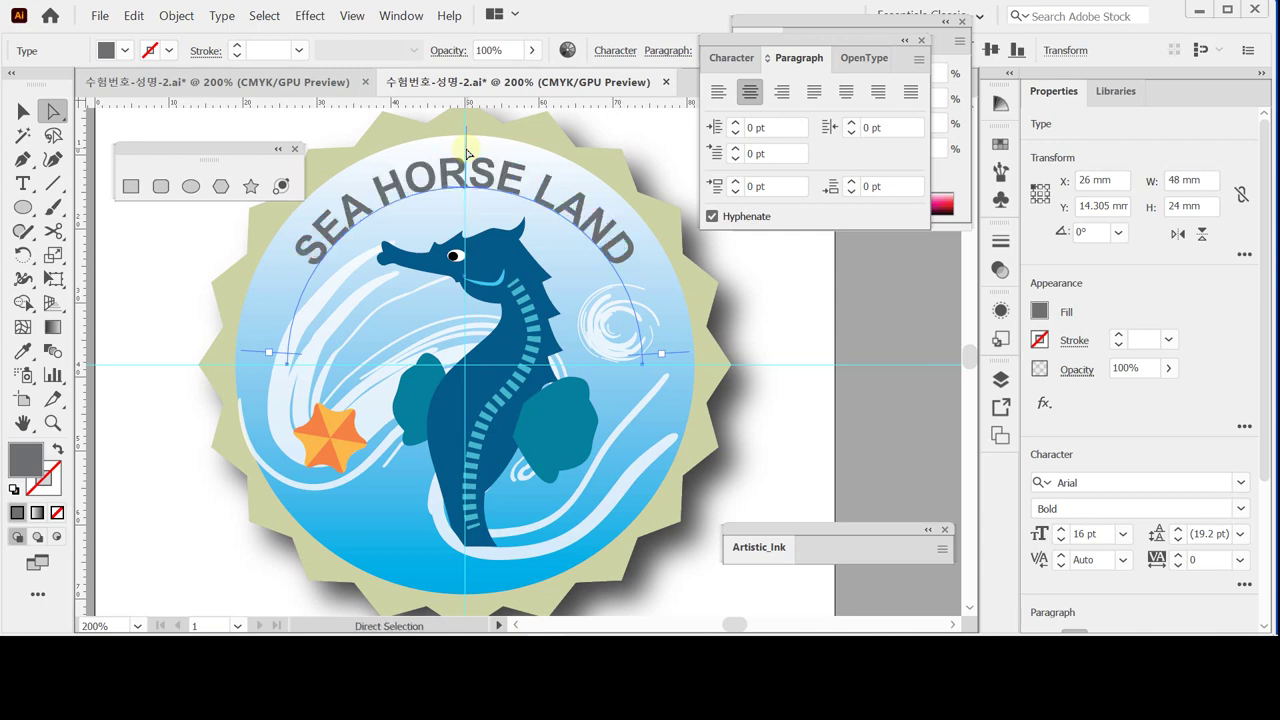
pyautogui.moveTo(467, 147)
pyautogui.mouseDown()
pyautogui.moveTo(508, 157)
pyautogui.moveTo(456, 140)
pyautogui.moveTo(485, 146)
pyautogui.moveTo(466, 147)
pyautogui.mouseUp()
pyautogui.click(166, 262)
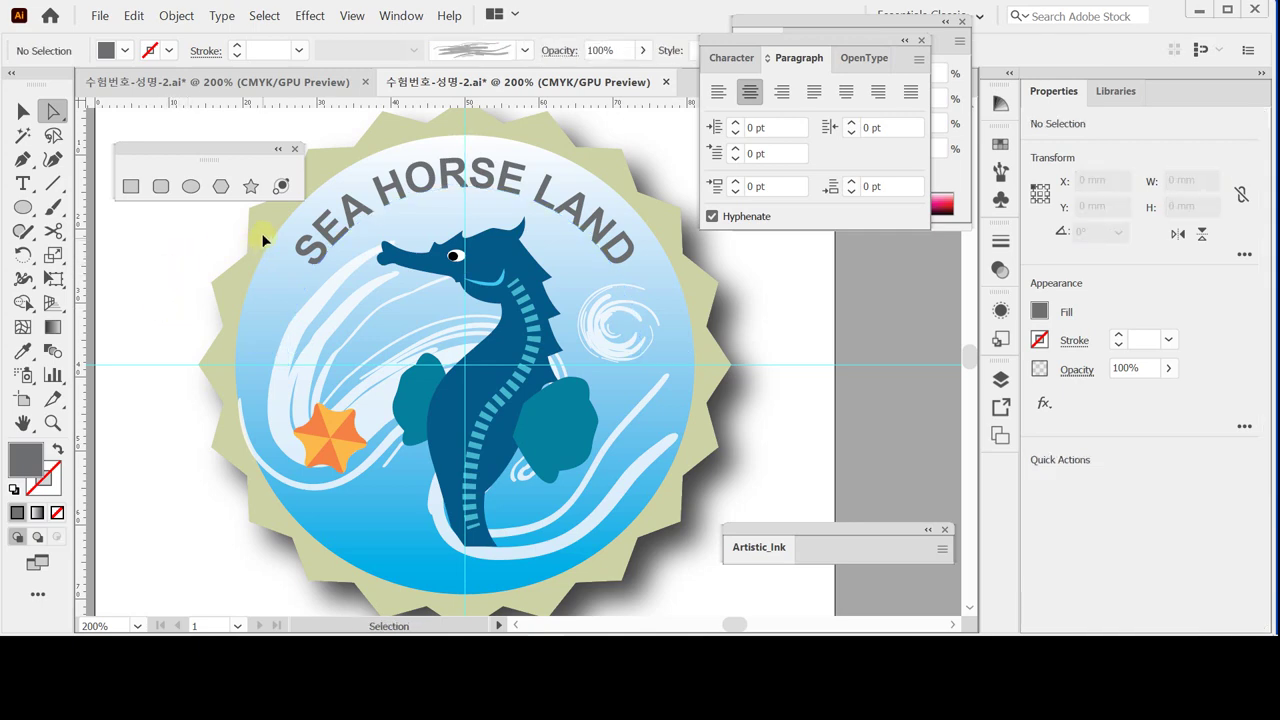
# - Hide the text formatting settings and save the document
pyautogui.hotkey('ctrl', 't')
pyautogui.hotkey('ctrl', 't')
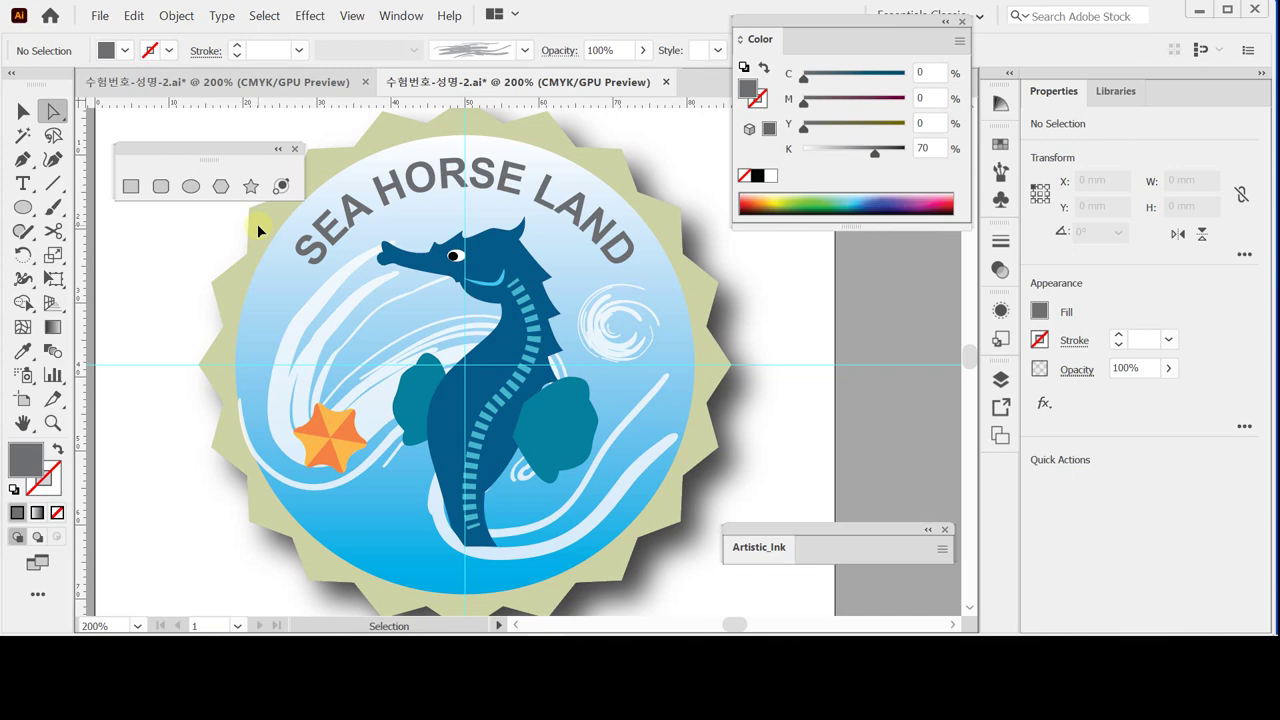
pyautogui.hotkey('ctrl', 's')
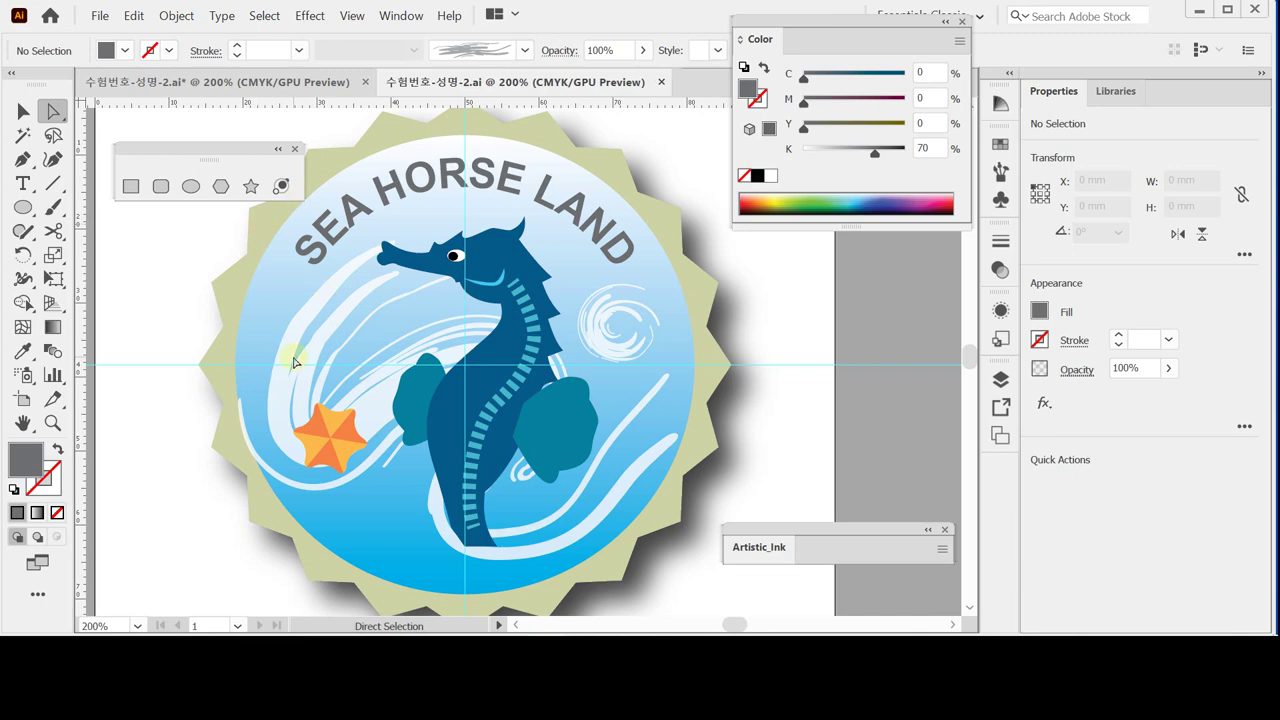
# - Load the Decorative_Banners and Seals brush library and show its brushes as thumbnails
pyautogui.moveTo(809, 530)
pyautogui.mouseDown()
pyautogui.moveTo(837, 391)
pyautogui.moveTo(814, 391)
pyautogui.moveTo(768, 356)
pyautogui.moveTo(764, 326)
pyautogui.mouseUp()
pyautogui.click(758, 422)
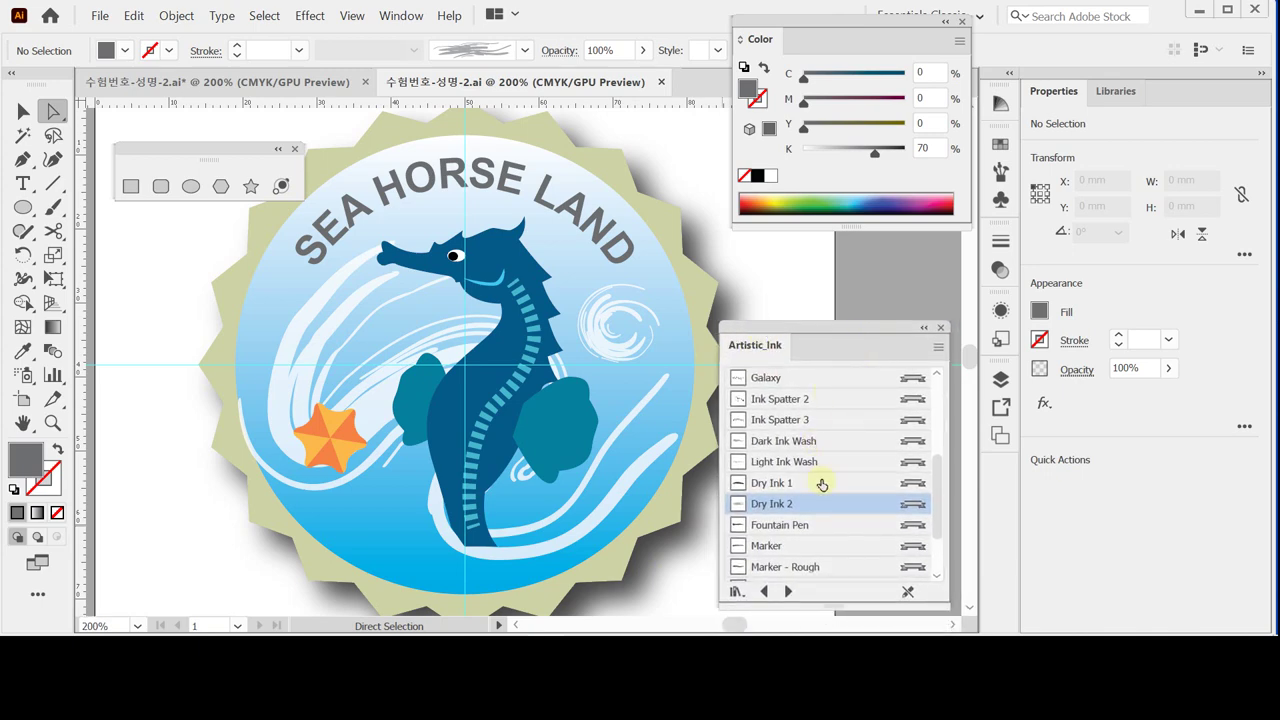
pyautogui.click(735, 591)
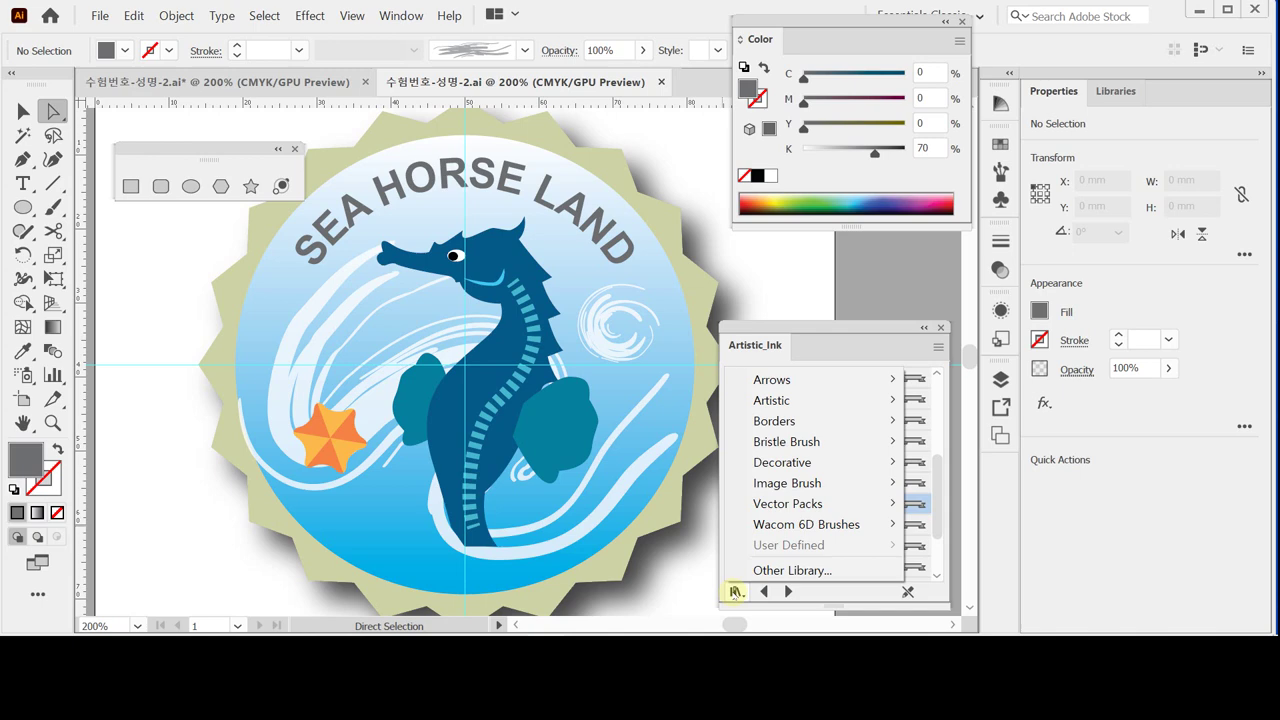
pyautogui.moveTo(837, 466)
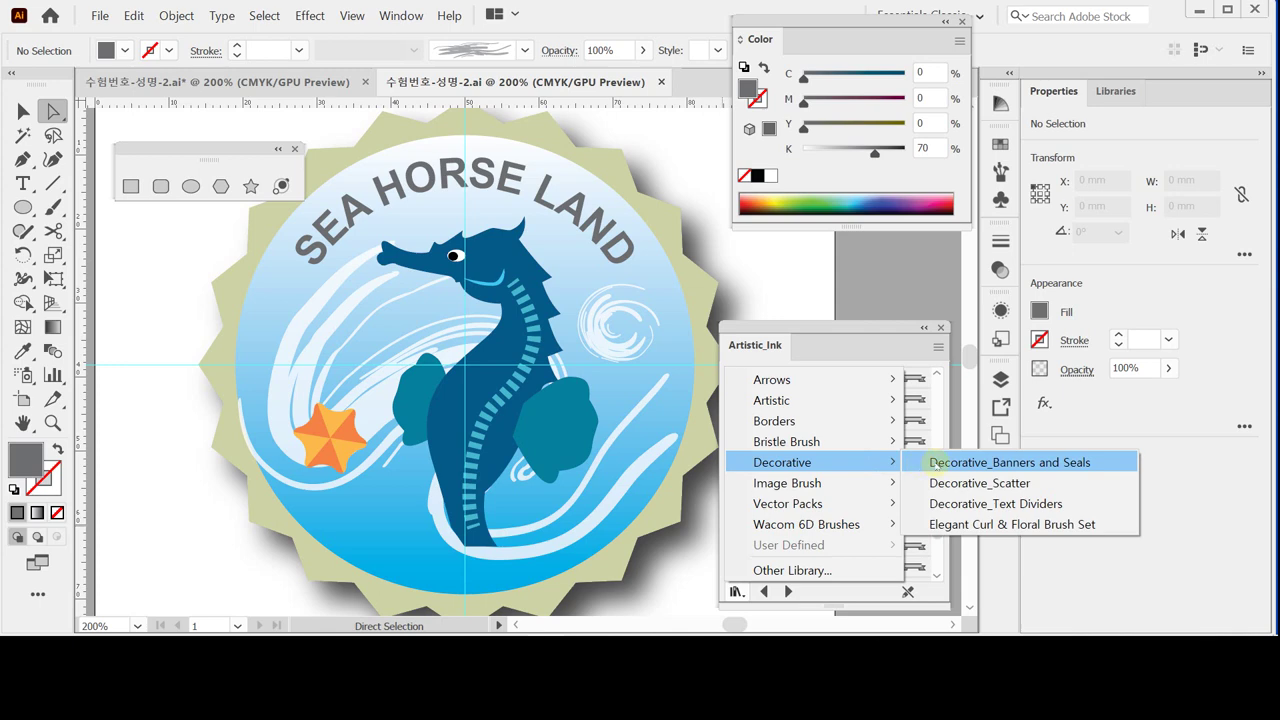
pyautogui.click(937, 463)
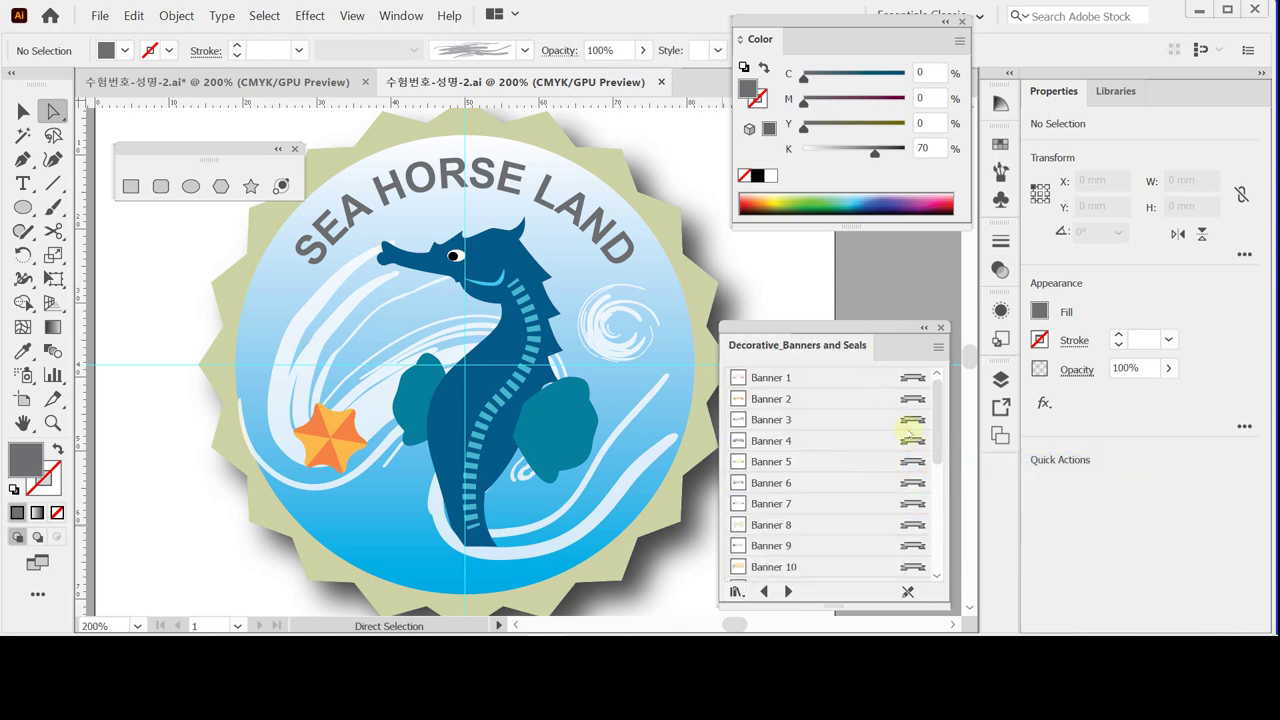
pyautogui.moveTo(864, 325); pyautogui.dragTo(857, 278)
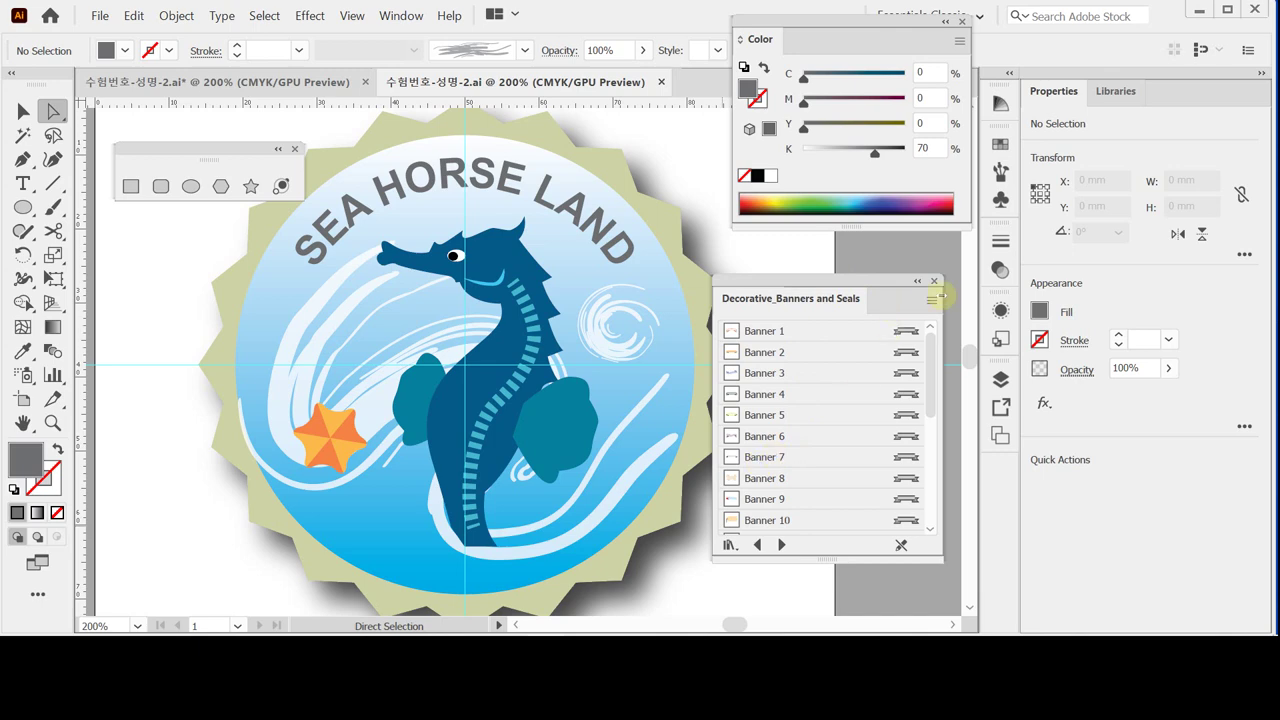
pyautogui.click(931, 300)
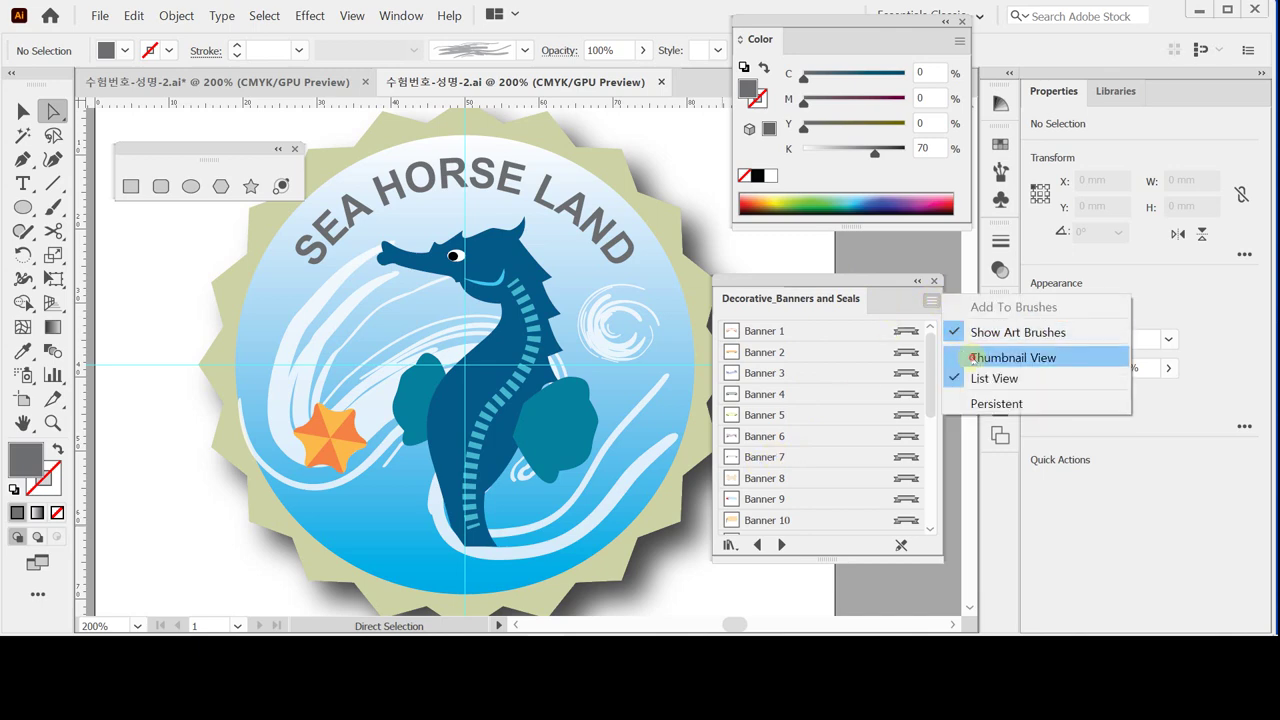
pyautogui.click(970, 357)
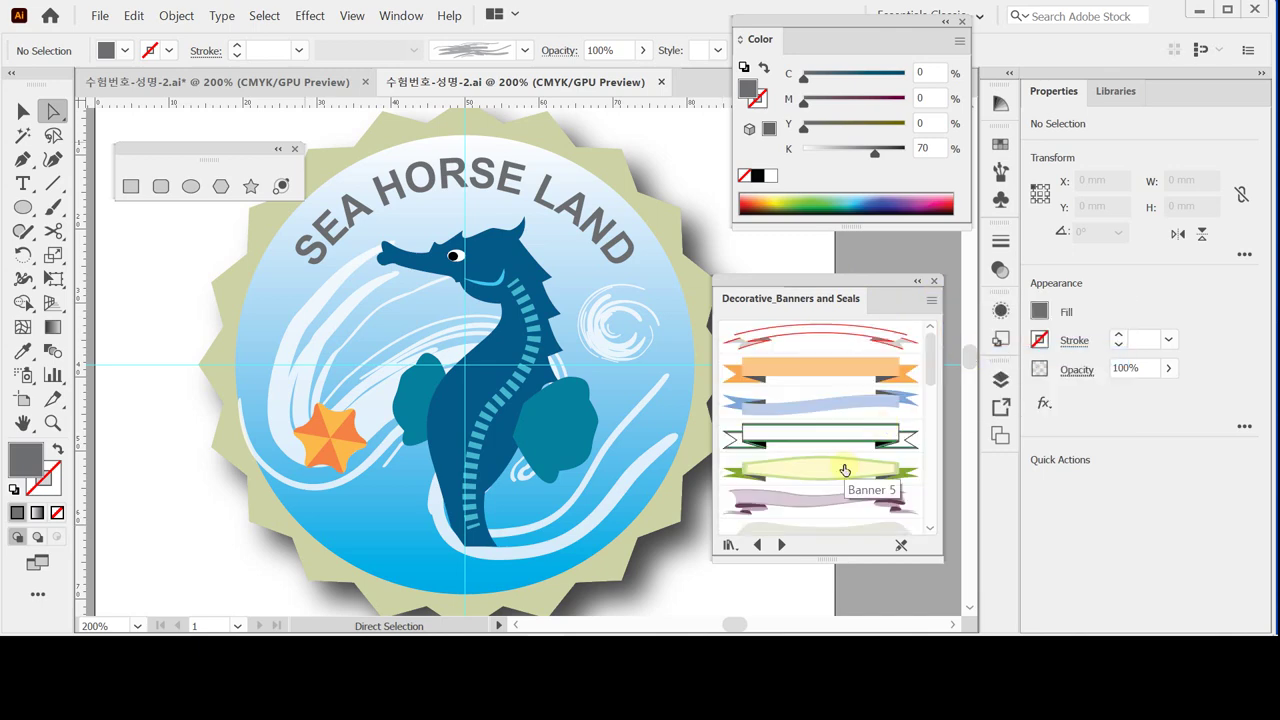
# - Add the Banner 7 brush to the document's brushes and close the brush library
pyautogui.scroll(-1, 844, 464)
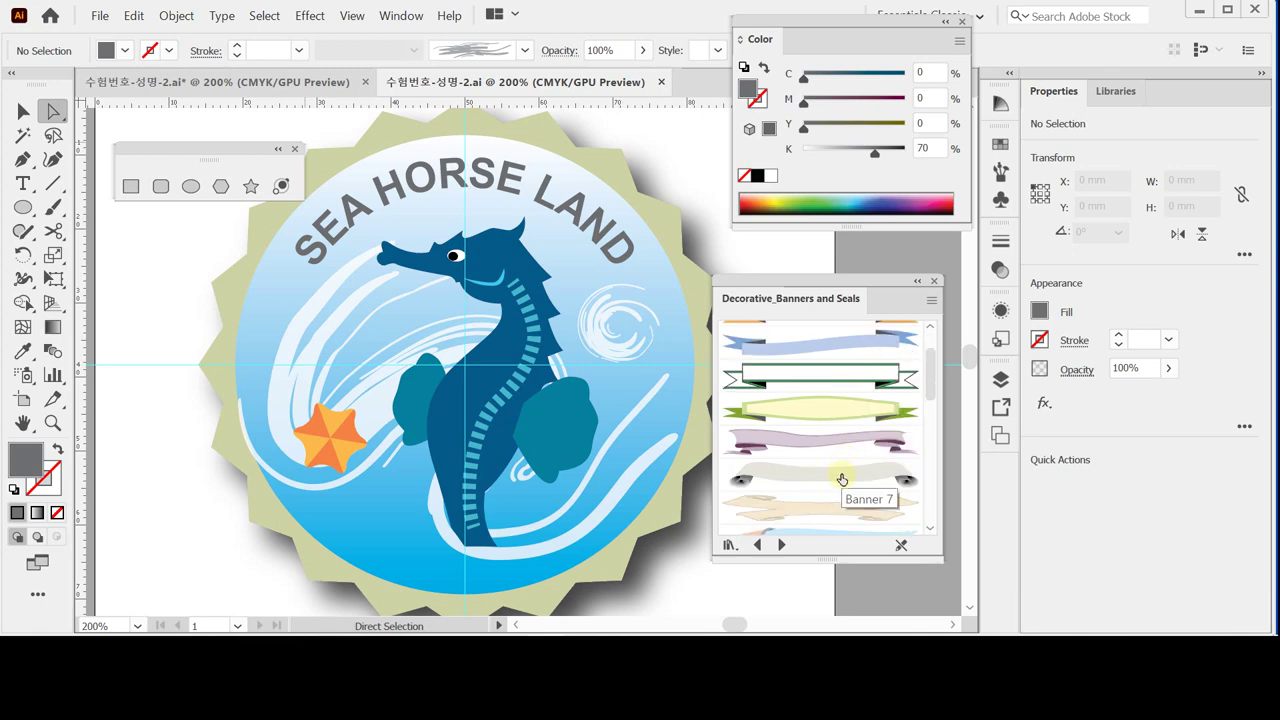
pyautogui.click(842, 478)
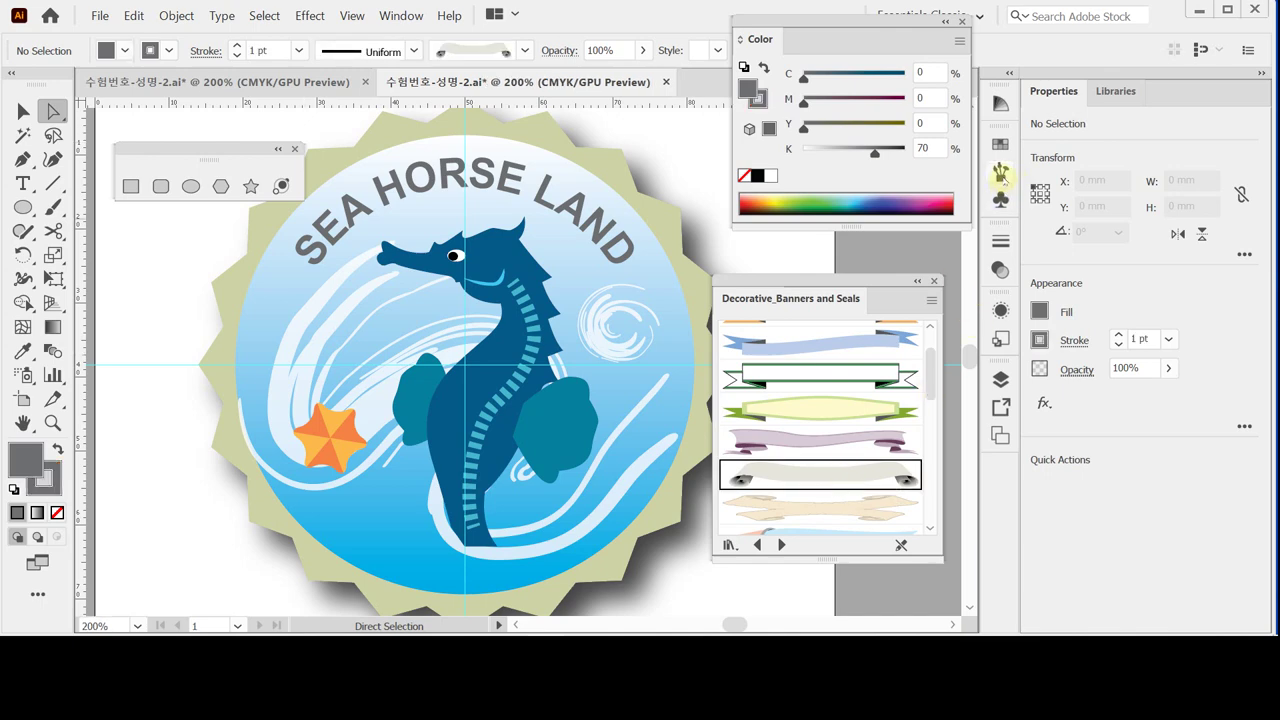
pyautogui.click(1001, 175)
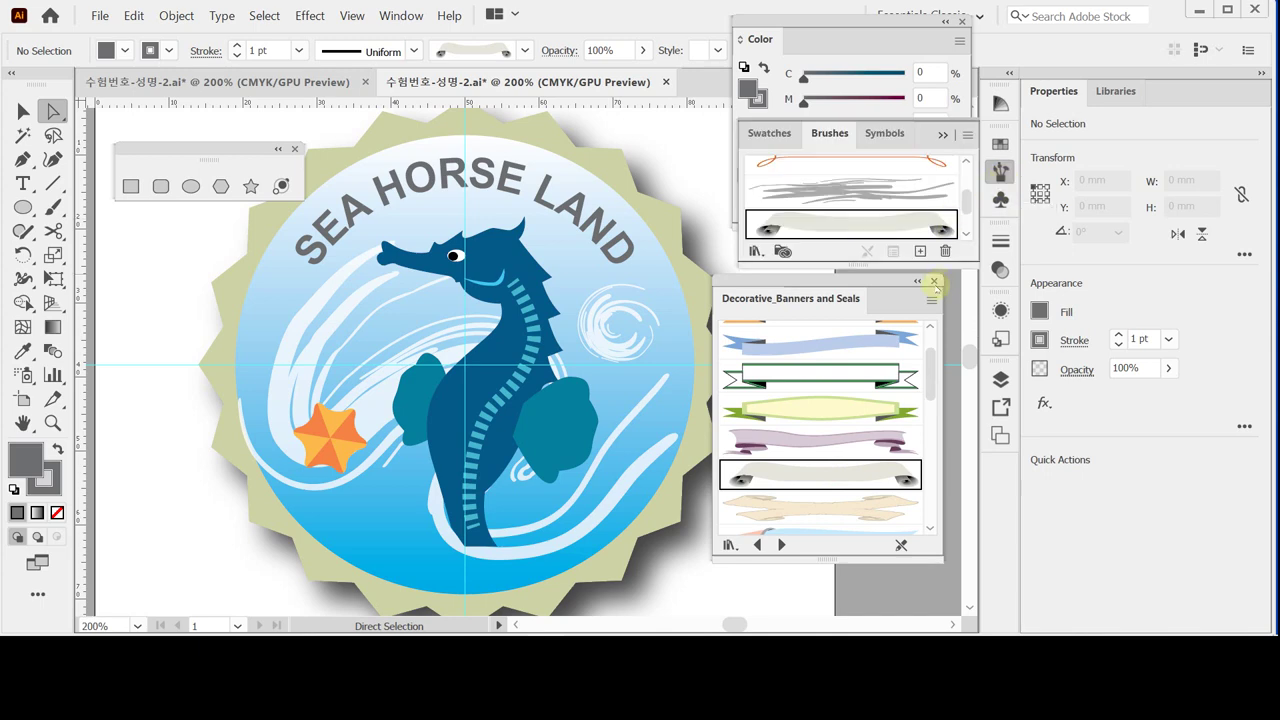
pyautogui.click(935, 281)
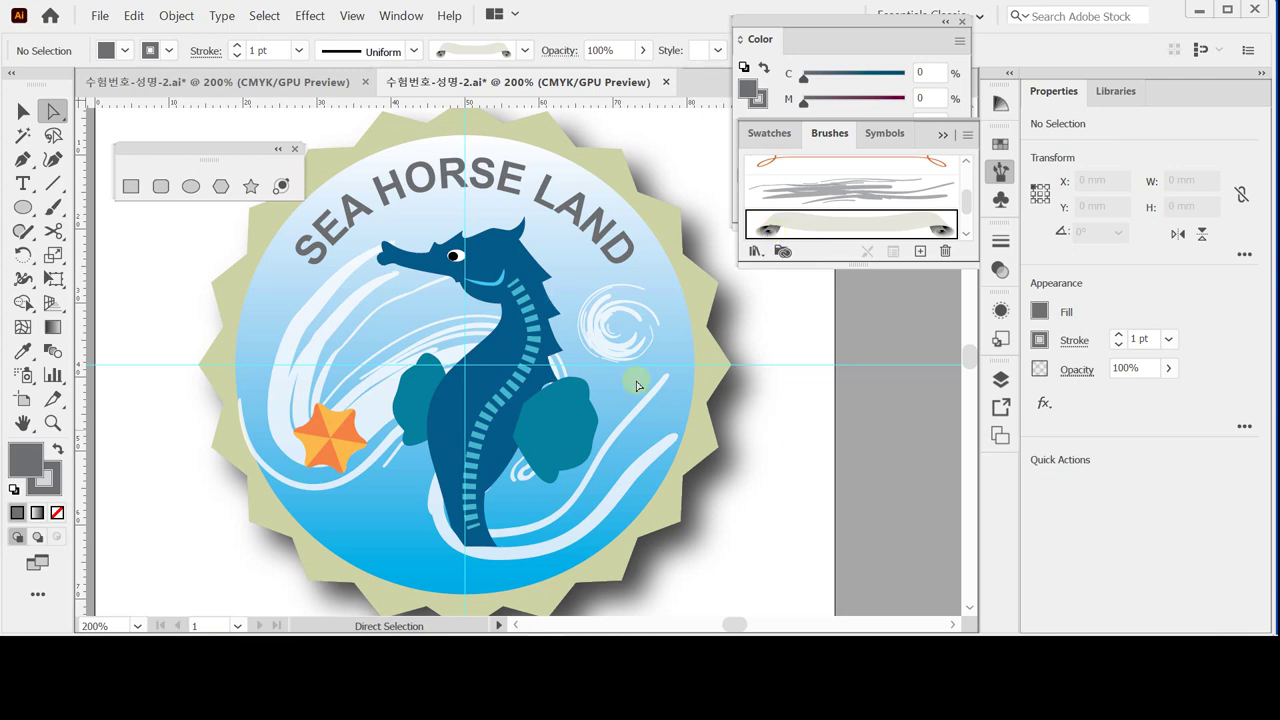
# - Draw a horizontal line segment 80 mm long at 0° across the lower part of the badge
pyautogui.click(53, 183)
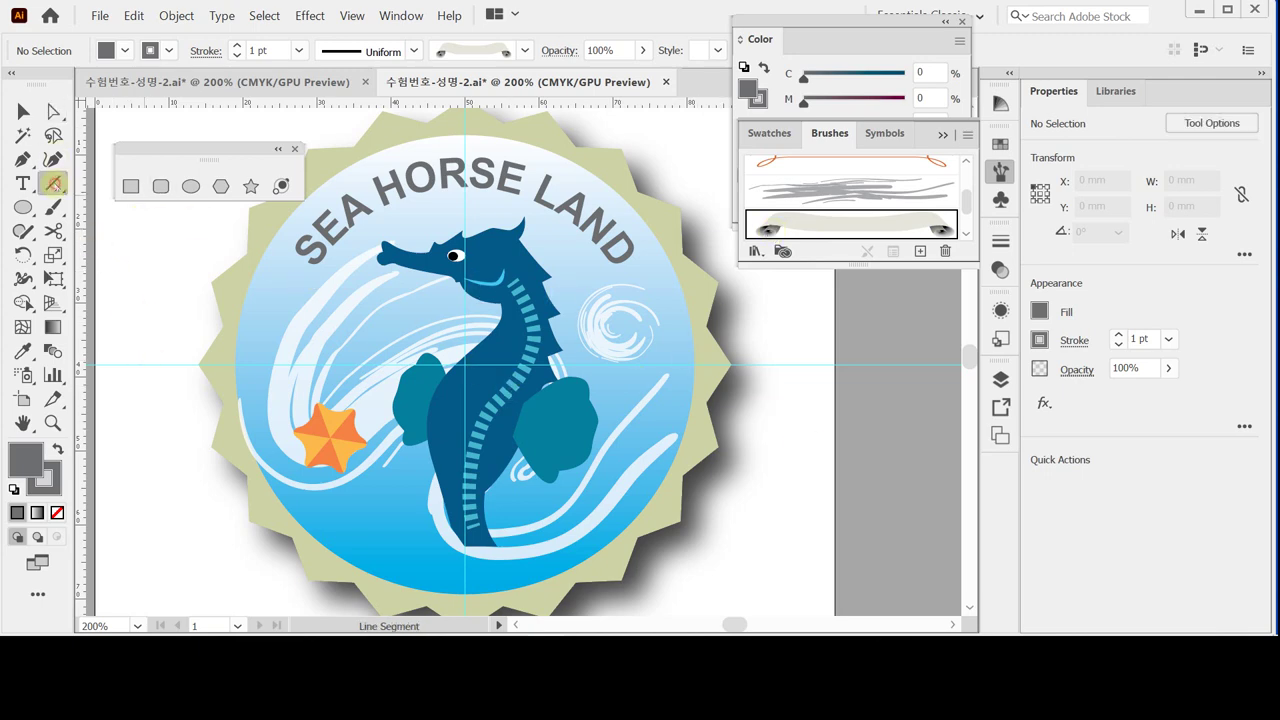
pyautogui.scroll(-2, 264, 413)
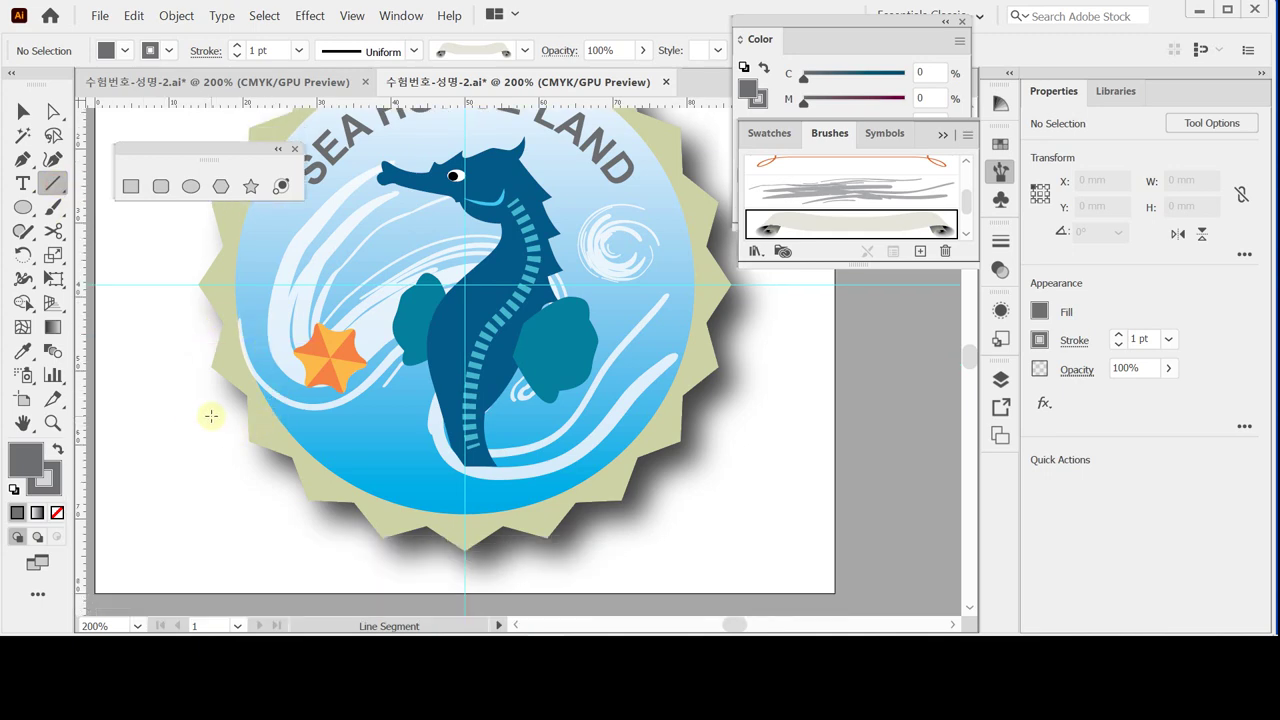
pyautogui.click(177, 467)
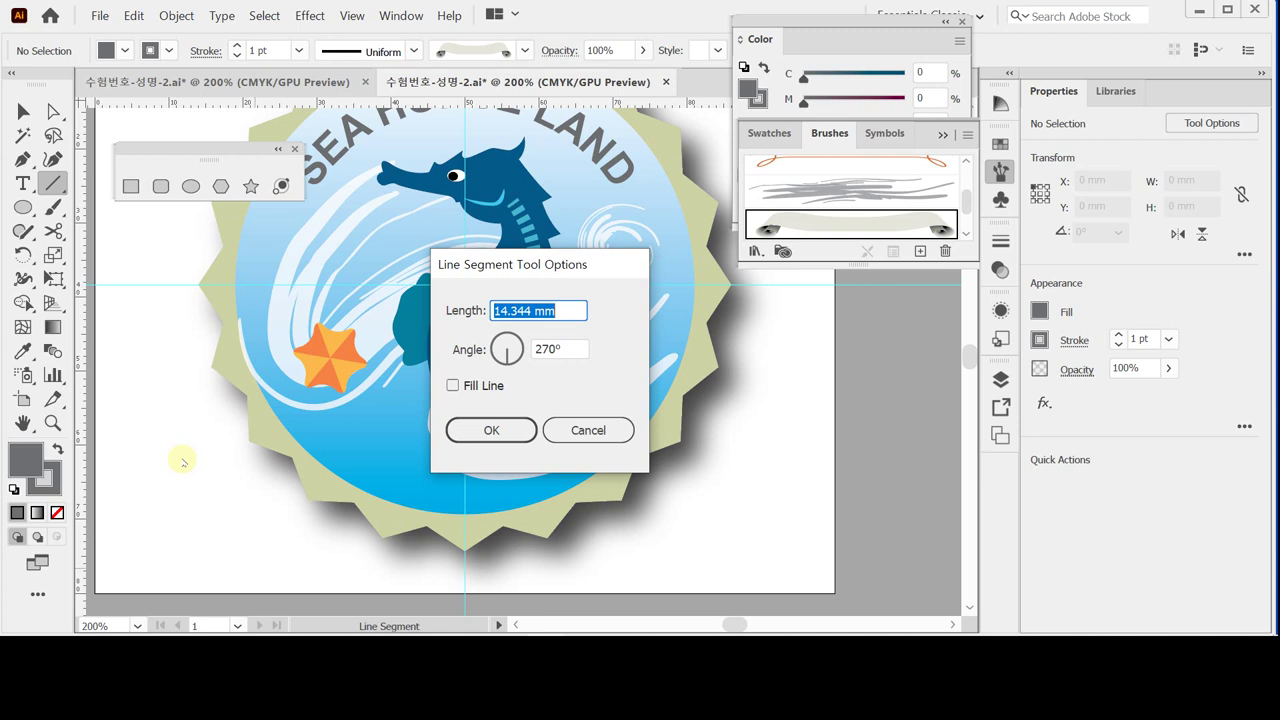
pyautogui.write('80')
pyautogui.press('Tab')
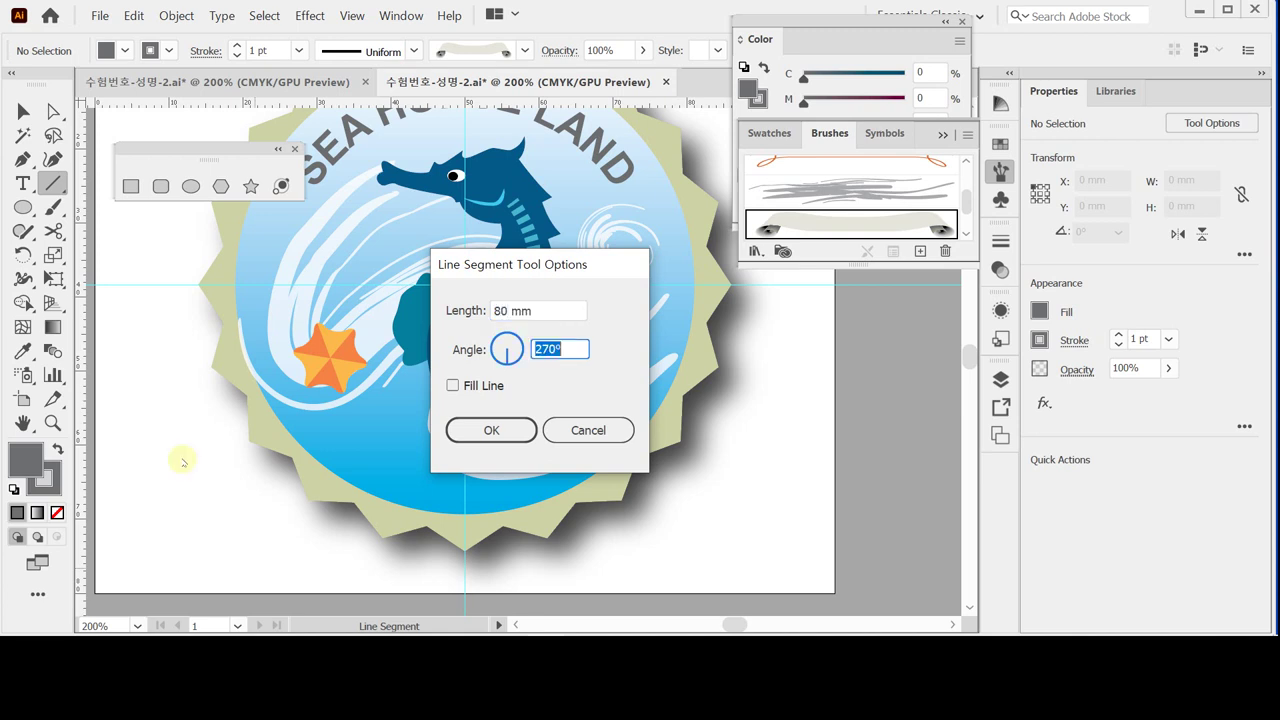
pyautogui.write('0')
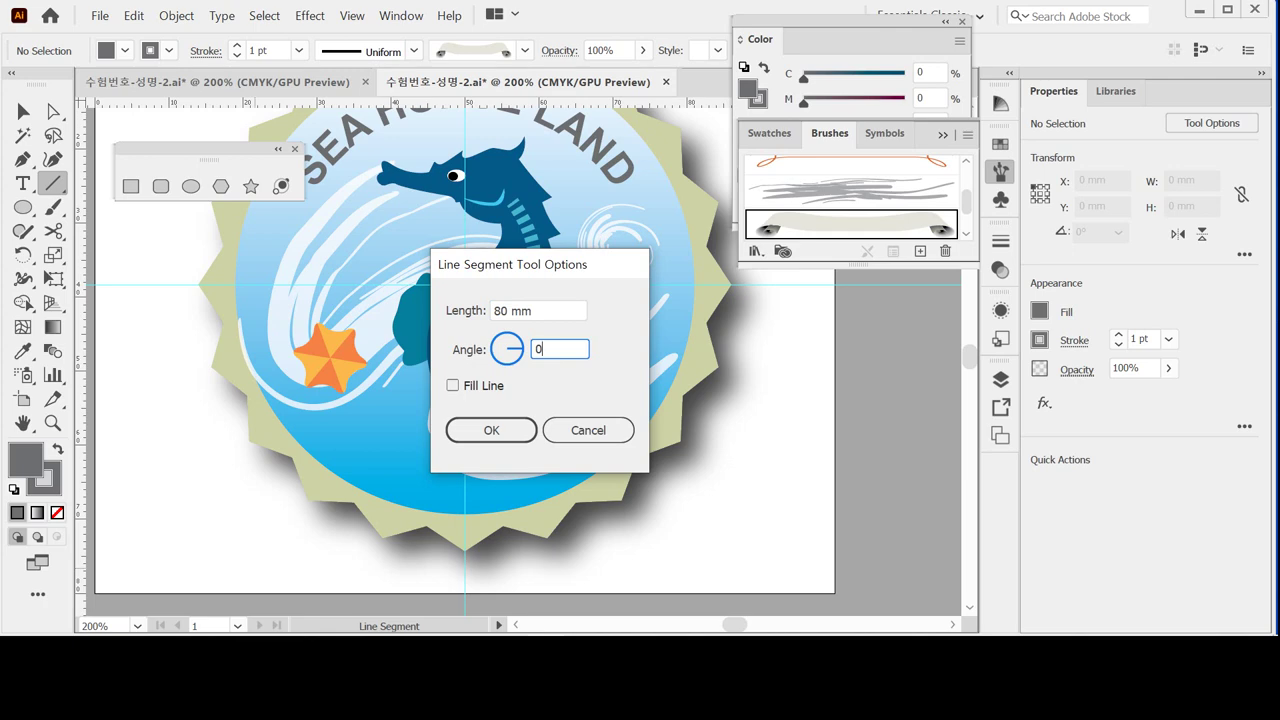
pyautogui.press('Return')
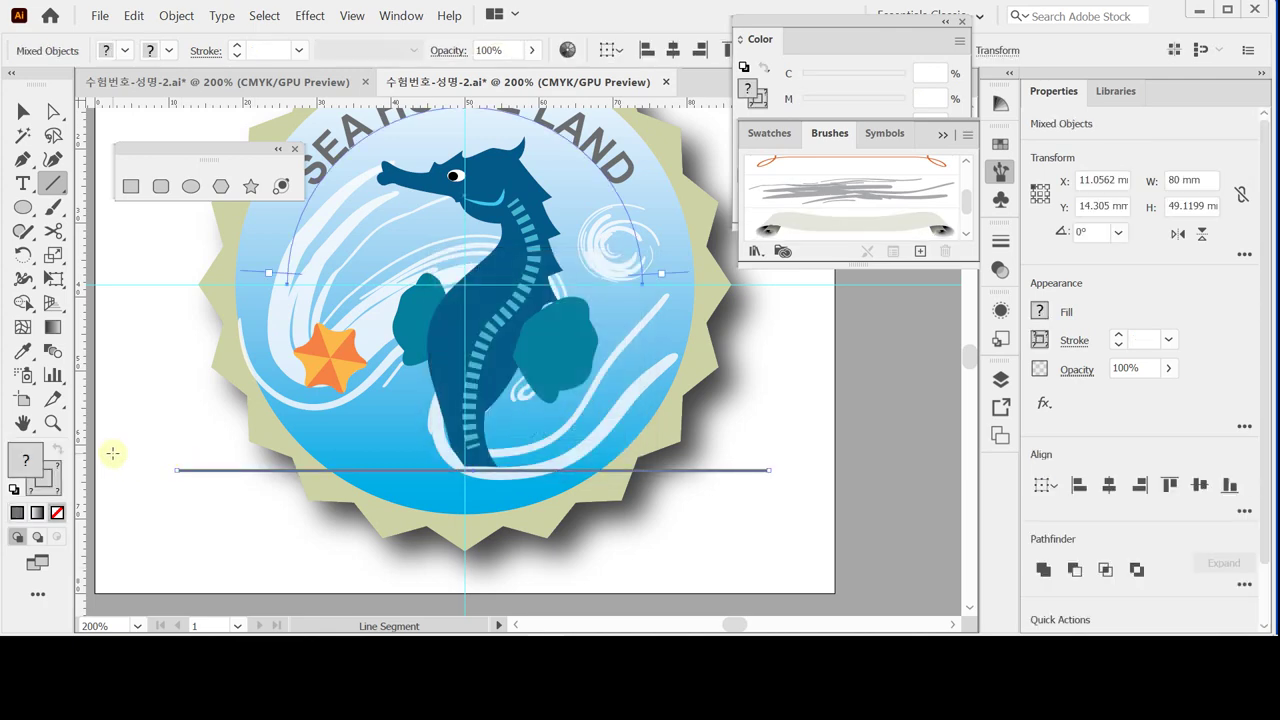
pyautogui.press('Left')
pyautogui.press('Left')
pyautogui.press('Left')
pyautogui.press('Left')
pyautogui.press('Left')
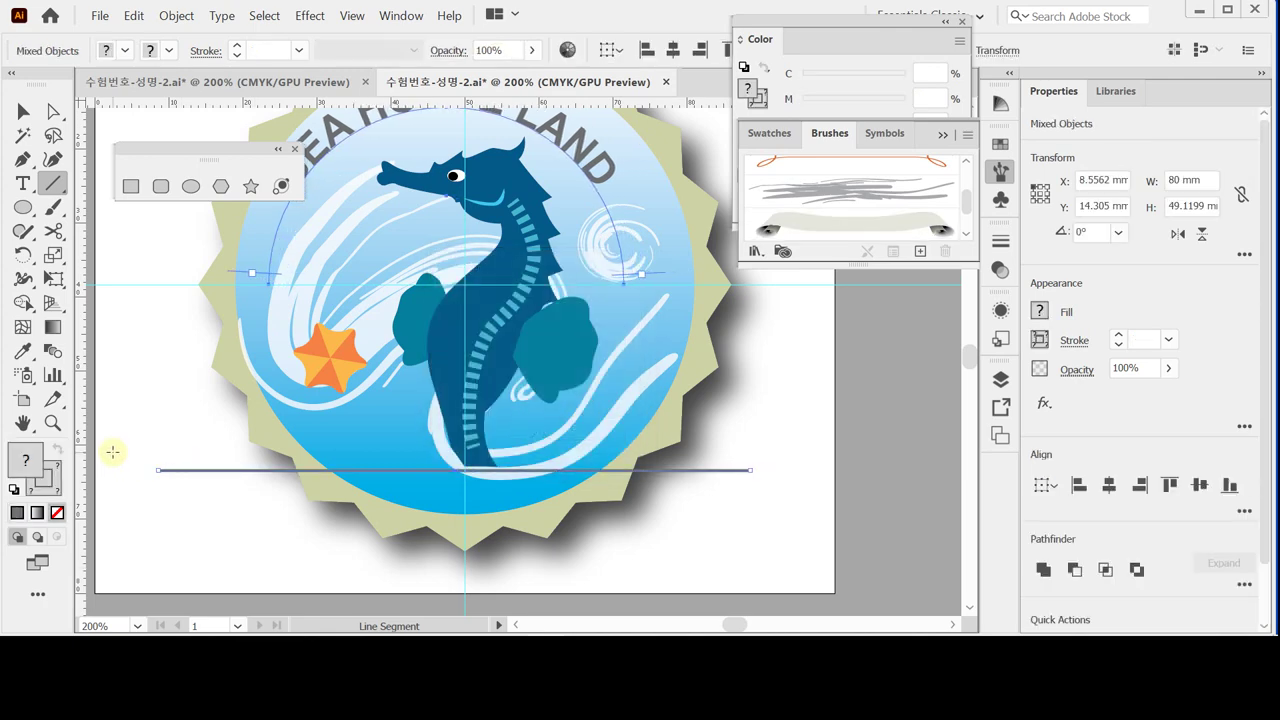
pyautogui.press('ctrl')
pyautogui.press('Right')
pyautogui.press('Right')
pyautogui.press('Right')
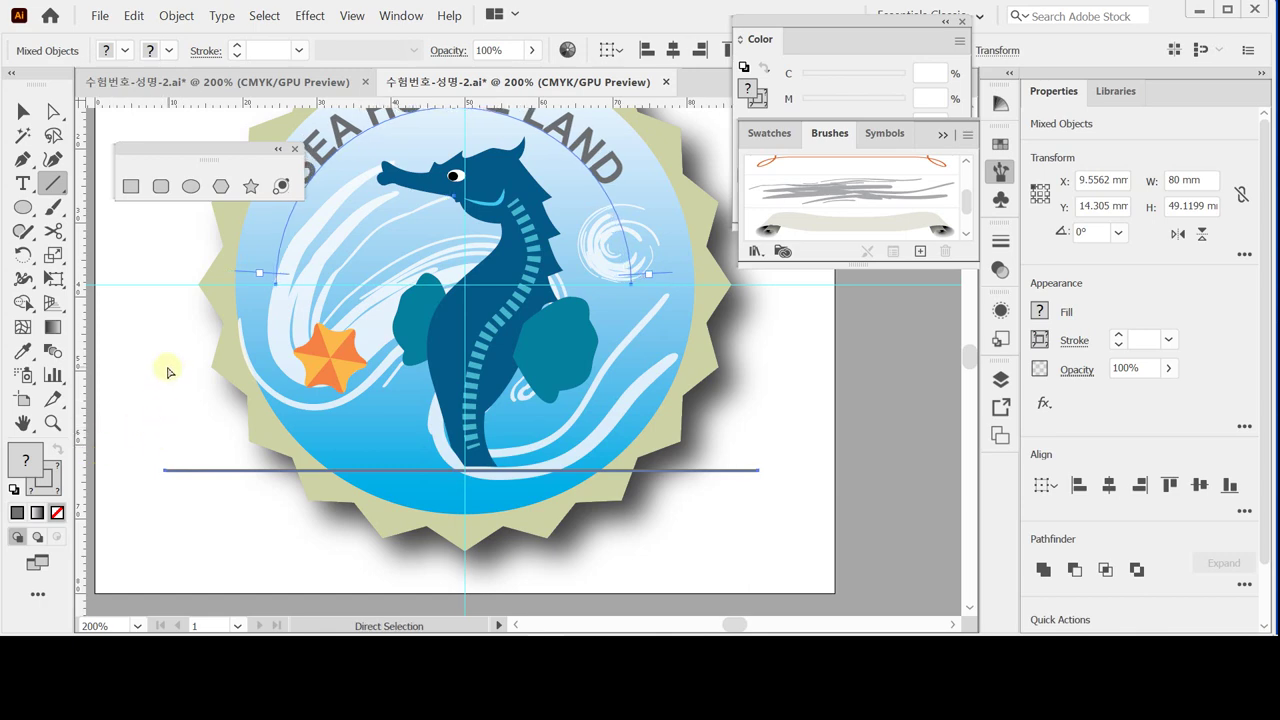
pyautogui.press('Right')
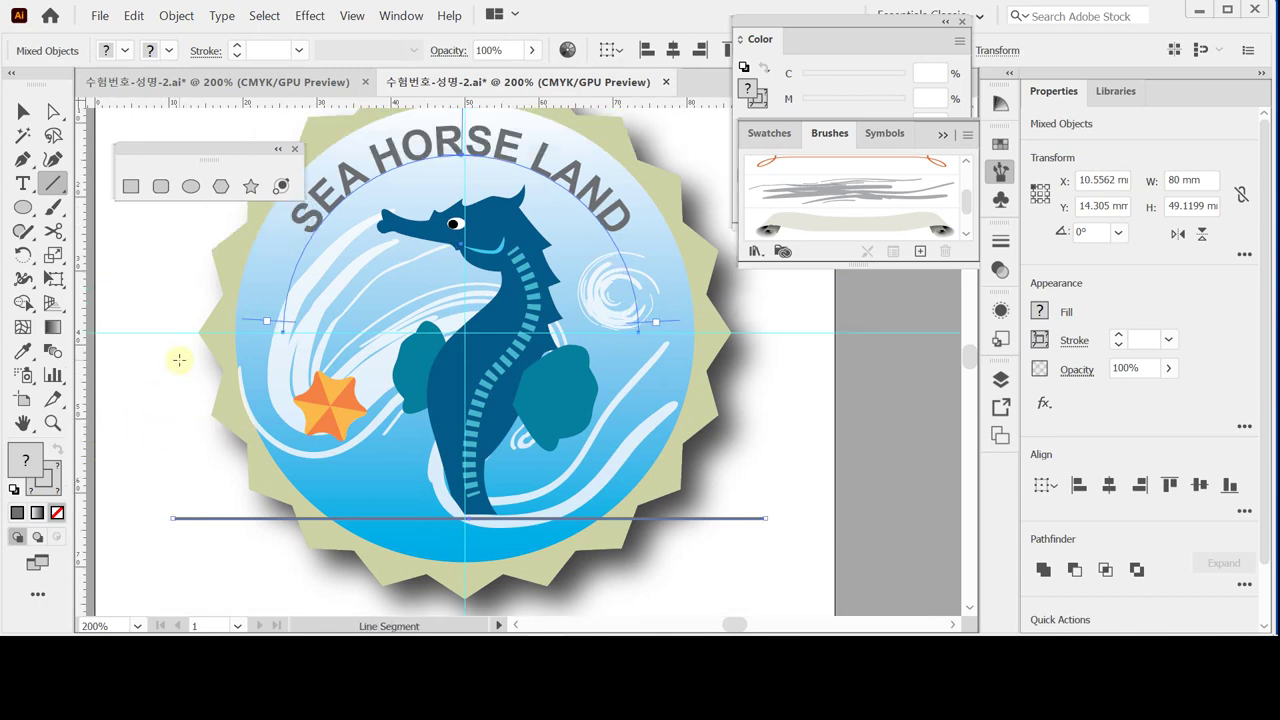
pyautogui.scroll(1, 182, 370)
pyautogui.press('Right')
# - Select only the horizontal line and nudge it 1 mm left and 2 mm down, centring it on the vertical guide
pyautogui.keyDown('ctrl'); pyautogui.click(184, 372); pyautogui.keyUp('ctrl')
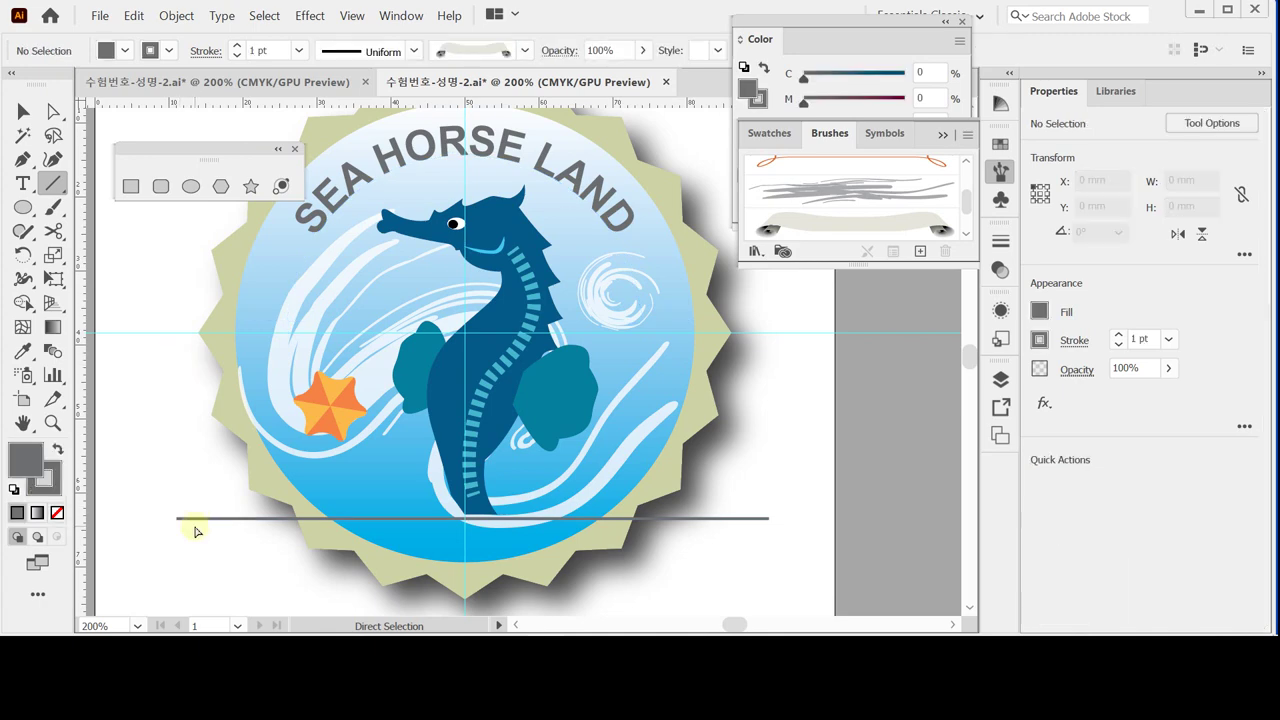
pyautogui.click(23, 111)
pyautogui.click(180, 517)
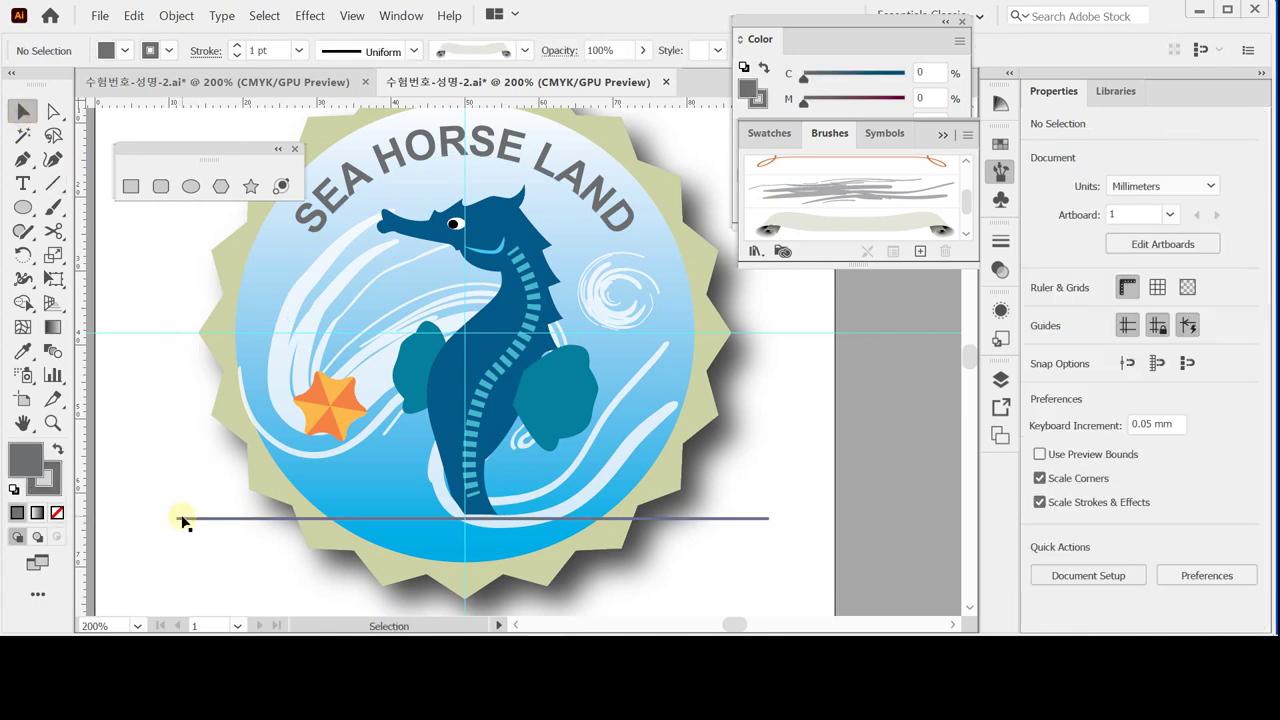
pyautogui.click(181, 518)
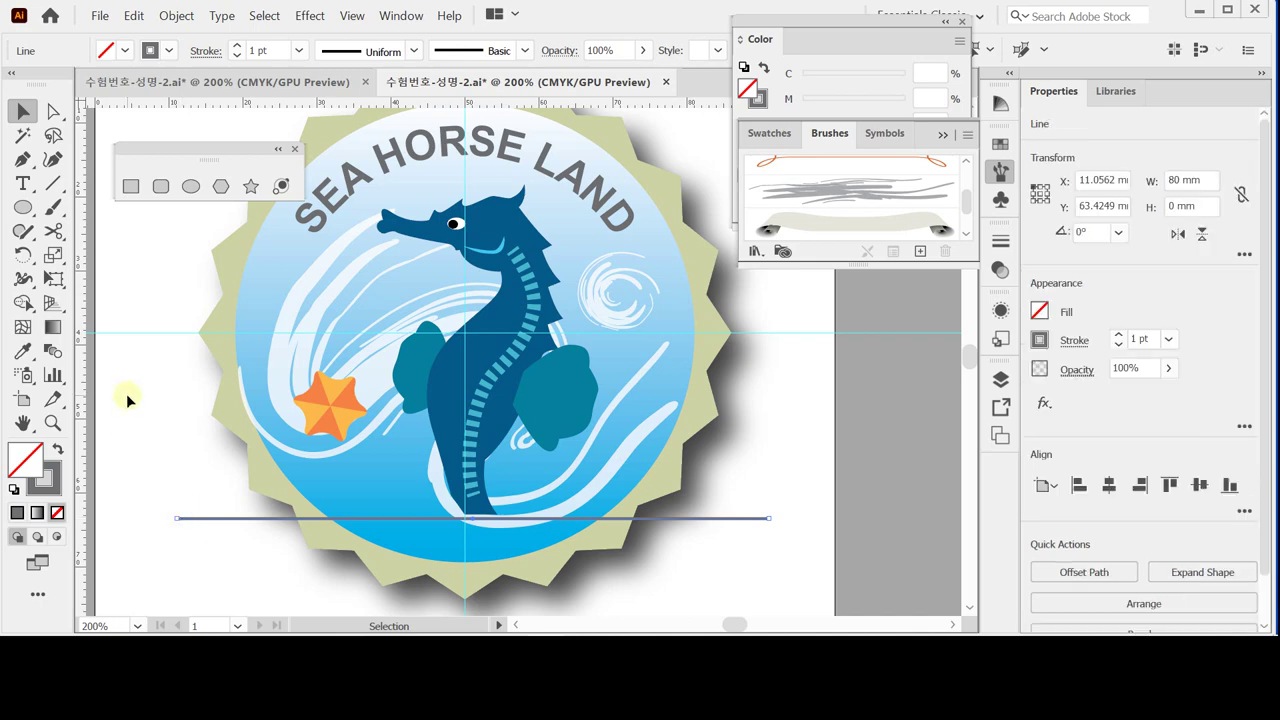
pyautogui.press('Left')
pyautogui.press('Left')
pyautogui.press('Down')
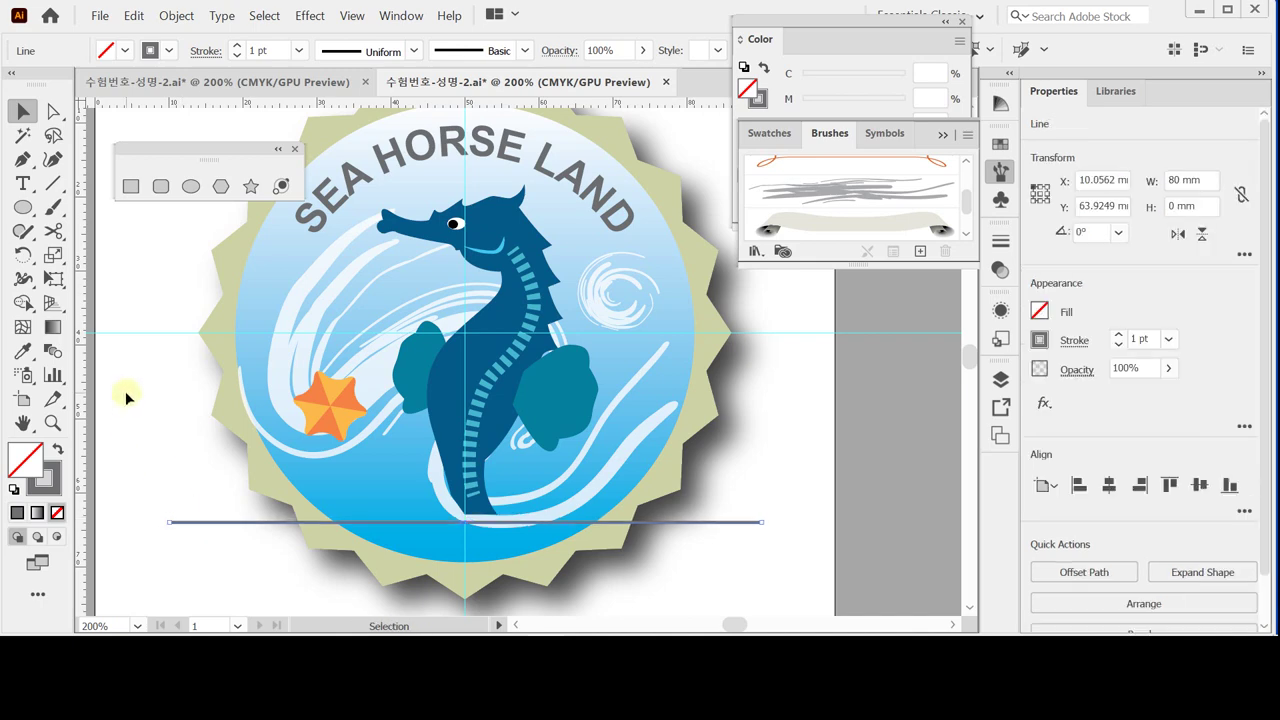
pyautogui.press('Down')
pyautogui.press('Down')
pyautogui.press('Down')
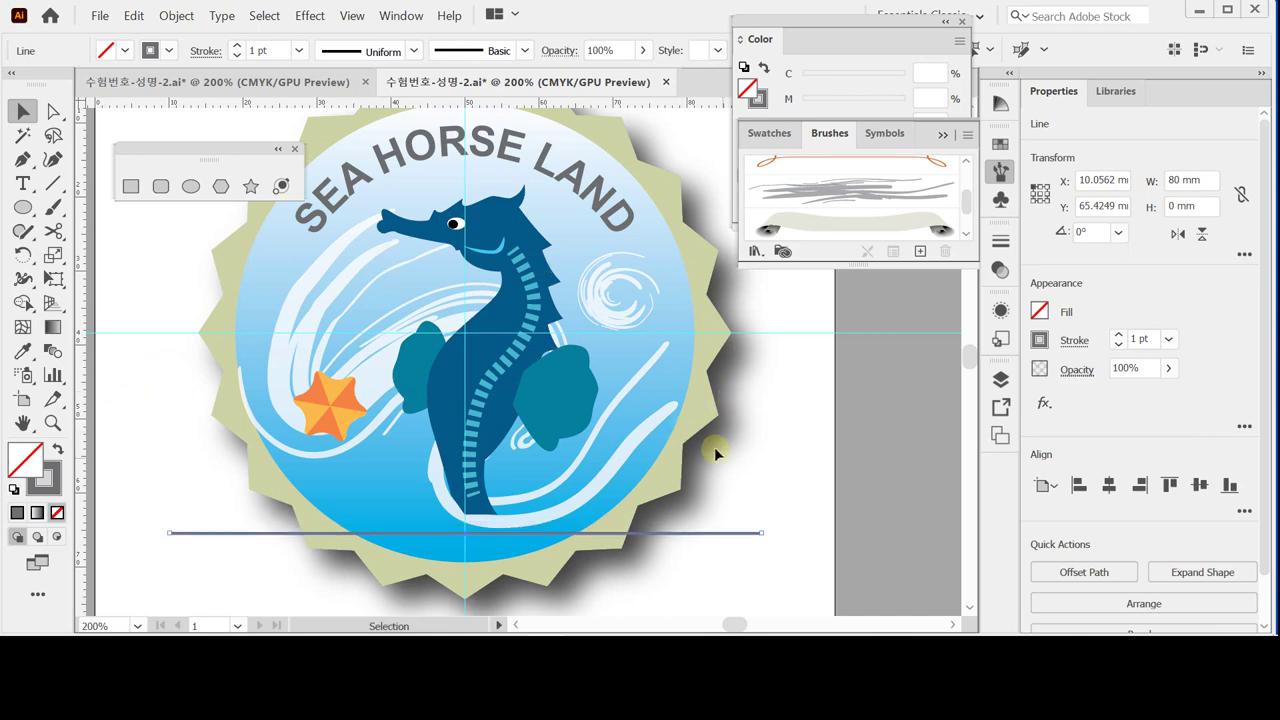
# - Apply the Banner 7 brush to the 80 mm line and deselect it
pyautogui.click(835, 224)
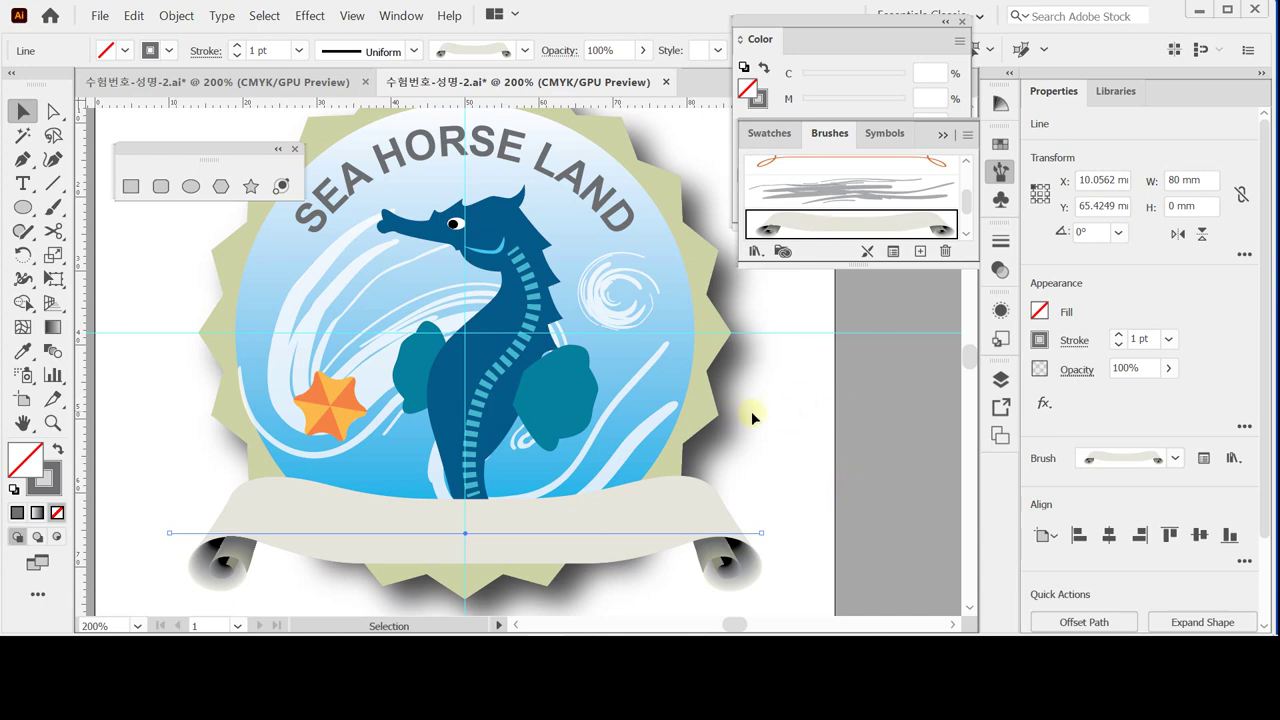
pyautogui.press('a')
pyautogui.click(782, 447)
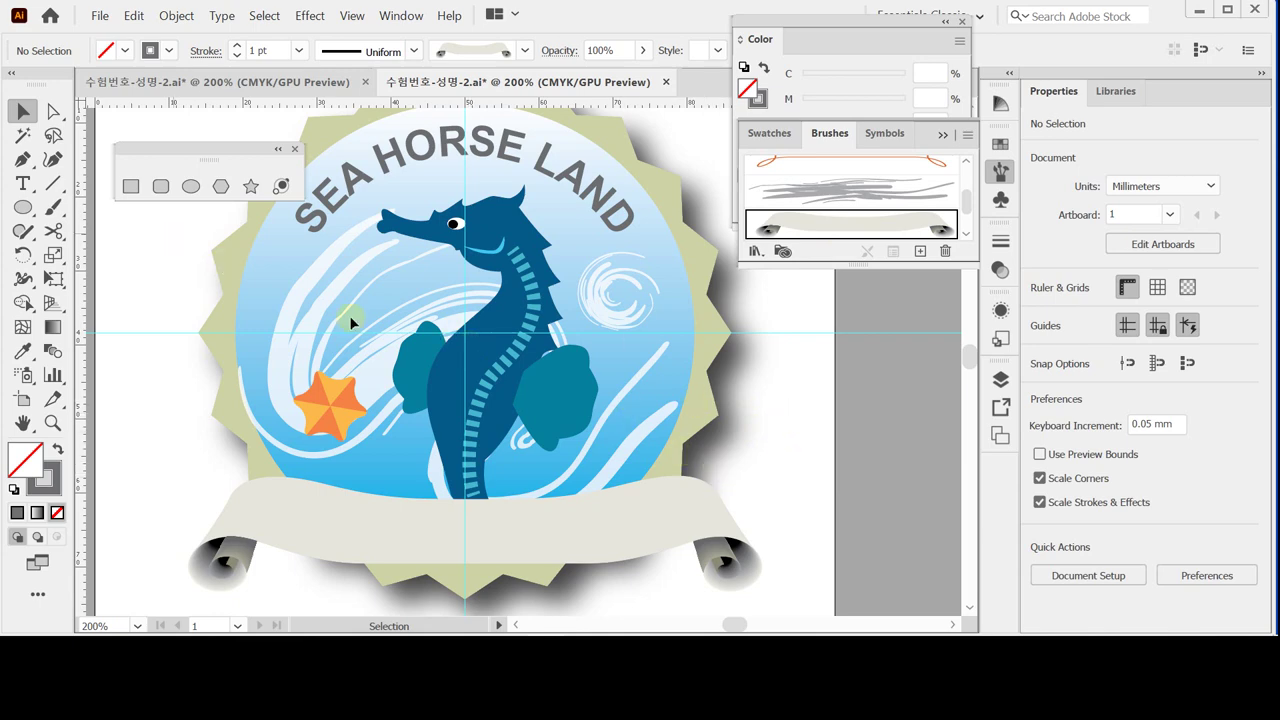
pyautogui.click(55, 183)
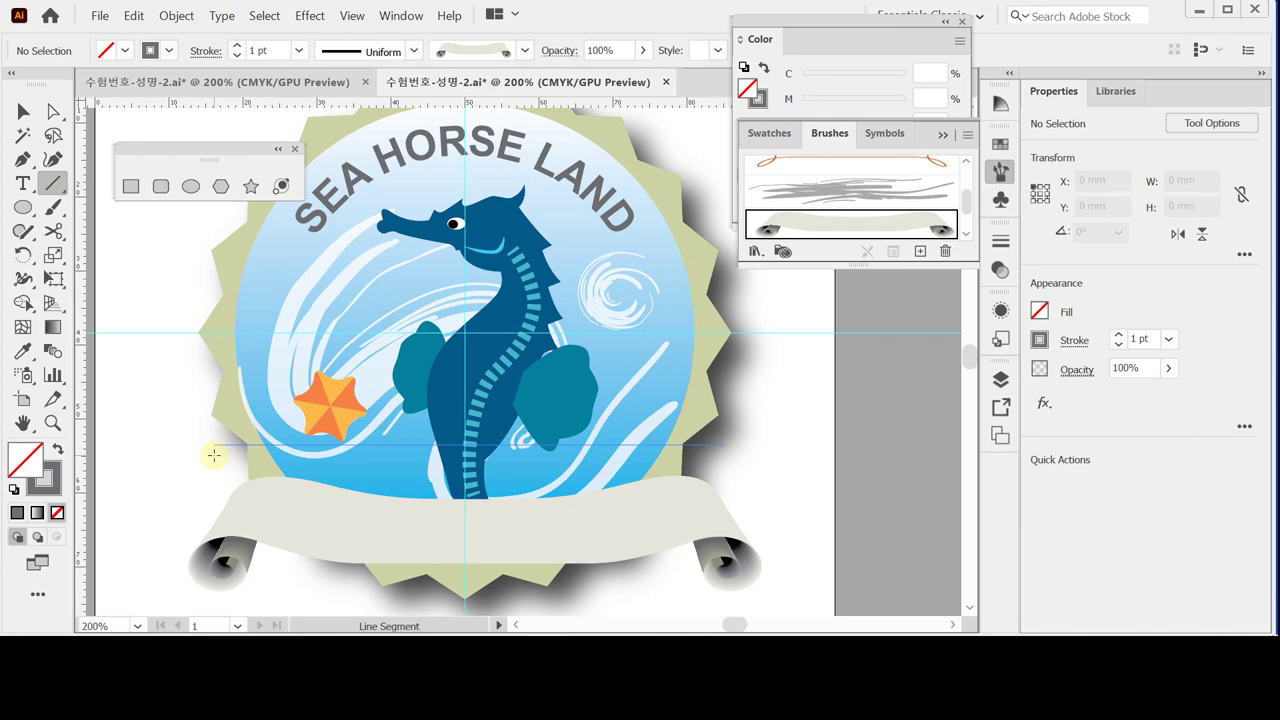
pyautogui.moveTo(213, 444); pyautogui.dragTo(724, 444)
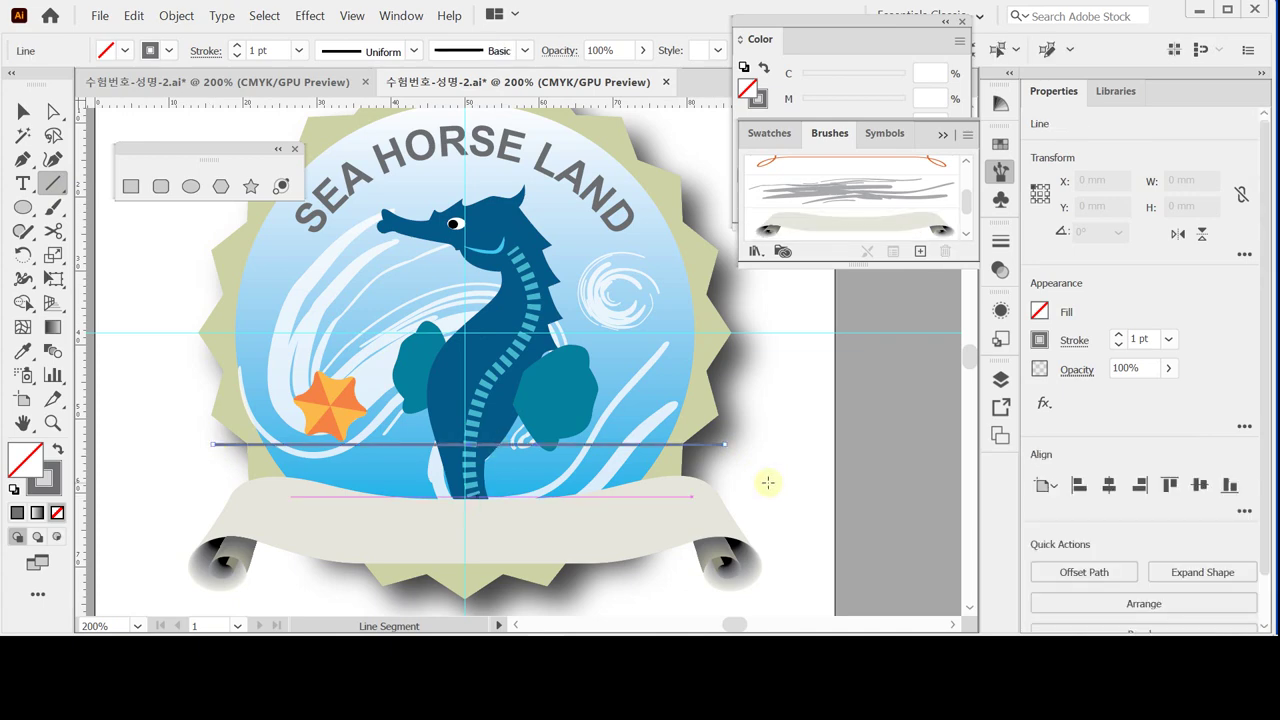
pyautogui.click(815, 236)
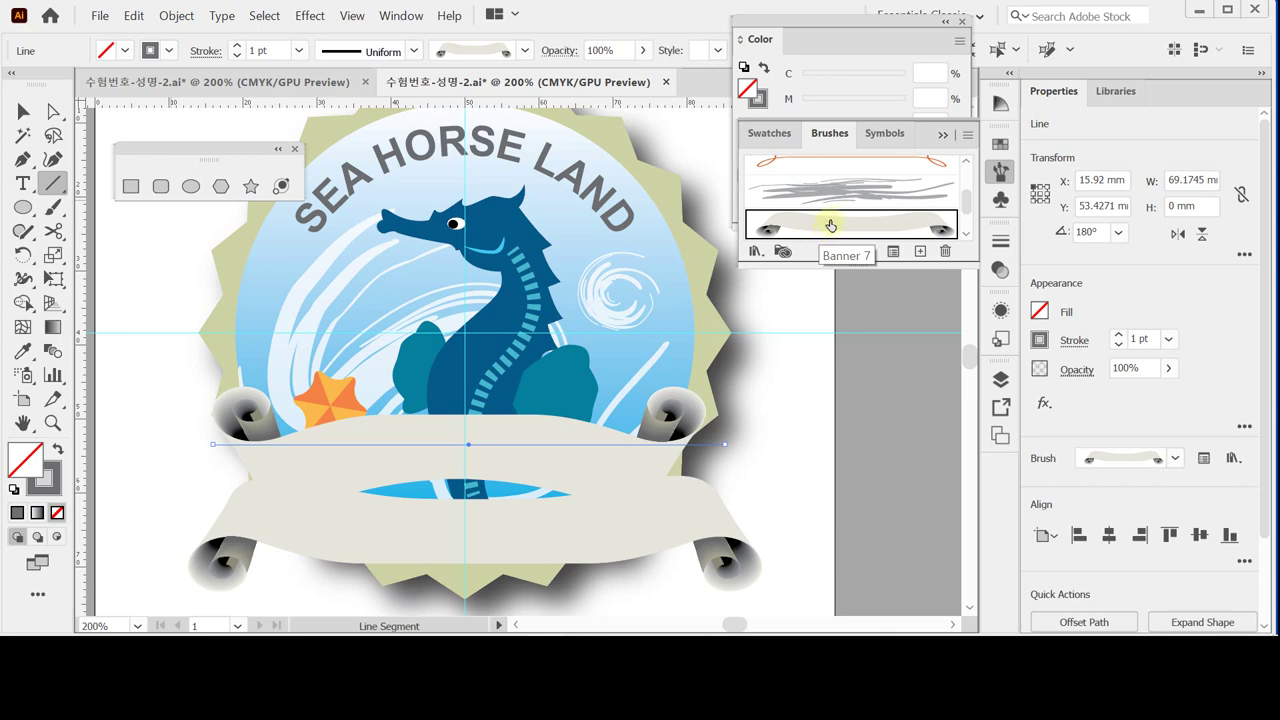
pyautogui.press('Delete')
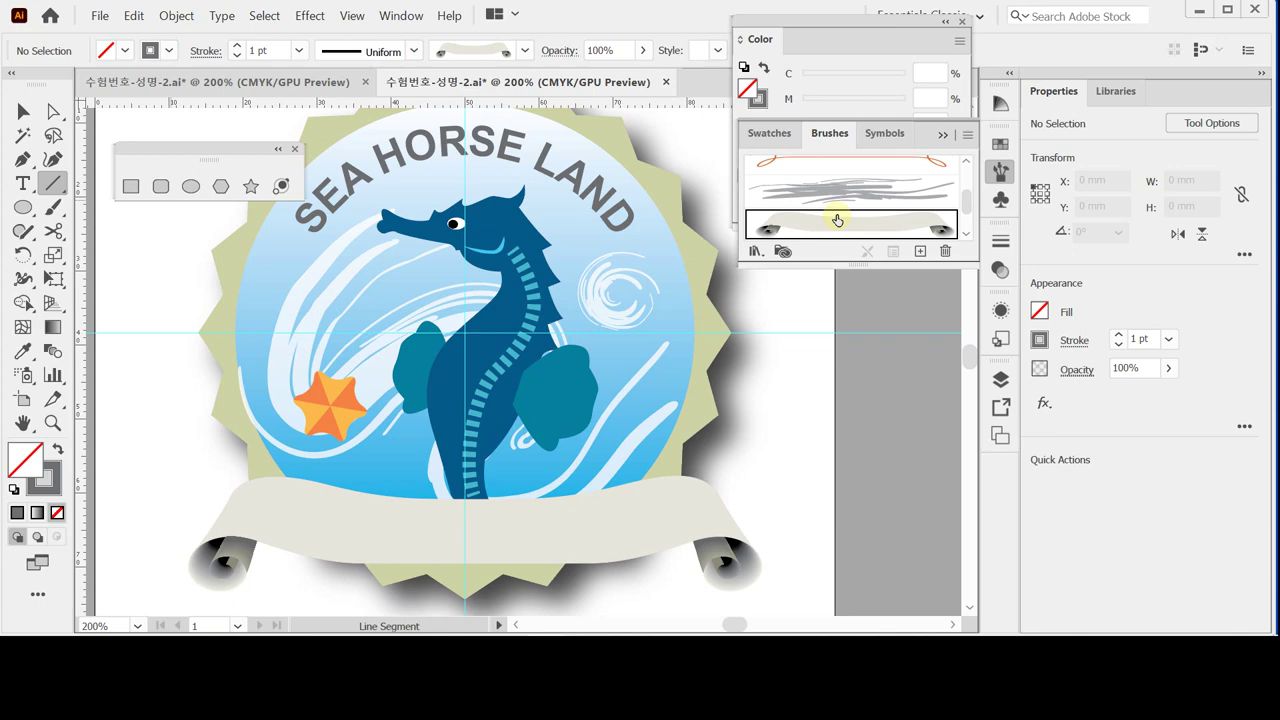
# - Set the stroke weight of the 80 mm banner line to 1.5 pt and save the document
pyautogui.keyDown('ctrl'); pyautogui.click(709, 520); pyautogui.keyUp('ctrl')
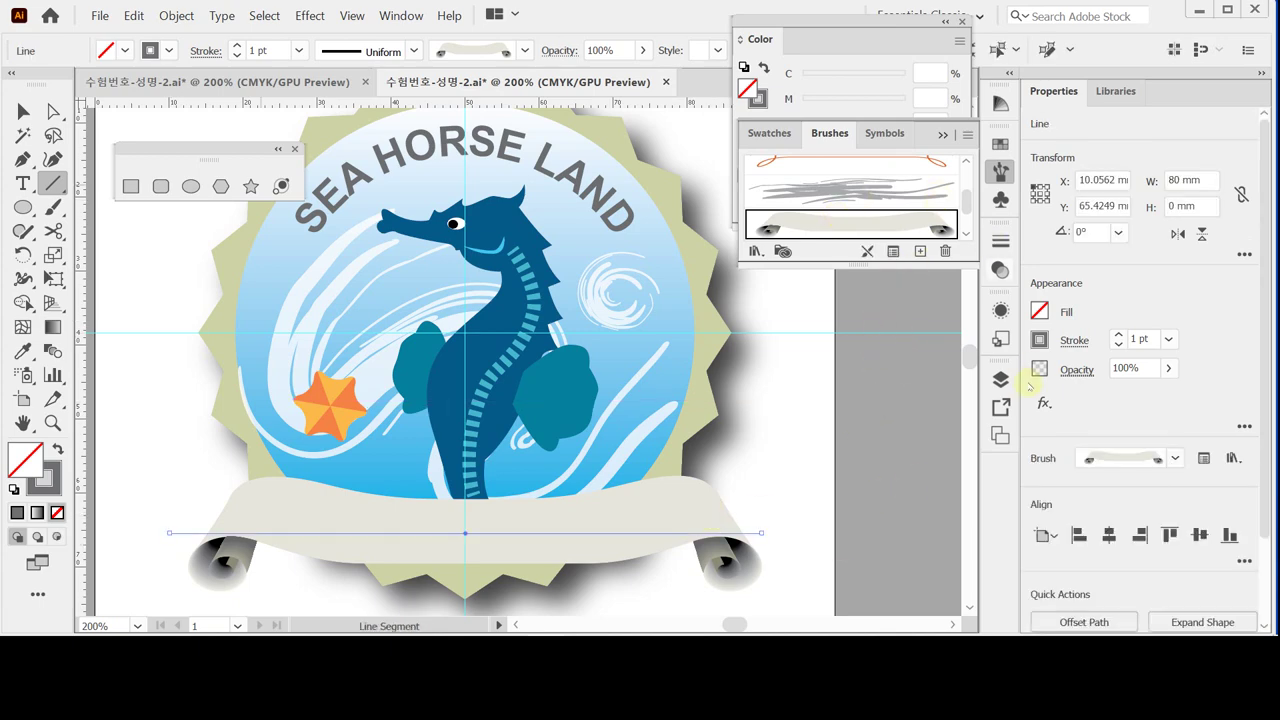
pyautogui.click(1139, 340)
pyautogui.write('.5')
pyautogui.press('Escape')
pyautogui.click(1140, 339)
pyautogui.write('.5')
pyautogui.moveTo(1138, 339); pyautogui.dragTo(1158, 339)
pyautogui.write('1.5')
pyautogui.press('Return')
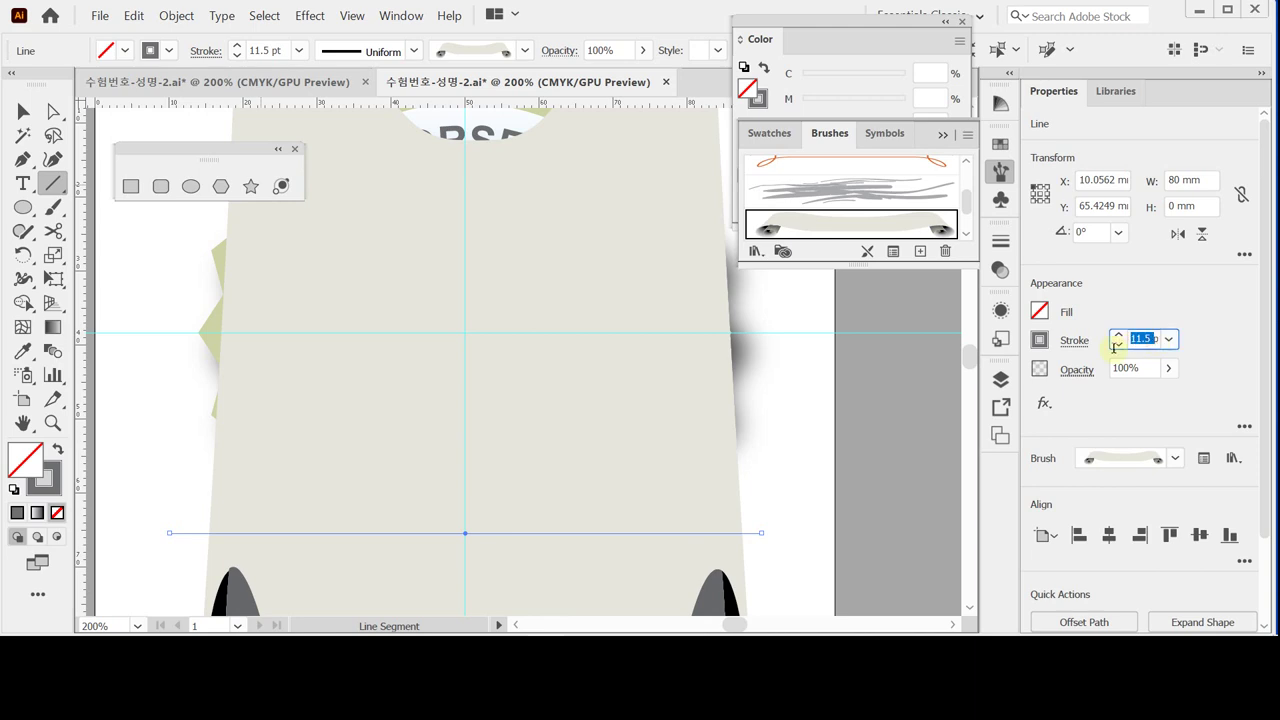
pyautogui.write('1.5pt')
pyautogui.press('Return')
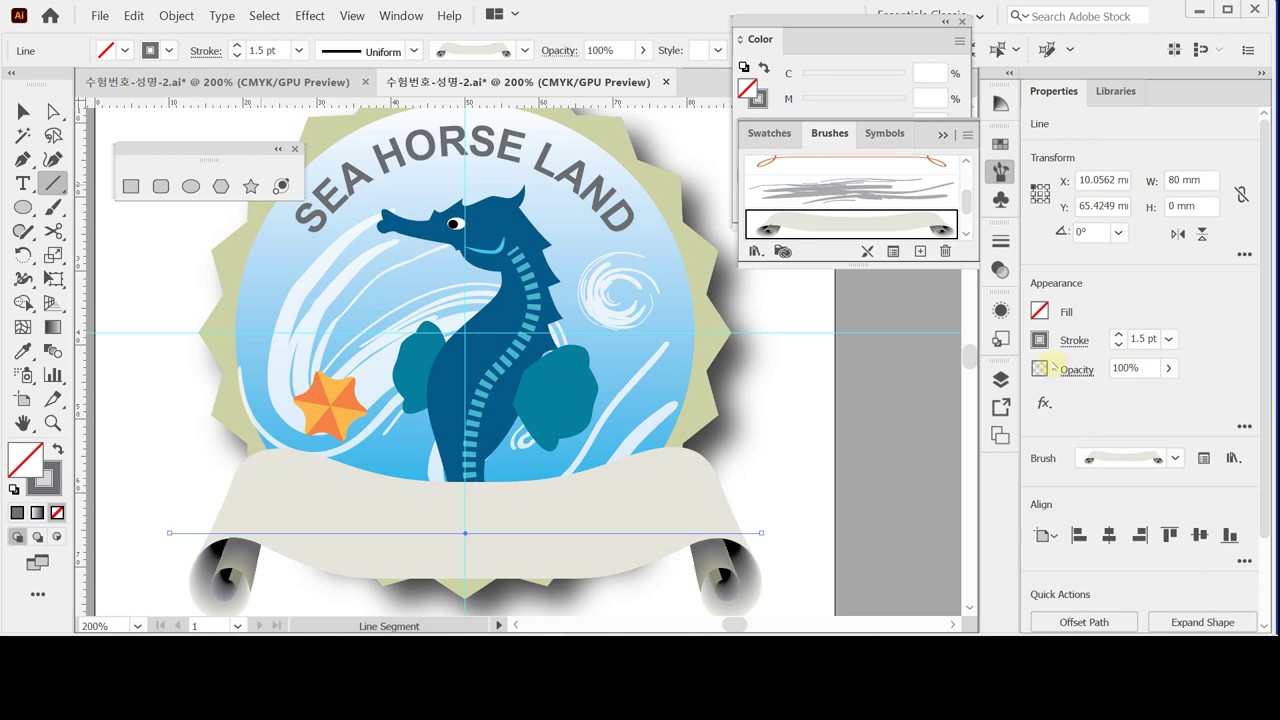
pyautogui.hotkey('ctrl', 's')
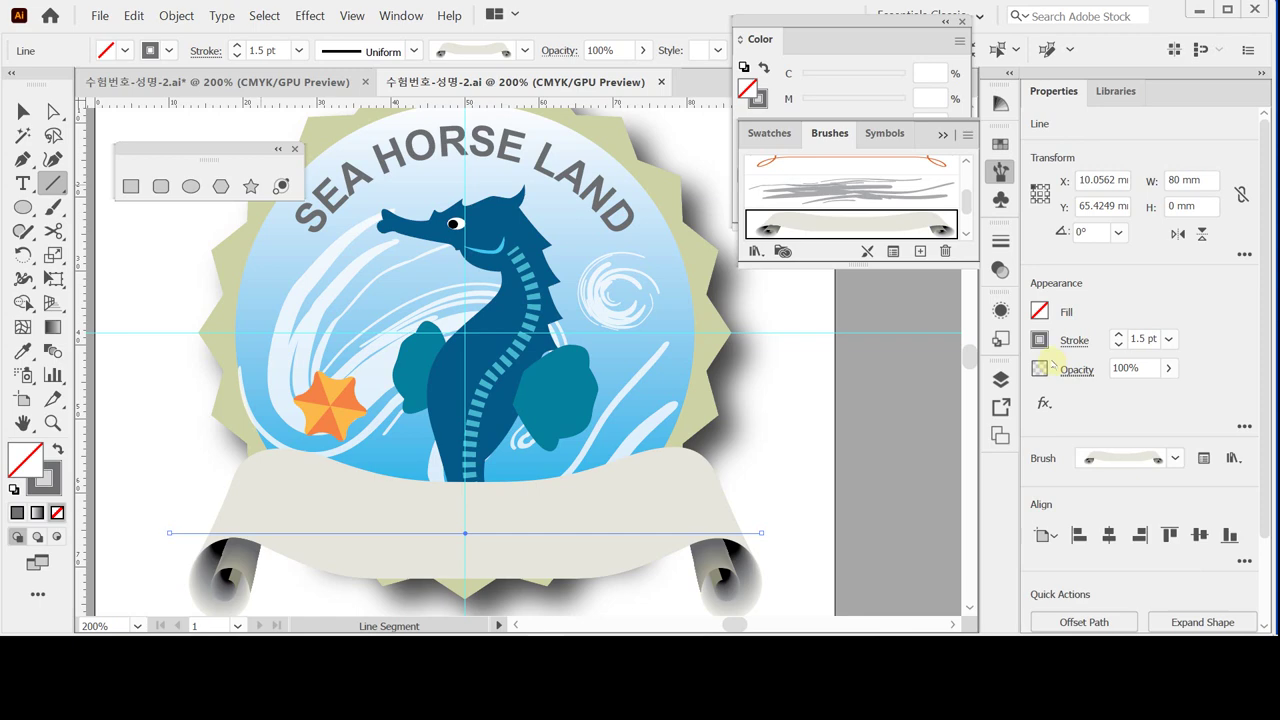
# - Nudge the scroll banner straight down about 3 mm and save the document
pyautogui.press('Down')
pyautogui.press('Down')
pyautogui.press('Down')
pyautogui.press('Down')
pyautogui.press('Down')
pyautogui.press('Down')
pyautogui.press('Down')
pyautogui.press('Down')
pyautogui.press('Down')
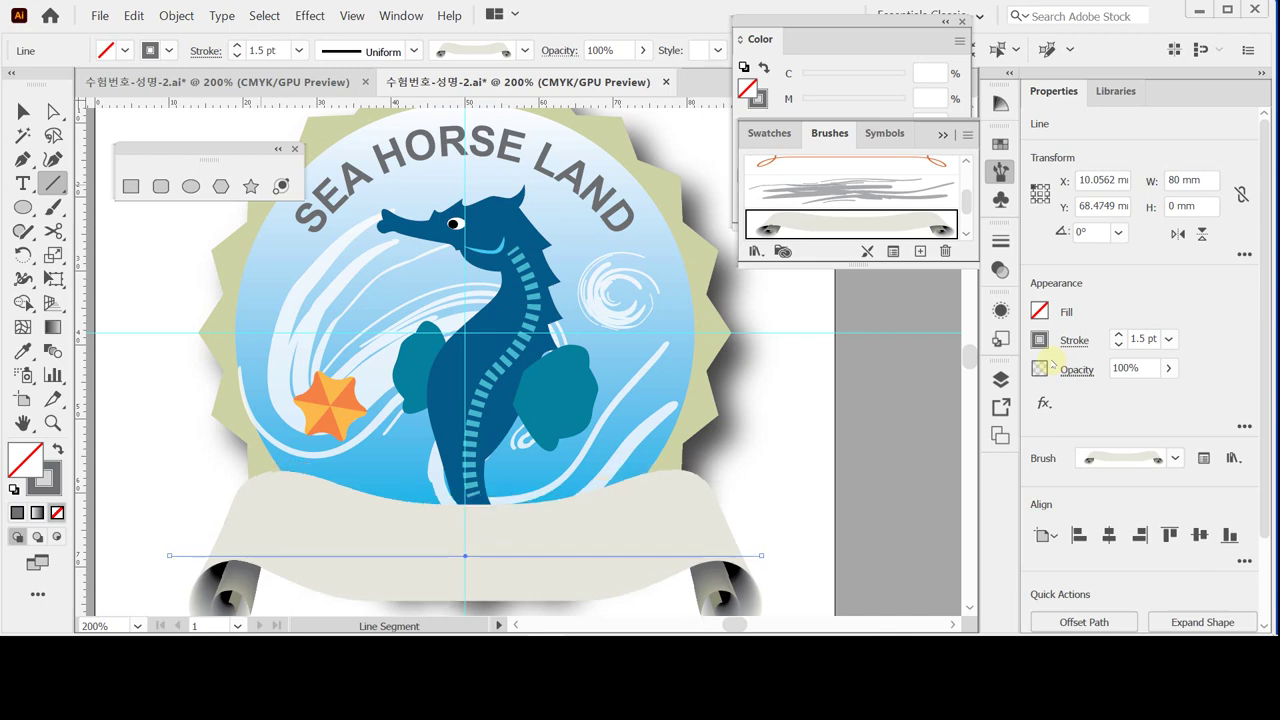
pyautogui.hotkey('ctrl', 's')
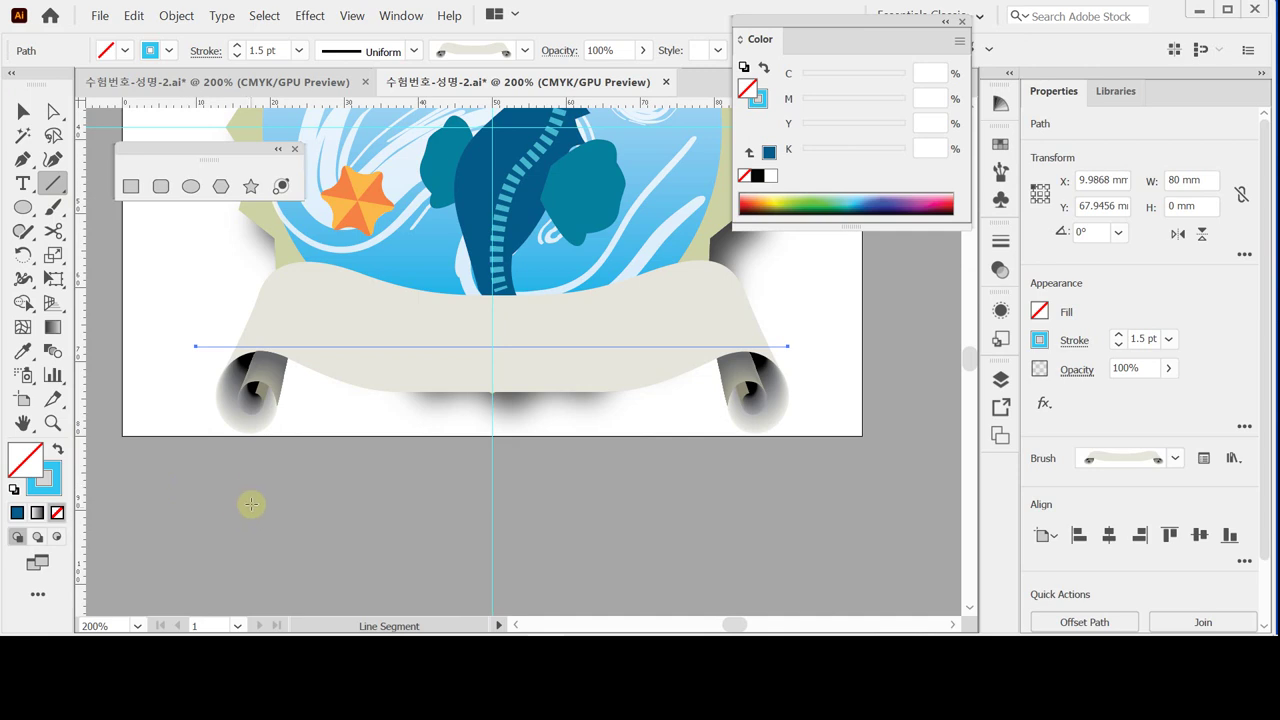
# - Deselect the banner and place a new horizontal point text object over its lower edge
pyautogui.keyDown('ctrl'); pyautogui.click(205, 460); pyautogui.keyUp('ctrl')
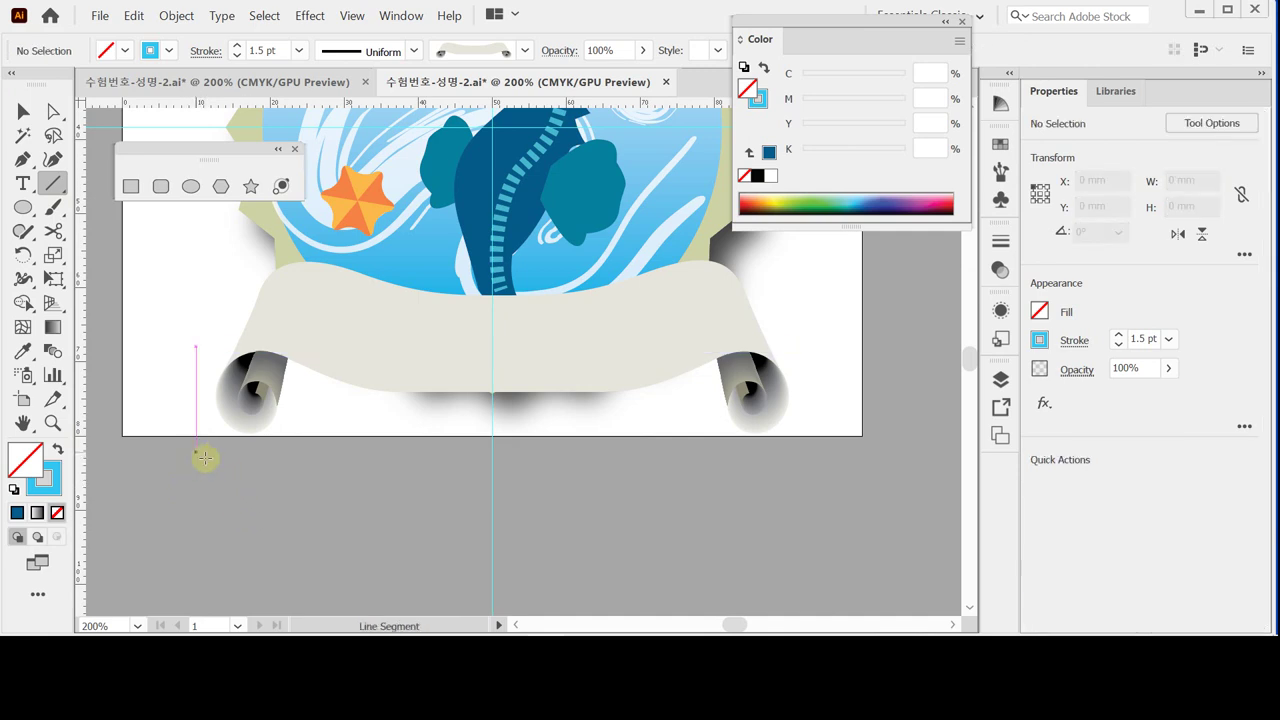
pyautogui.click(22, 186)
pyautogui.click(22, 186)
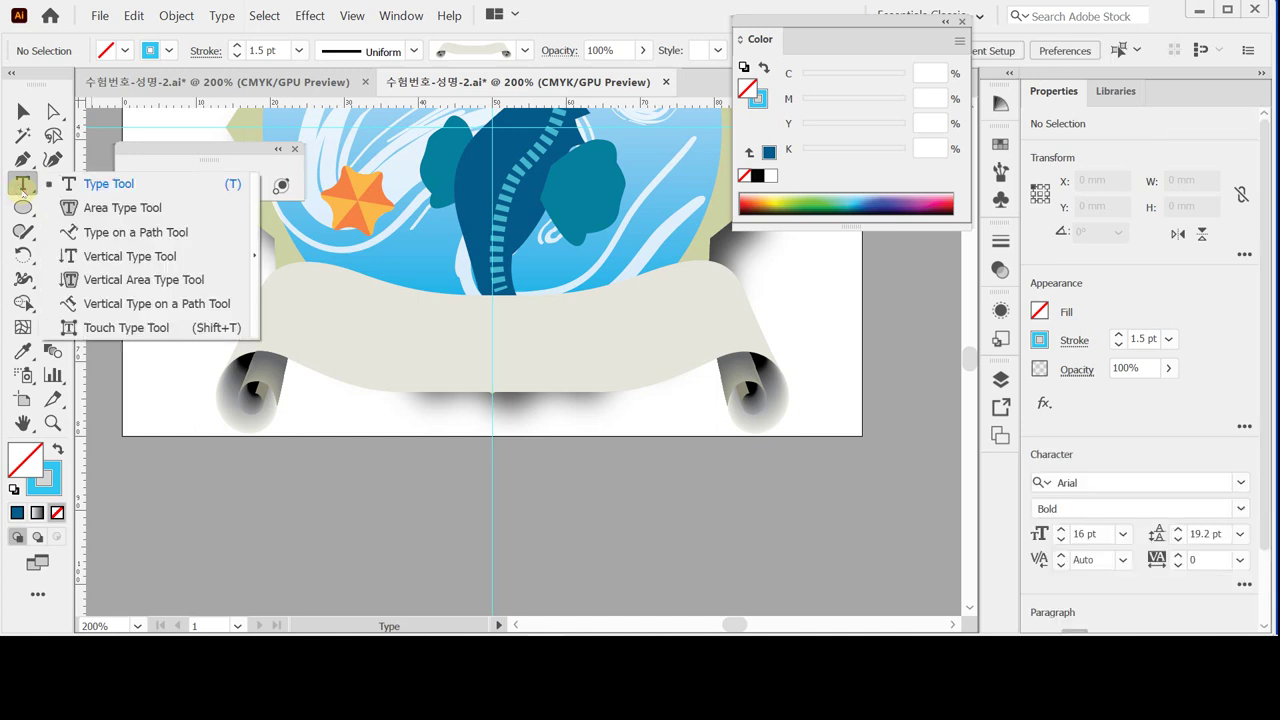
pyautogui.click(100, 185)
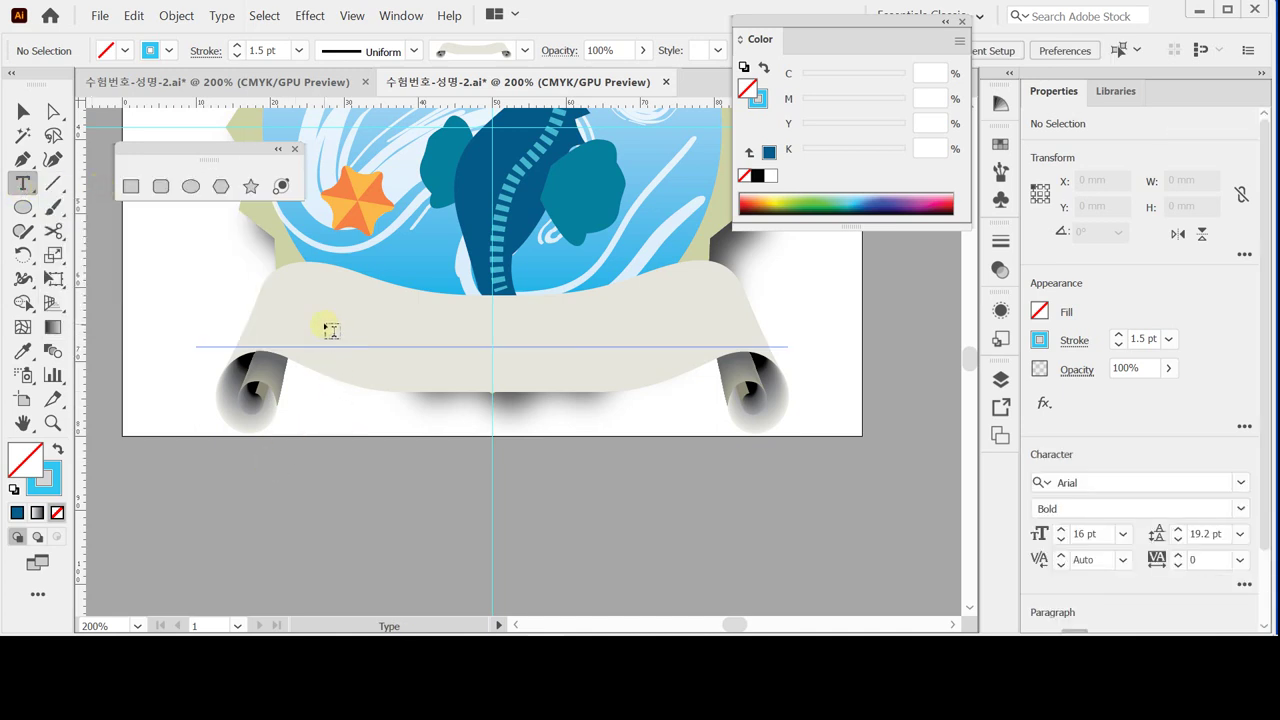
pyautogui.click(333, 412)
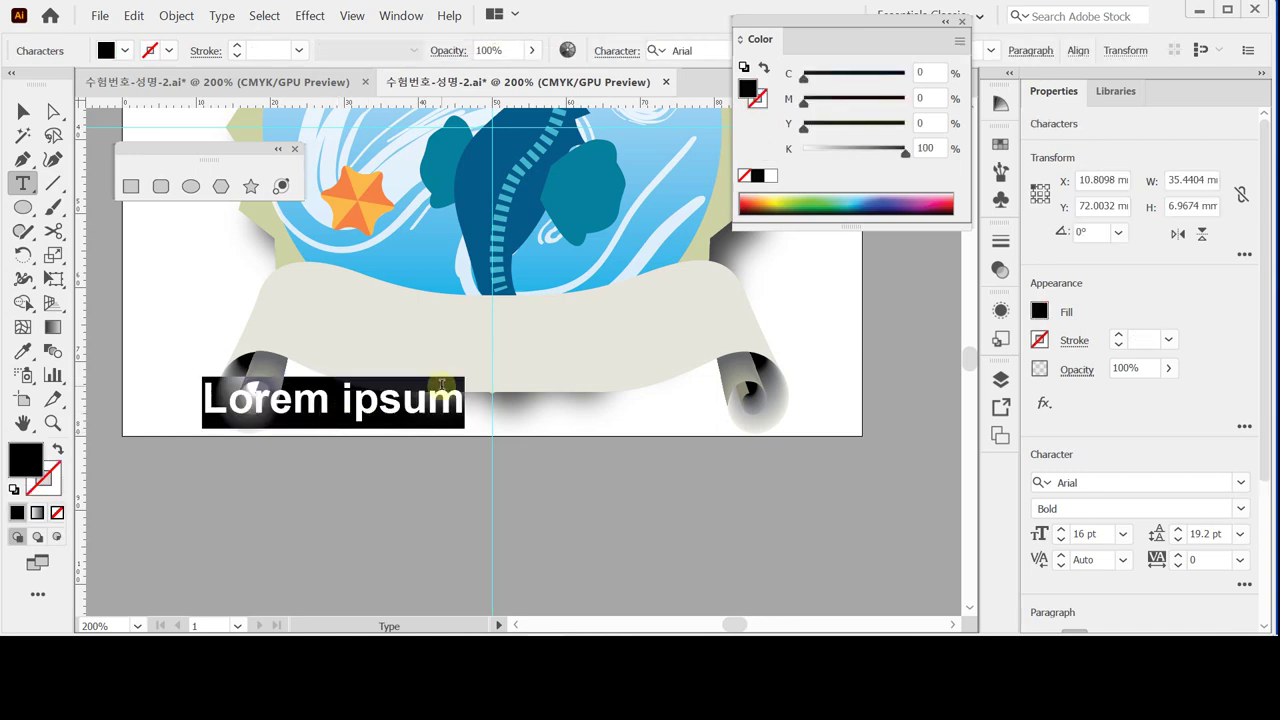
# - Set the placeholder text's font to Times New Roman Bold
pyautogui.press('Escape')
pyautogui.hotkey('ctrl', 't')
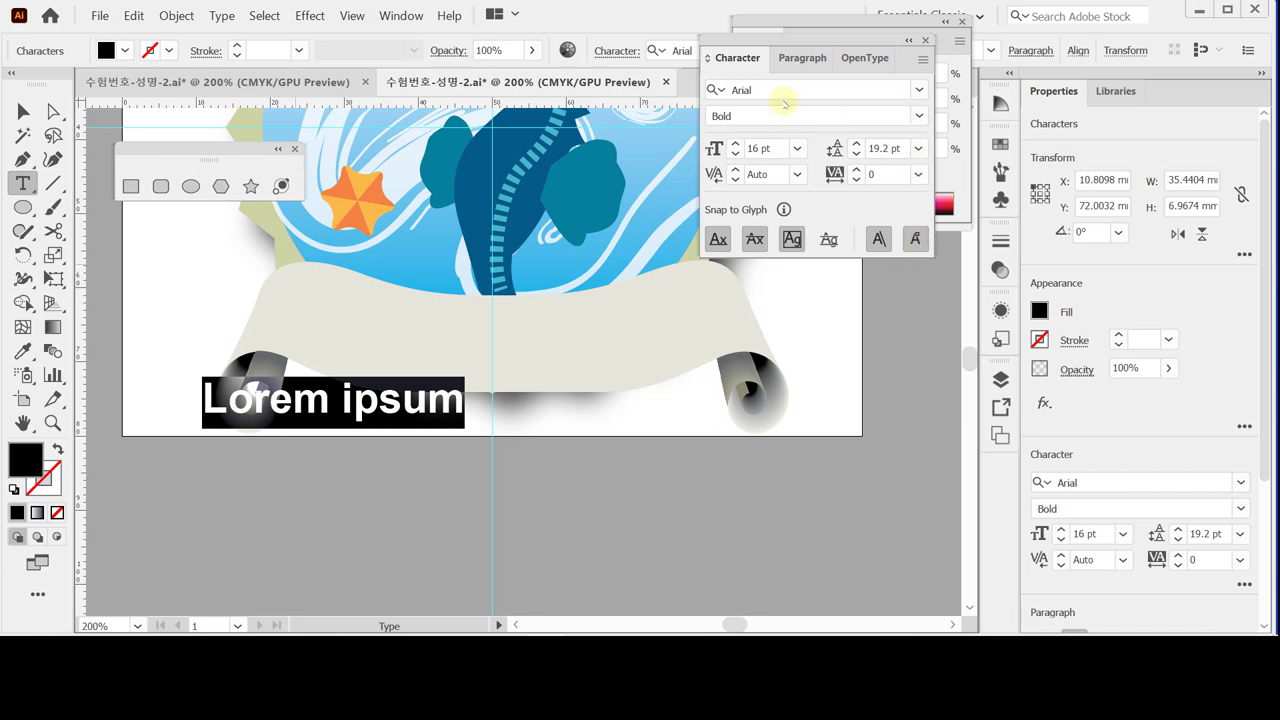
pyautogui.click(781, 91)
pyautogui.click(781, 91)
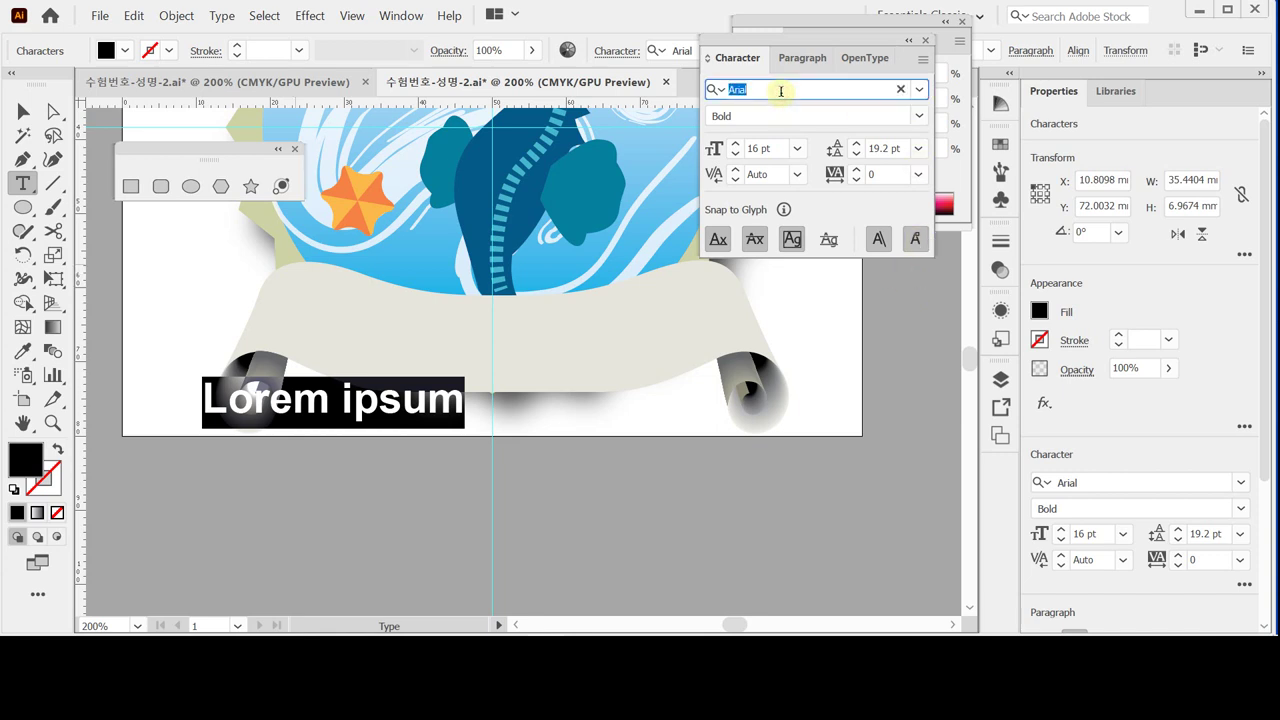
pyautogui.write('tim')
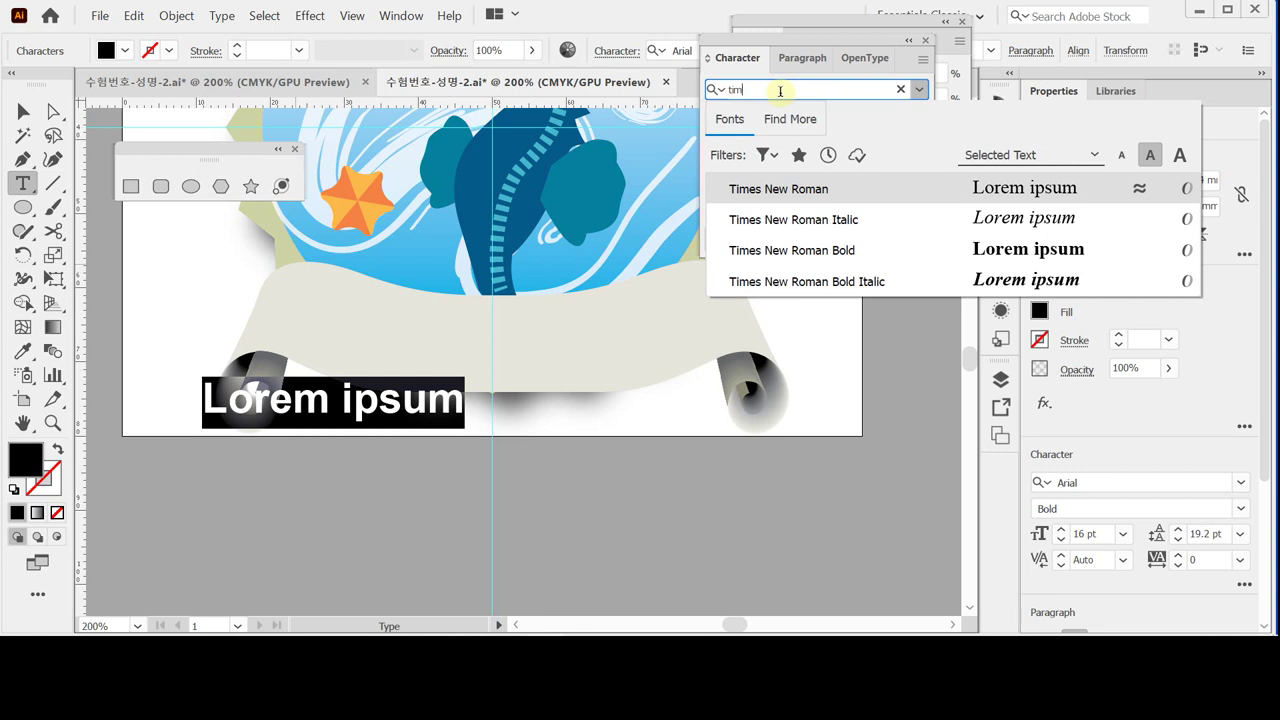
pyautogui.press('Down')
pyautogui.press('Down')
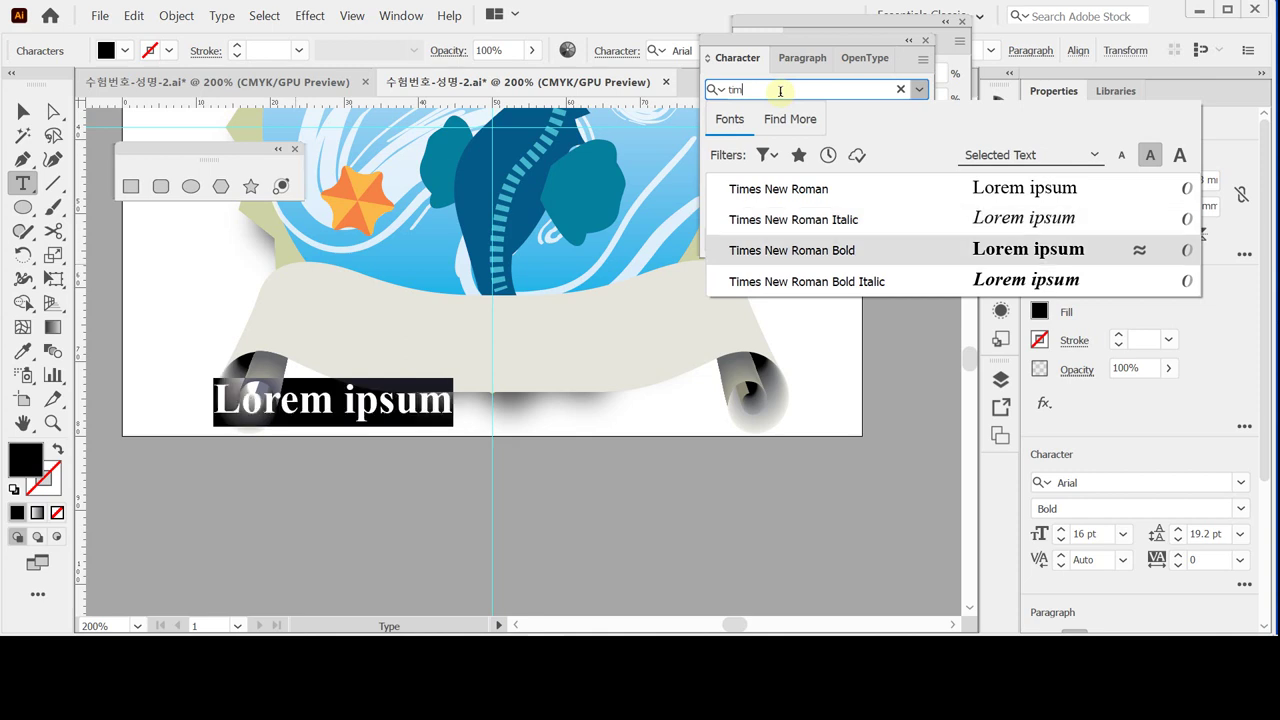
pyautogui.press('Return')
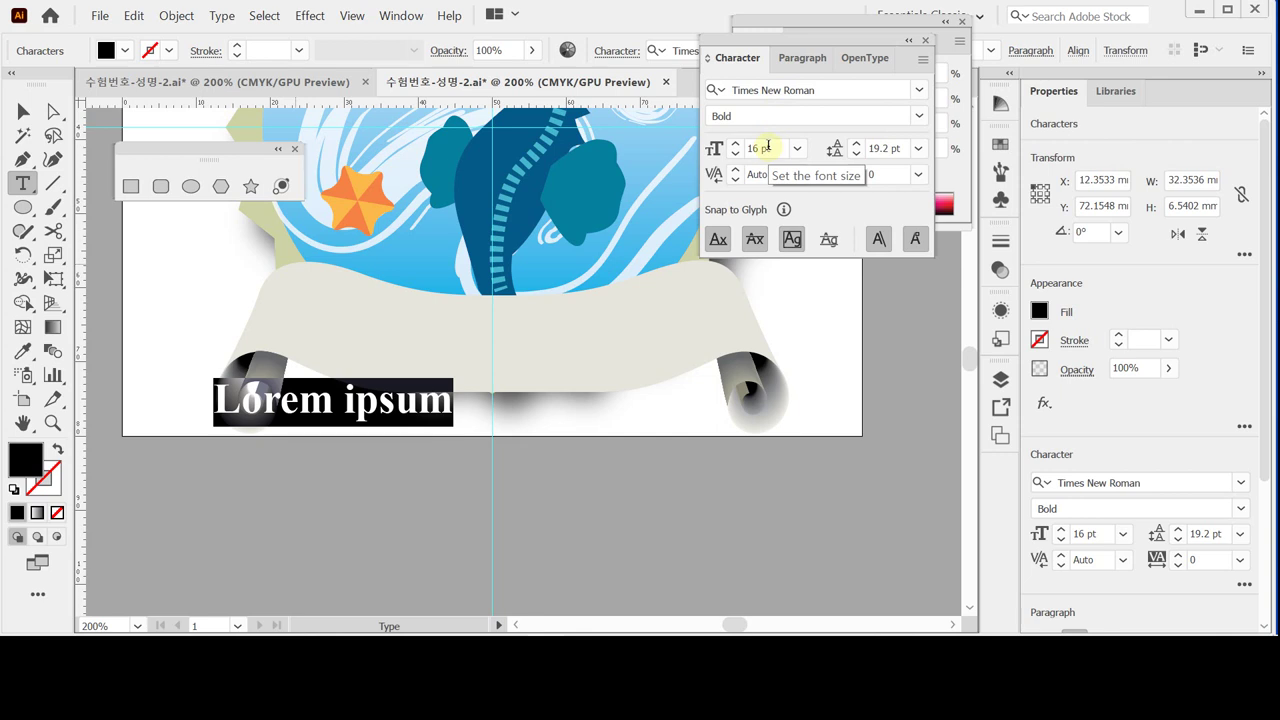
# - Set the placeholder text's font size to 22 pt and close the character settings
pyautogui.moveTo(776, 149); pyautogui.dragTo(732, 148)
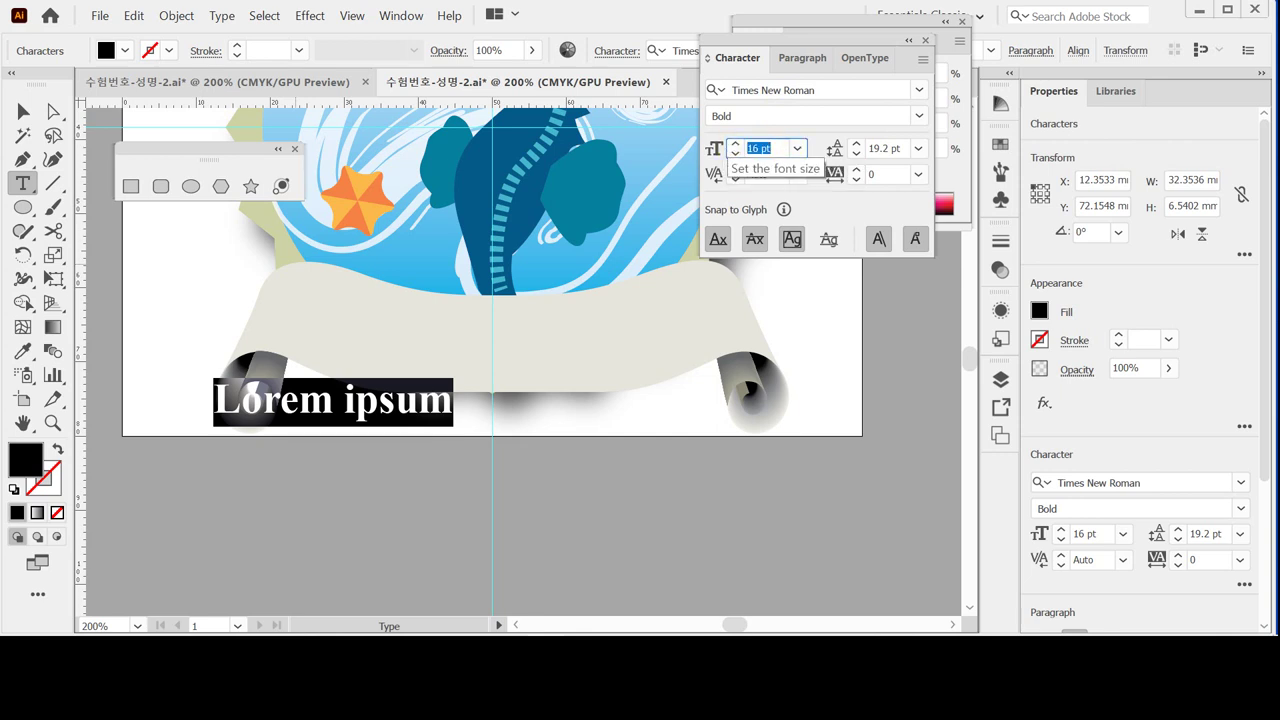
pyautogui.write('22')
pyautogui.press('Return')
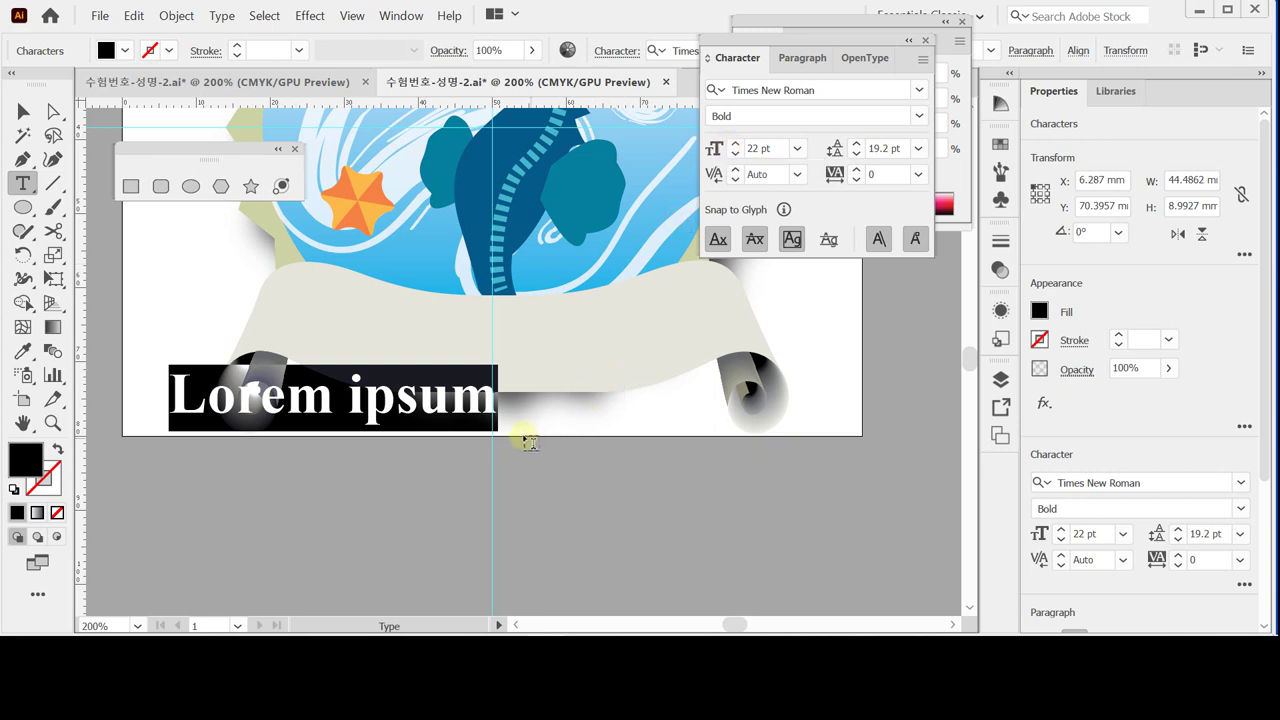
pyautogui.press('Escape')
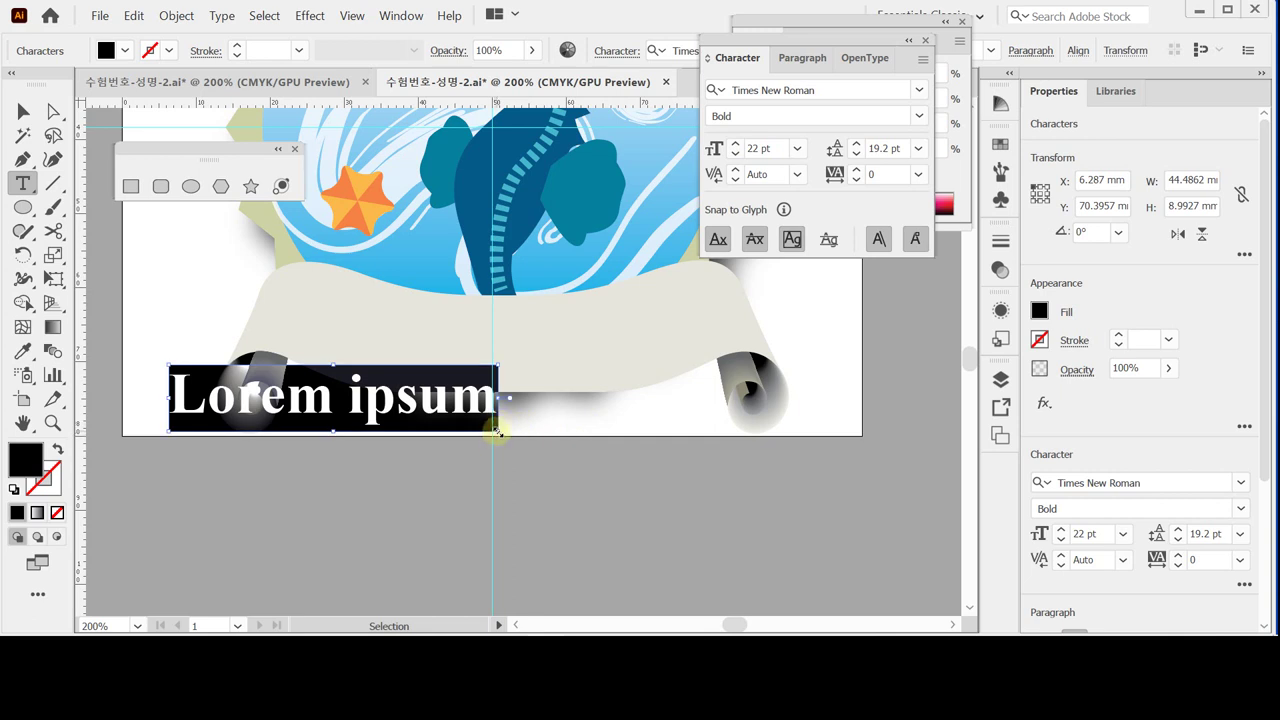
pyautogui.keyDown('ctrl'); pyautogui.click(861, 390); pyautogui.keyUp('ctrl')
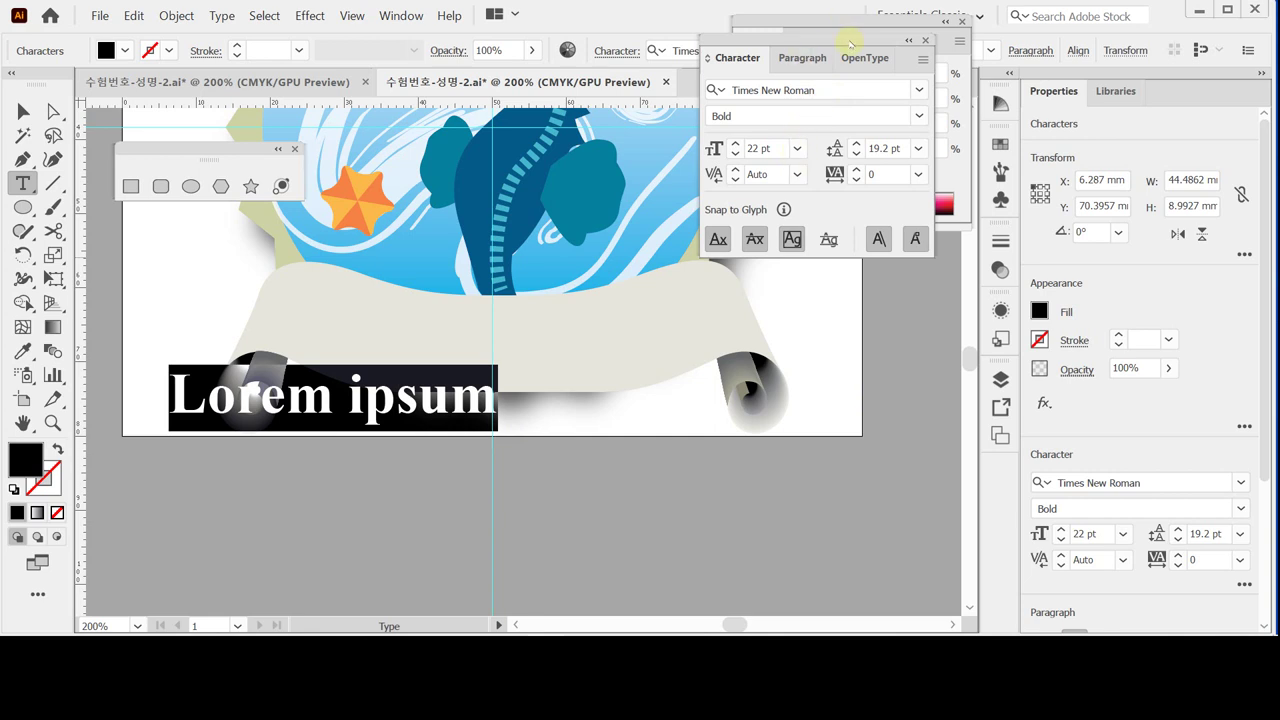
pyautogui.hotkey('ctrl', 't')
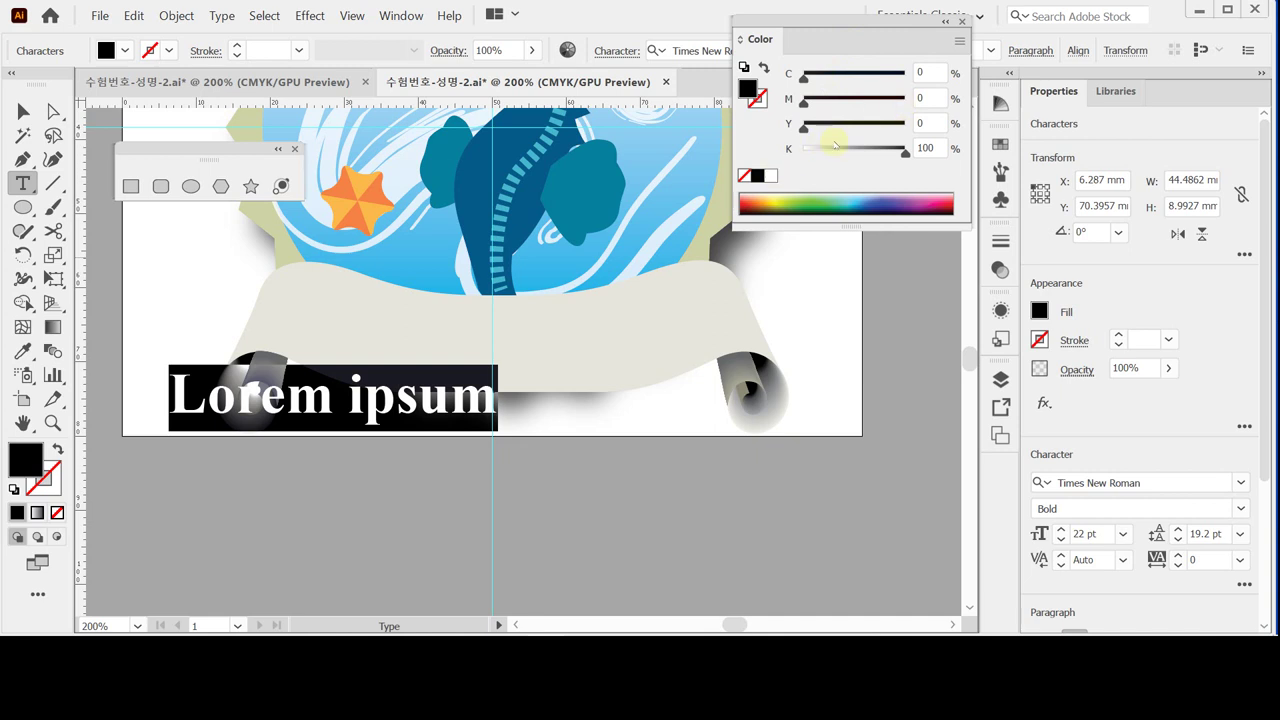
# - Set the placeholder text's fill color to C 100, M 70, Y 30, K 0
pyautogui.click(770, 176)
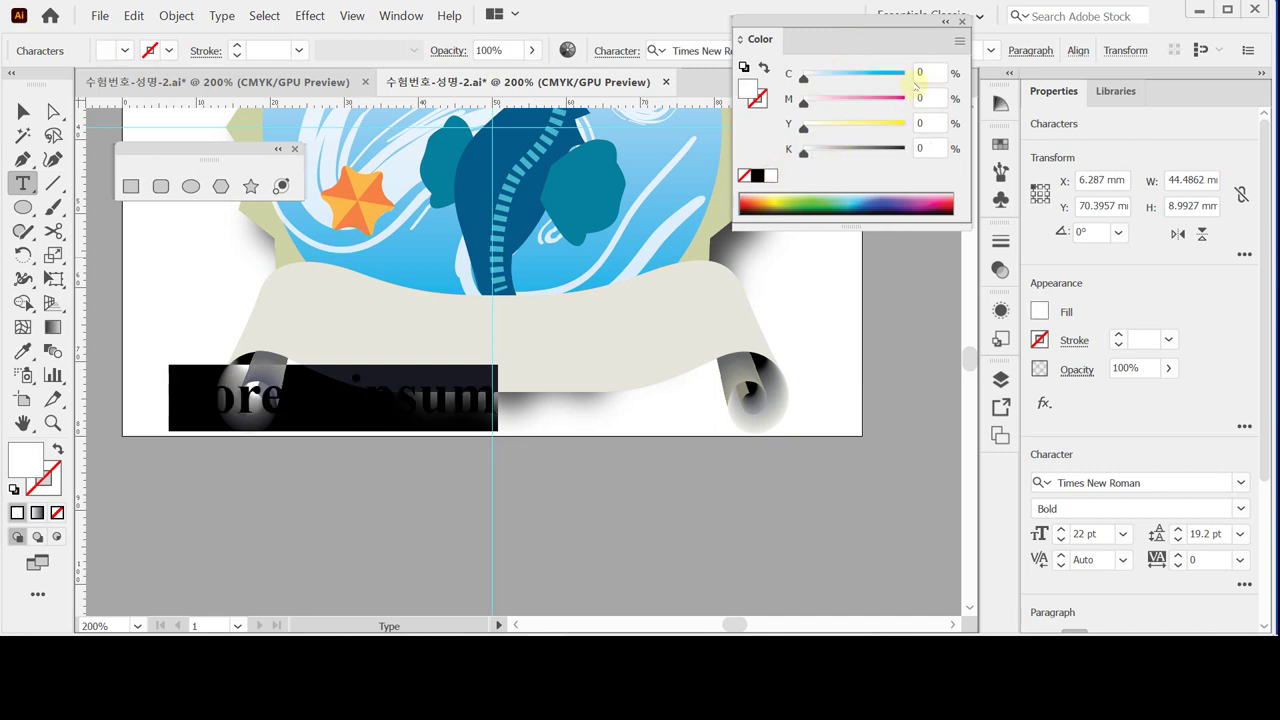
pyautogui.click(928, 72)
pyautogui.write('100')
pyautogui.press('Tab')
pyautogui.write('70')
pyautogui.press('Tab')
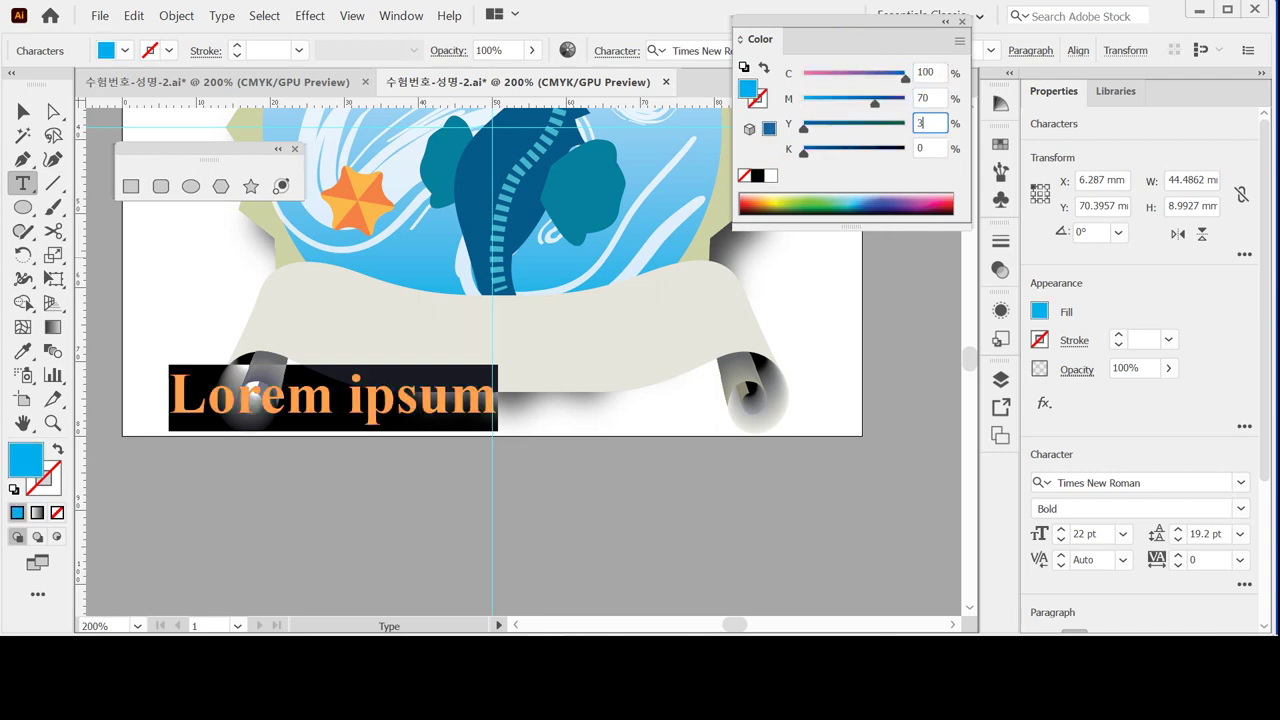
pyautogui.write('30')
pyautogui.press('Return')
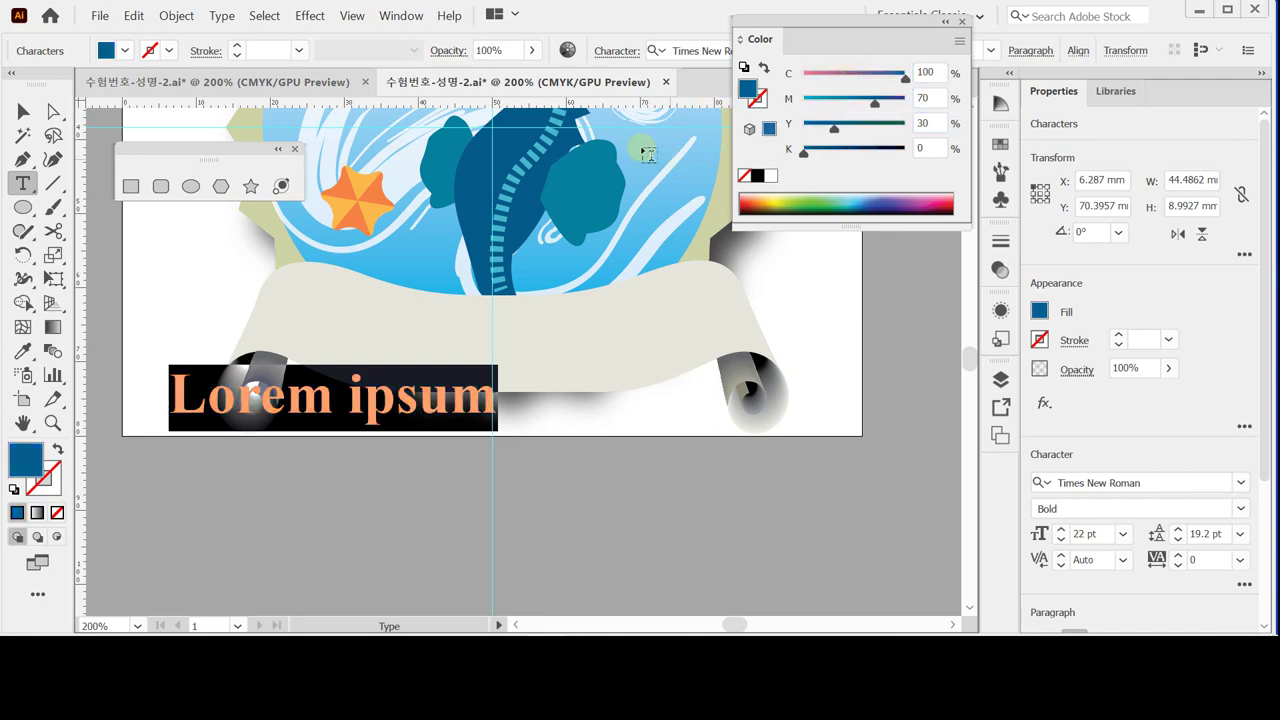
# - Replace the placeholder text with "1st Anniversary"
pyautogui.write('1st')
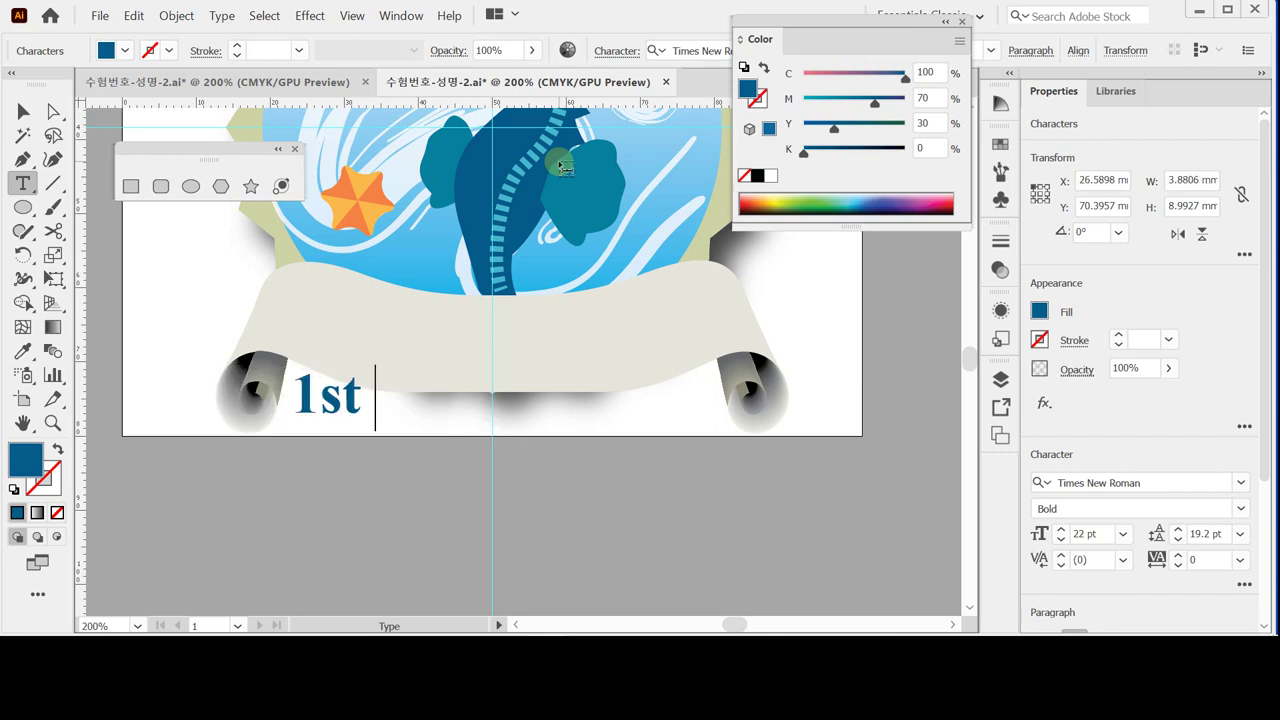
pyautogui.write(' An')
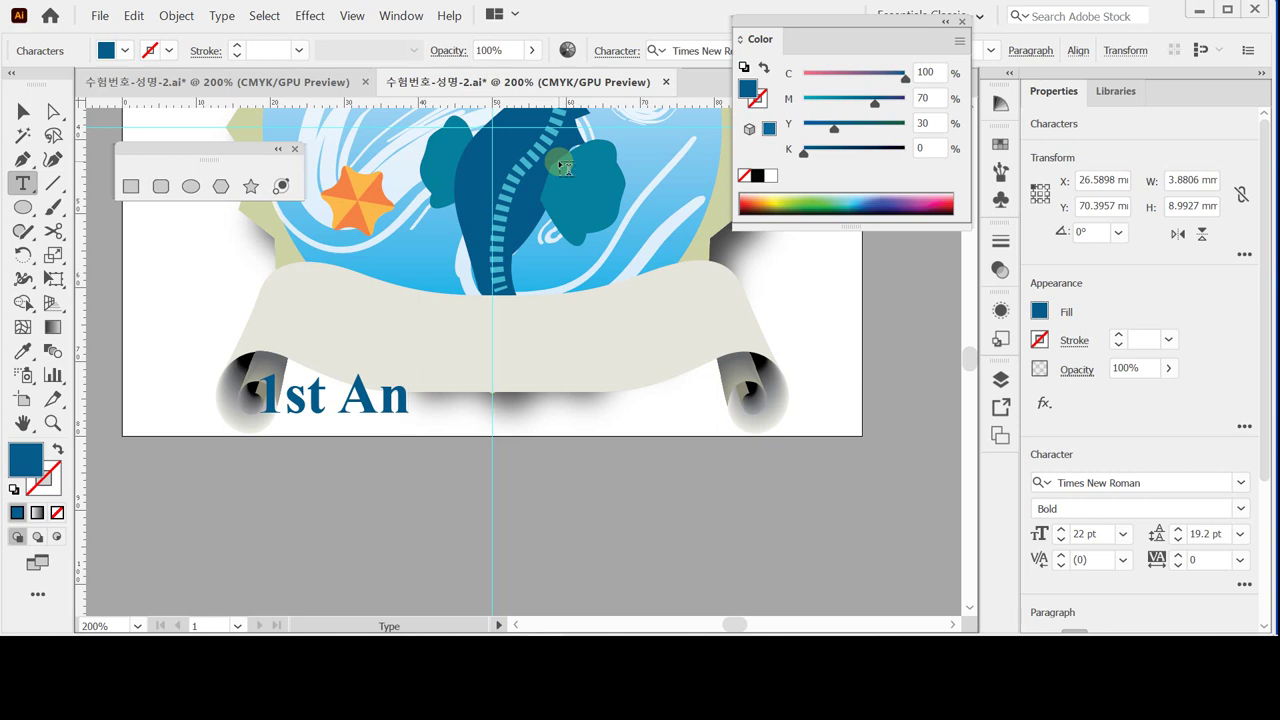
pyautogui.write('ni')
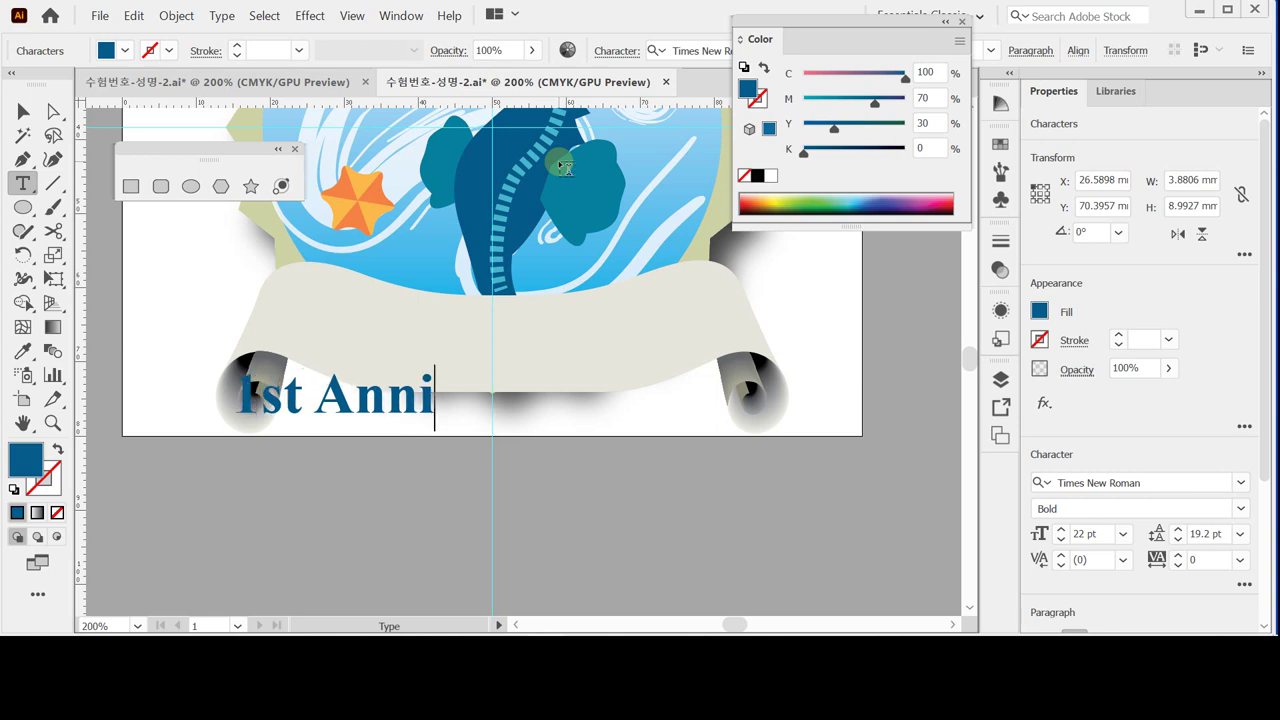
pyautogui.write('ve')
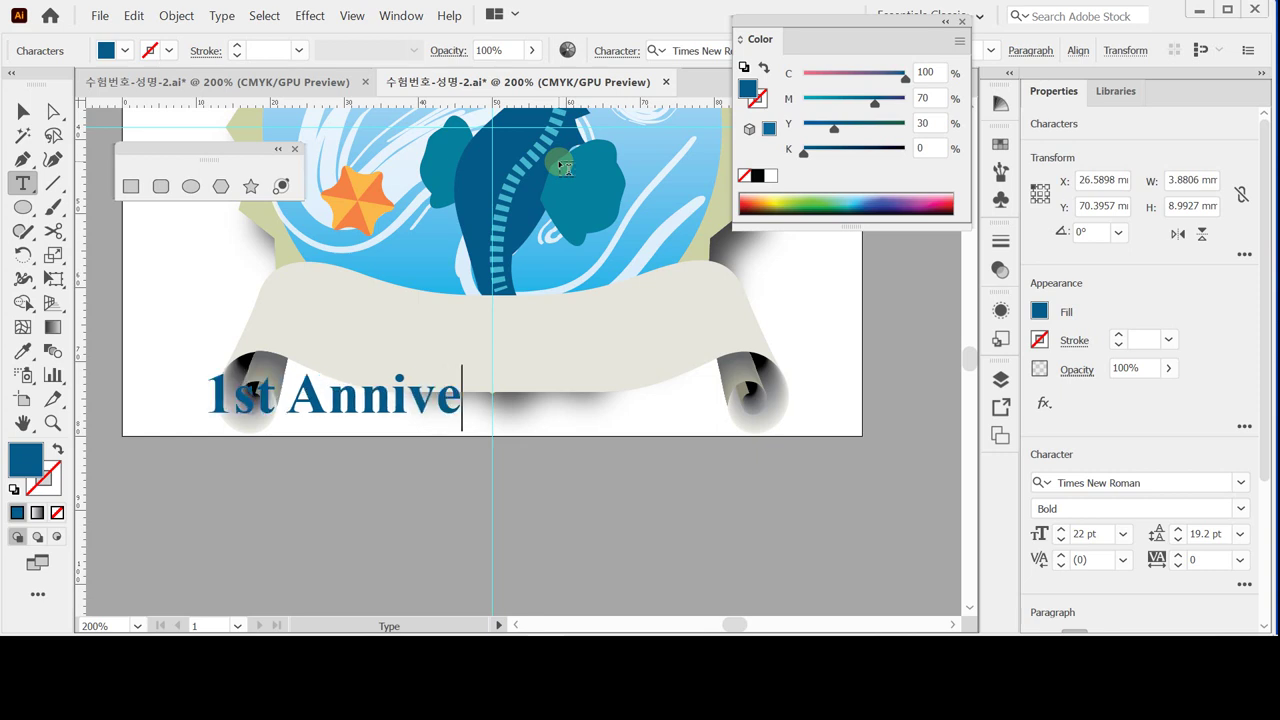
pyautogui.write('rsary')
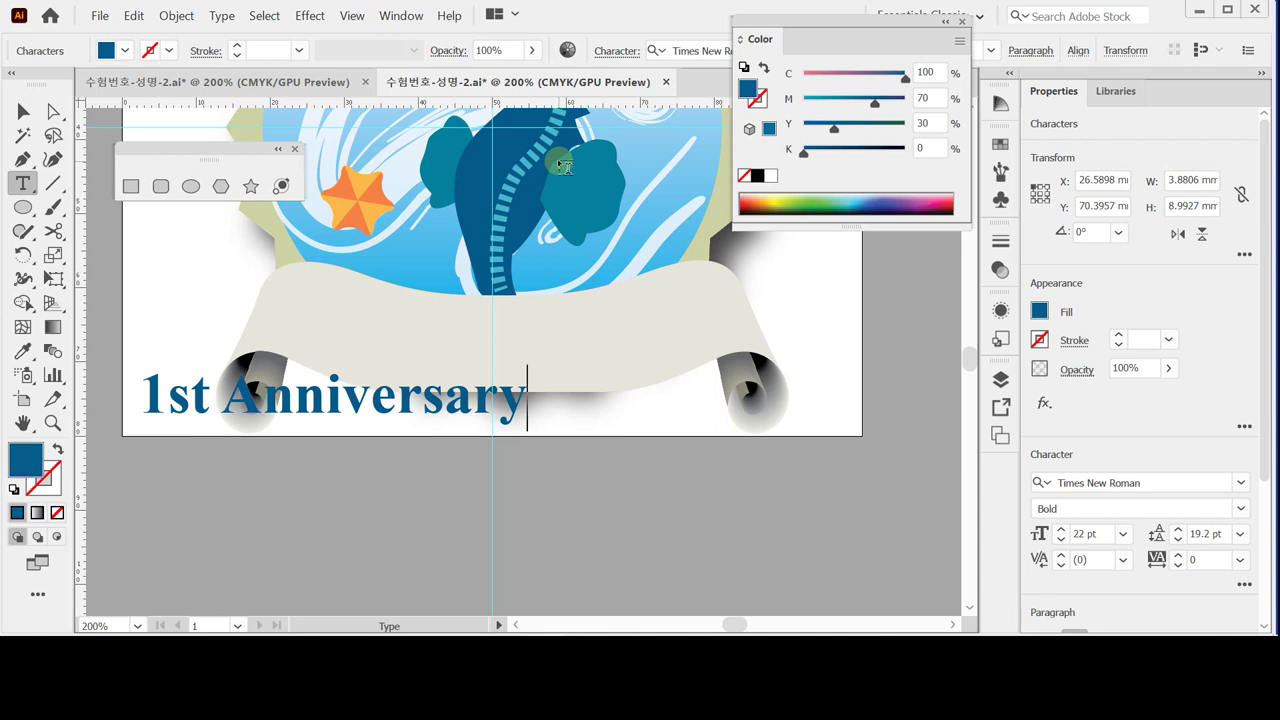
# - Move the "1st Anniversary" text onto the middle of the banner and nudge it 1.5 mm left
pyautogui.keyDown('ctrl'); pyautogui.click(428, 410); pyautogui.keyUp('ctrl')
pyautogui.moveTo(366, 405); pyautogui.dragTo(544, 340)
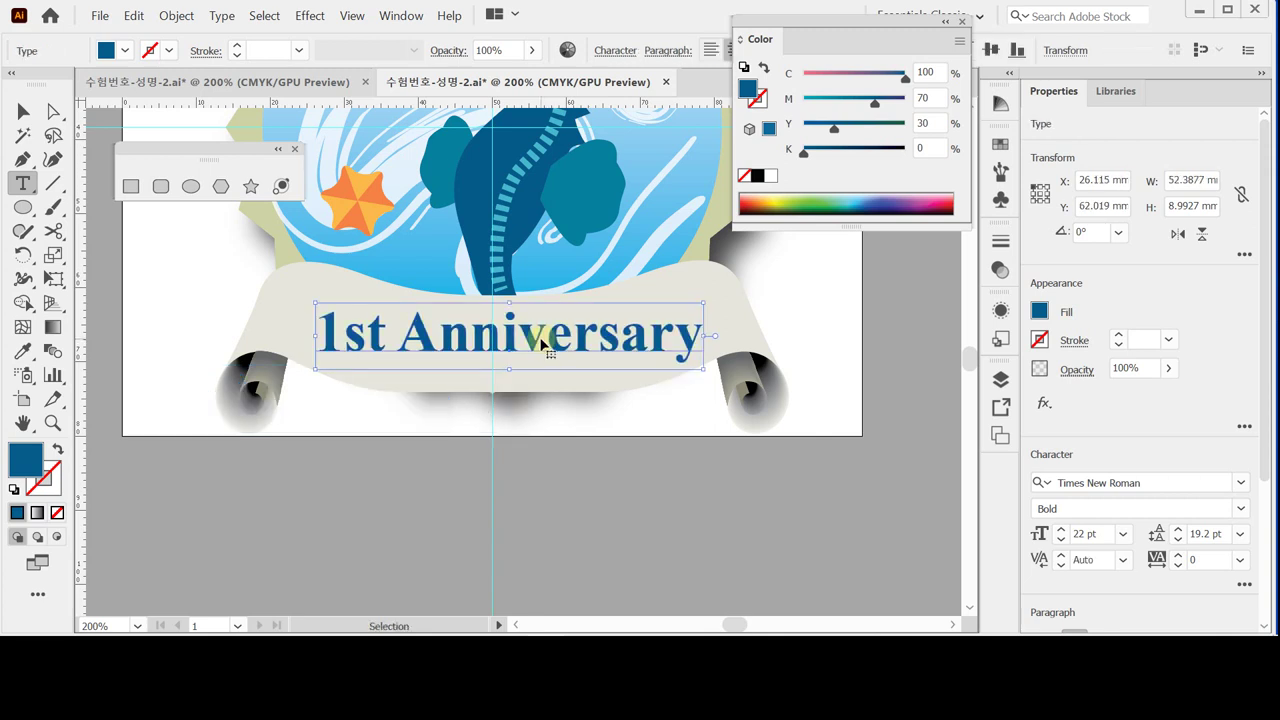
pyautogui.press('Left')
pyautogui.press('Left')
pyautogui.press('Left')
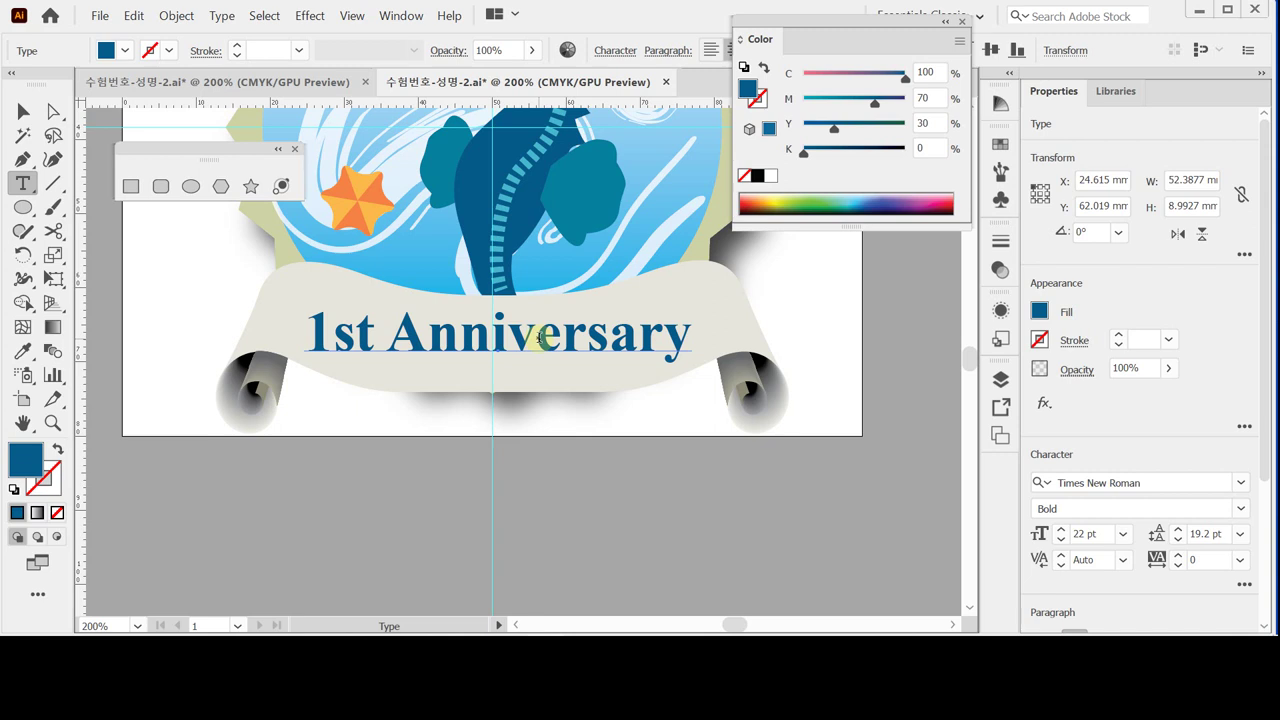
# - Convert the "1st Anniversary" text to outlines and enter isolation mode for the outlined letter group
pyautogui.click(533, 339)
pyautogui.rightClick(379, 342)
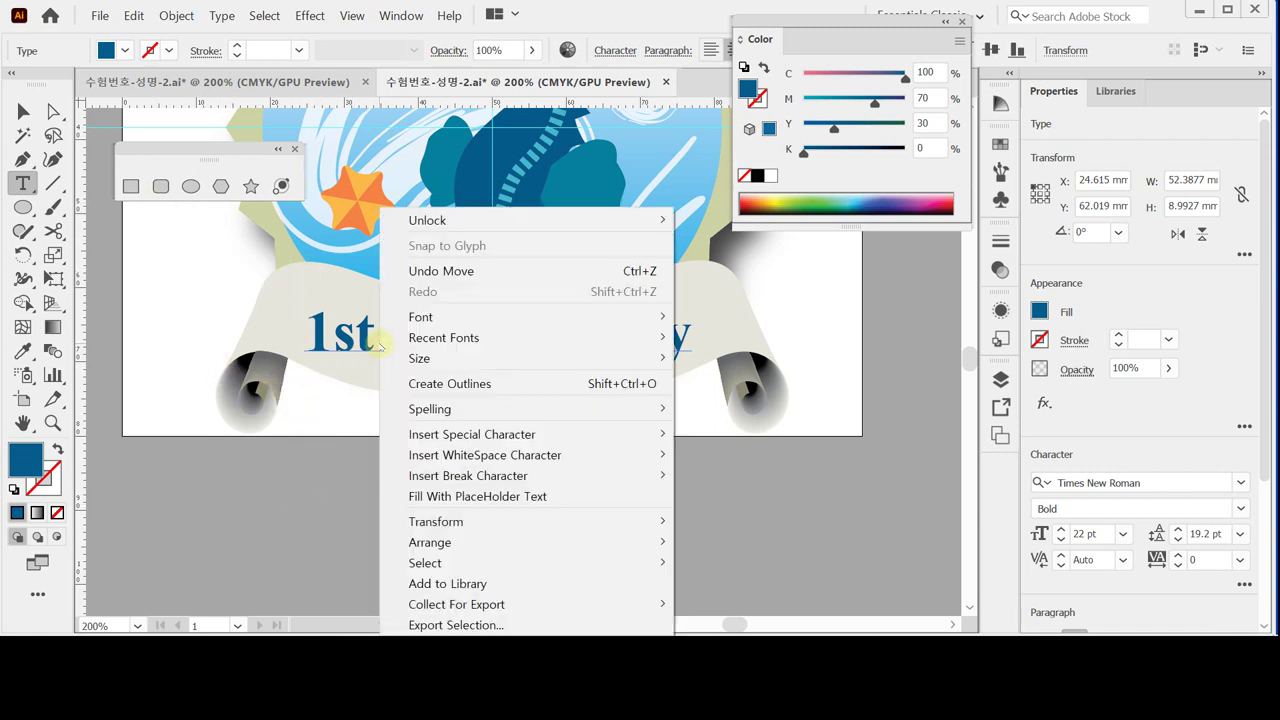
pyautogui.click(437, 384)
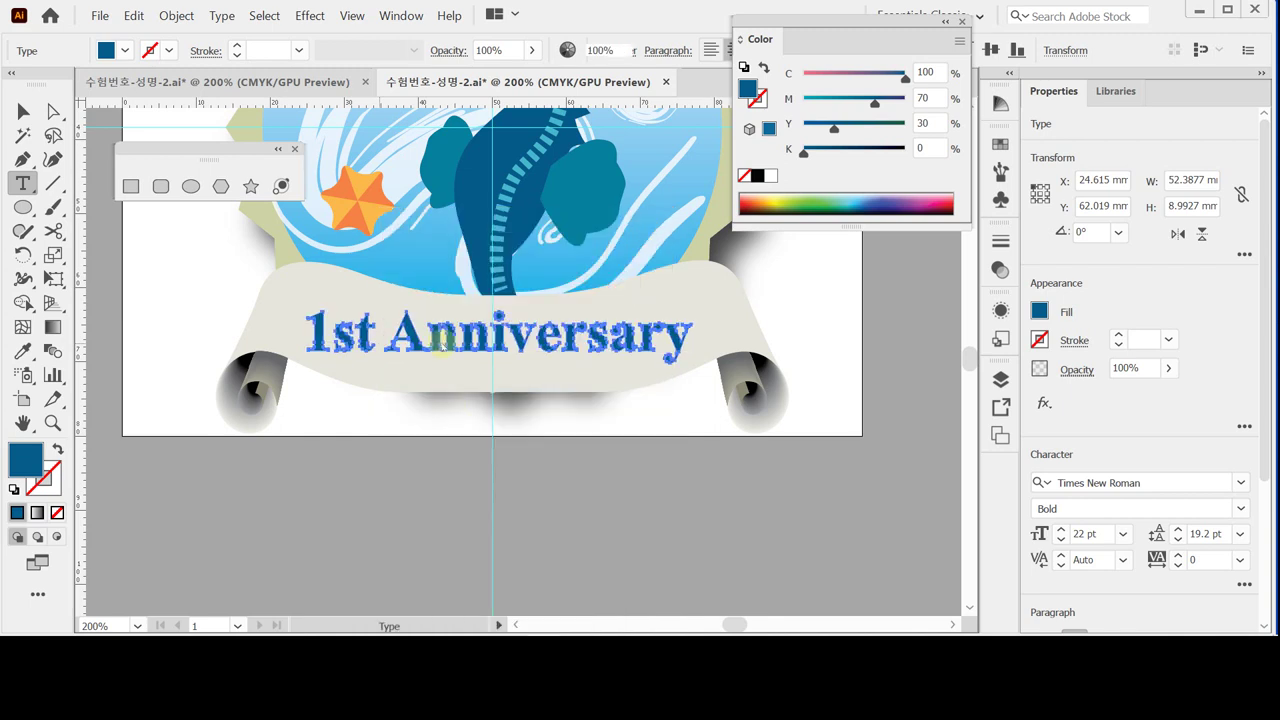
pyautogui.scroll(1, 610, 372)
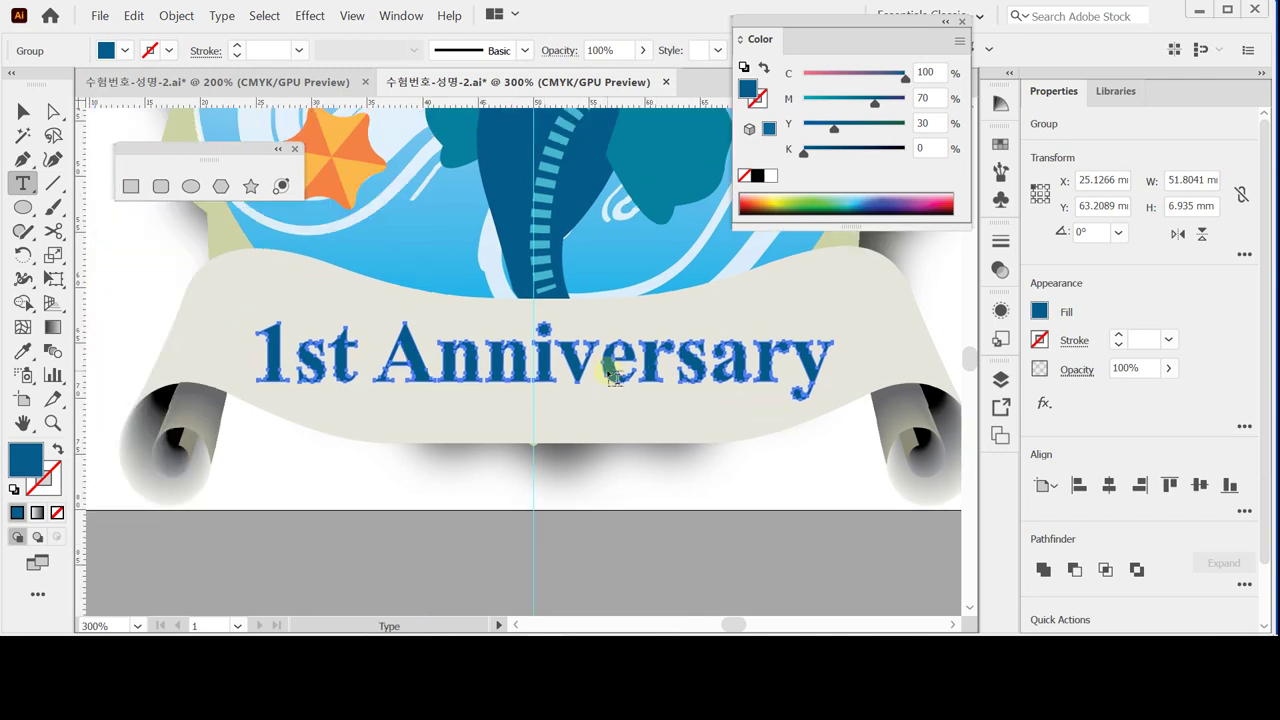
pyautogui.press('ctrl')
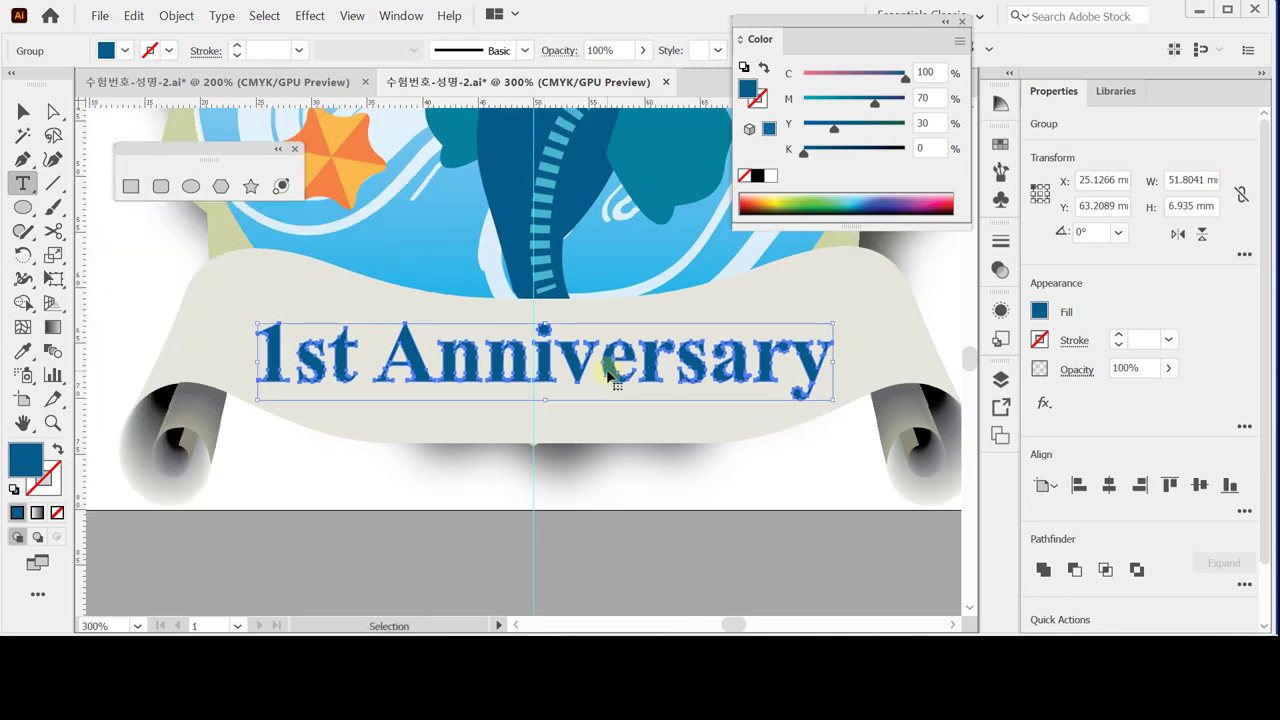
pyautogui.doubleClick(610, 372)
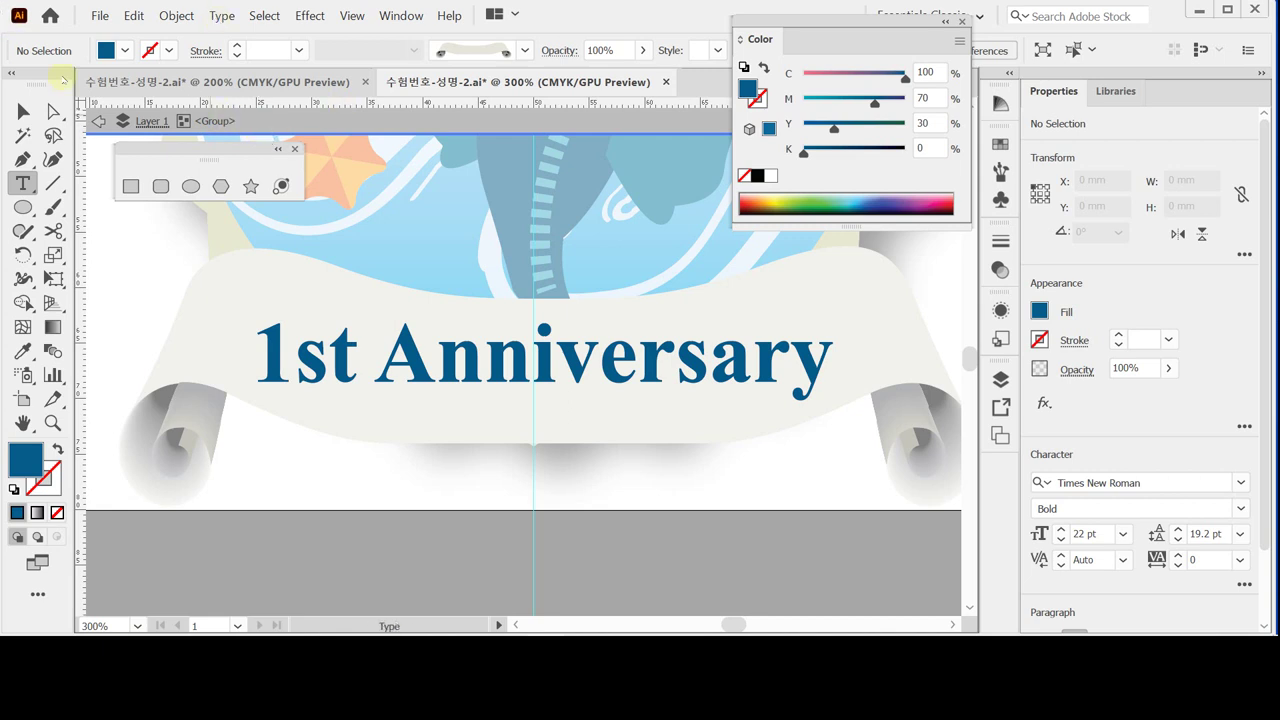
# - Draw an open wavy path about 58 mm wide across the letters with the Pen tool, using no fill and a 1 pt black stroke
pyautogui.click(22, 159)
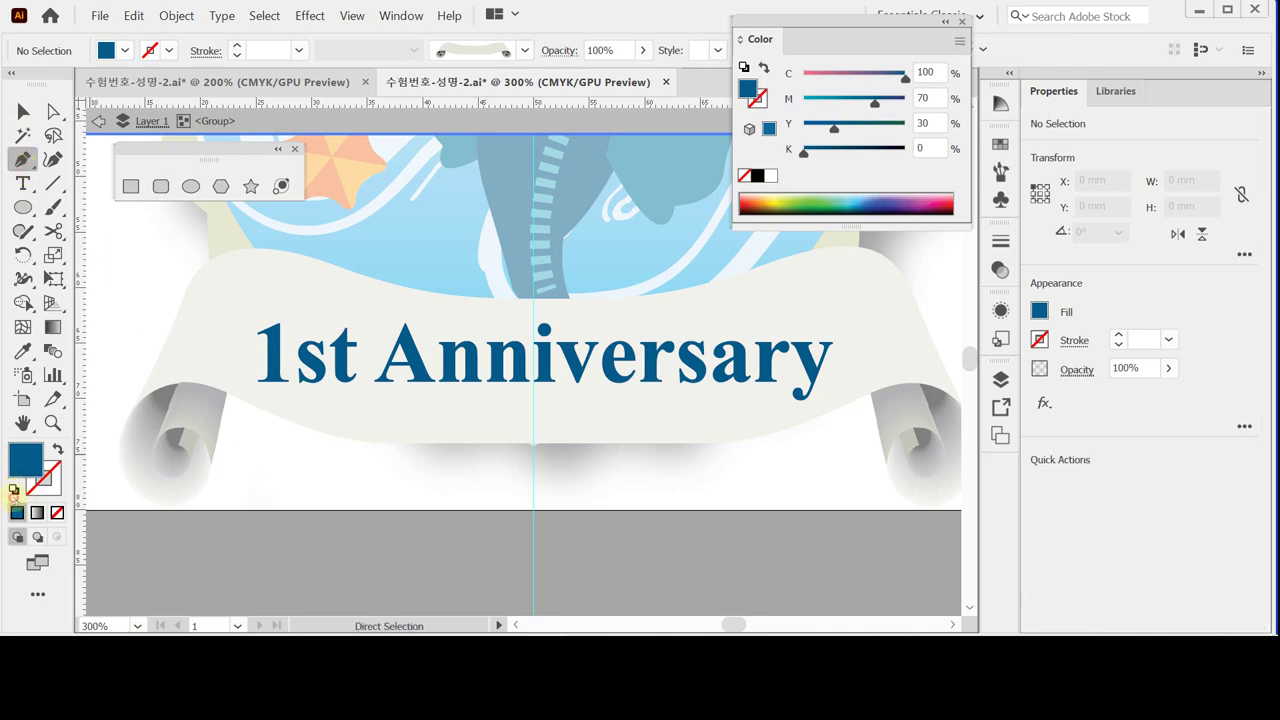
pyautogui.click(13, 490)
pyautogui.click(57, 511)
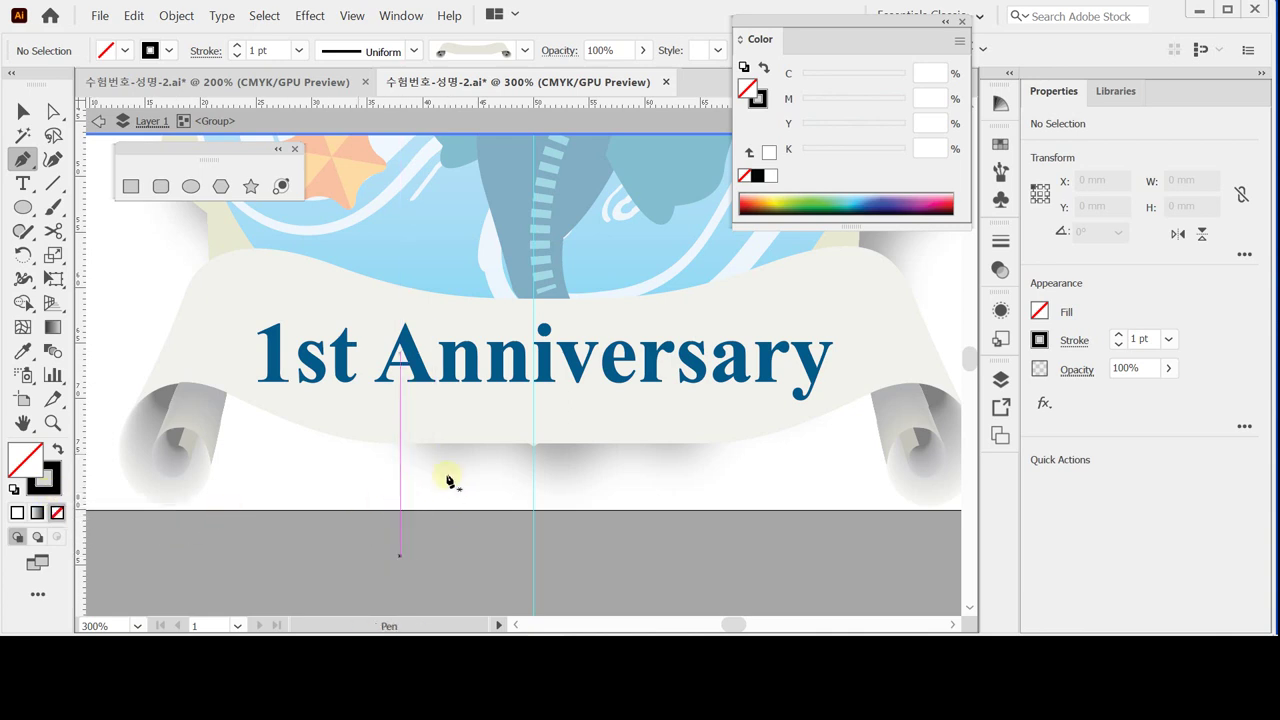
pyautogui.click(221, 329)
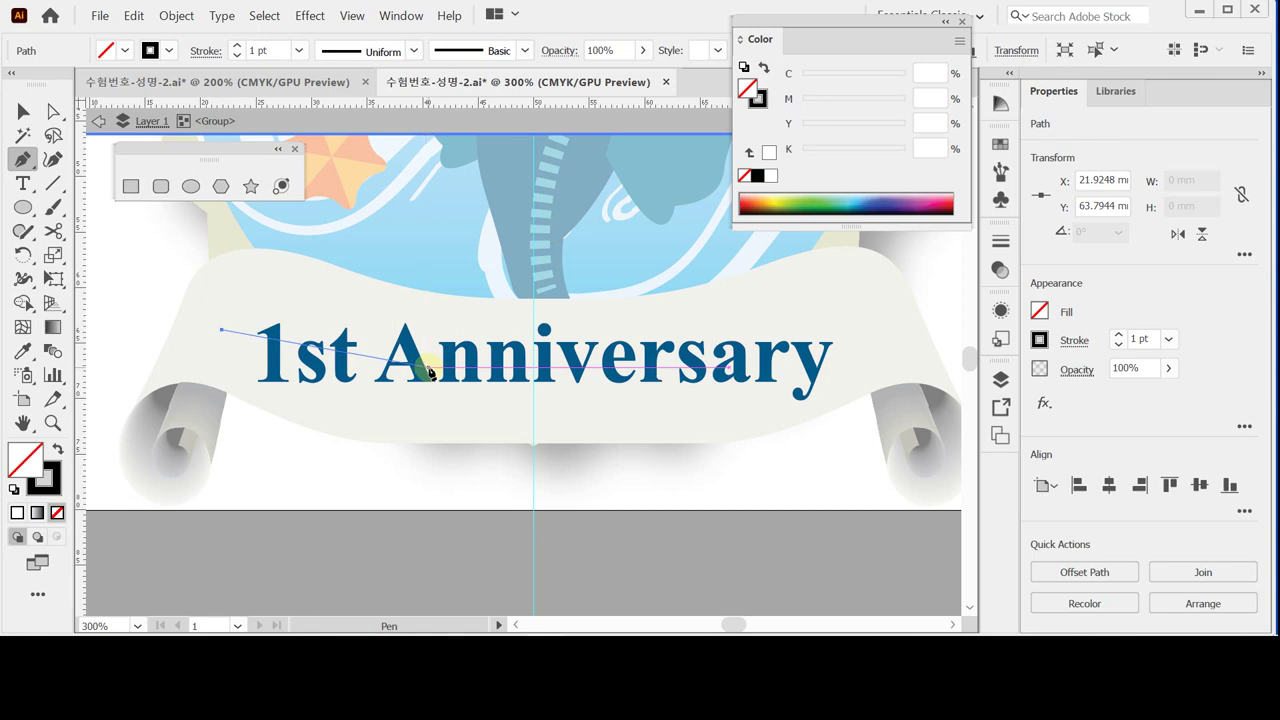
pyautogui.moveTo(428, 371); pyautogui.dragTo(493, 355)
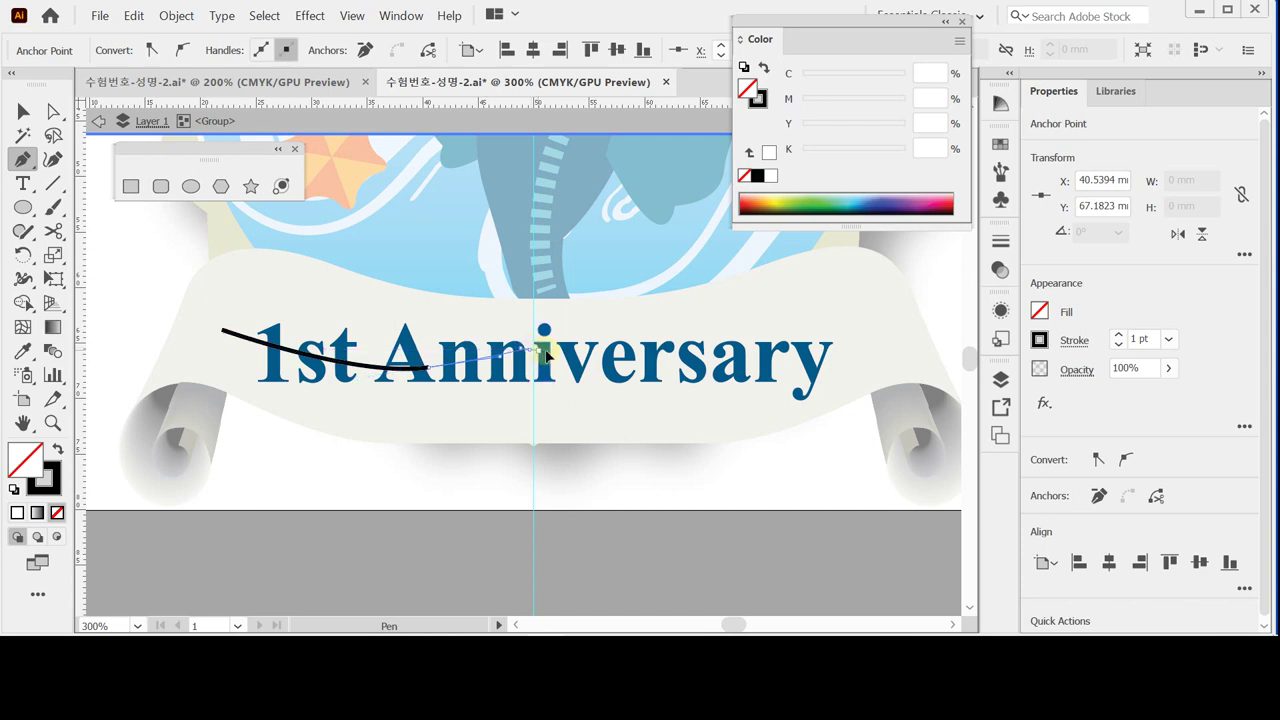
pyautogui.moveTo(527, 349); pyautogui.dragTo(666, 373)
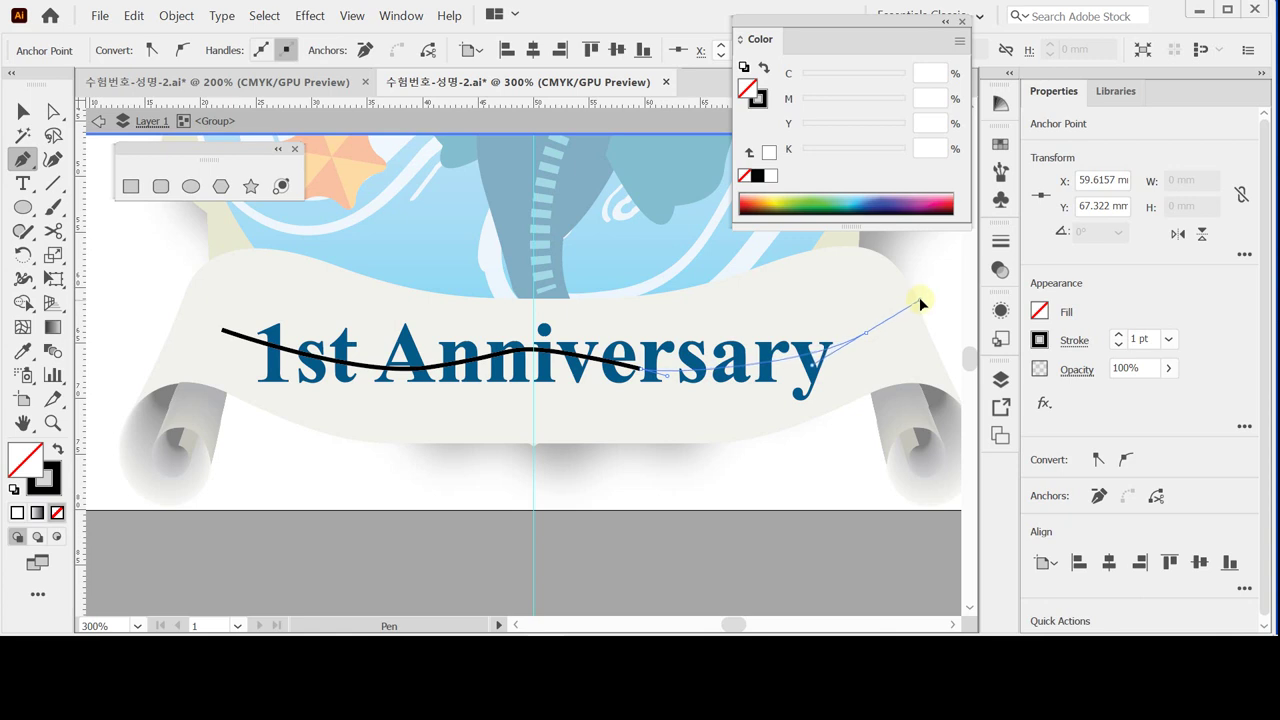
pyautogui.moveTo(920, 303); pyautogui.dragTo(918, 299)
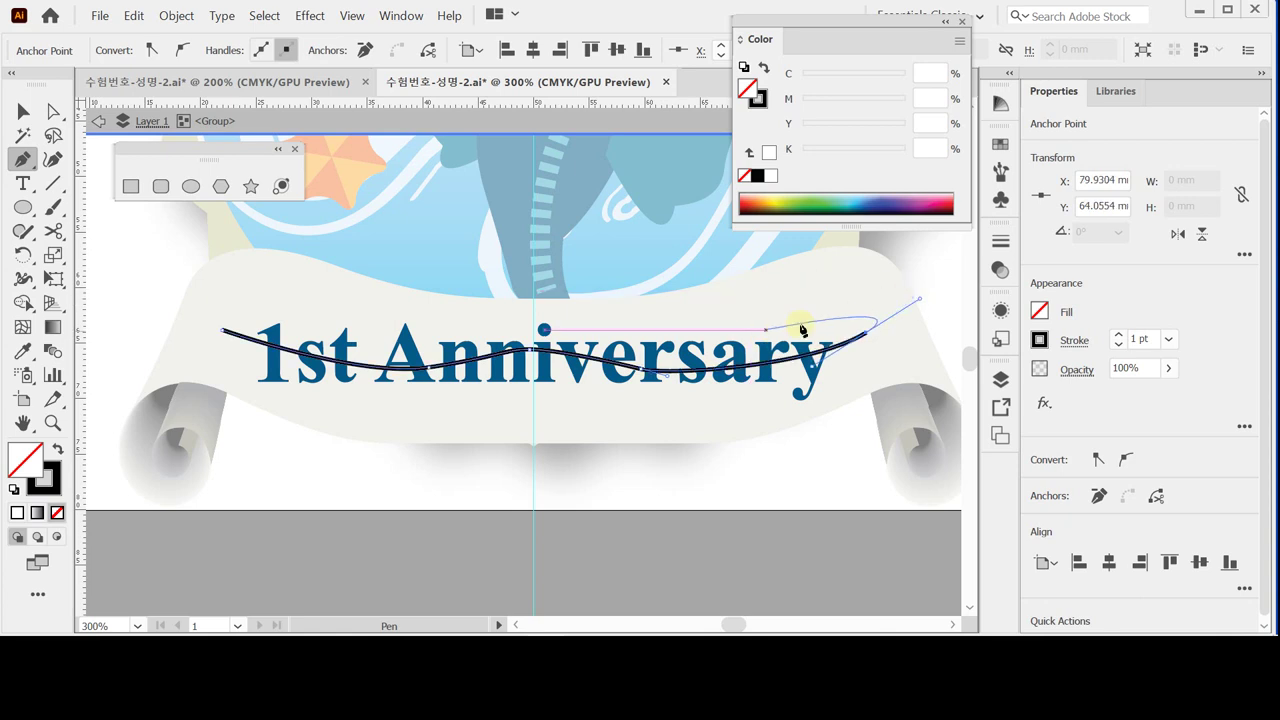
# - Move the wavy path's left end anchor slightly outward to about X 21.08 mm, Y 63.63 mm
pyautogui.press('ctrl')
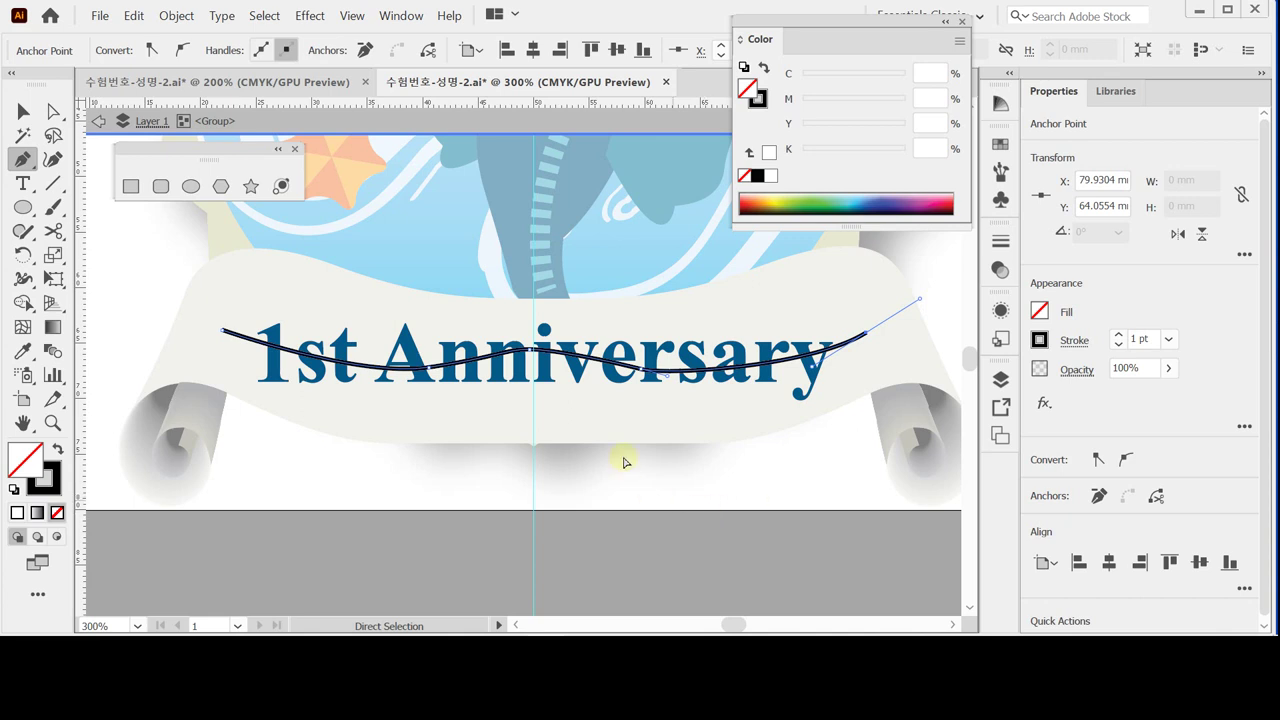
pyautogui.click(645, 374)
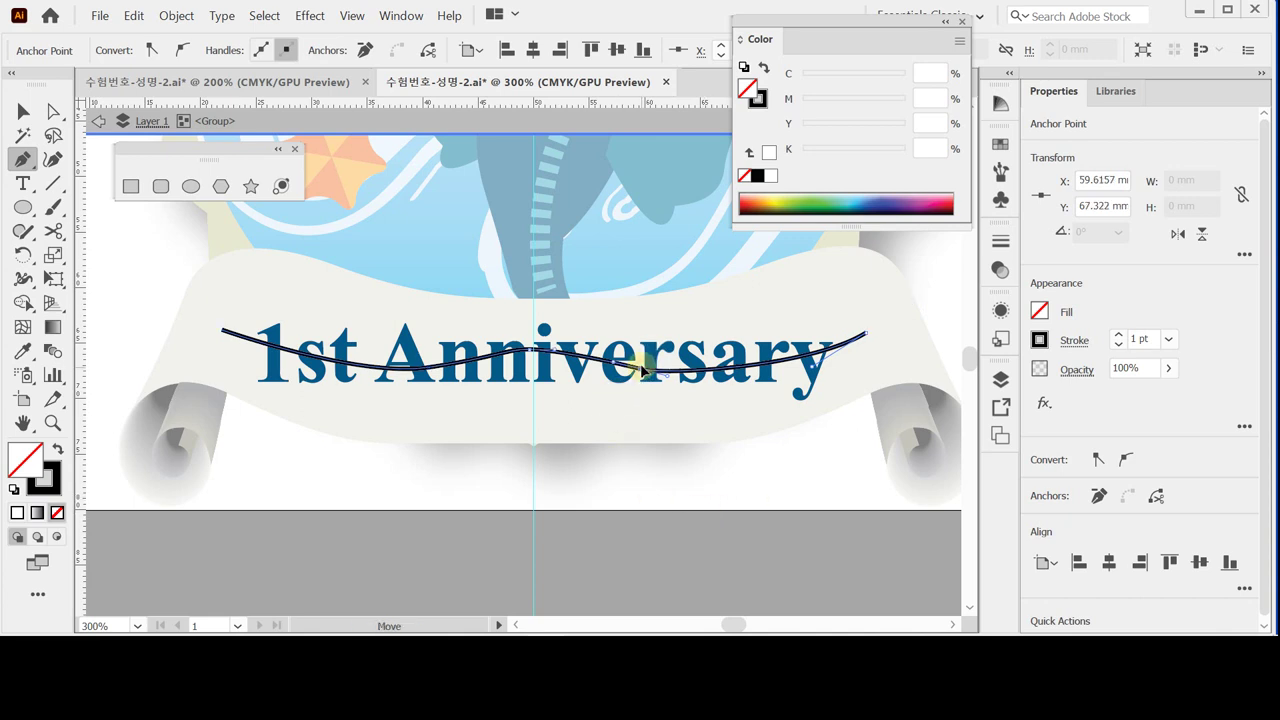
pyautogui.click(428, 370)
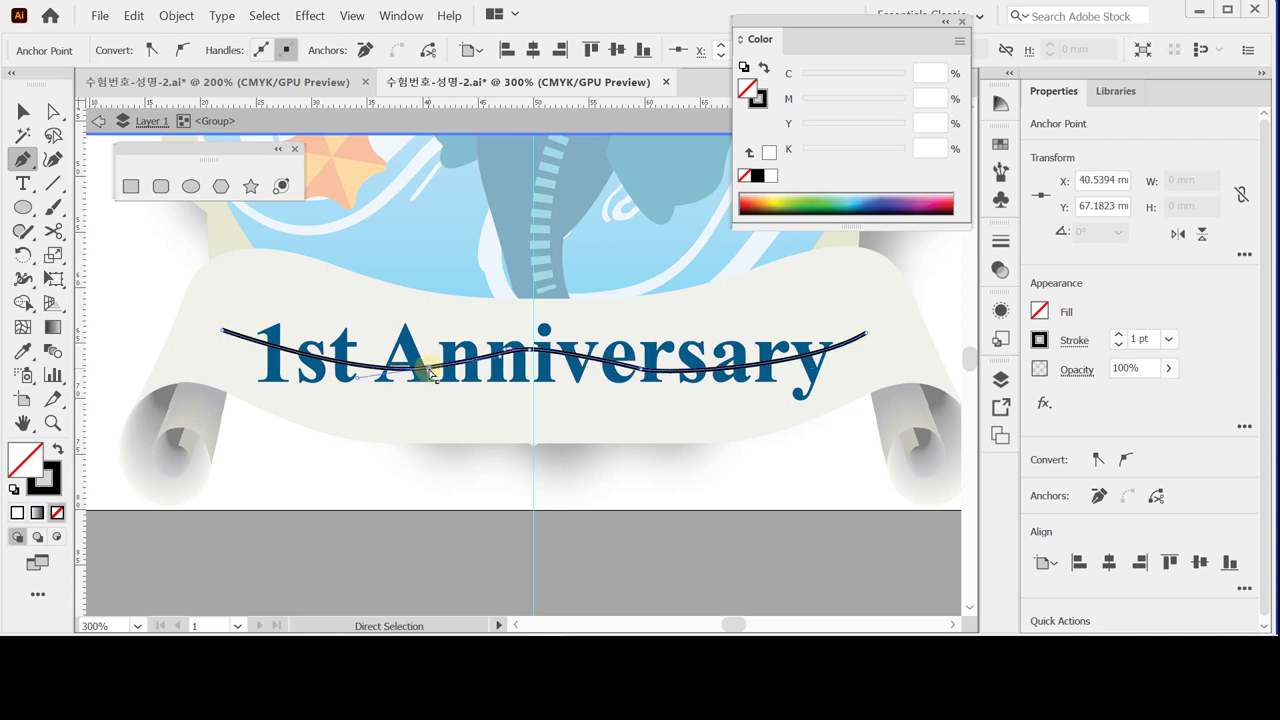
pyautogui.click(215, 331)
pyautogui.click(215, 331)
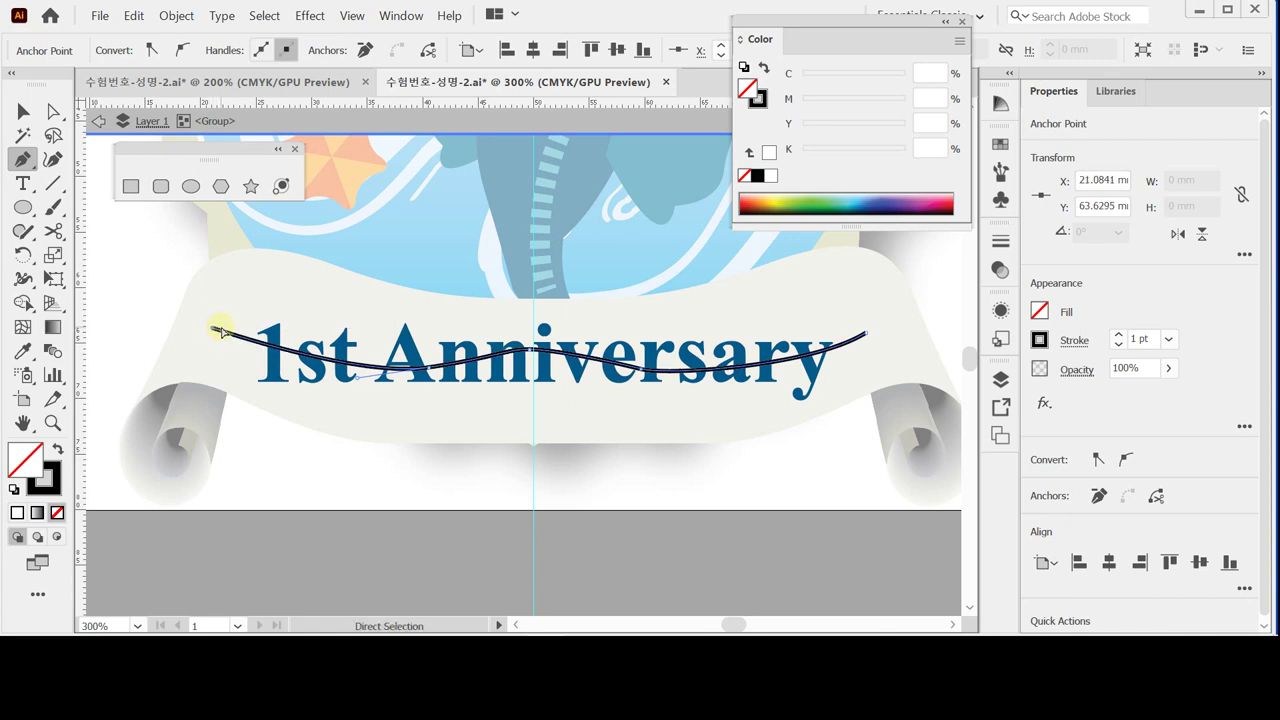
# - Select the wavy path and all the outlined letters and split them with the Pathfinder Divide operation
pyautogui.hotkey('ctrl', 'a')
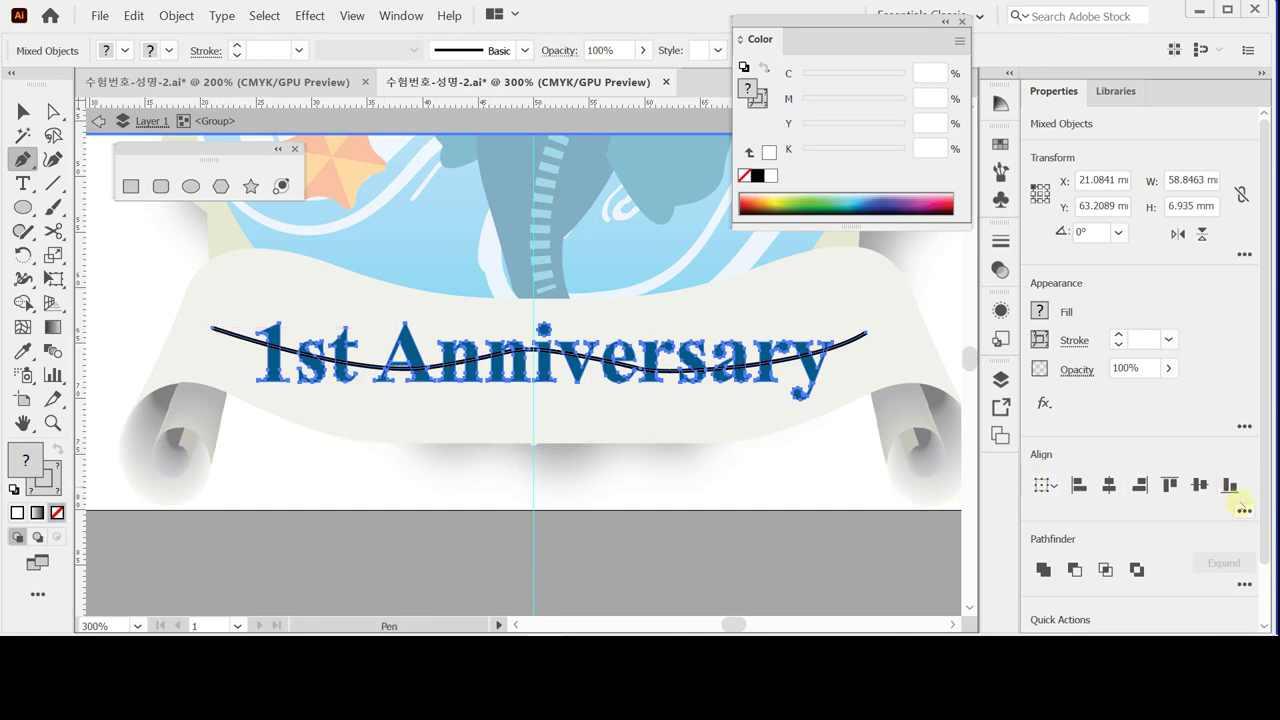
pyautogui.moveTo(1263, 531); pyautogui.dragTo(1262, 591)
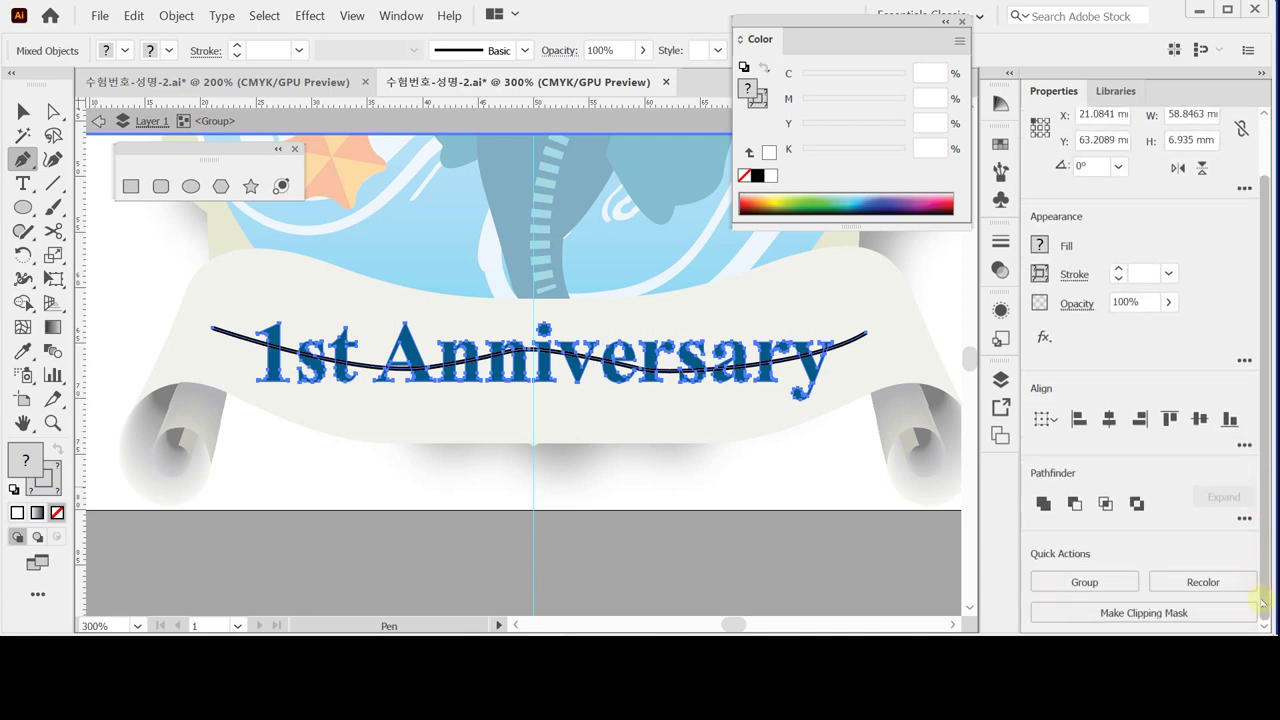
pyautogui.click(1243, 519)
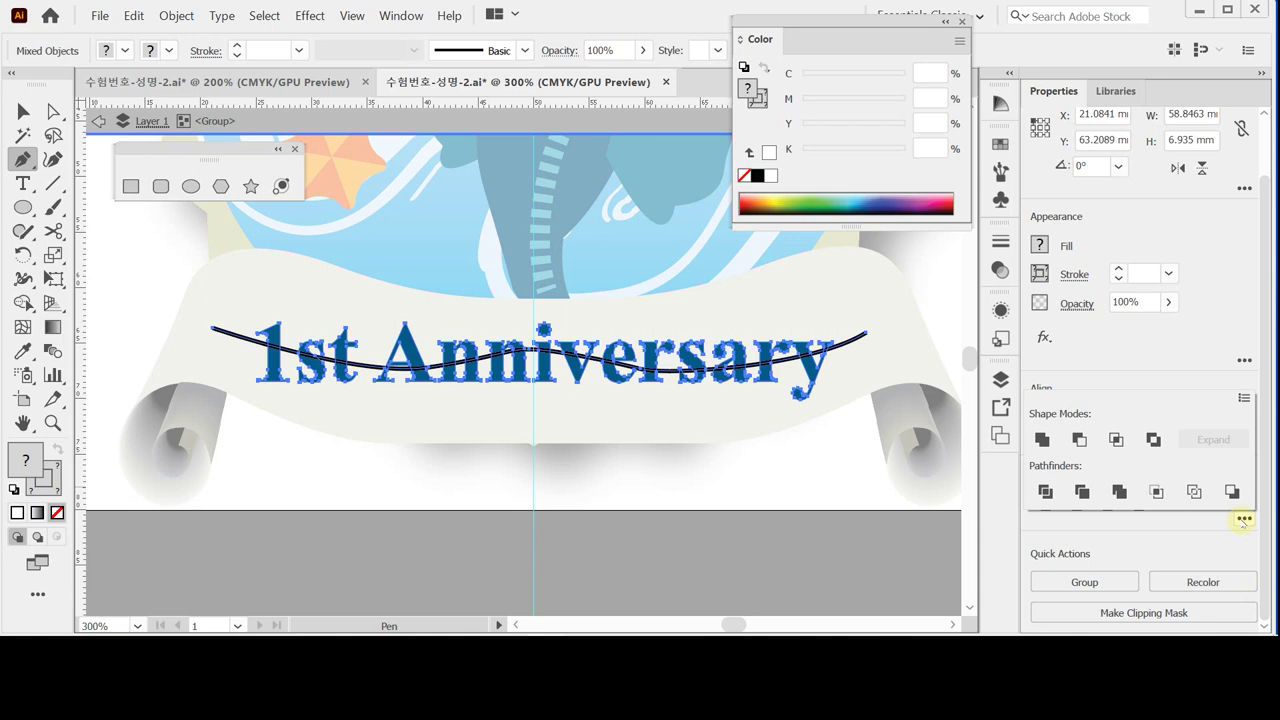
pyautogui.click(1045, 491)
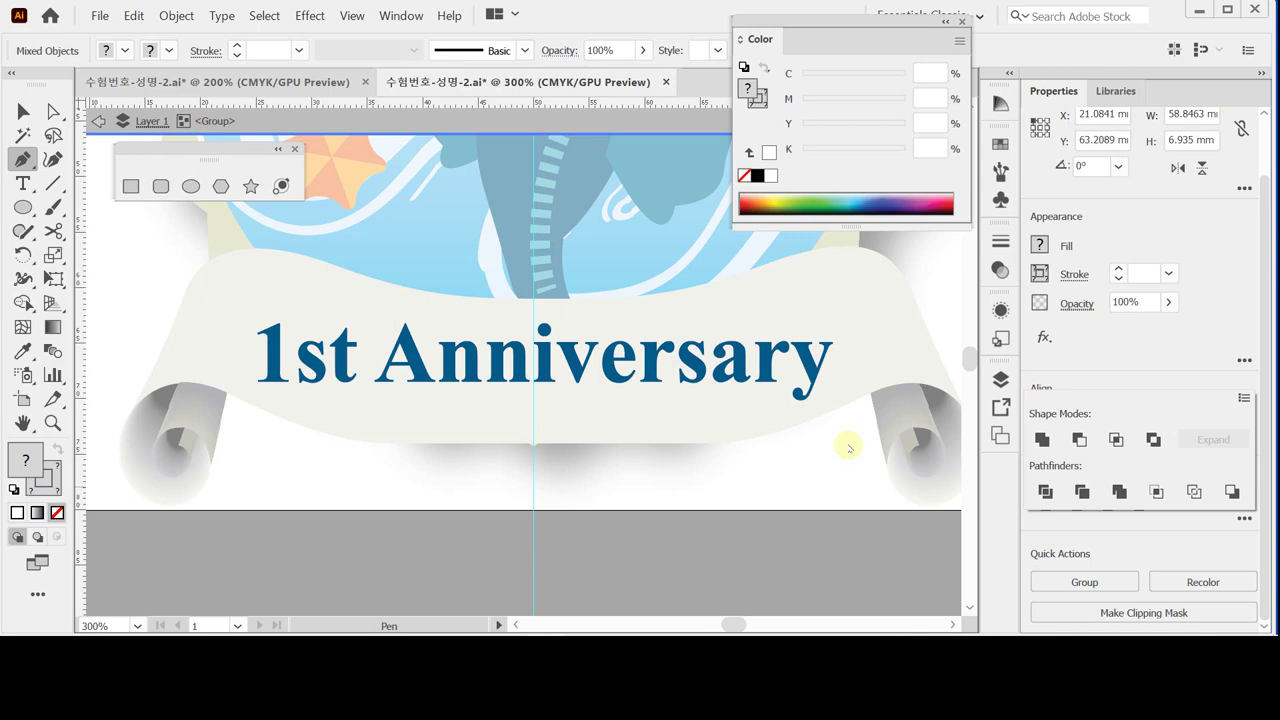
# - Select the lower pieces of the divided letters and fill them with C 80, M 10, Y 0, K 0
pyautogui.click(23, 111)
pyautogui.keyDown('ctrl'); pyautogui.click(303, 537); pyautogui.keyUp('ctrl')
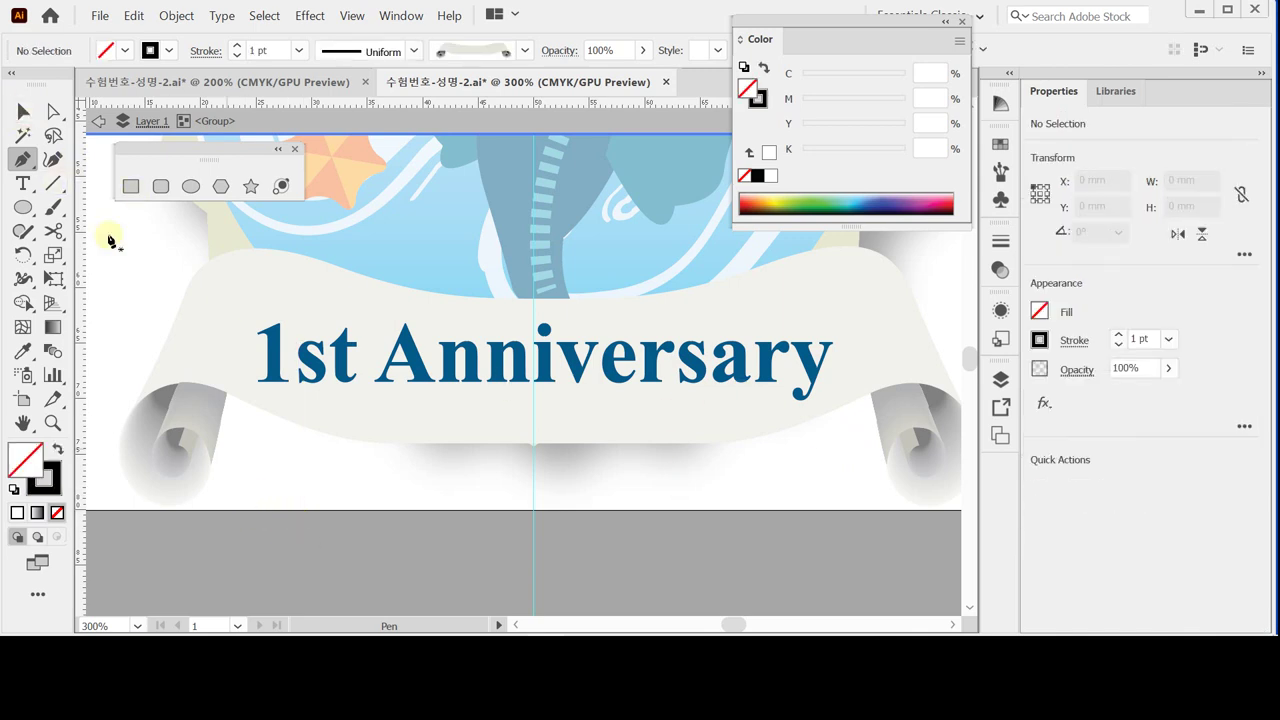
pyautogui.click(23, 111)
pyautogui.moveTo(225, 476); pyautogui.dragTo(844, 373)
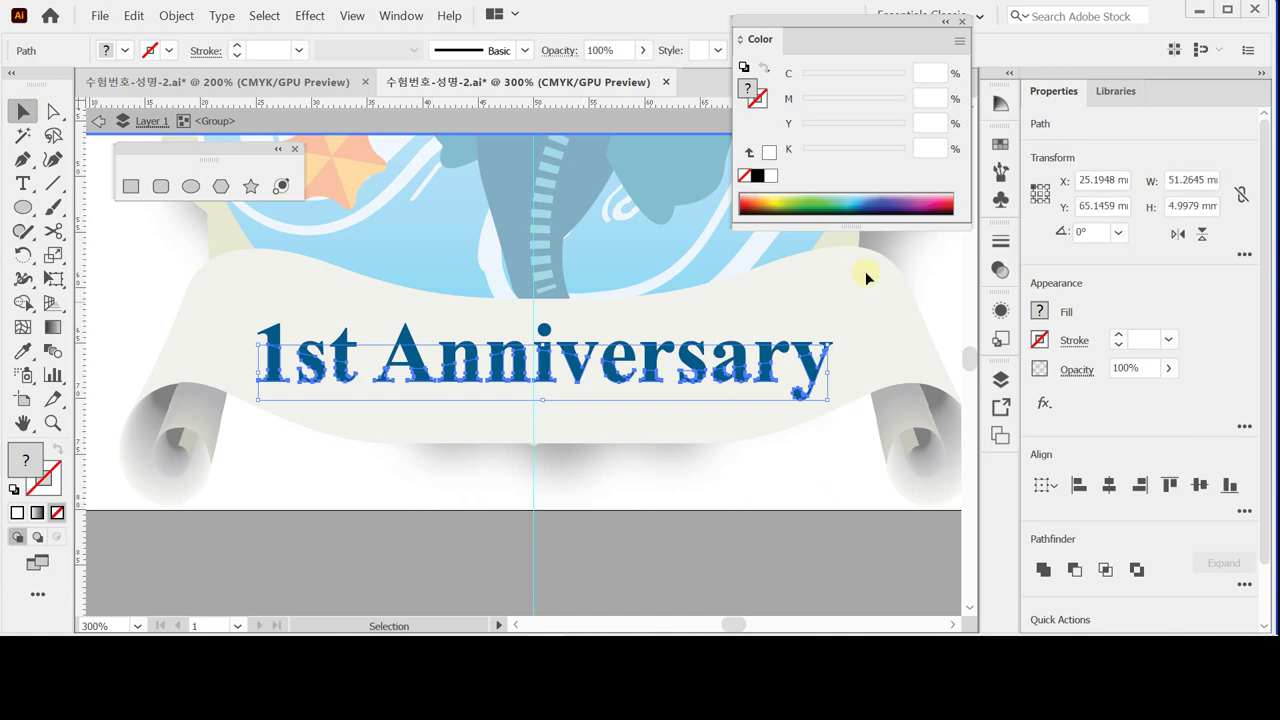
pyautogui.click(771, 176)
pyautogui.click(918, 71)
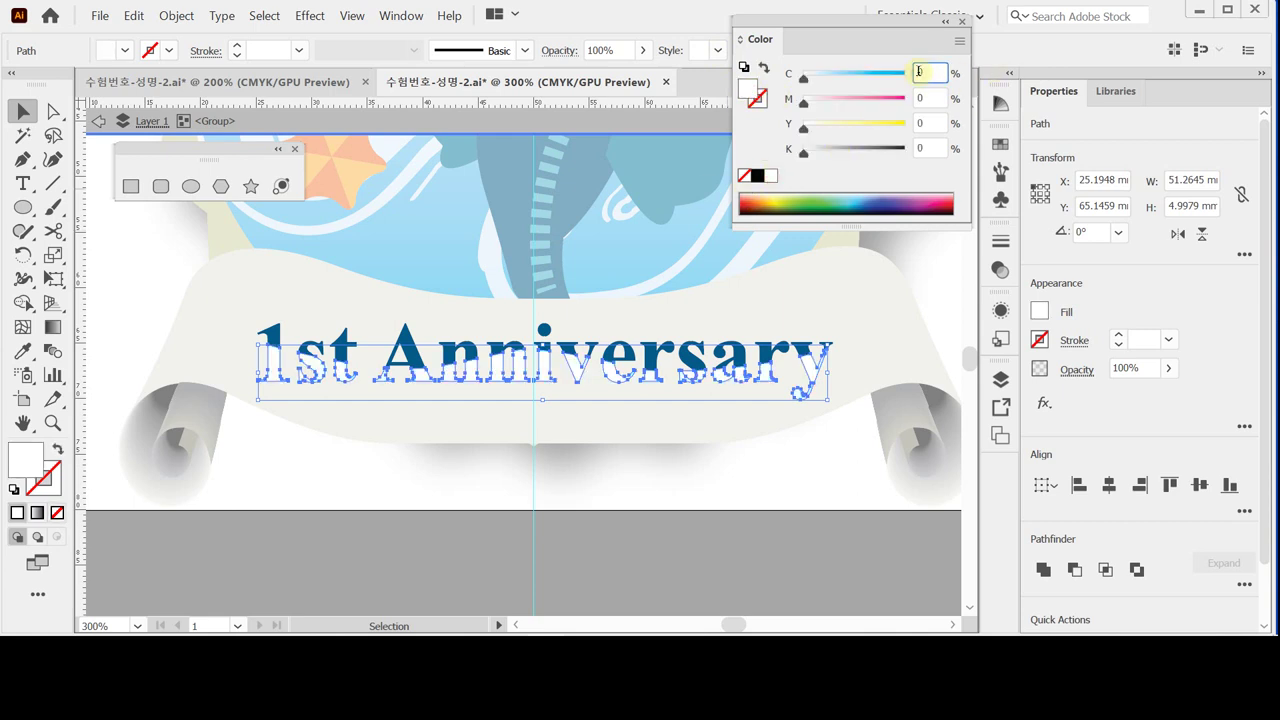
pyautogui.write('80')
pyautogui.click(917, 98)
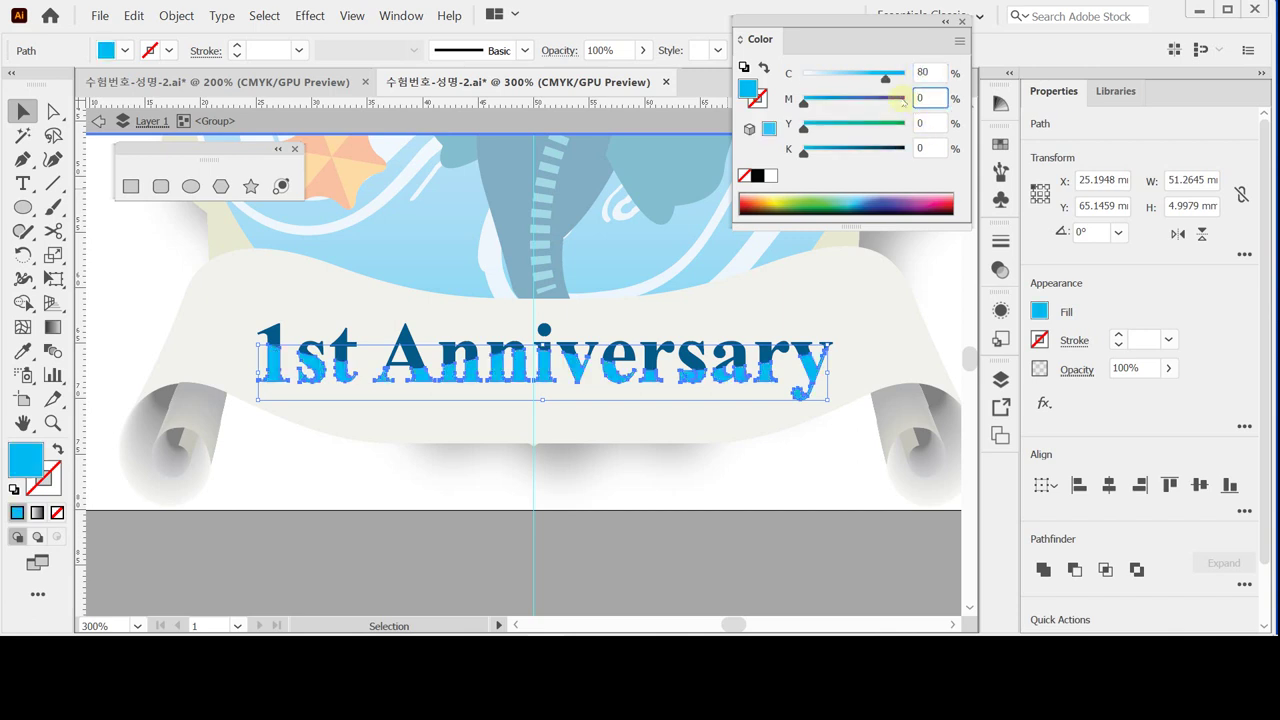
pyautogui.write('1')
pyautogui.press('Return')
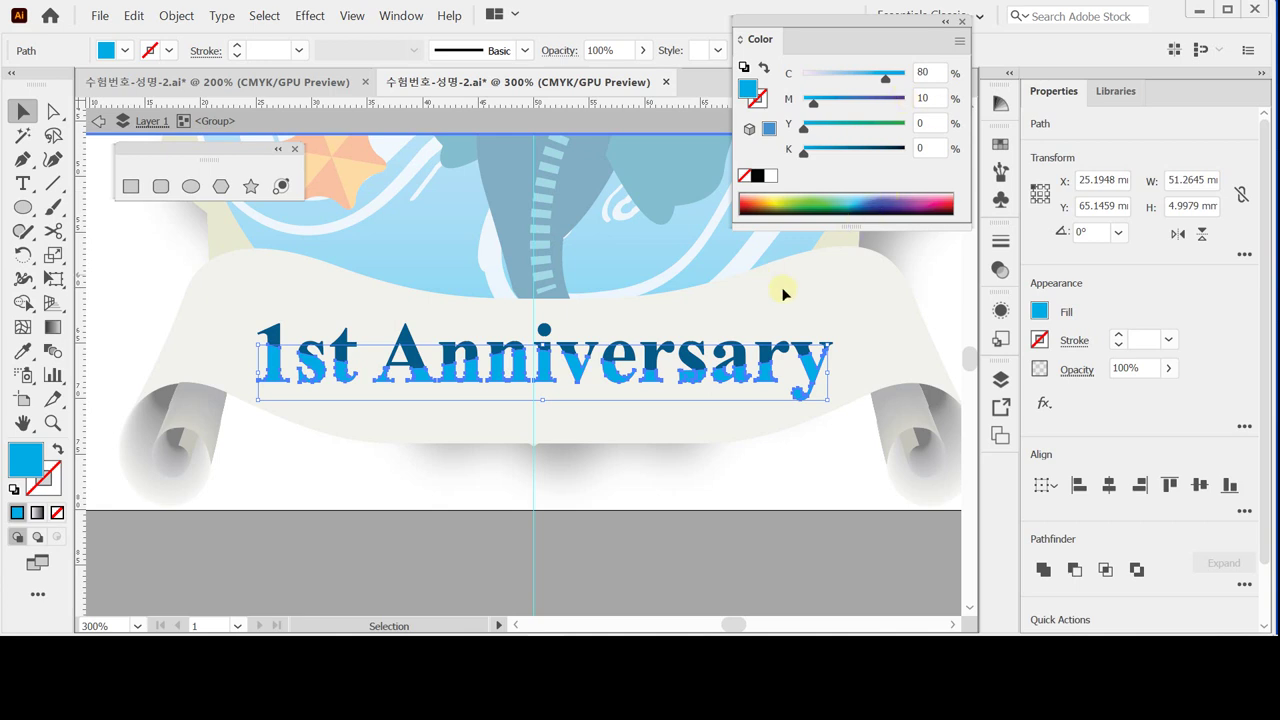
pyautogui.press('ctrl')
pyautogui.click(686, 497)
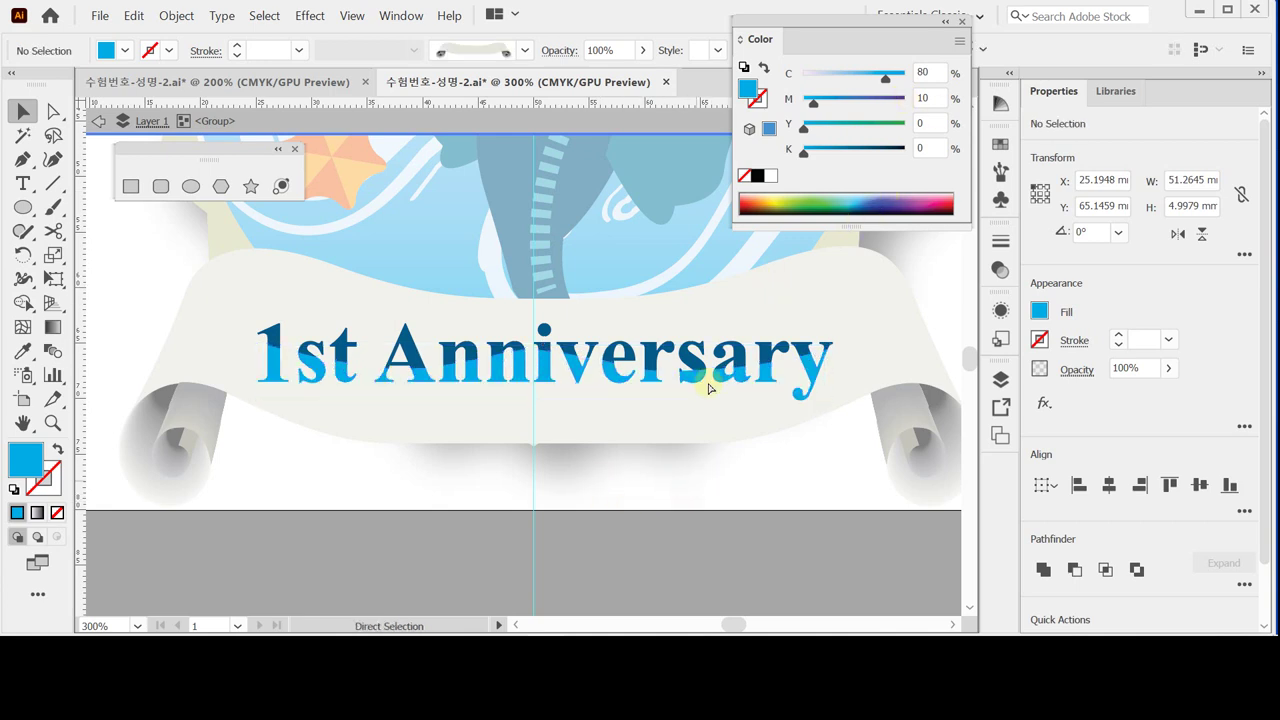
# - Delete the stray light-blue fragment filling the lower opening of the "s" in "Anniversary"
pyautogui.hotkey('ctrl', 'space')
pyautogui.click(694, 380)
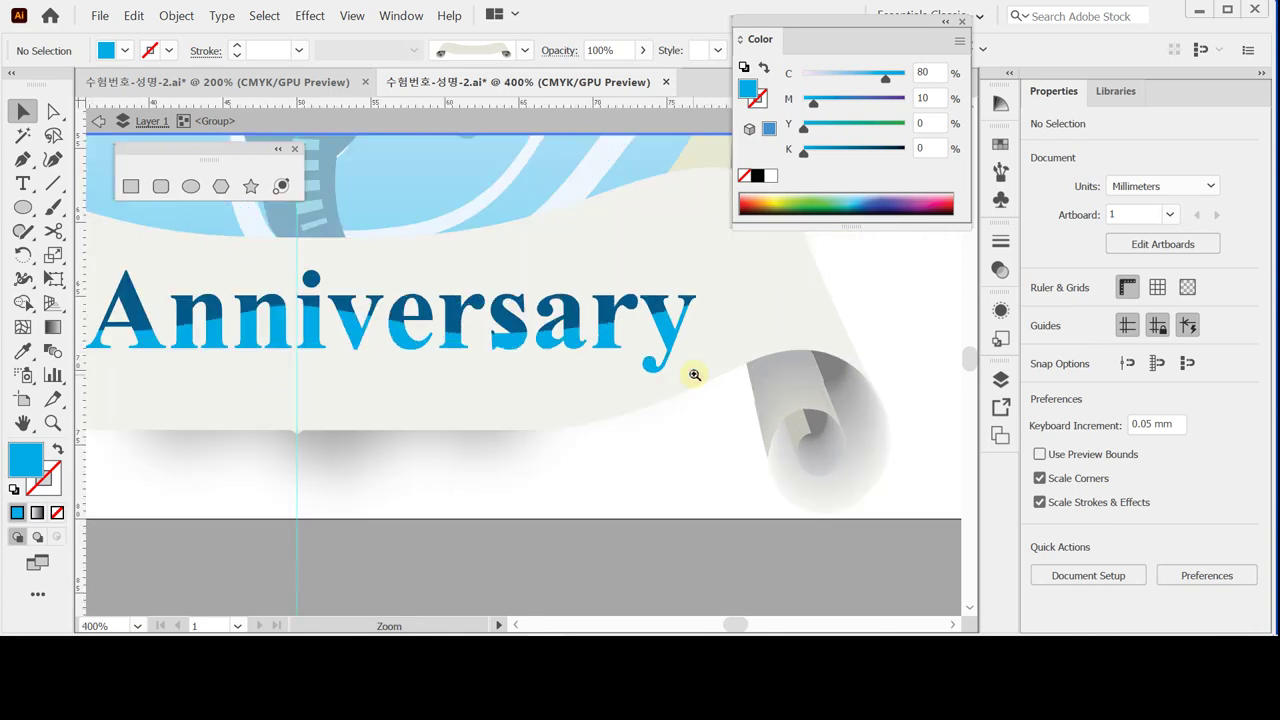
pyautogui.click(562, 354)
pyautogui.moveTo(509, 354); pyautogui.dragTo(774, 397)
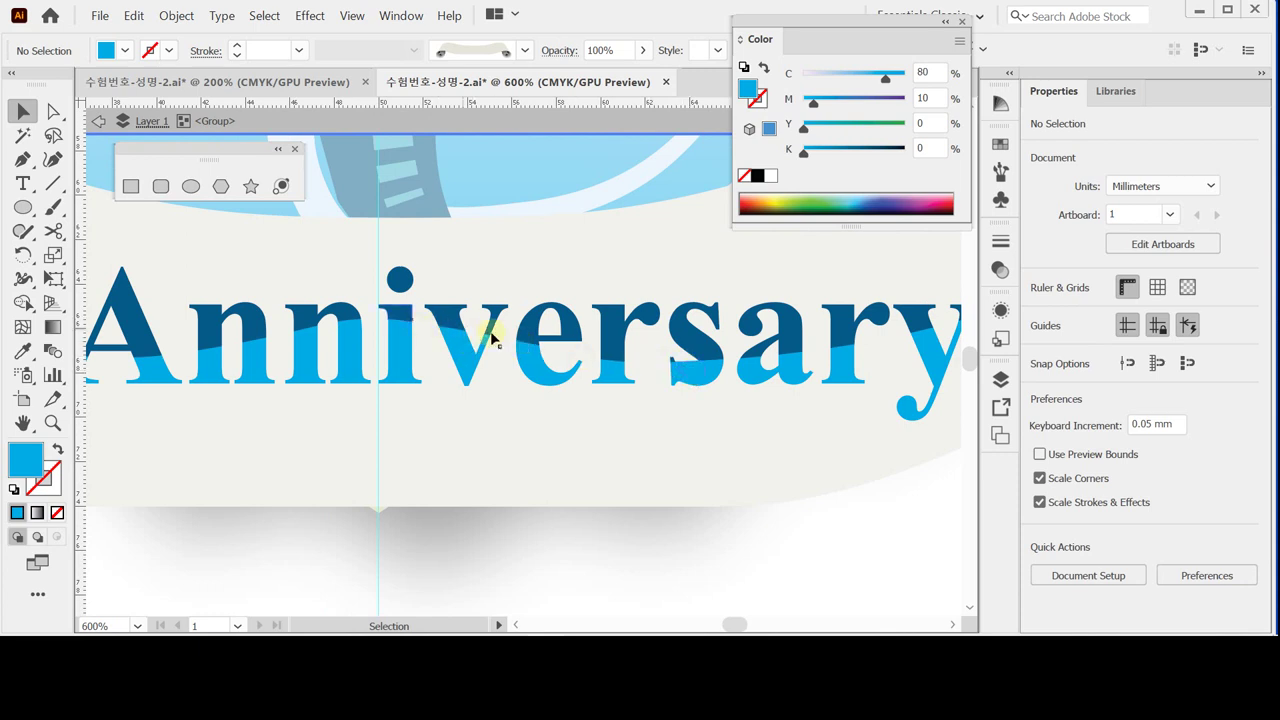
pyautogui.click(680, 366)
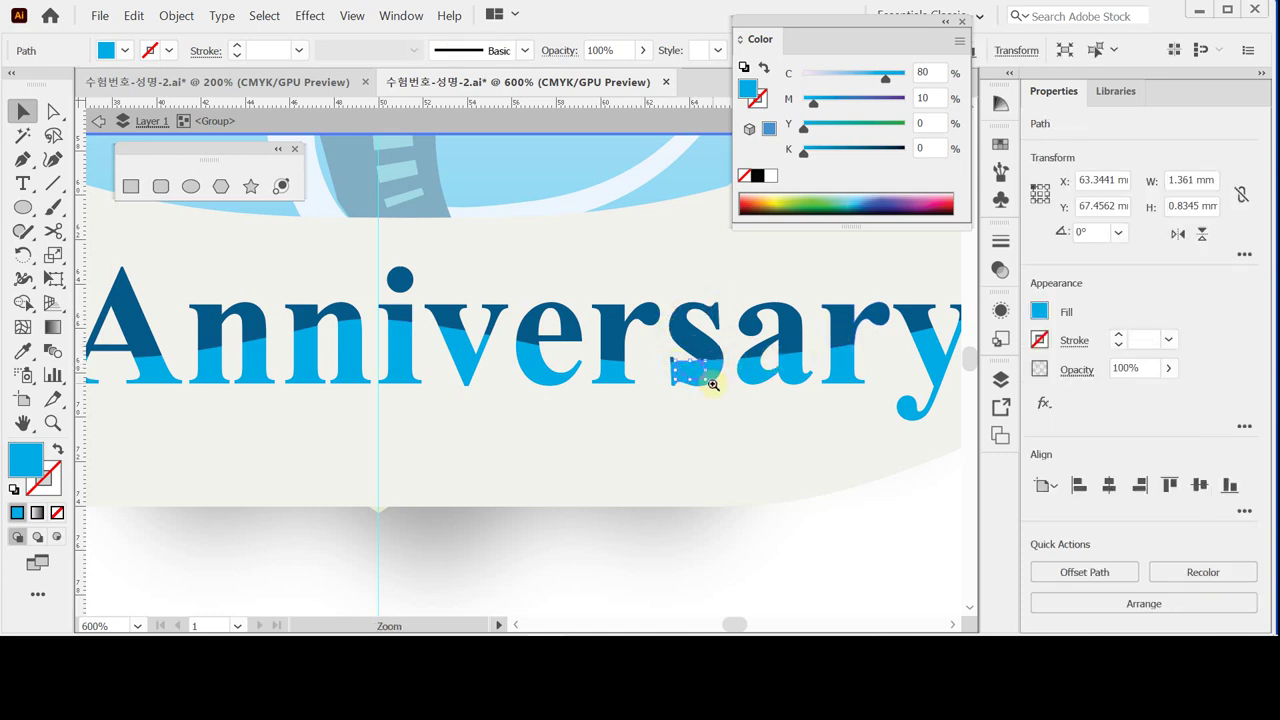
pyautogui.keyDown('ctrl'); pyautogui.keyDown('space'); pyautogui.click(708, 374); pyautogui.keyUp('space'); pyautogui.keyUp('ctrl')
pyautogui.keyDown('ctrl'); pyautogui.keyDown('space'); pyautogui.click(526, 397); pyautogui.keyUp('space'); pyautogui.keyUp('ctrl')
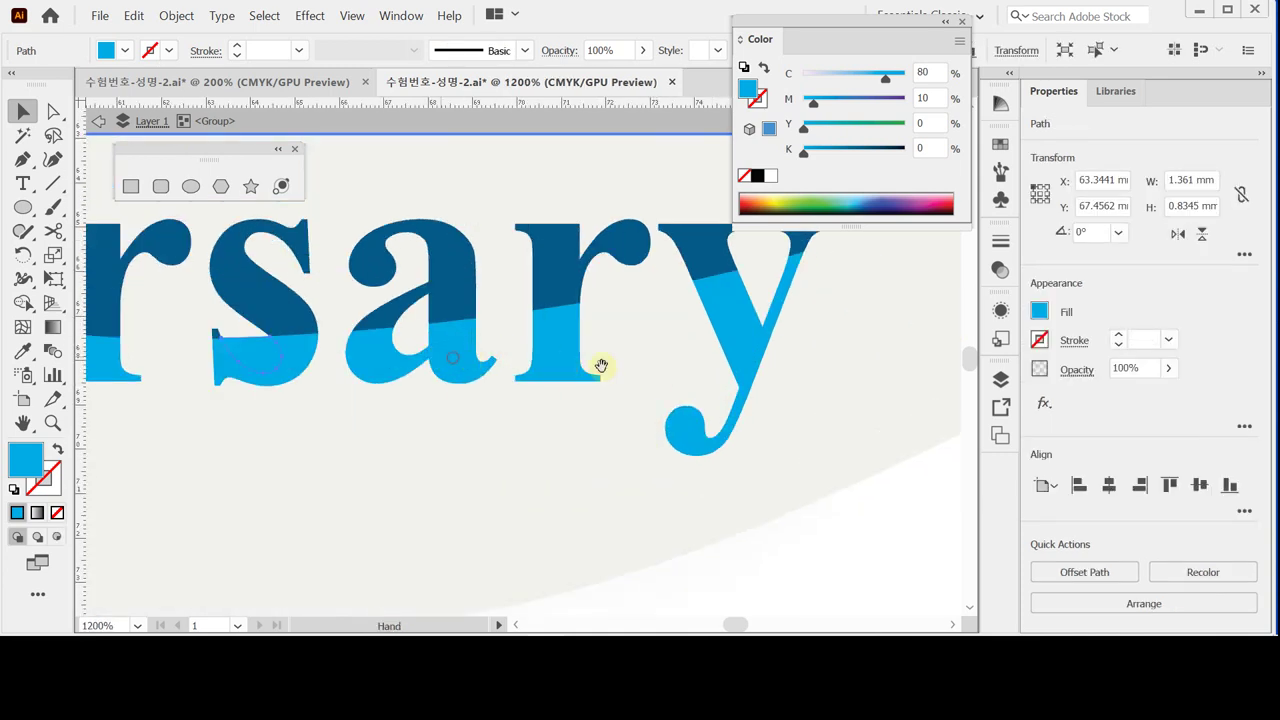
pyautogui.moveTo(600, 363); pyautogui.dragTo(628, 388)
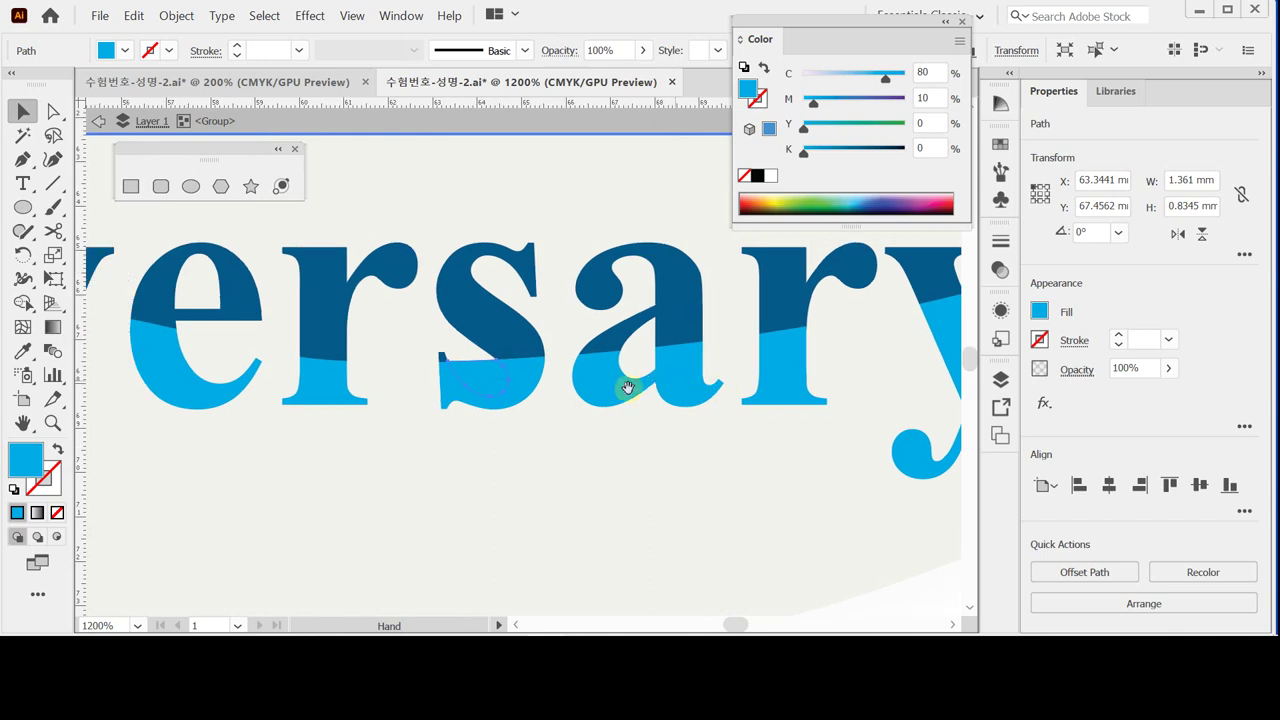
pyautogui.keyDown('shift'); pyautogui.click(488, 379); pyautogui.keyUp('shift')
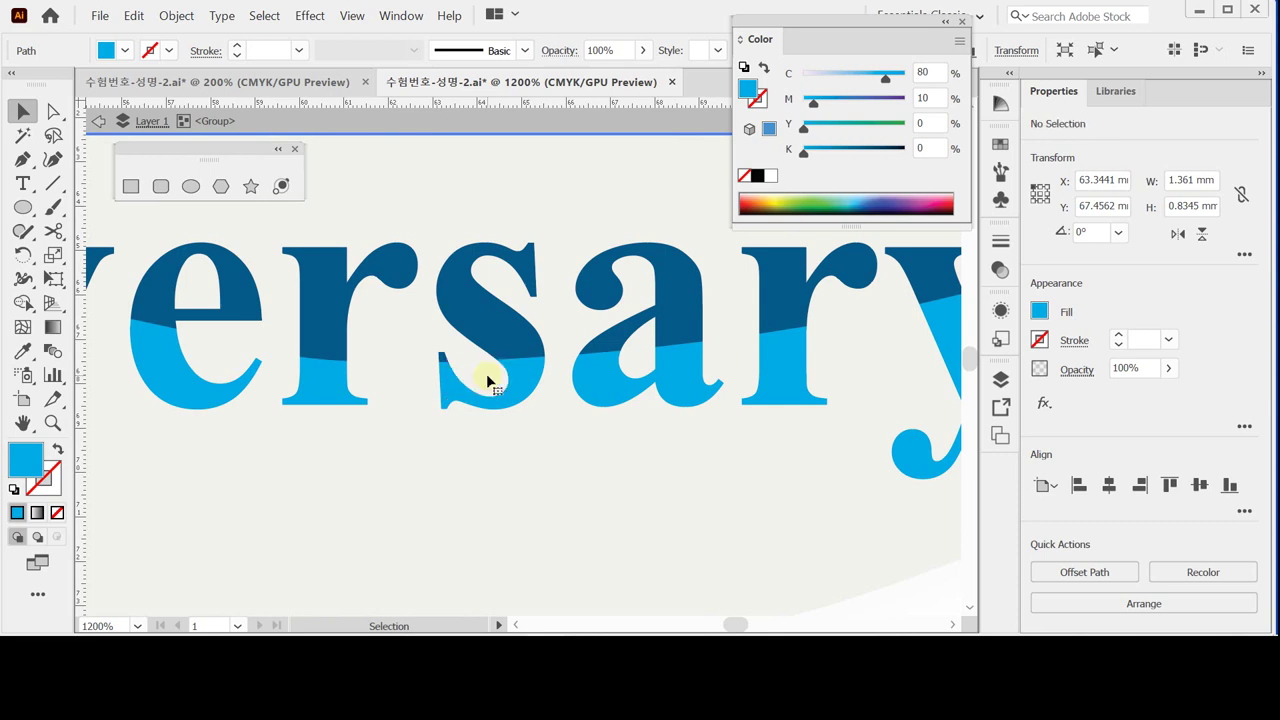
# - Examine the two-tone split across the 1st Anniversary lettering for leftover fragments, including the lower opening of the "a"
pyautogui.hotkey('ctrl', '-')
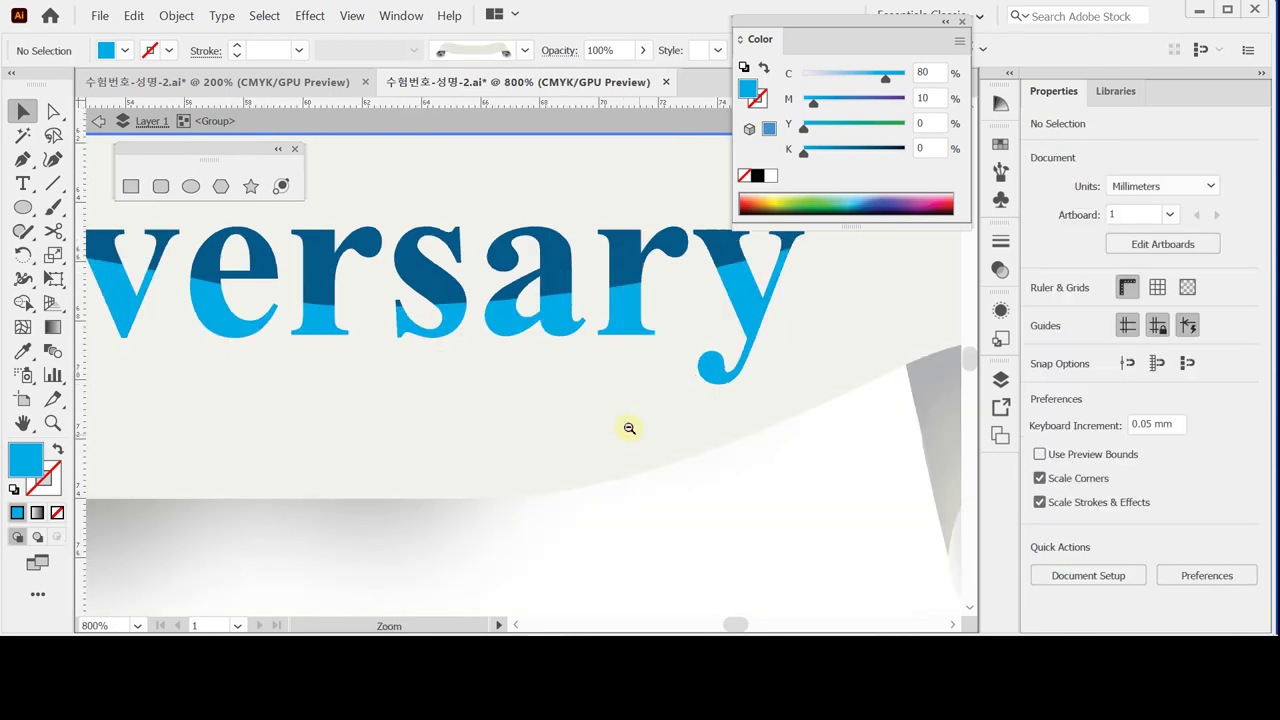
pyautogui.moveTo(520, 347); pyautogui.dragTo(604, 347)
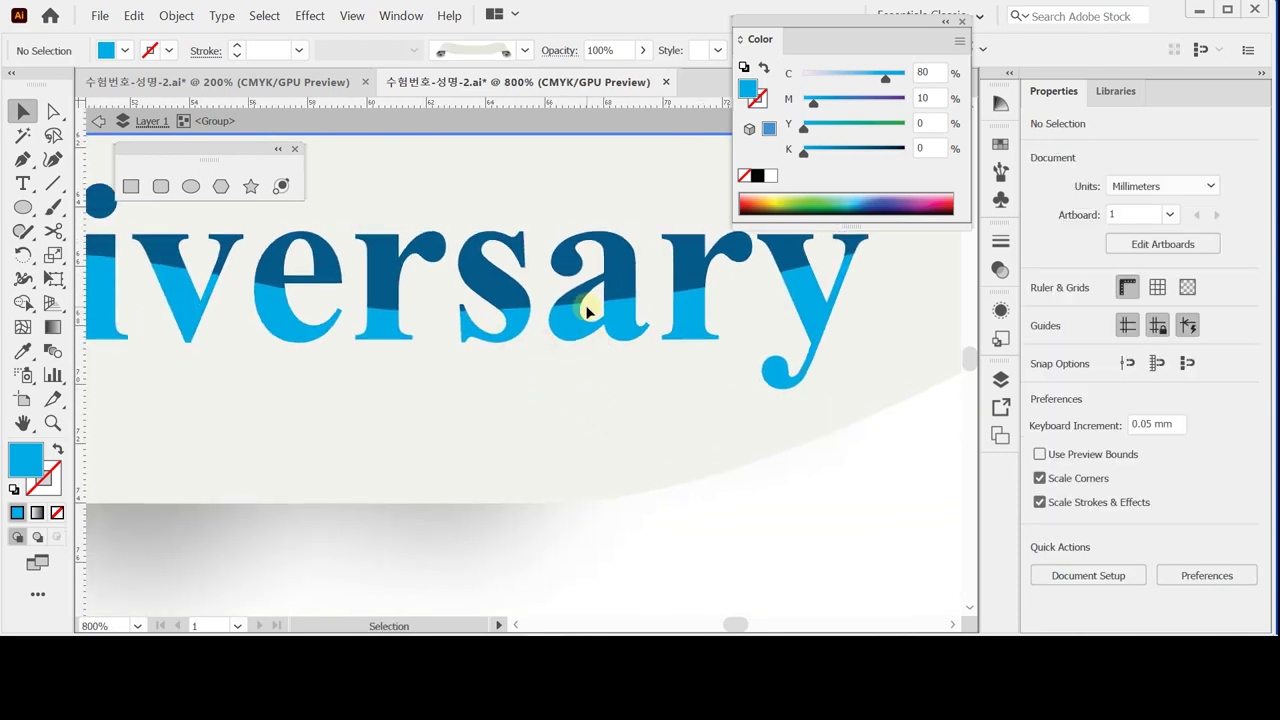
pyautogui.click(594, 309)
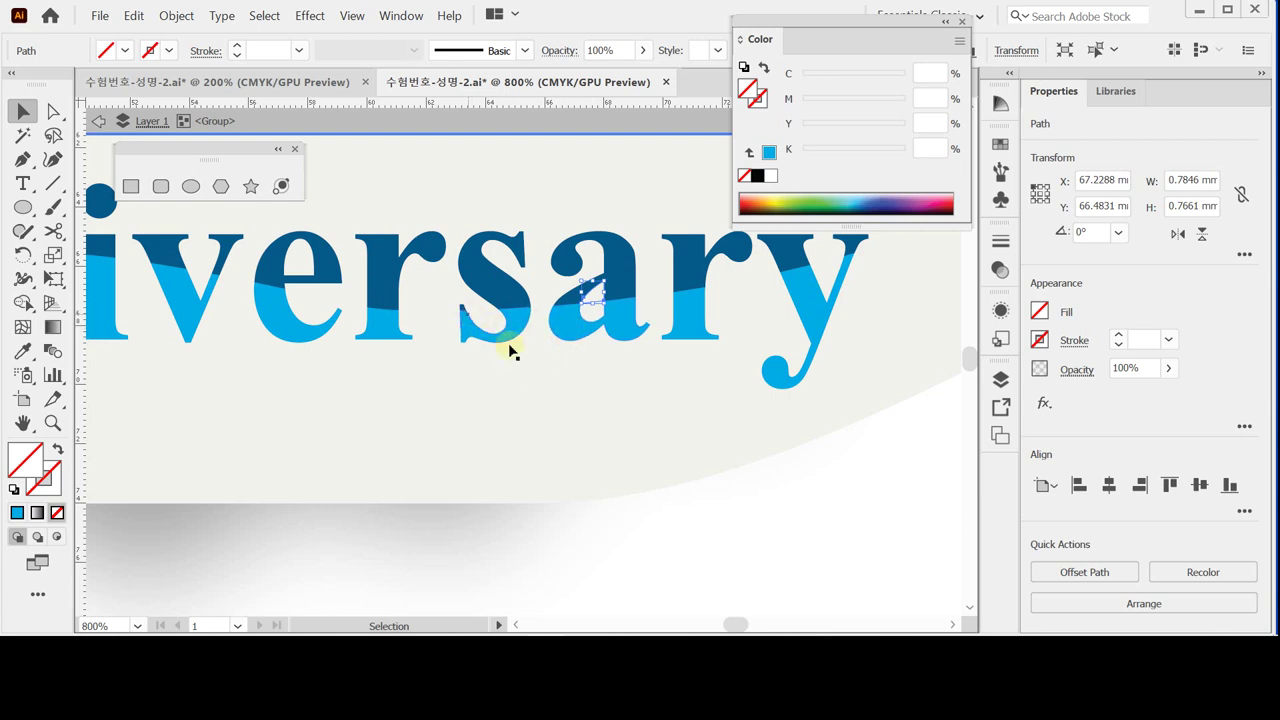
pyautogui.keyDown('ctrl'); pyautogui.keyDown('alt'); pyautogui.click(566, 380); pyautogui.keyUp('alt'); pyautogui.keyUp('ctrl')
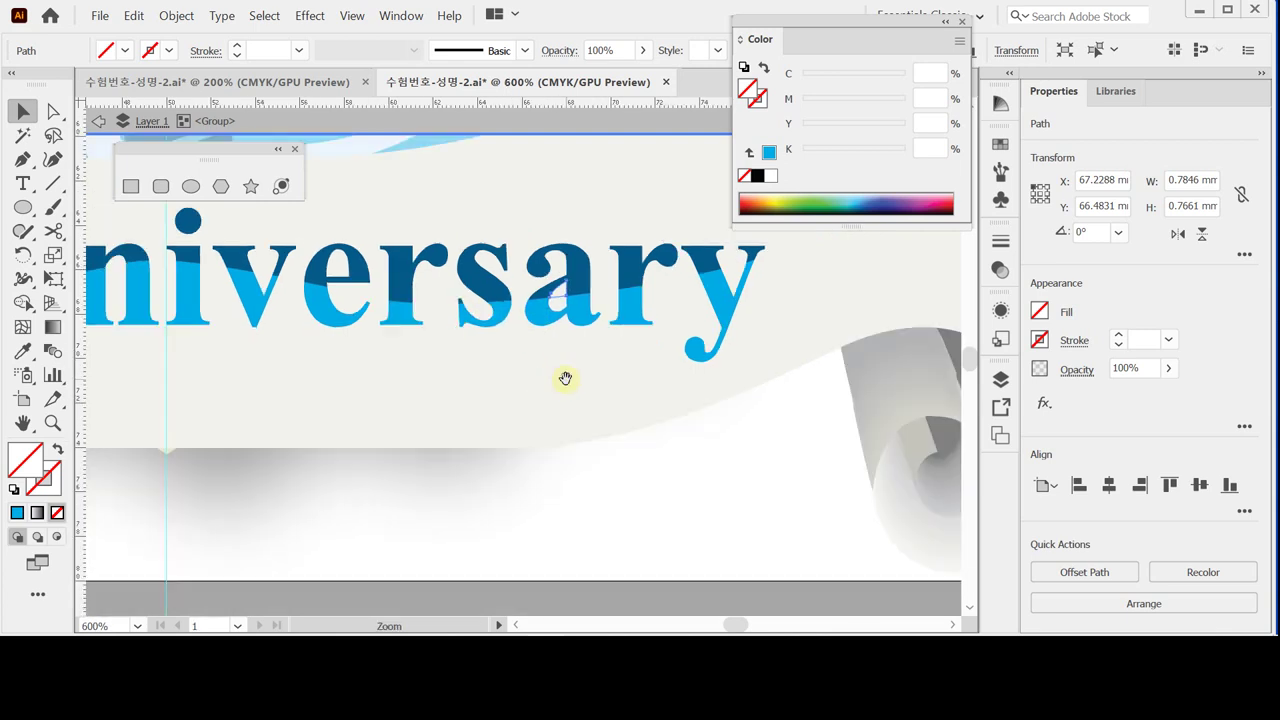
pyautogui.keyDown('ctrl'); pyautogui.keyDown('alt'); pyautogui.click(493, 357); pyautogui.keyUp('alt'); pyautogui.keyUp('ctrl')
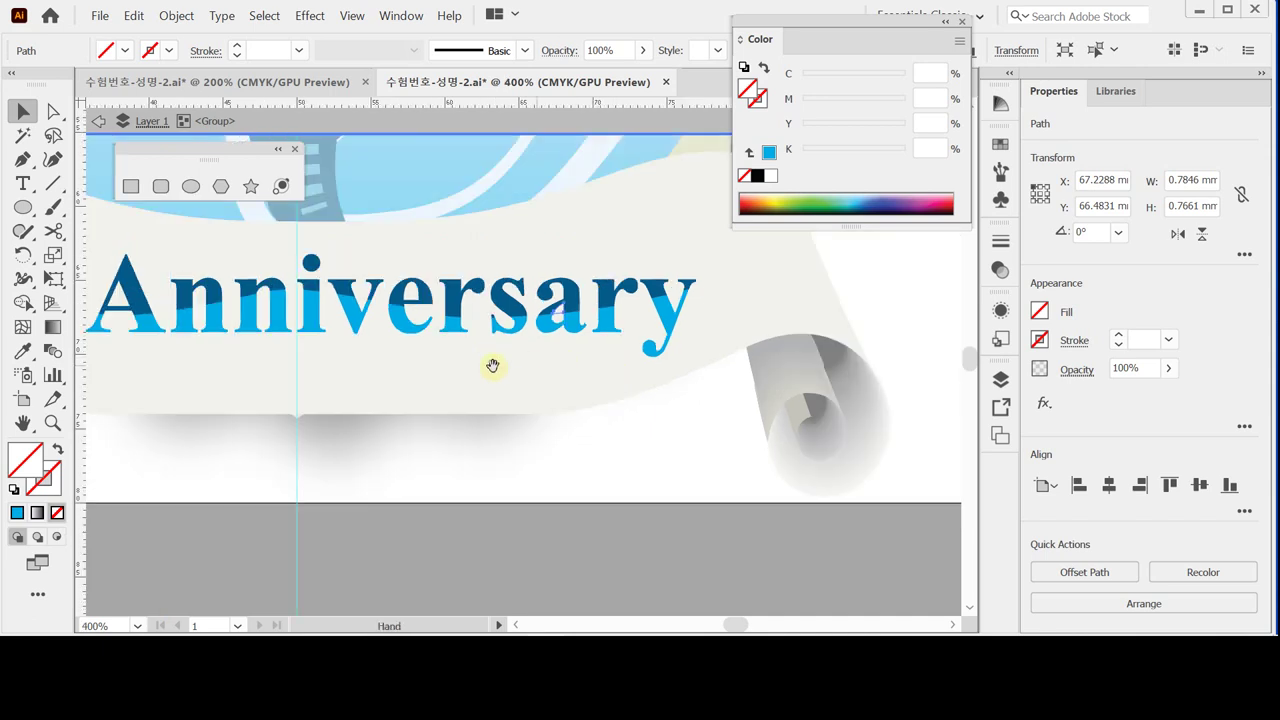
pyautogui.moveTo(634, 371); pyautogui.dragTo(687, 379)
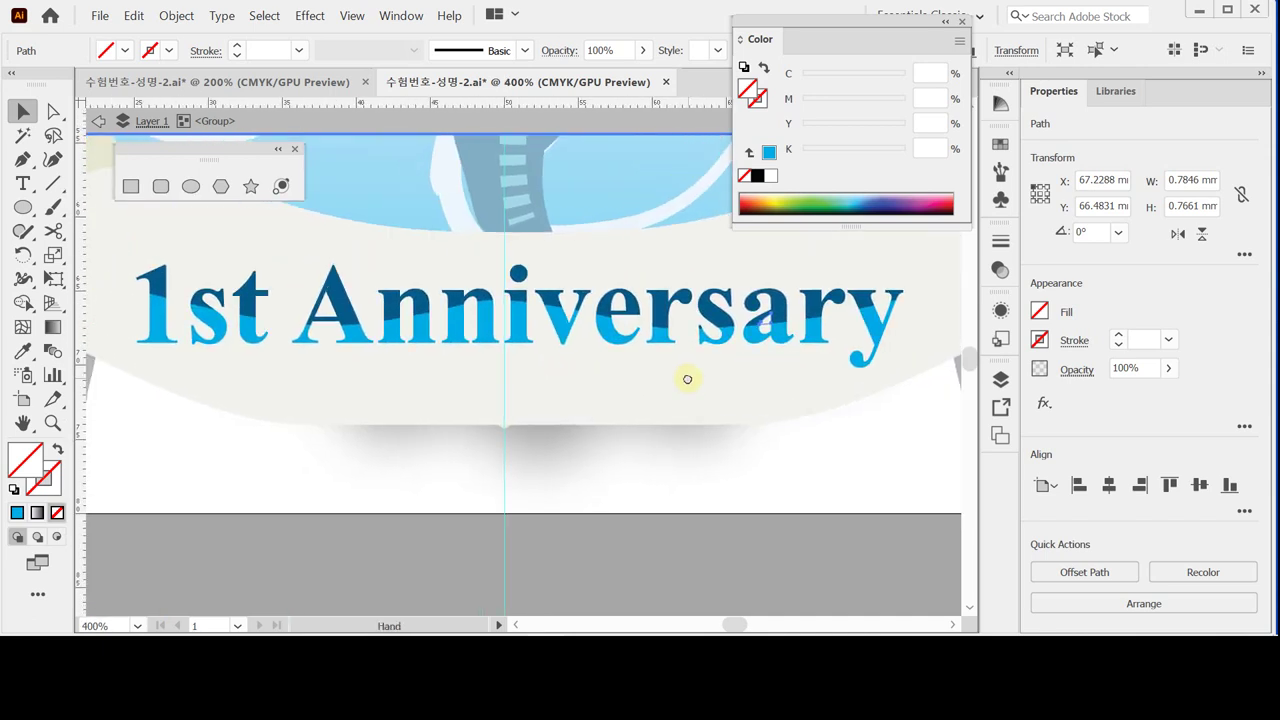
pyautogui.keyDown('ctrl'); pyautogui.keyDown('alt'); pyautogui.click(597, 368); pyautogui.keyUp('alt'); pyautogui.keyUp('ctrl')
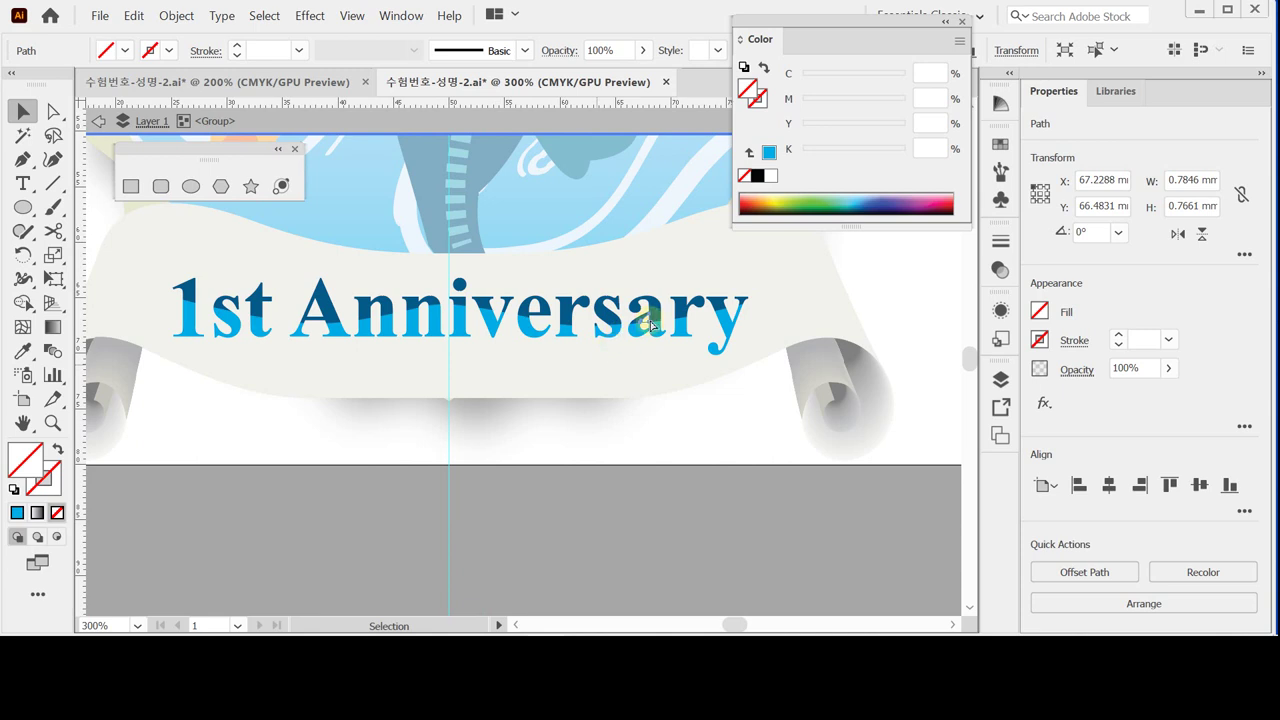
# - Exit isolation mode on the divided lettering group, save the document and leave nothing selected
pyautogui.press('Escape')
pyautogui.hotkey('ctrl', 's')
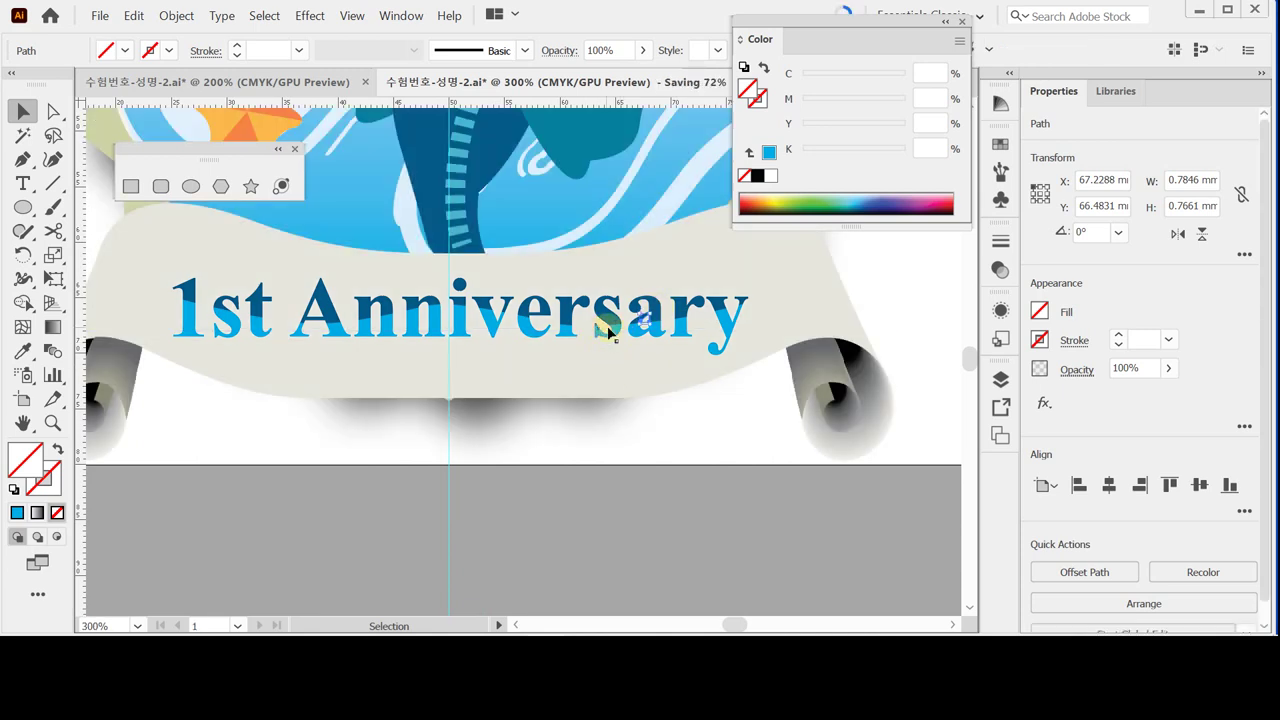
pyautogui.click(571, 452)
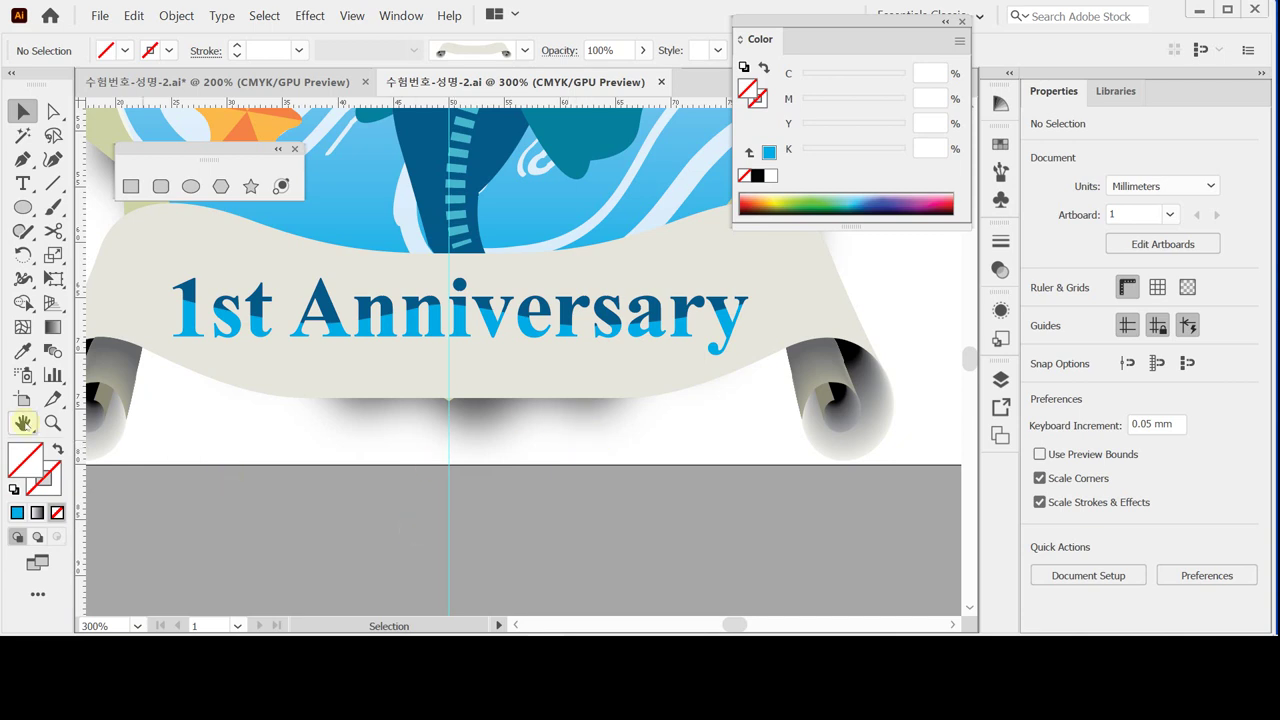
# - Reset the Essentials Classic workspace to its default layout and hide the guides crossing the badge
pyautogui.click(24, 423)
pyautogui.doubleClick(24, 423)
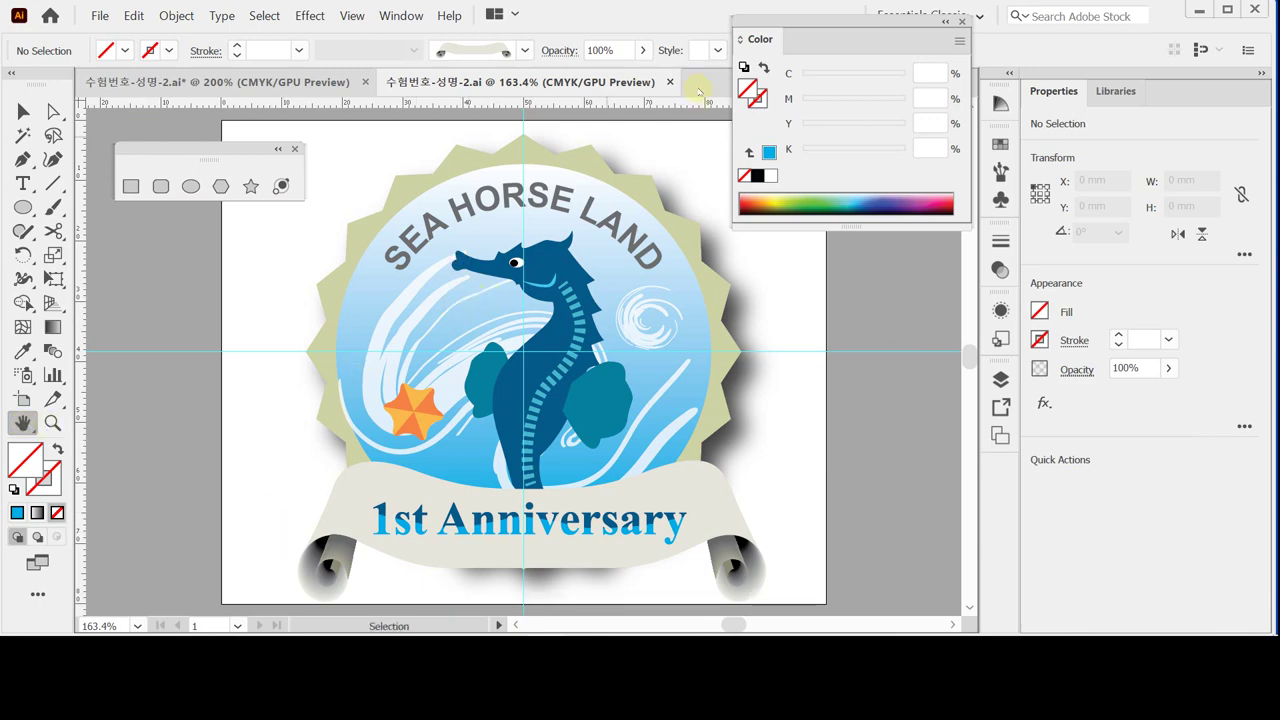
pyautogui.moveTo(866, 22); pyautogui.dragTo(869, 59)
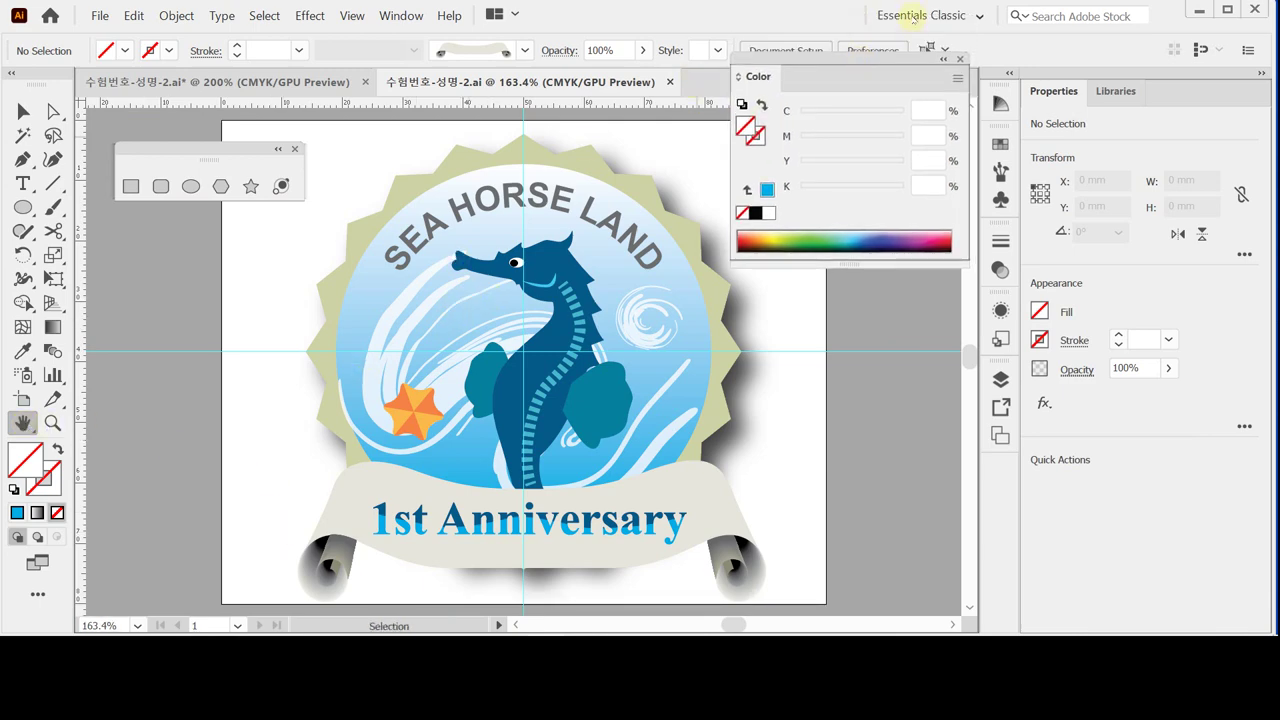
pyautogui.click(912, 15)
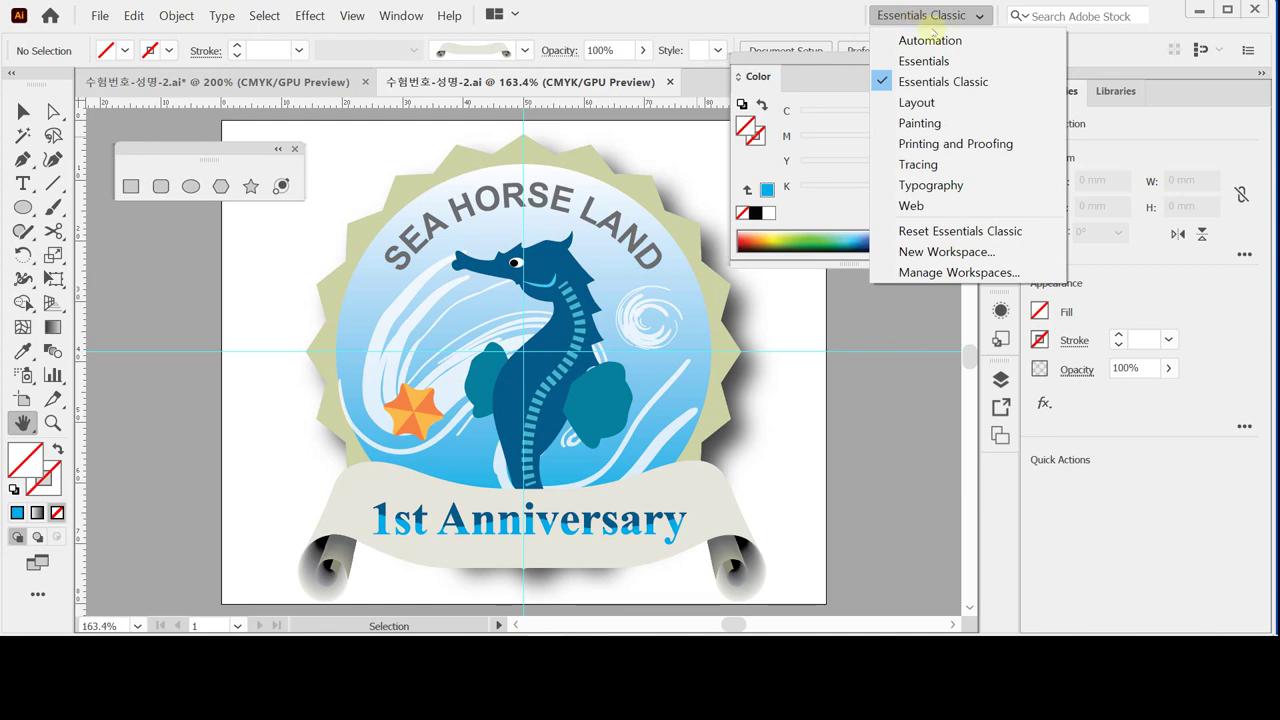
pyautogui.click(977, 231)
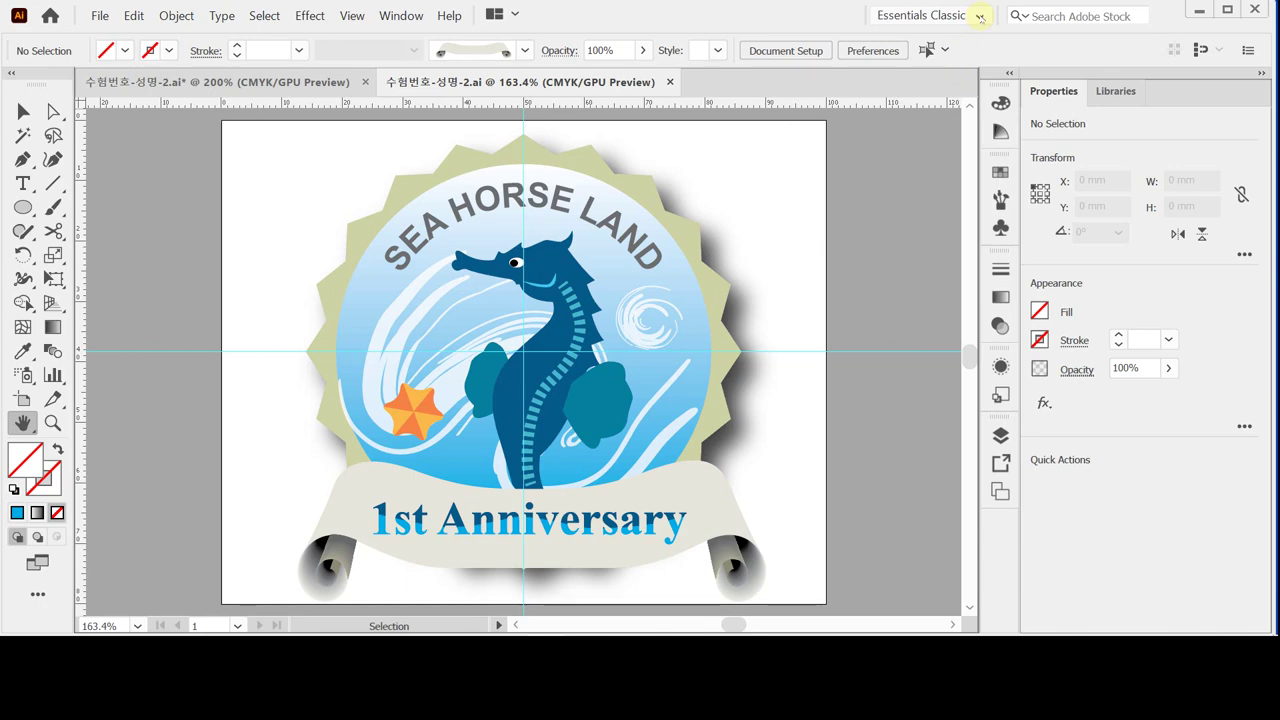
pyautogui.click(980, 17)
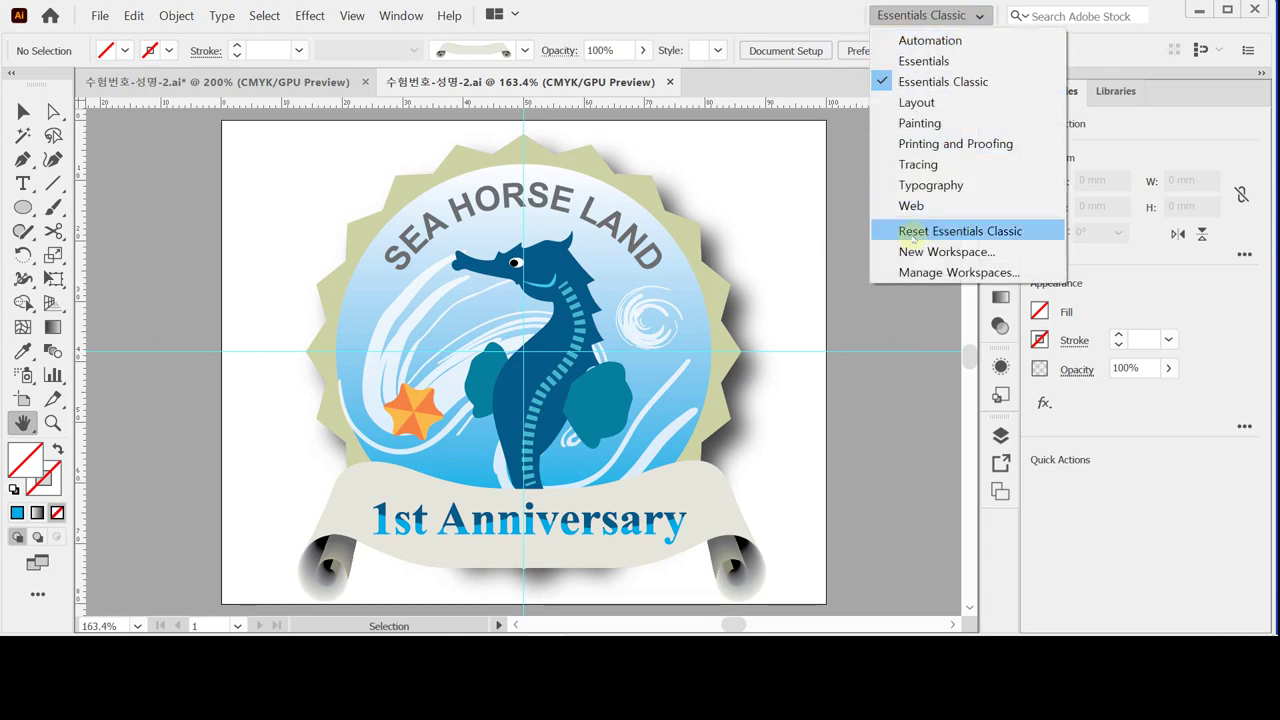
pyautogui.click(798, 181)
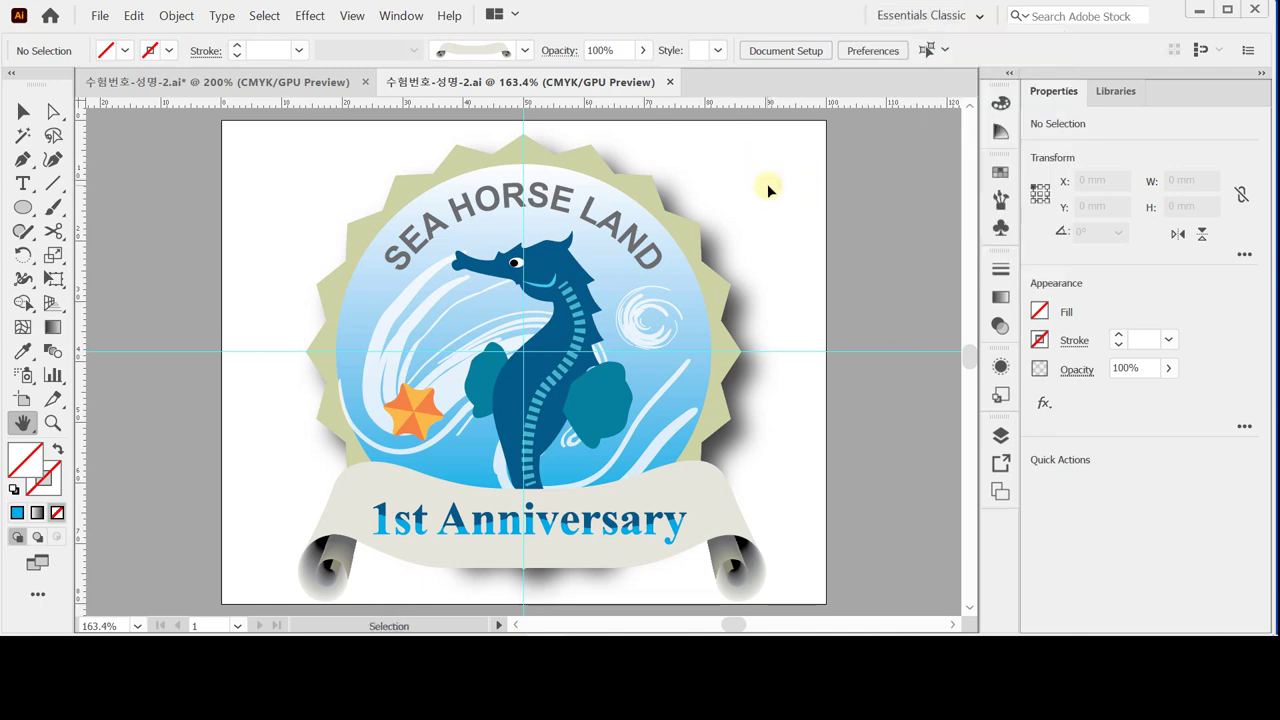
pyautogui.rightClick(766, 190)
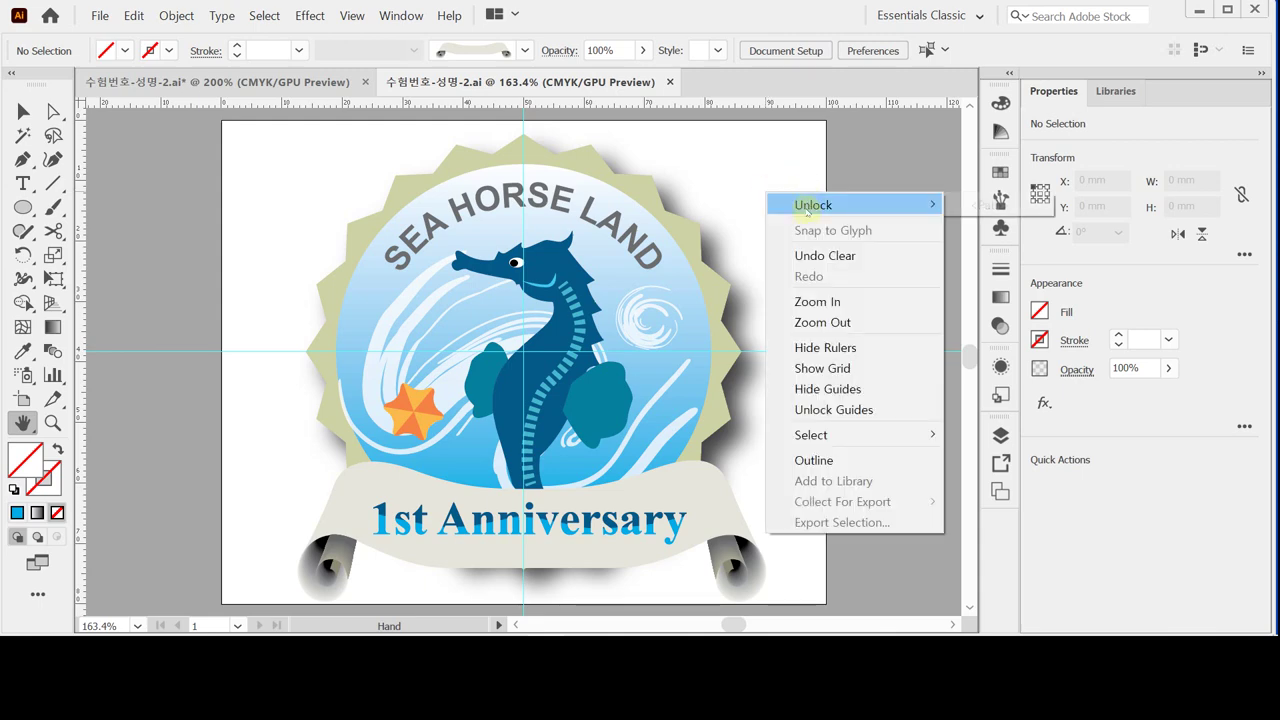
pyautogui.click(878, 391)
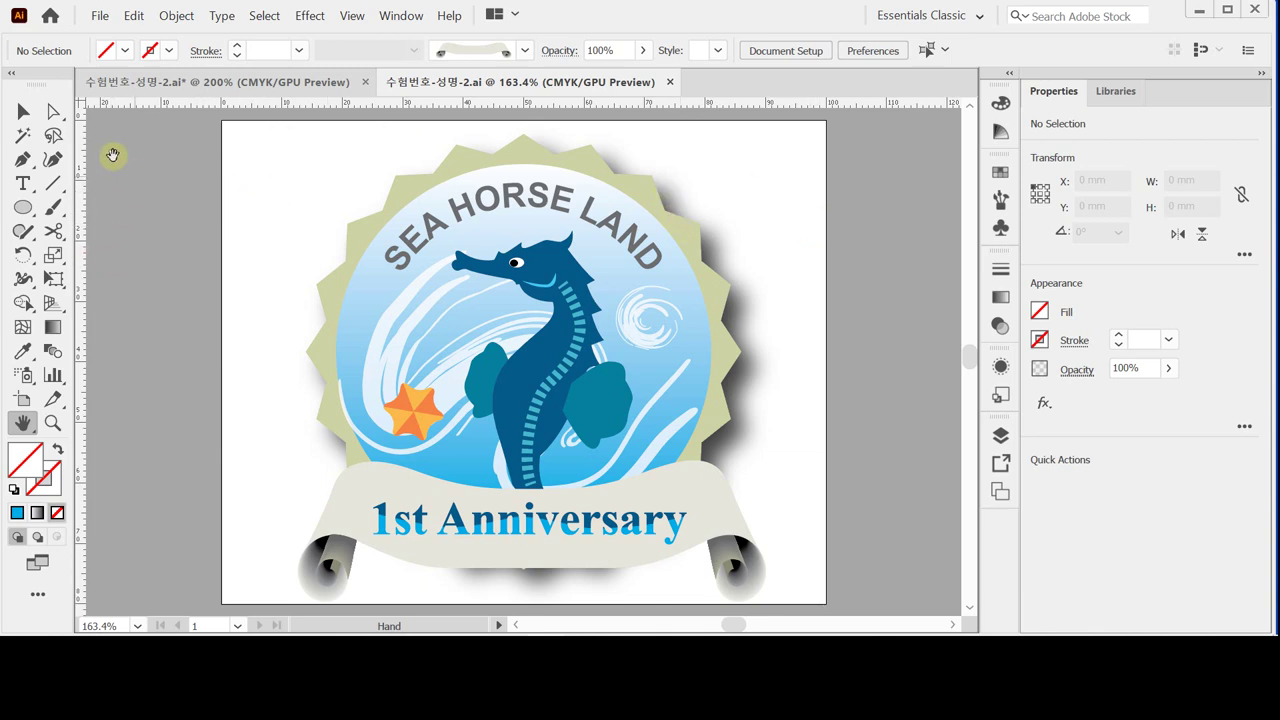
# - Save the badge as 수험번호-성명-2.ai in the GTQ folder, replacing the existing file, in Illustrator 2020 format with PDF compatibility
pyautogui.click(99, 15)
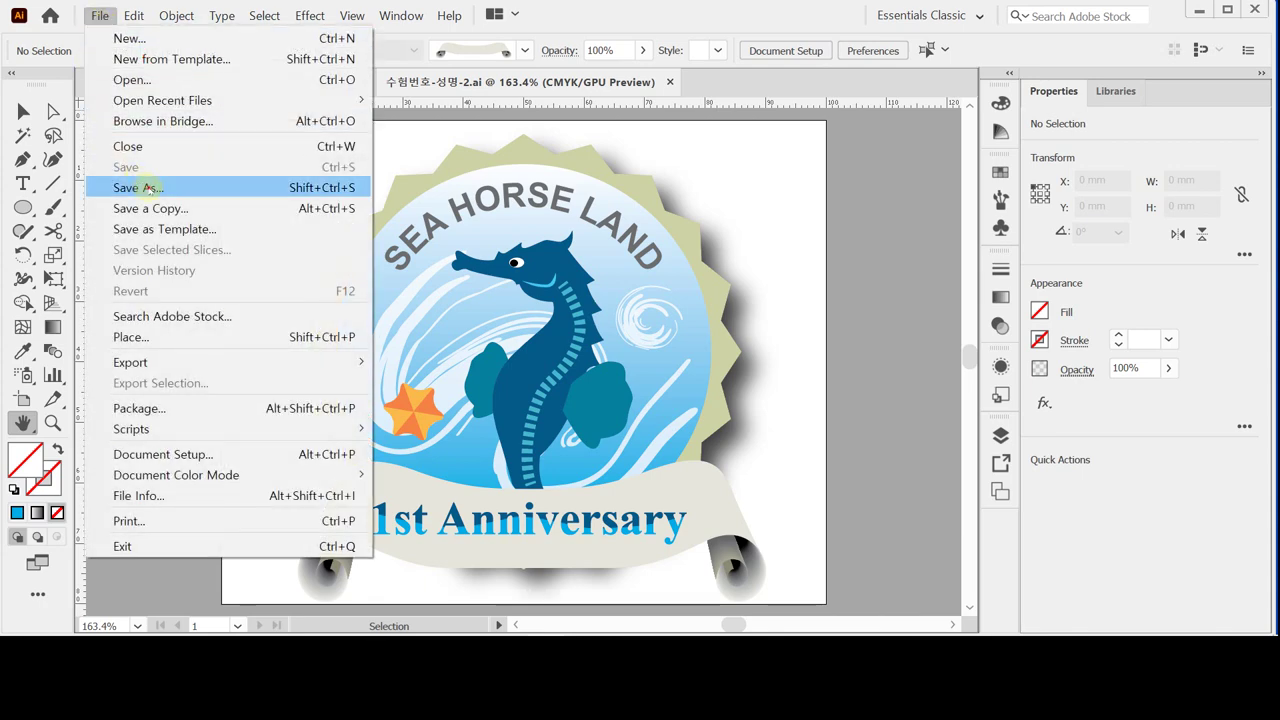
pyautogui.click(177, 184)
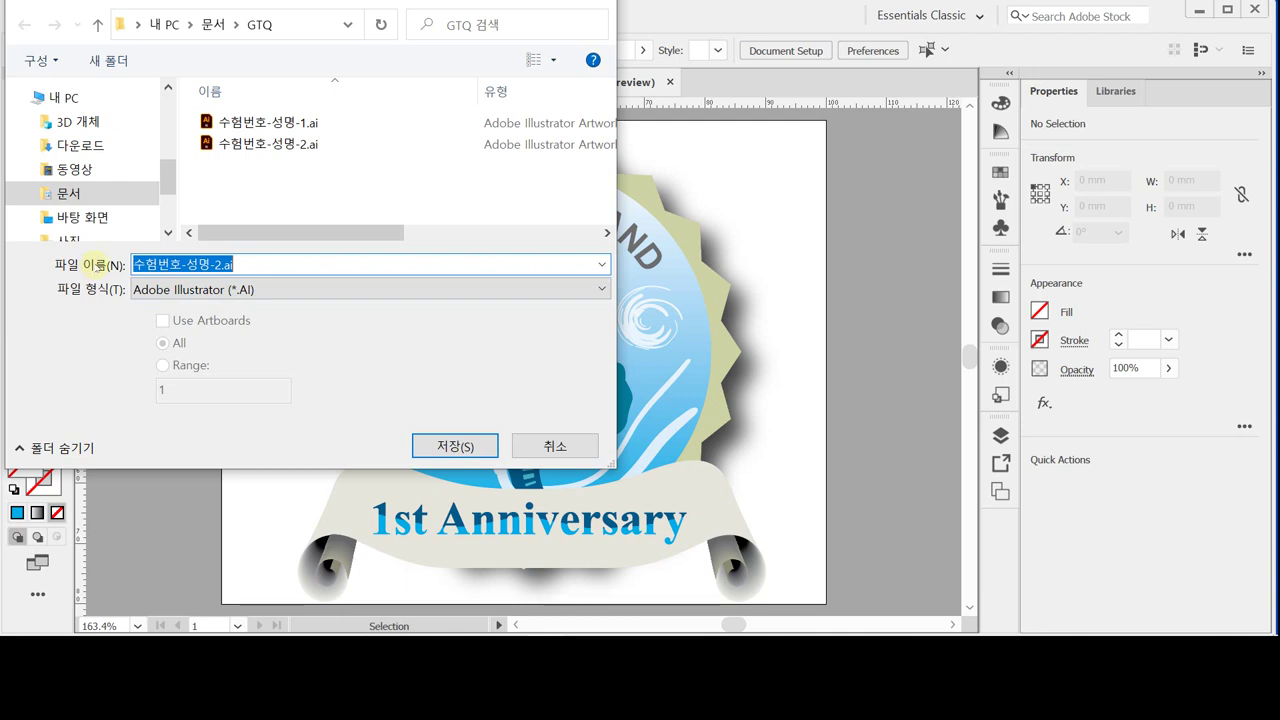
pyautogui.click(446, 447)
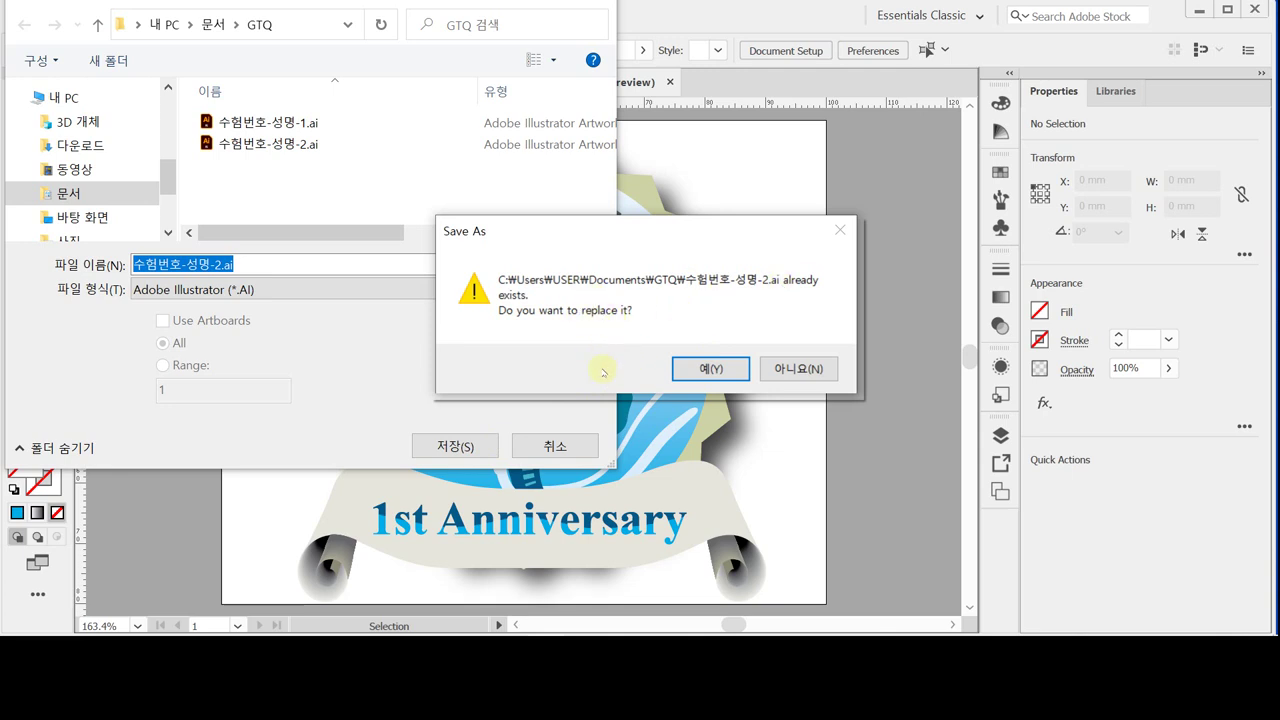
pyautogui.click(706, 375)
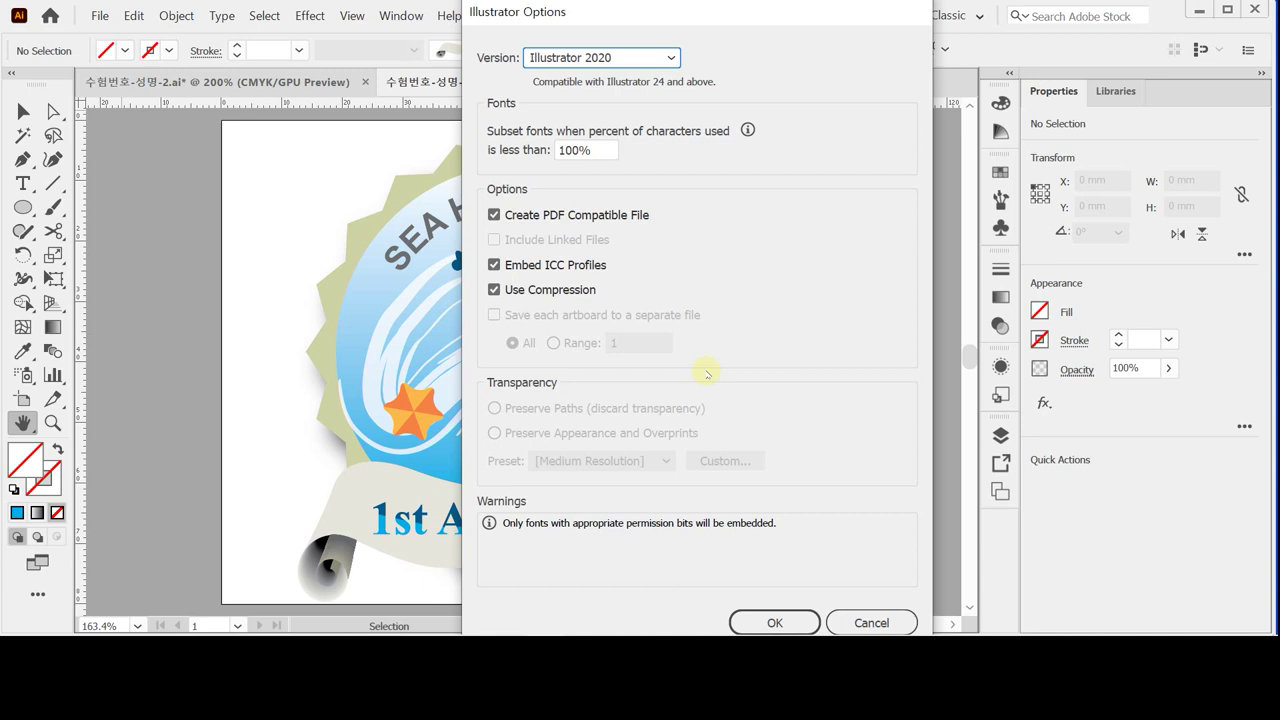
pyautogui.click(757, 623)
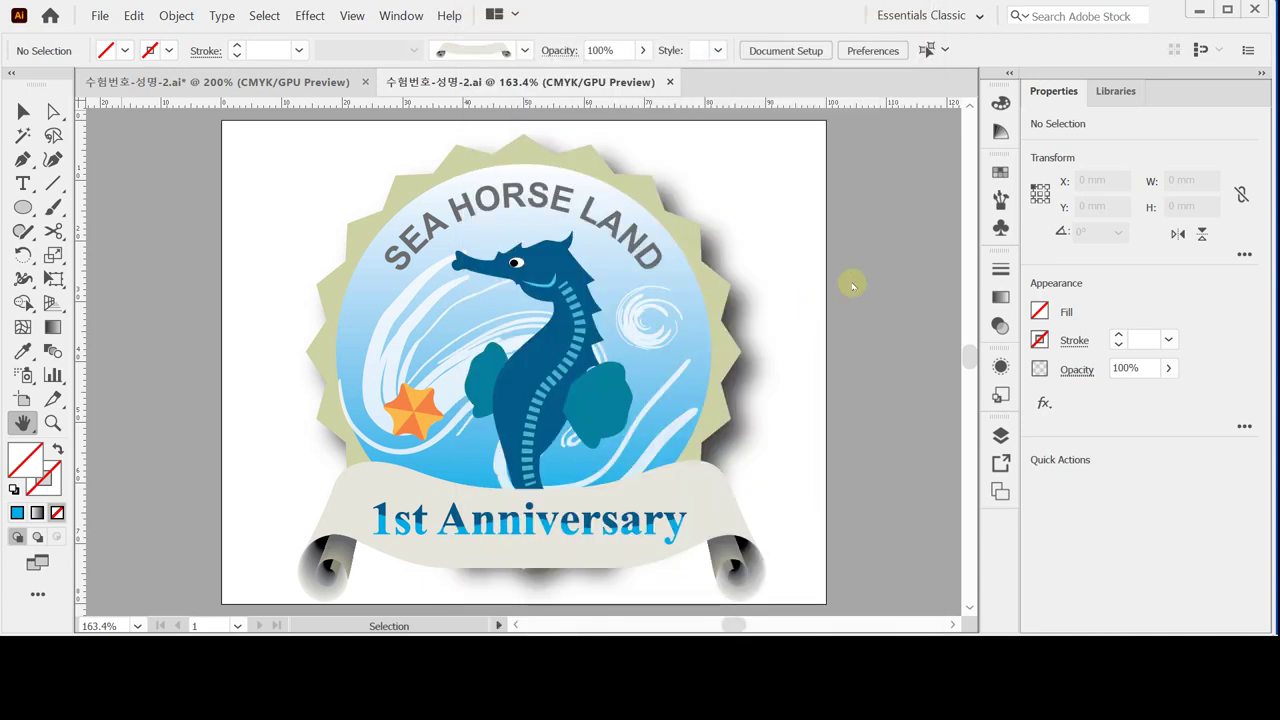
pyautogui.hotkey('ctrl', 's')
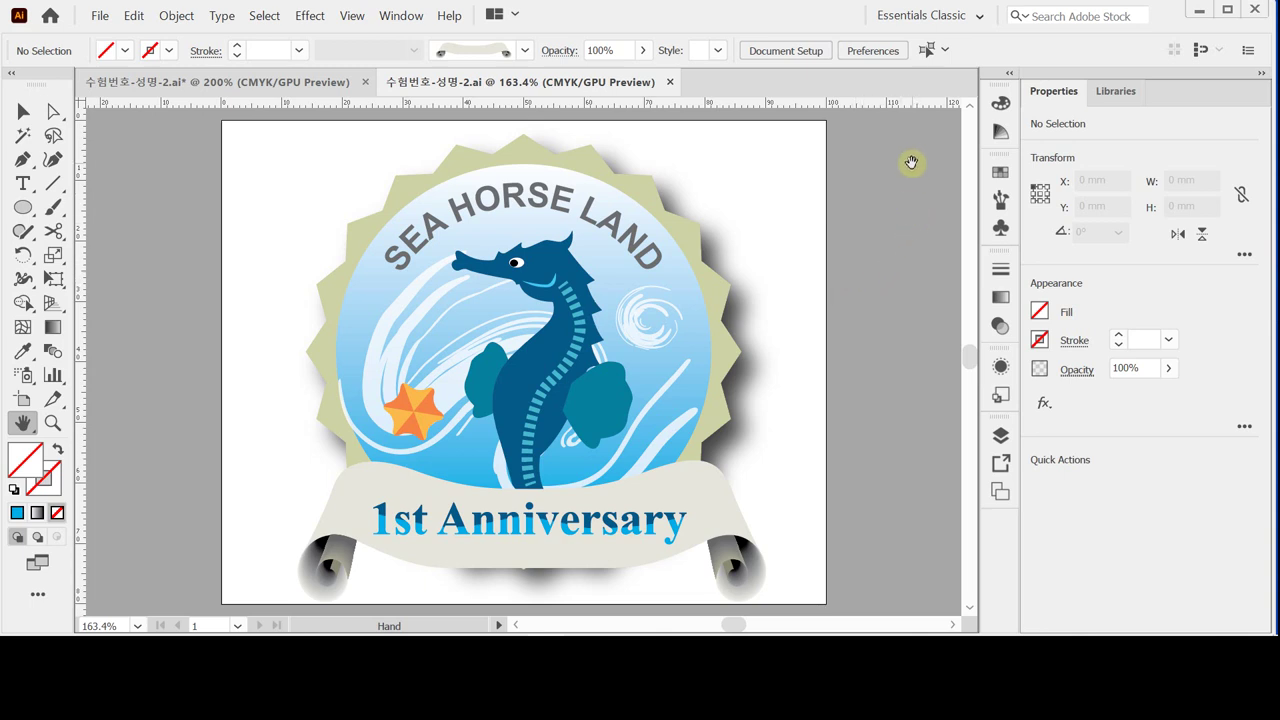
pyautogui.press('v')
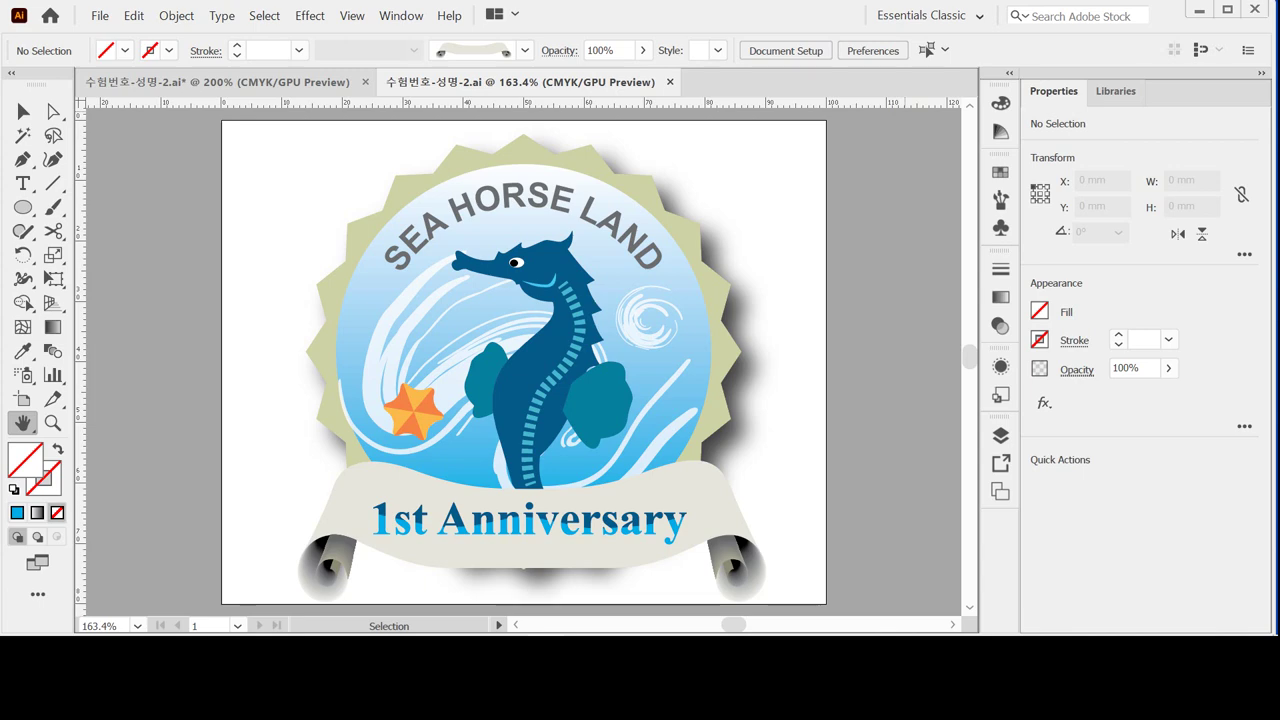